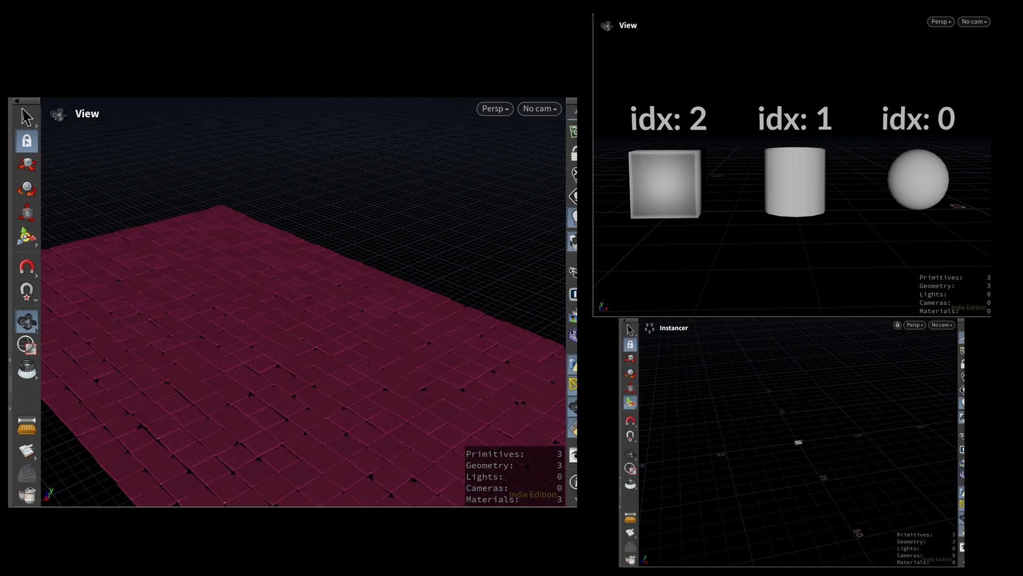
click(495, 109)
click(521, 196)
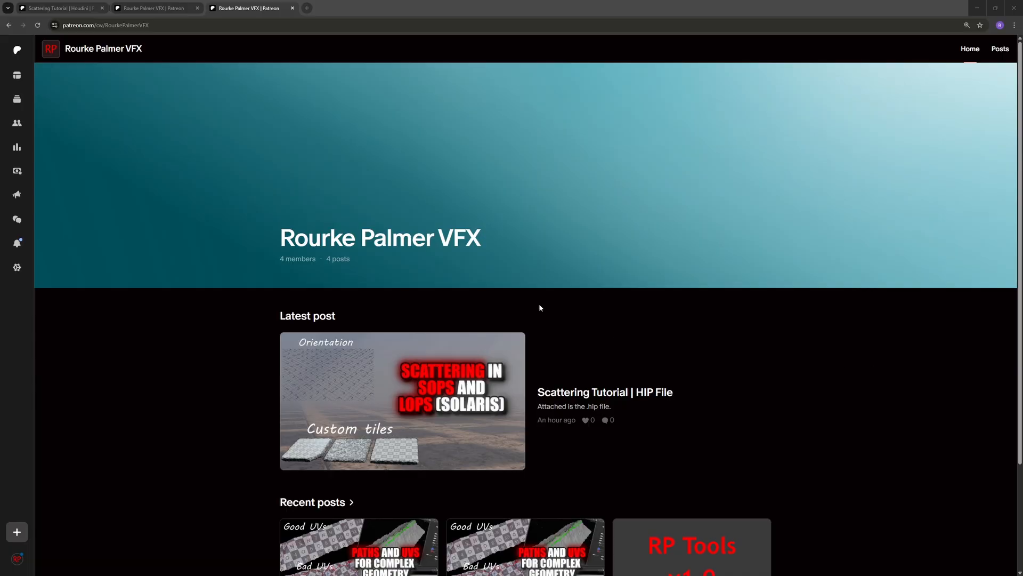
Open the latest post, "Scattering Tutorial | HIP File", and view its scattering_DEMO.zip attachment
scroll(539, 308, down, 2)
click(600, 272)
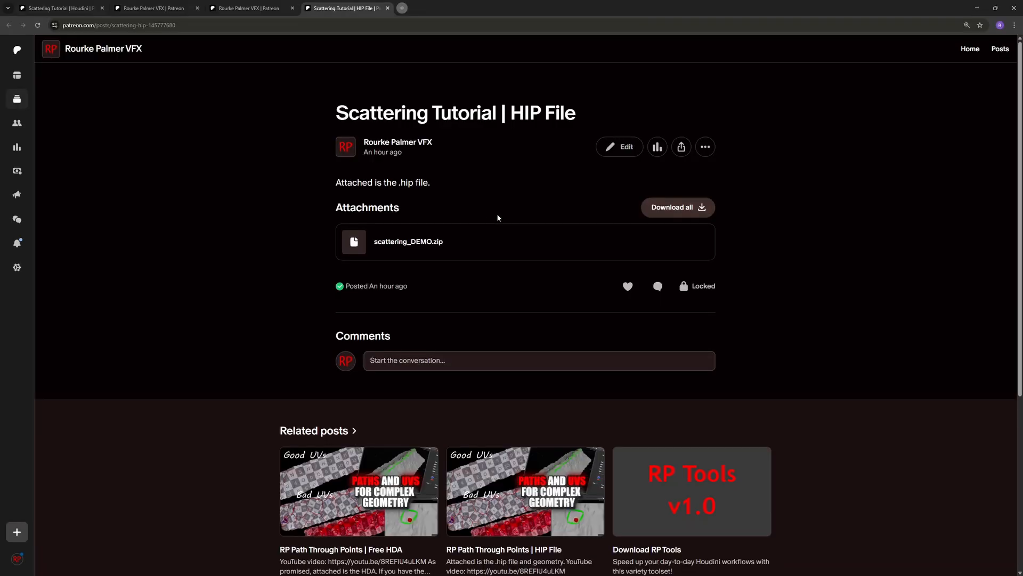
mouse_move(440, 231)
click(703, 241)
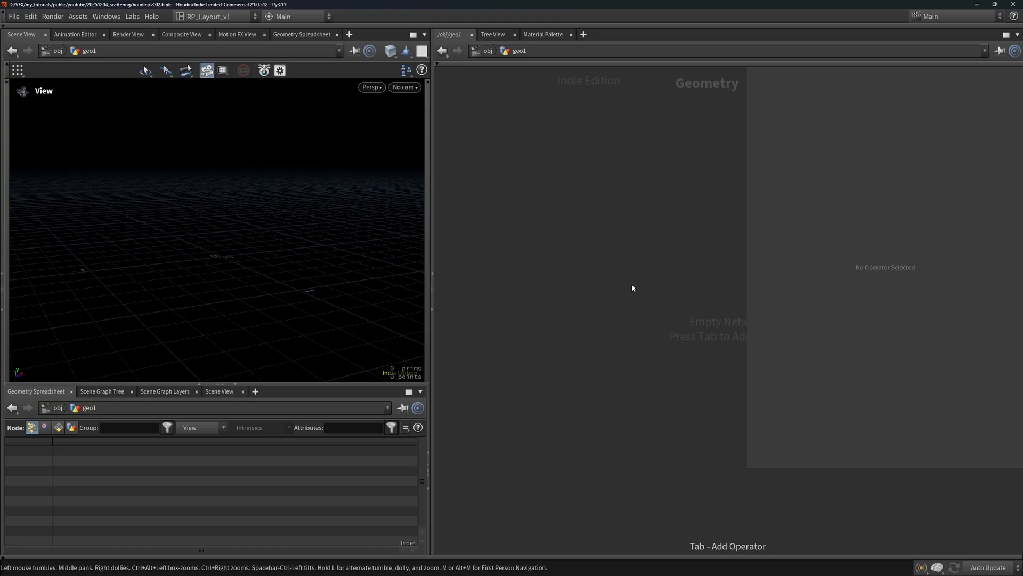
Add a Box node to the empty geometry network and set its Y size to 0.1 to make a flat tile
key(Tab)
text(bo)
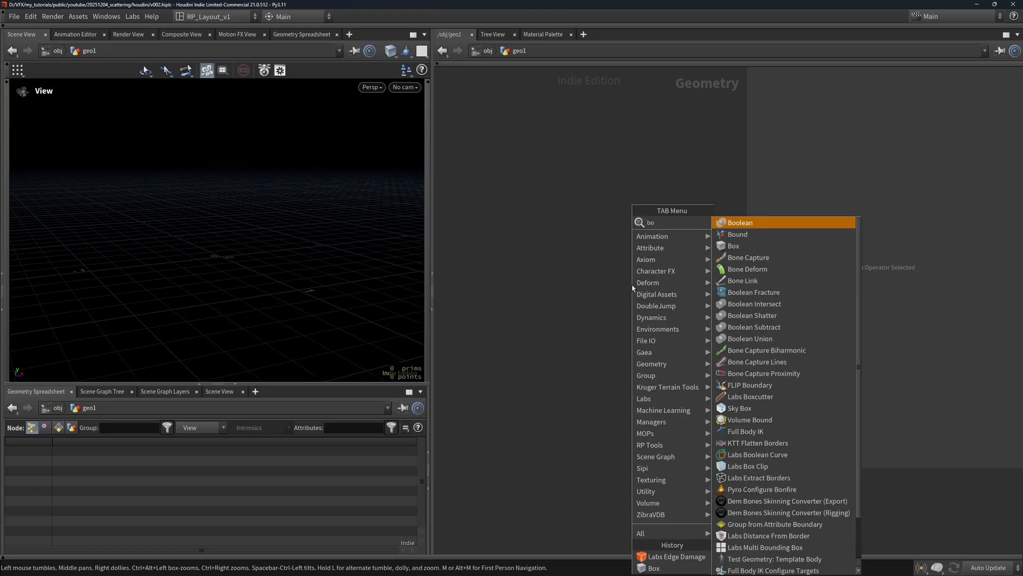
text(x)
key(Return)
click(633, 288)
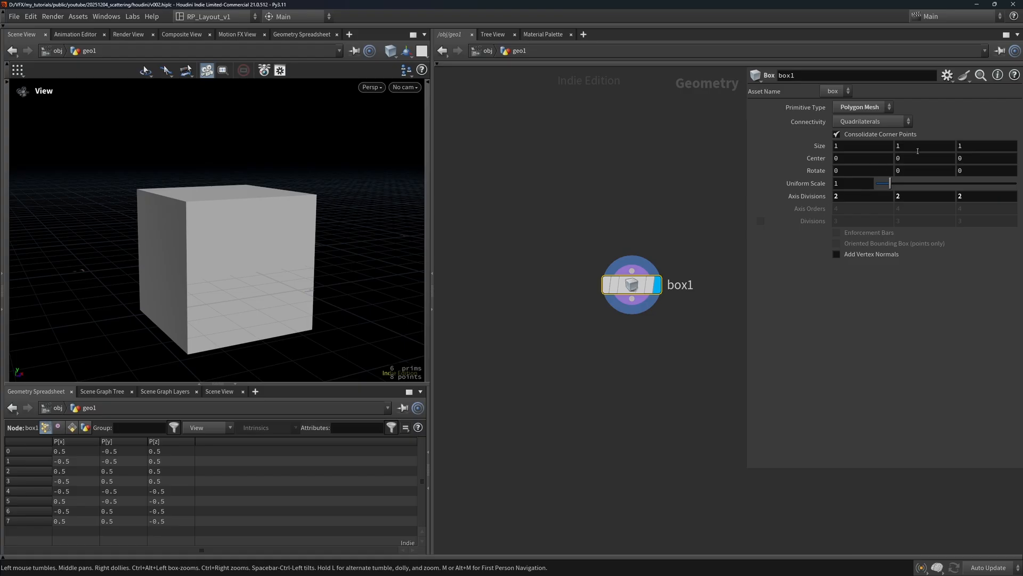
text(0.1)
key(Return)
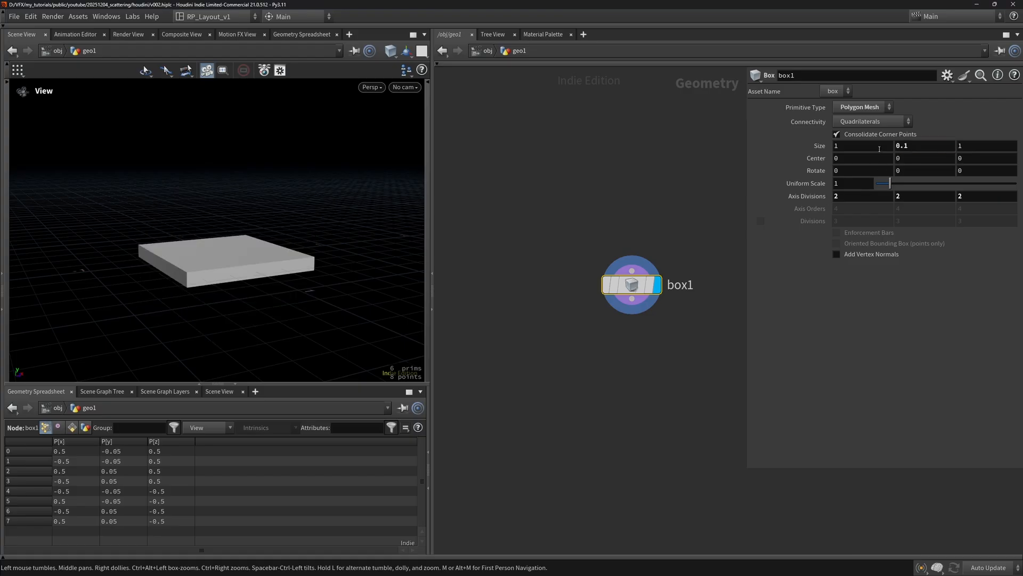
drag(239, 223, 526, 282)
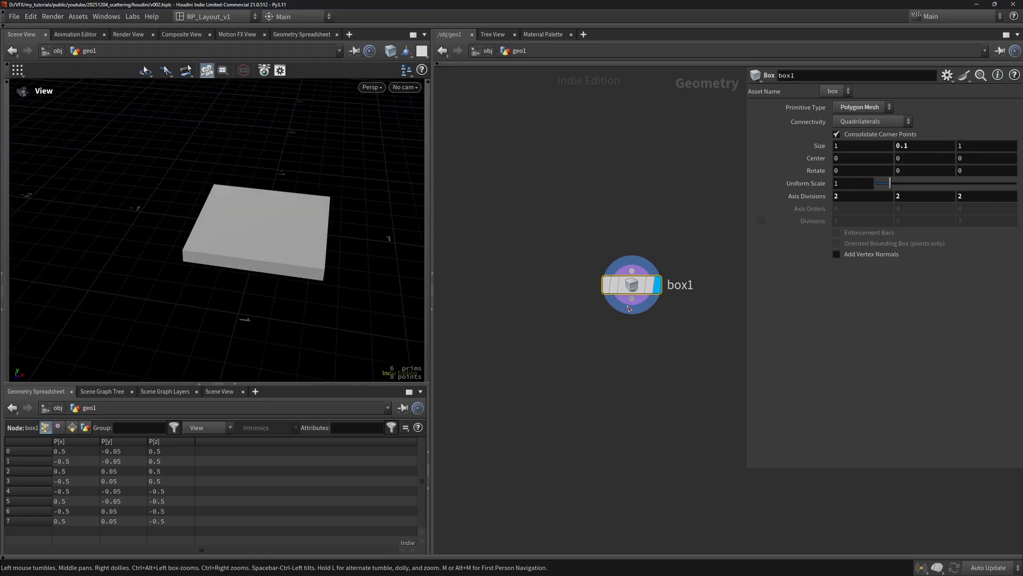
Add a Labs Edge Damage node fed by the box and display its result
key(Tab)
key(Escape)
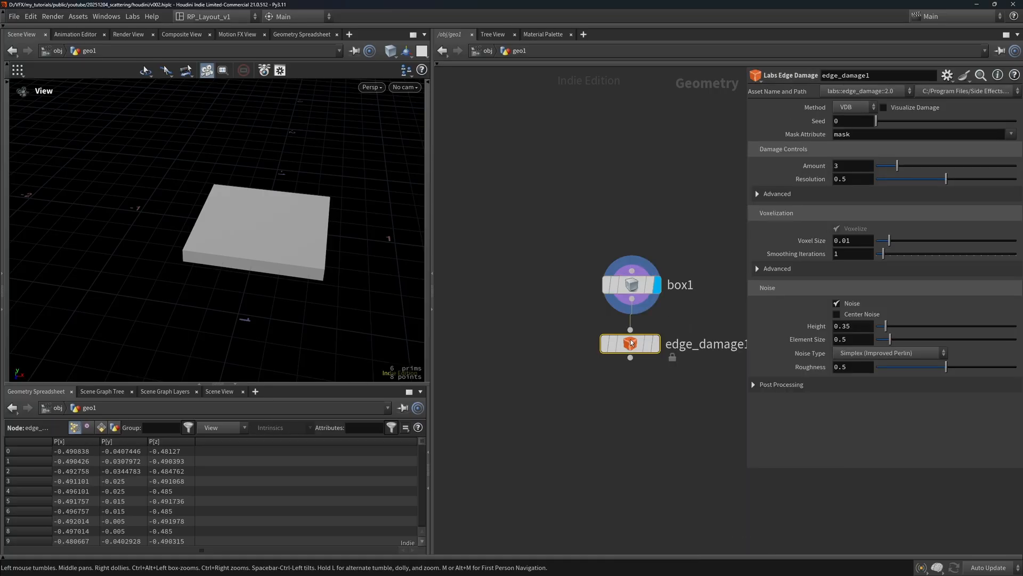
click(628, 344)
drag(628, 344, 566, 346)
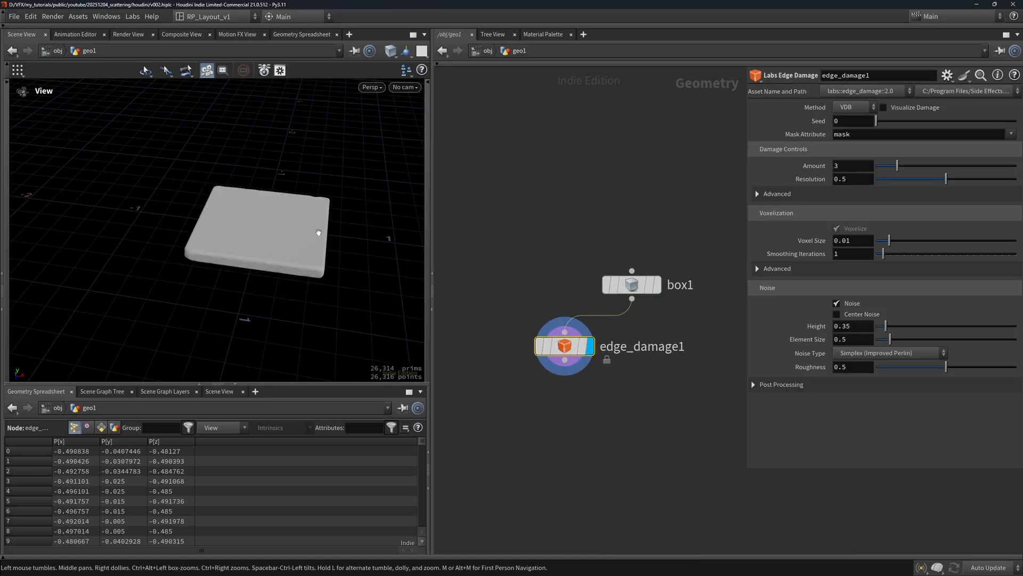
drag(324, 215, 283, 224)
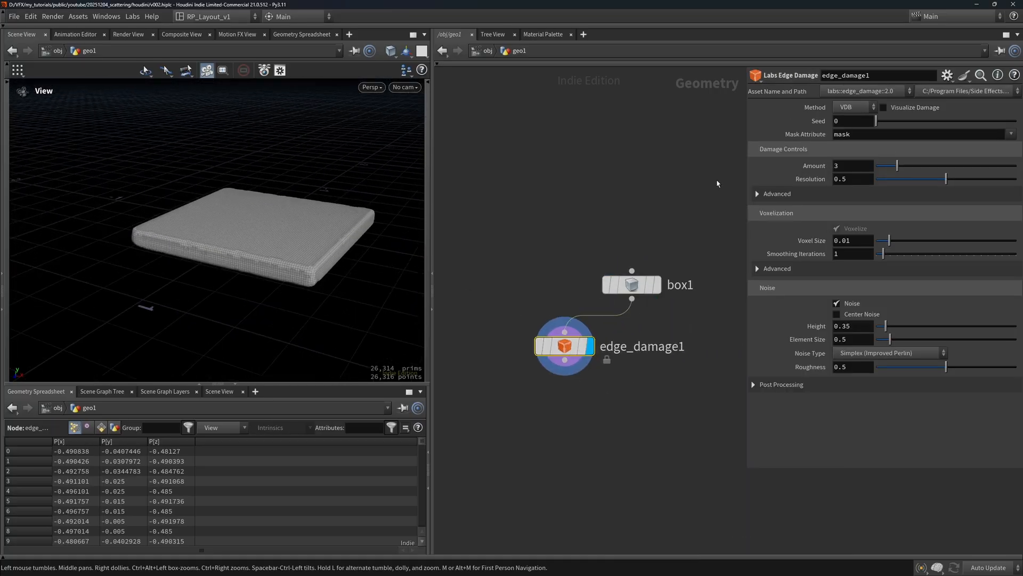
Set the edge damage method to Boolean and the damage amount to 4
click(850, 107)
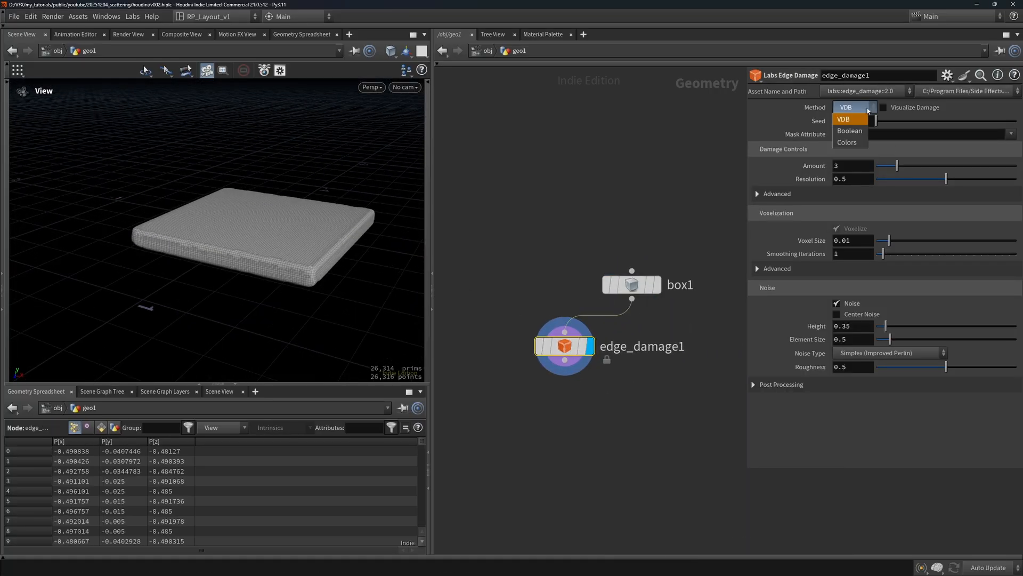
click(850, 130)
drag(234, 224, 117, 225)
drag(336, 210, 237, 246)
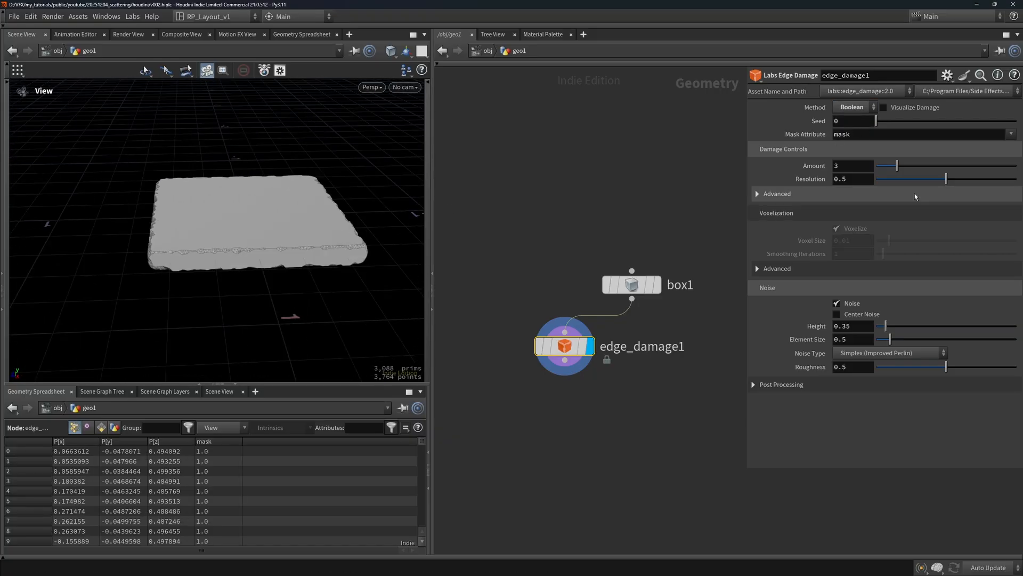
click(847, 163)
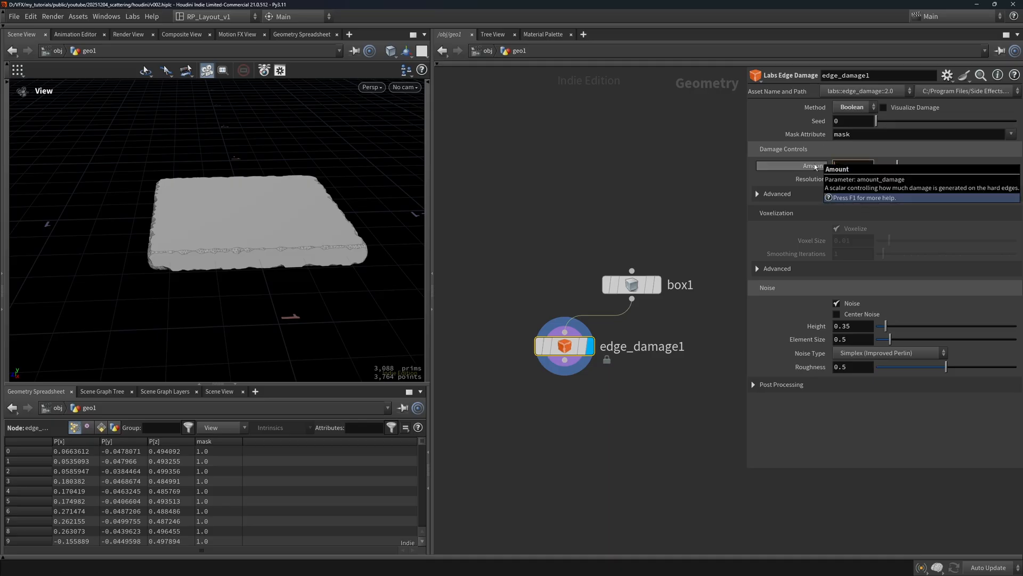
drag(249, 228, 202, 218)
middle_drag(567, 313, 536, 305)
drag(533, 338, 527, 349)
middle_drag(630, 334, 592, 297)
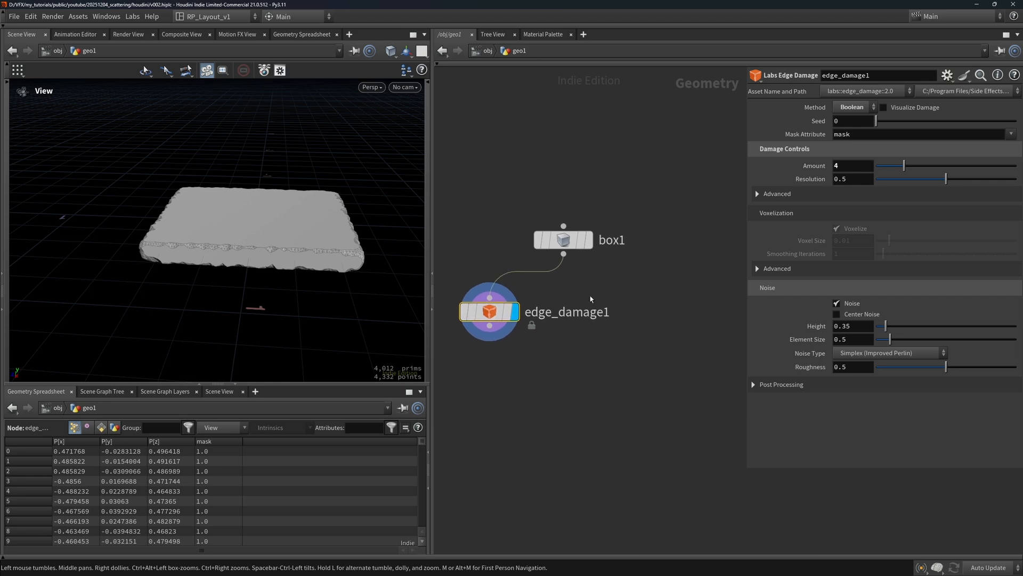
Duplicate the edge damage node twice, keeping both copies fed by the box, and space the original away from them
scroll(592, 297, down, 2)
key(ctrl+c)
key(ctrl+v)
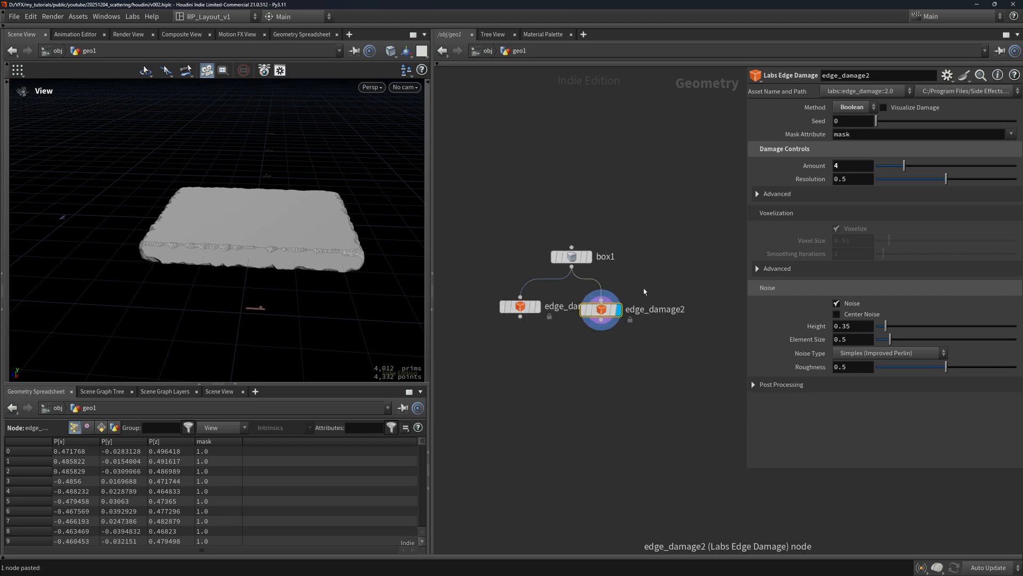
key(ctrl+v)
drag(515, 307, 534, 340)
Set the seed to 1 on the second edge damage node and to 2 on the third
click(601, 309)
drag(847, 122, 819, 125)
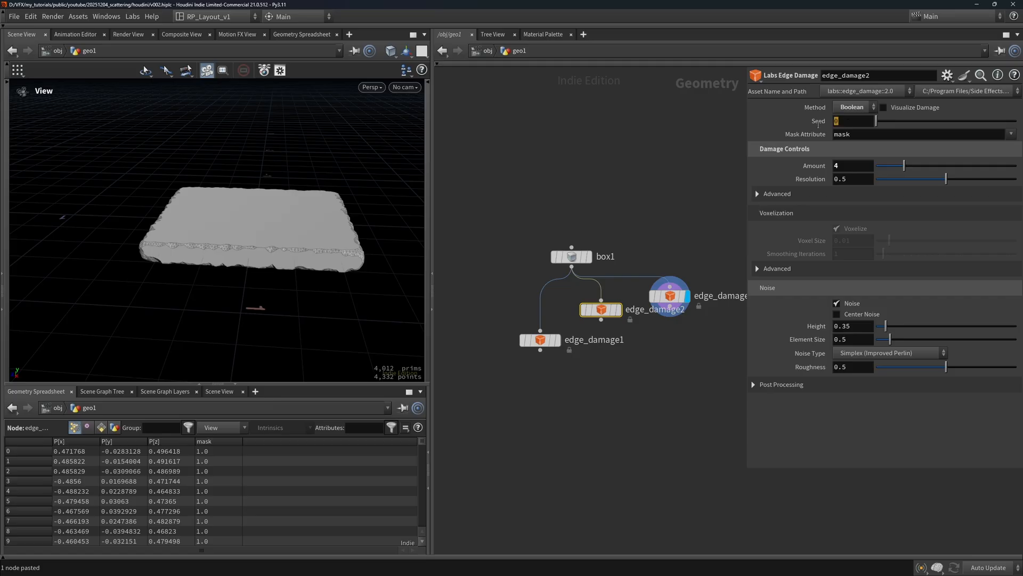
key(Return)
click(619, 309)
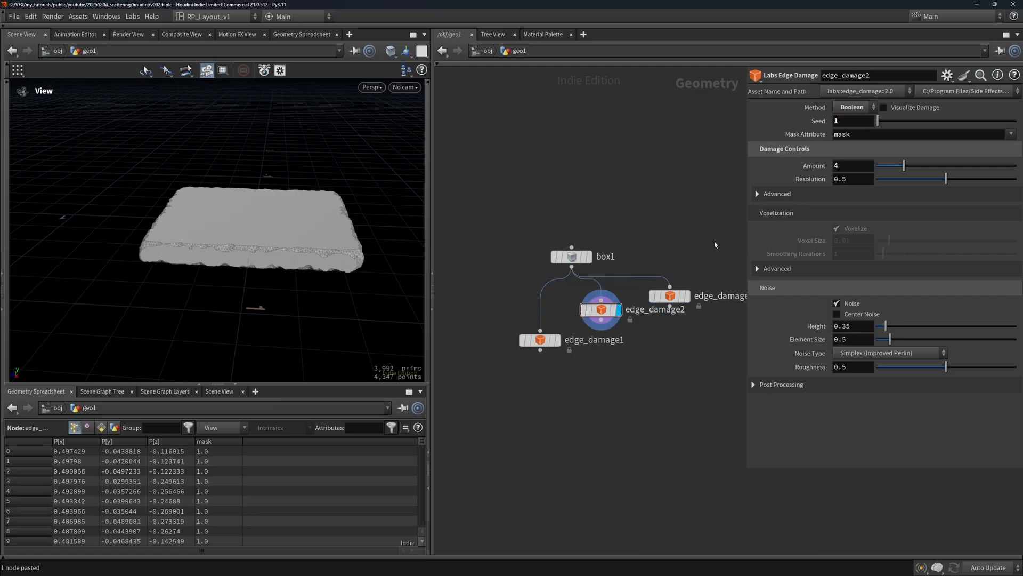
click(671, 297)
click(686, 296)
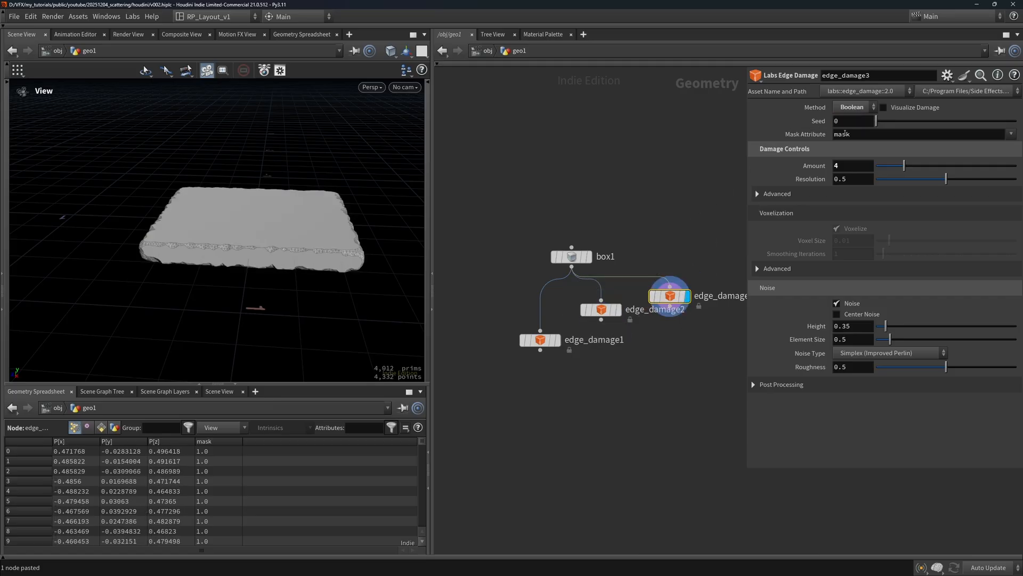
drag(843, 120, 815, 130)
text(2)
key(Return)
Display the three edge damage nodes in turn to compare the tile variations
drag(280, 219, 360, 245)
click(558, 339)
click(619, 309)
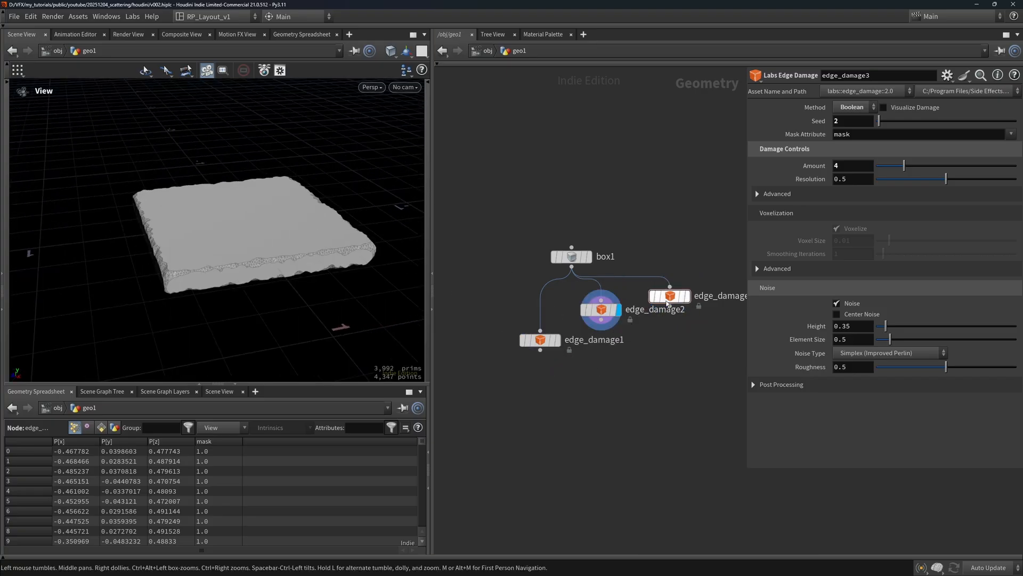
click(689, 297)
Rearrange the box and the three edge damage nodes into a staggered layout with the first one directly below the box
drag(540, 342, 571, 351)
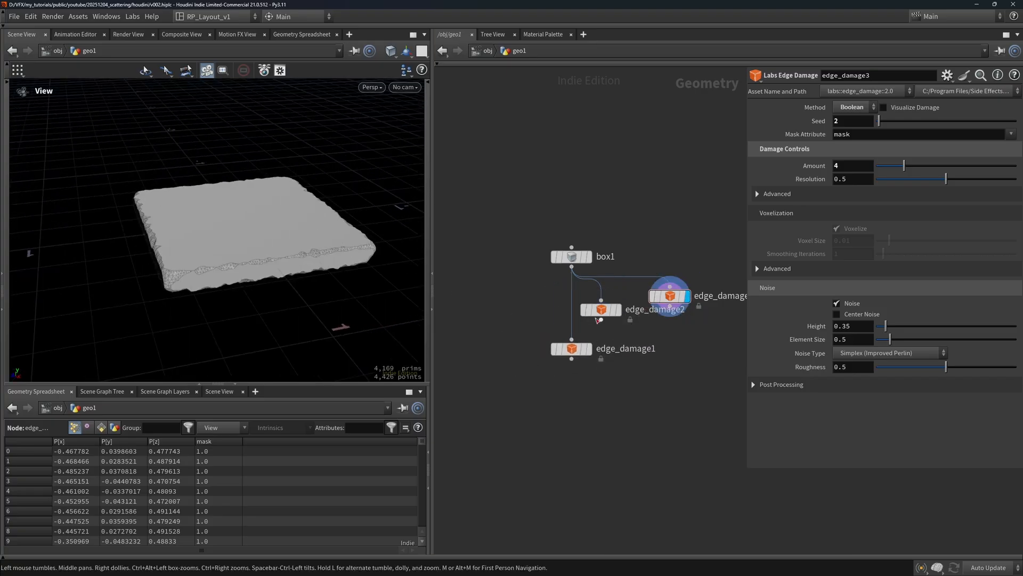
drag(601, 313, 613, 324)
drag(670, 296, 678, 295)
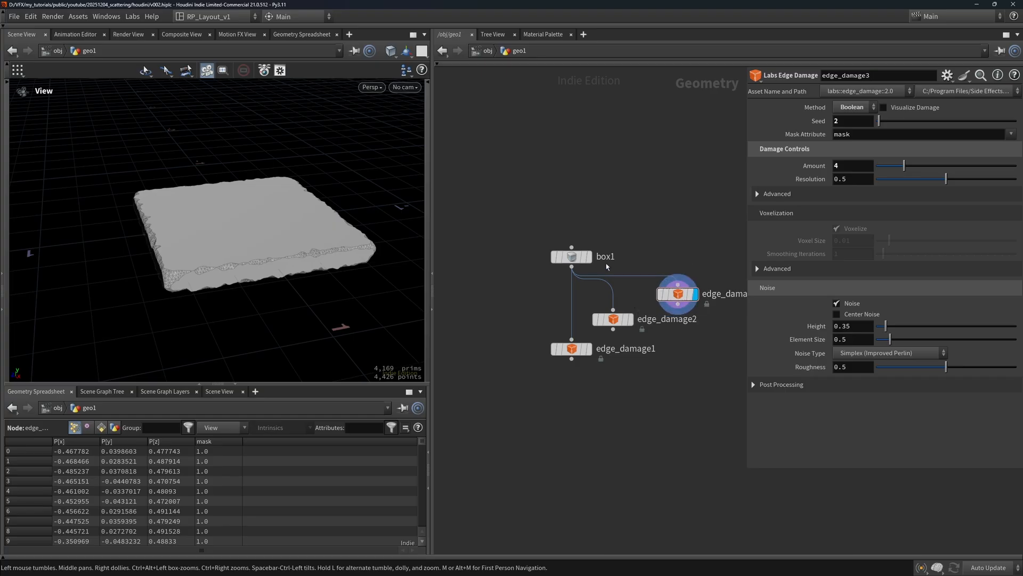
drag(578, 260, 579, 235)
middle_drag(625, 404, 583, 351)
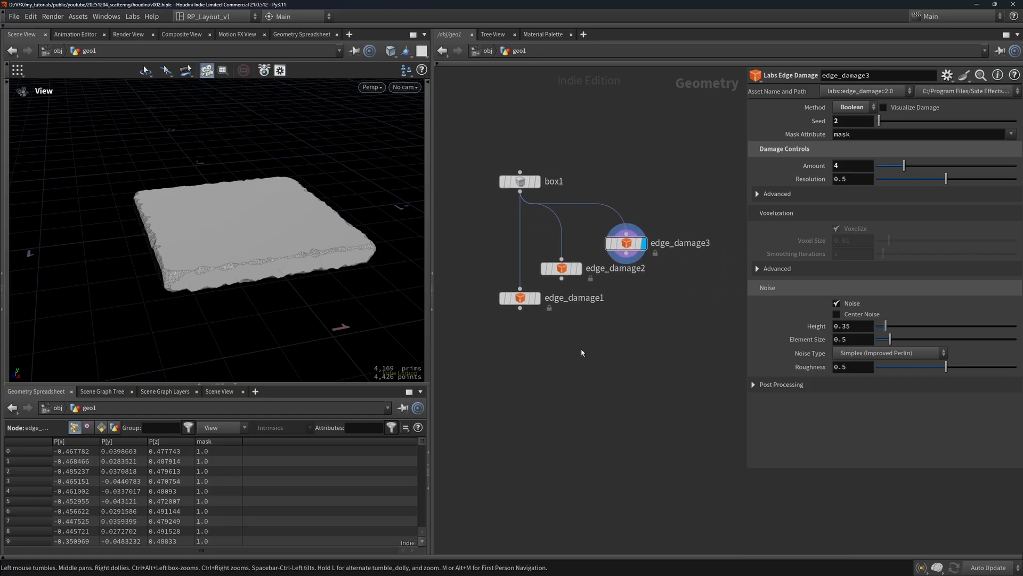
Add a Merge node and wire edge_damage1, edge_damage2 and edge_damage3 into it in that order
key(Tab)
text(merge)
key(Return)
click(582, 352)
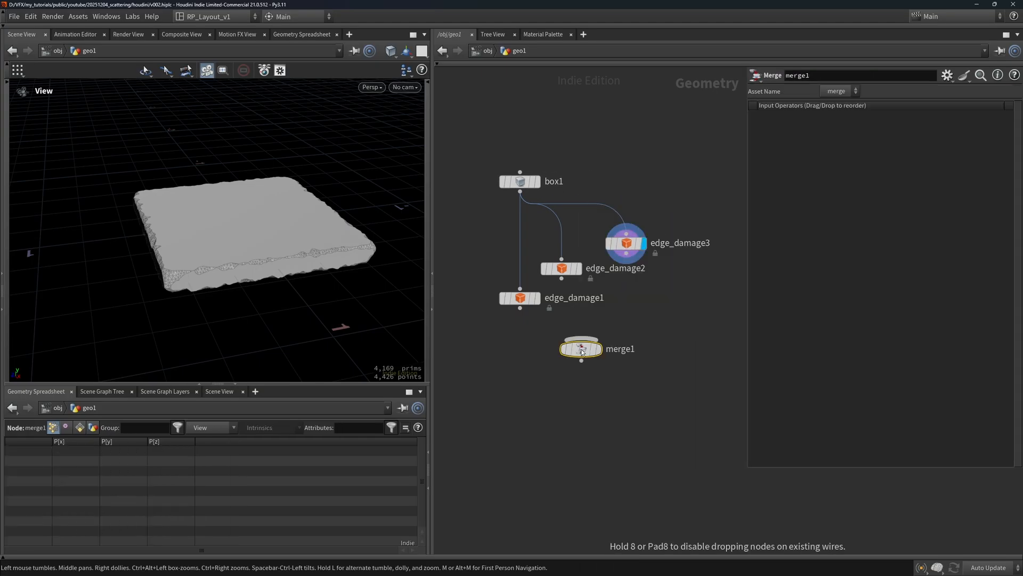
drag(582, 352, 628, 366)
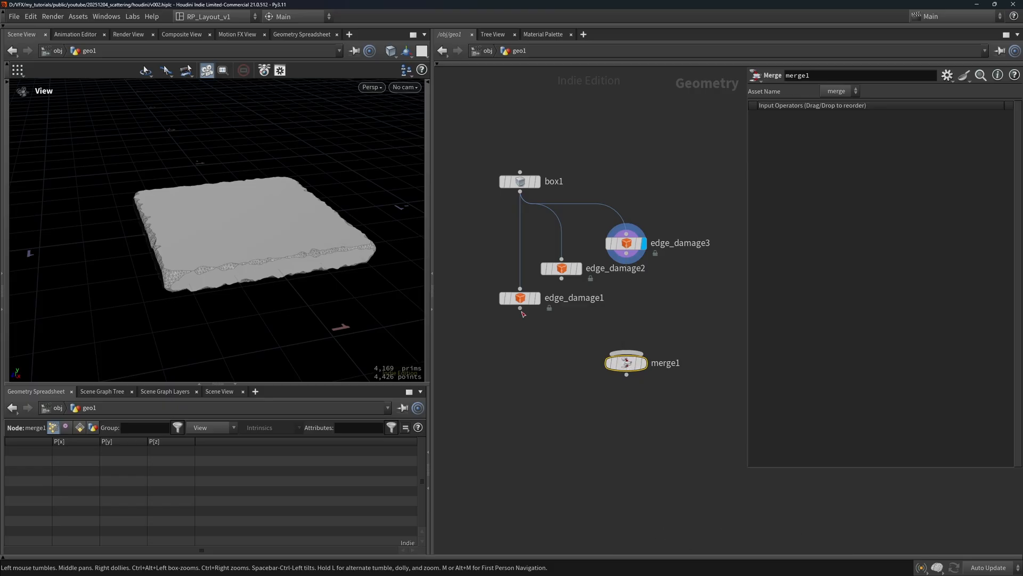
drag(520, 308, 626, 353)
drag(562, 278, 624, 354)
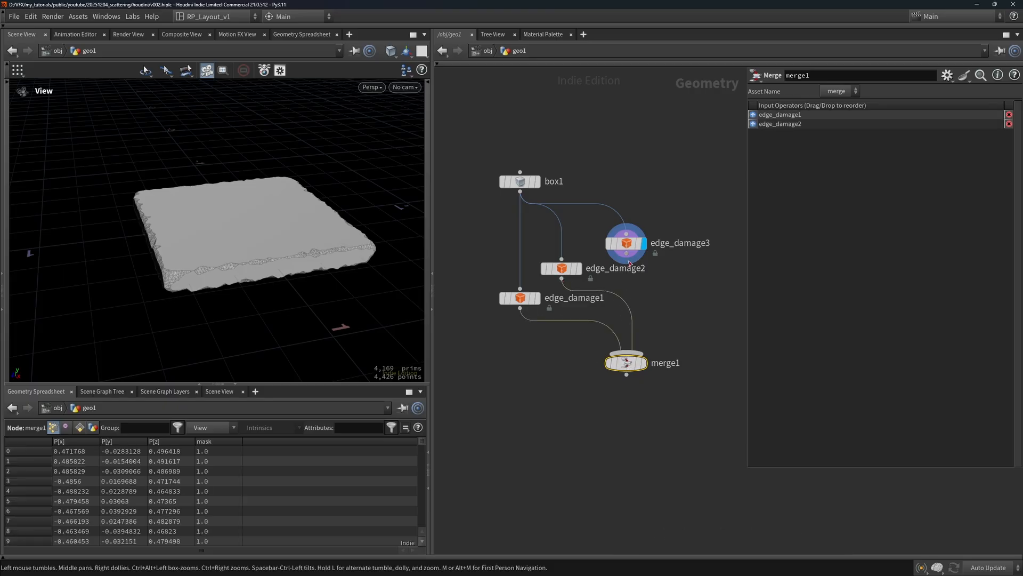
drag(626, 254, 644, 362)
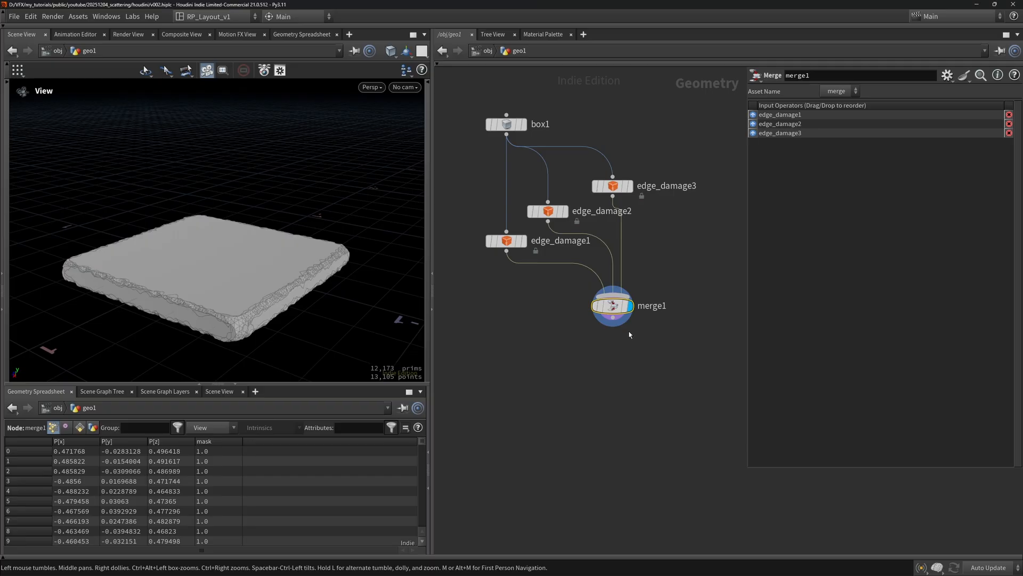
Add a Connectivity node after the merge, display it and set its connectivity type to Primitive
click(613, 319)
key(Tab)
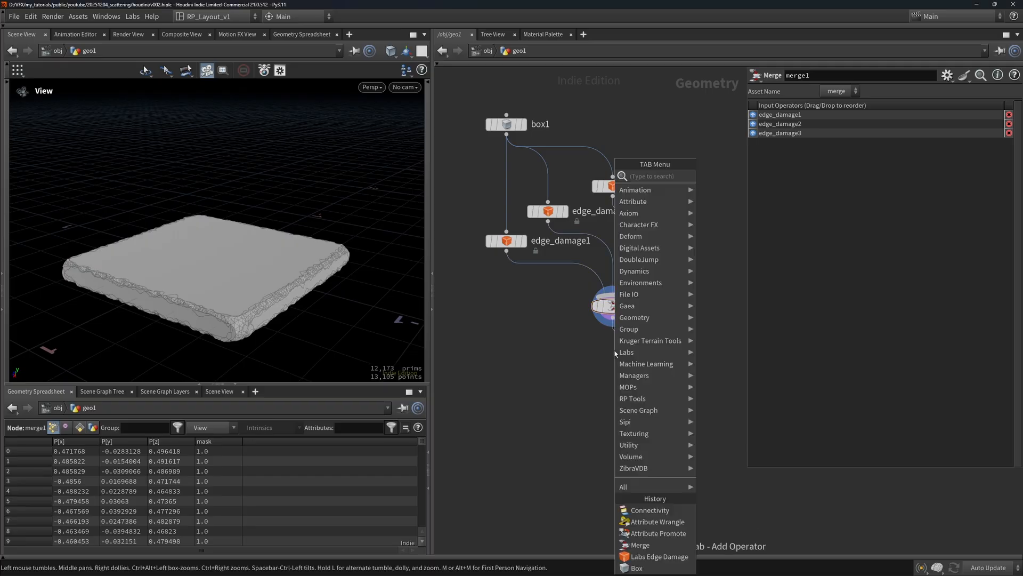
text(conn)
key(Return)
key(Return)
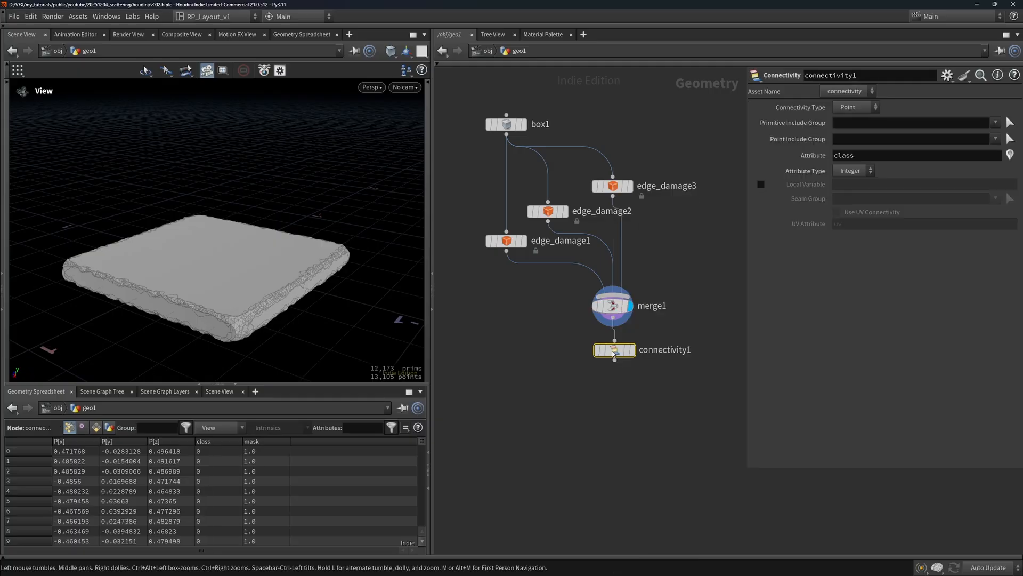
click(633, 351)
click(848, 108)
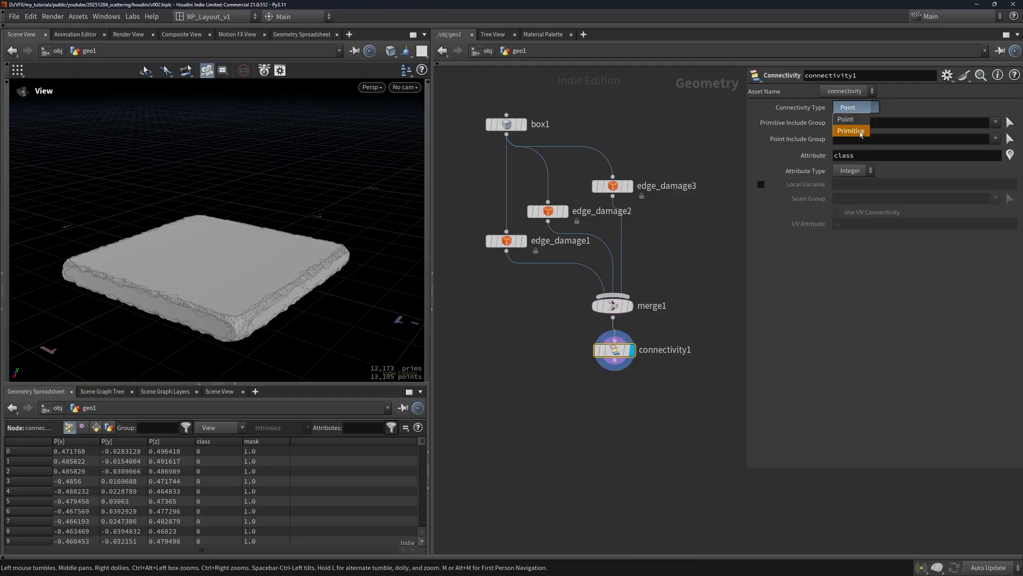
click(859, 130)
Examine the class attribute in the primitive spreadsheet, sorted in descending order
drag(867, 138, 830, 144)
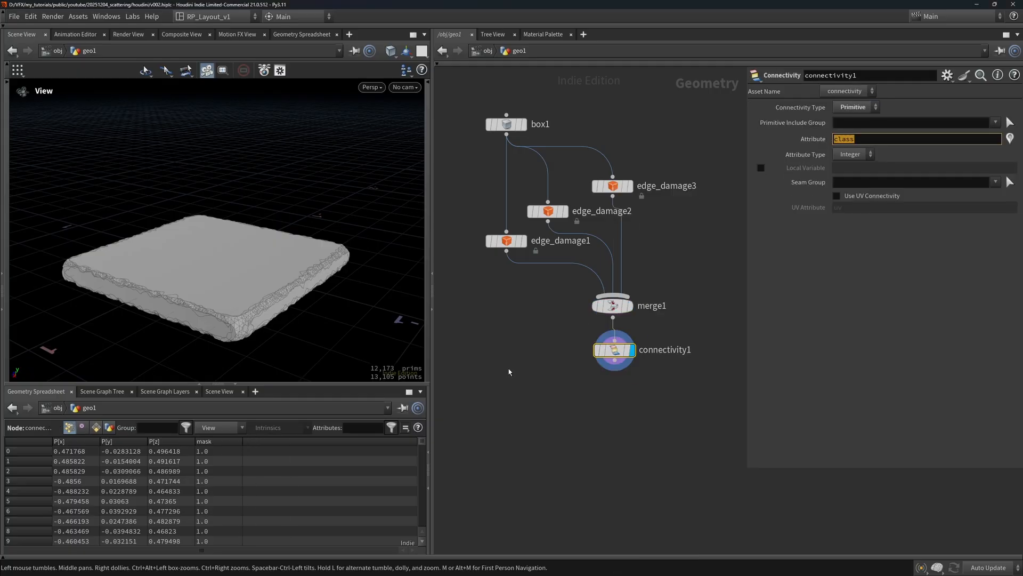
click(96, 428)
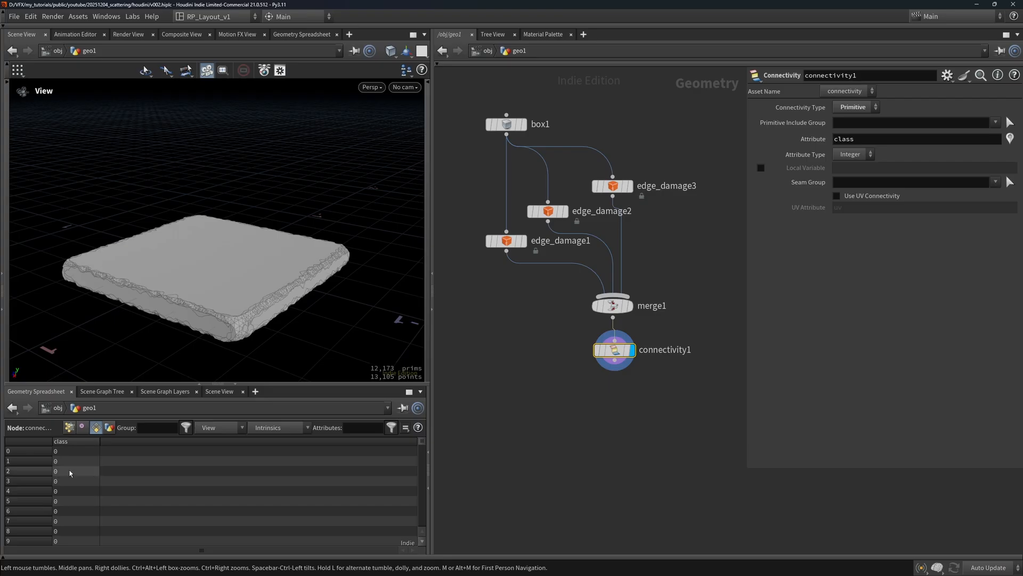
click(76, 442)
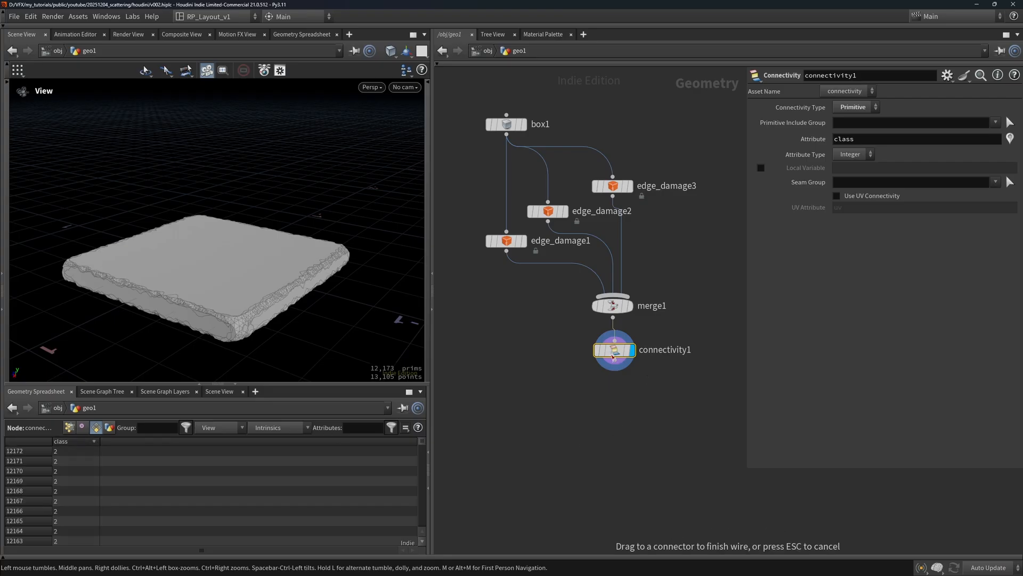
Align the connectivity node below the merge and add an Attribute Promote node fed by its output
drag(616, 353, 614, 352)
middle_drag(609, 395, 646, 368)
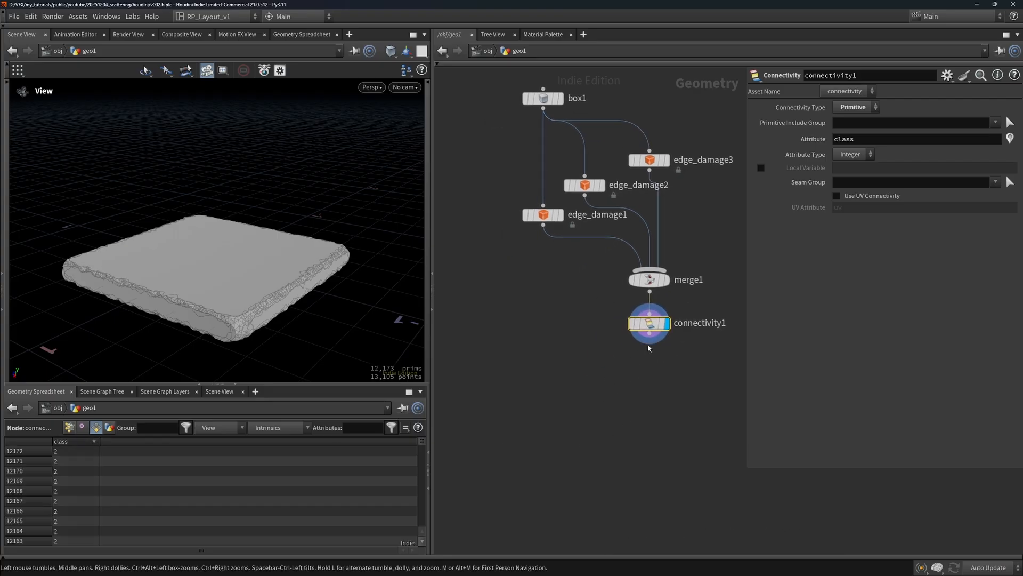
drag(649, 337, 588, 368)
text(attribpro)
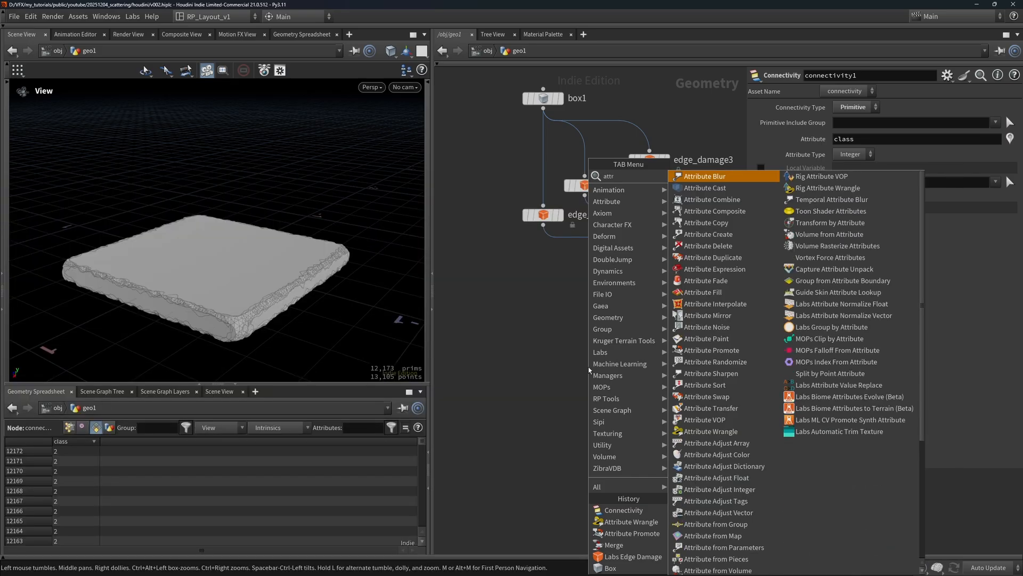
key(Return)
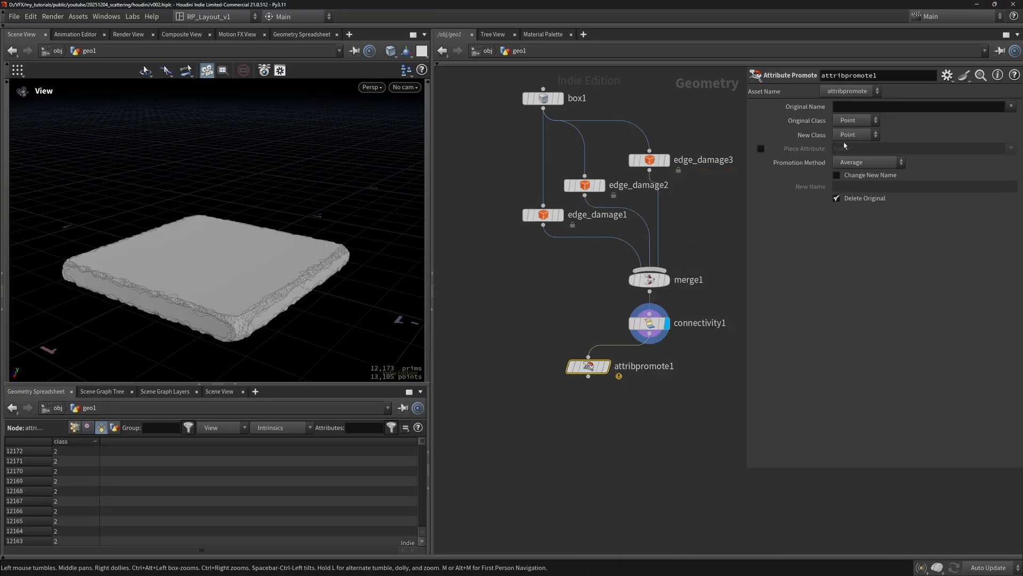
Set the Attribute Promote node to convert the class attribute from Primitive to Point, and shift the node slightly in the network
click(854, 120)
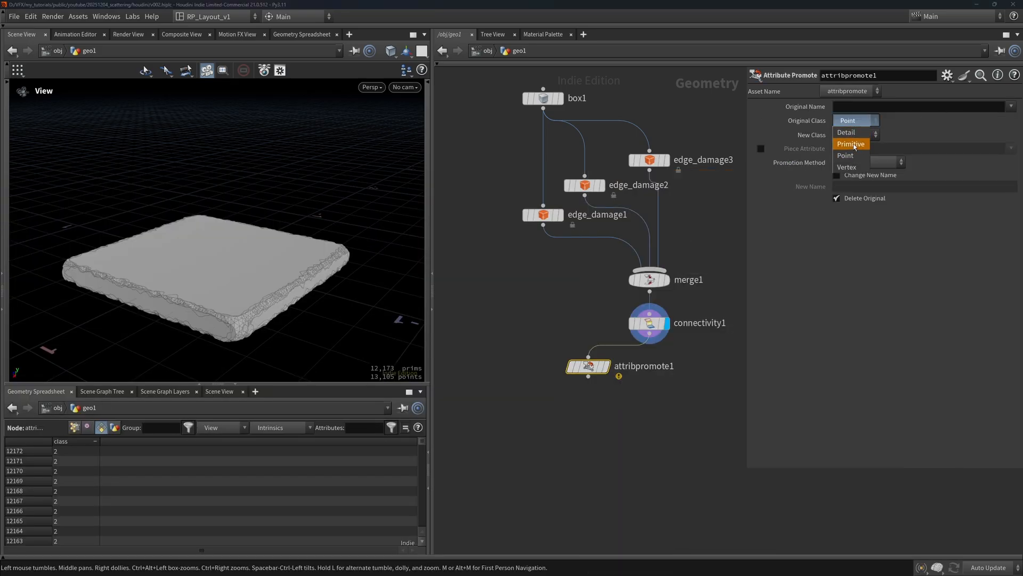
click(853, 134)
click(1004, 119)
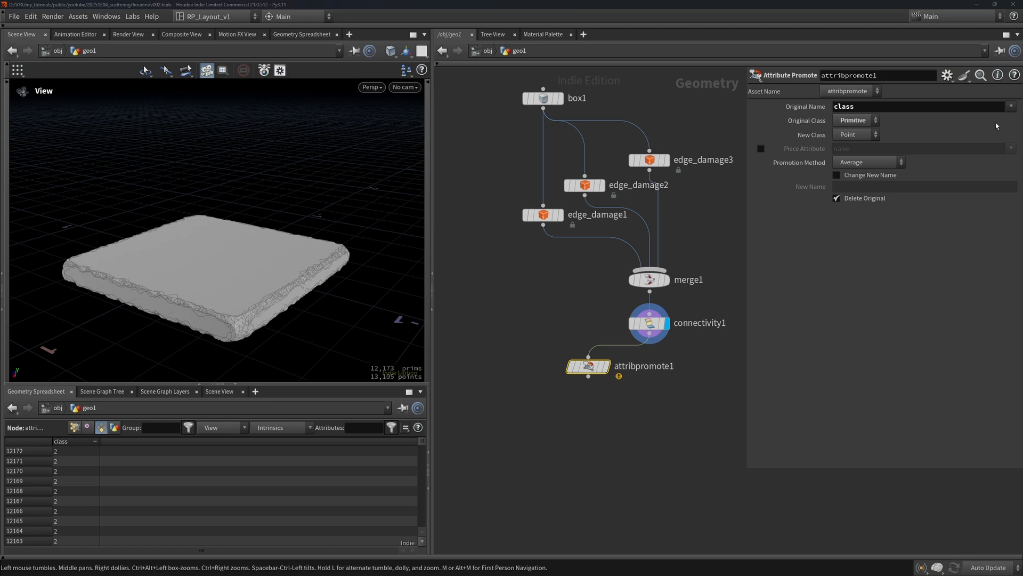
click(607, 366)
drag(587, 367, 574, 371)
Add an Attribute Wrangle node fed by attribpromote1 and display it
click(577, 379)
key(Tab)
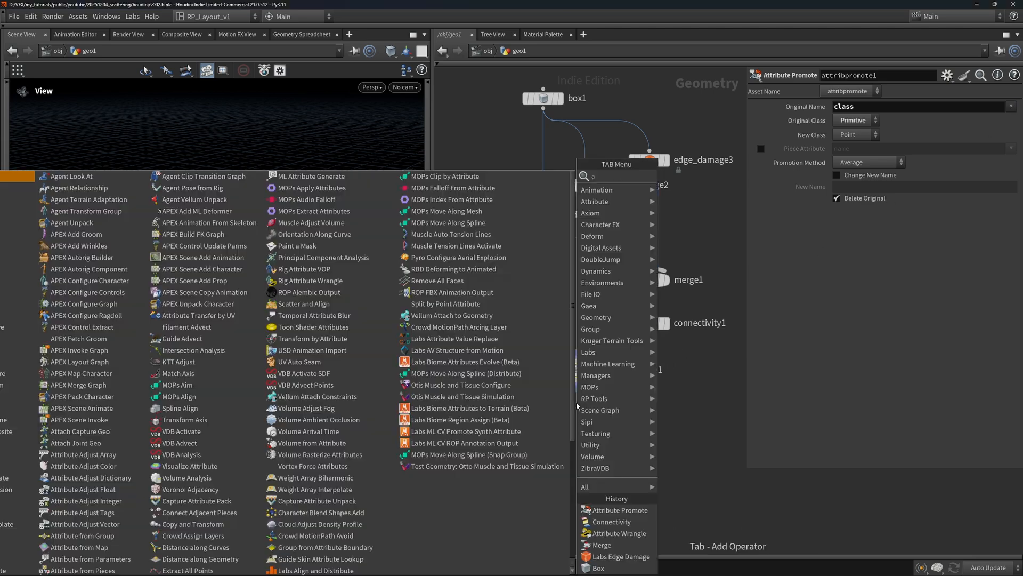
text(attr wr)
key(Return)
click(577, 408)
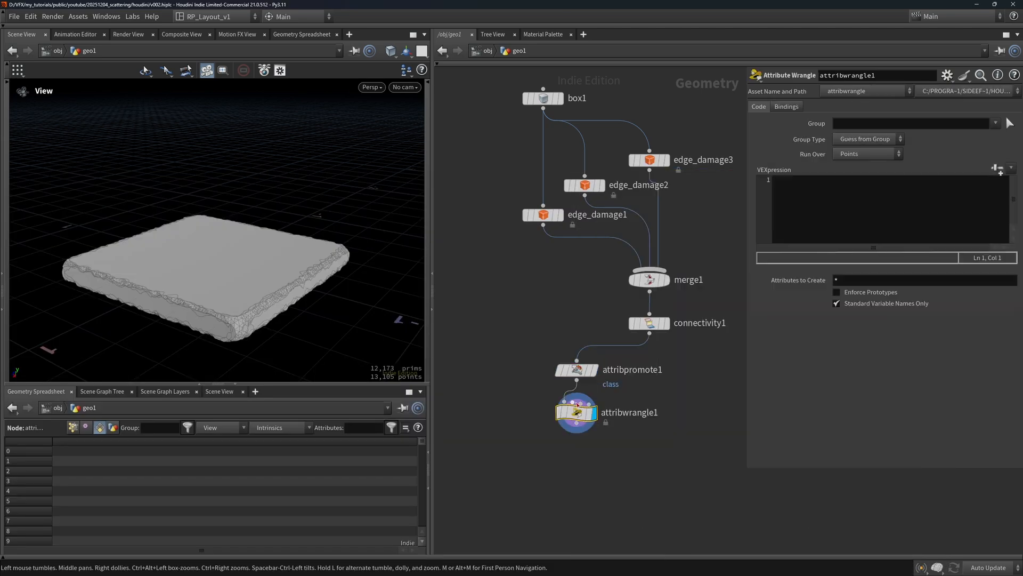
click(790, 170)
text(v@)
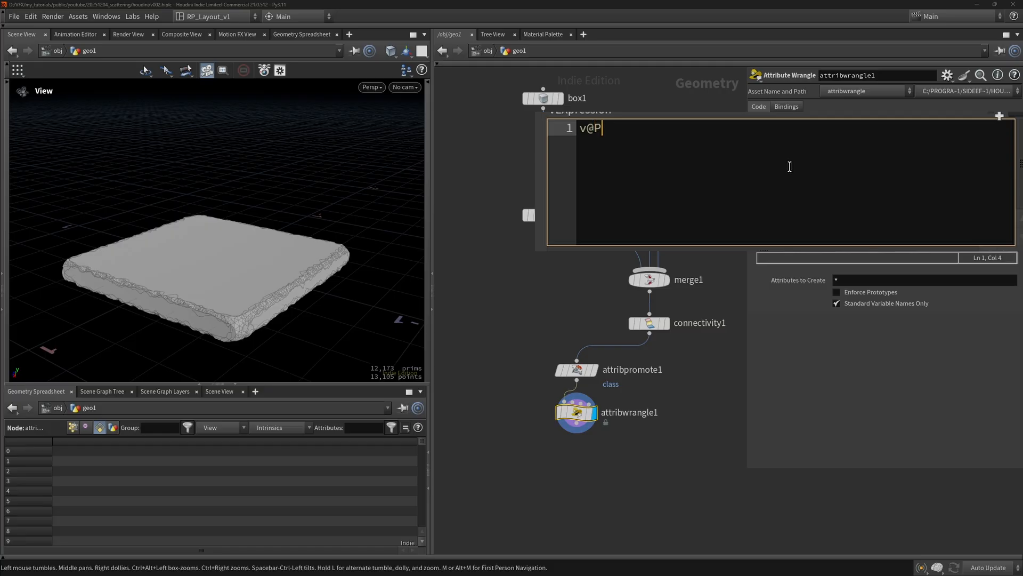
text(P.x += @class;)
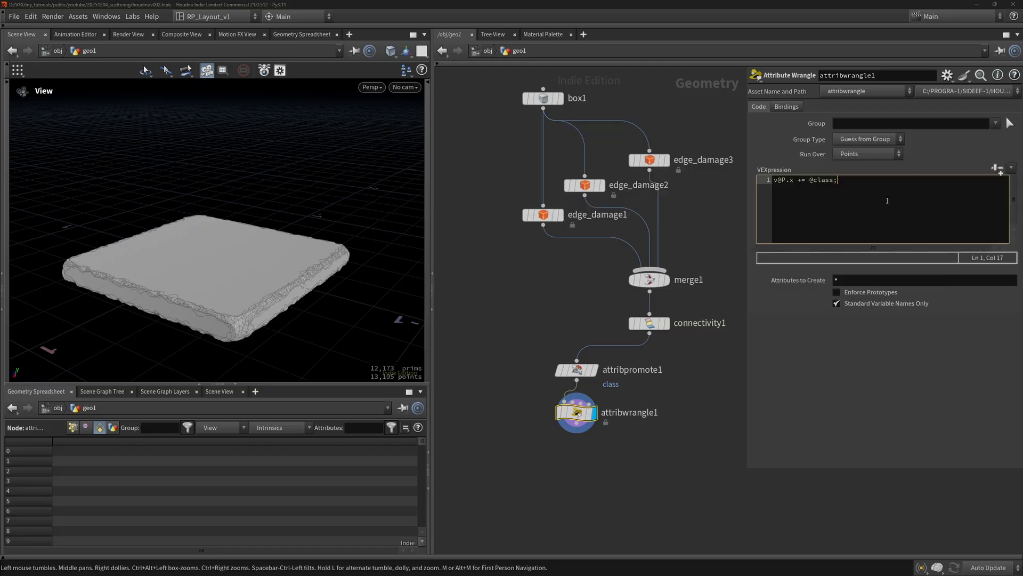
click(606, 476)
drag(191, 266, 172, 242)
scroll(147, 257, down, 4)
scroll(172, 242, up, 3)
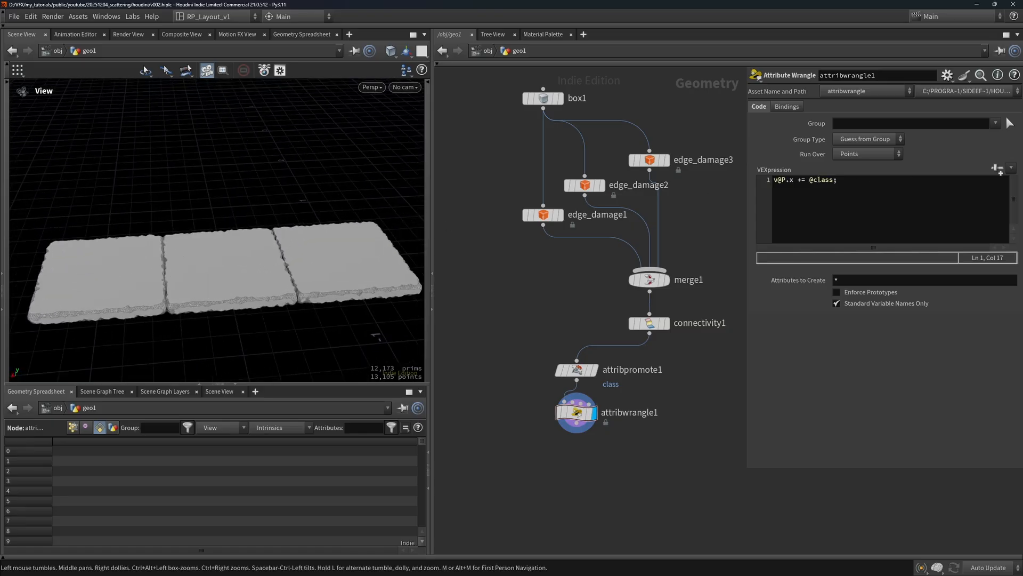
click(819, 181)
click(646, 128)
text(1.1)
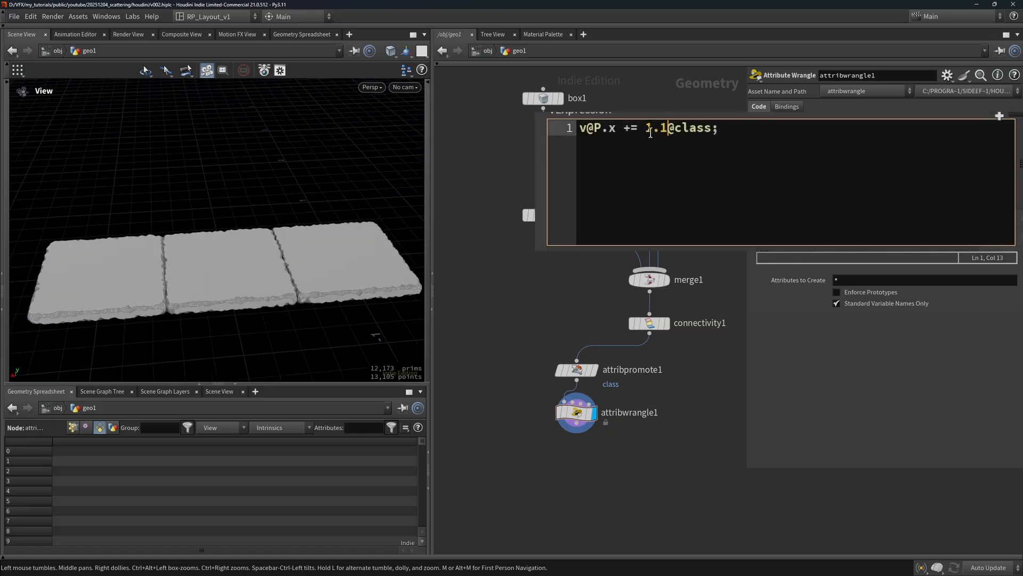
text( *)
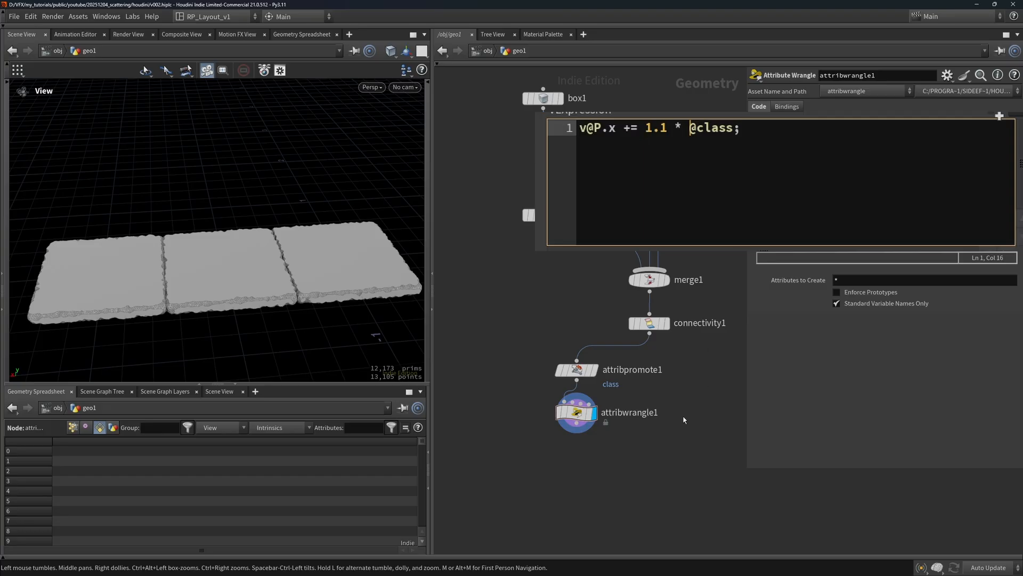
drag(354, 258, 334, 276)
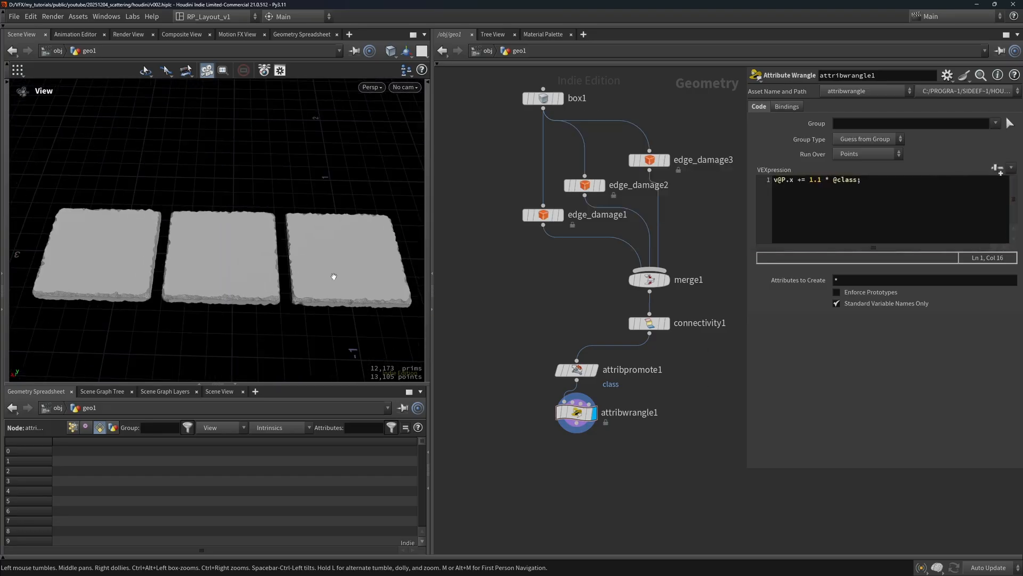
Color the promote and wrangle nodes dark grey, shift them aside together, and rename the wrangle vis_tiles
shift+click(593, 373)
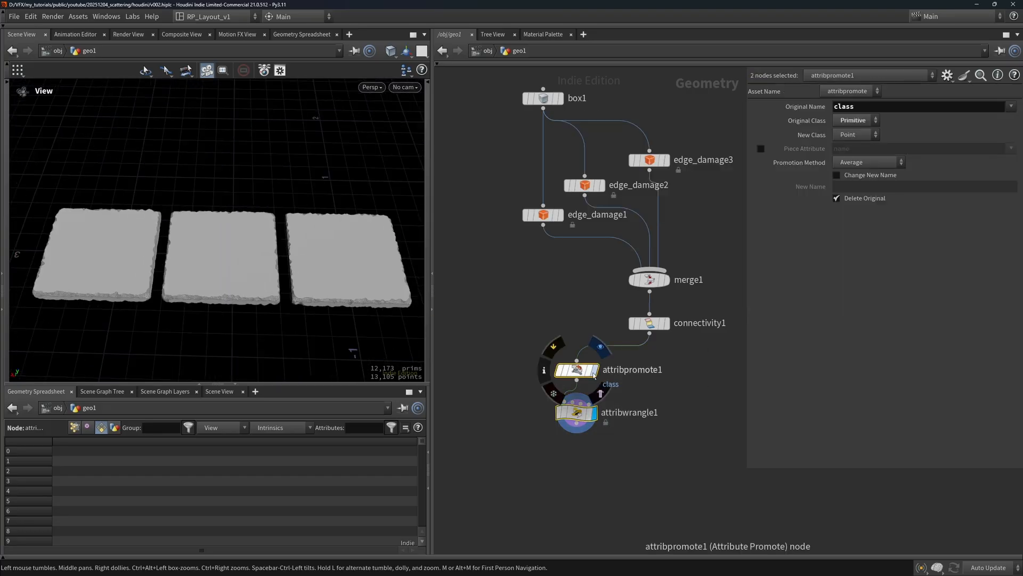
key(c)
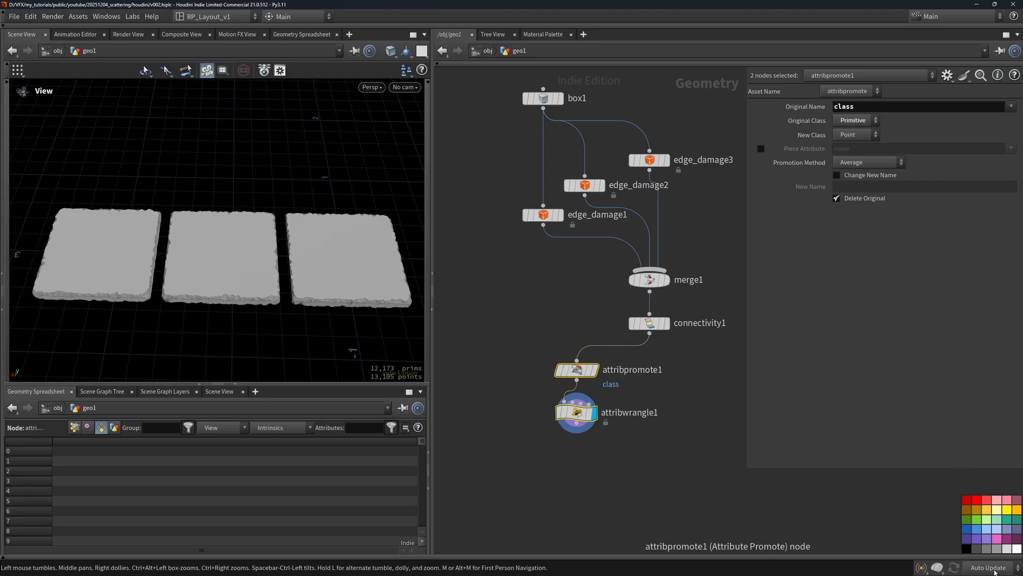
drag(578, 372, 562, 373)
double_click(622, 413)
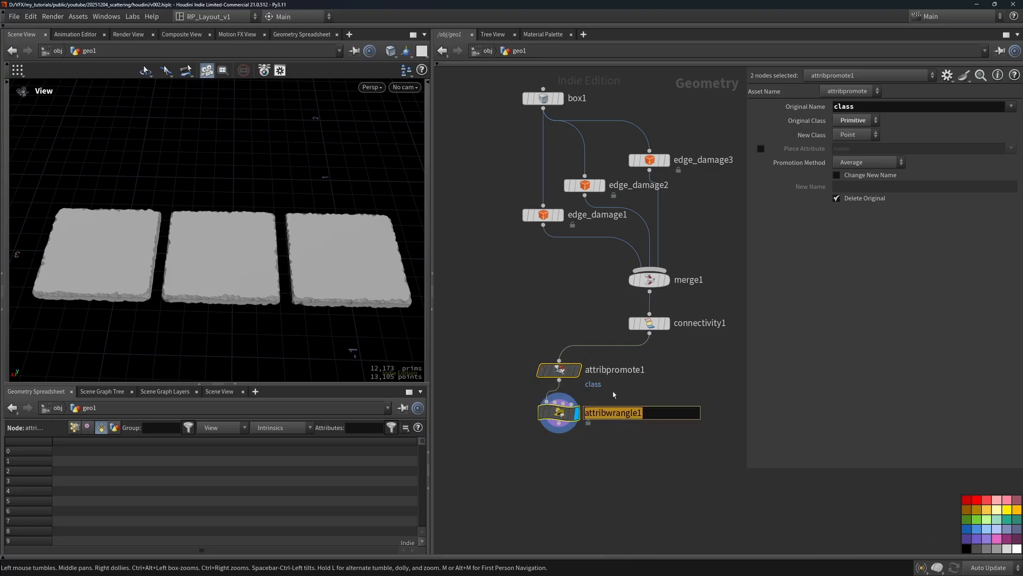
text(vis_tiles)
key(Return)
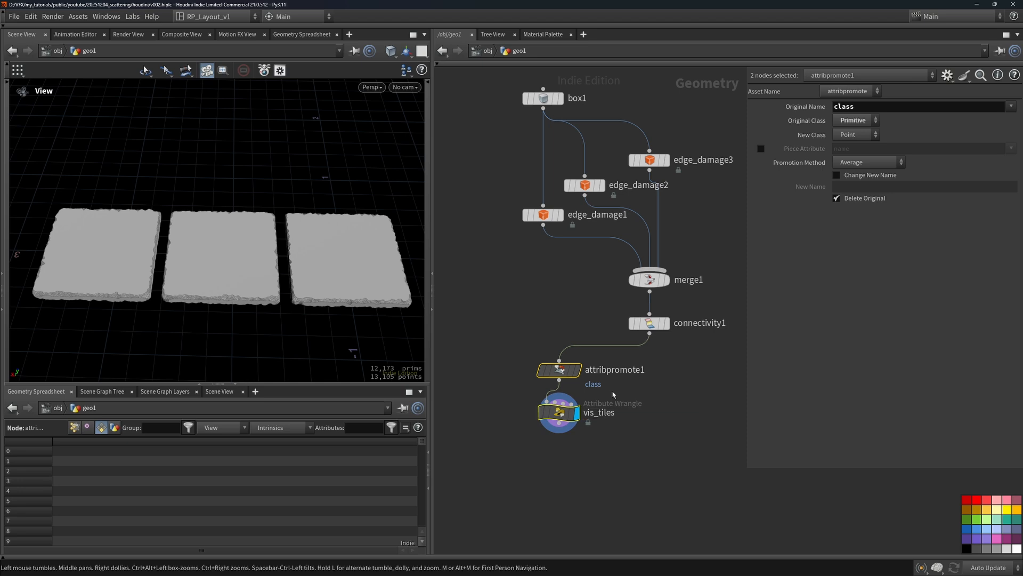
Set the Connectivity node's output attribute name to index
click(650, 323)
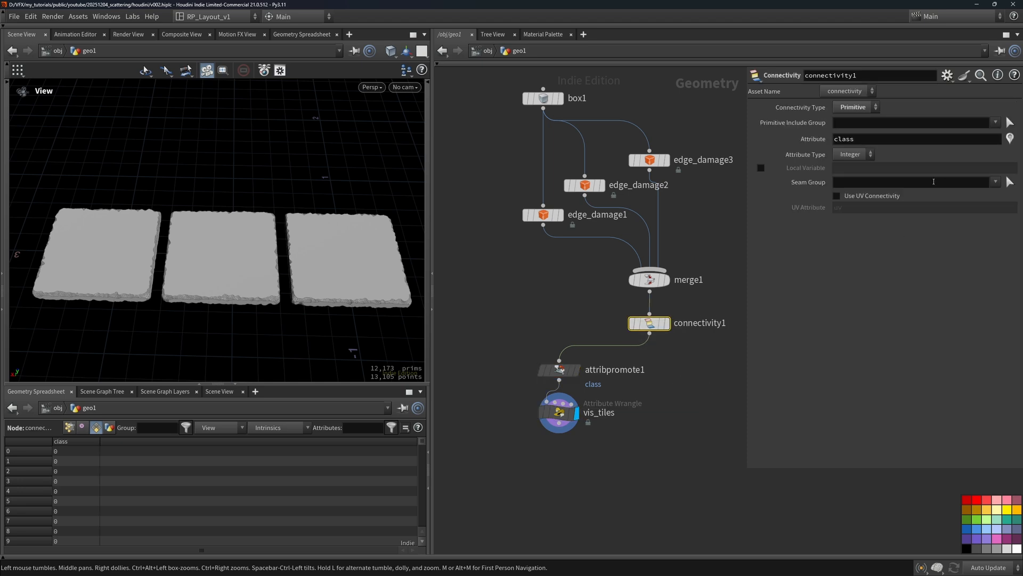
double_click(865, 139)
text(index)
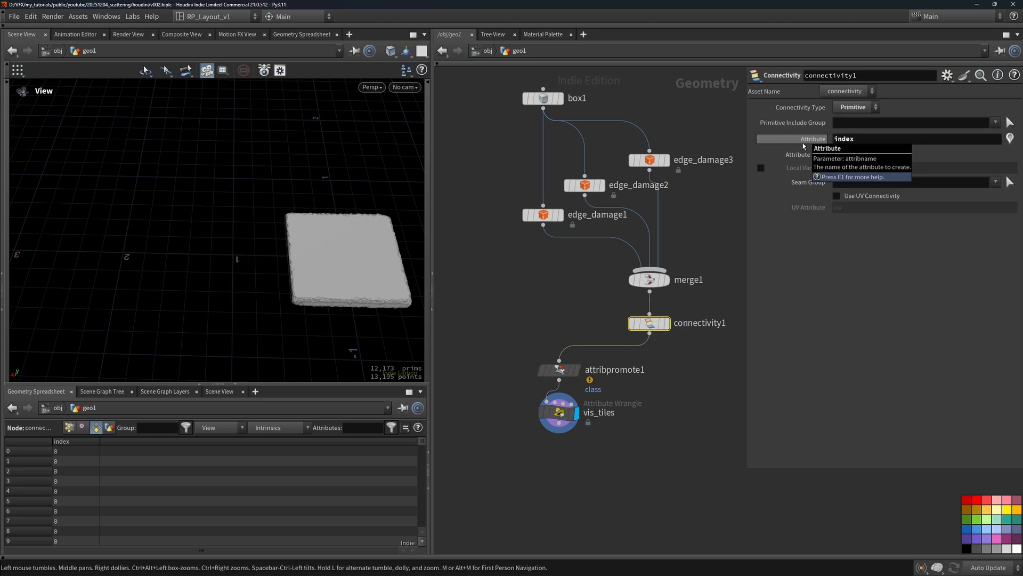
key(Return)
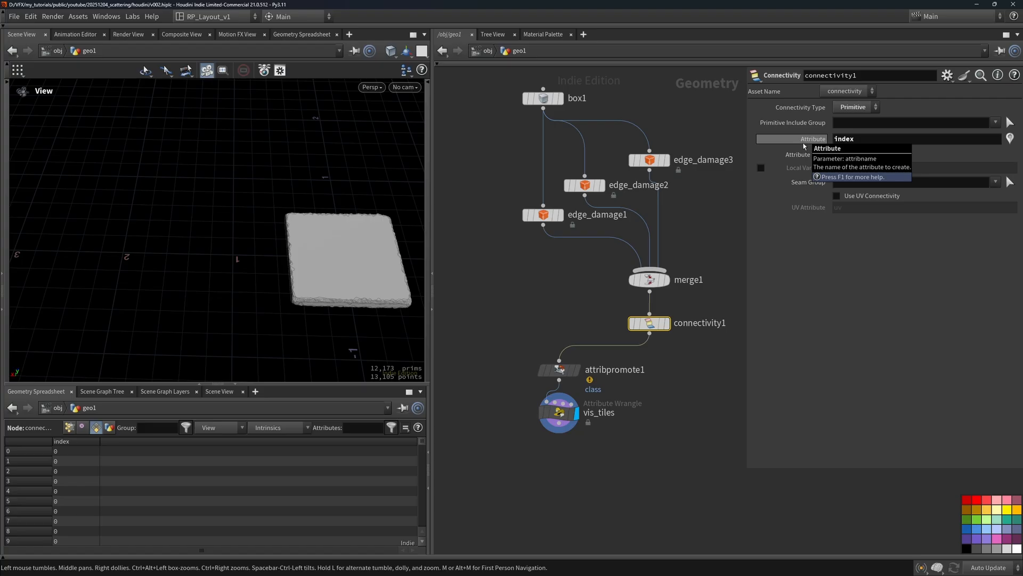
click(864, 139)
click(694, 340)
drag(575, 369, 575, 371)
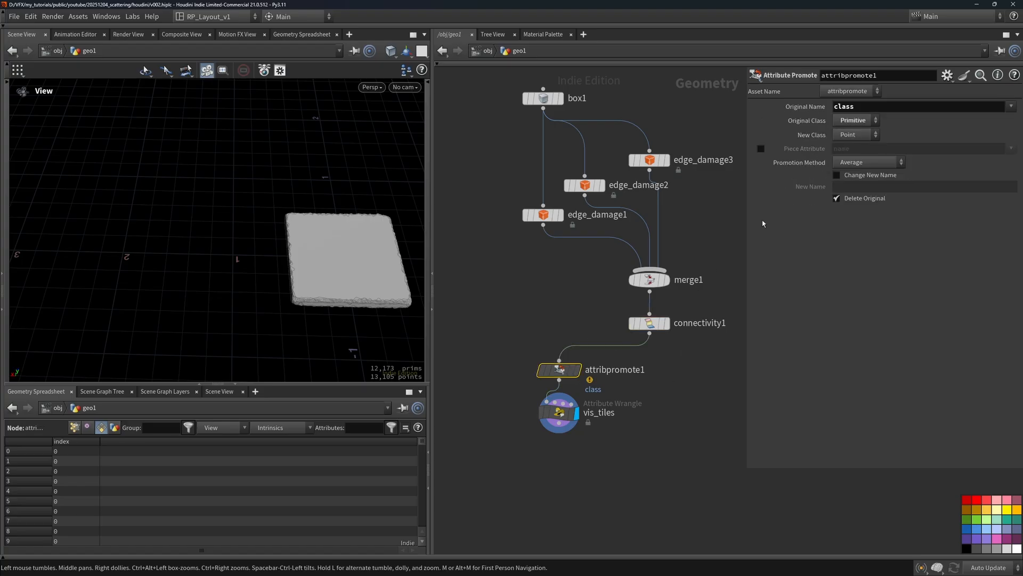
double_click(854, 108)
click(558, 412)
click(745, 129)
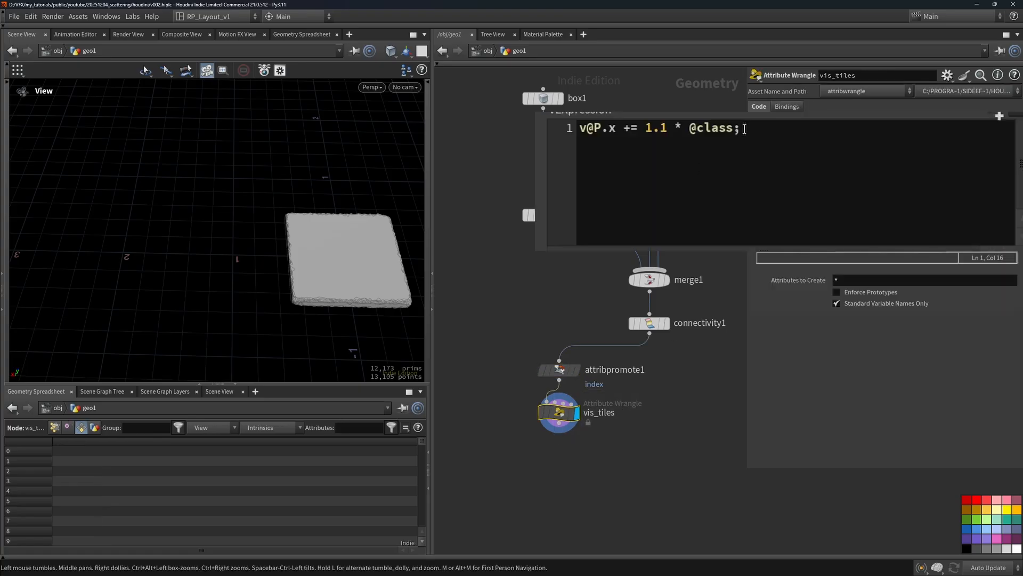
drag(700, 130, 717, 130)
text(index)
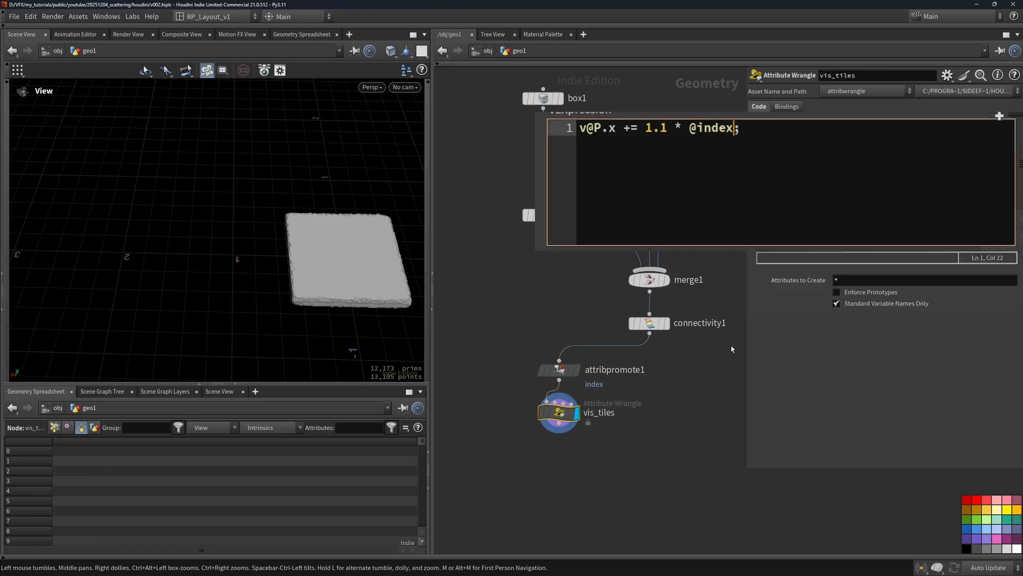
Rename the Connectivity node index_per_tile
middle_drag(708, 333, 701, 339)
double_click(700, 332)
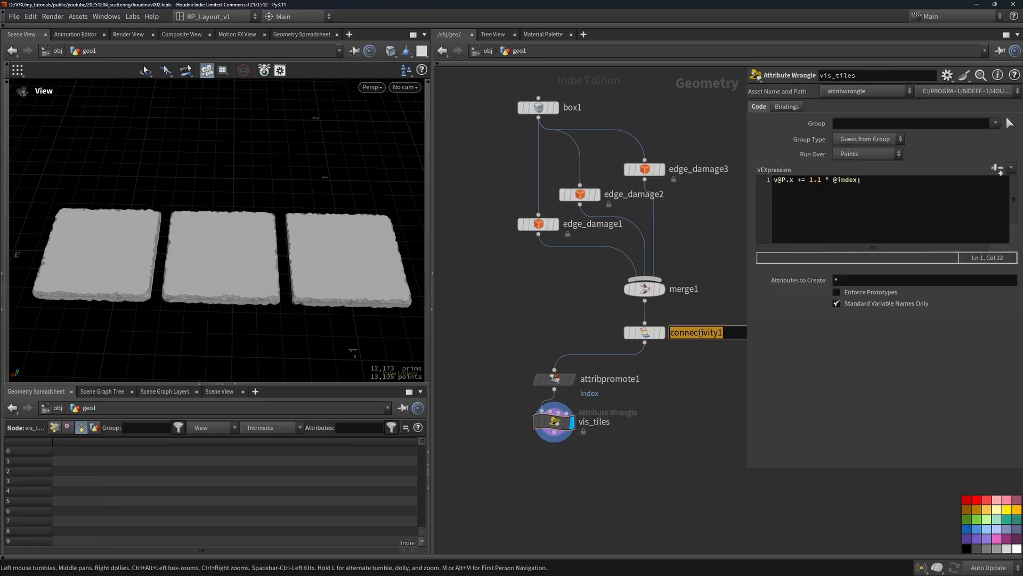
text(index)
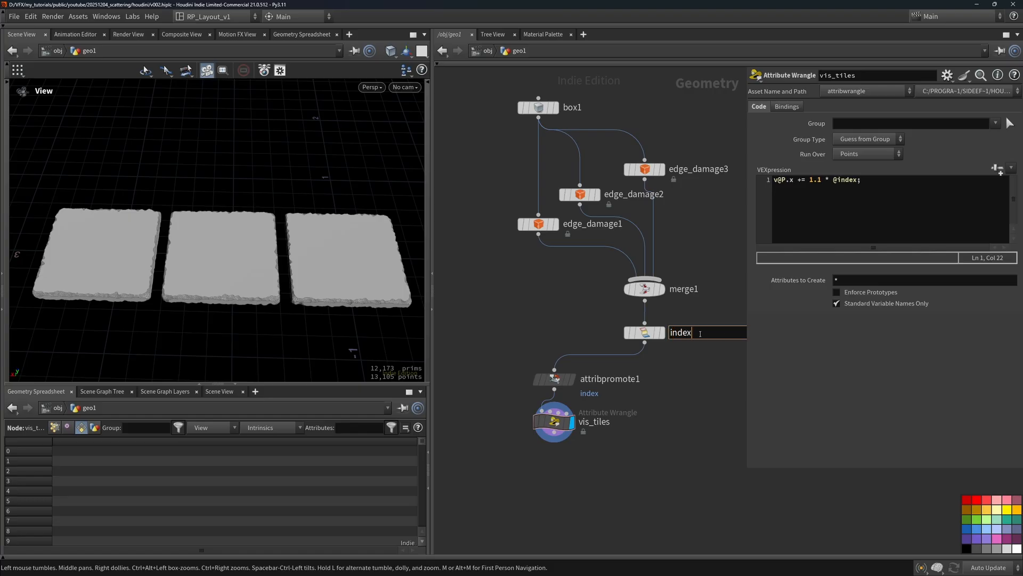
text(_per_tile)
key(Return)
Display edge_damage1 on its own and examine its tile and damage parameters
scroll(554, 192, up, 3)
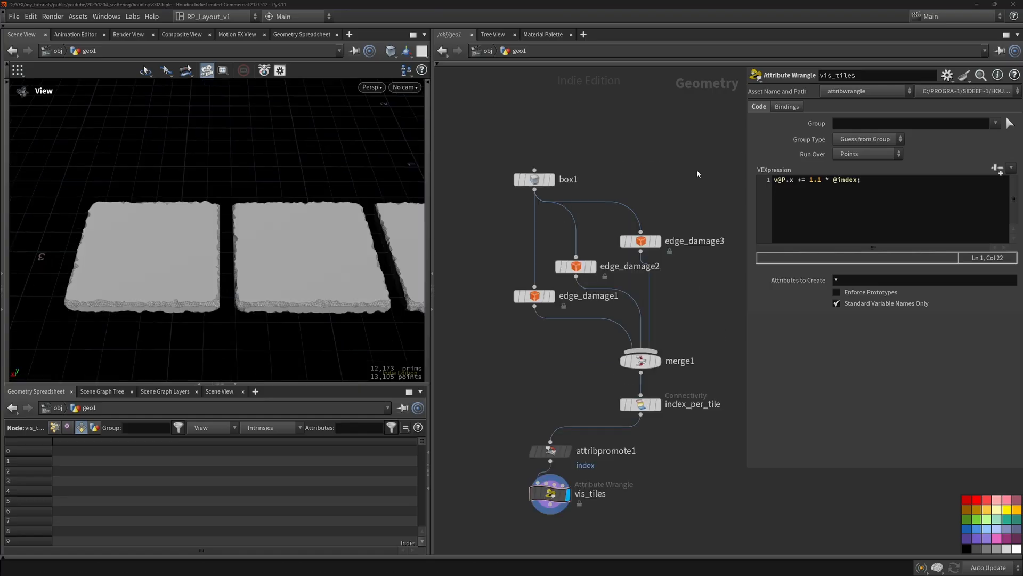
drag(525, 205, 525, 185)
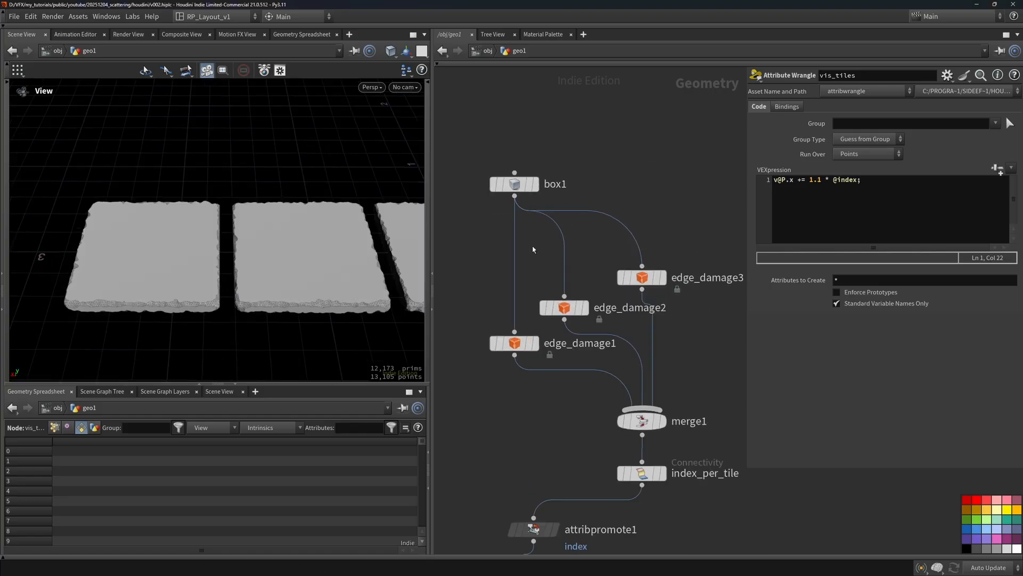
middle_drag(533, 248, 537, 166)
scroll(537, 166, down, 1)
click(540, 246)
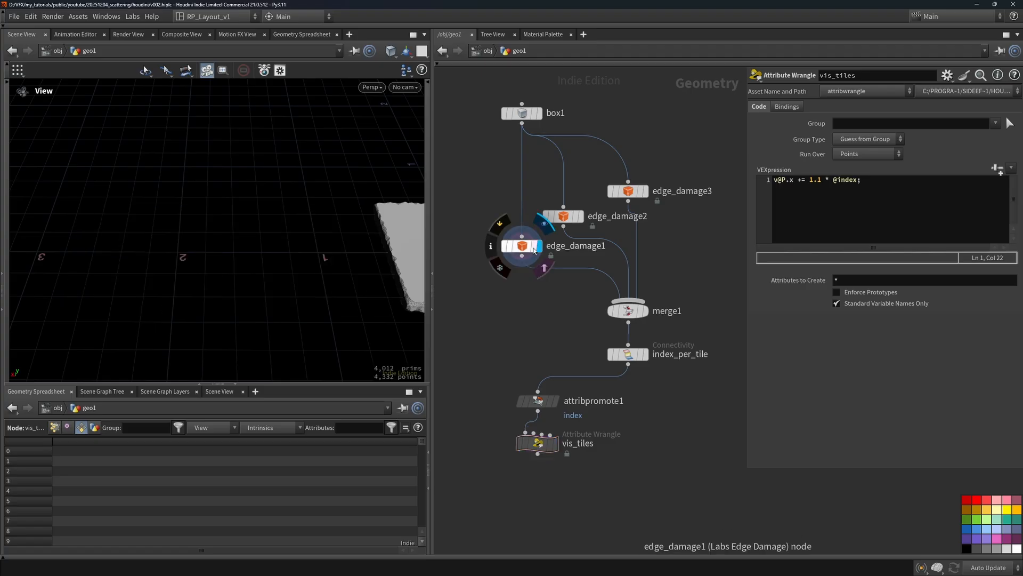
click(515, 246)
middle_drag(258, 240, 168, 240)
Display edge_damage2 and enable Center Noise in its noise settings
click(572, 218)
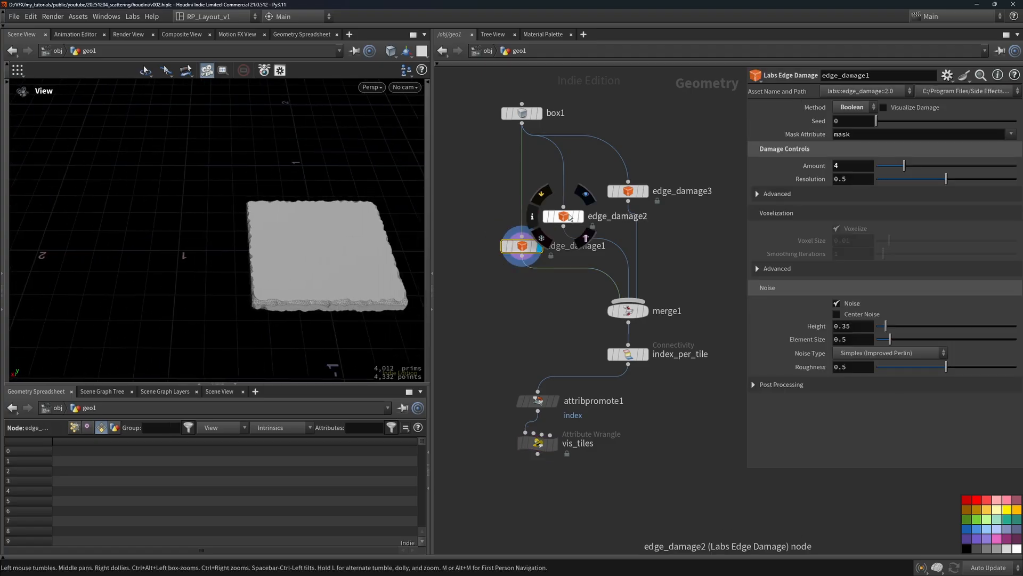
click(569, 217)
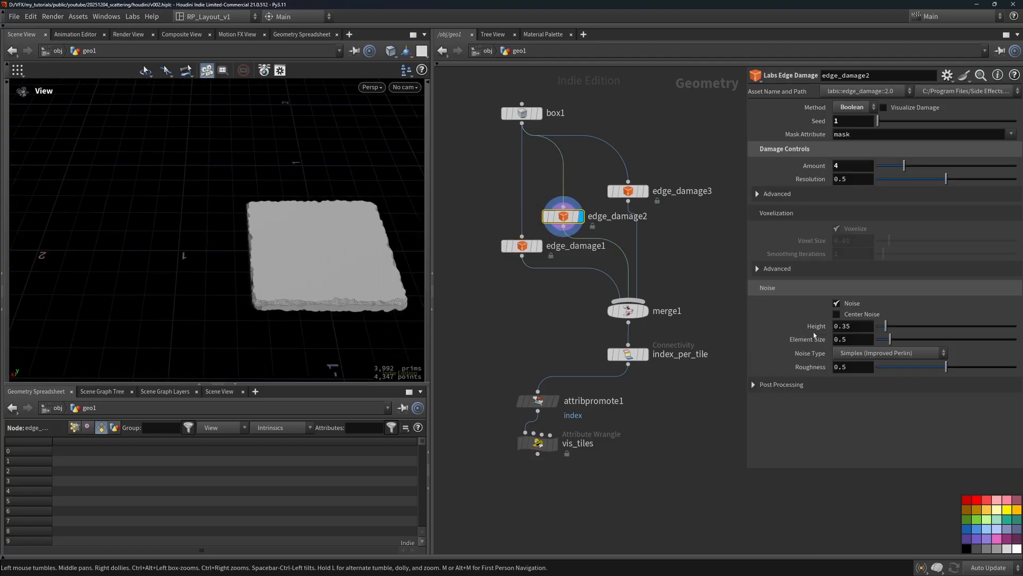
click(857, 318)
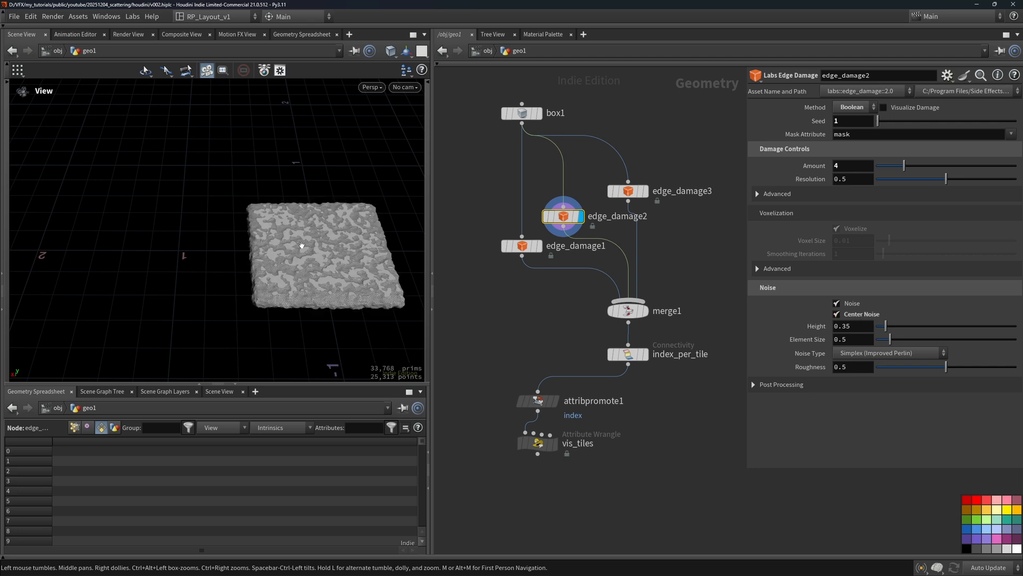
drag(305, 245, 285, 253)
scroll(302, 235, up, 2)
middle_drag(302, 226, 259, 225)
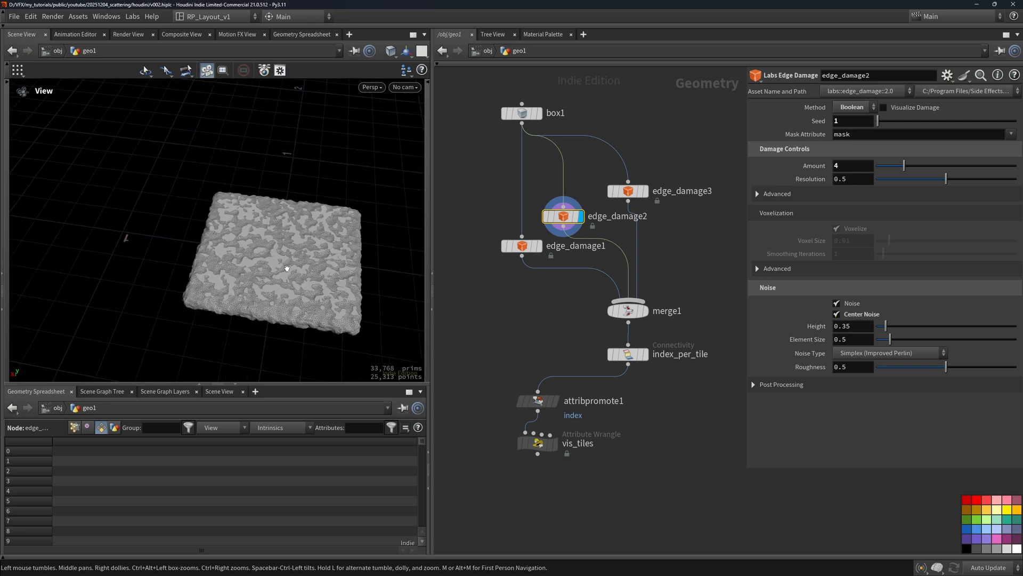
Insert a Clip node on the wire between box1 and edge_damage3
middle_drag(559, 256, 561, 292)
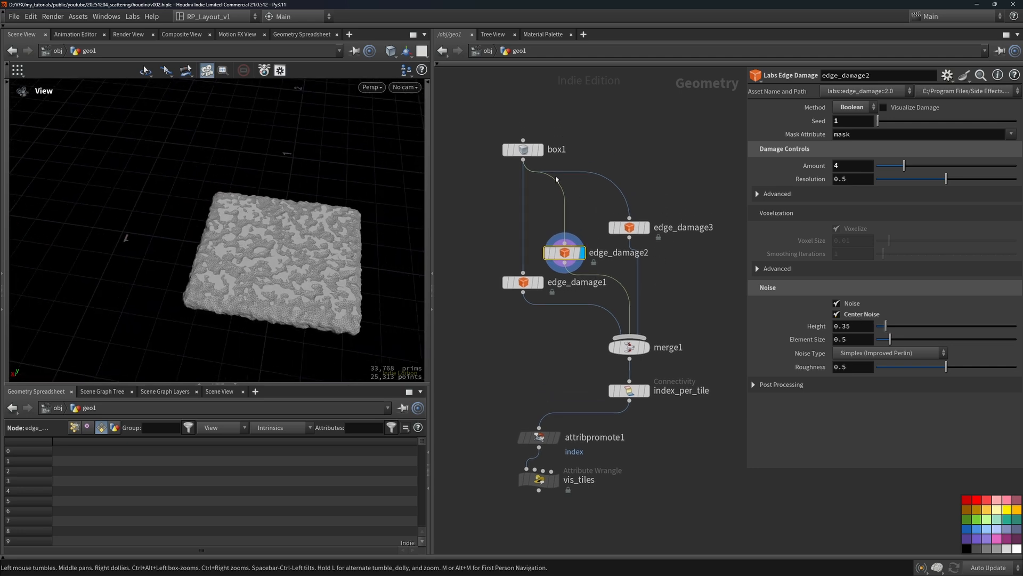
key(Tab)
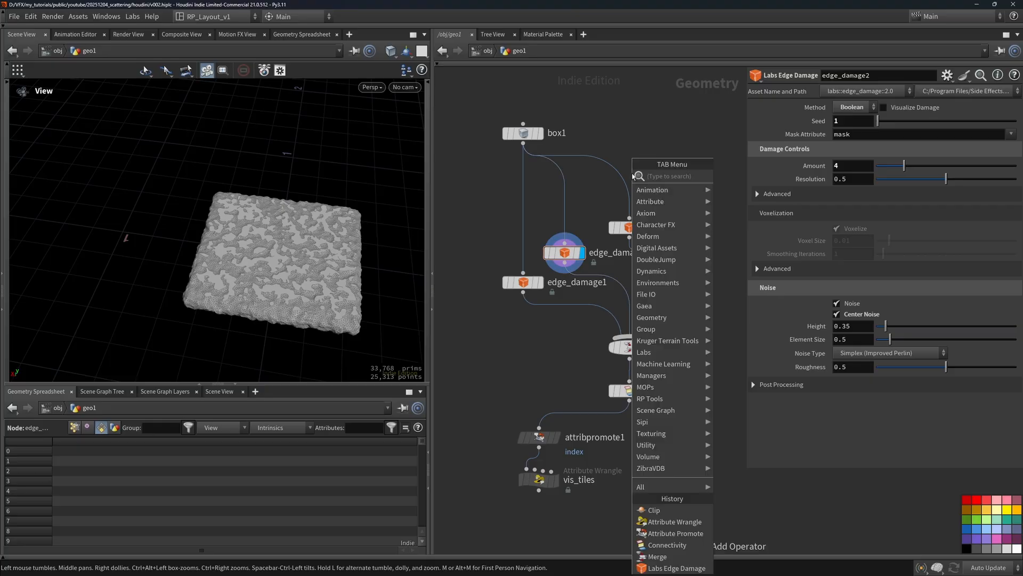
text(clip)
key(Return)
click(633, 177)
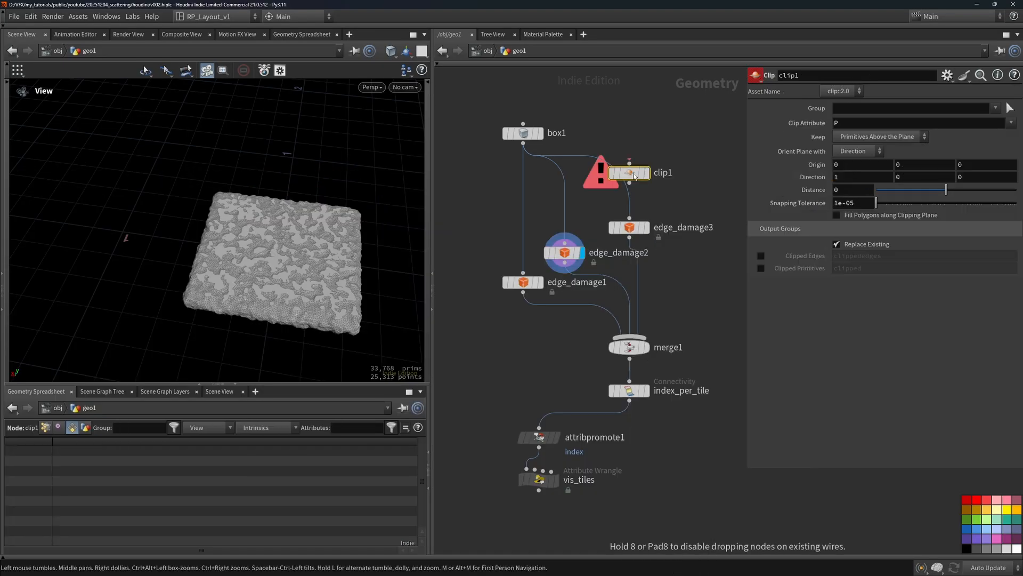
drag(632, 176, 632, 189)
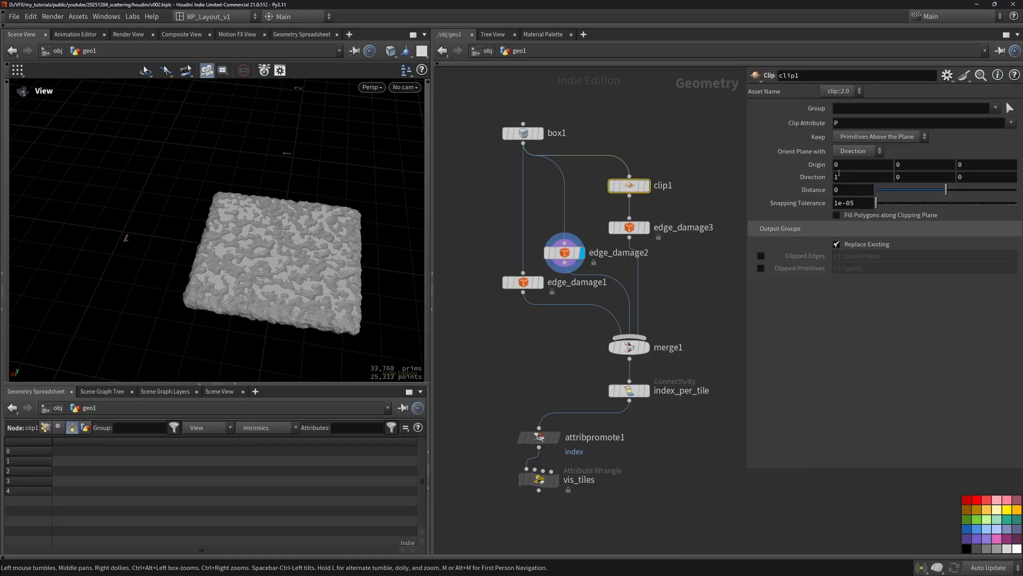
Set the clip plane's direction to 1, 0, 1 and display edge_damage3
click(873, 179)
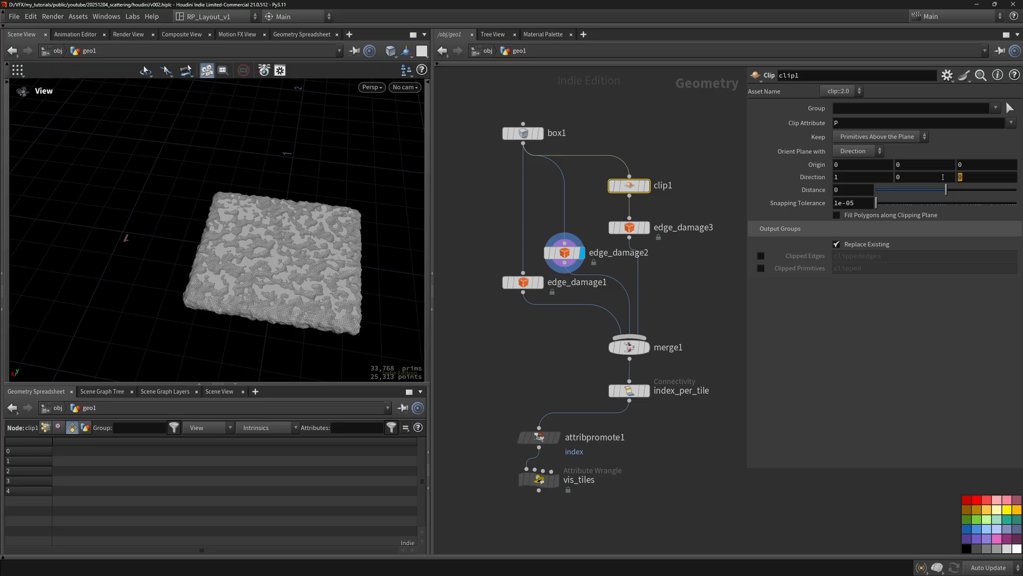
click(646, 227)
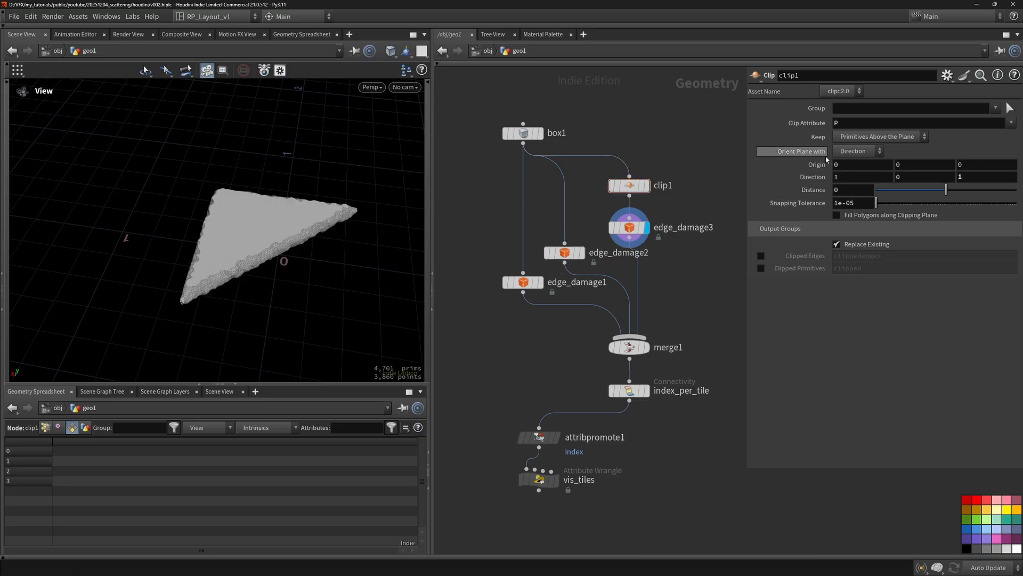
Set the clip plane's X origin to -0.8 and display vis_tiles to show the merged tiles
text(-0)
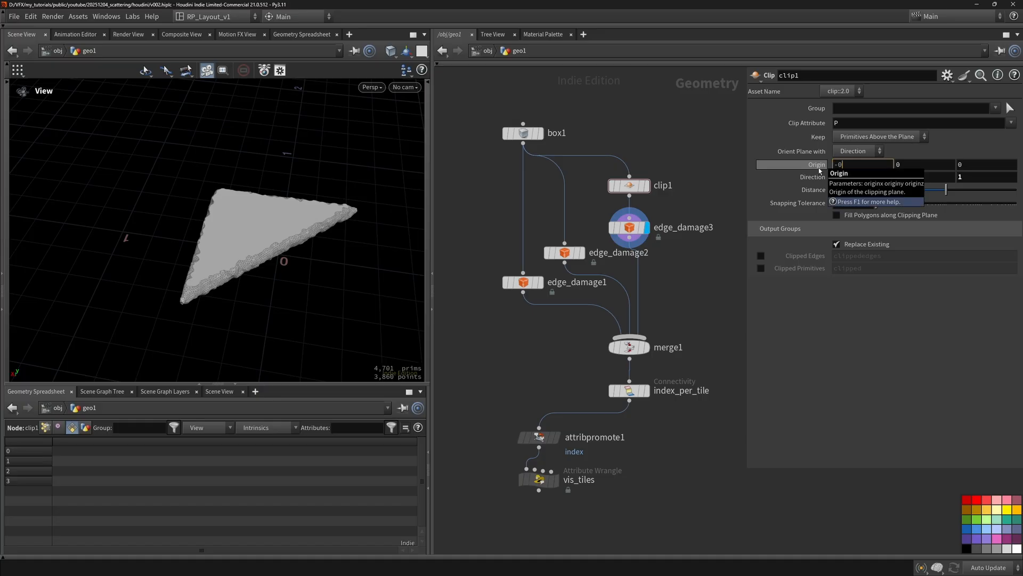
text(.8)
key(Return)
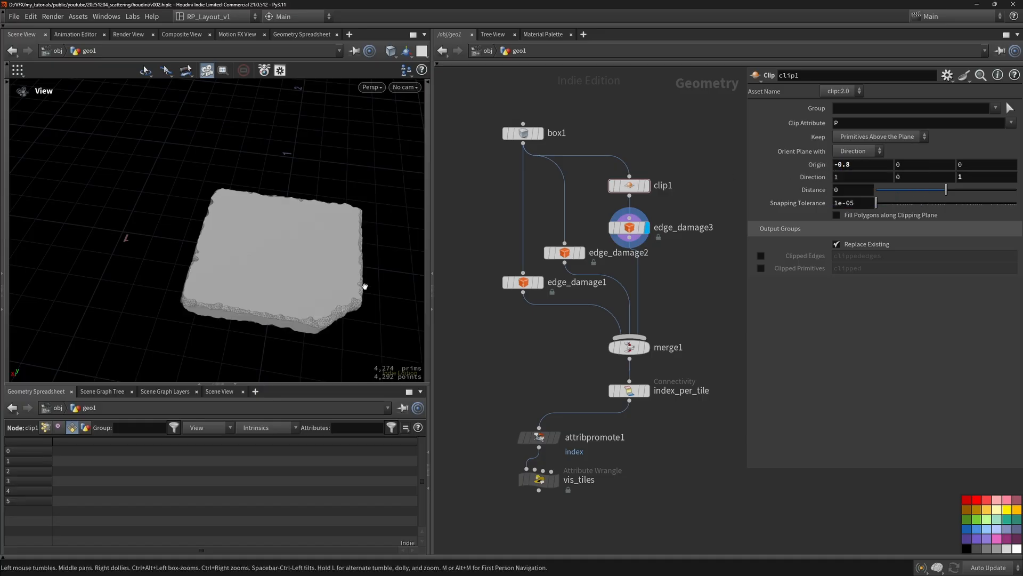
middle_drag(707, 276, 711, 218)
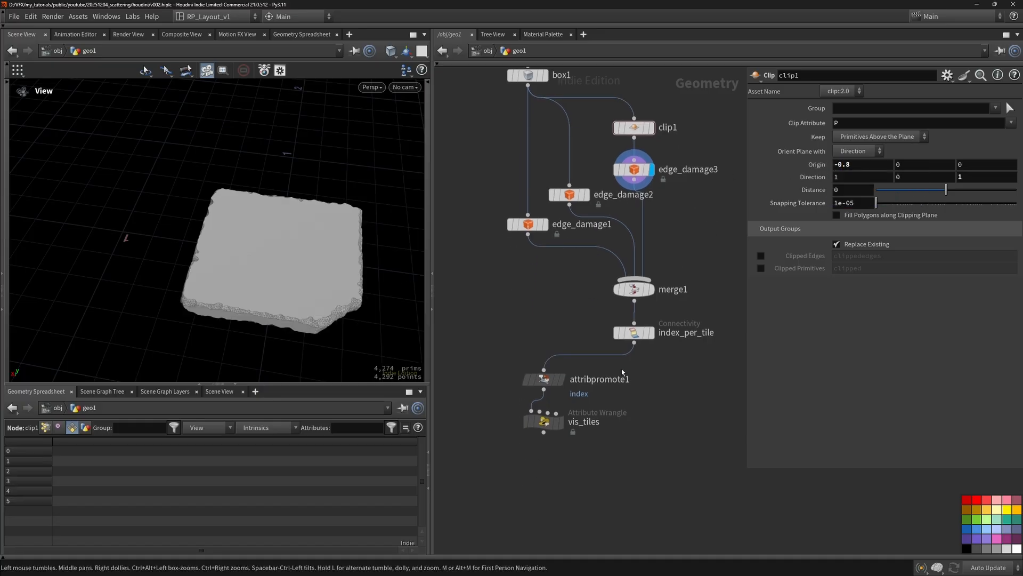
click(561, 422)
drag(207, 186, 223, 232)
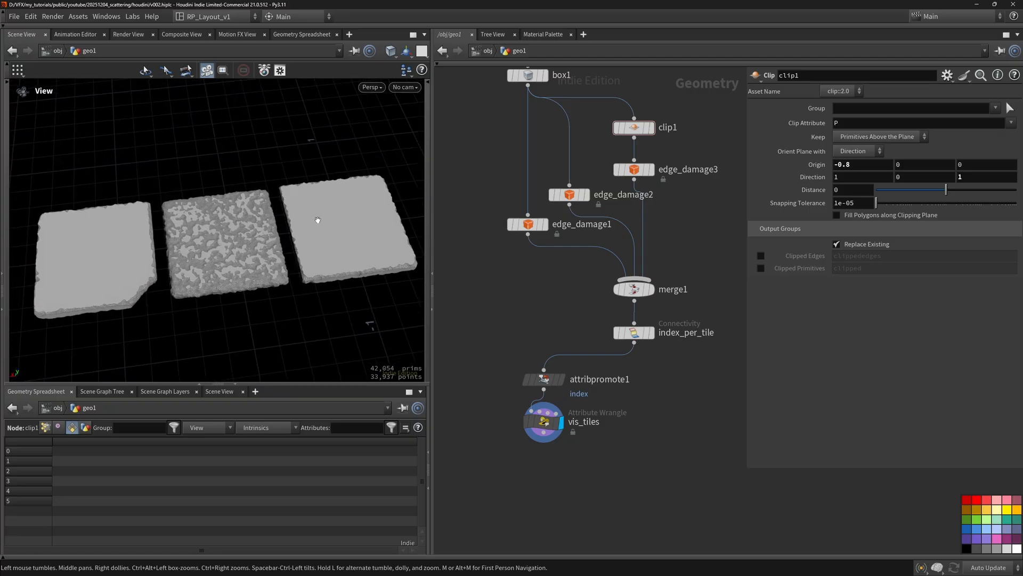
Duplicate edge_damage1 with its box1 input and connect the copy to merge1 as a fourth tile variation
middle_drag(650, 211, 663, 266)
click(521, 275)
key(ctrl+c)
key(ctrl+v)
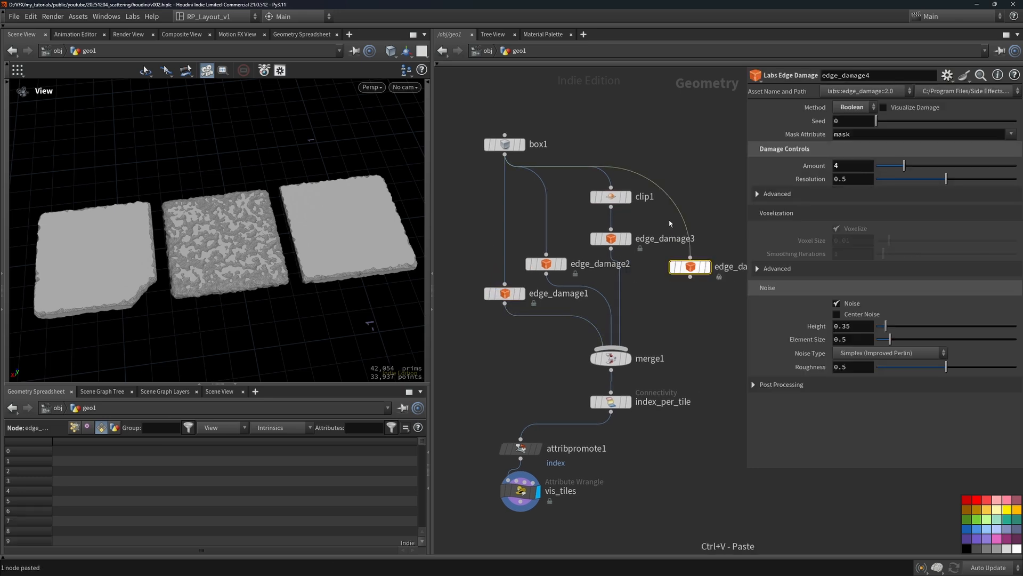
middle_drag(669, 222, 632, 225)
drag(653, 281, 611, 330)
middle_drag(611, 333, 660, 312)
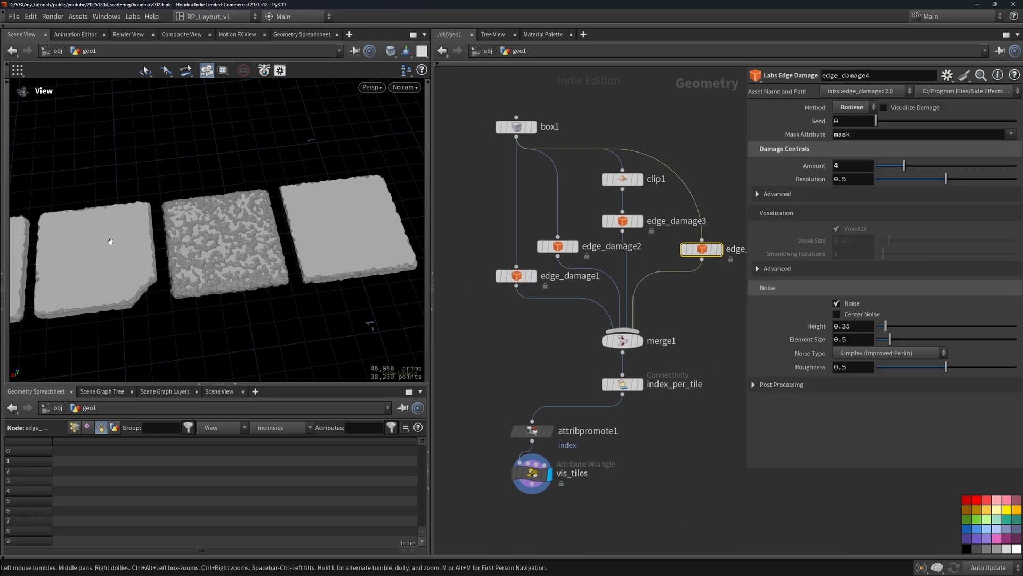
drag(107, 235, 238, 235)
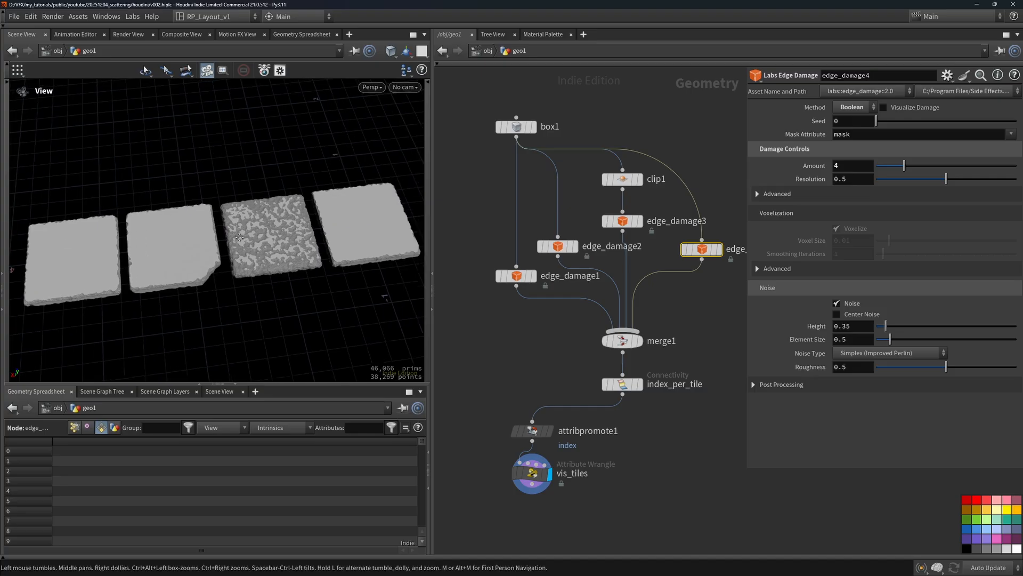
Display index_per_tile, then disconnect edge_damage4 from merge1 and delete it
click(623, 384)
click(640, 385)
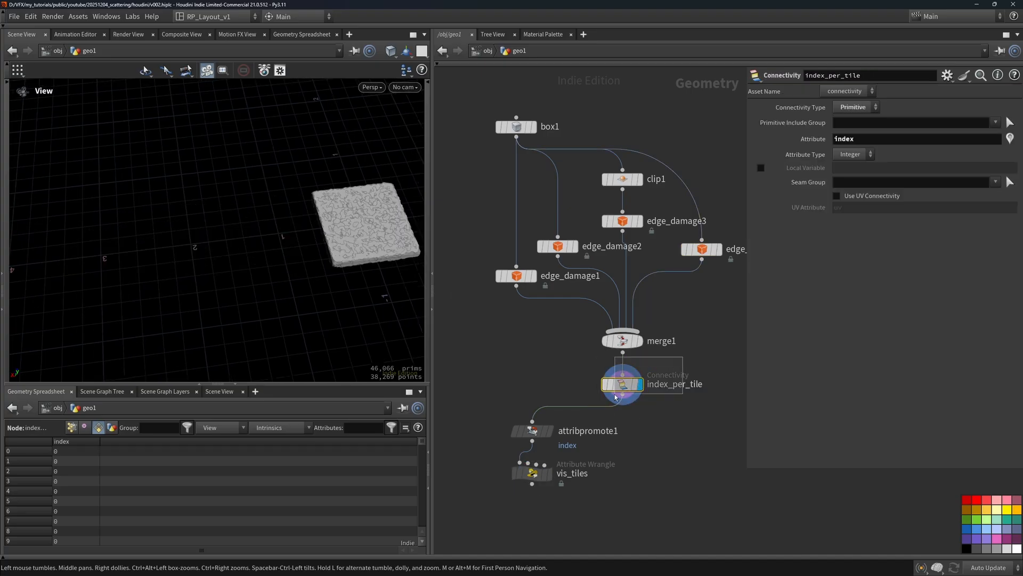
key(ctrl+z)
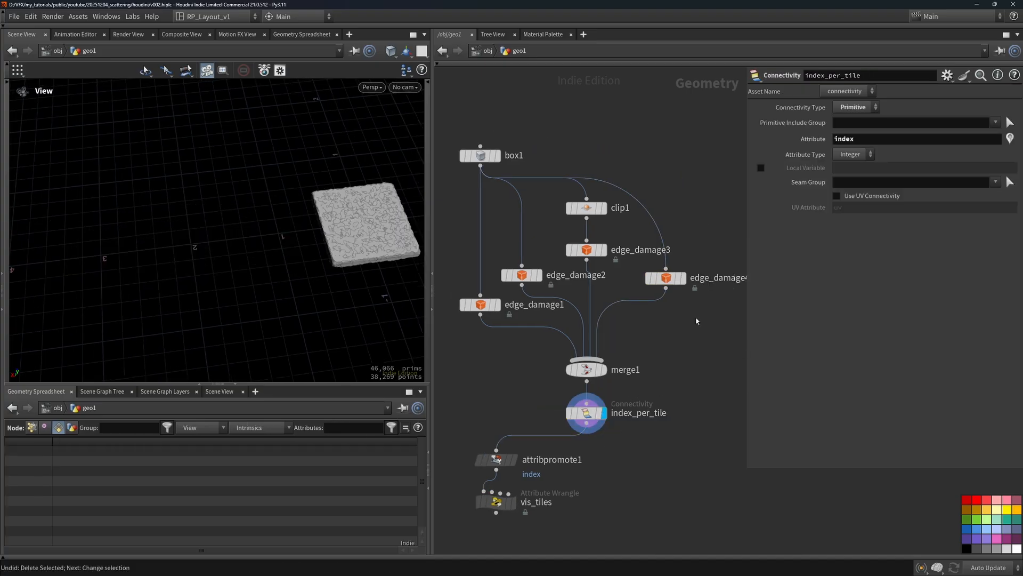
drag(665, 318, 651, 291)
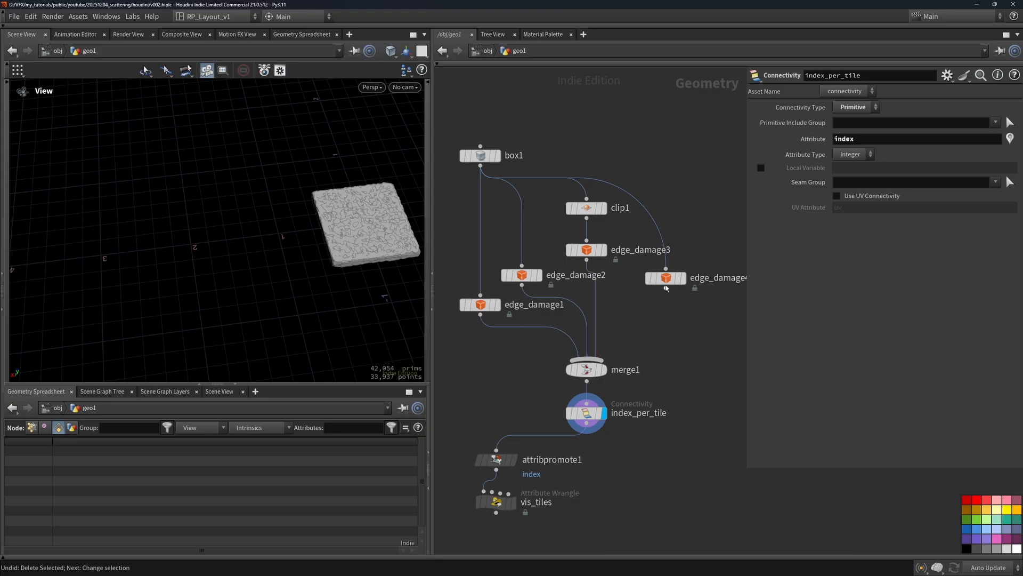
click(667, 279)
key(Delete)
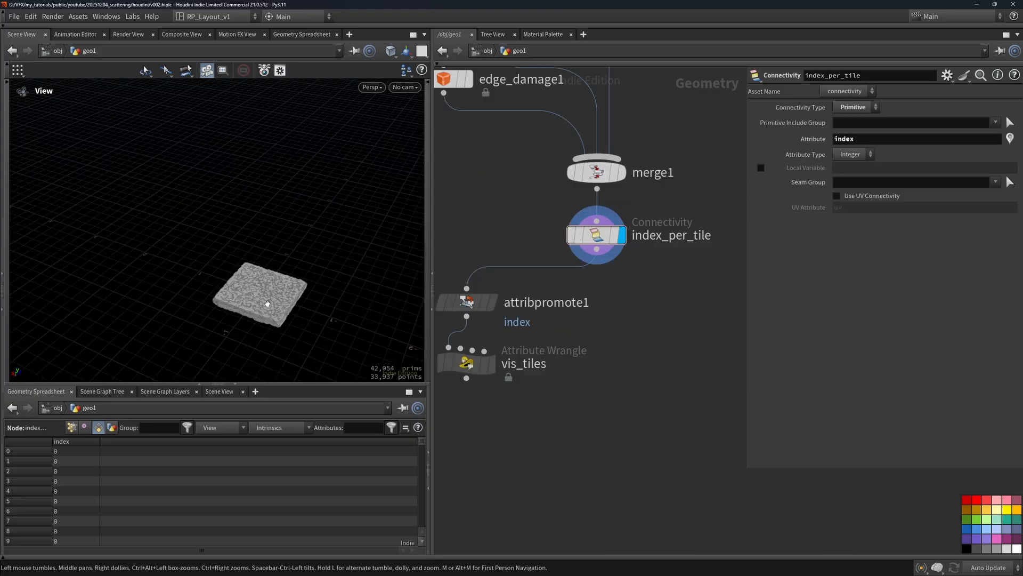
Move attribpromote1 and vis_tiles aside together to free the space below index_per_tile
scroll(267, 303, up, 5)
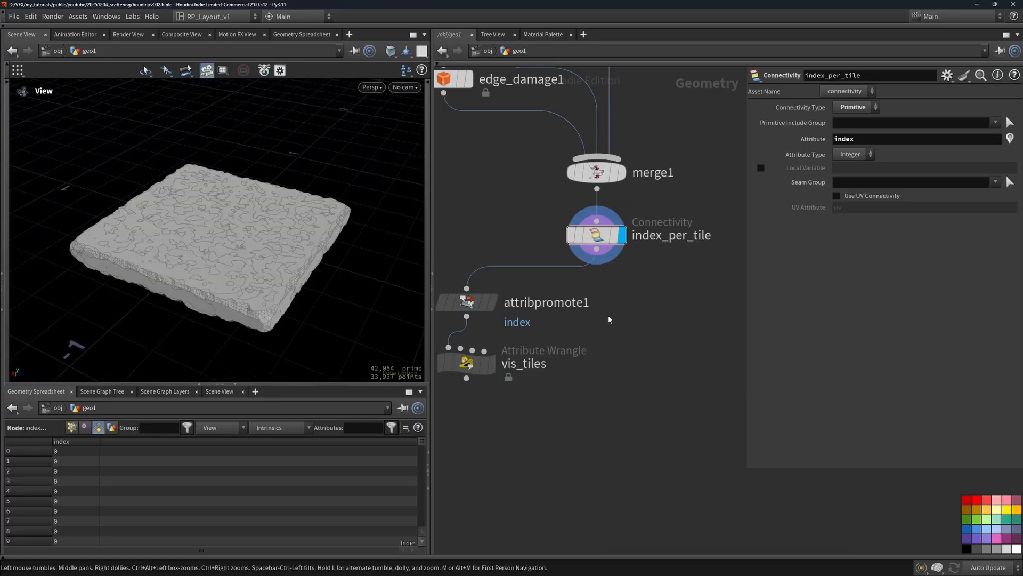
middle_drag(609, 320, 666, 302)
drag(604, 369, 507, 259)
drag(524, 344, 501, 342)
middle_drag(626, 284, 589, 291)
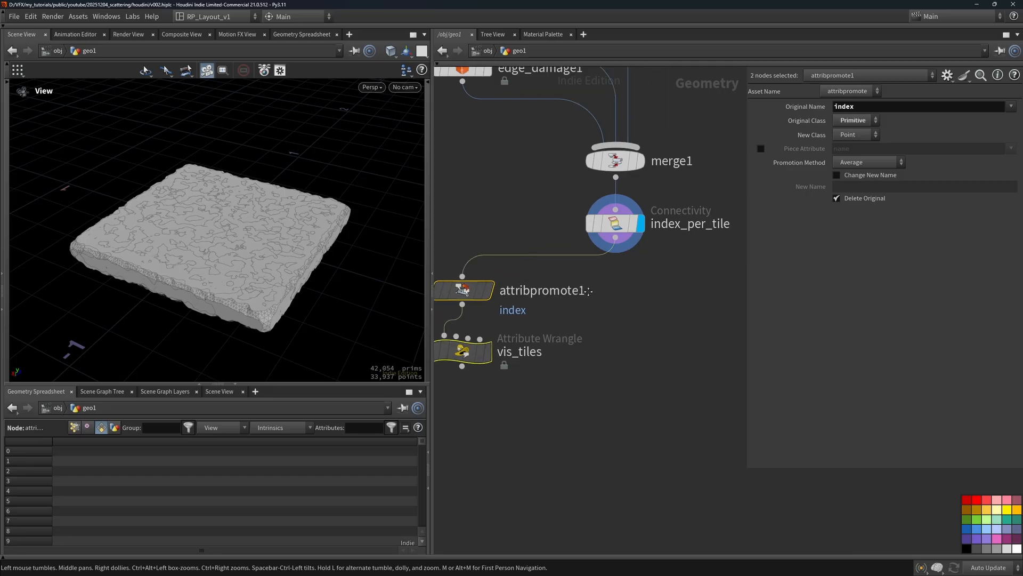
Add an Attribute Wrangle fed by index_per_tile and set it to run over Primitives
key(Tab)
text(attr w)
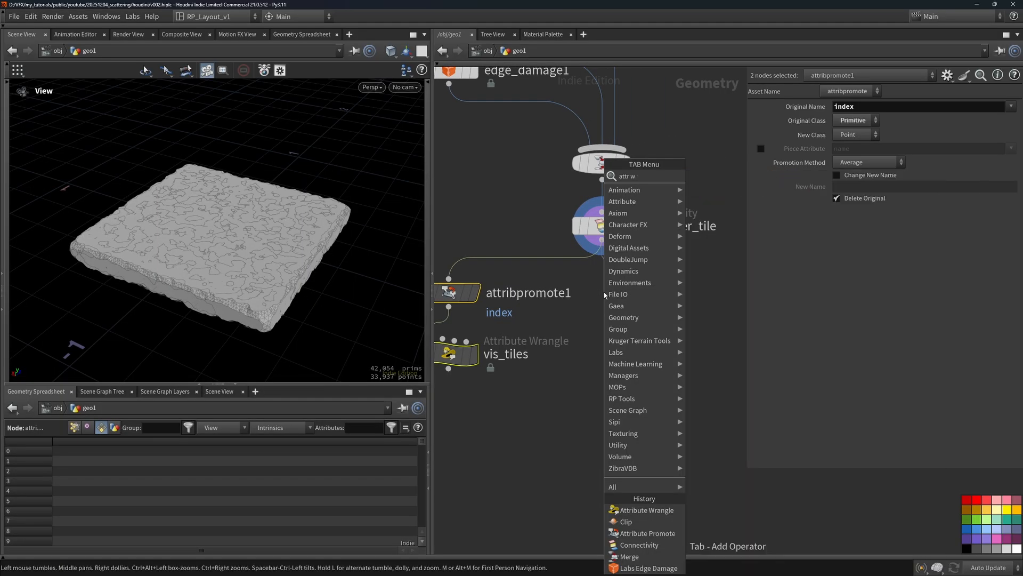
key(Return)
click(606, 295)
click(877, 155)
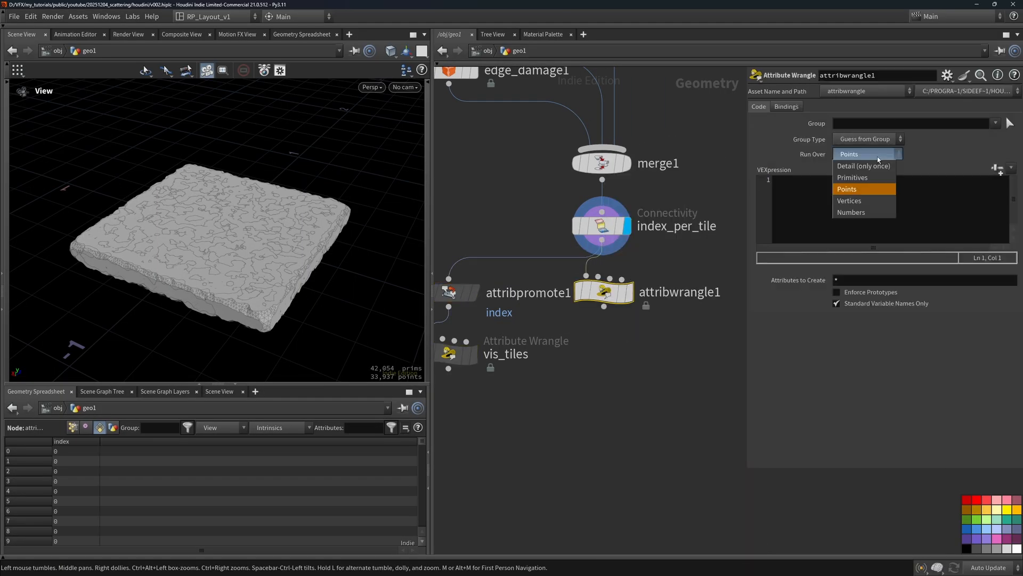
click(869, 177)
Enter the wrangle code s@name = 'tile' + itoa(i@index); and sort the geometry spreadsheet by name in descending order
click(795, 210)
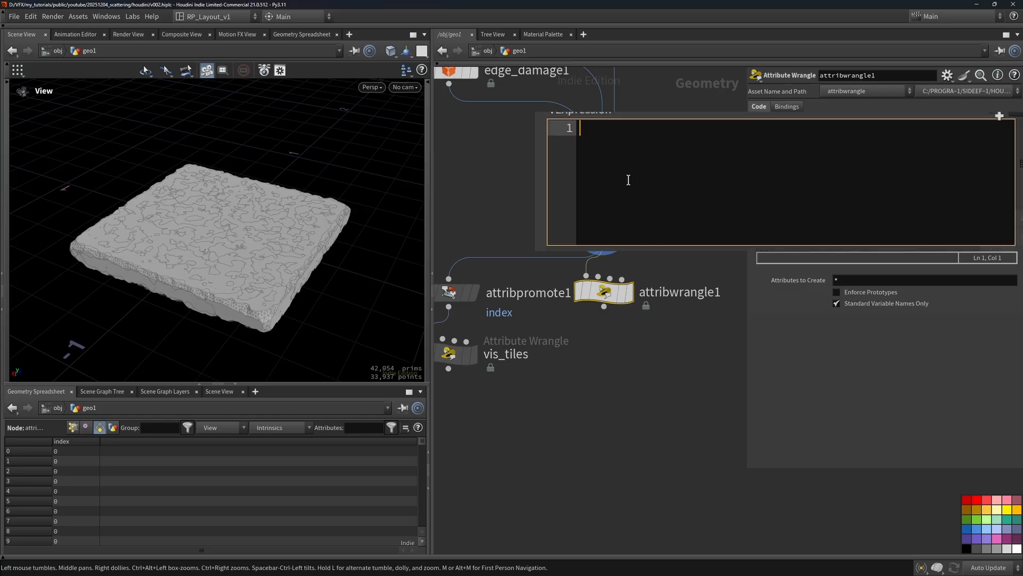
text(s@n)
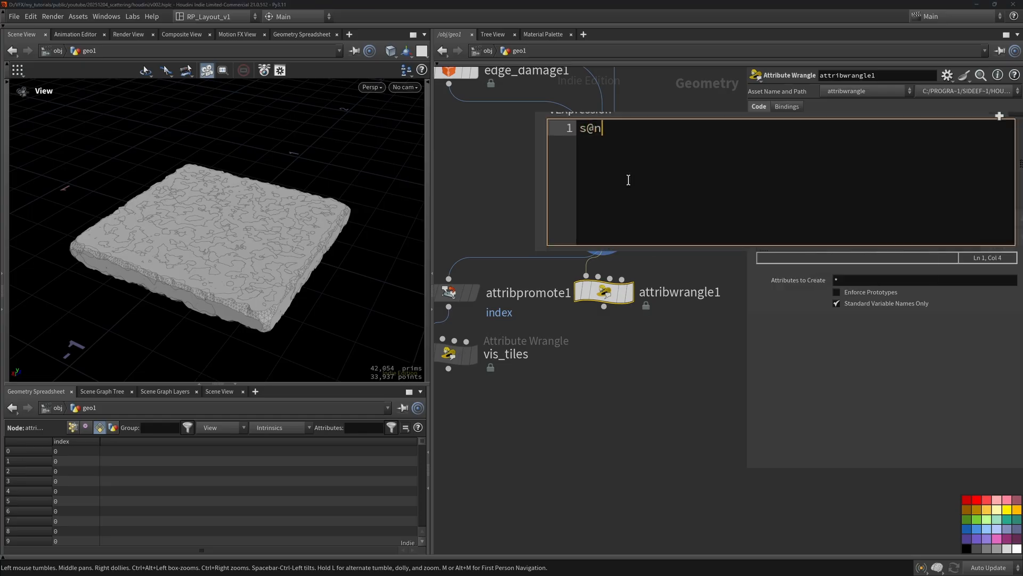
text(ame = 'tile' + itoa)
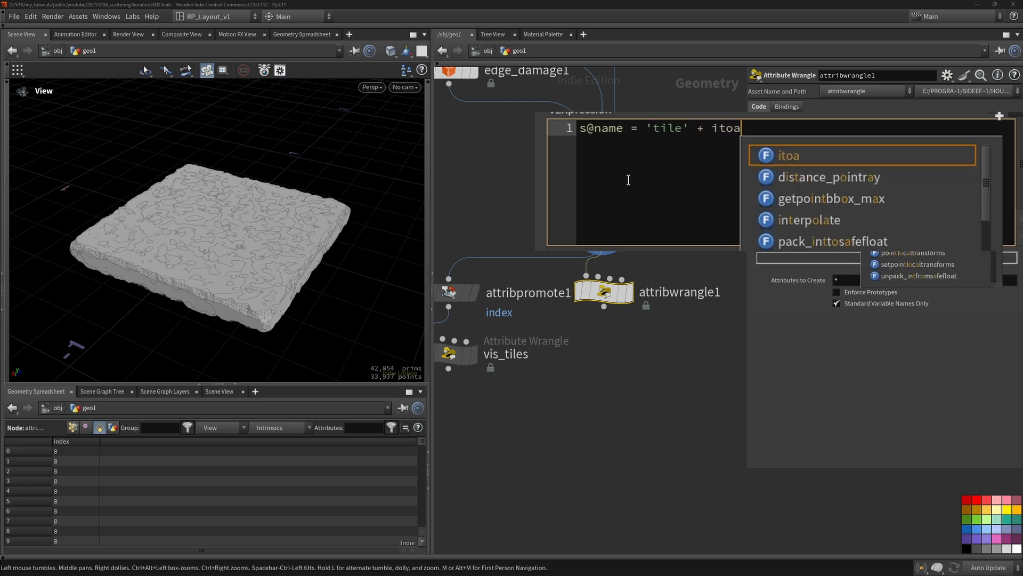
text((i)
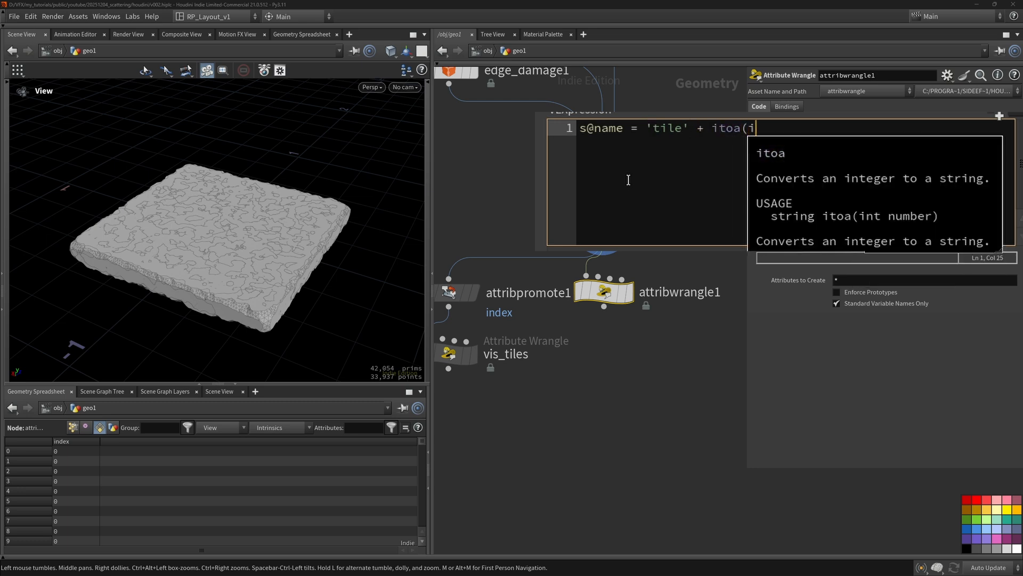
text(@index);)
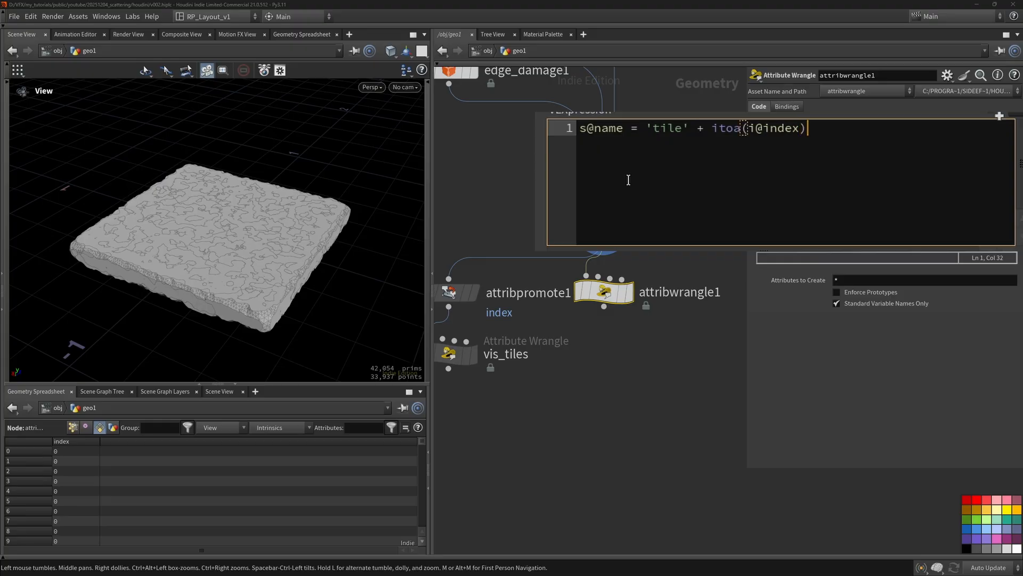
click(607, 382)
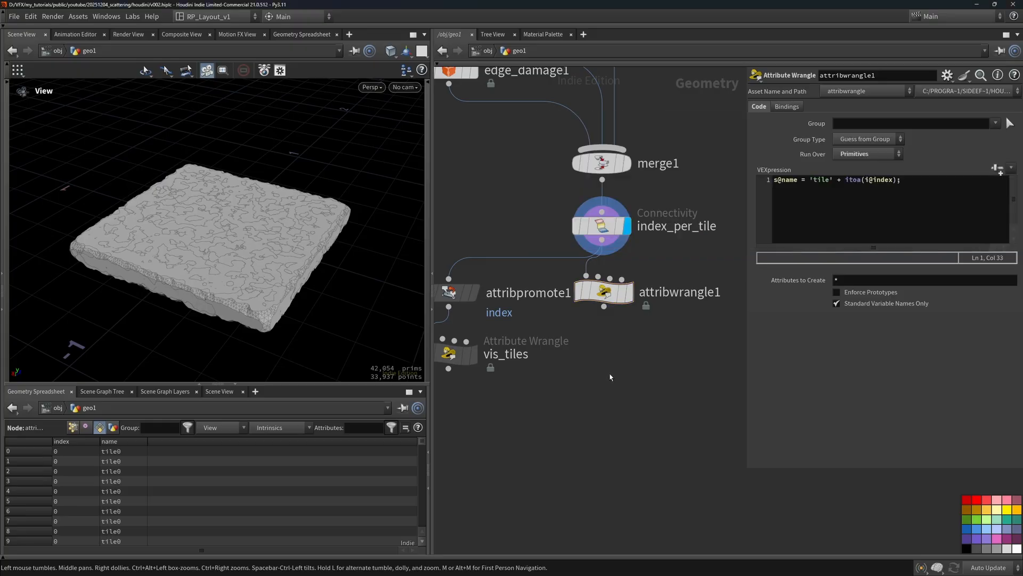
click(128, 441)
click(128, 441)
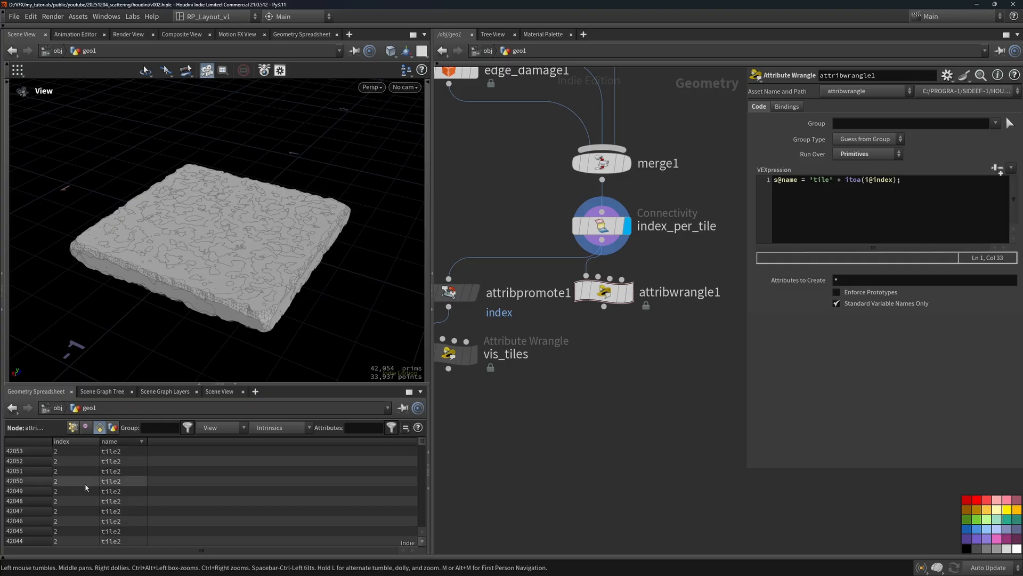
Align the wrangle under index_per_tile and rename it name_per_tile
drag(623, 305, 621, 306)
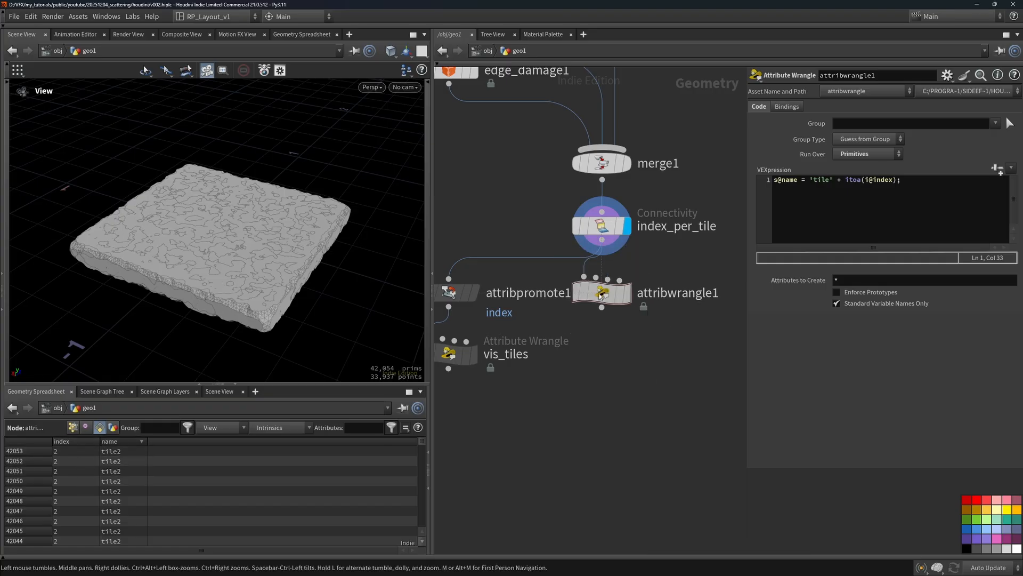
double_click(682, 294)
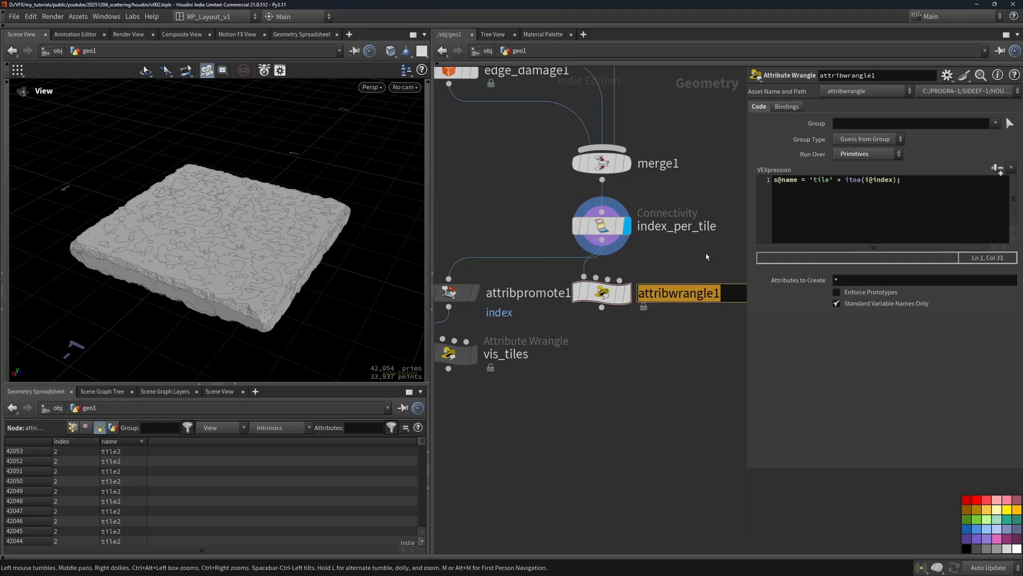
text(name_per_)
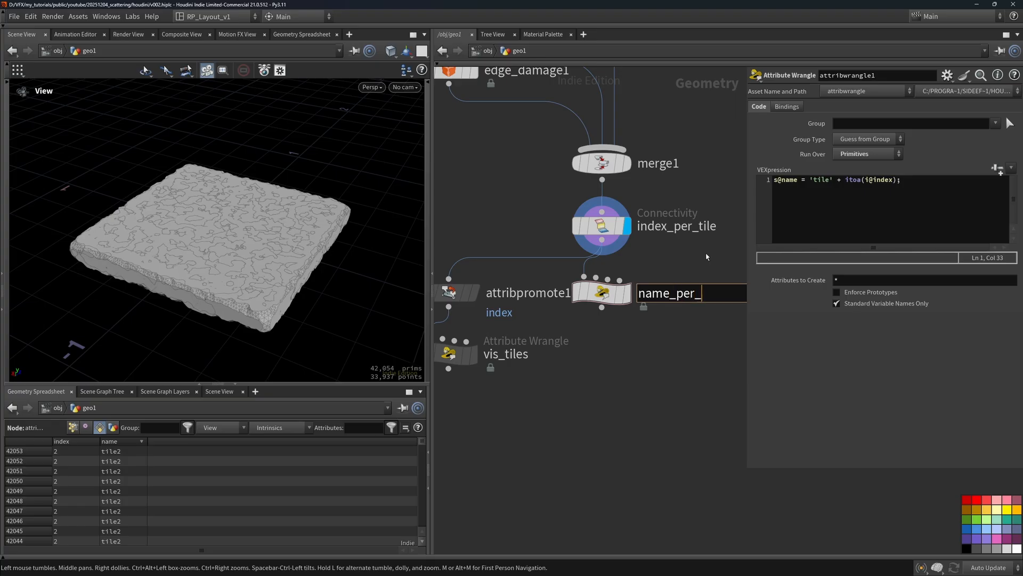
text(tile)
key(Return)
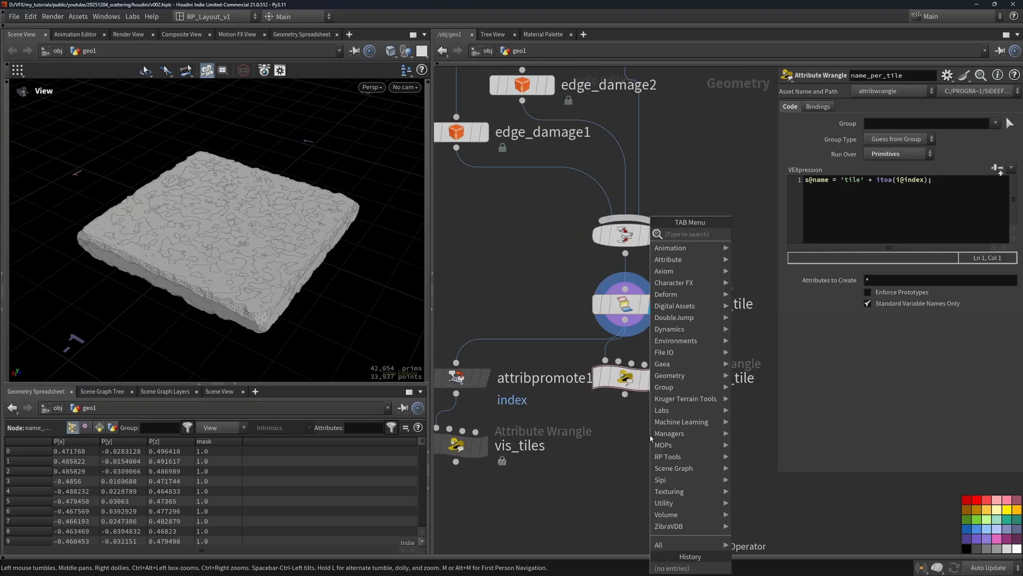
Add a Null after name_per_tile, name it OUT_tiles and colour it black
key(Escape)
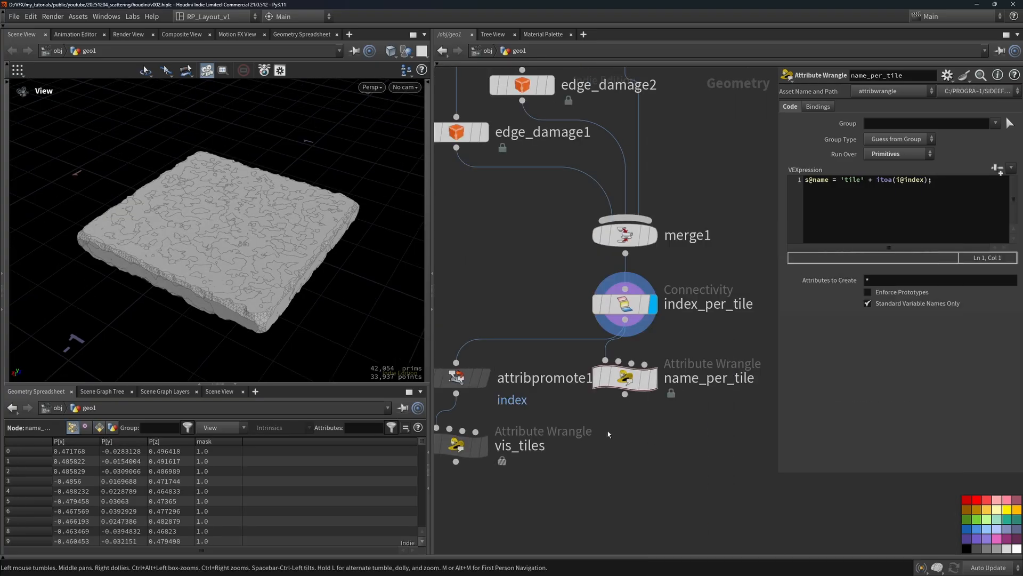
click(623, 467)
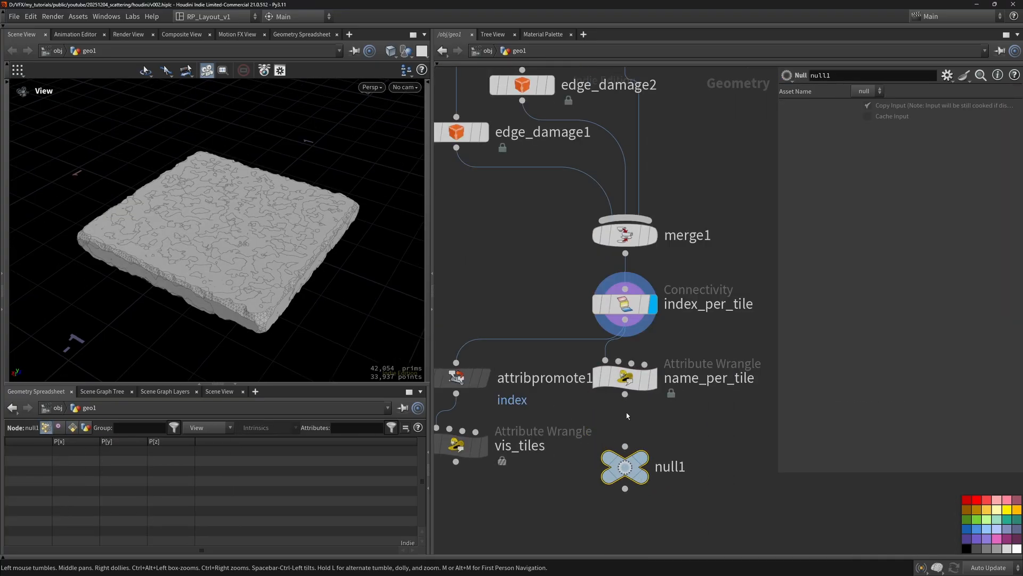
double_click(680, 469)
text(OUT_tiles)
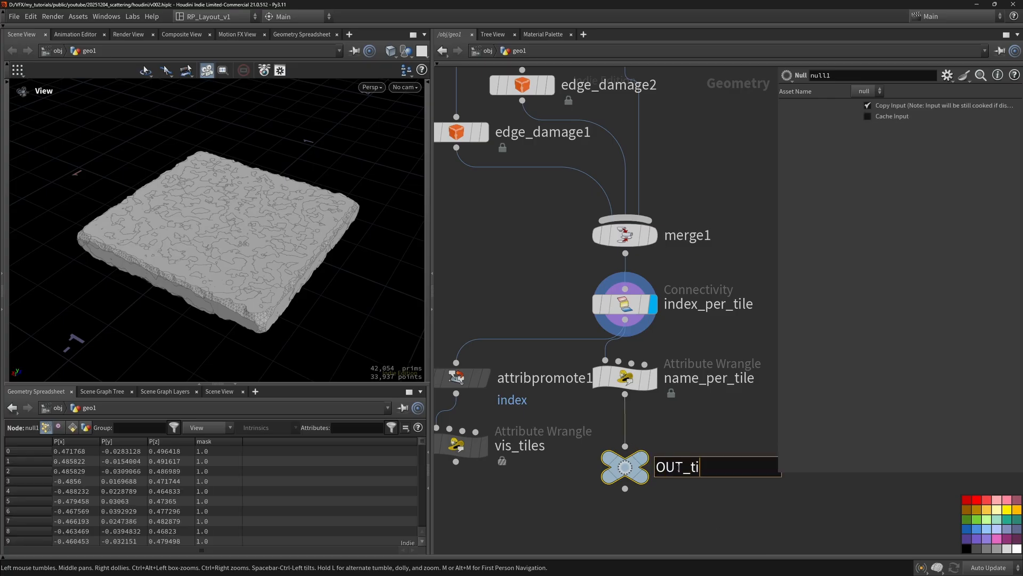
key(Return)
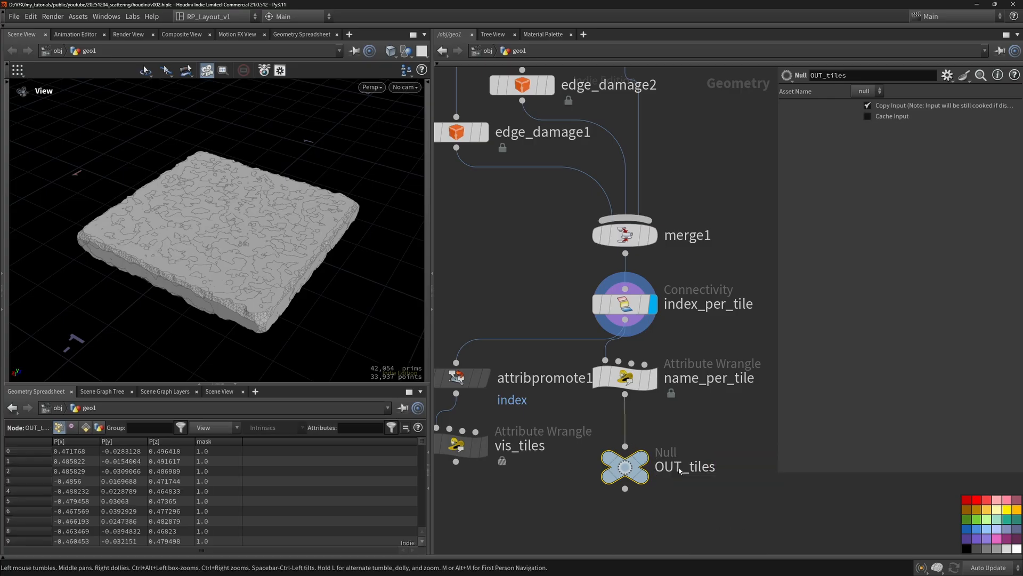
click(965, 550)
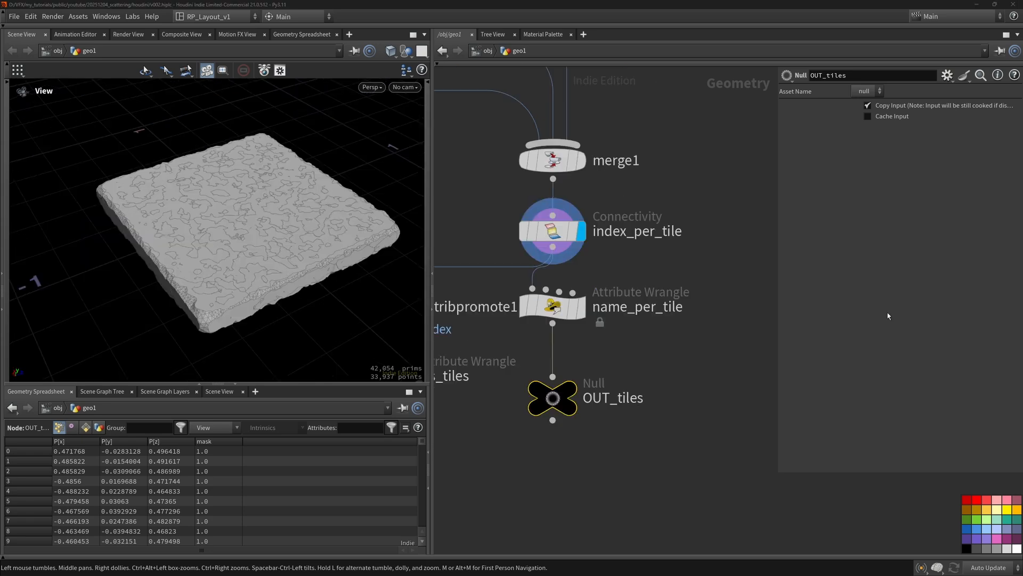
Add a Grid node in the empty area beside the tile network and display it
scroll(656, 197, down, 5)
scroll(652, 266, up, 4)
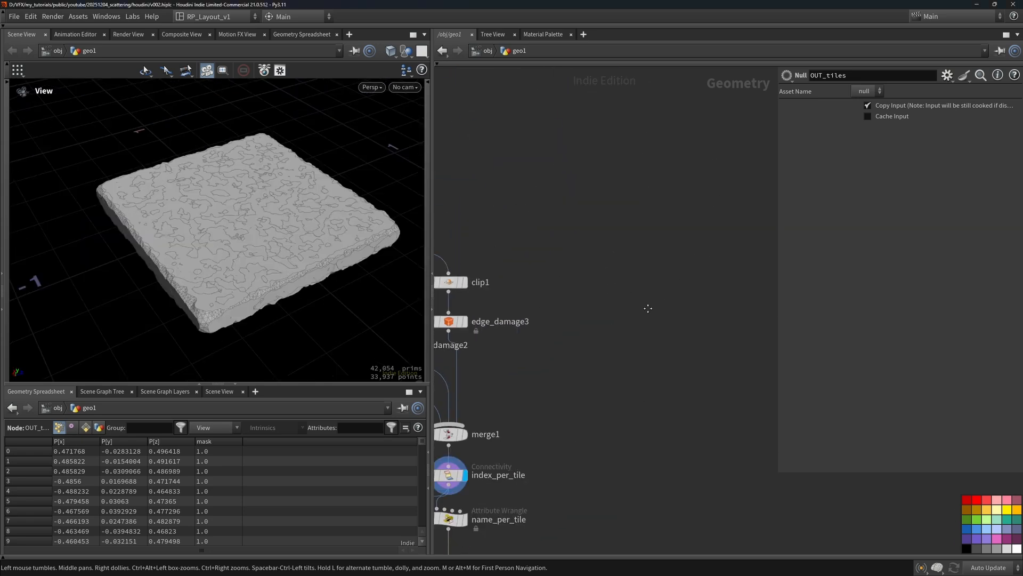
key(Tab)
text(grid)
key(Return)
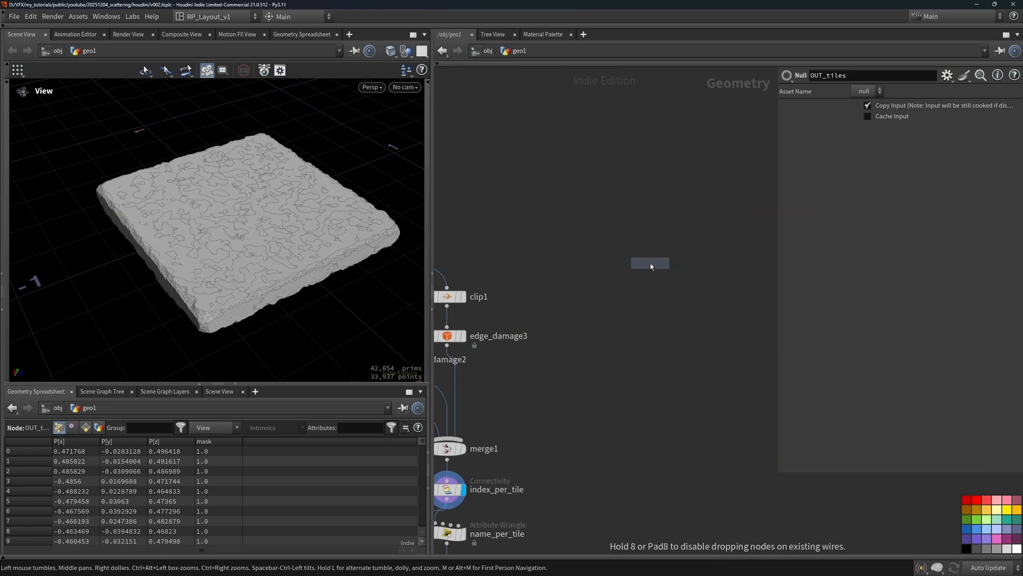
click(651, 264)
click(666, 263)
Try stretching the grid to a size of 23 by 10 and revert it to the default size
drag(302, 178, 140, 158)
drag(212, 169, 262, 178)
middle_drag(888, 128, 959, 131)
drag(274, 170, 215, 145)
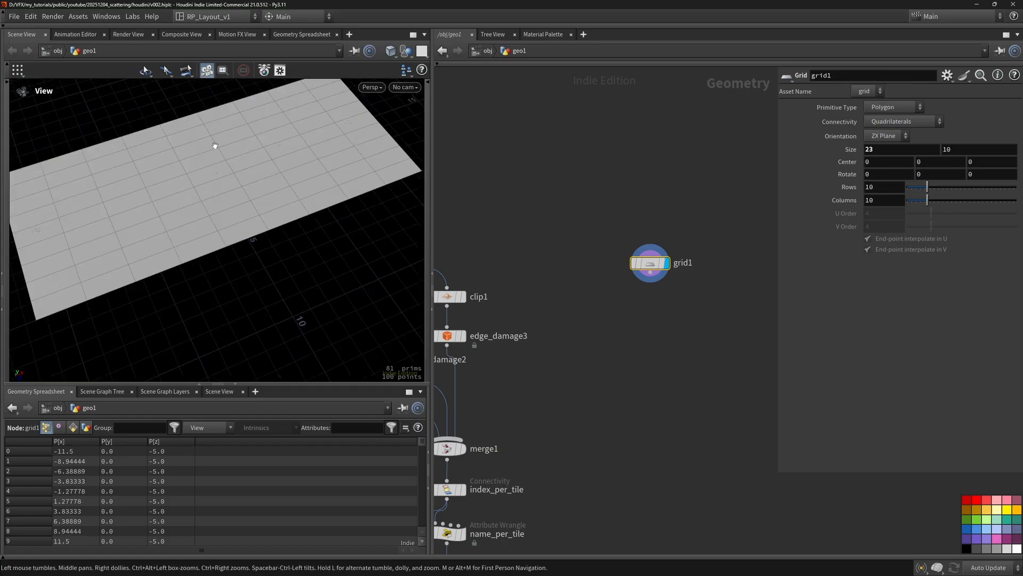
click(869, 149)
key(Tab)
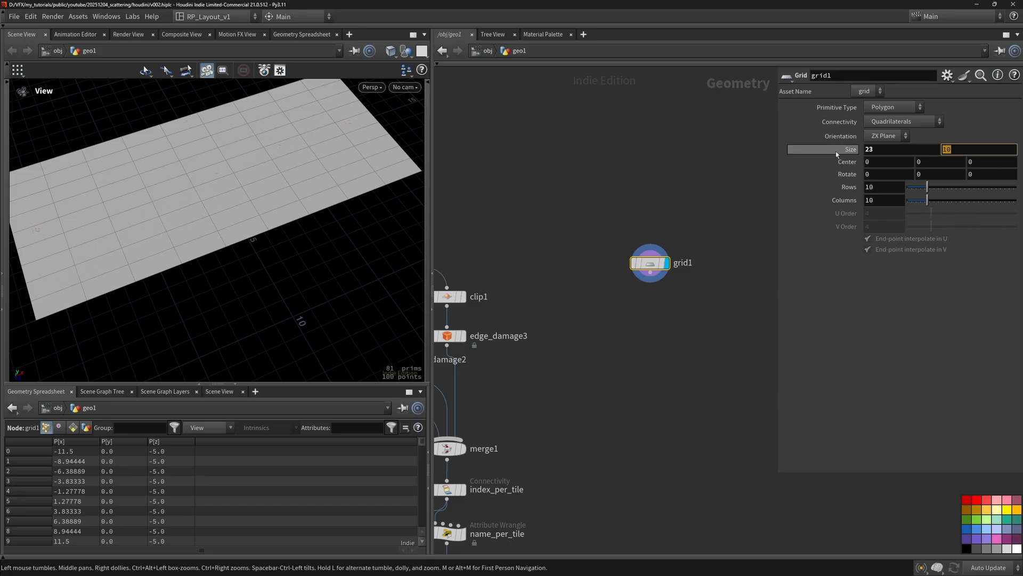
key(ctrl+z)
scroll(208, 178, up, 3)
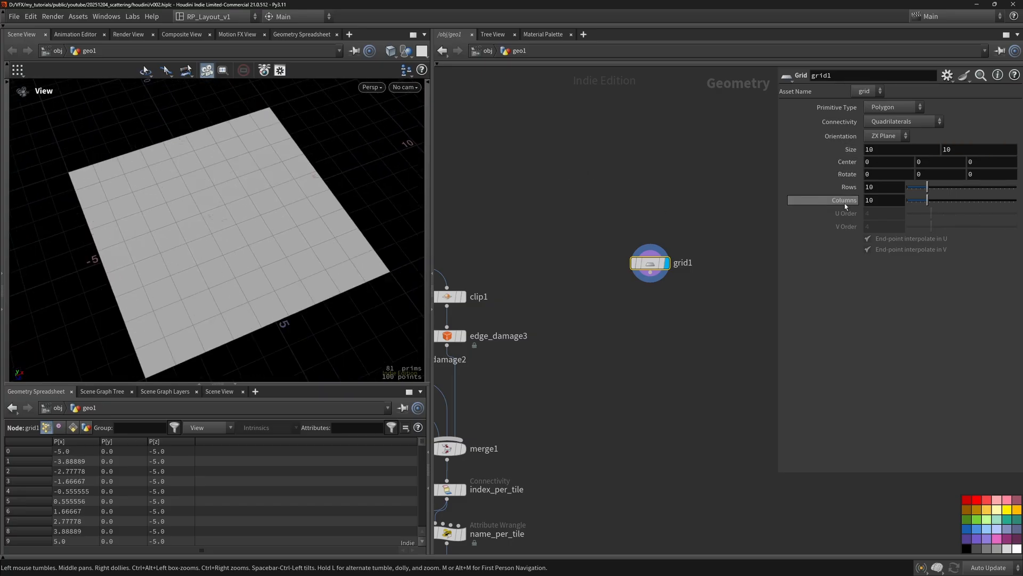
click(867, 199)
right_click(844, 187)
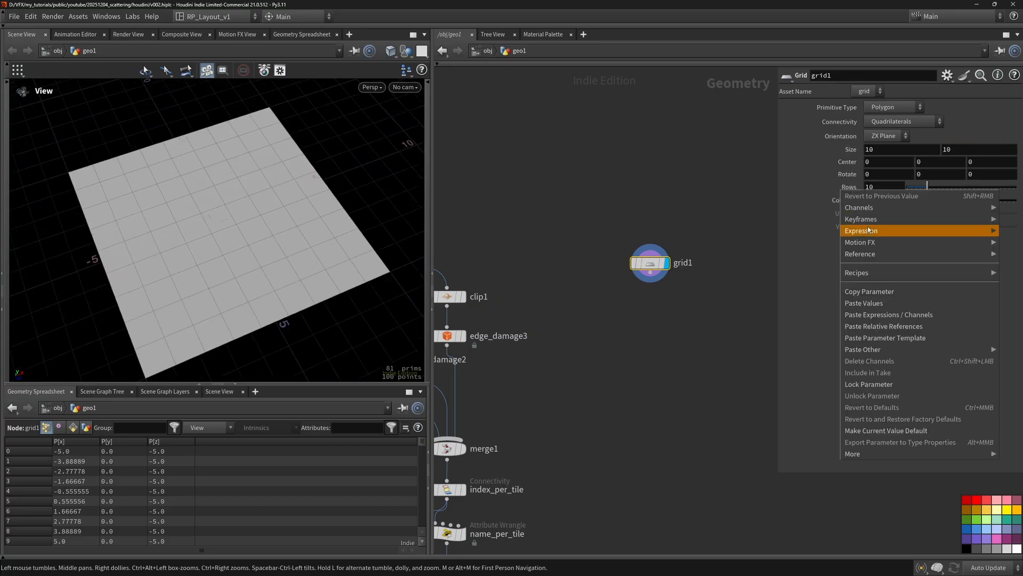
click(889, 326)
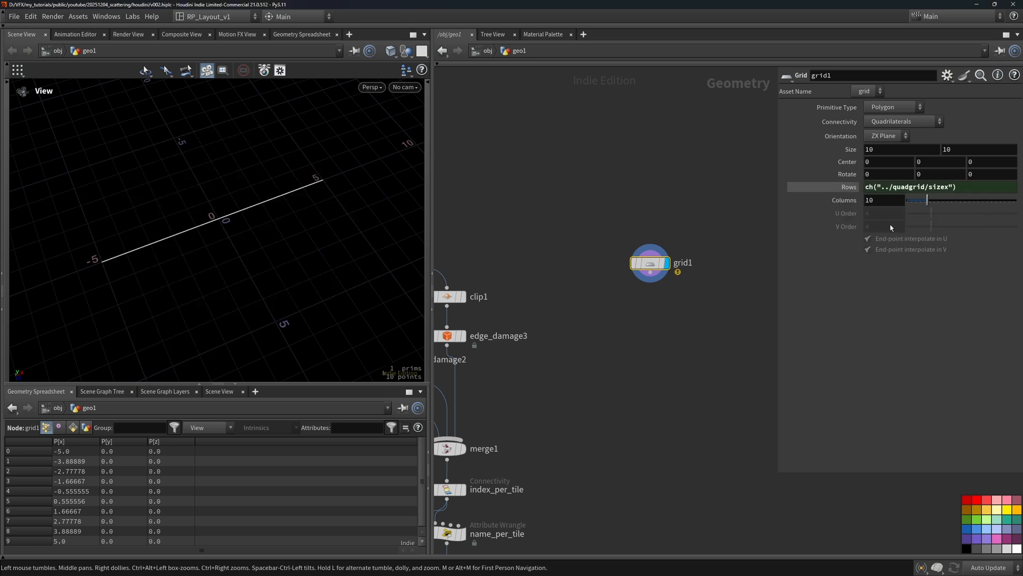
key(ctrl+z)
Link the grid's Columns to its Rows value with the relative reference ch("rows")
right_click(855, 191)
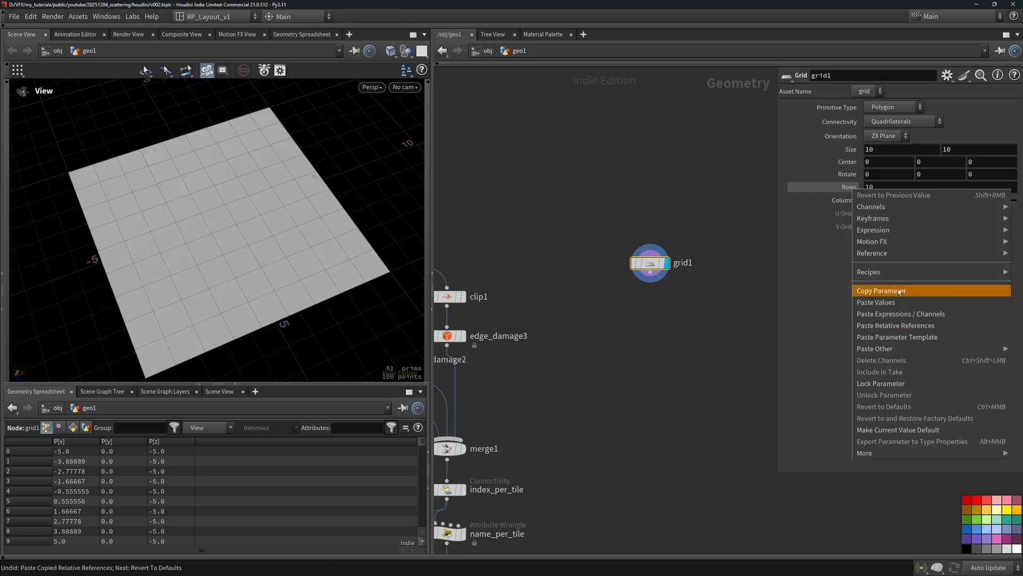
click(898, 290)
right_click(850, 190)
click(921, 335)
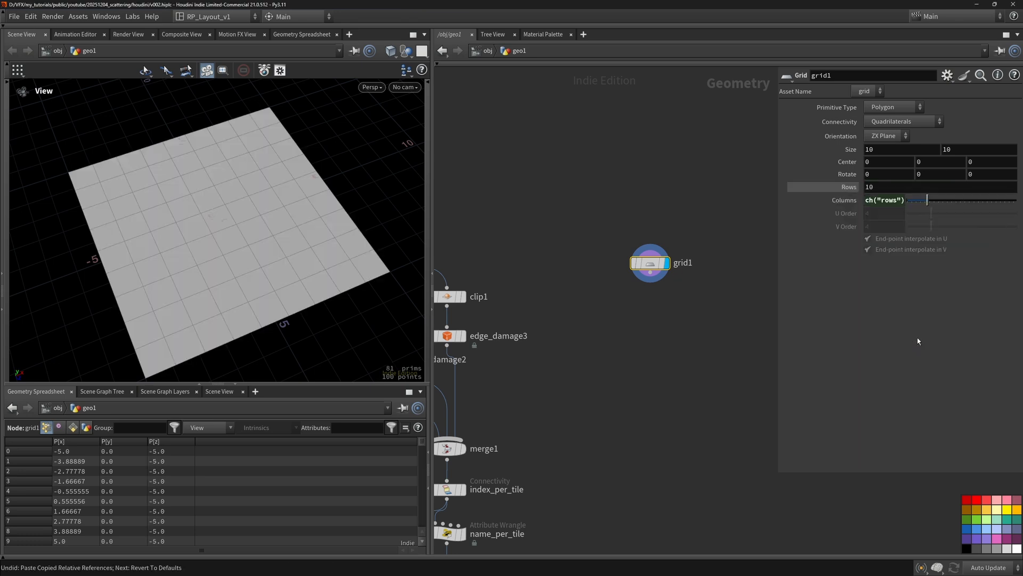
drag(367, 232, 323, 231)
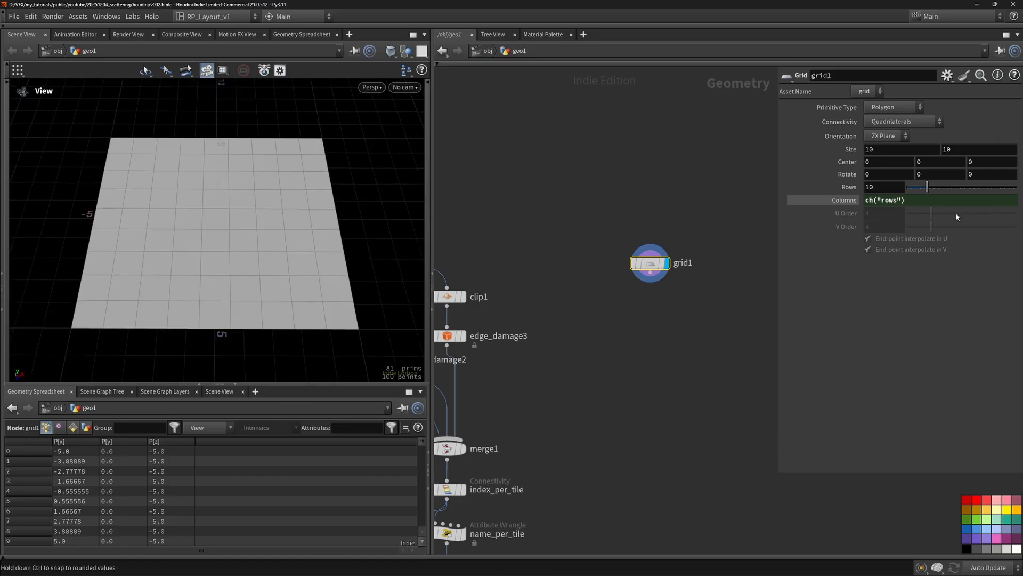
Extend the Columns expression to ch("rows")*ch("sizex")/ch("sizey") so the column count follows the grid's proportions
click(939, 201)
right_click(862, 152)
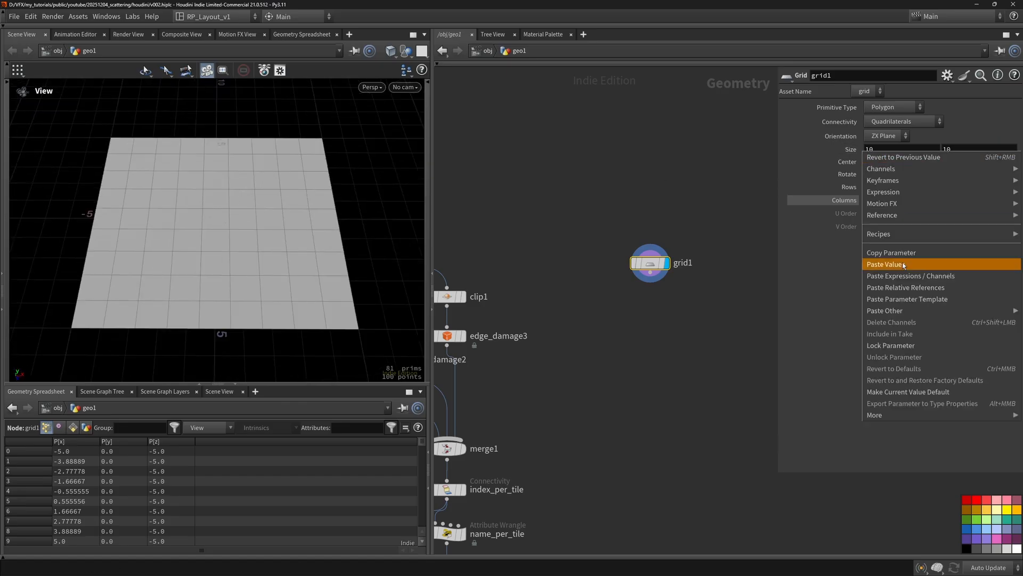
click(934, 252)
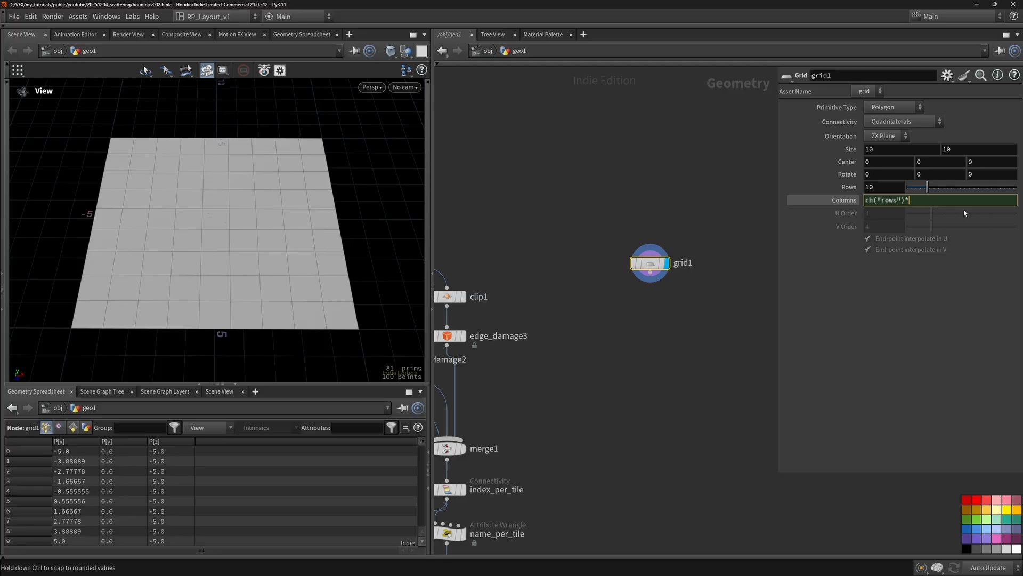
right_click(934, 201)
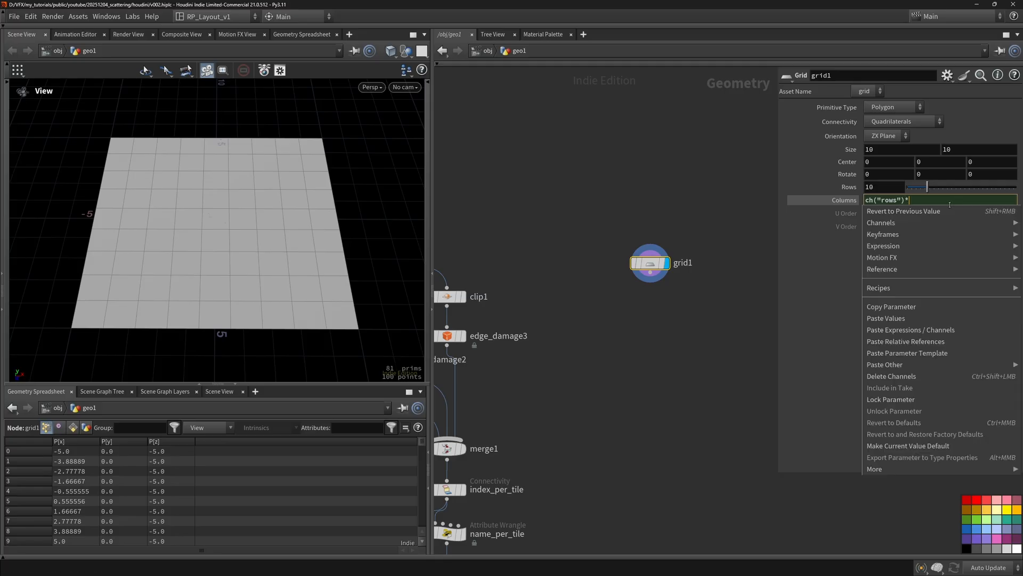
click(949, 331)
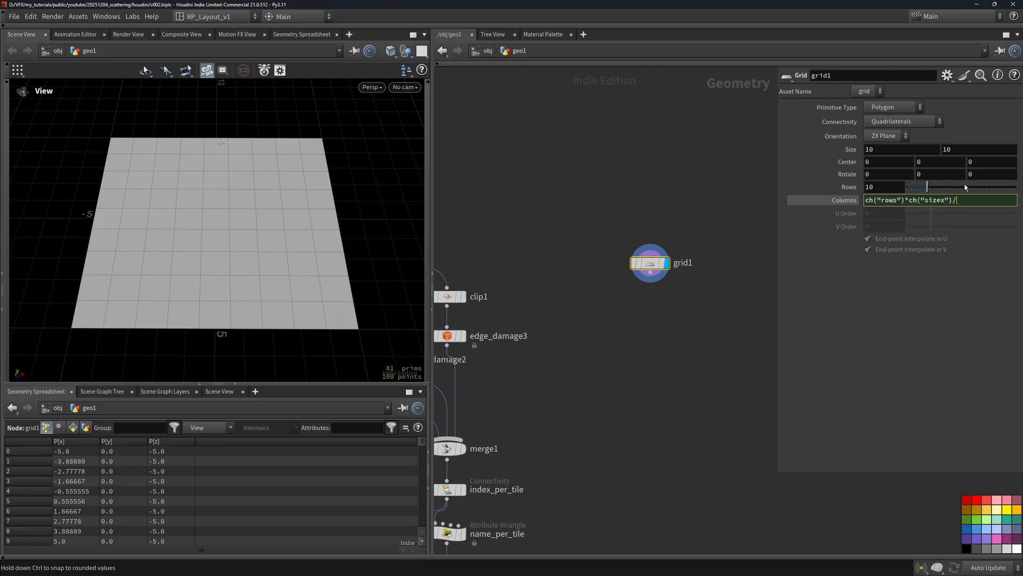
right_click(930, 200)
click(923, 330)
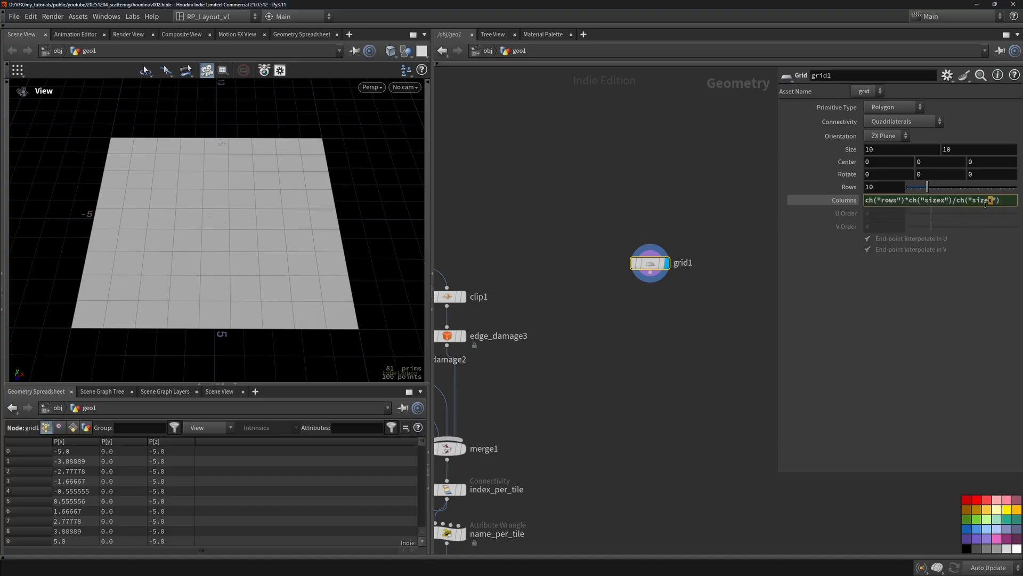
text(y)
key(Return)
click(844, 205)
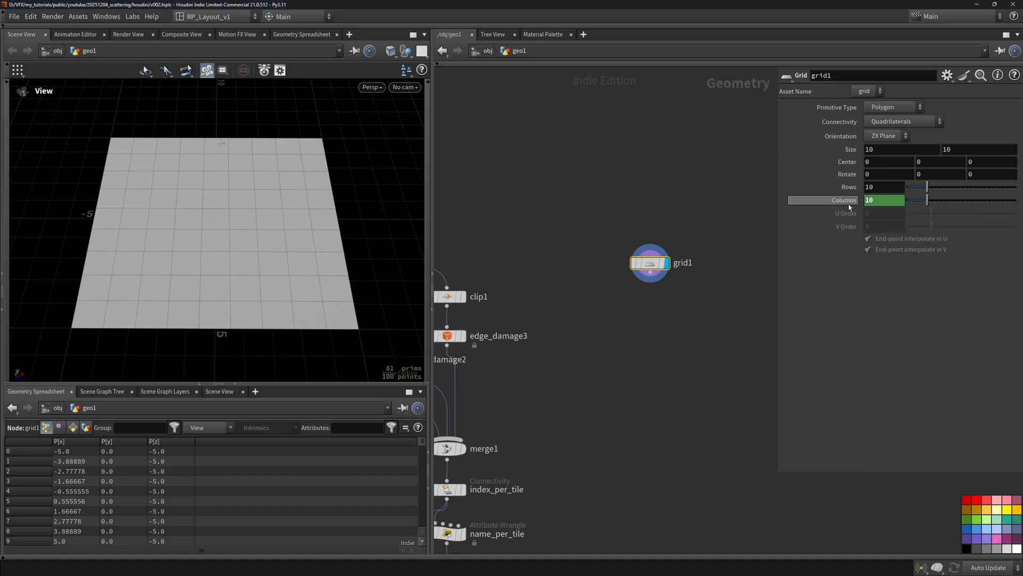
Test the Columns expression with the grid's first size value at 16 and reset that value to 10
drag(413, 175, 299, 174)
middle_drag(299, 174, 297, 201)
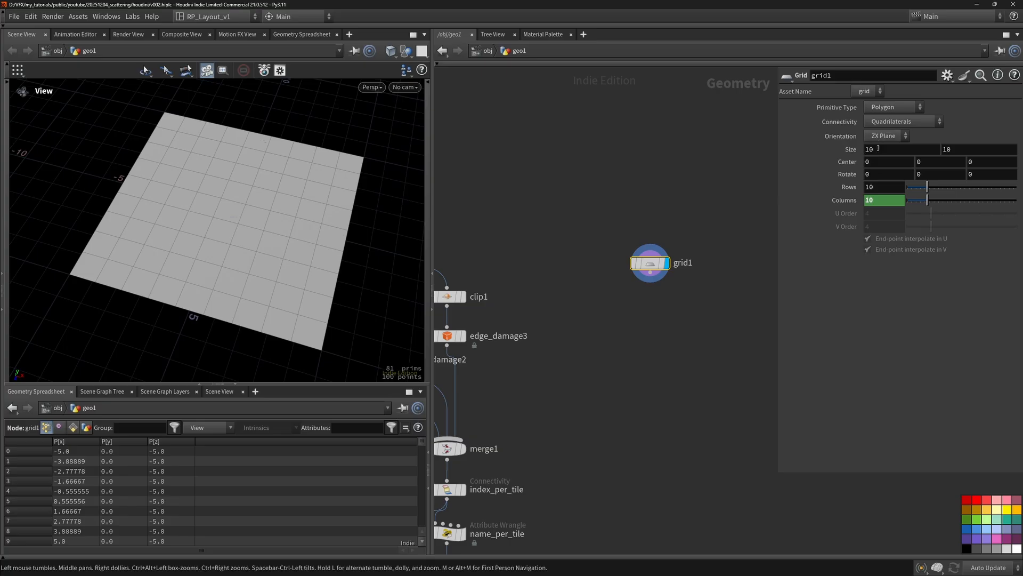
middle_drag(878, 149, 916, 135)
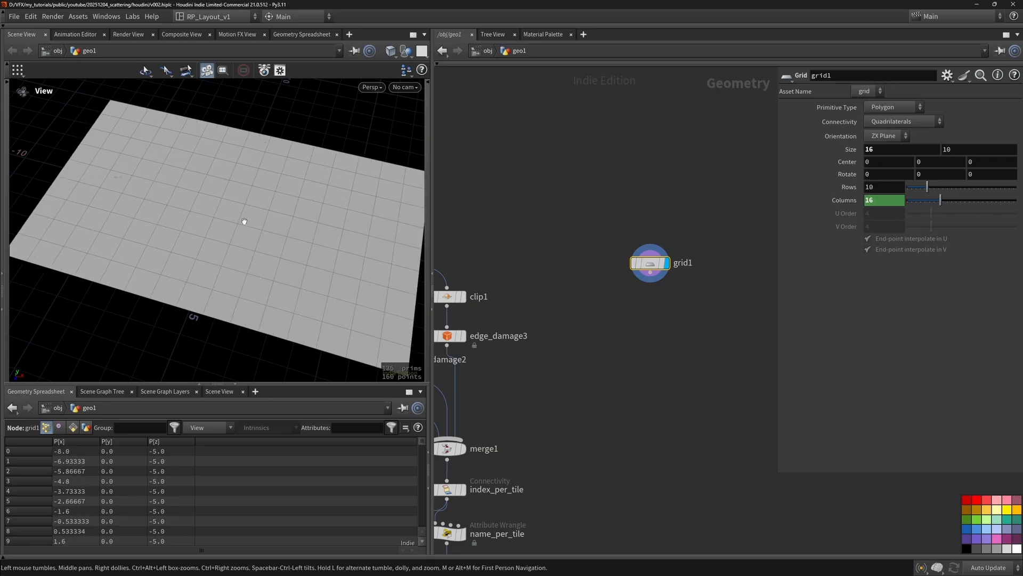
drag(245, 222, 137, 218)
drag(270, 151, 209, 185)
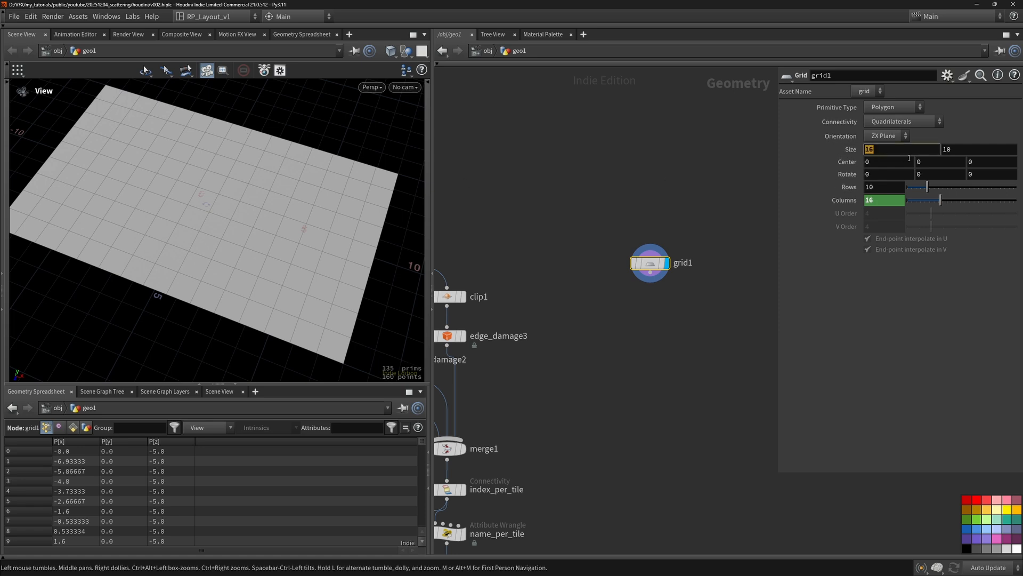
key(Return)
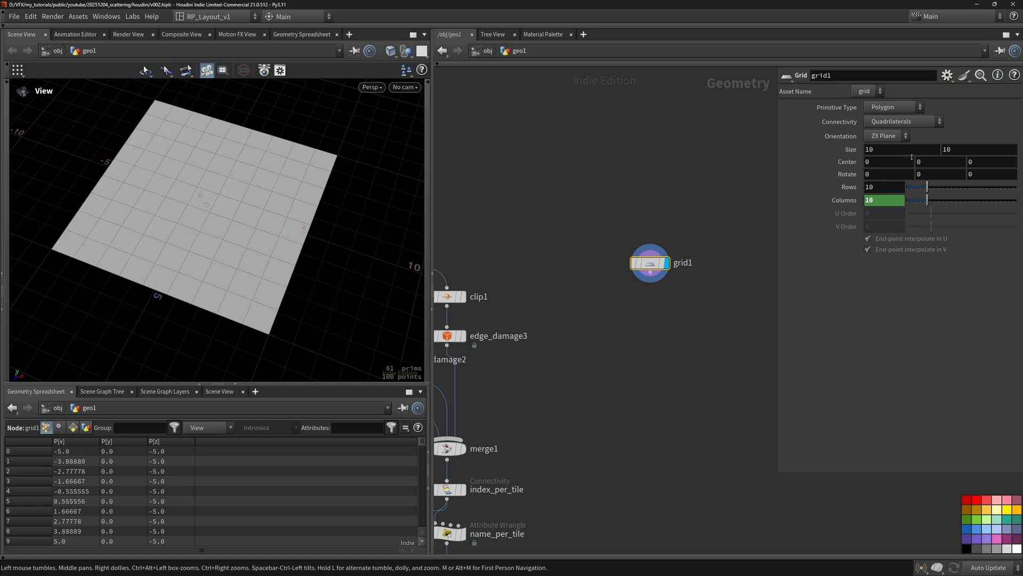
Set the grid's second size value to 4 and inspect the cell proportions
click(941, 150)
text(4)
key(Return)
click(883, 154)
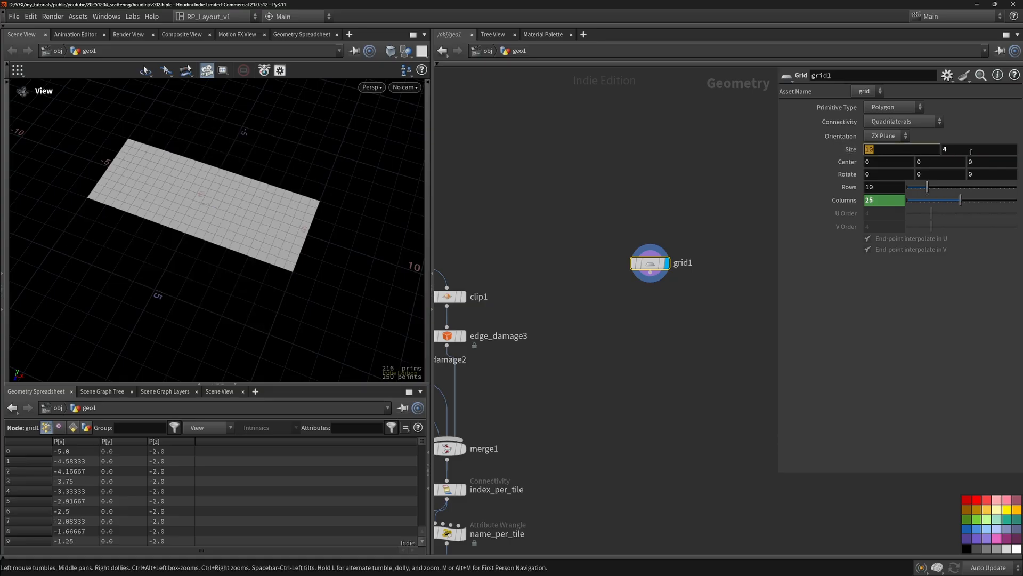
key(Return)
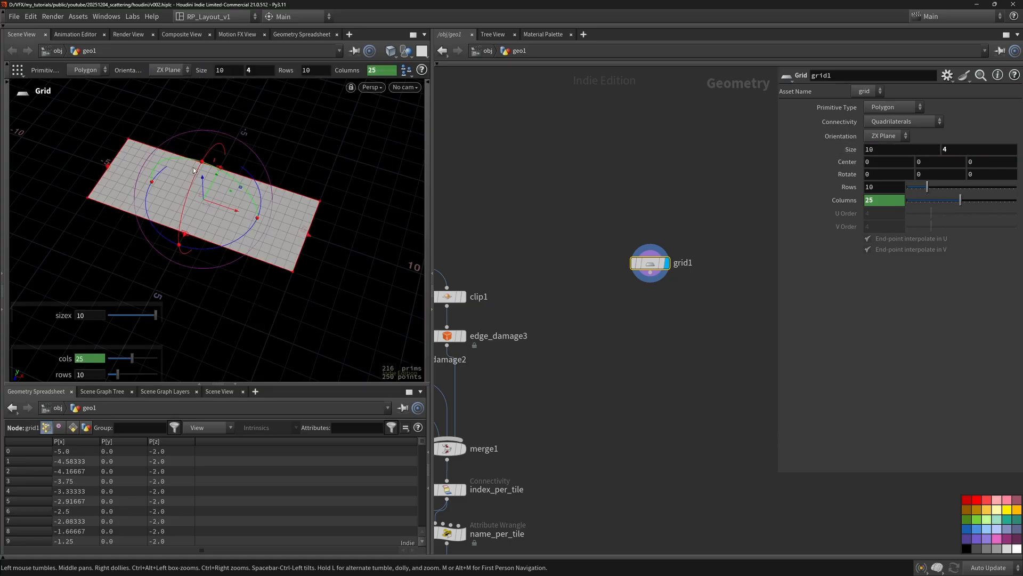
key(Escape)
drag(178, 174, 199, 169)
Set the grid's Rows to 3 and examine the cell shapes and the Columns expression
click(885, 185)
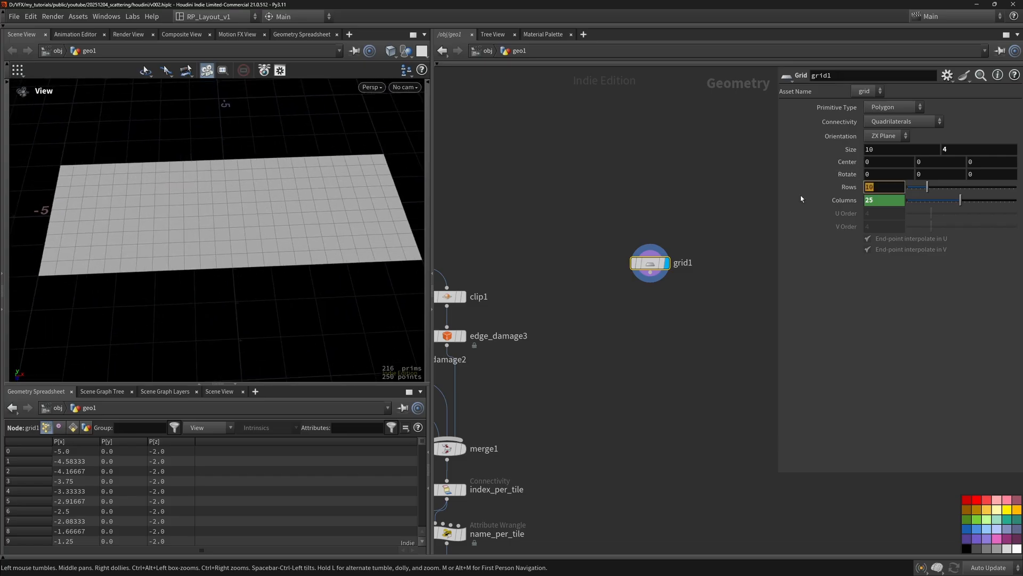
text(3)
key(Return)
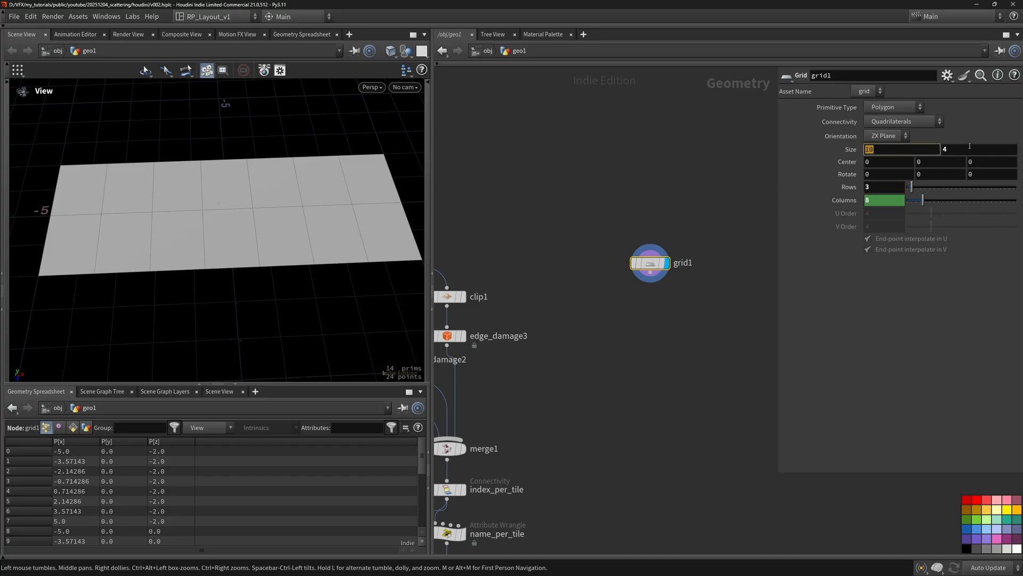
click(944, 150)
drag(269, 166, 266, 211)
click(836, 201)
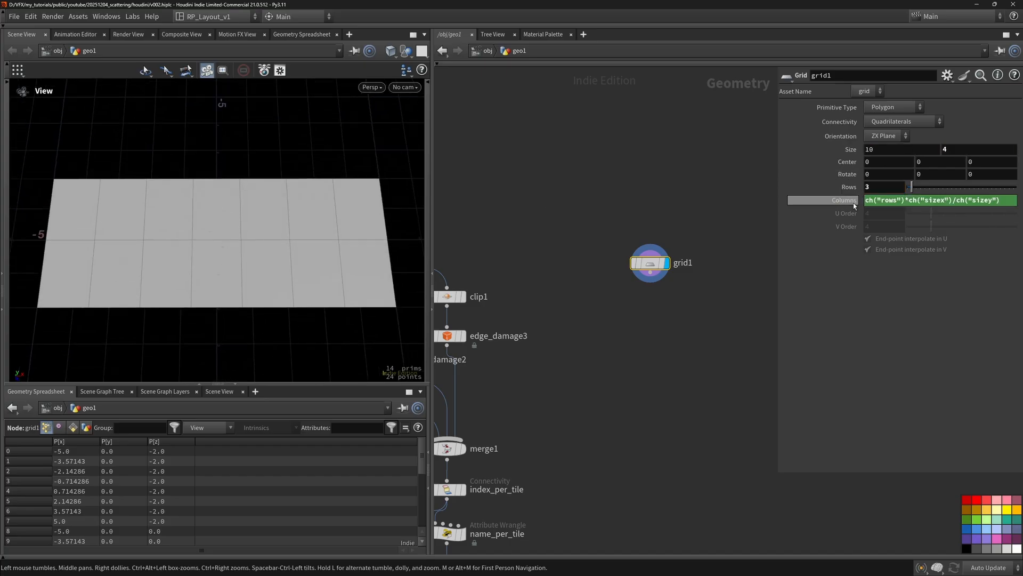
click(853, 201)
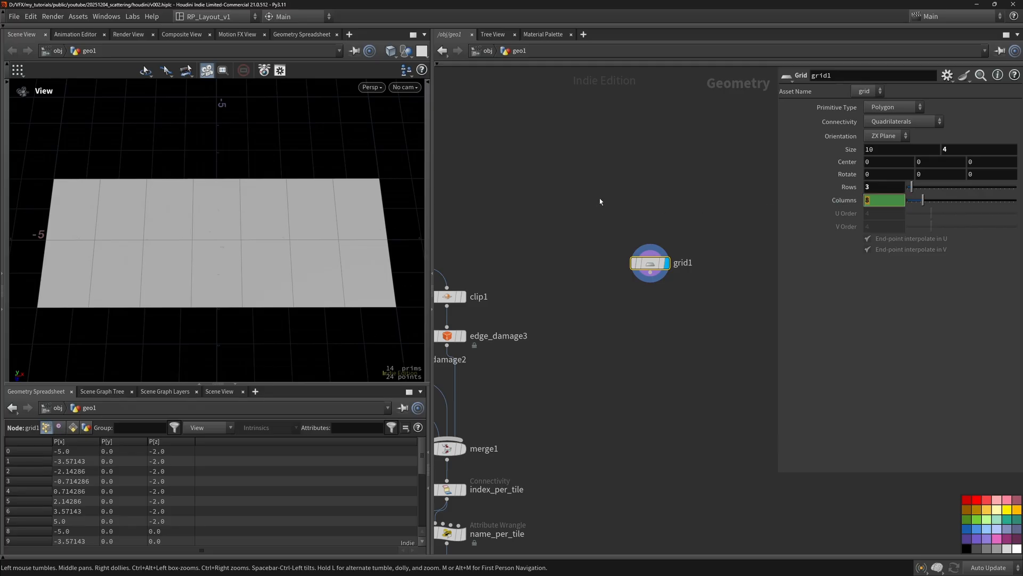
drag(315, 210, 196, 209)
middle_drag(255, 193, 214, 194)
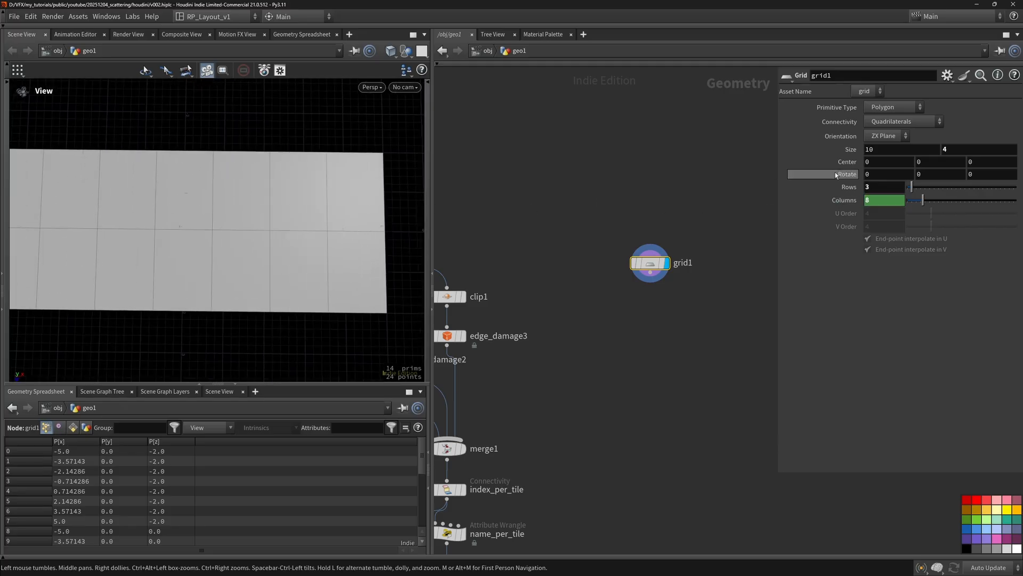
Restore the grid's Rows to 10 and its Size to 10 by 10
drag(894, 188, 814, 200)
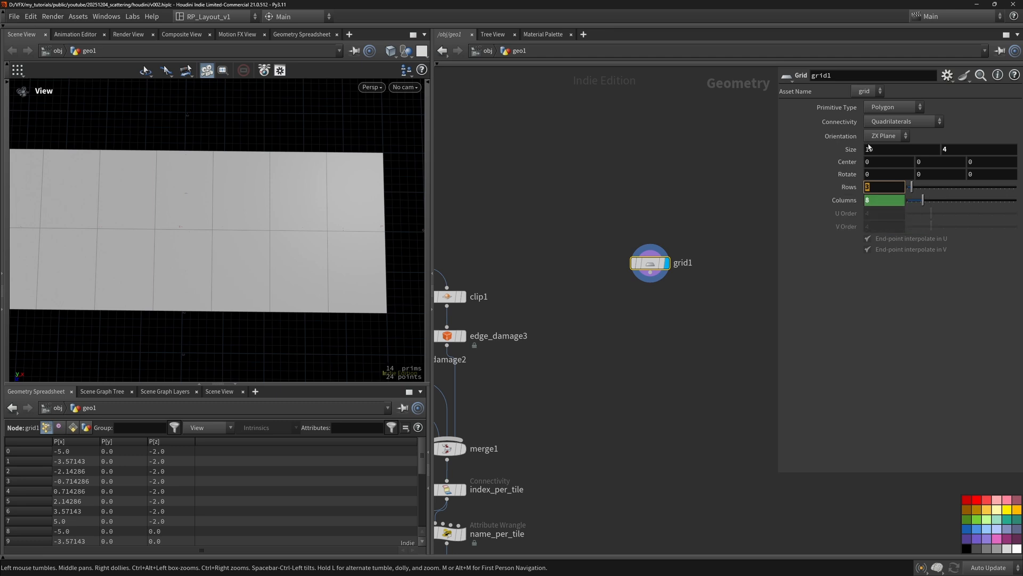
ctrl+middle_click(829, 189)
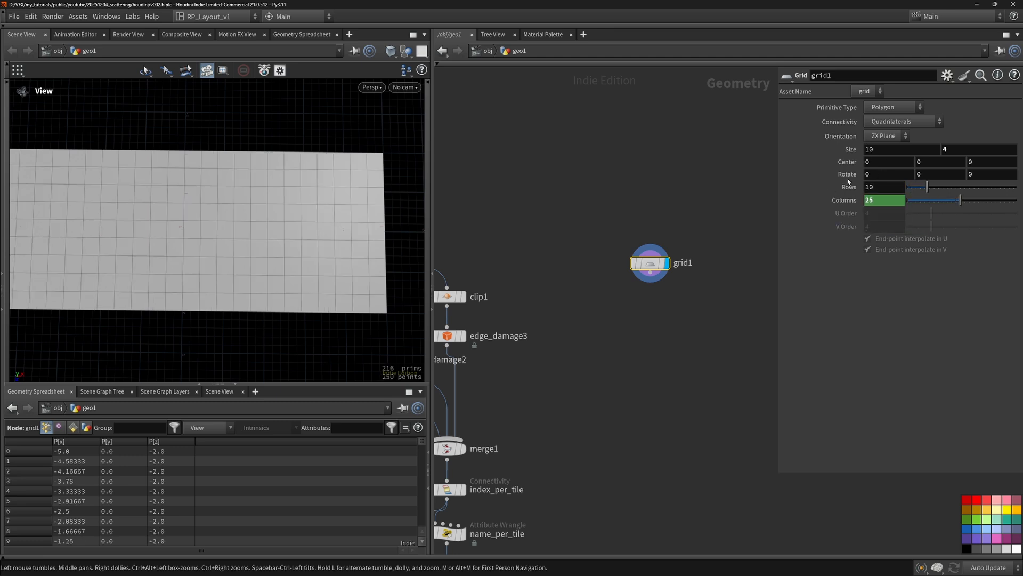
ctrl+middle_click(840, 151)
mouse_move(276, 199)
mouse_down()
mouse_move(259, 183)
mouse_move(258, 199)
mouse_move(250, 184)
mouse_move(272, 189)
mouse_up()
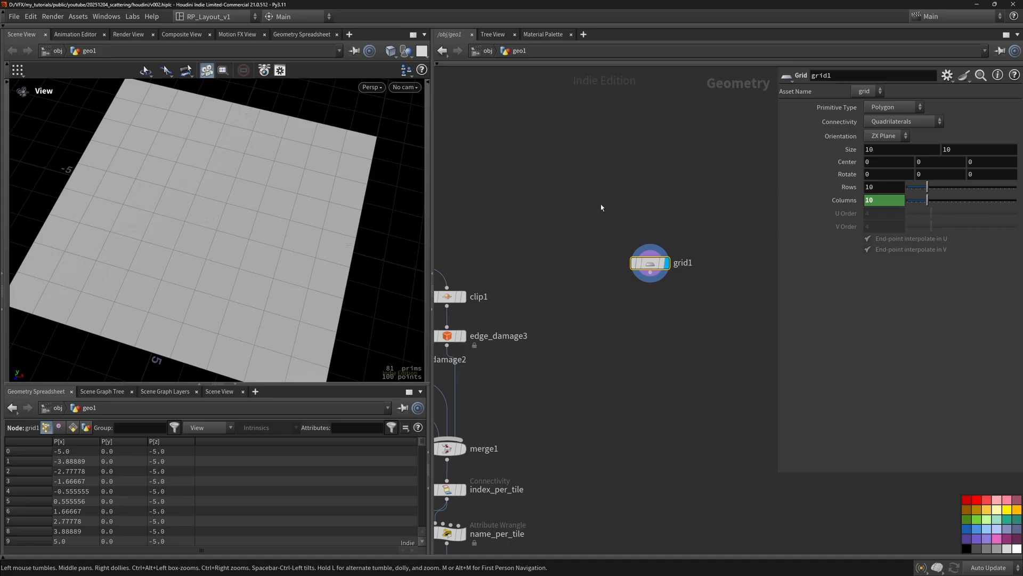
Place an Add node below the grid and wire the grid's output into it
key(Tab)
text(add)
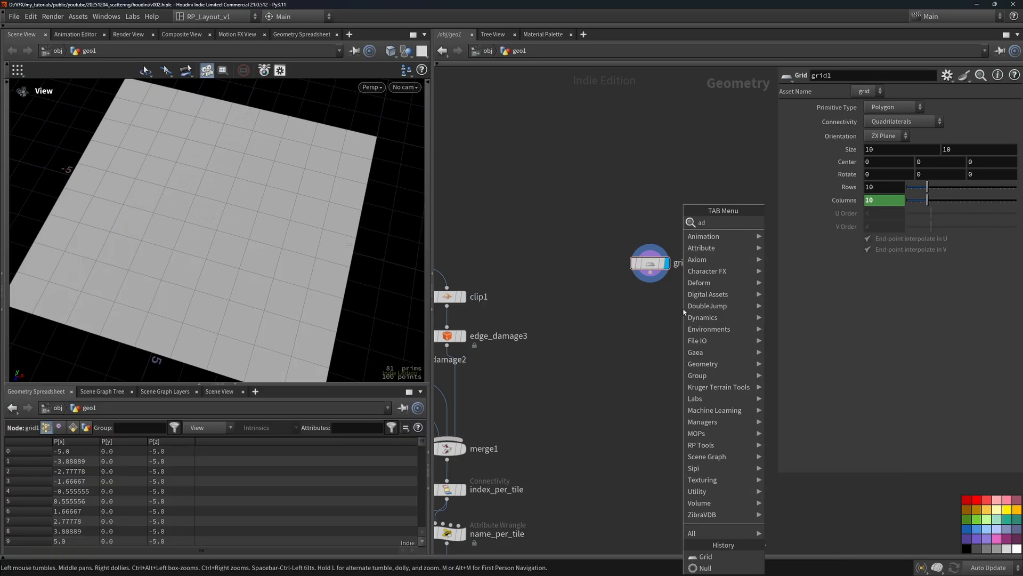
key(Return)
click(685, 312)
drag(684, 312, 657, 314)
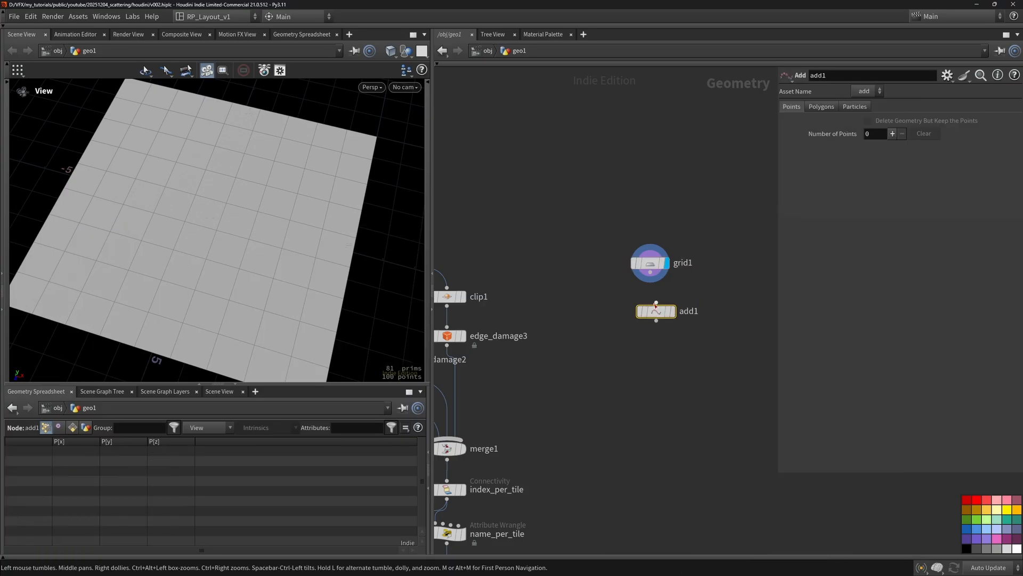
drag(651, 272, 656, 303)
Rename the Add node only_points and display it with Delete Geometry But Keep the Points enabled
click(693, 313)
double_click(692, 313)
text(only_points)
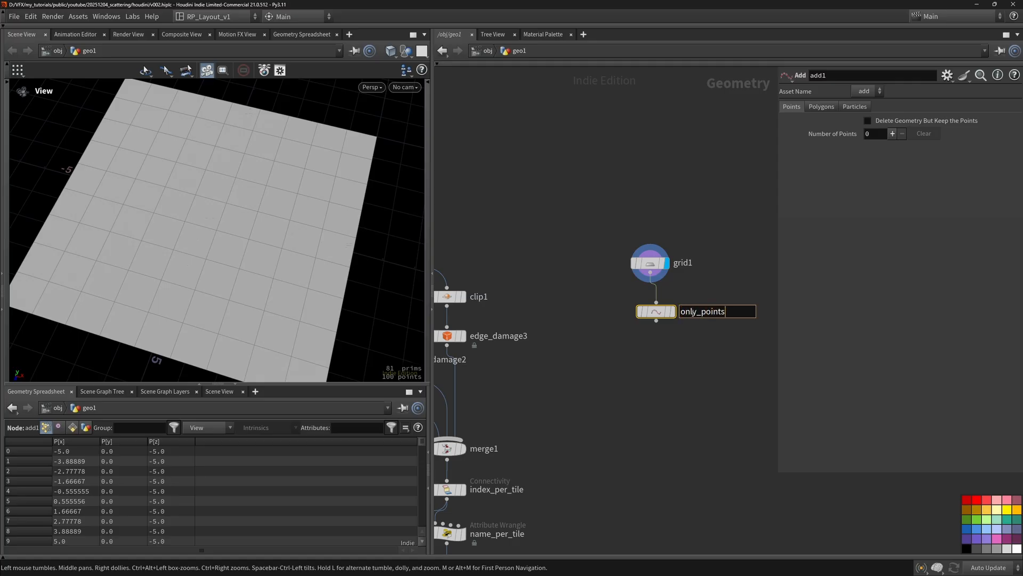
key(Return)
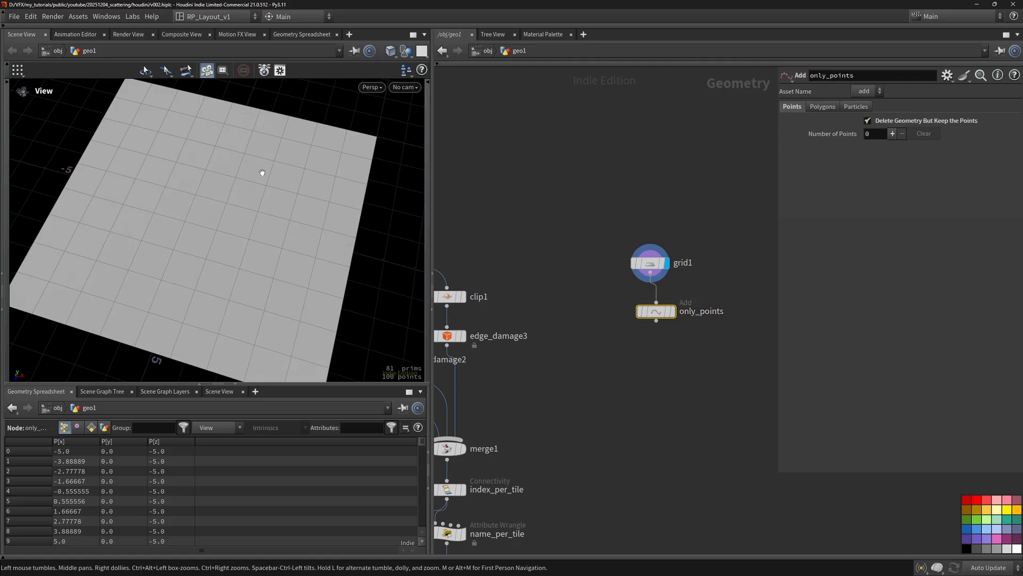
drag(263, 171, 535, 262)
click(670, 312)
drag(236, 244, 206, 207)
Align the grid and only_points nodes vertically and rename the grid node quadgrid
drag(703, 262, 648, 331)
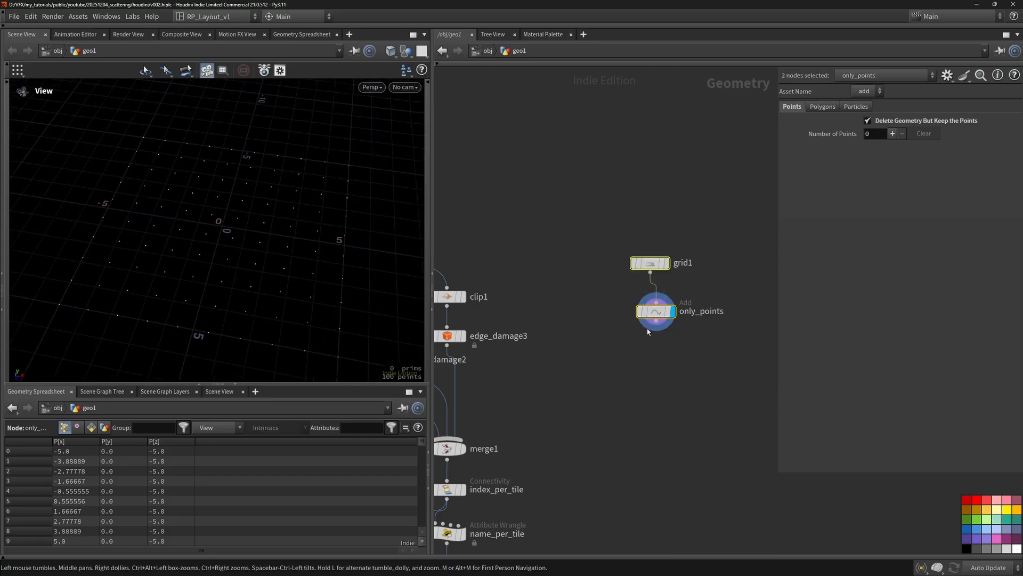
double_click(690, 262)
text(q)
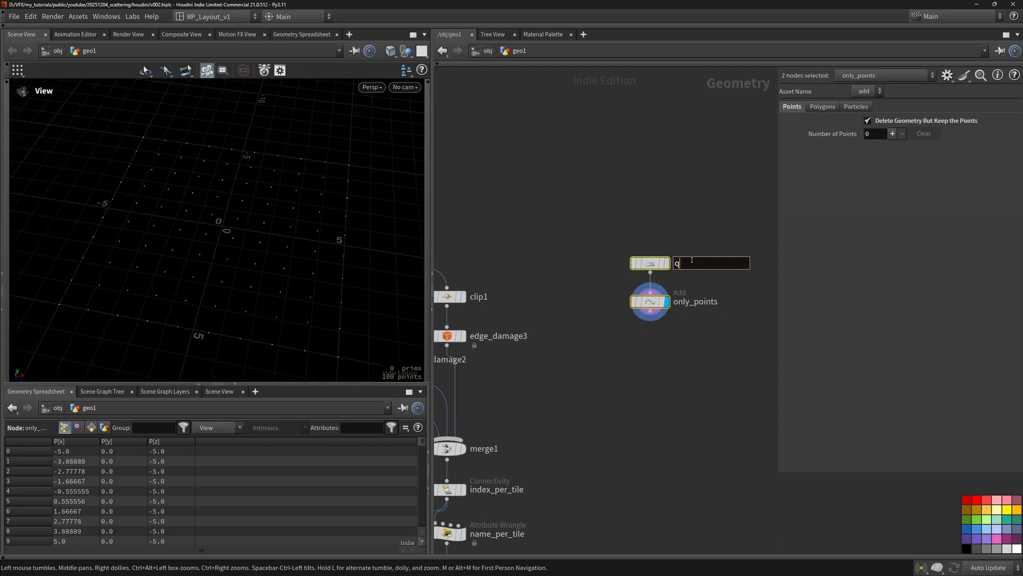
text(uadgrid)
key(Return)
click(691, 263)
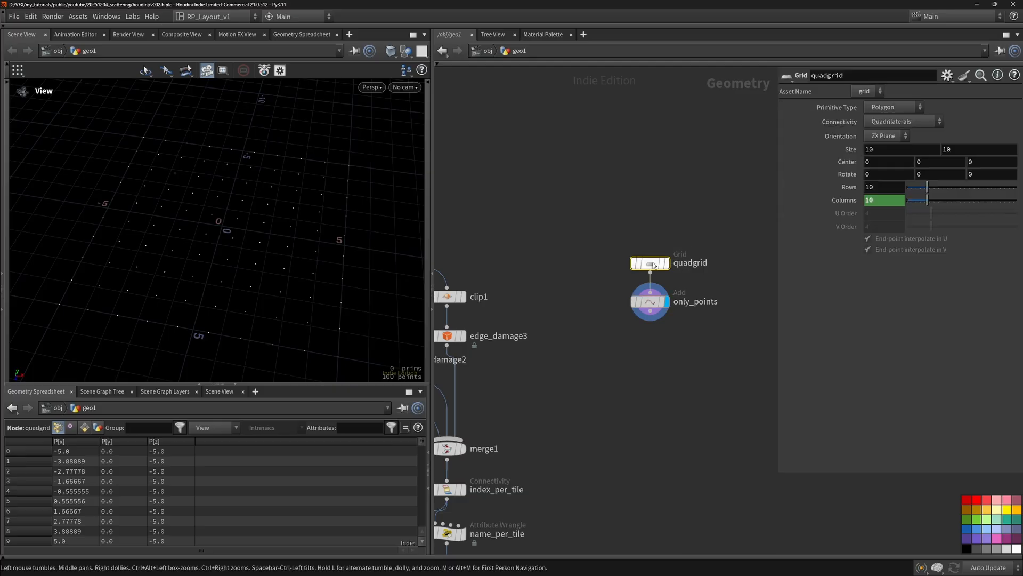
Try a Size of 18 by 10 on quadgrid to test the linked columns, and restore the default size
middle_drag(873, 150, 944, 127)
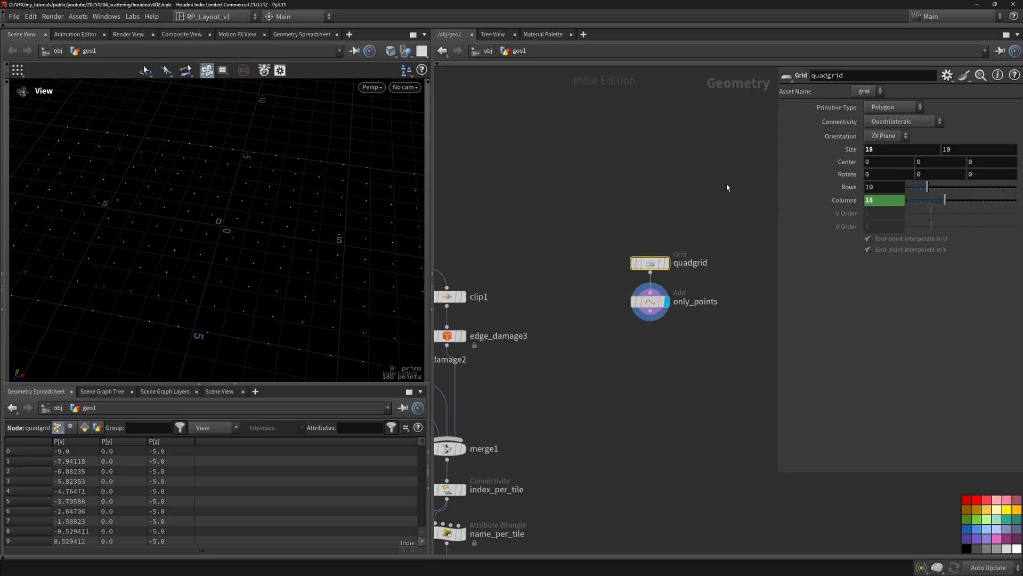
scroll(254, 237, down, 3)
drag(253, 237, 238, 250)
middle_drag(891, 152, 896, 132)
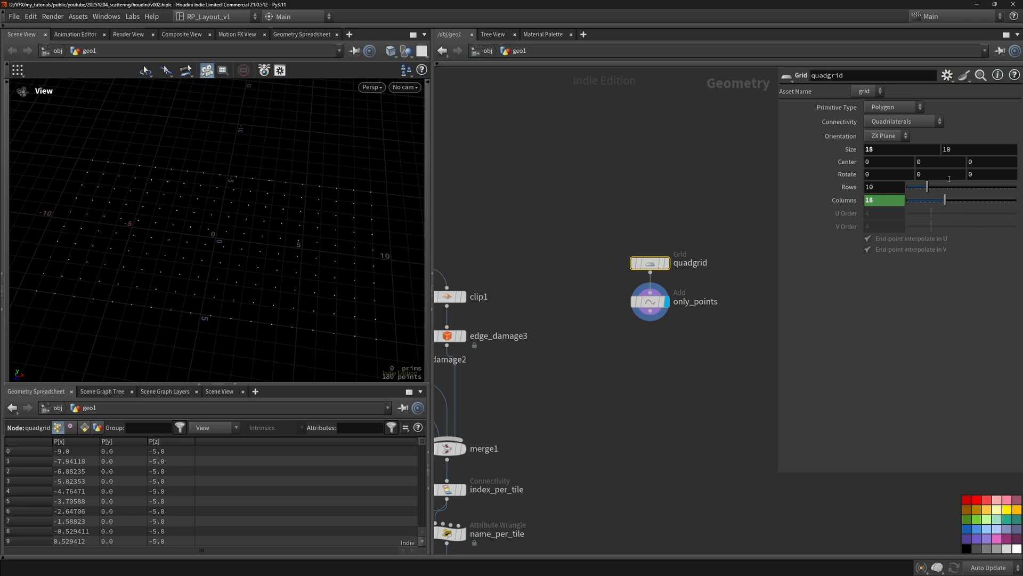
ctrl+middle_click(860, 152)
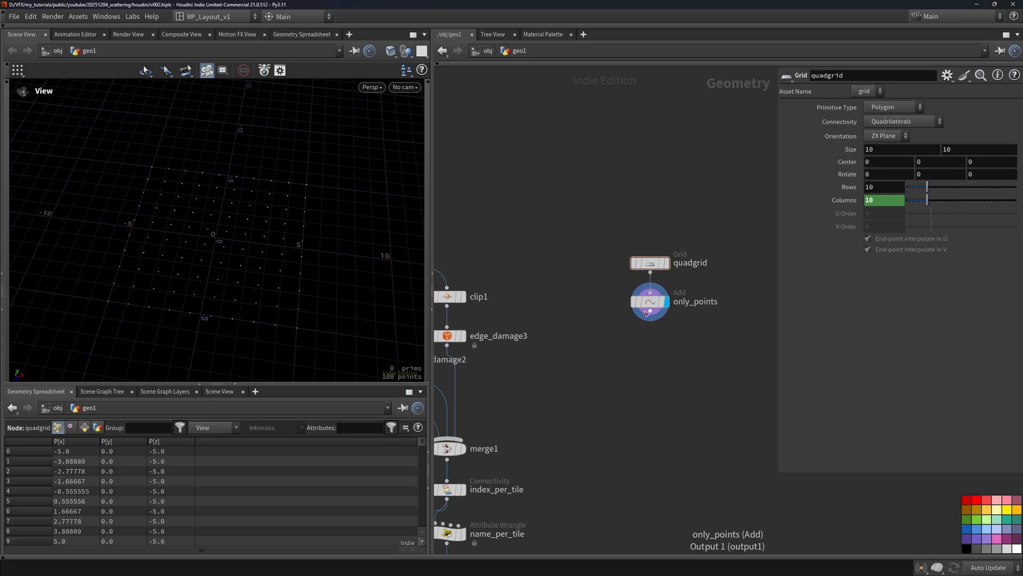
Append a Null after only_points, name it OUT_scatterpts and colour it black
key(Tab)
text(null)
key(Return)
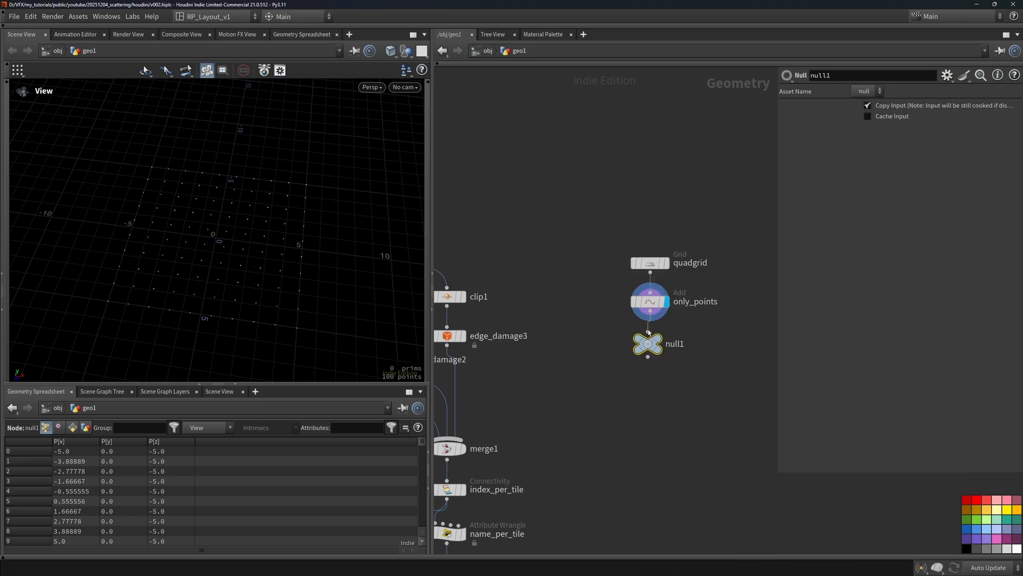
double_click(672, 343)
text(OUT)
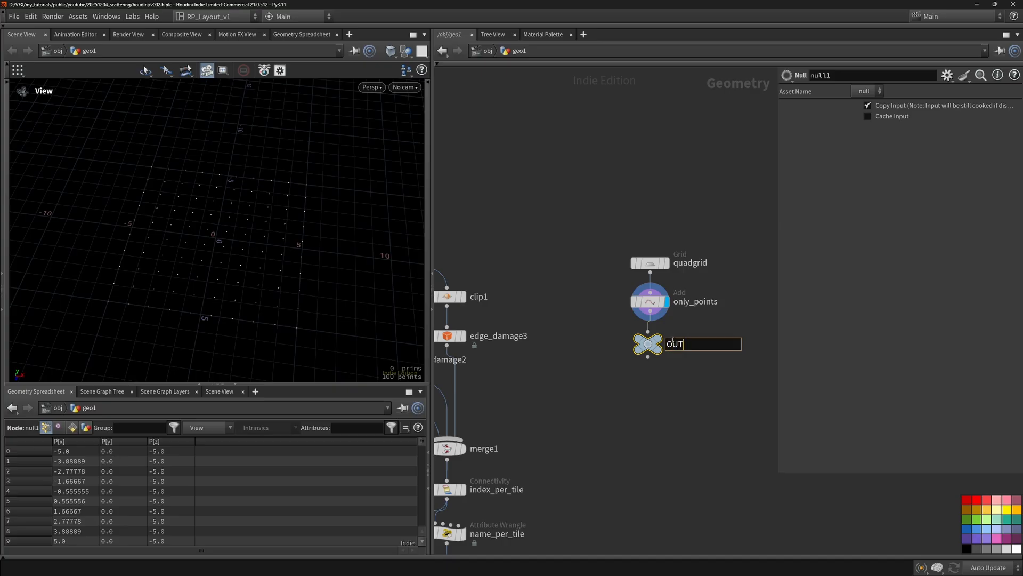
text(_scatterpts)
key(Return)
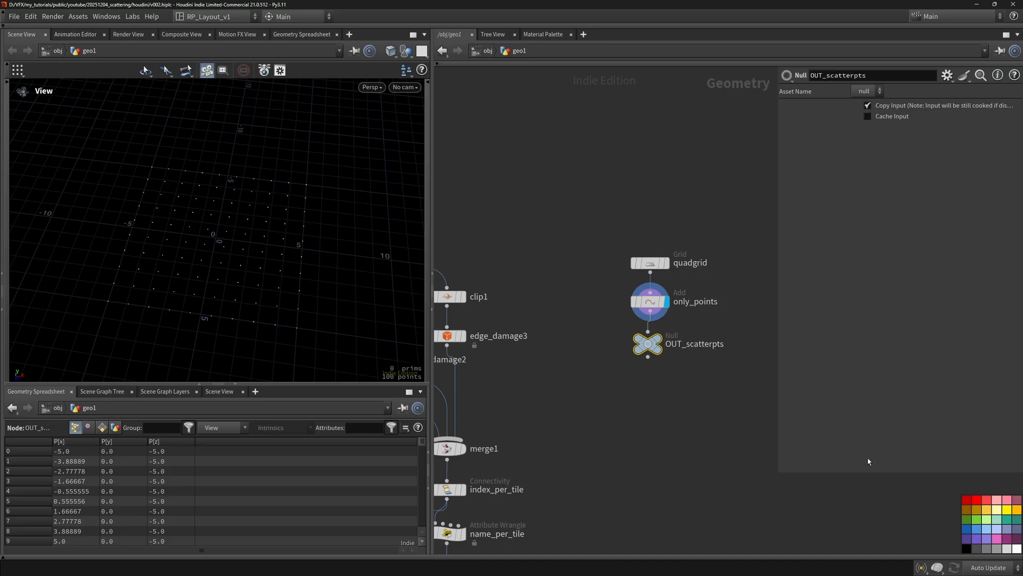
click(966, 547)
Place a Copy to Points node in the empty area below OUT_tiles
middle_drag(592, 412, 647, 345)
scroll(647, 344, down, 1)
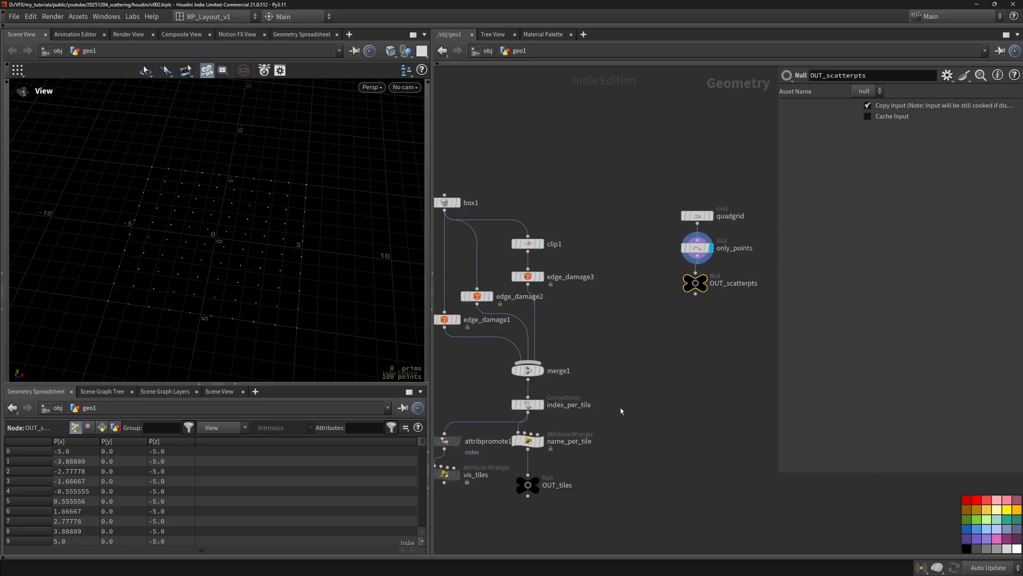
scroll(684, 253, down, 1)
middle_drag(619, 418, 618, 241)
key(Tab)
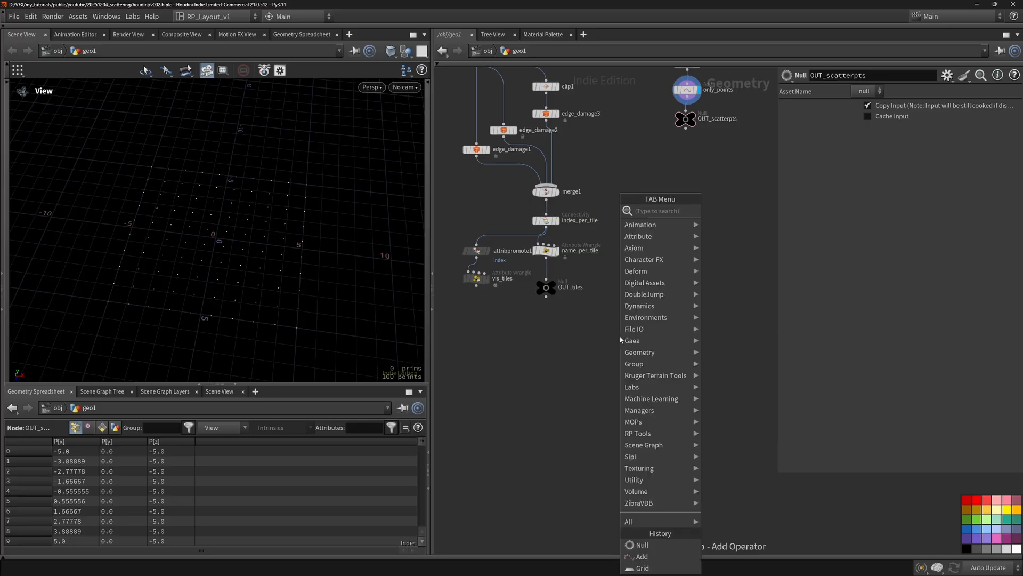
text(copy to)
key(Return)
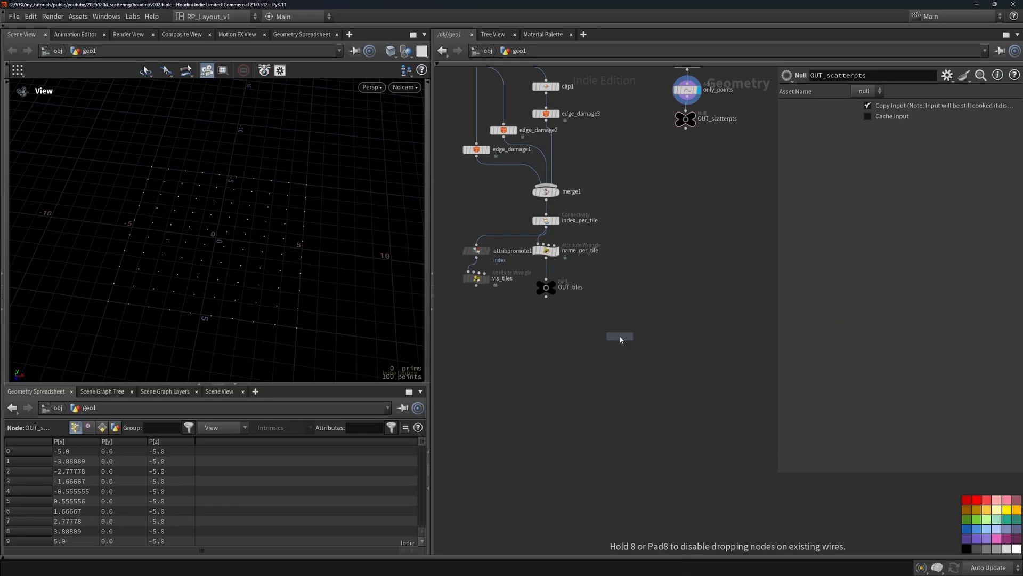
click(620, 336)
drag(619, 341, 611, 362)
Add an Object Merge above the Copy to Points node, reference ../OUT_tiles as Object 1 and rename it tiles
text(obj)
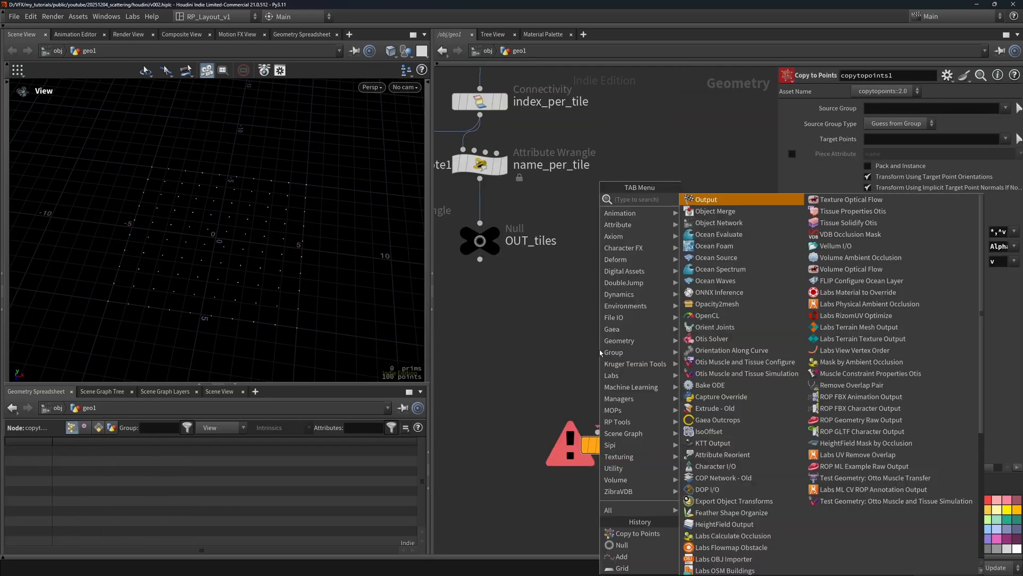
key(Return)
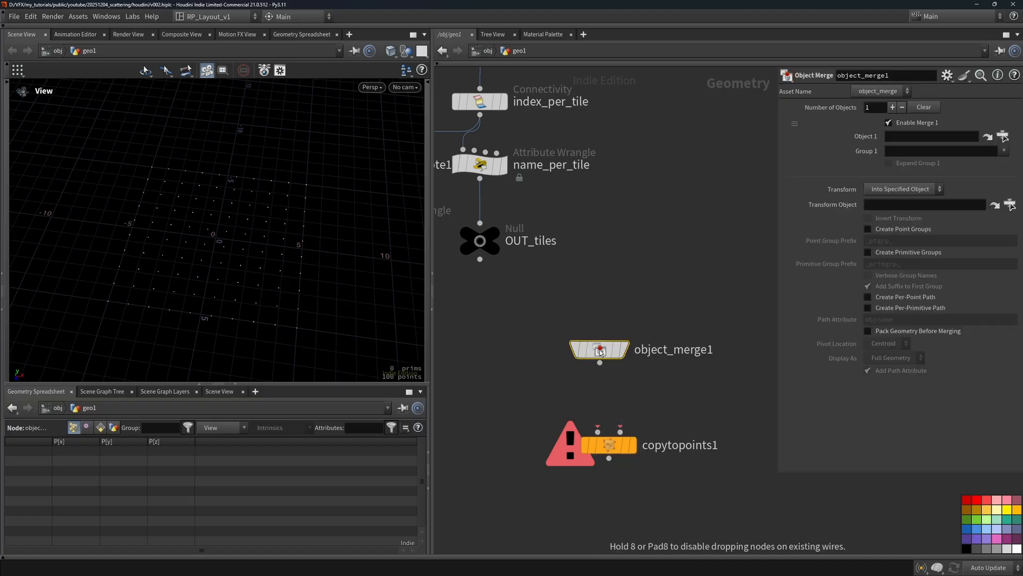
click(549, 361)
drag(508, 242, 914, 147)
scroll(494, 256, down, 2)
scroll(564, 288, down, 1)
double_click(568, 323)
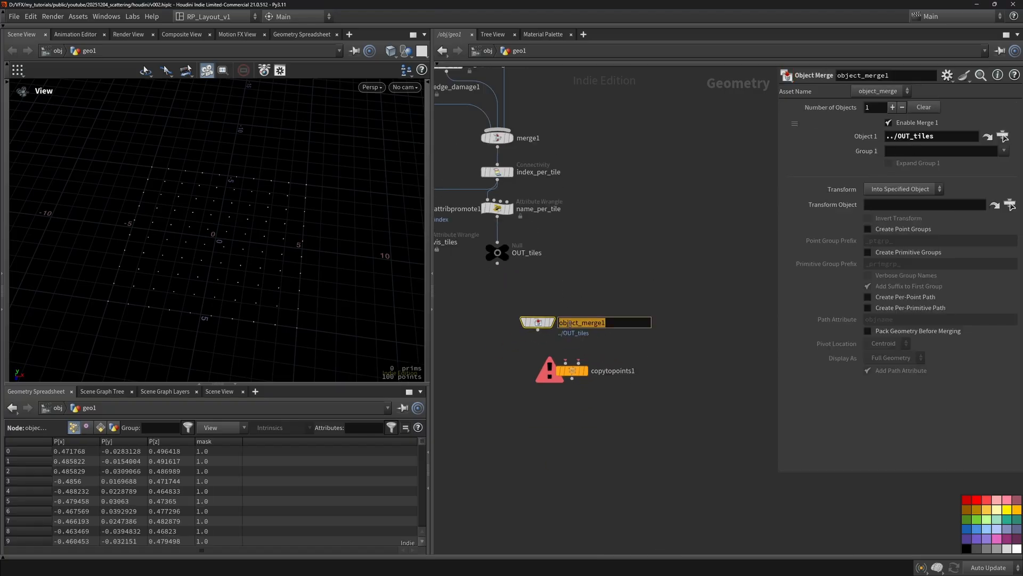
text(tiles)
key(Return)
Duplicate the tiles Object Merge, set Object 1 of the copy to ../OUT_scatterpts and rename it scatterpts
key(ctrl+c)
key(ctrl+v)
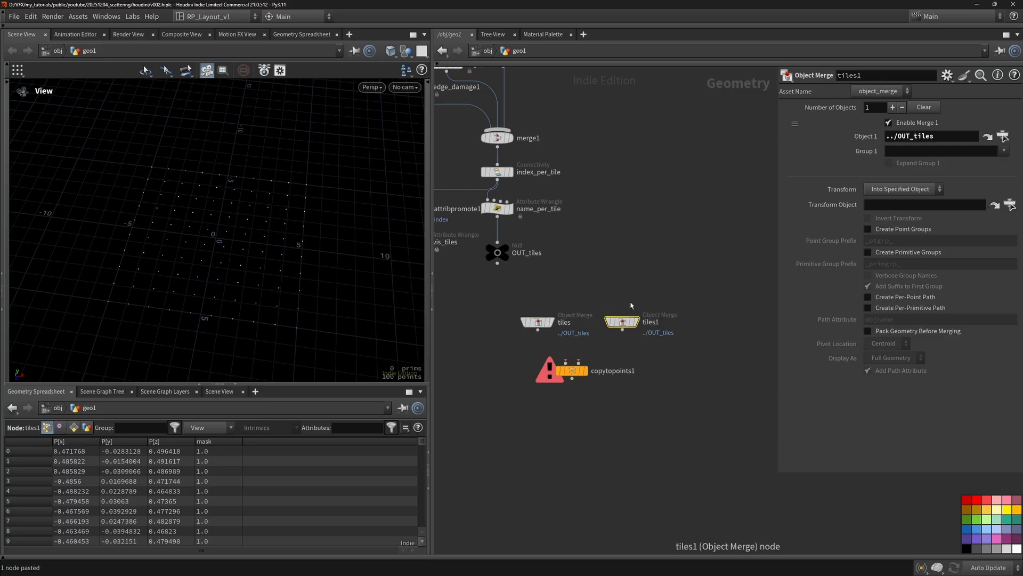
scroll(611, 304, up, 6)
drag(603, 224, 914, 137)
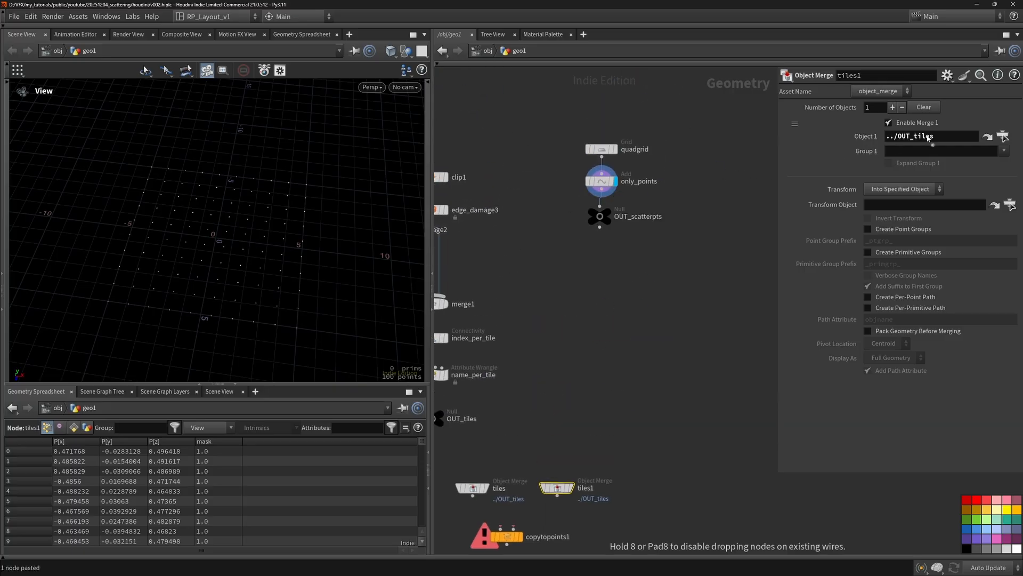
scroll(584, 318, down, 4)
scroll(619, 329, up, 3)
double_click(659, 286)
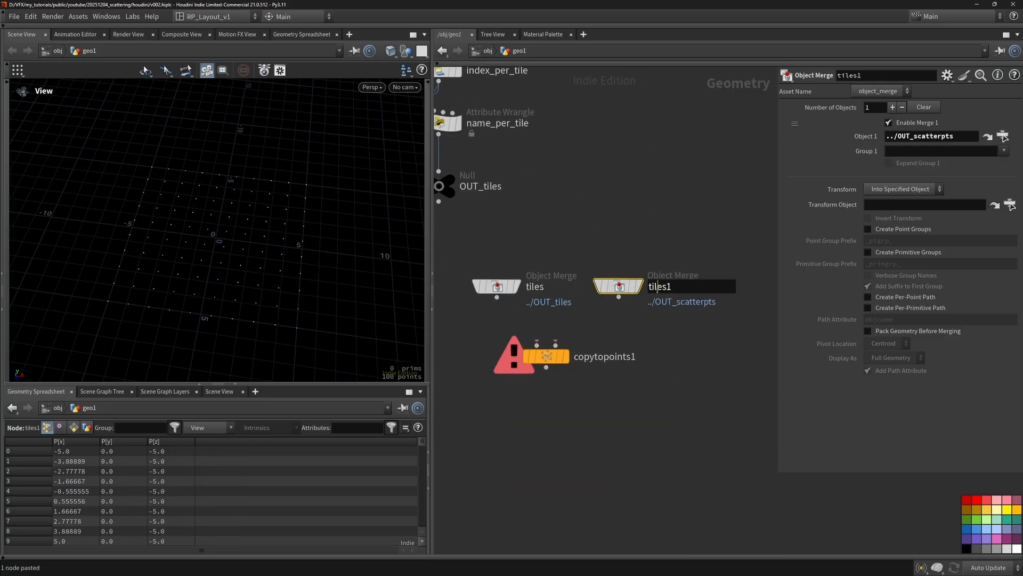
text(scatterpts)
key(Return)
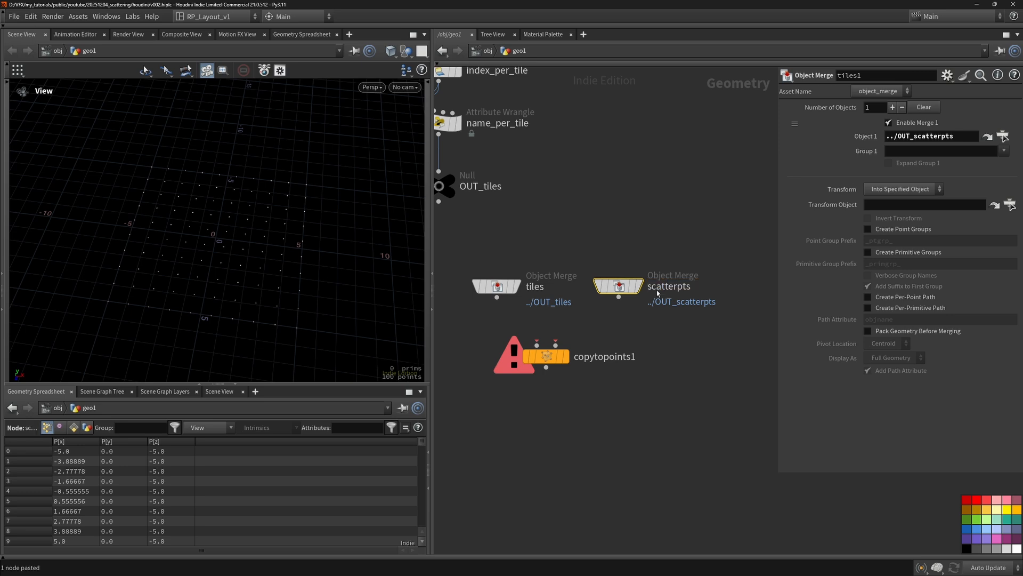
Wire tiles into the first input and scatterpts into the second input of copytopoints1, arrange the nodes and display the result
scroll(591, 322, down, 3)
drag(590, 322, 589, 367)
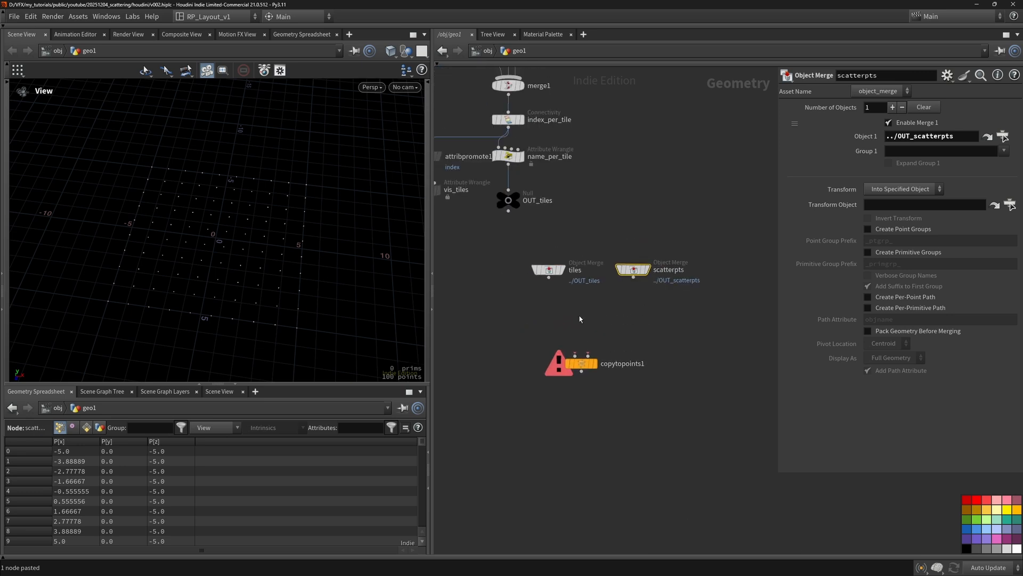
drag(549, 277, 575, 355)
drag(554, 273, 545, 318)
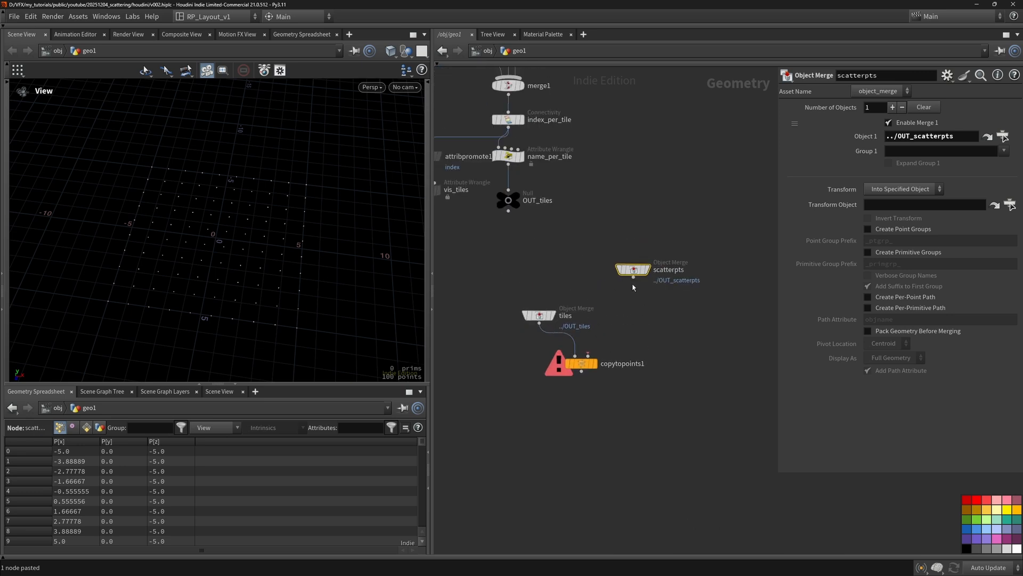
drag(638, 270, 617, 316)
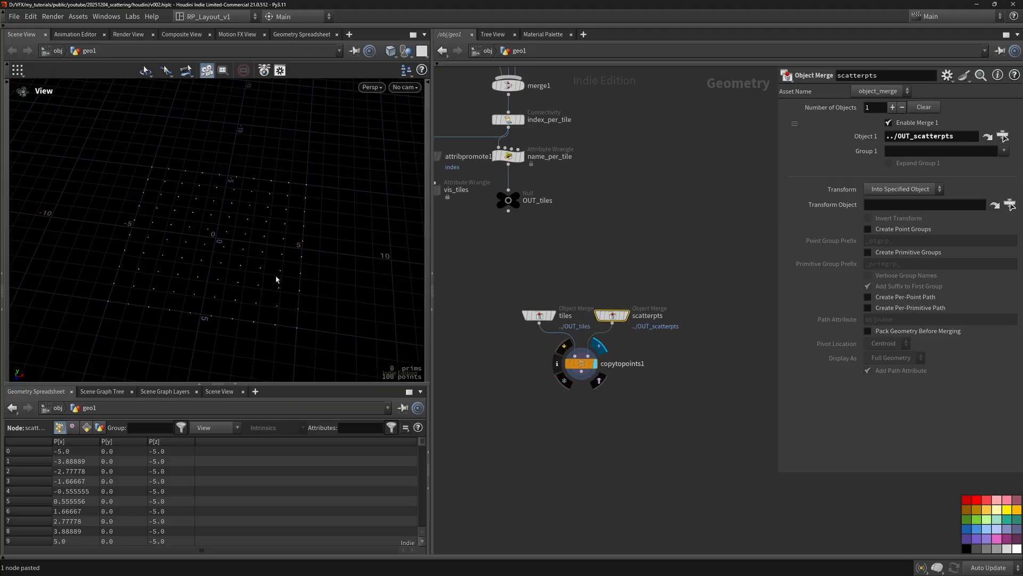
drag(278, 256, 191, 235)
Enable Pack and Instance on copytopoints1 and check the copied tiles up close
click(581, 367)
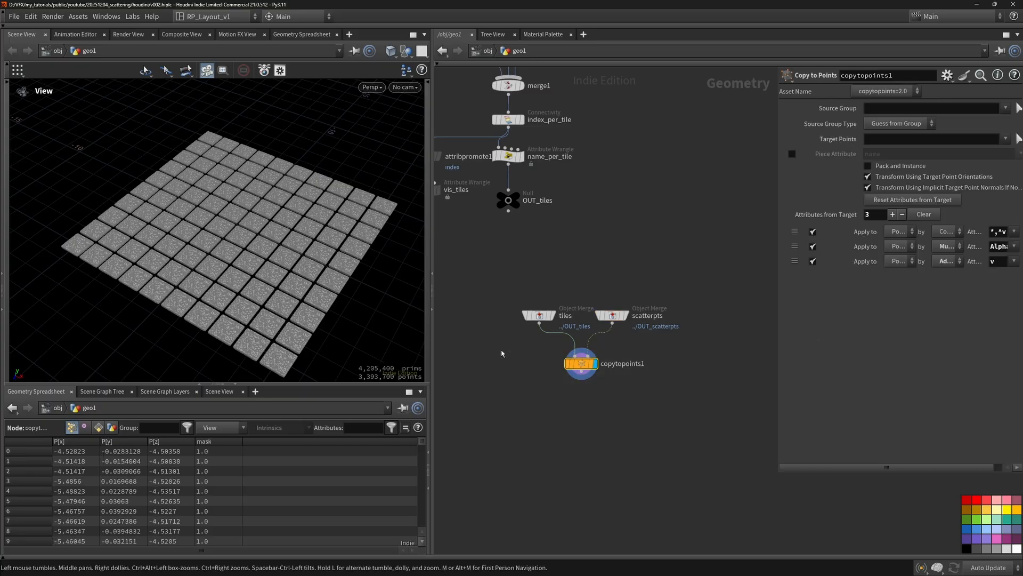
click(868, 166)
drag(322, 266, 293, 256)
scroll(219, 255, up, 3)
scroll(334, 290, up, 3)
scroll(288, 258, up, 2)
scroll(296, 244, down, 2)
Inspect the copied tiles in wireframe to see which tile variations sit on each scatter point
click(540, 315)
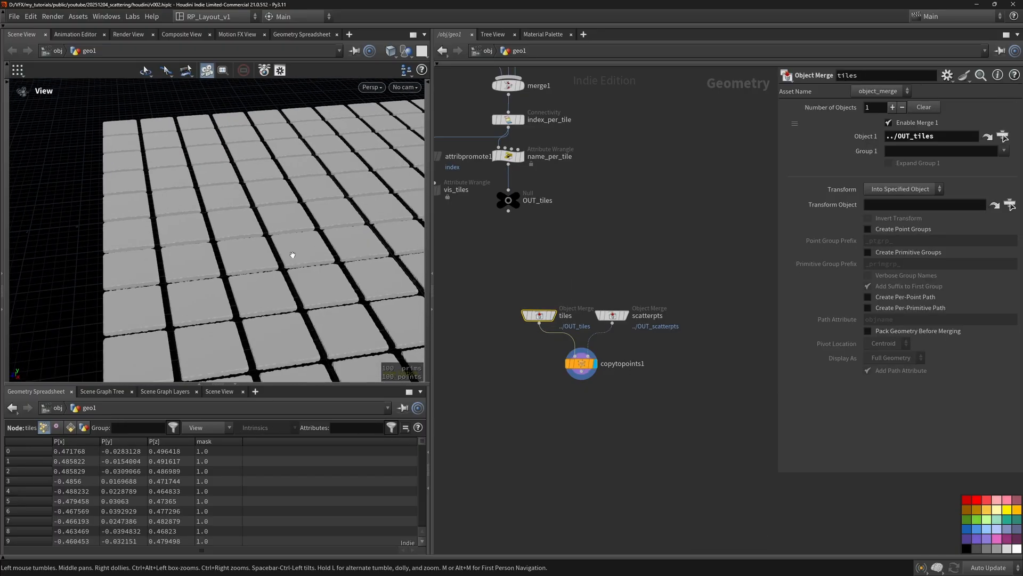
scroll(293, 256, up, 5)
scroll(293, 252, down, 3)
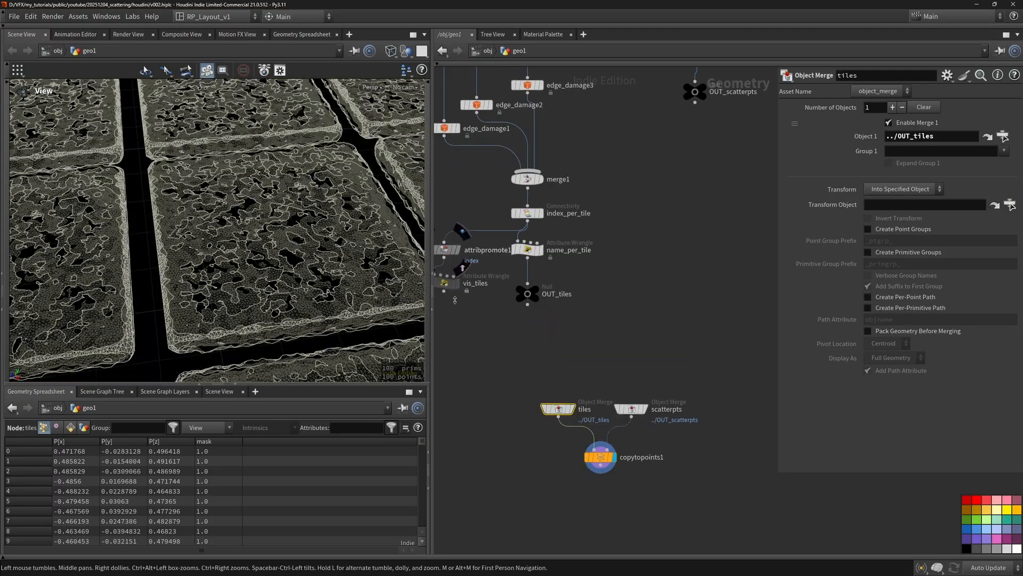
click(601, 456)
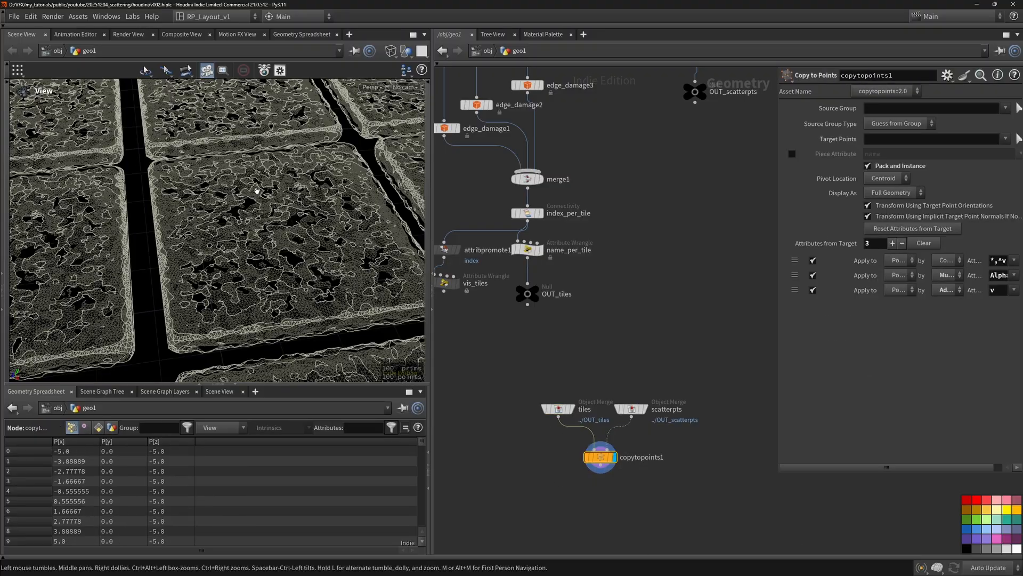
drag(262, 233, 277, 193)
scroll(248, 214, down, 5)
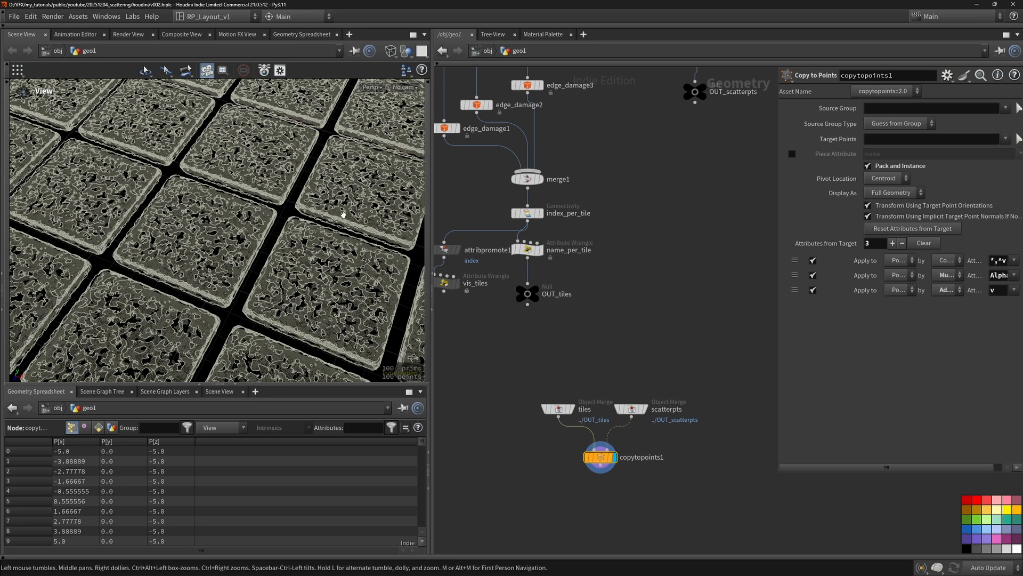
drag(343, 214, 374, 208)
middle_drag(600, 314, 631, 332)
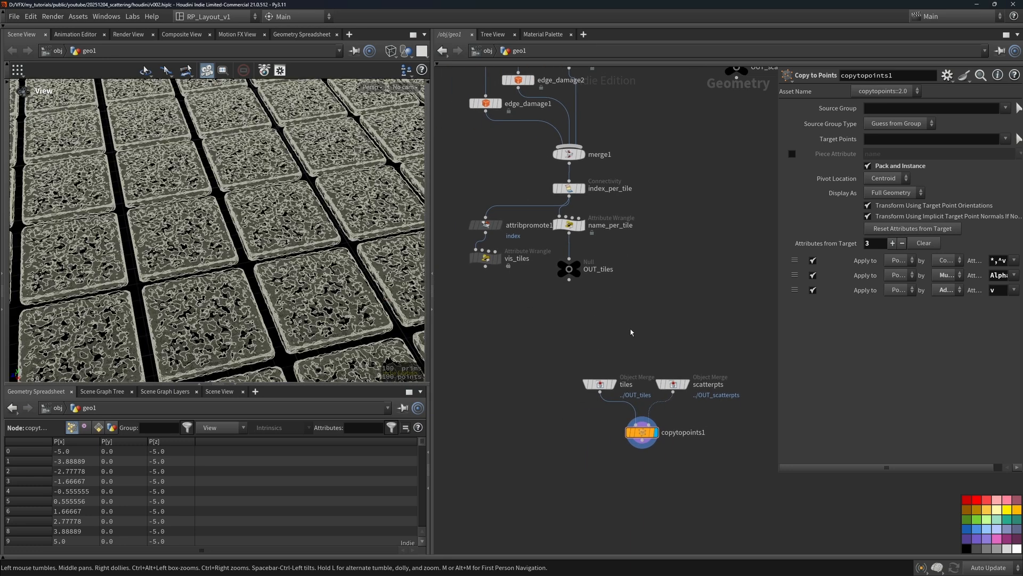
Review the OUT_scatterpts, copytopoints1, OUT_tiles and index_per_tile nodes to compare the attributes on tiles and scatter points
middle_drag(706, 245, 650, 255)
click(655, 164)
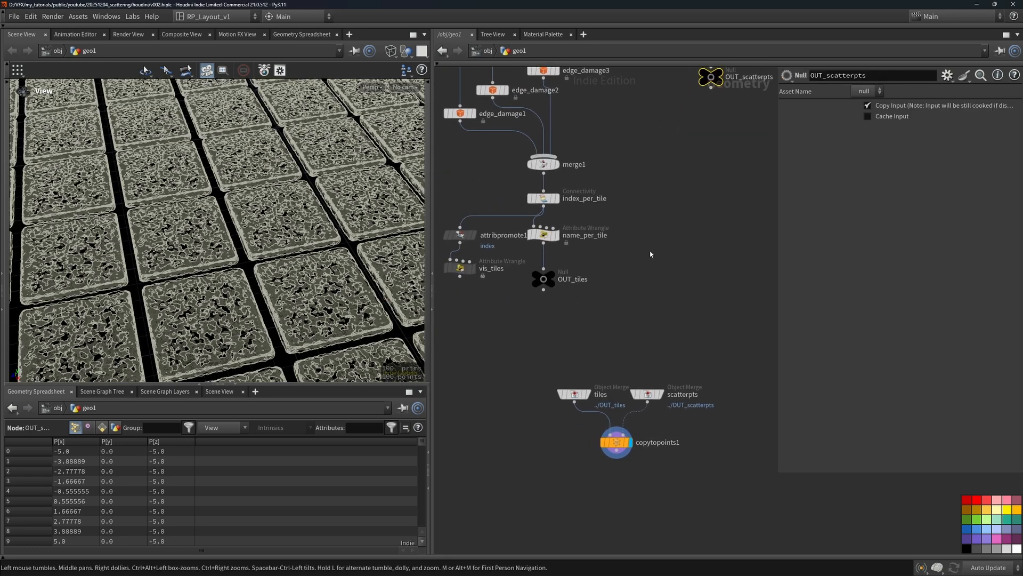
drag(320, 230, 287, 226)
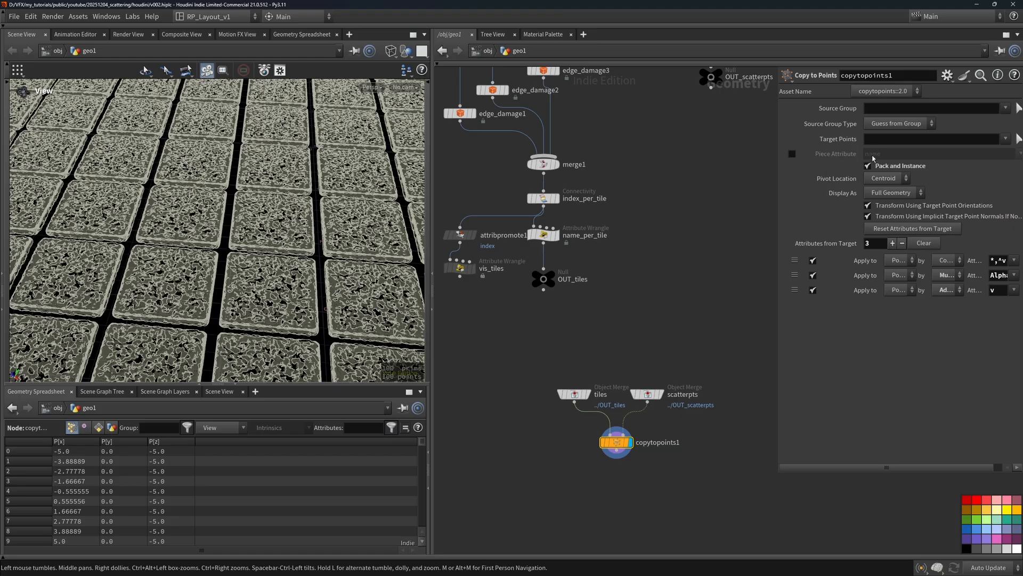
middle_drag(683, 329, 699, 295)
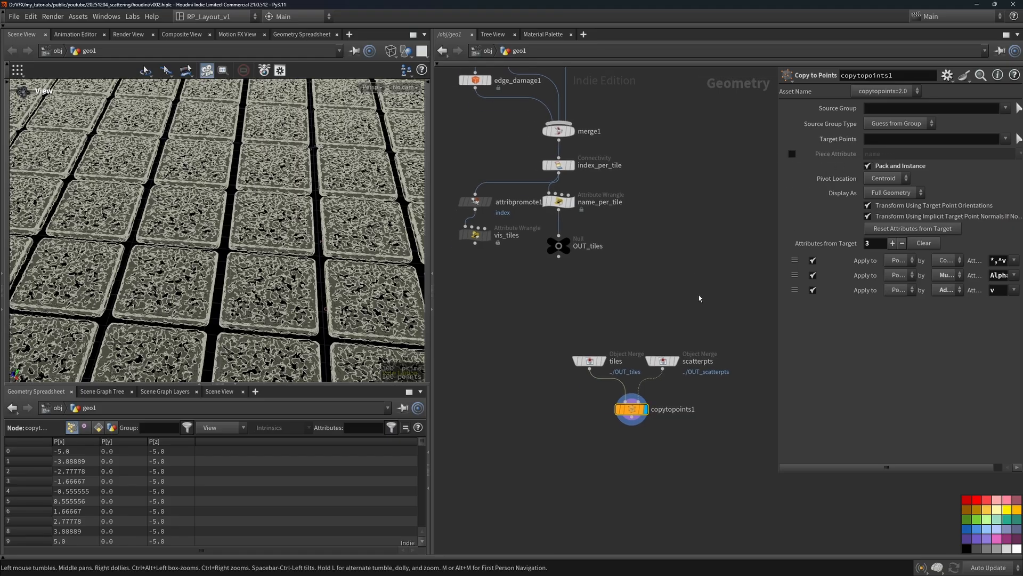
drag(402, 232, 341, 226)
middle_drag(651, 267, 617, 291)
drag(565, 270, 574, 264)
key(Return)
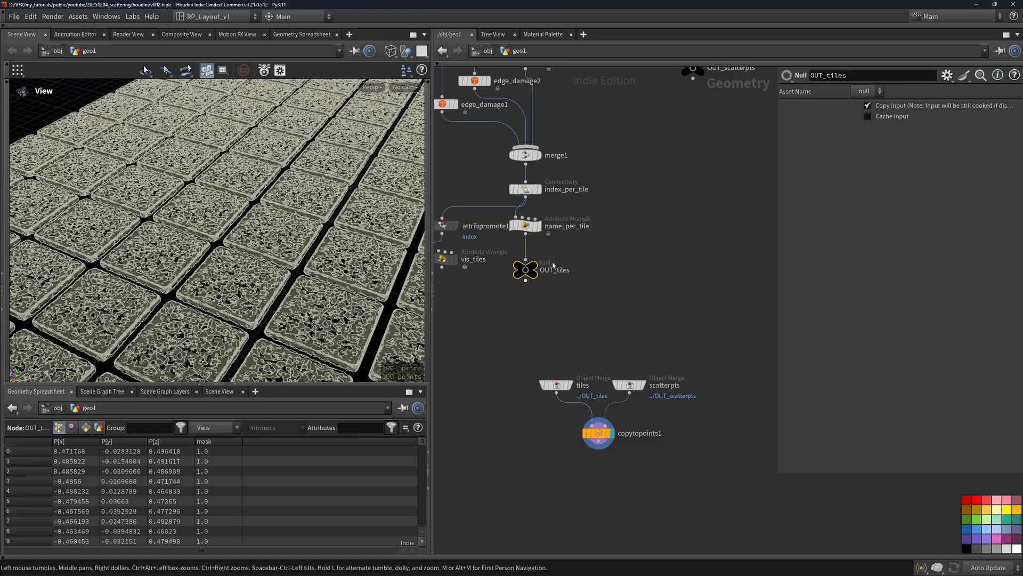
click(526, 189)
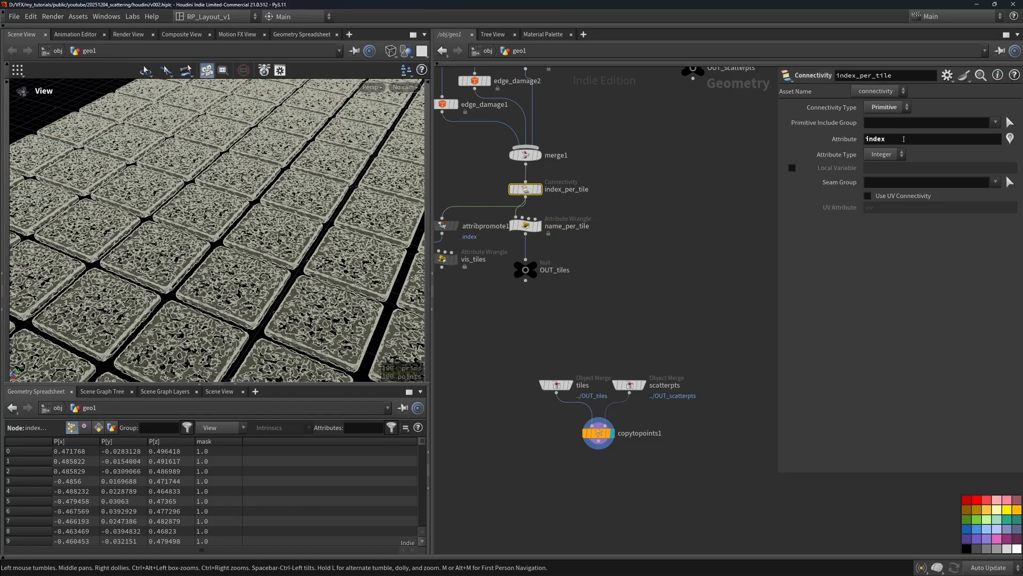
scroll(645, 222, down, 3)
click(663, 144)
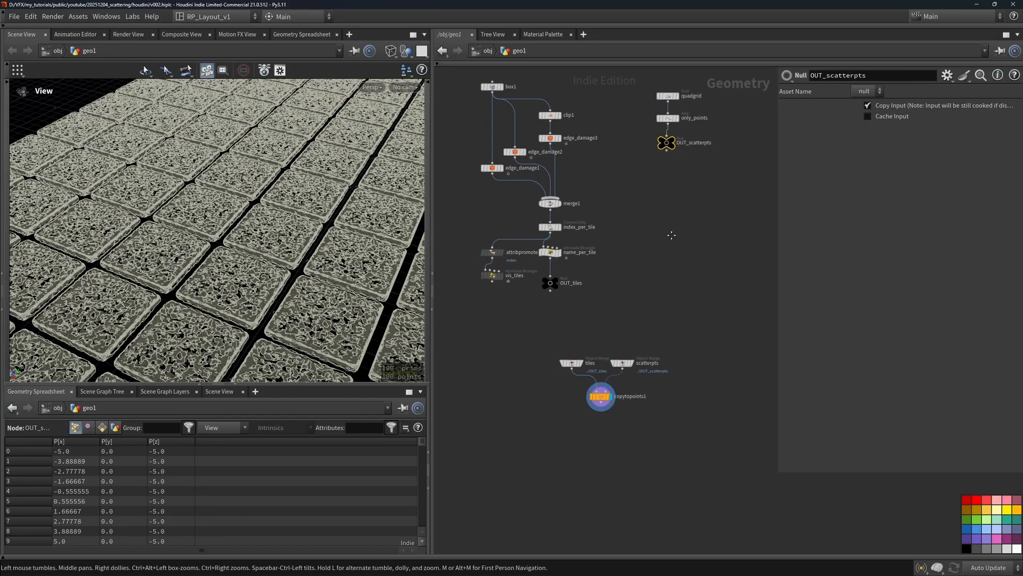
Insert an Attribute Wrangle between only_points and OUT_scatterpts and display it
middle_drag(638, 148, 666, 136)
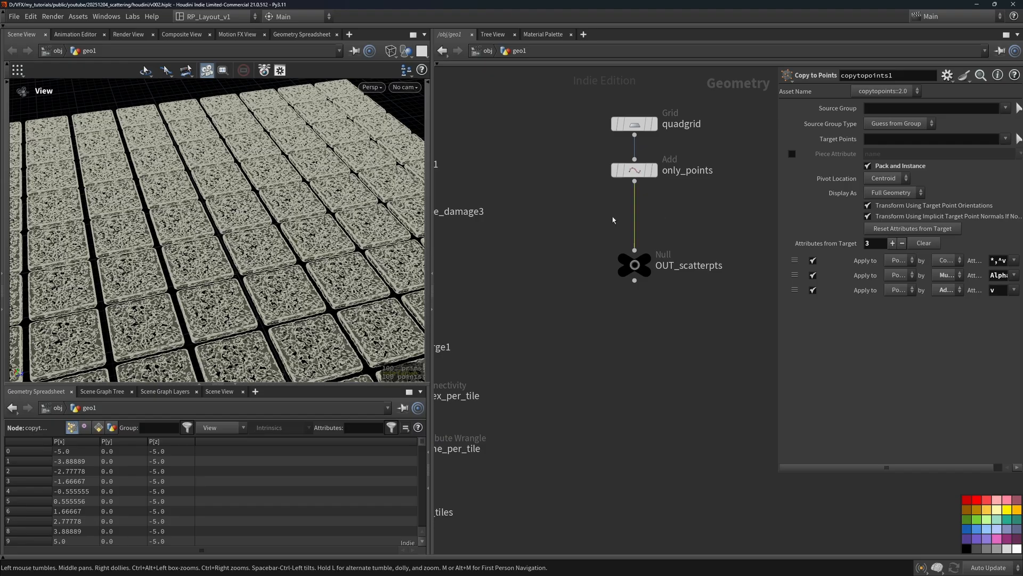
key(Tab)
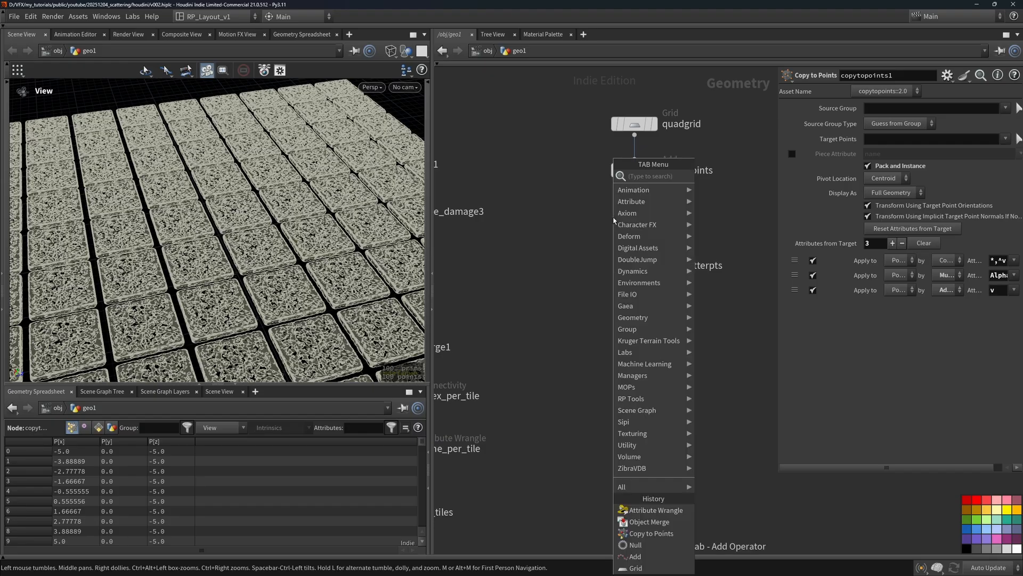
text(attw)
key(Return)
click(614, 220)
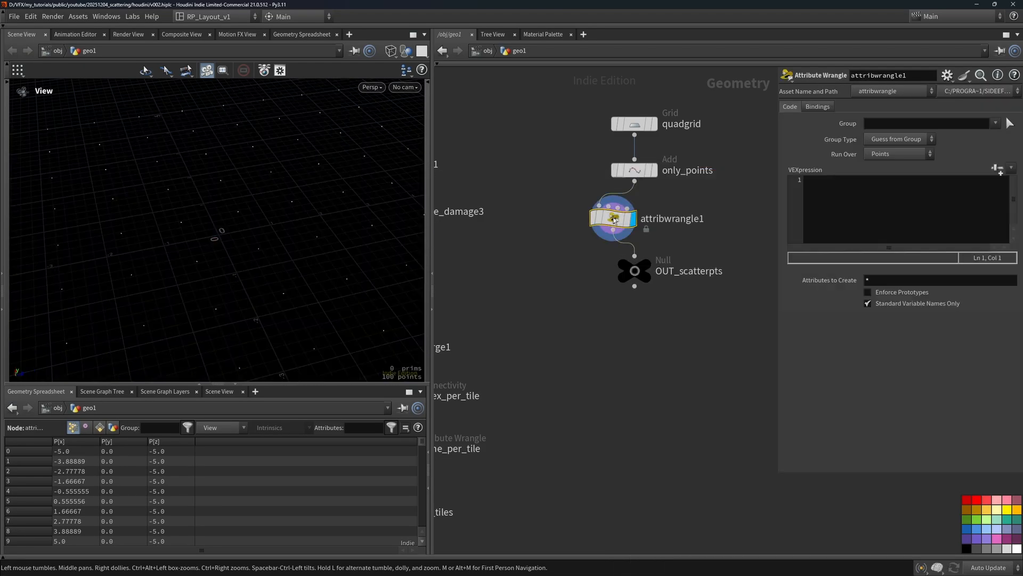
drag(261, 223, 252, 224)
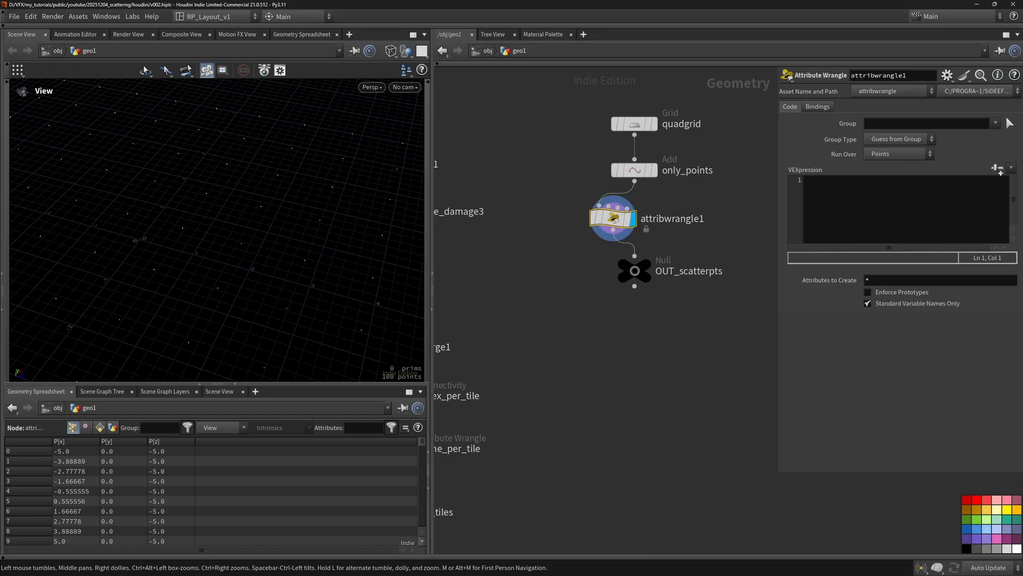
Switch to the web browser and read the description of the VEX rand function, focusing on its output range and seed
key(alt+Tab)
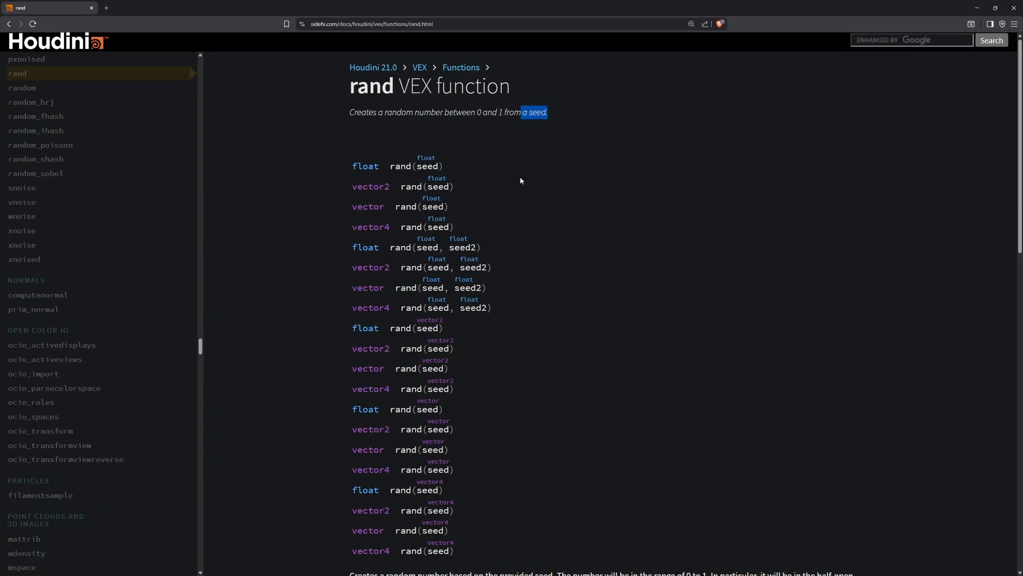
drag(368, 102, 538, 116)
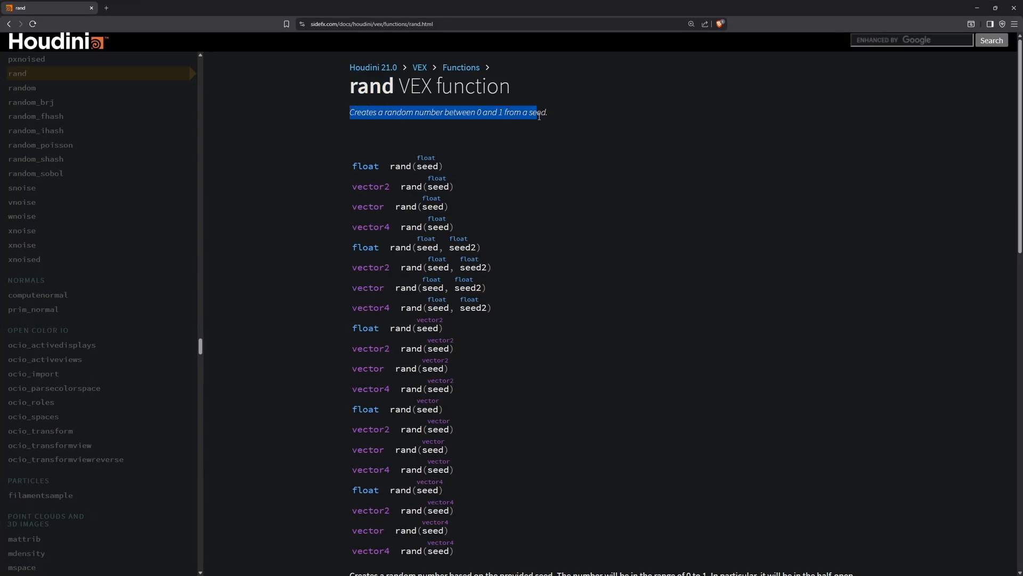
click(983, 8)
click(856, 181)
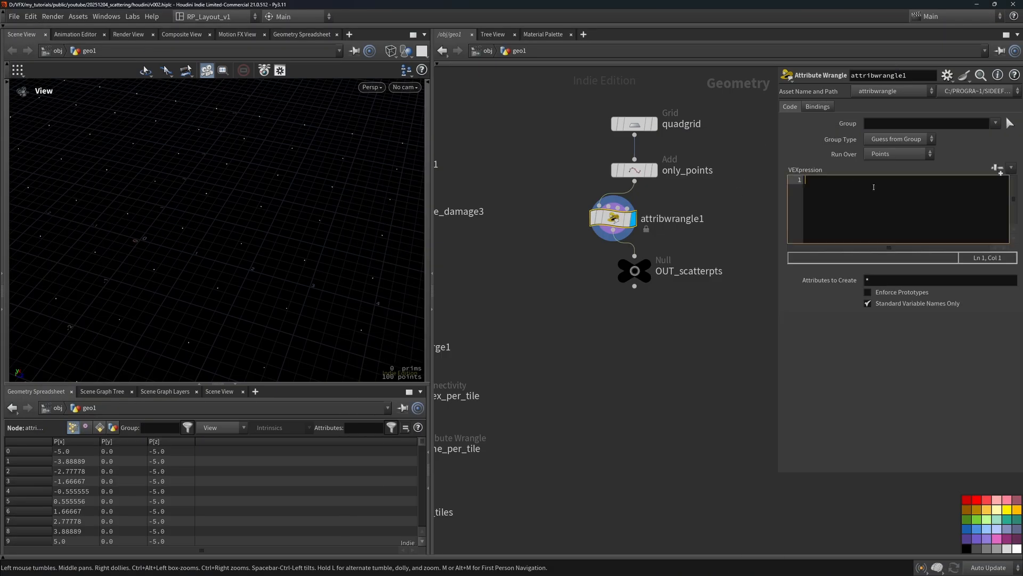
text(float rand )
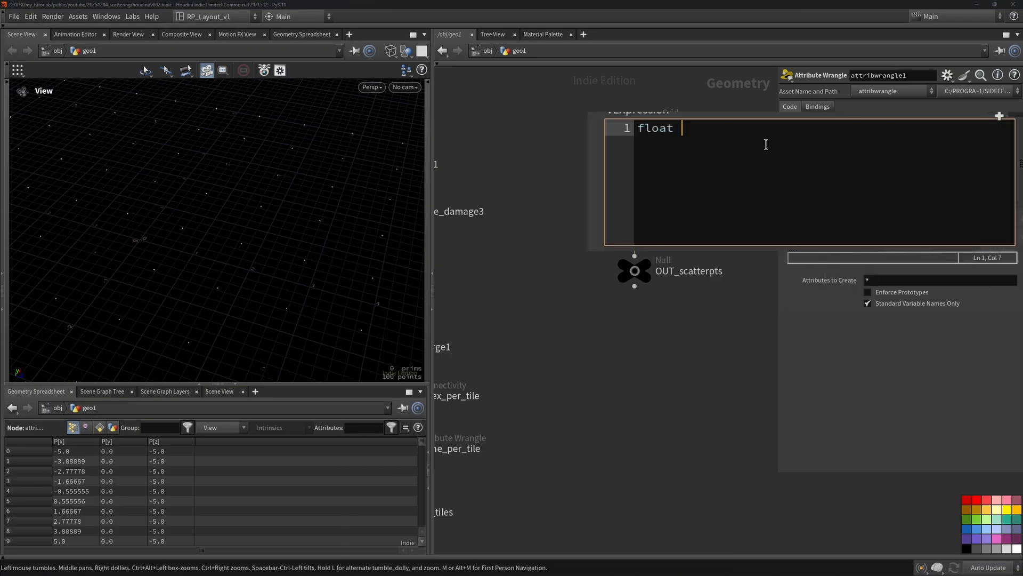
text(= rand( @ptnum );)
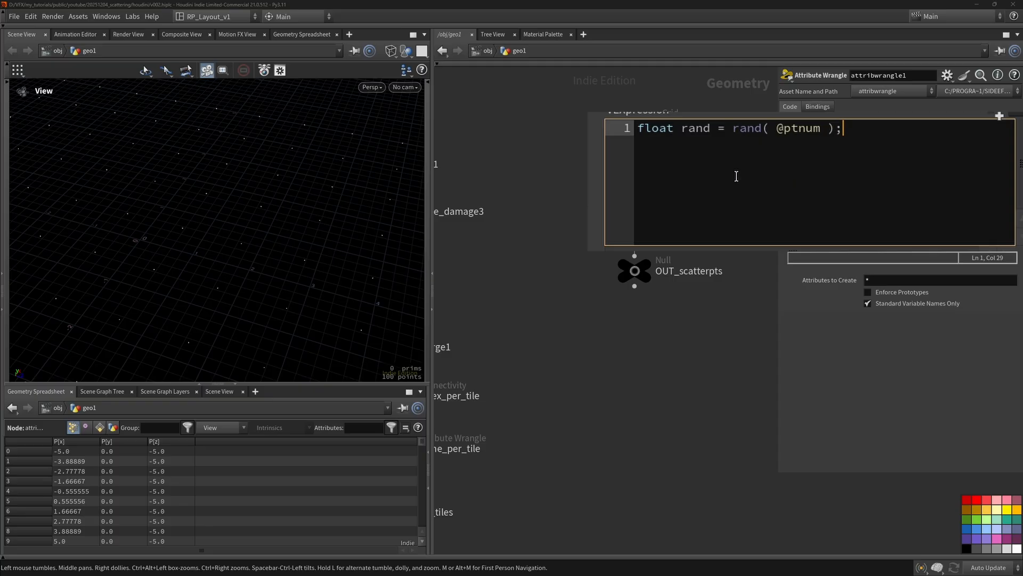
click(895, 153)
click(896, 187)
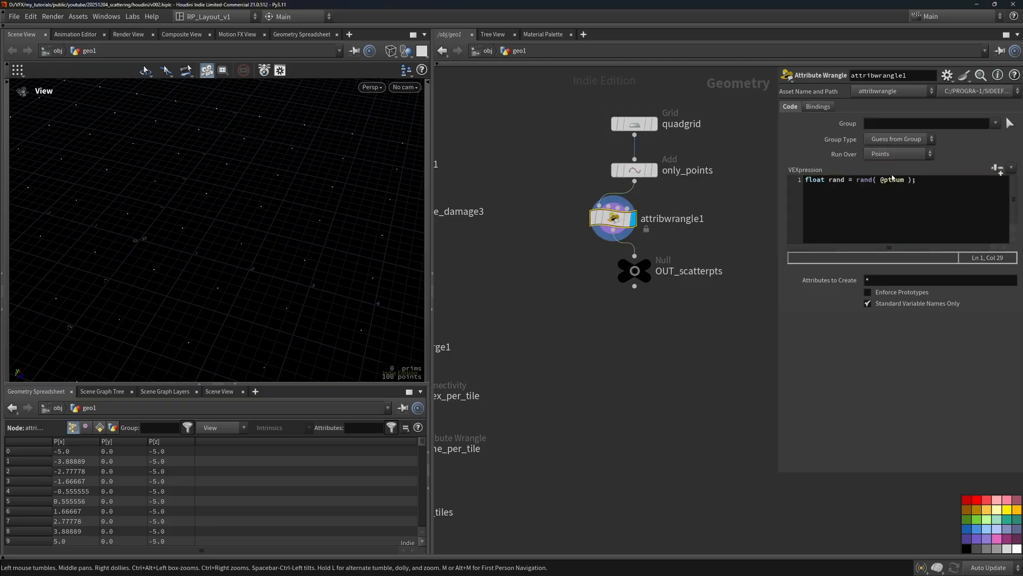
drag(778, 128, 826, 128)
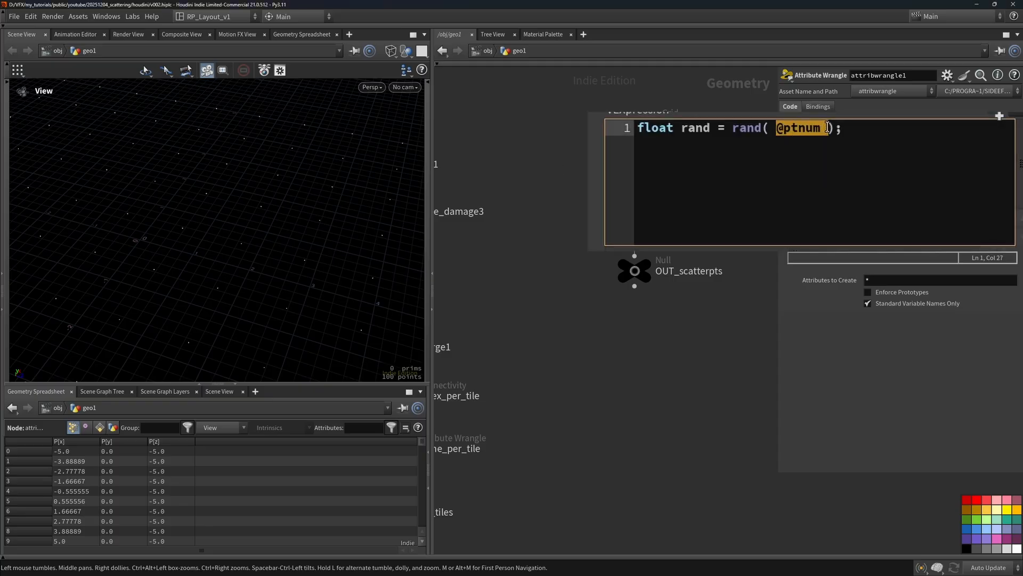
click(816, 128)
double_click(695, 133)
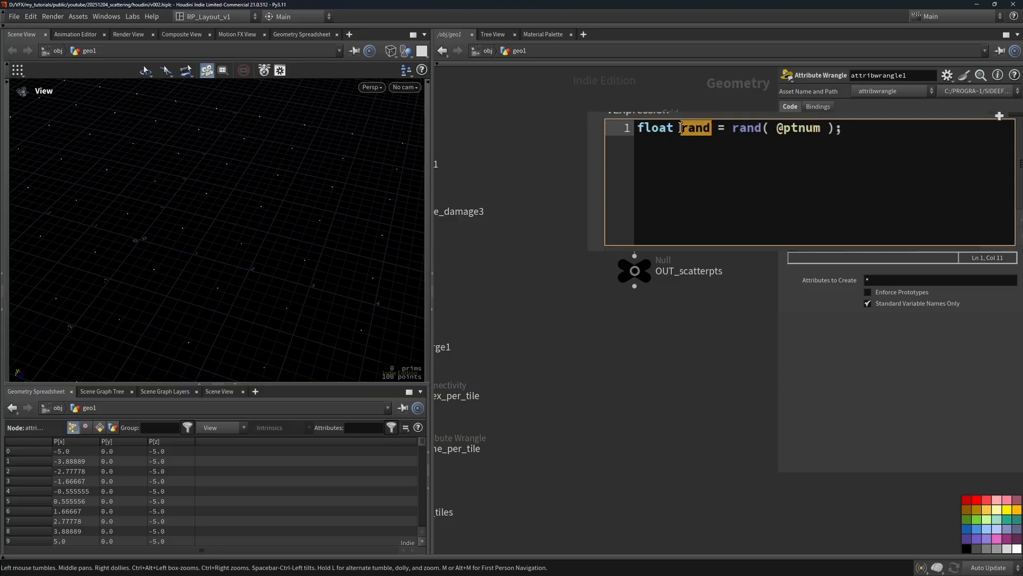
click(717, 132)
double_click(692, 133)
click(705, 129)
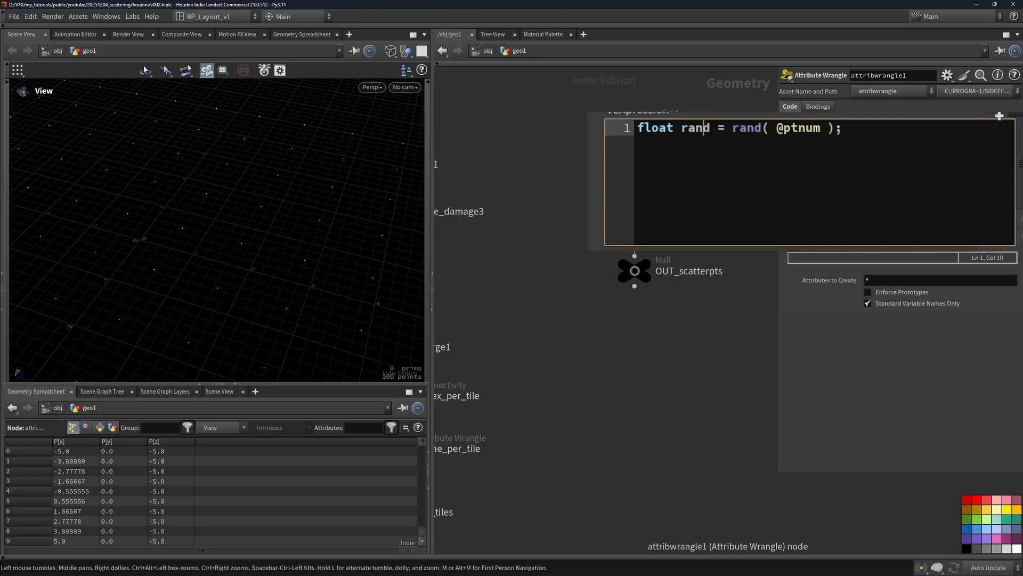
drag(294, 190, 253, 189)
click(816, 143)
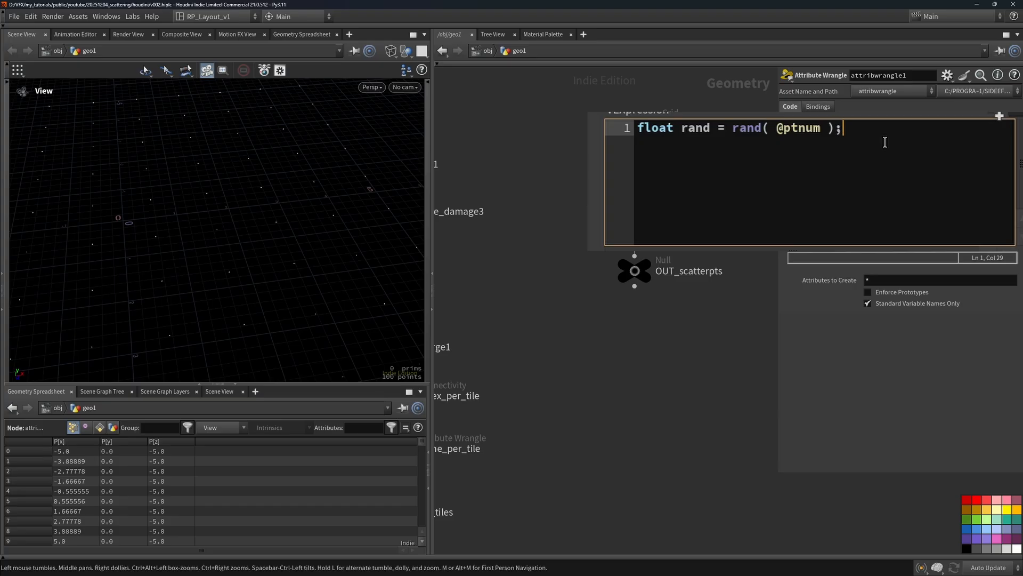
key(Return)
key(Return)
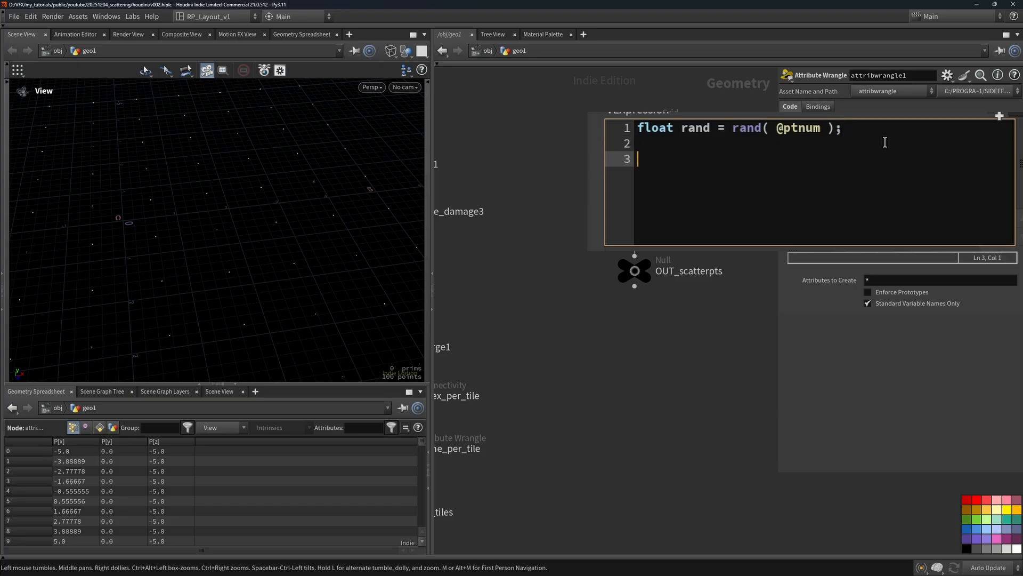
text(@index = )
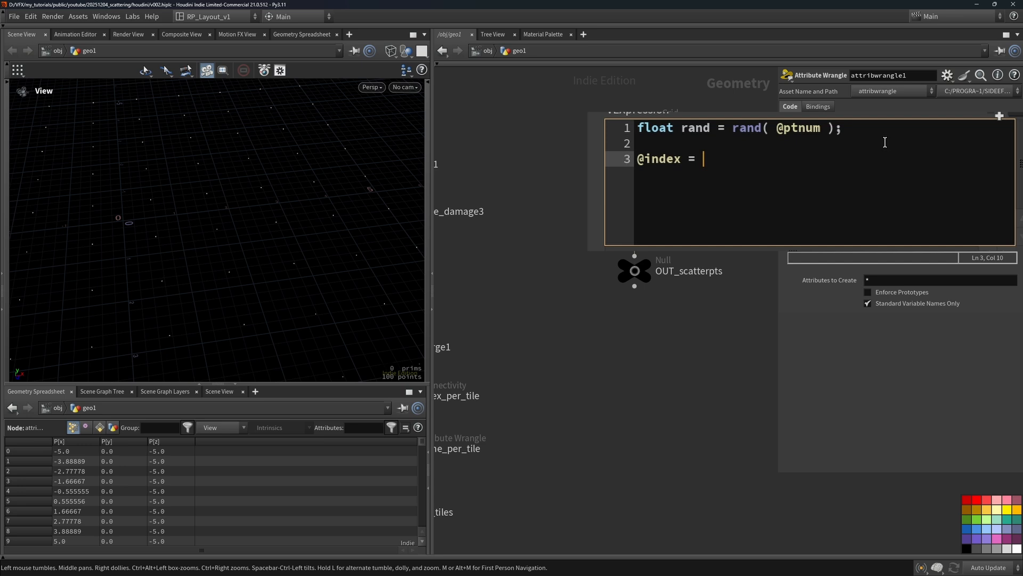
text(fit()
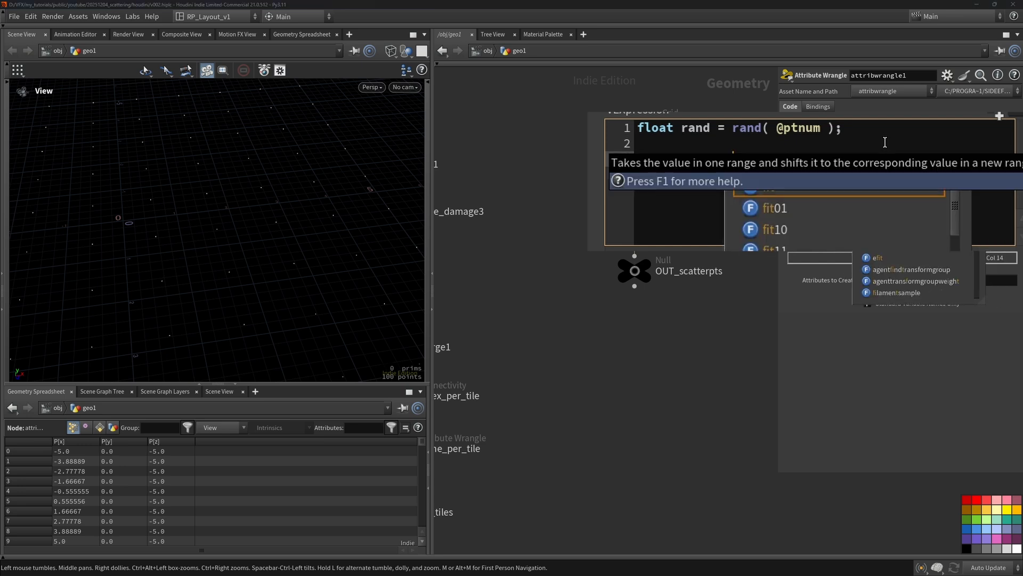
text(rand, )
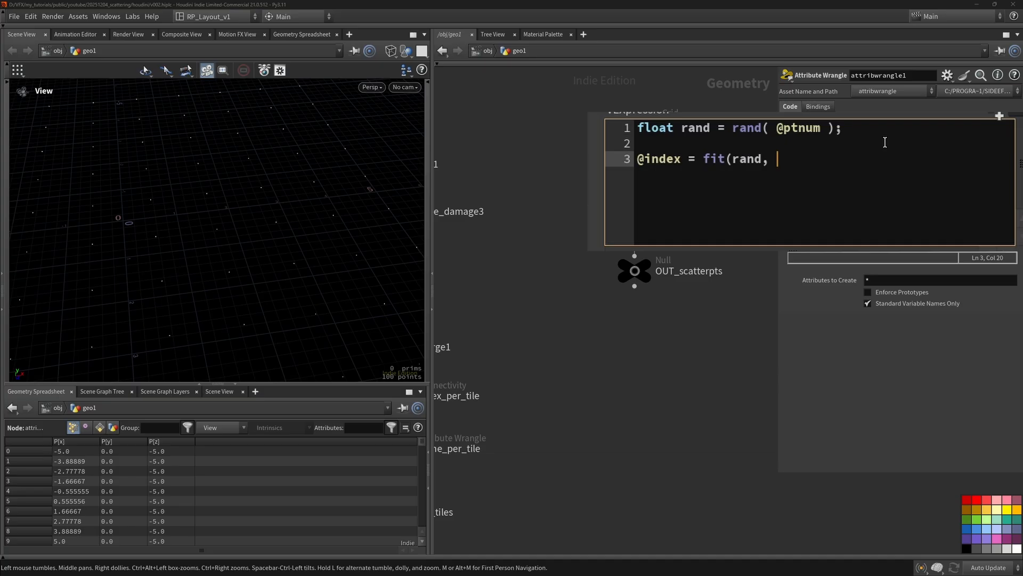
text(0, 1, 0, 2);)
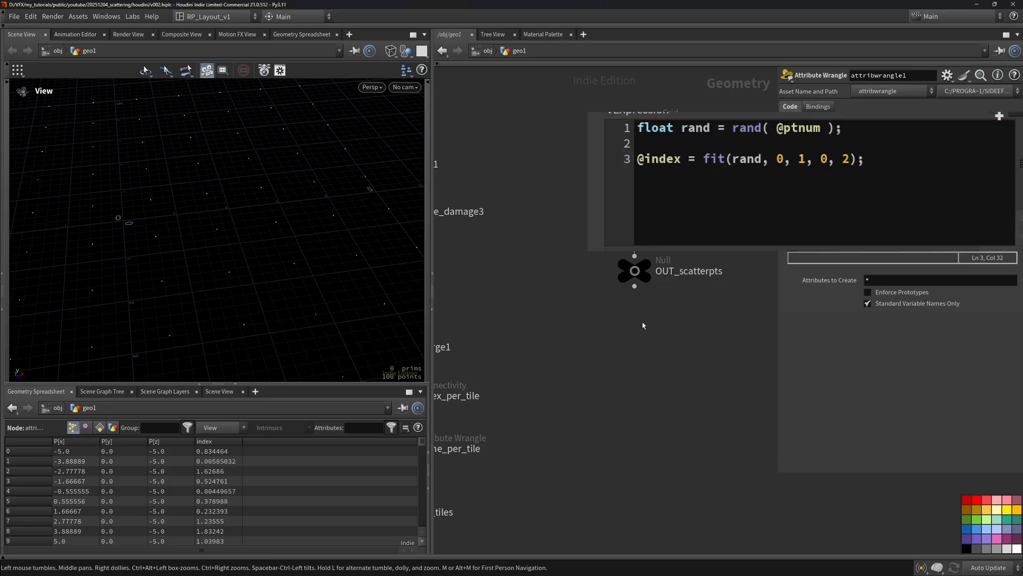
Compare with the tile branch and sort the scatter points by index in the spreadsheet to check the attribute's value range
middle_drag(512, 279, 687, 294)
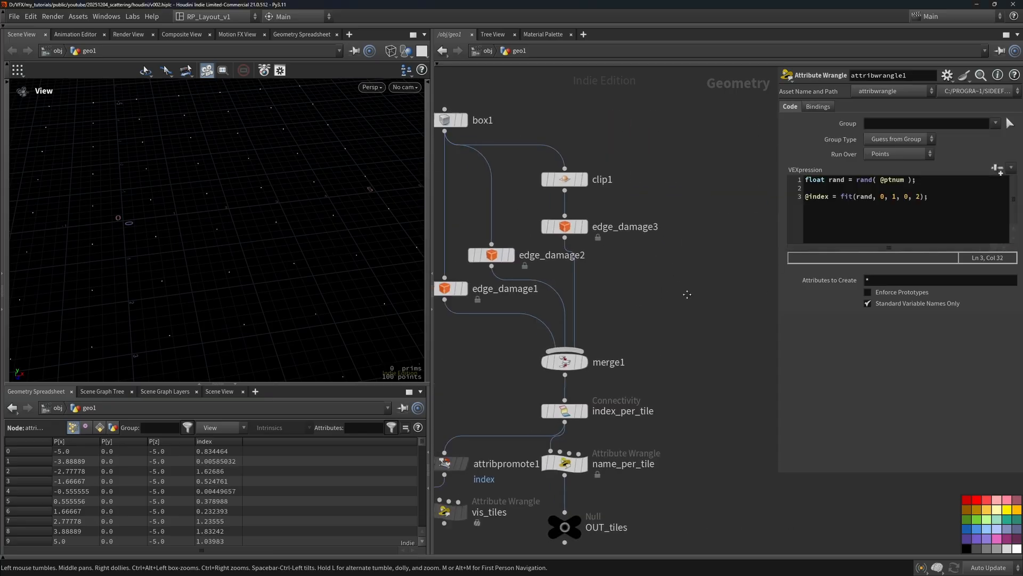
middle_drag(446, 229, 232, 261)
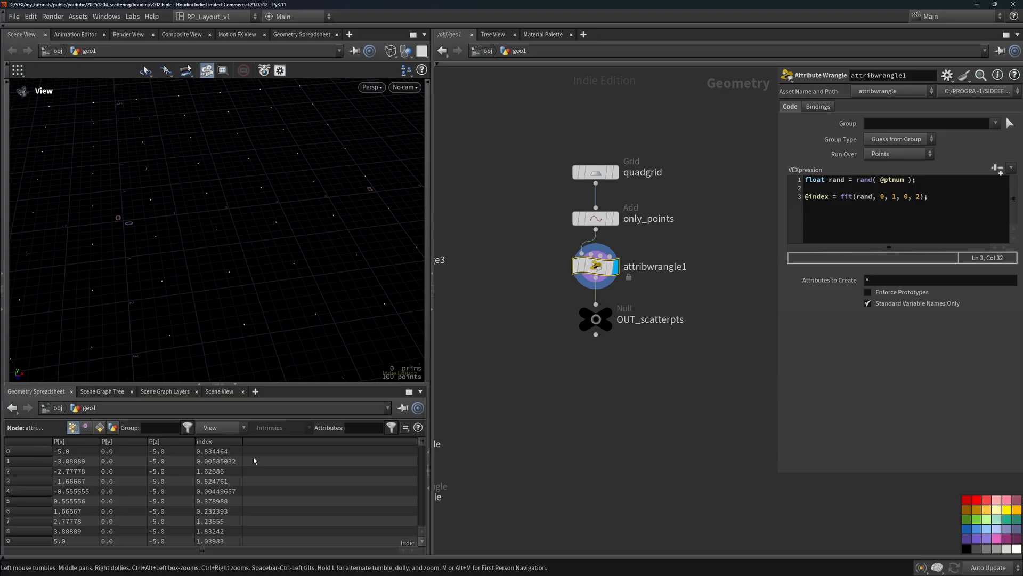
click(229, 443)
click(217, 444)
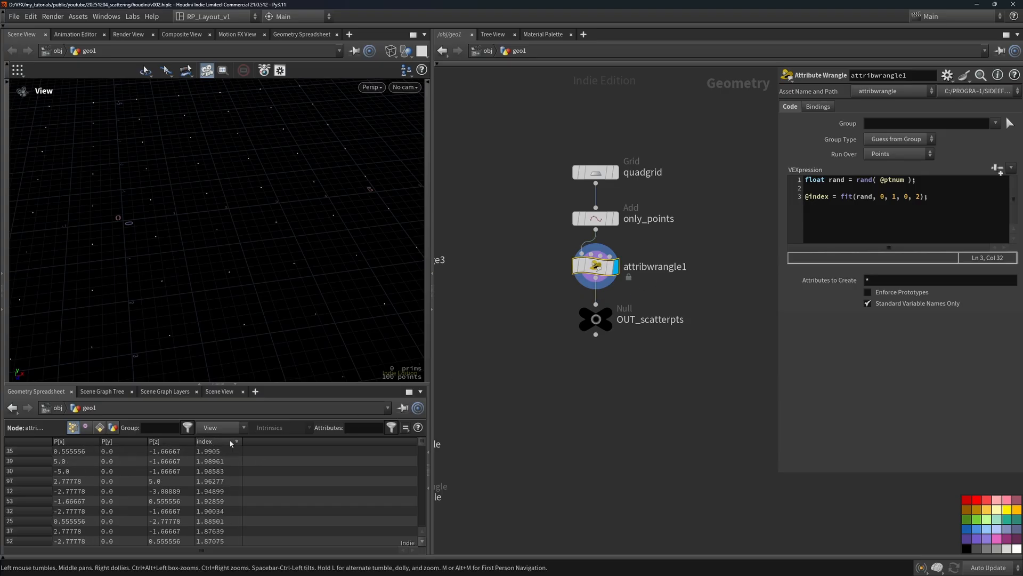
Try converting the index to whole numbers by wrapping the 0 to 2 fit expression in int( ), and check the spreadsheet
click(867, 210)
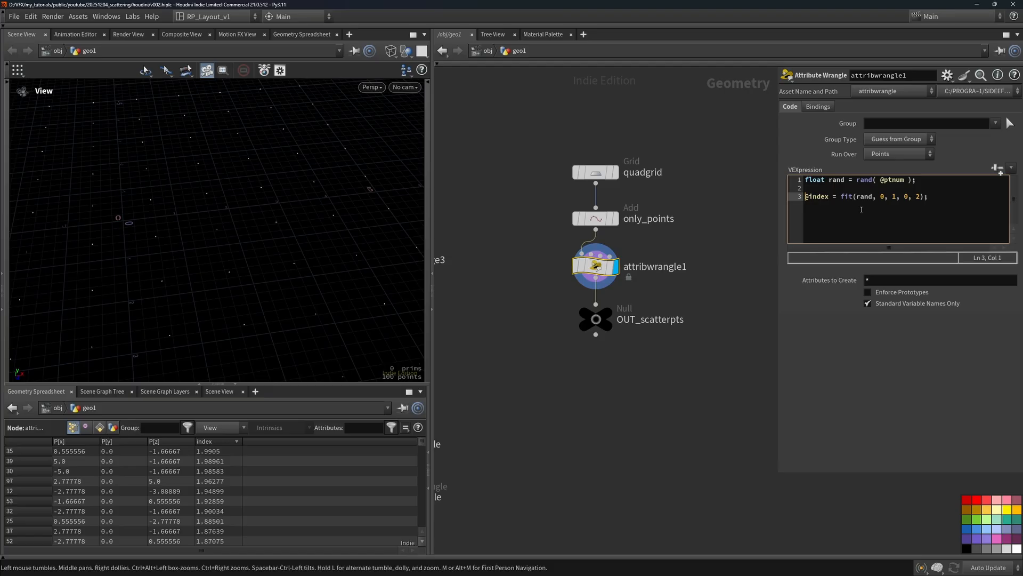
click(843, 197)
text(int()
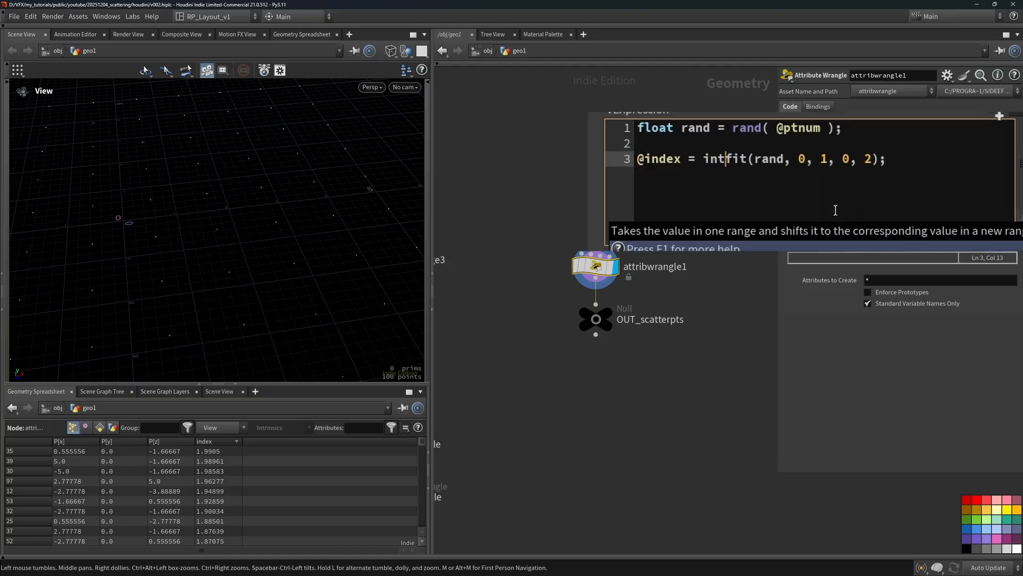
click(896, 161)
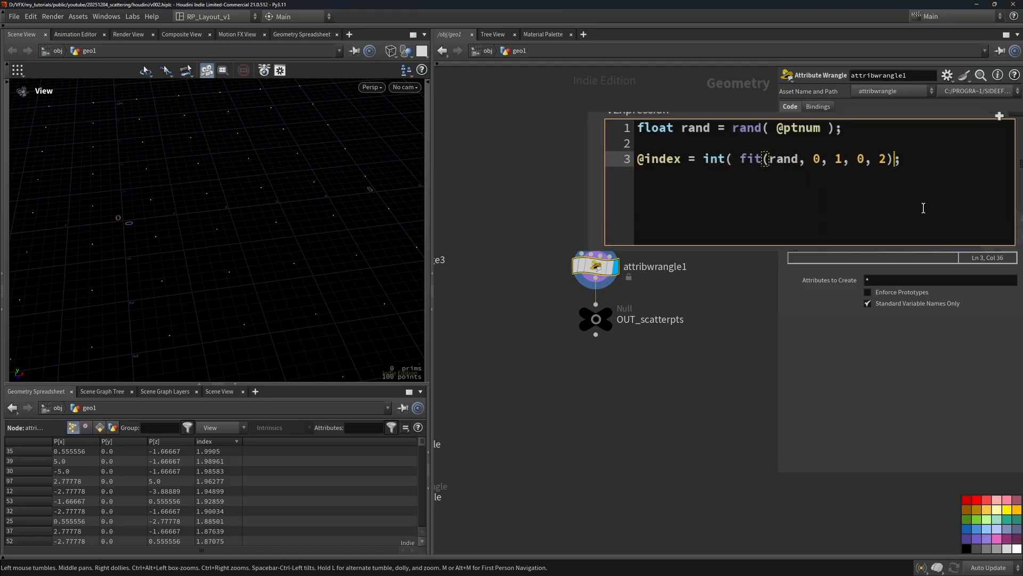
text())
click(731, 350)
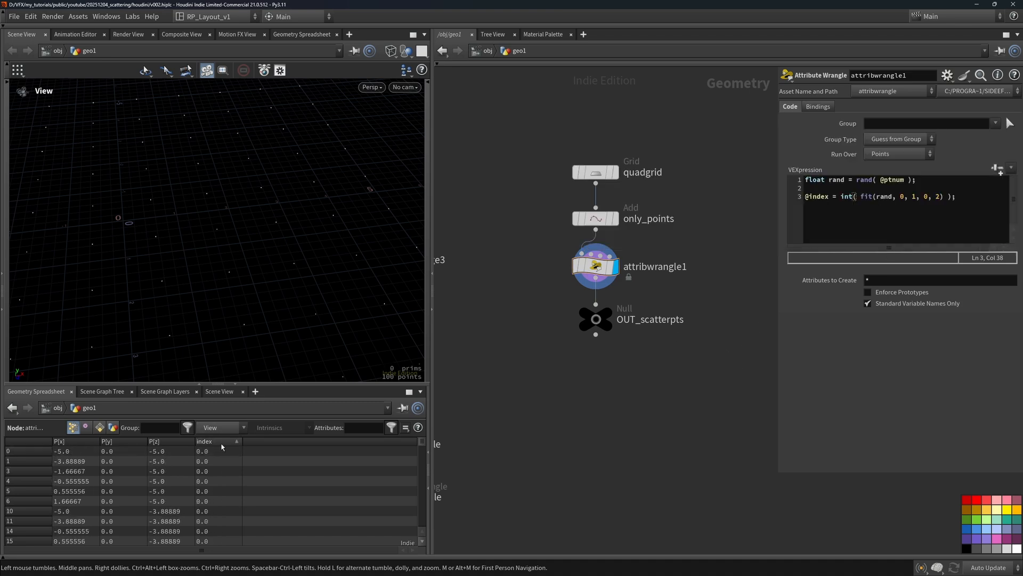
Remove the int( ) wrapper around the fit expression and sort the points by index to check the unrounded values
click(877, 188)
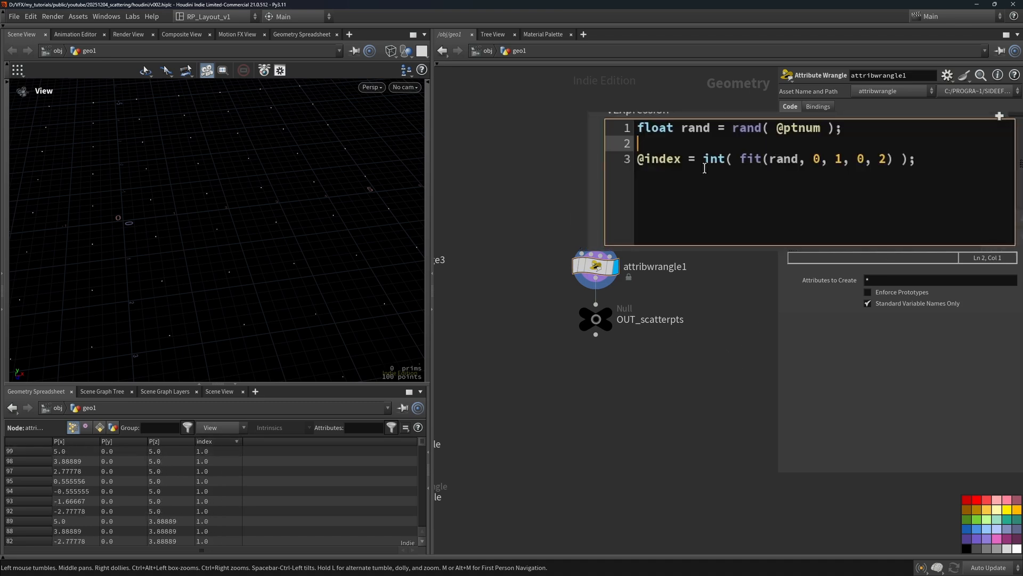
double_click(708, 160)
drag(742, 161, 703, 160)
key(BackSpace)
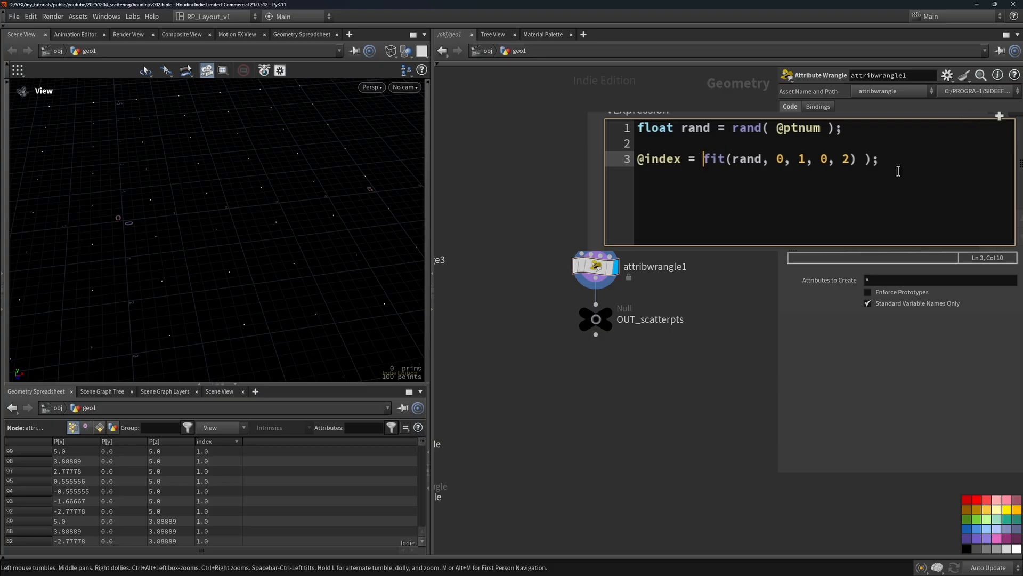
click(872, 164)
key(BackSpace)
key(BackSpace)
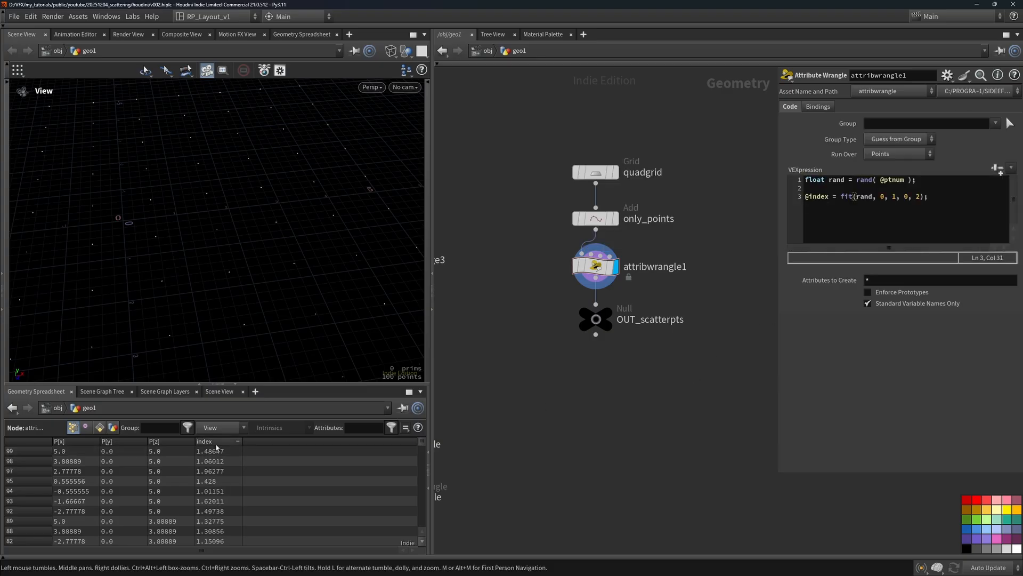
click(221, 442)
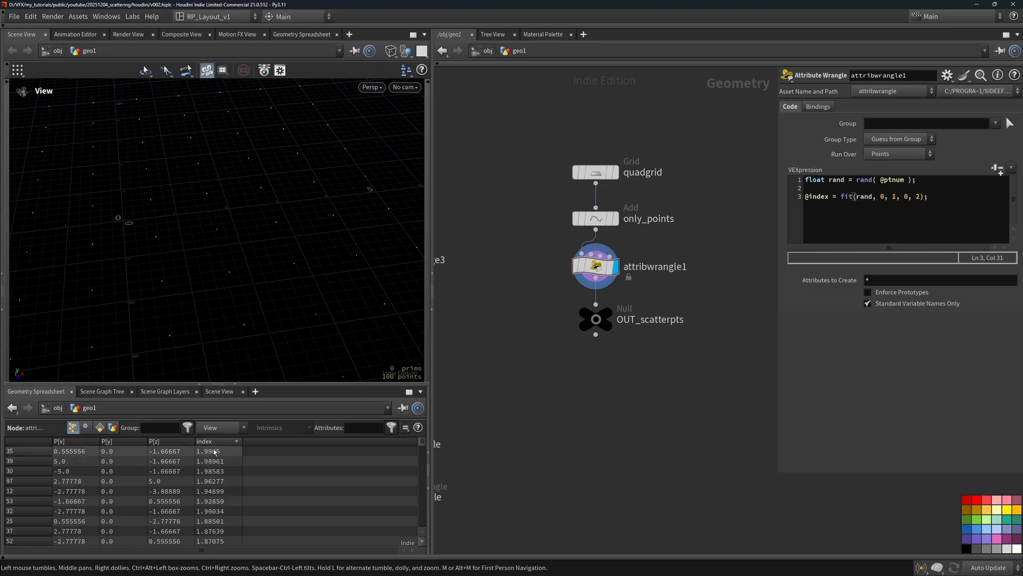
Change the index expression to "int( fit(rand, 0, 1, 0, 3) )" and sort the points by index to check the values
click(841, 197)
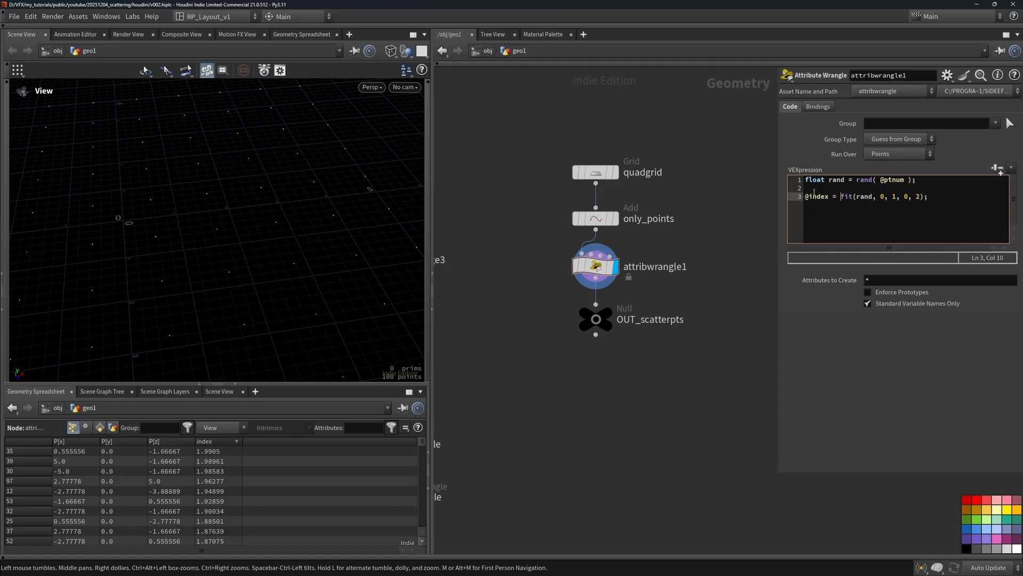
text(int()
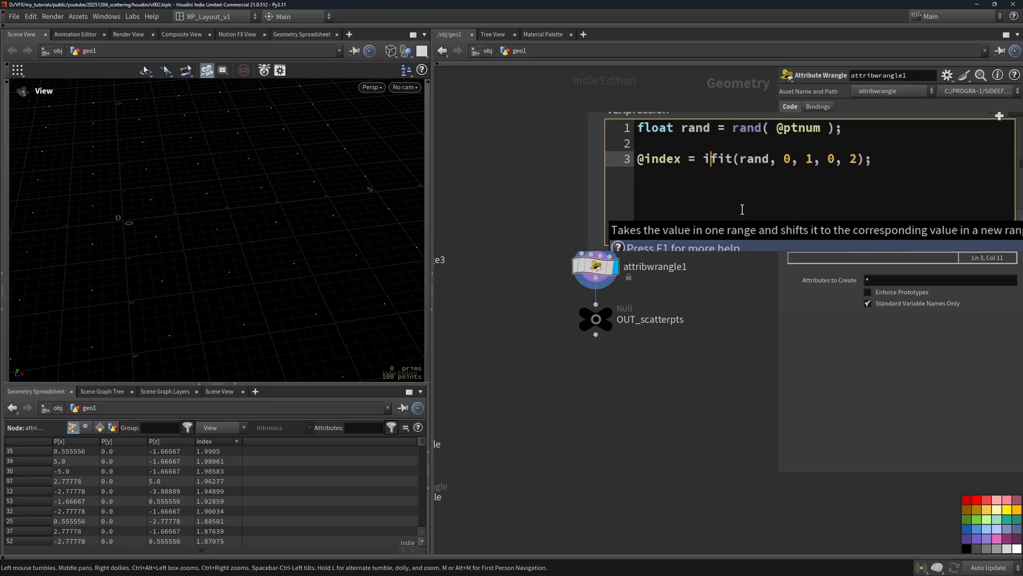
click(897, 159)
text())
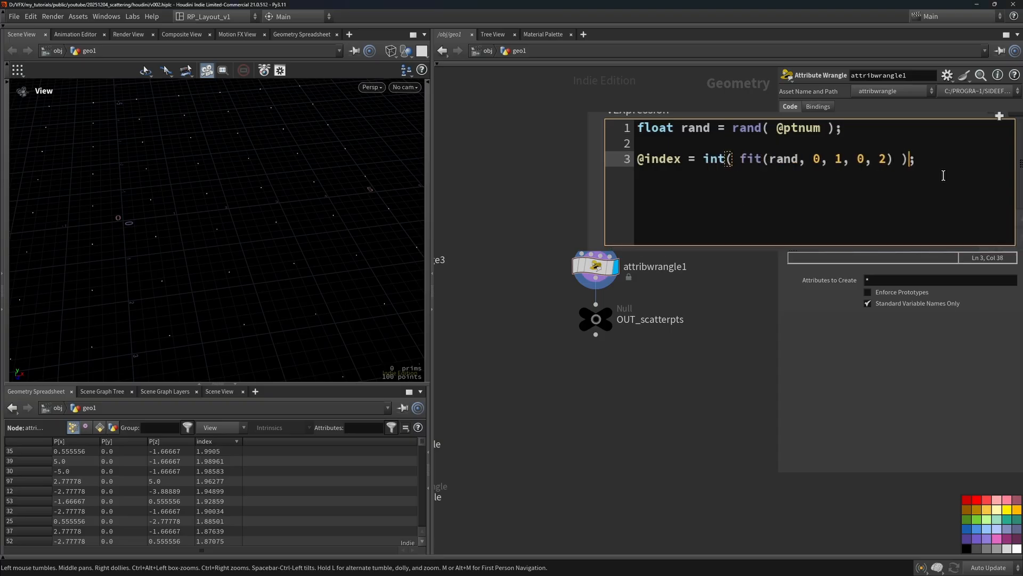
double_click(883, 159)
text(3)
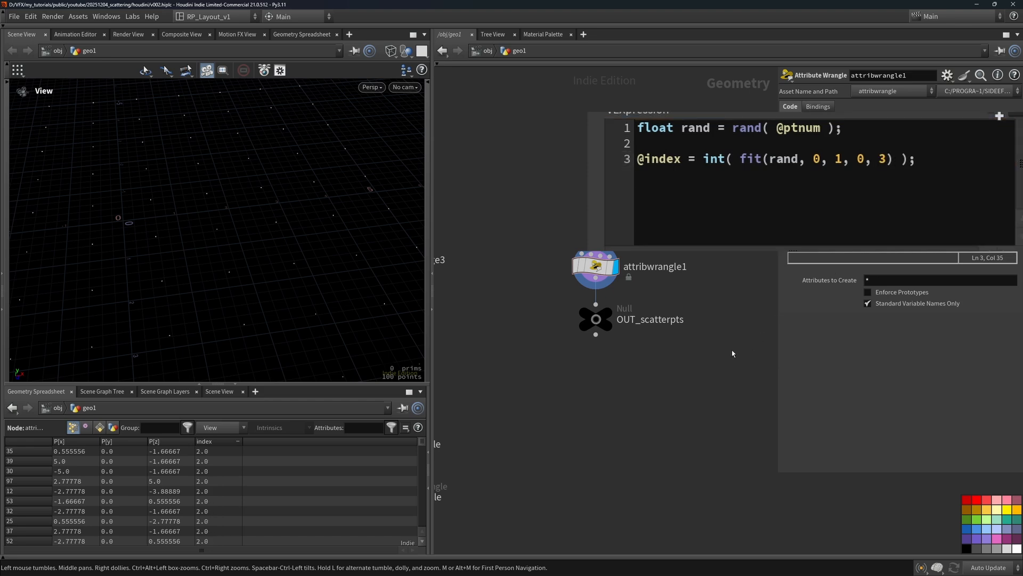
click(222, 442)
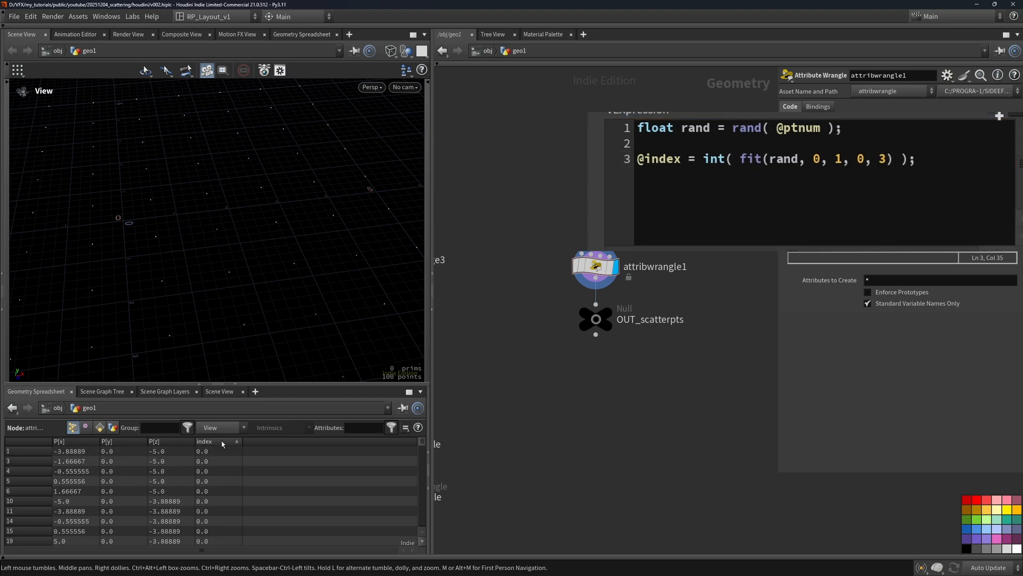
Make index an integer attribute by prefixing it as i@index, and check the sorted values in the spreadsheet
click(639, 160)
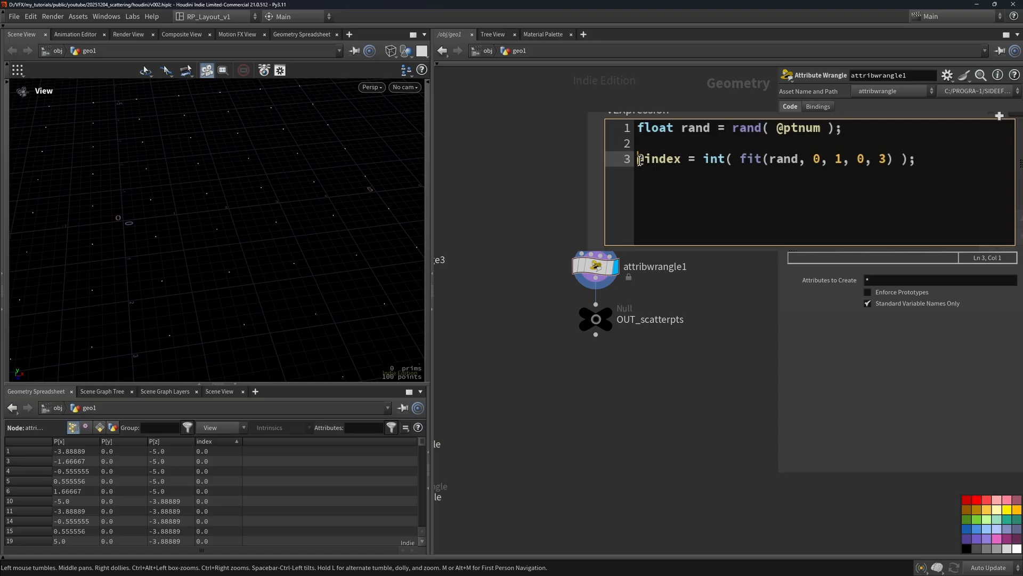
text(i)
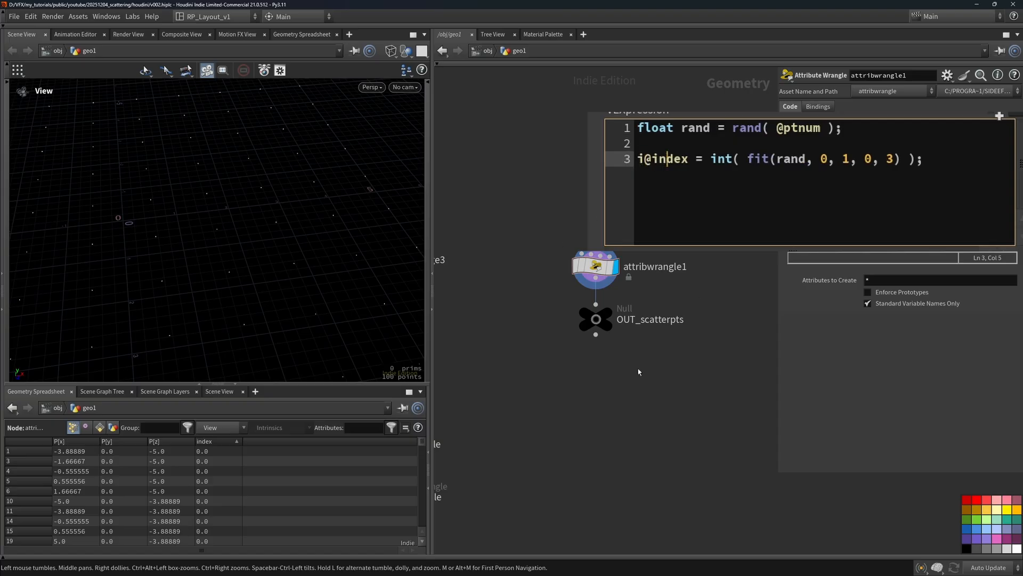
click(210, 443)
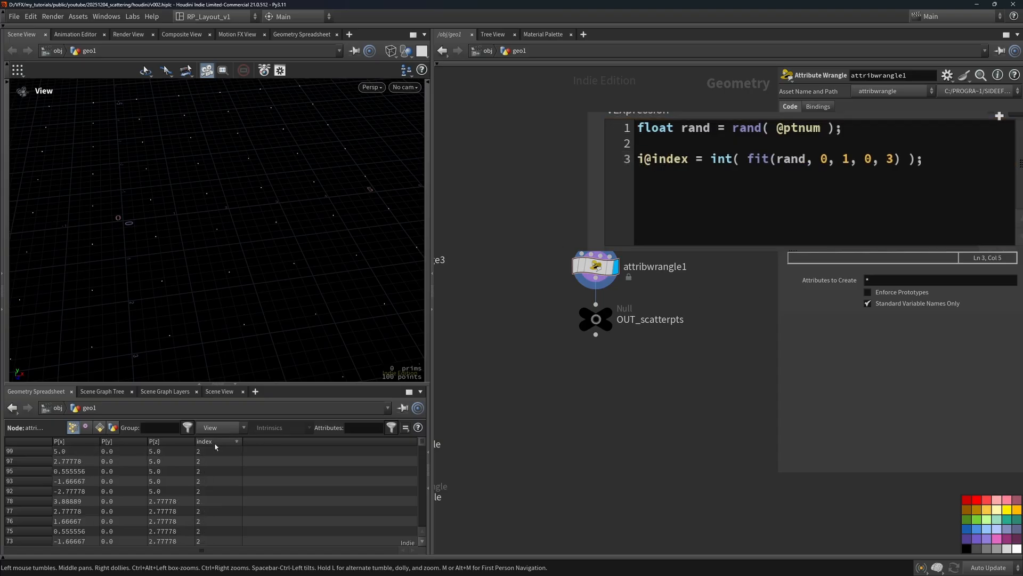
click(215, 443)
key(h)
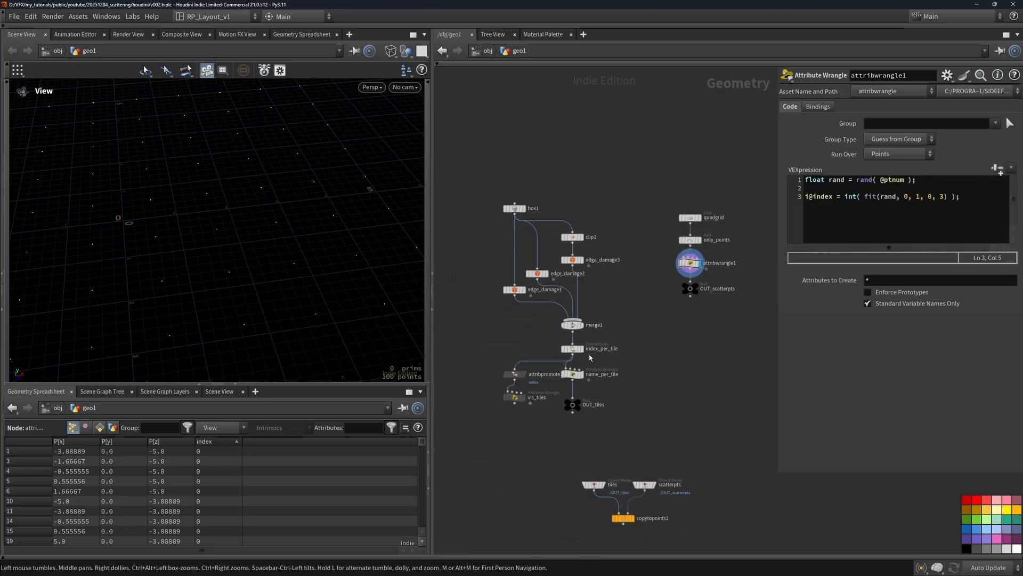
Display the index_per_tile node and examine its primitive index values, sorted from the highest
scroll(605, 384, up, 4)
click(546, 373)
click(546, 320)
click(564, 321)
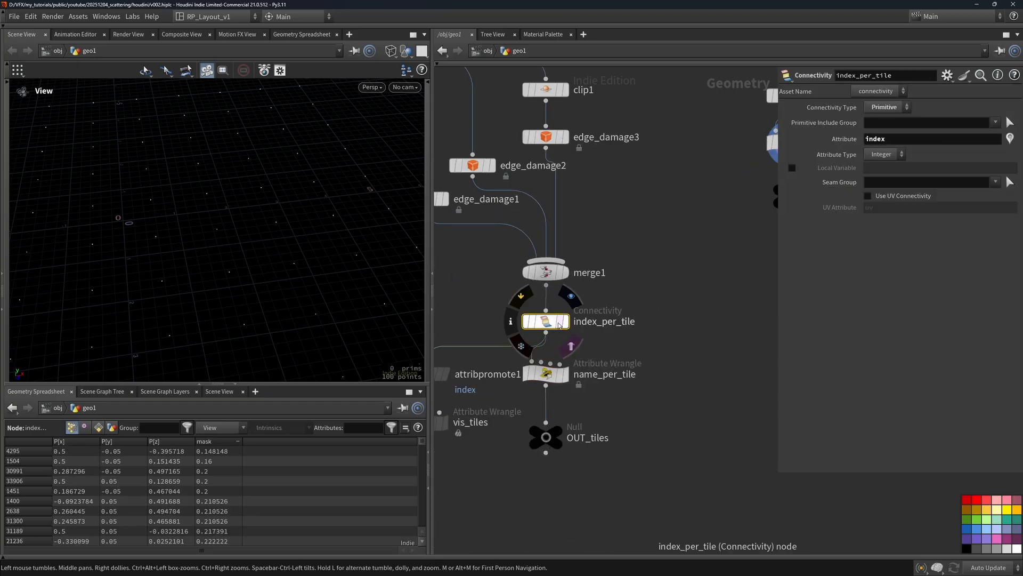
click(102, 428)
click(74, 442)
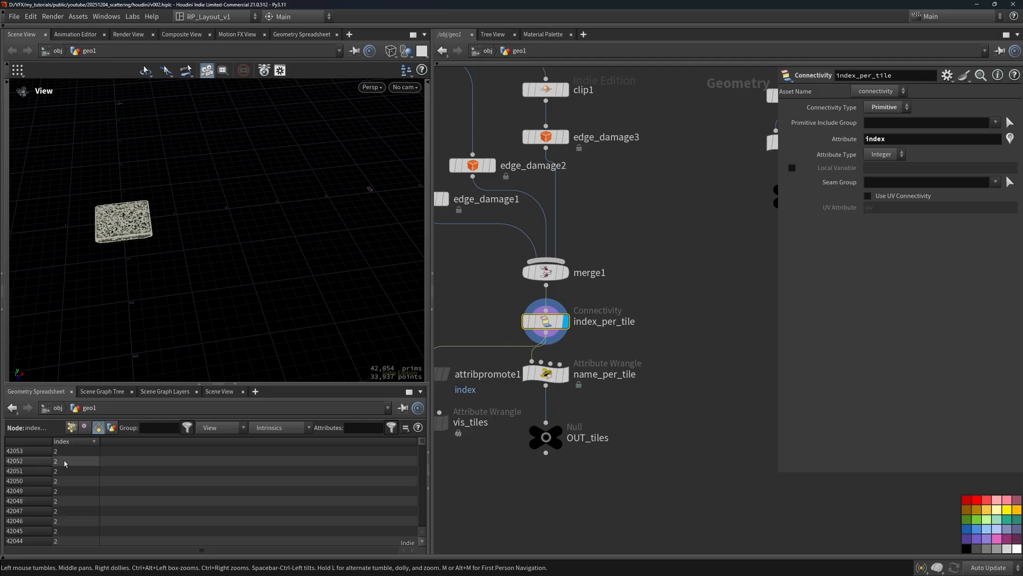
Try replacing int with floor in attribwrangle1's index expression and check the point values in the spreadsheet
middle_drag(660, 187, 457, 298)
click(580, 307)
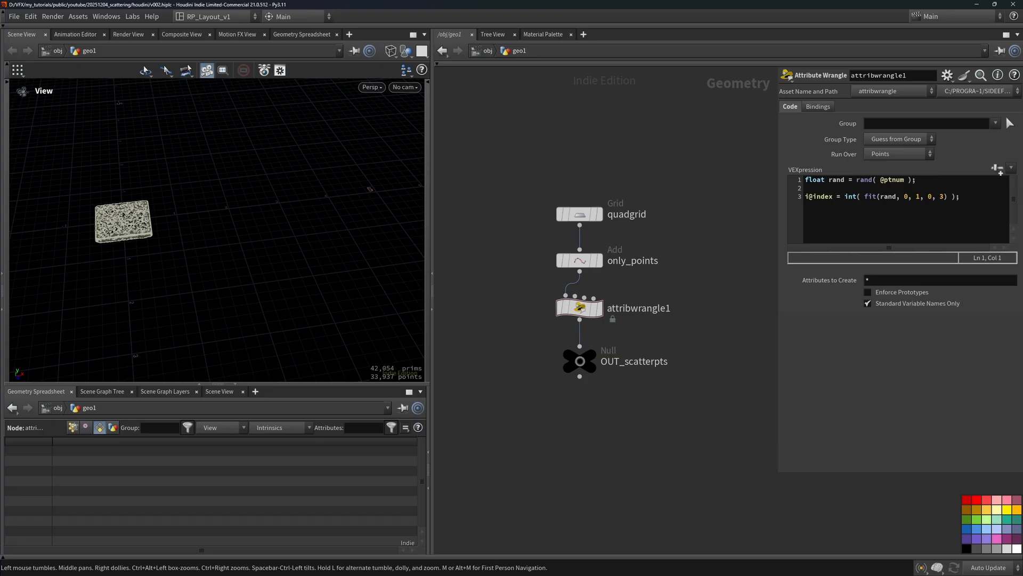
double_click(855, 197)
text(floor)
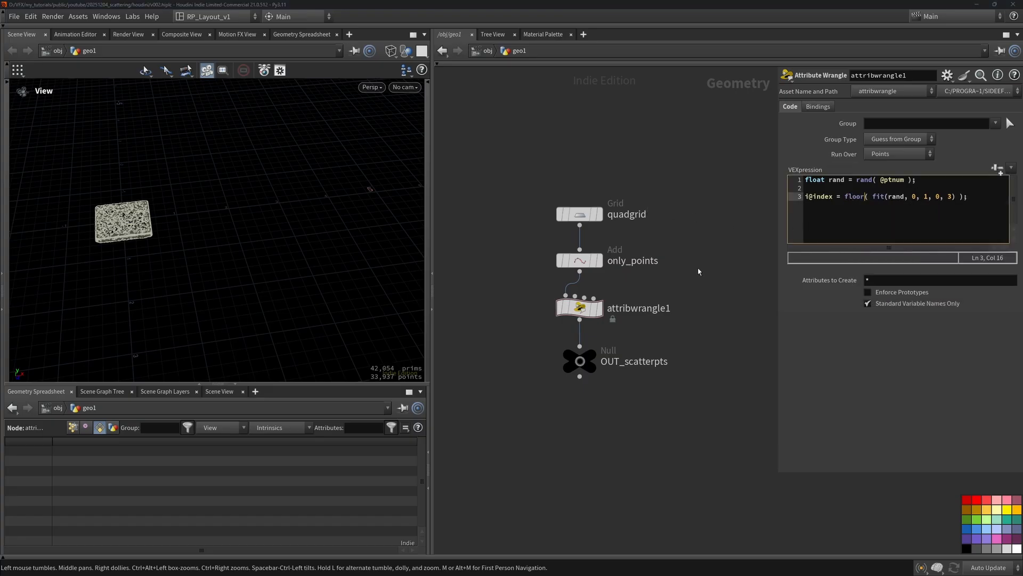
click(575, 306)
click(73, 428)
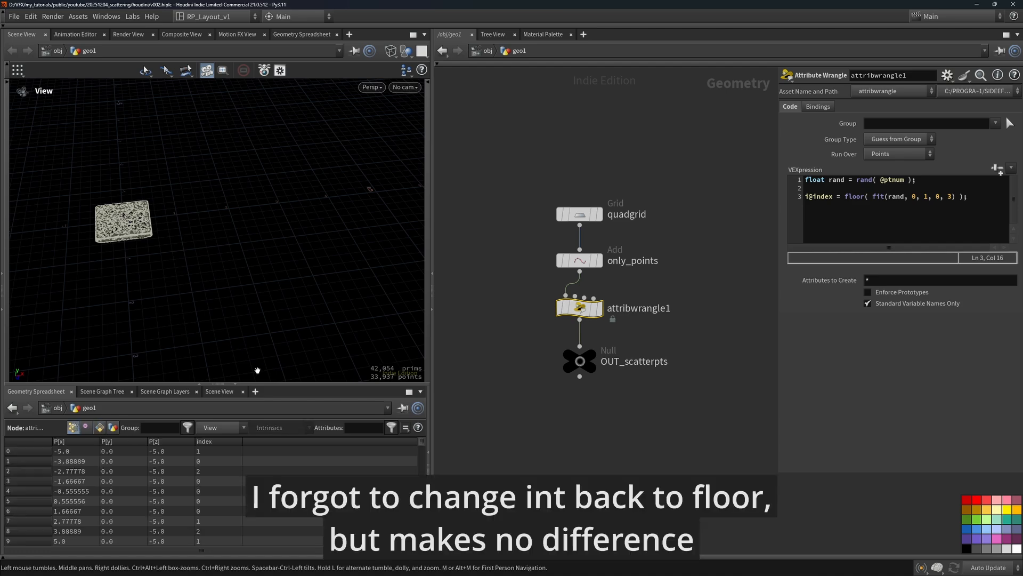
Change floor back to int around the fit expression in the wrangle's index line
drag(231, 265, 170, 244)
middle_drag(171, 244, 279, 290)
drag(279, 290, 309, 288)
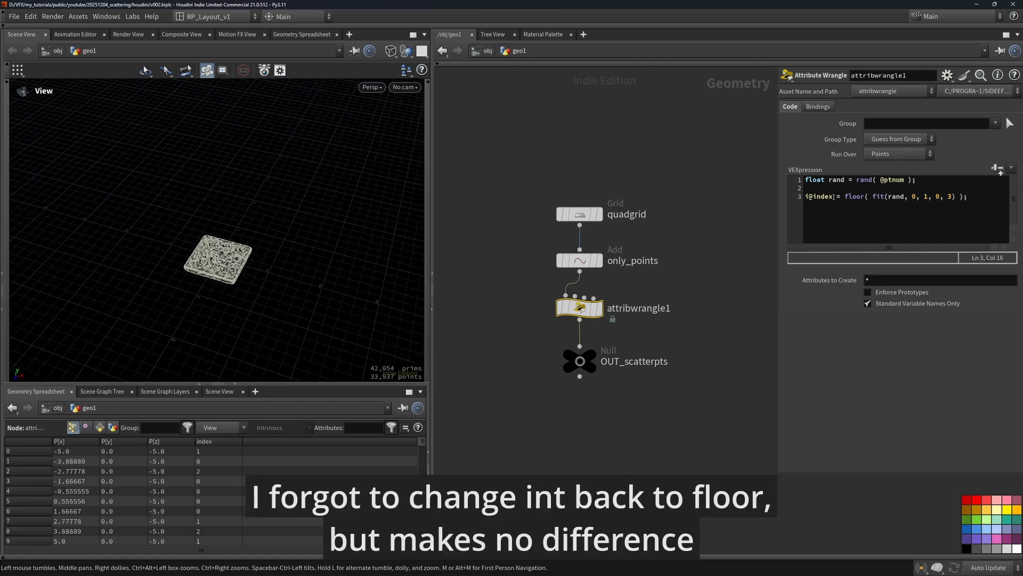
double_click(854, 196)
text(int)
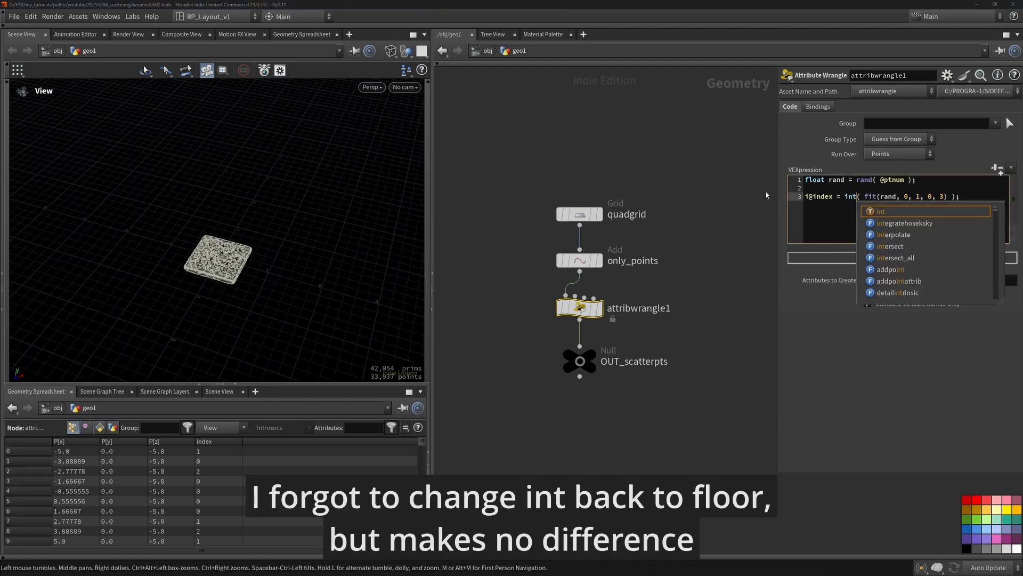
click(845, 196)
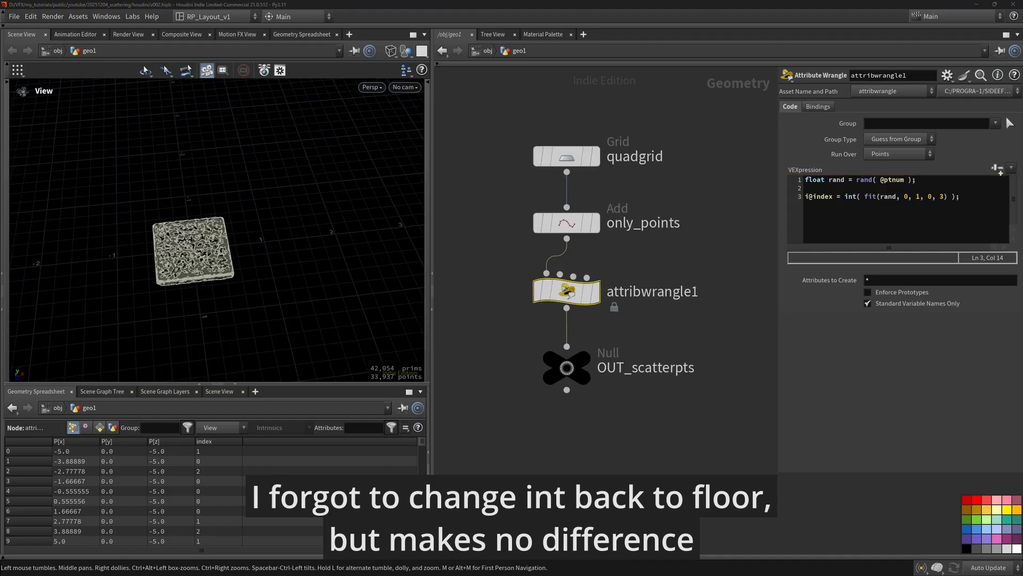
click(881, 196)
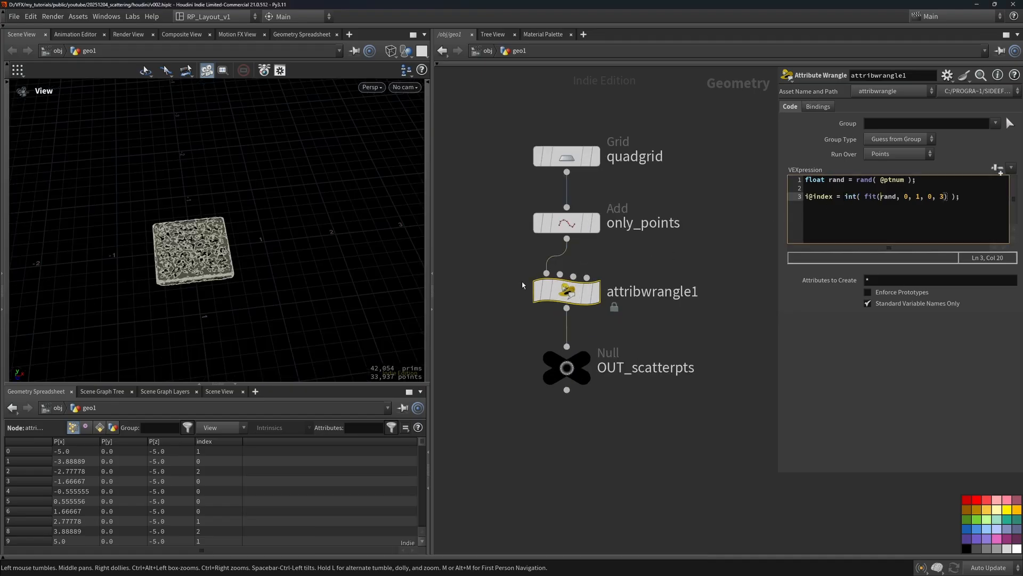
Display attribwrangle1 and add the line "float seed = chf('seed');" above the rand declaration
click(596, 291)
drag(239, 239, 244, 214)
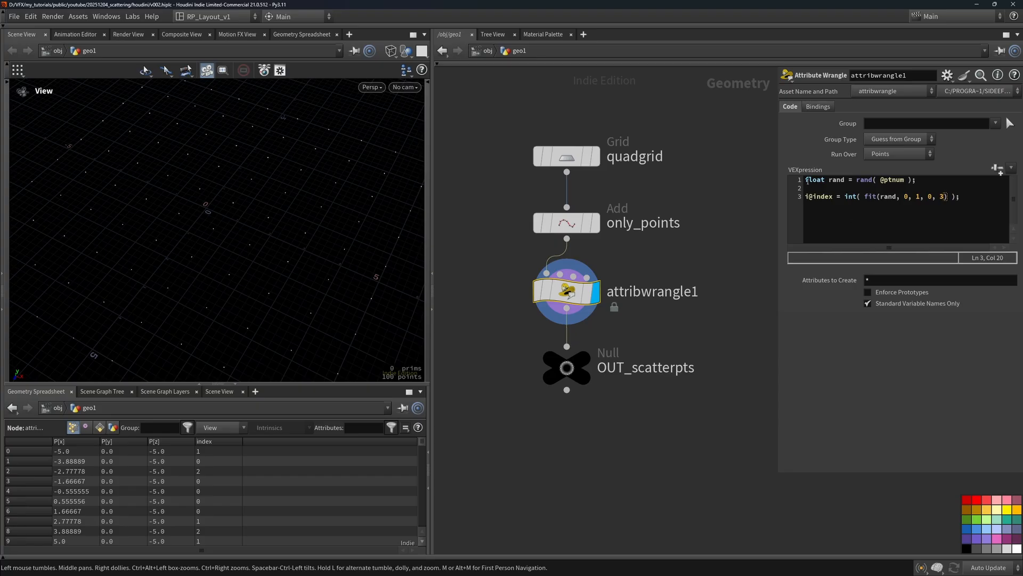
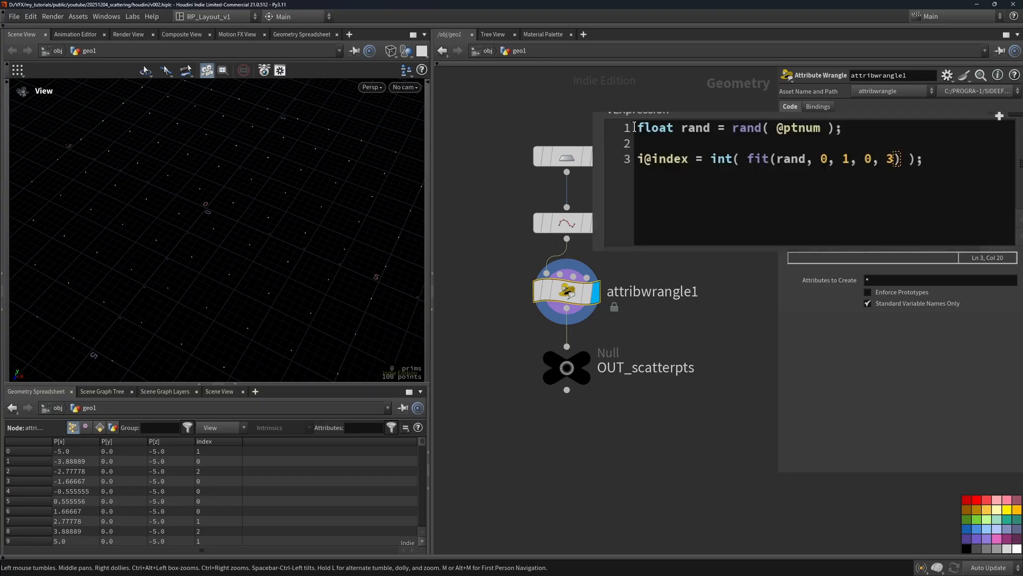
click(808, 180)
key(Return)
key(Up)
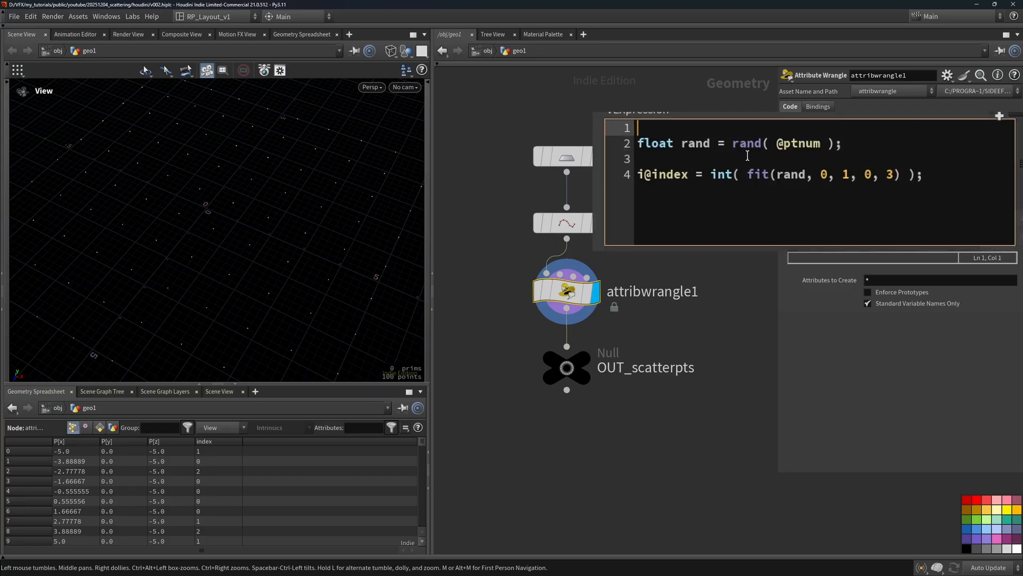
text(float seed )
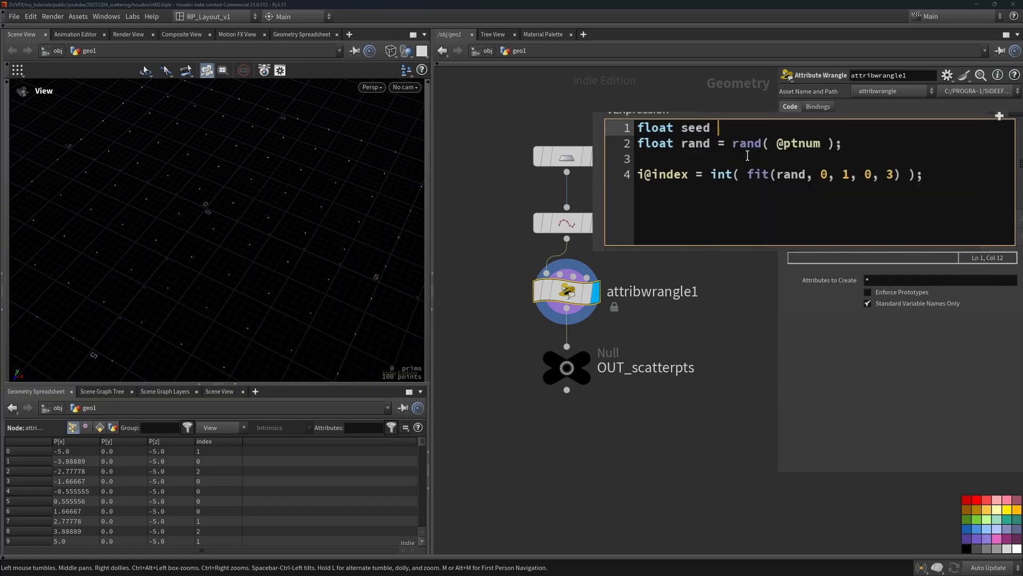
text(= chf()
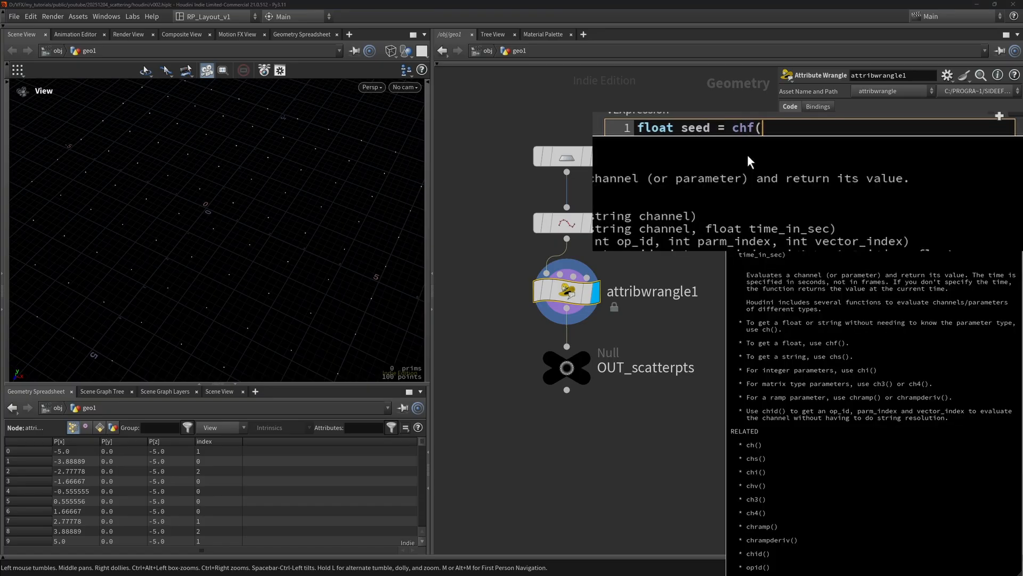
text('seed)
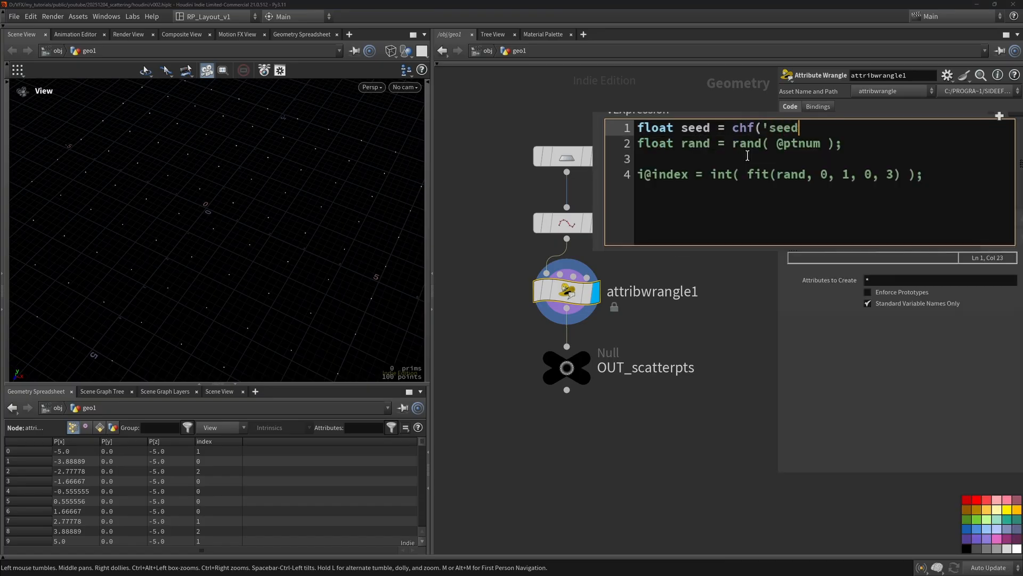
text(');)
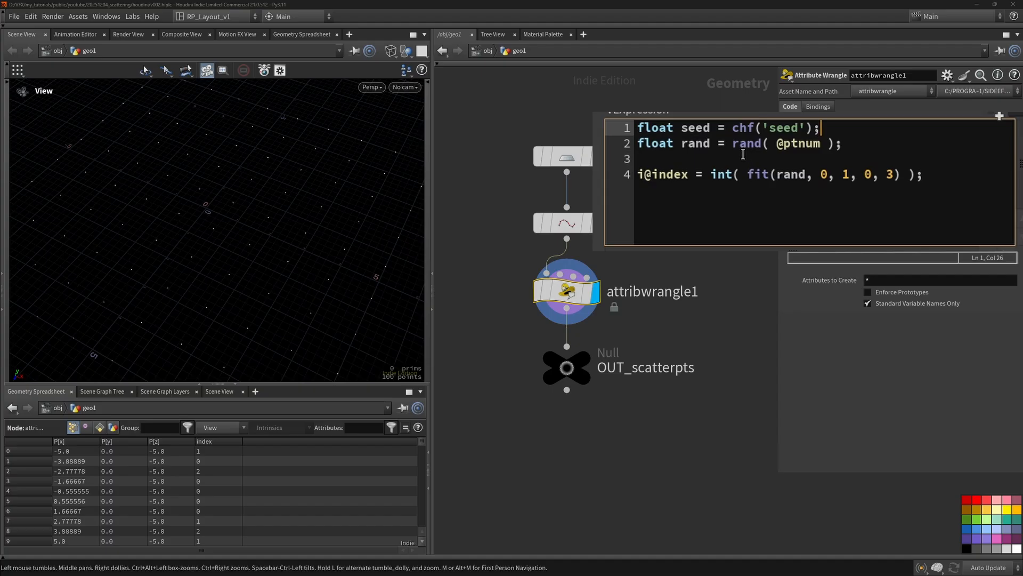
Add "int varnum = chi('number_of_variants');" above the index line and generate the Seed and Number Of Variants parameters from the code
click(743, 154)
key(Return)
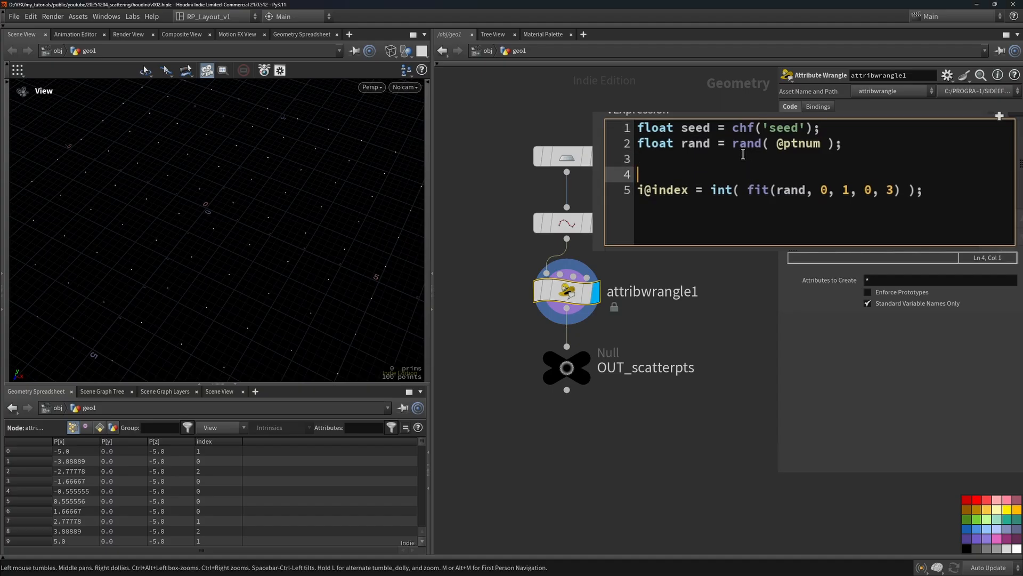
text(int varnum)
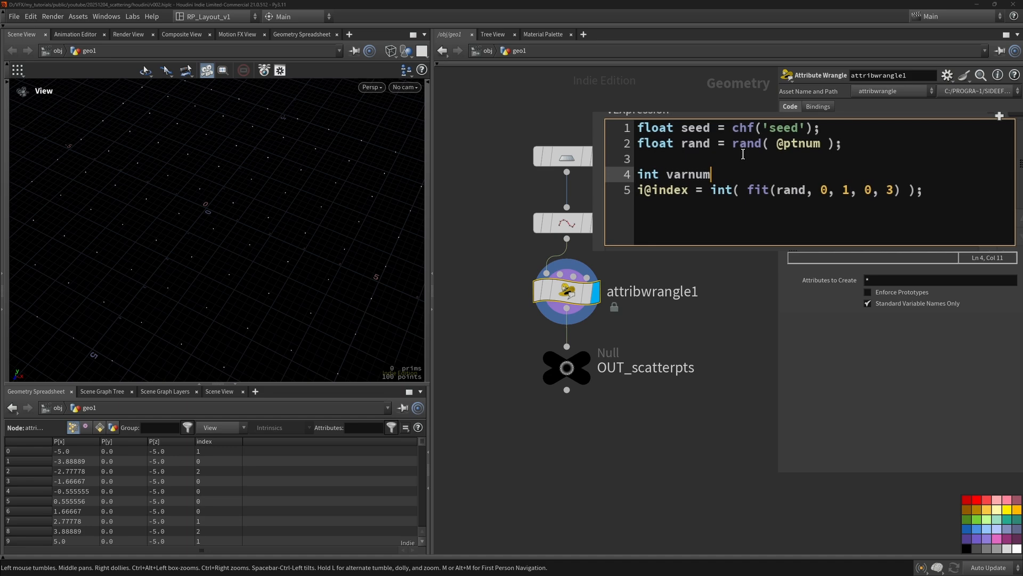
text( = chi)
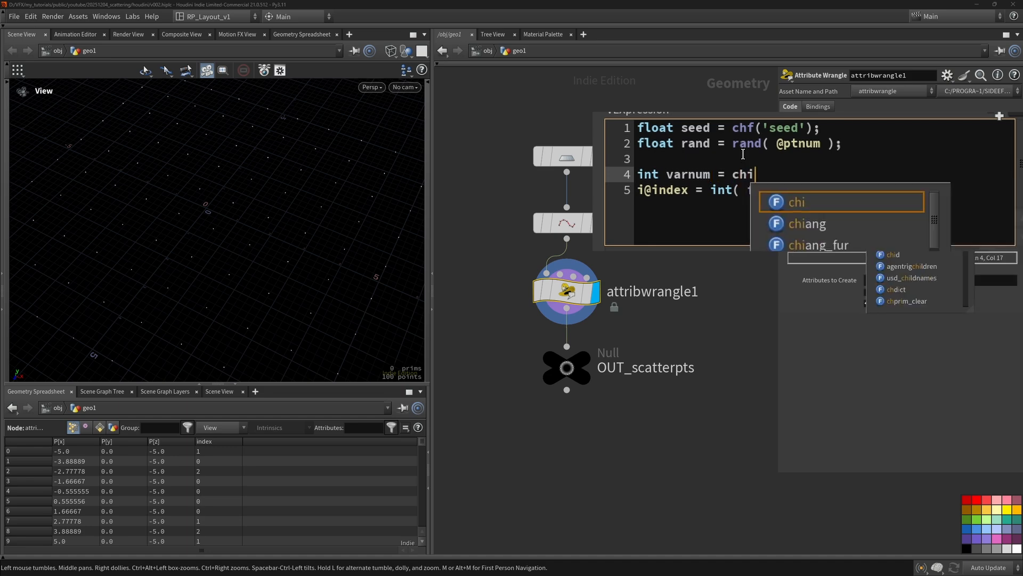
text((')
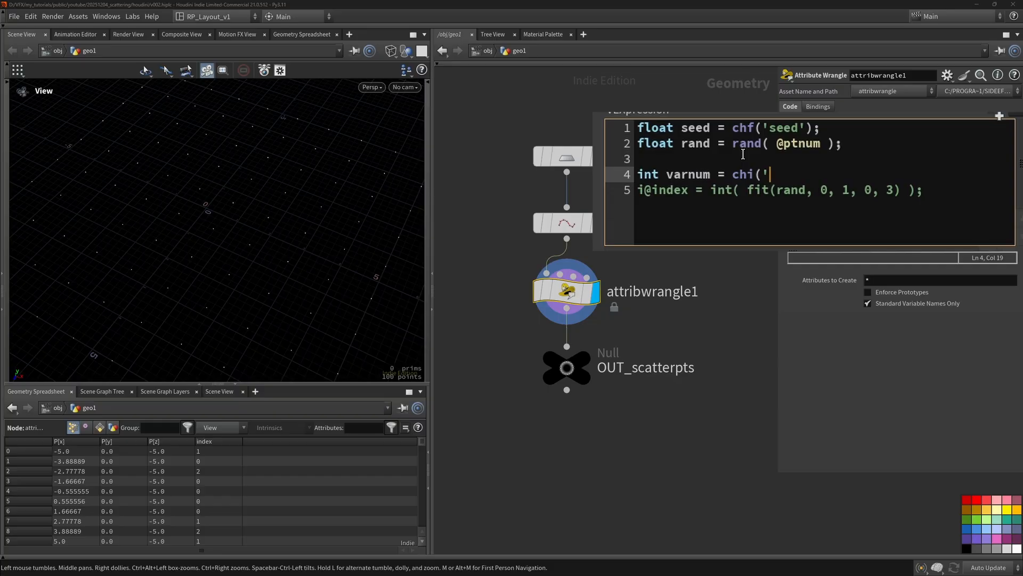
text(number_of_variants)
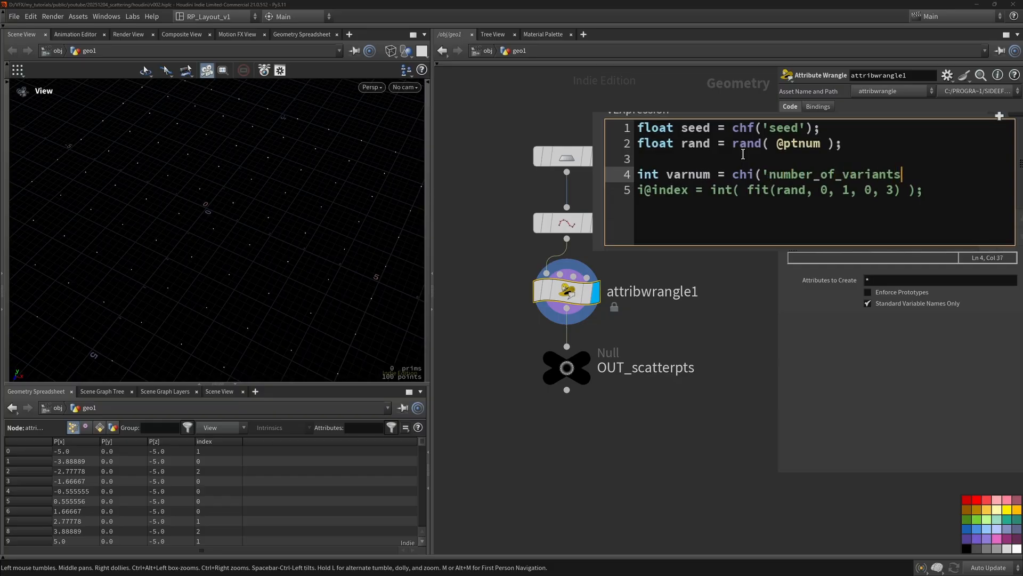
text(');)
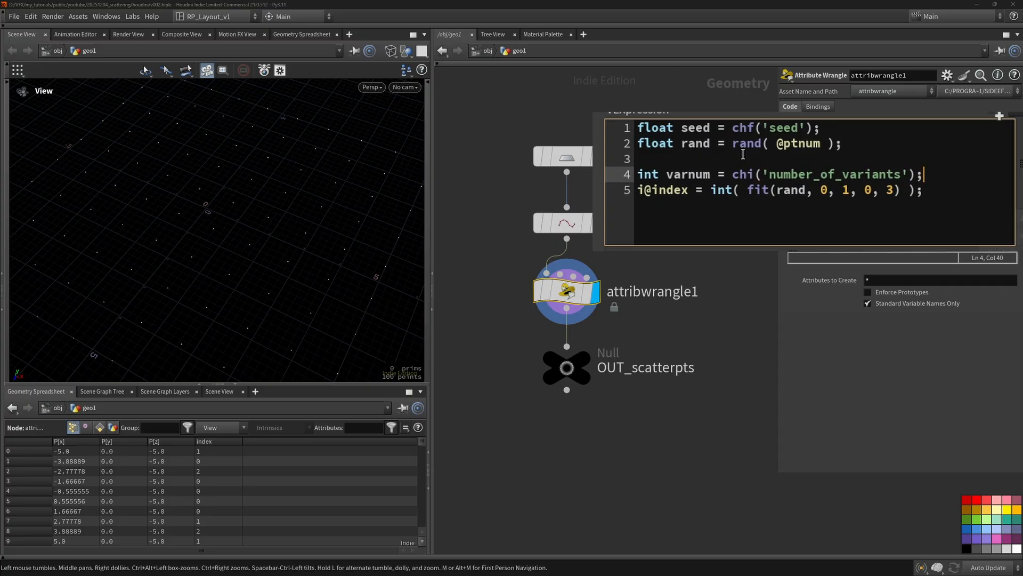
click(998, 168)
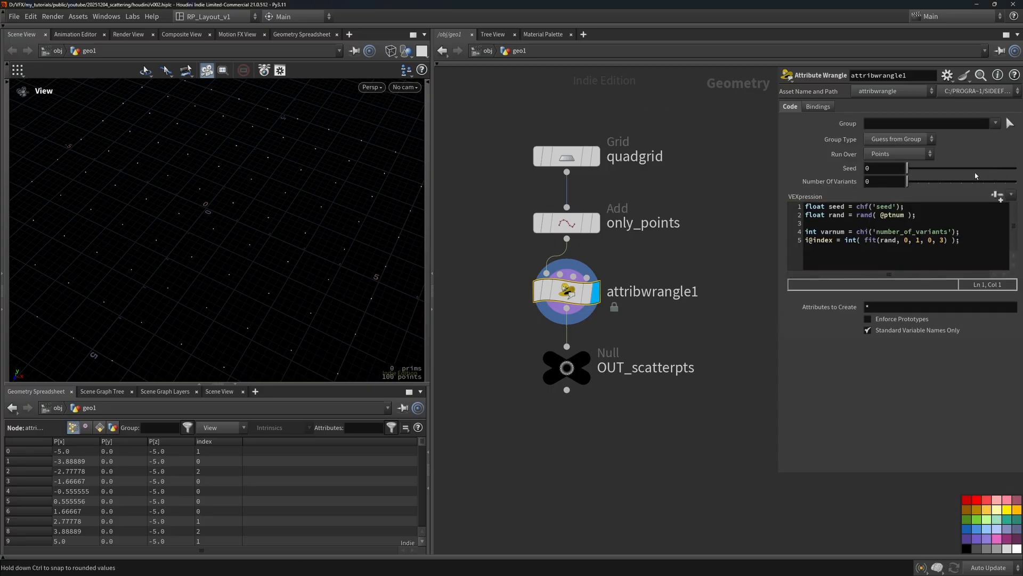
drag(264, 191, 288, 209)
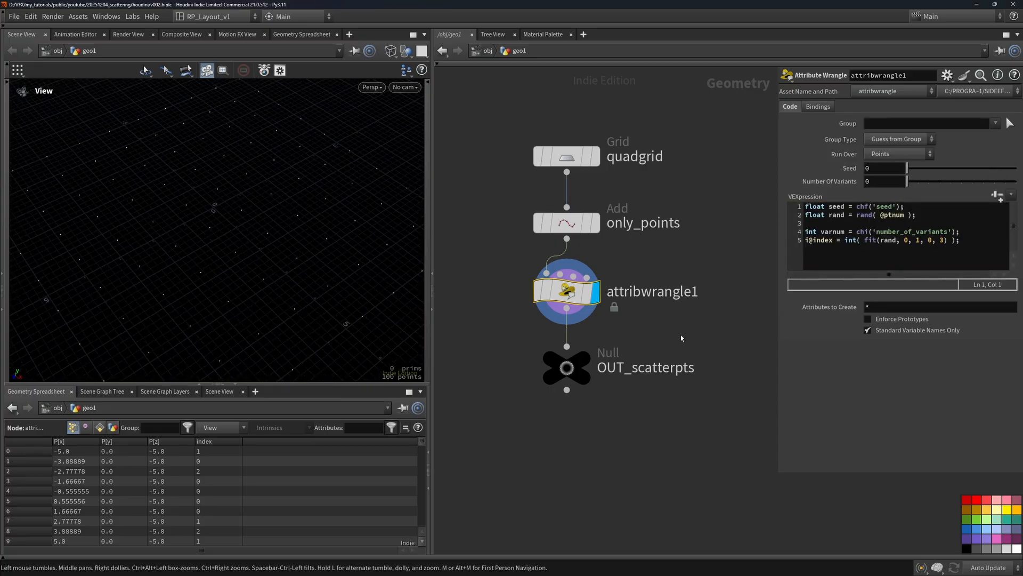
Replace the maximum 3 in the fit expression with varnum and sort the points by index to check the values
scroll(681, 337, down, 5)
scroll(607, 233, up, 3)
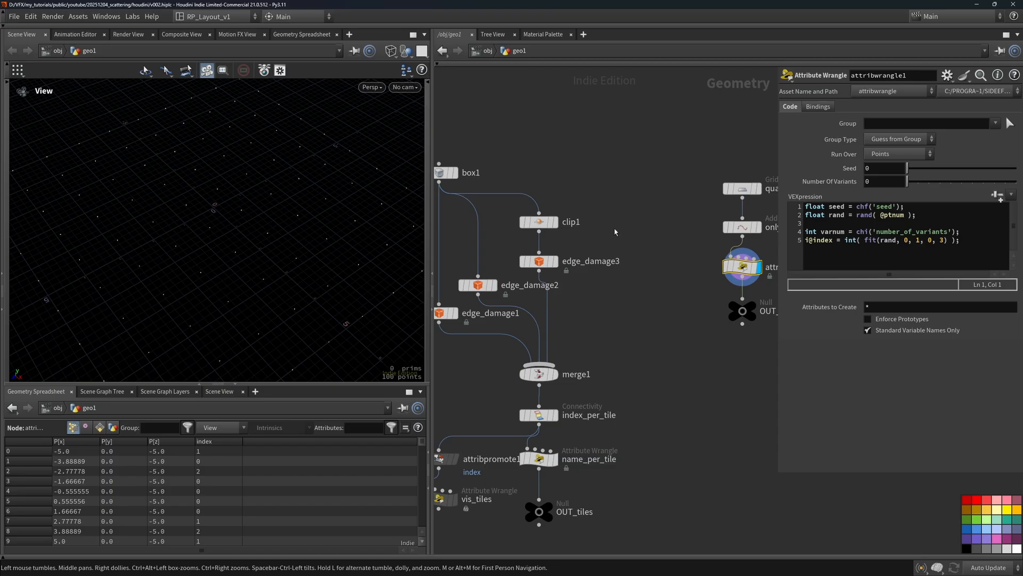
key(f)
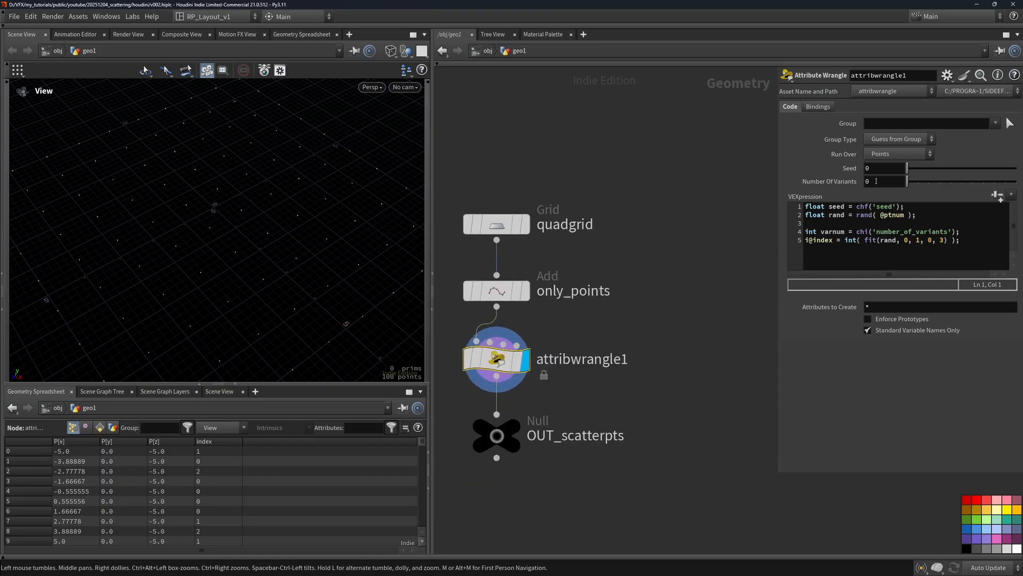
double_click(833, 232)
key(ctrl+c)
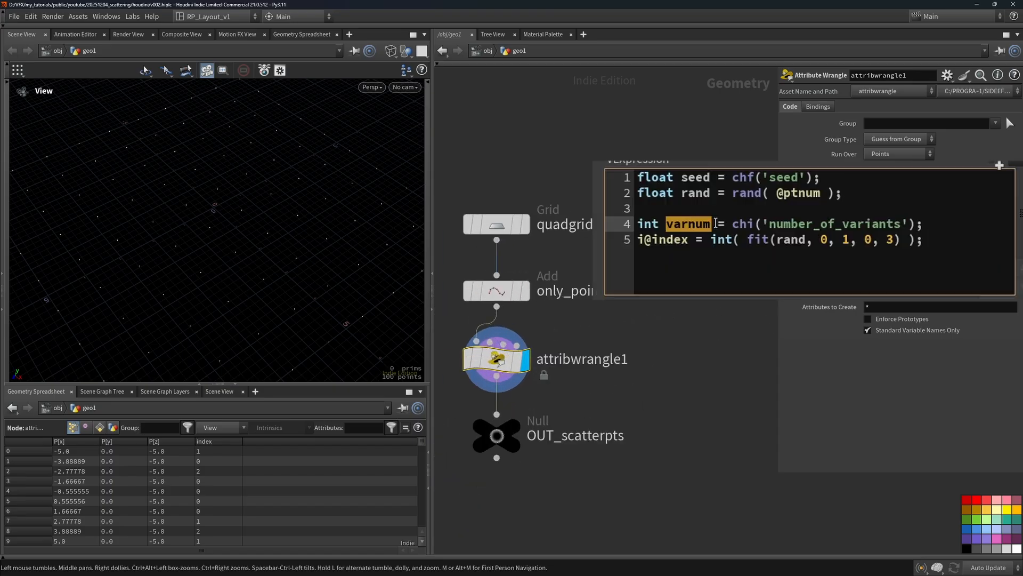
double_click(892, 240)
key(ctrl+v)
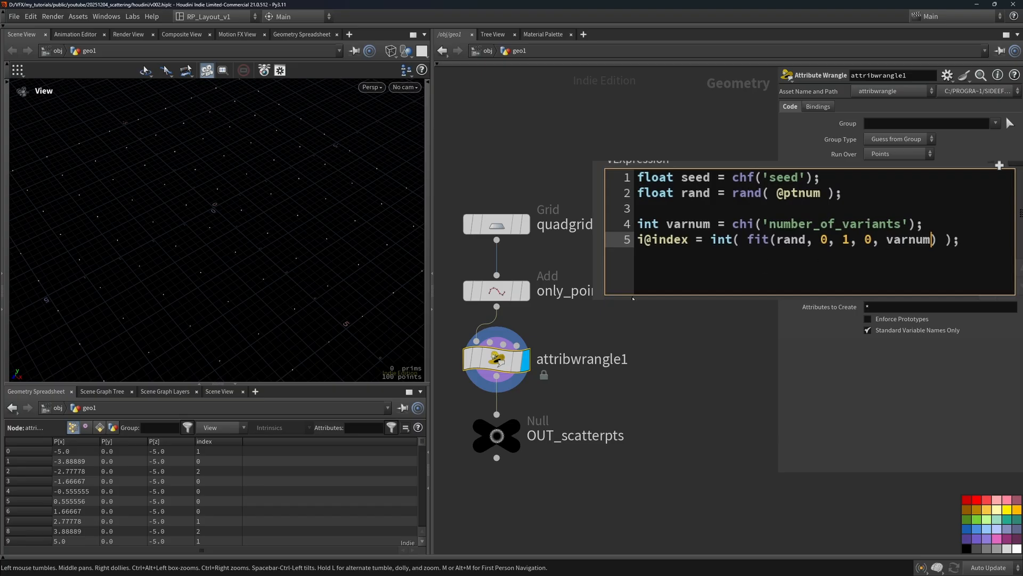
click(651, 328)
click(235, 442)
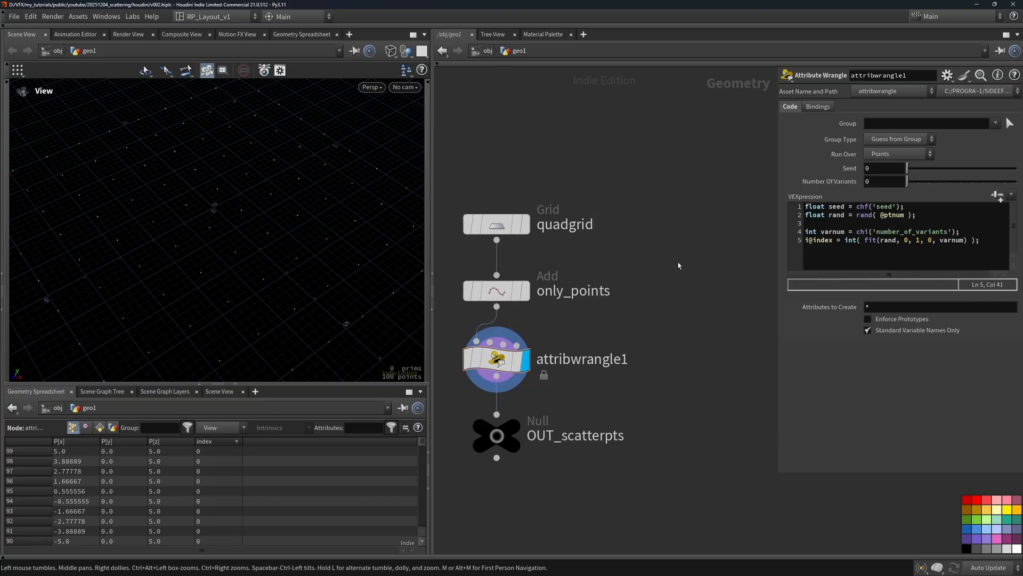
Set Number Of Variants to 3 and check the lowest and highest index values in the spreadsheet
middle_drag(698, 266, 709, 263)
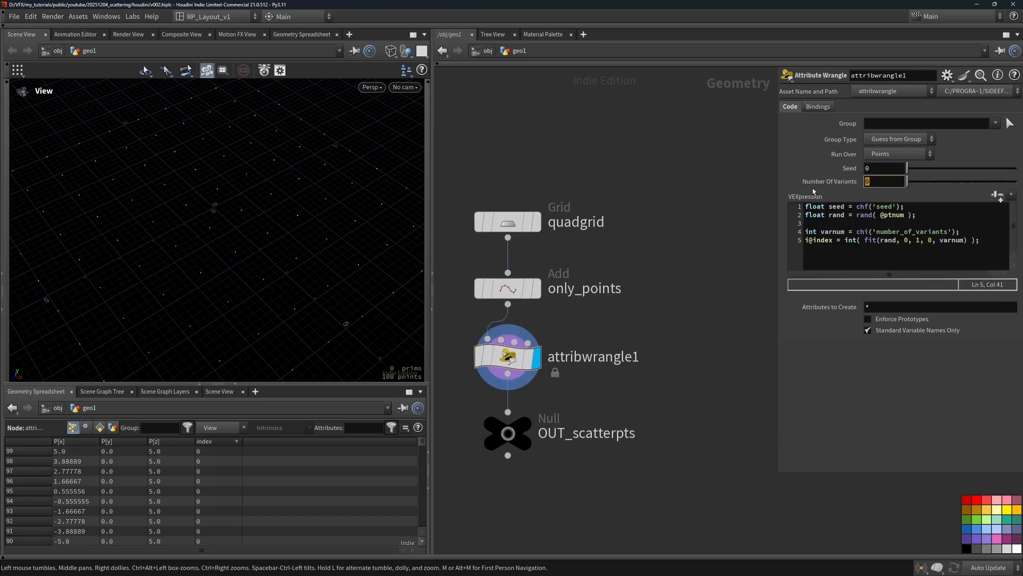
key(Return)
click(213, 442)
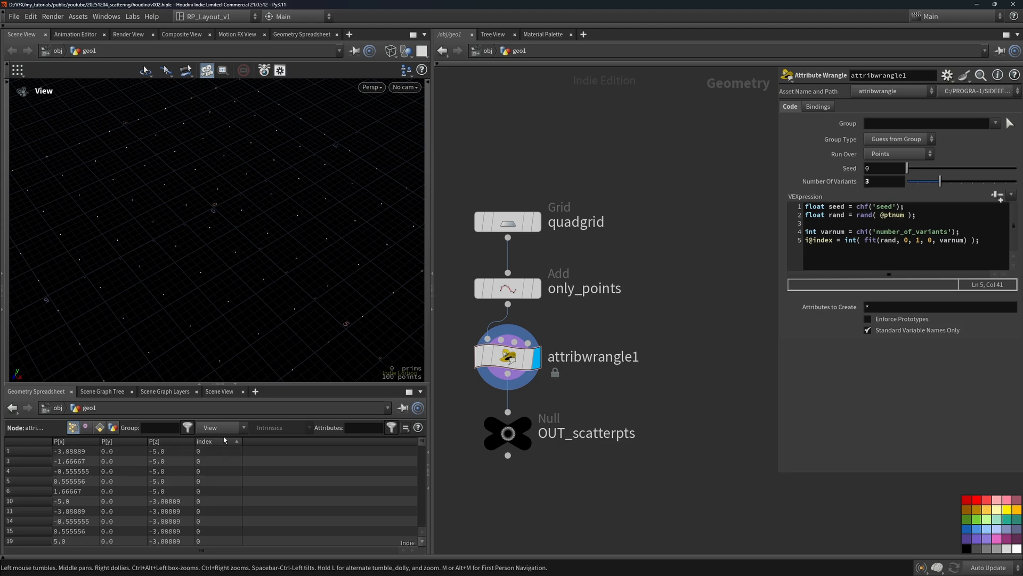
click(219, 442)
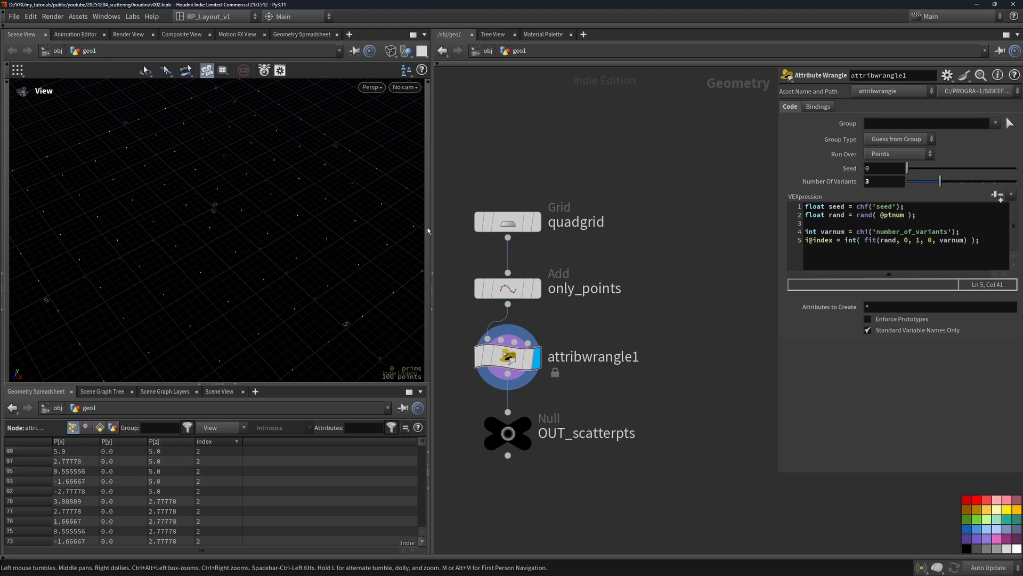
middle_drag(618, 265, 632, 266)
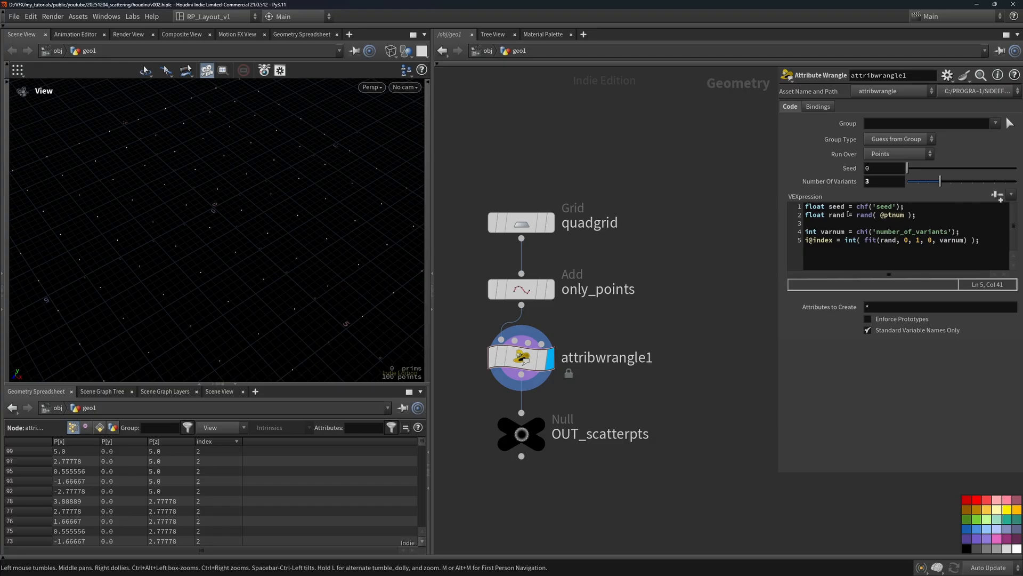
click(823, 214)
middle_drag(660, 308, 686, 272)
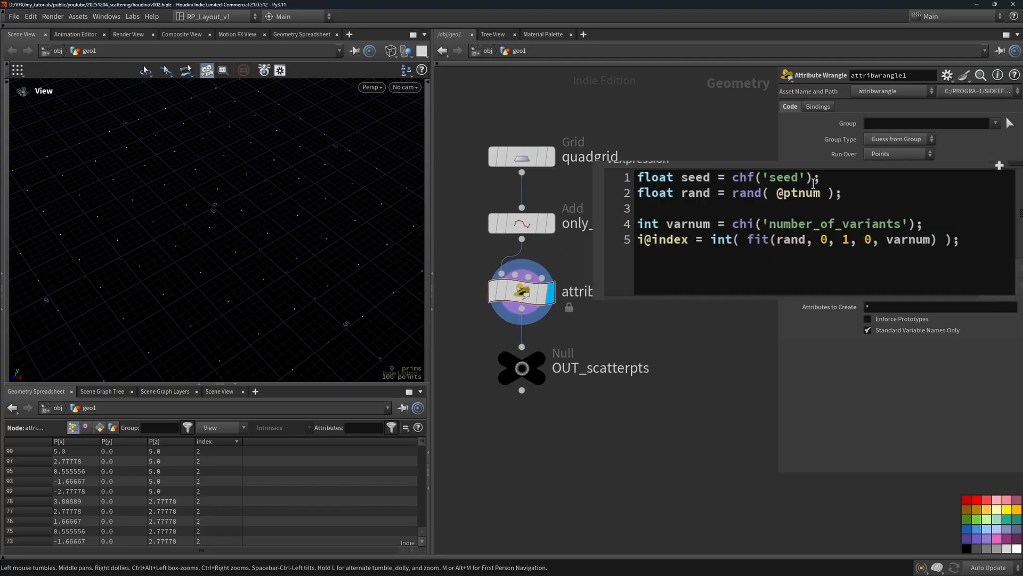
click(817, 193)
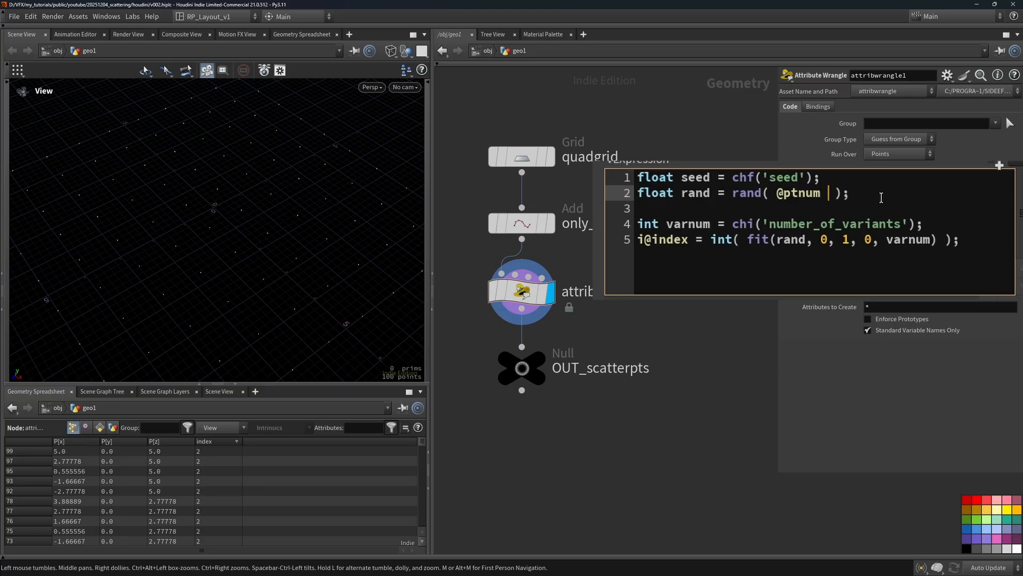
text(+ seed)
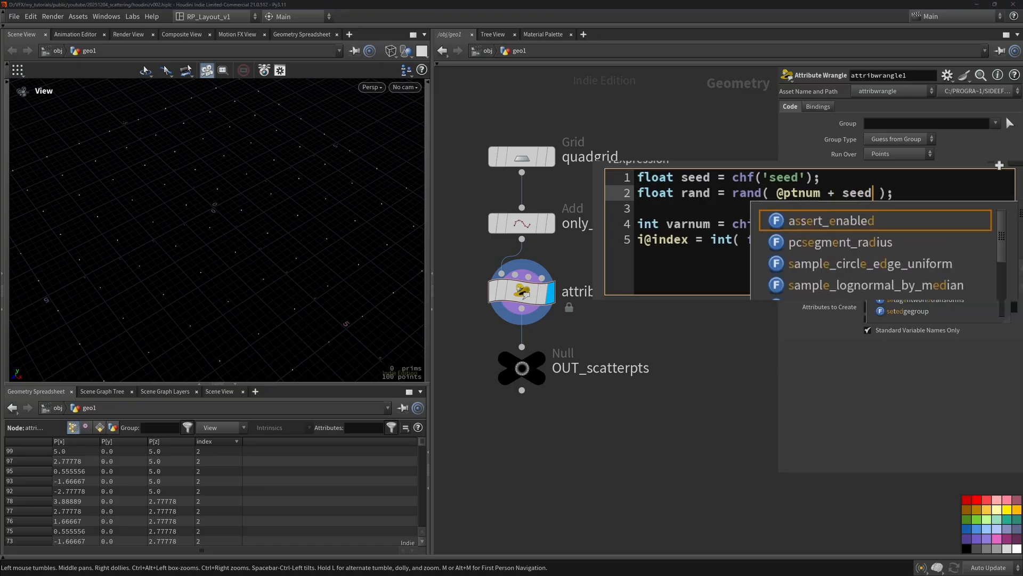
key(Escape)
click(999, 165)
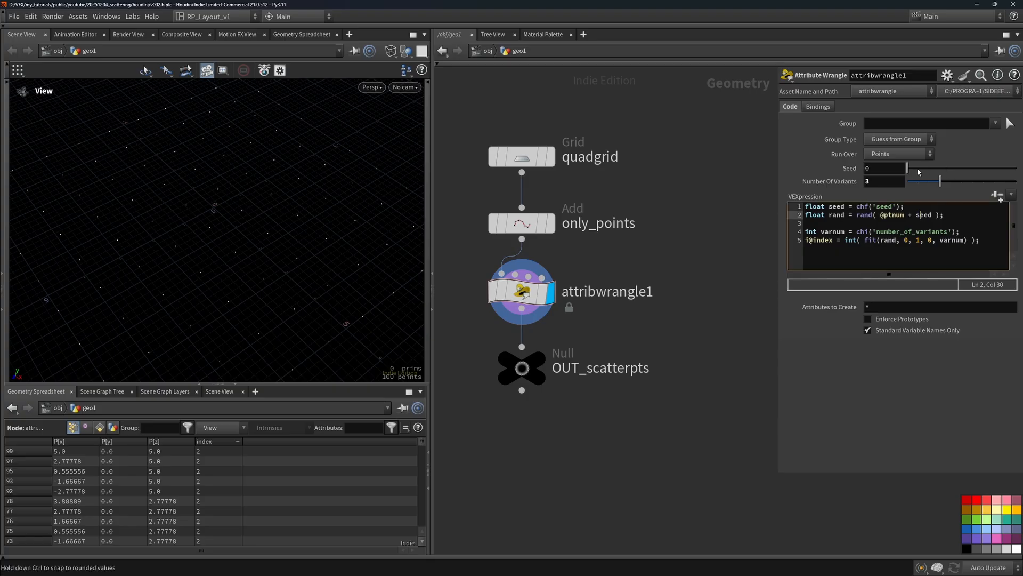
drag(910, 171, 938, 171)
Branch a Color node off attribwrangle1's output beside OUT_scatterpts and rename it vis_index
middle_drag(634, 347, 590, 322)
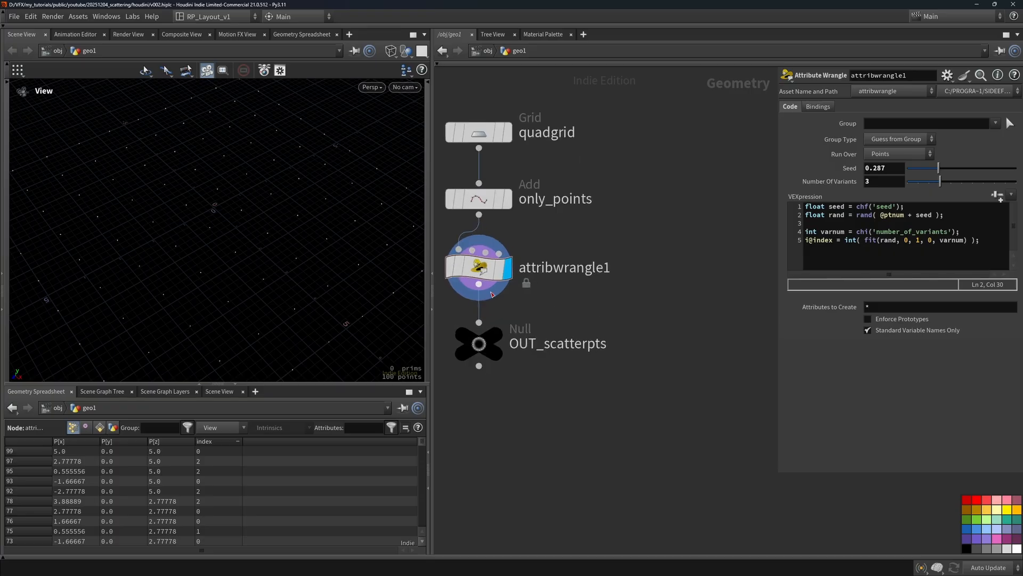
drag(479, 295, 665, 344)
text(color)
key(Return)
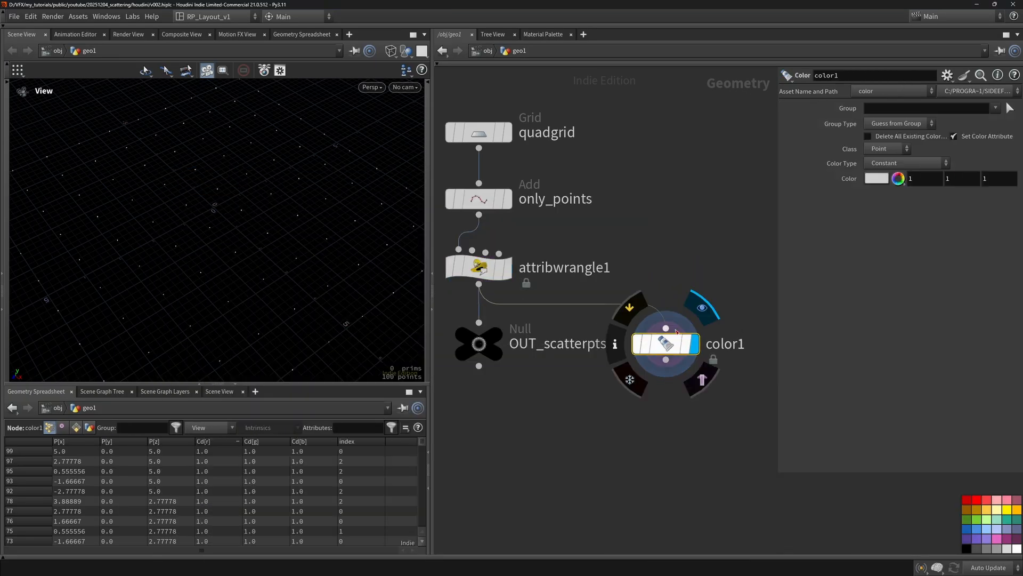
click(977, 549)
double_click(726, 347)
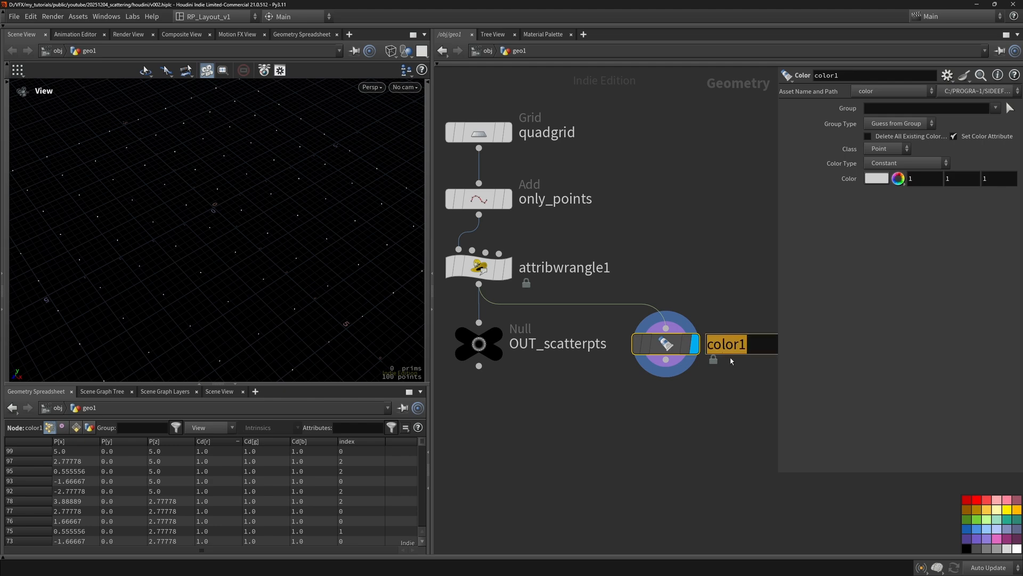
text(vis_index)
key(Return)
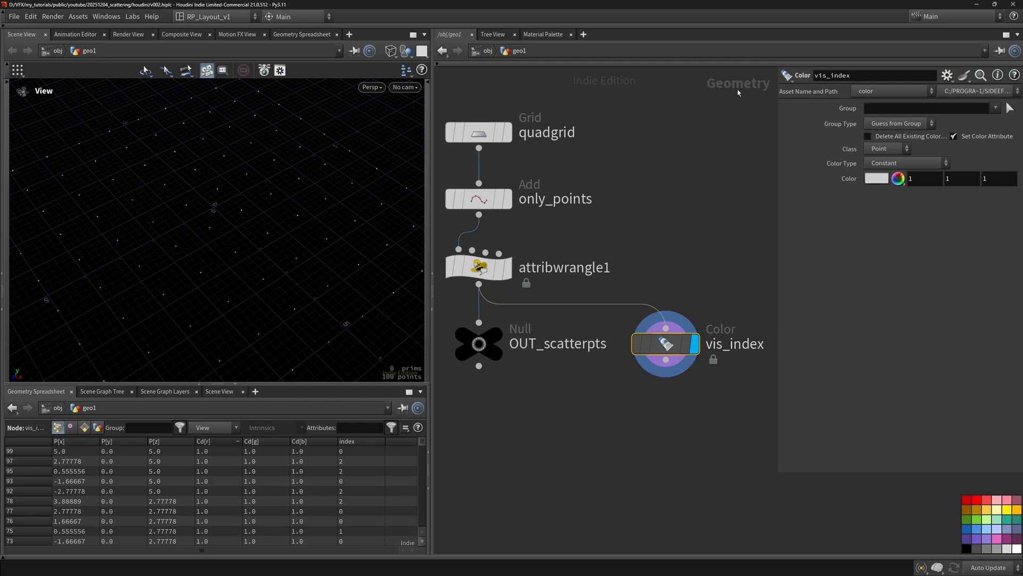
Set vis_index's Color Type to Random from Attribute using the index attribute, and inspect the coloured points
click(905, 163)
click(899, 223)
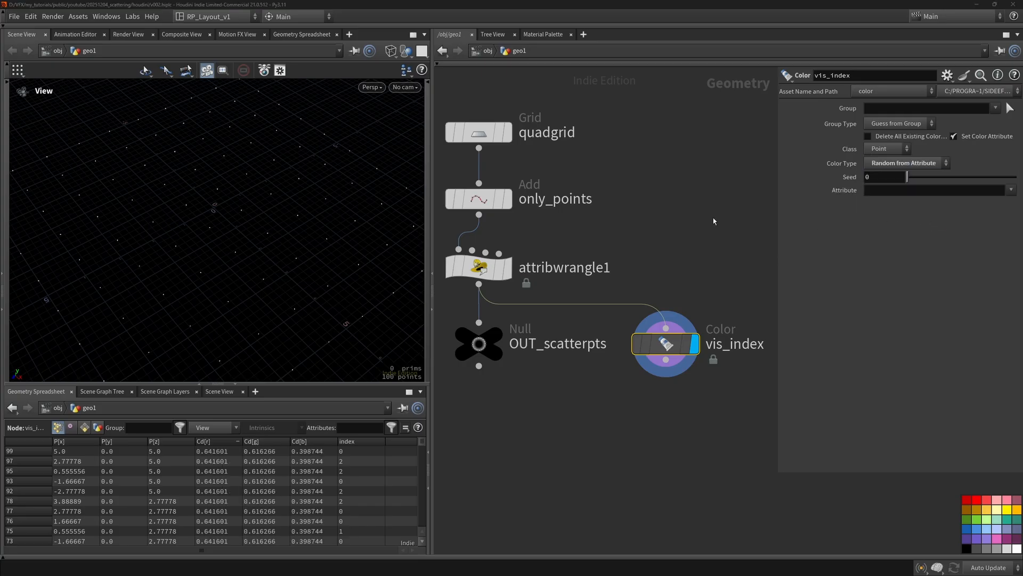
click(1011, 190)
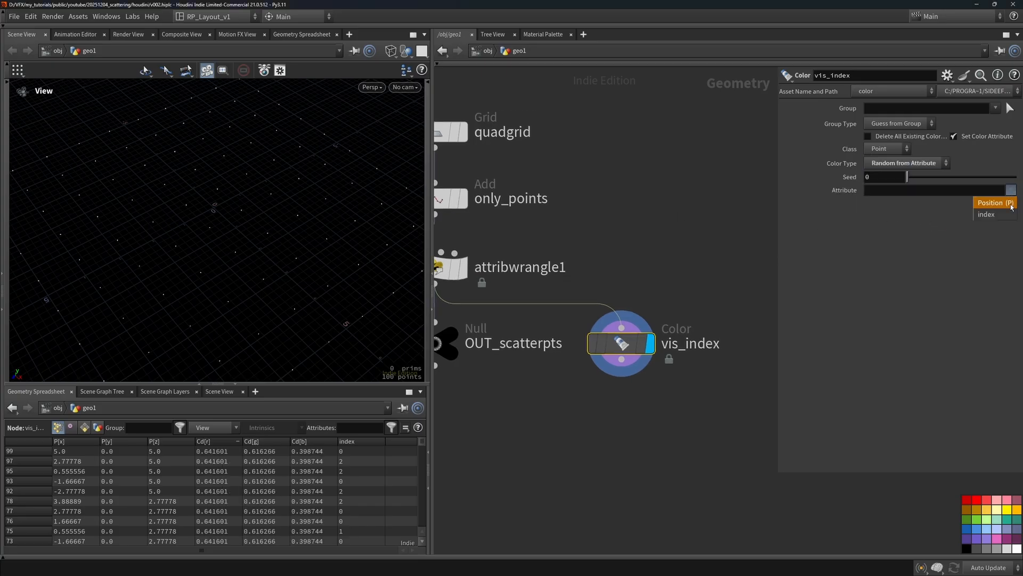
click(987, 214)
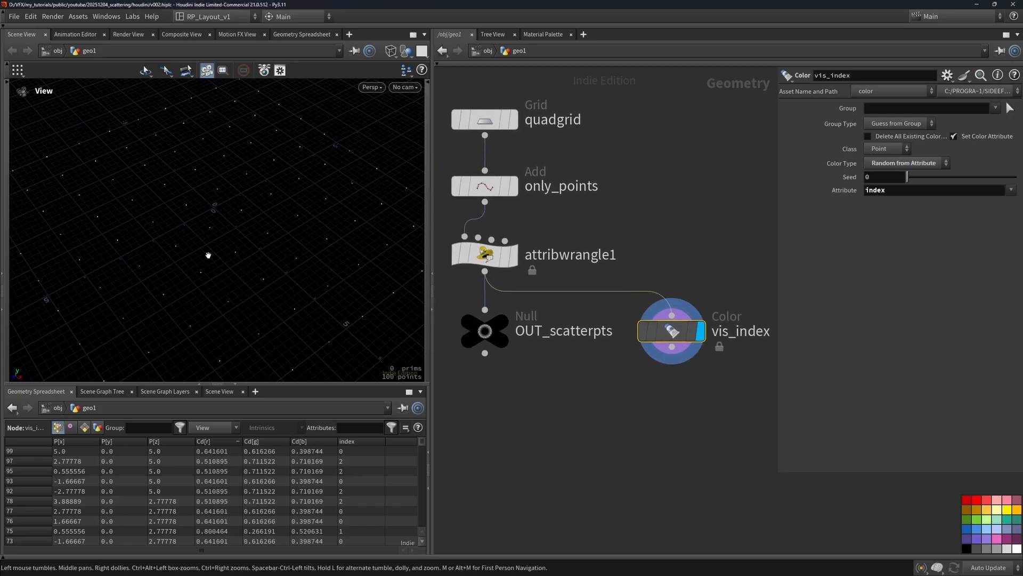
drag(208, 256, 168, 160)
drag(296, 198, 259, 183)
middle_drag(589, 242, 612, 238)
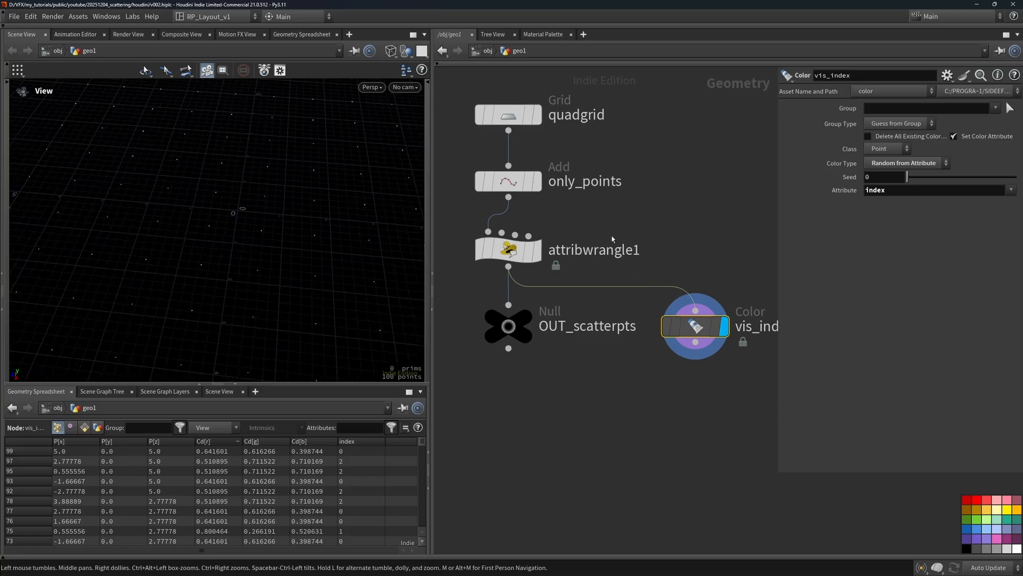
Select attribwrangle1 and set its Seed back to 0
click(536, 253)
drag(941, 168, 905, 176)
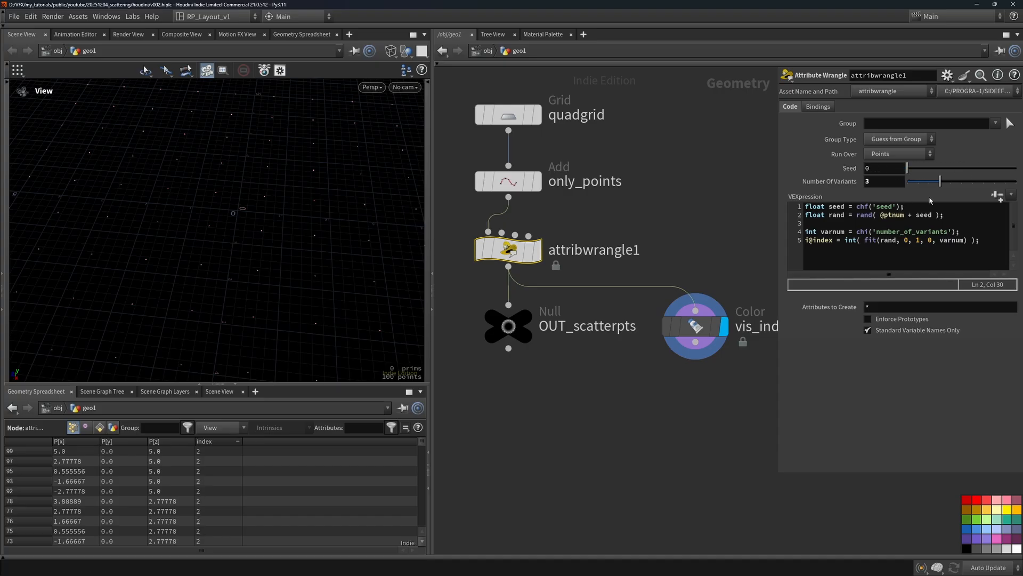
middle_drag(615, 219, 588, 217)
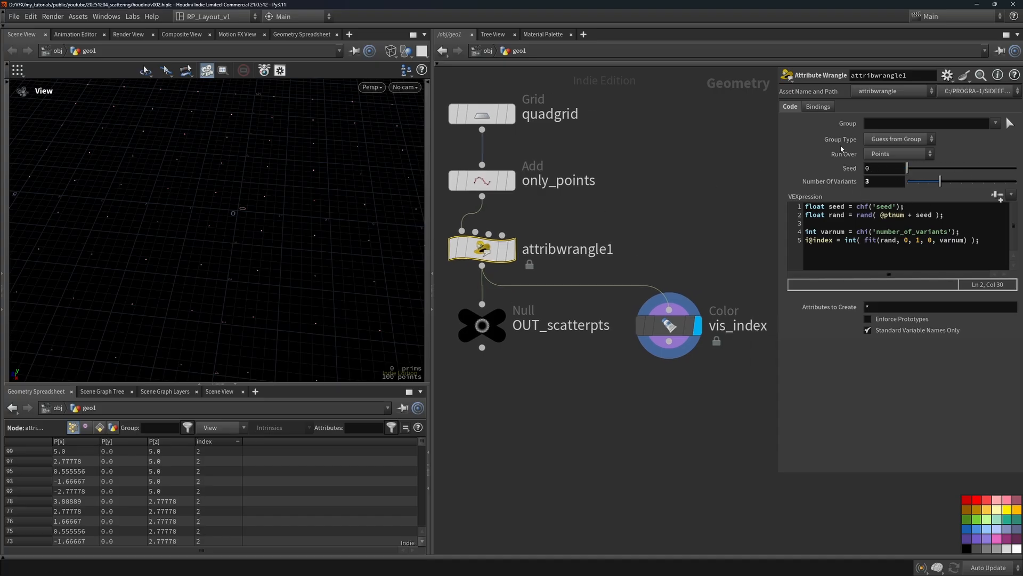
Edit the upper limit of the Seed parameter's range in attribwrangle1's parameter interface, apply it and test the Seed slider
click(947, 75)
click(900, 95)
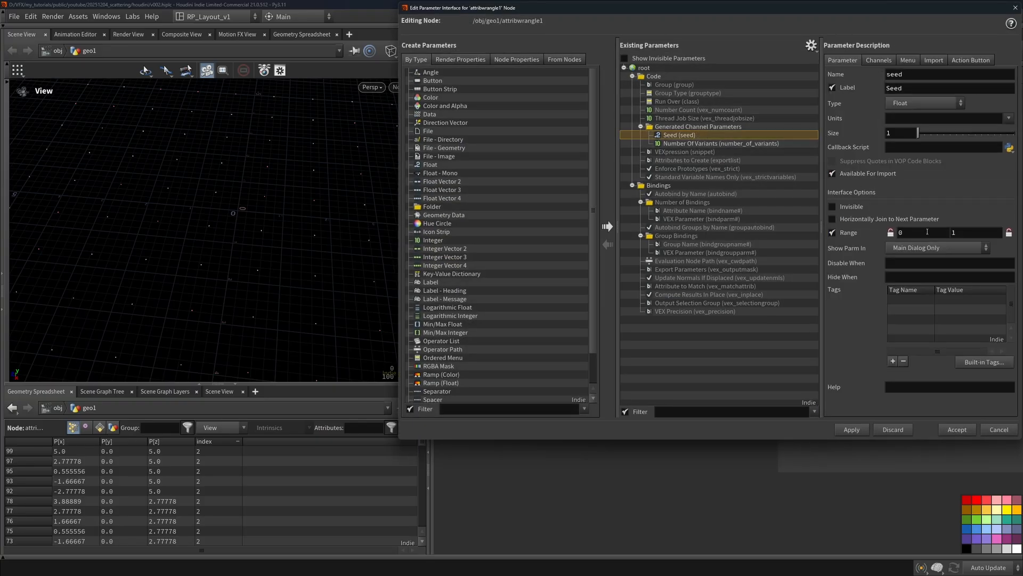
click(957, 233)
key(Return)
click(852, 429)
key(Escape)
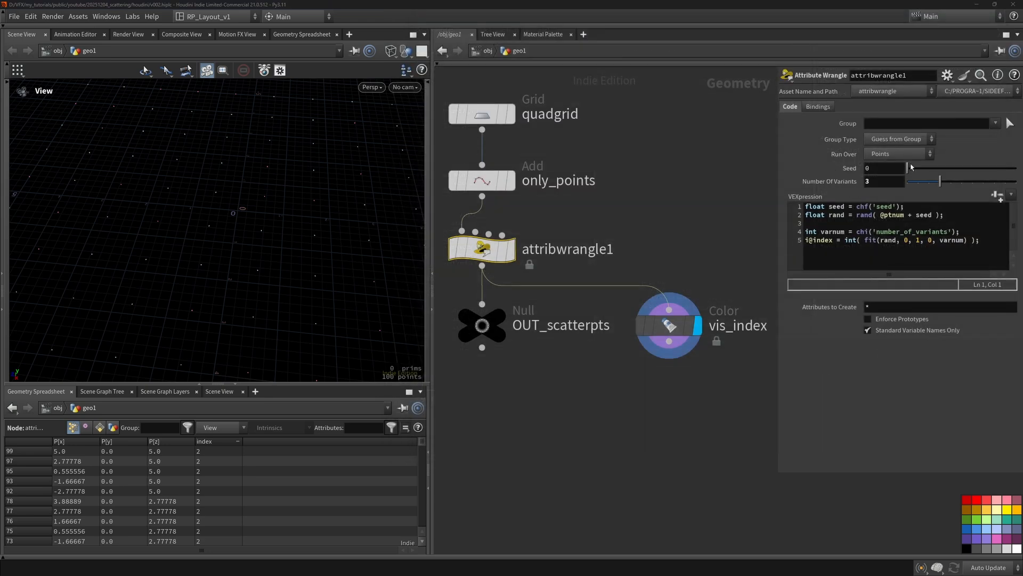
mouse_move(911, 167)
mouse_down()
mouse_move(954, 167)
mouse_move(906, 167)
mouse_up()
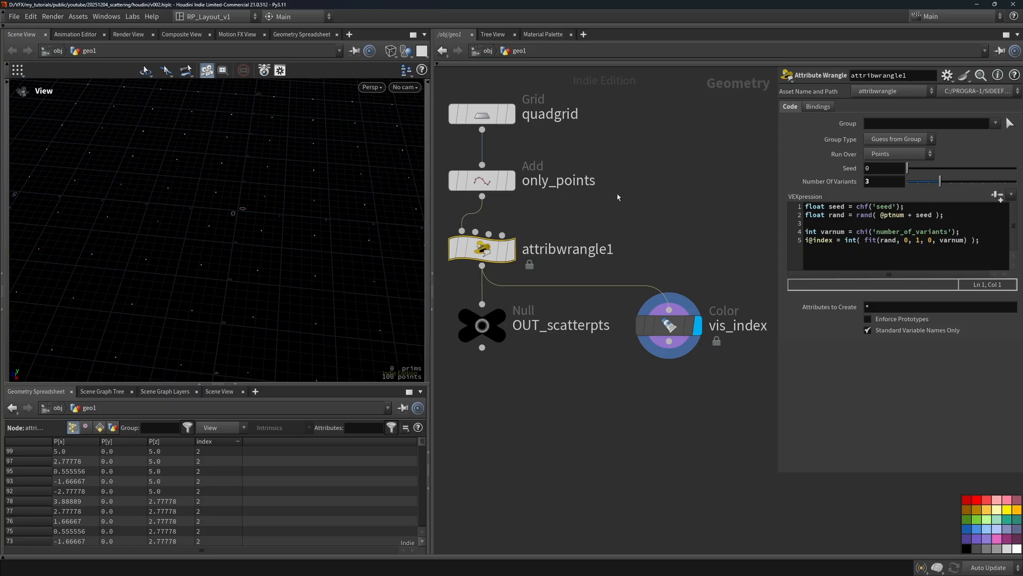
middle_drag(617, 194, 631, 212)
drag(615, 241, 491, 280)
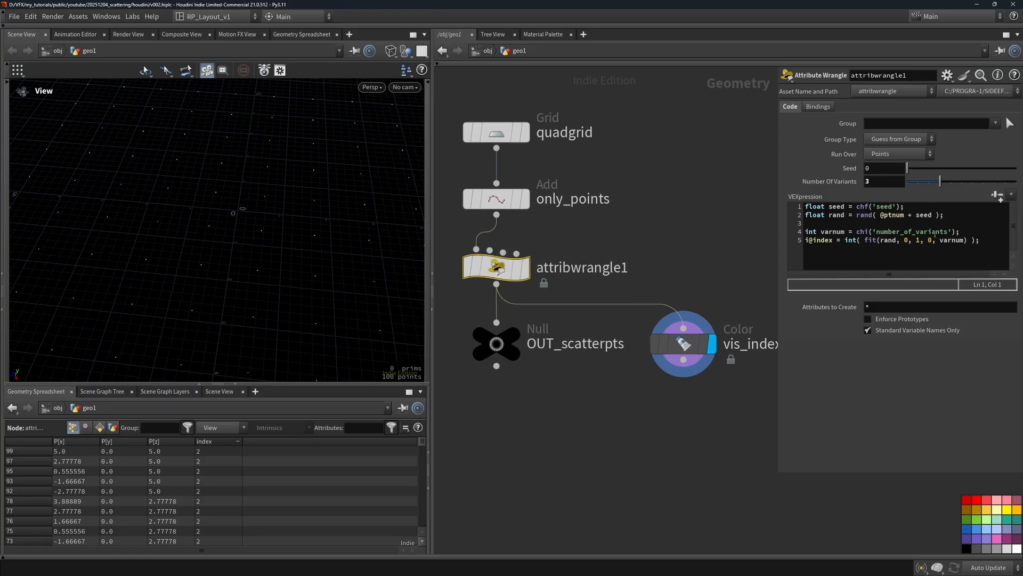
click(842, 215)
double_click(909, 216)
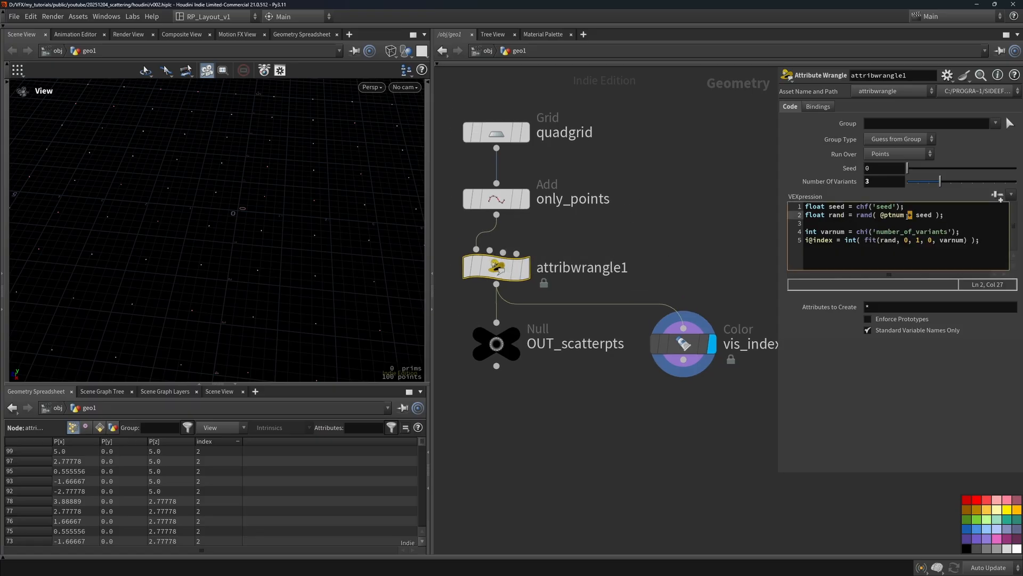
drag(859, 216, 884, 216)
click(897, 216)
click(753, 217)
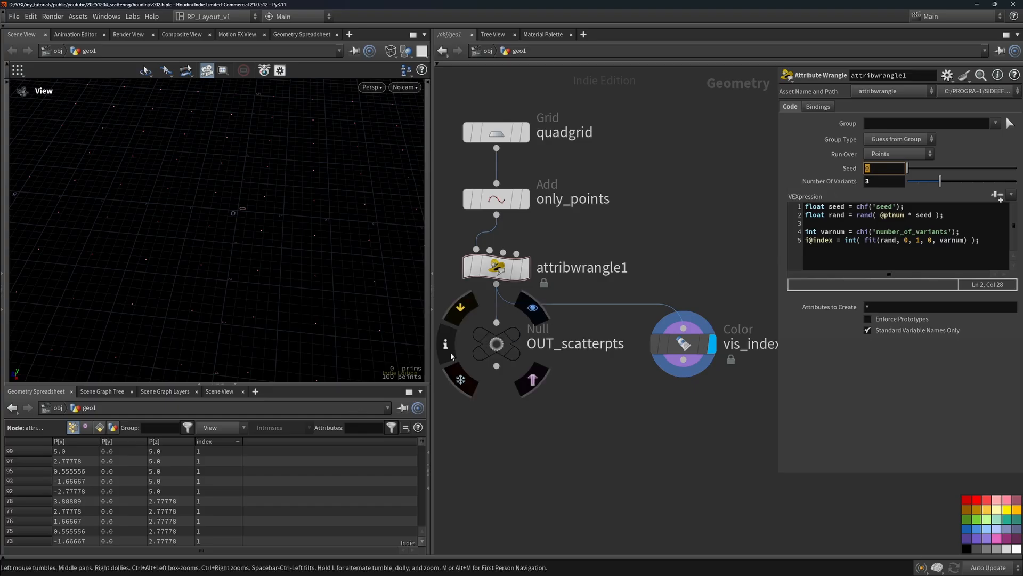
click(213, 442)
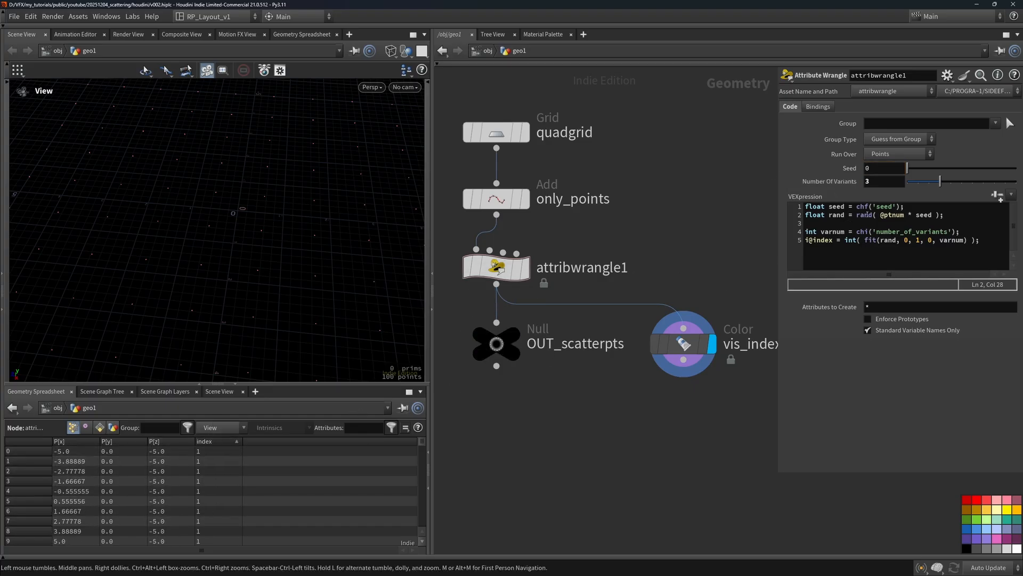
drag(876, 215, 943, 215)
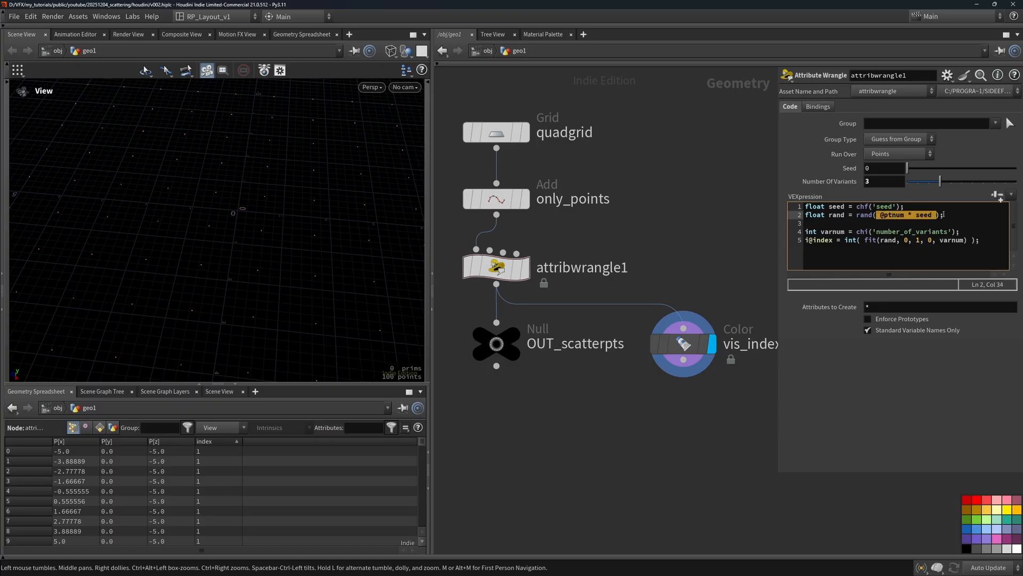
click(943, 215)
drag(880, 215, 916, 215)
key(Left)
key(BackSpace)
text(+)
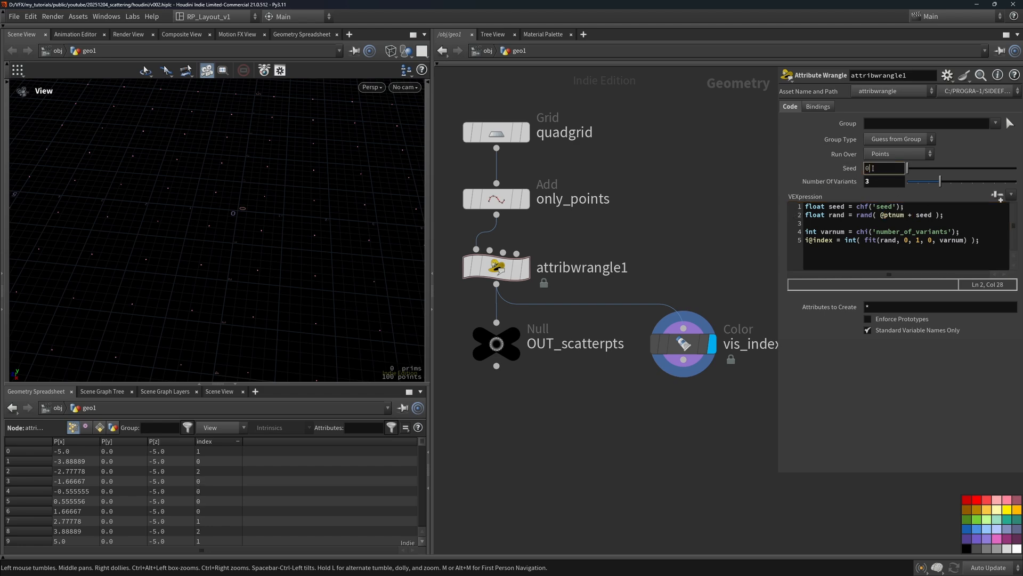
Rename attribwrangle1 to create_index
double_click(631, 269)
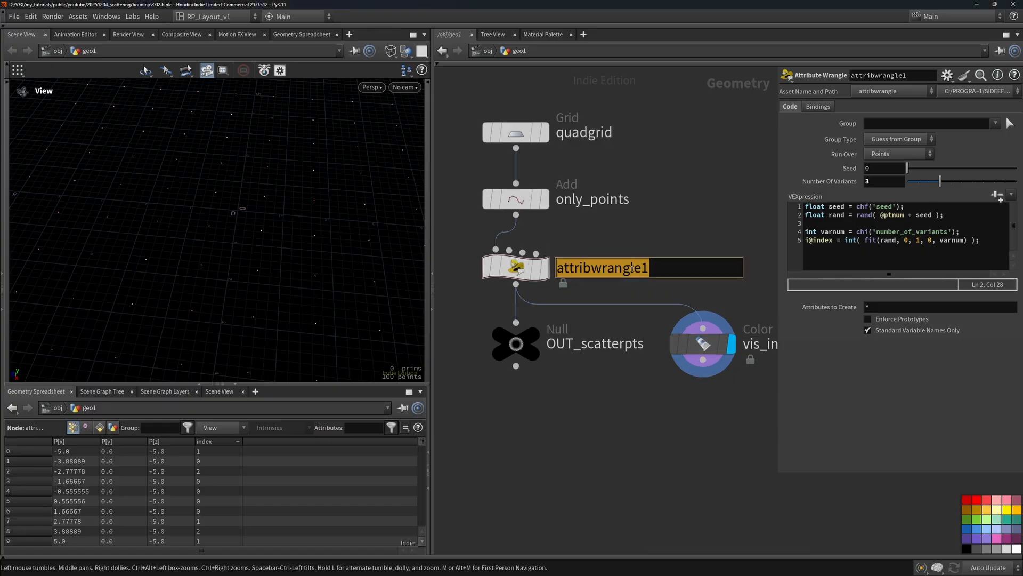
text(Create_index)
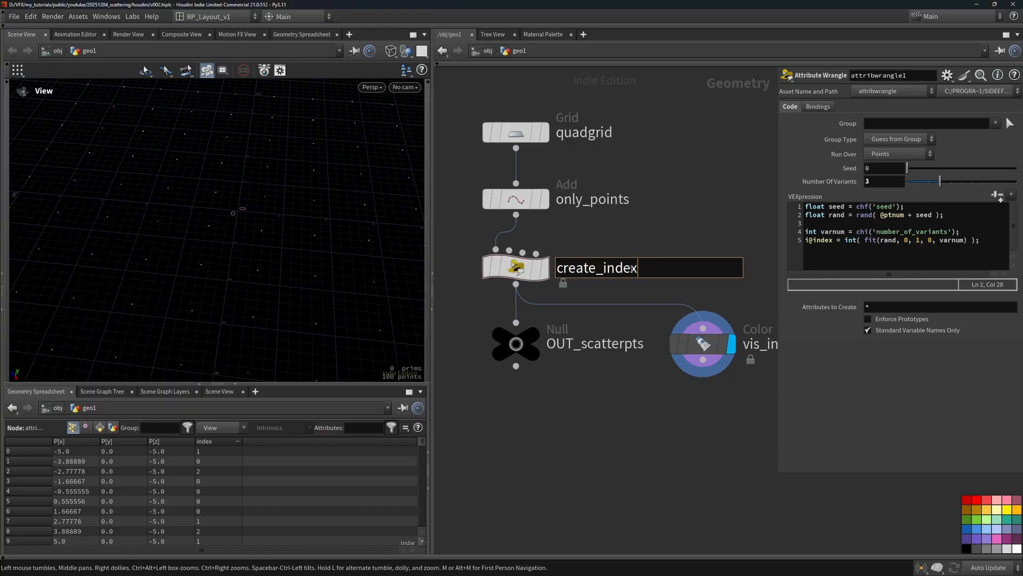
key(Return)
Display and select copytopoints1, and switch the viewport to shaded display without wireframe to view the tiles
key(h)
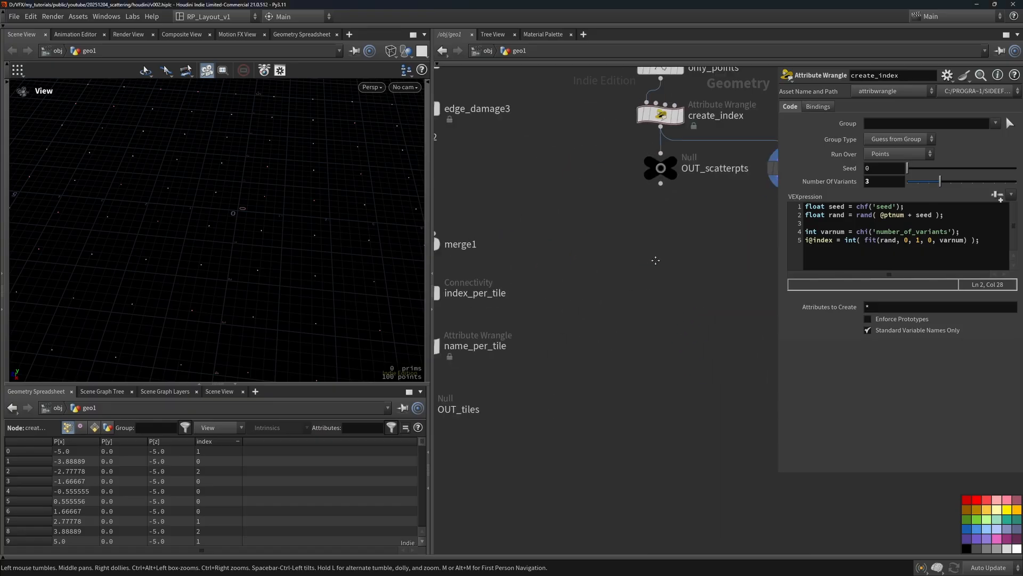
middle_drag(635, 371, 649, 238)
scroll(638, 350, up, 3)
click(592, 325)
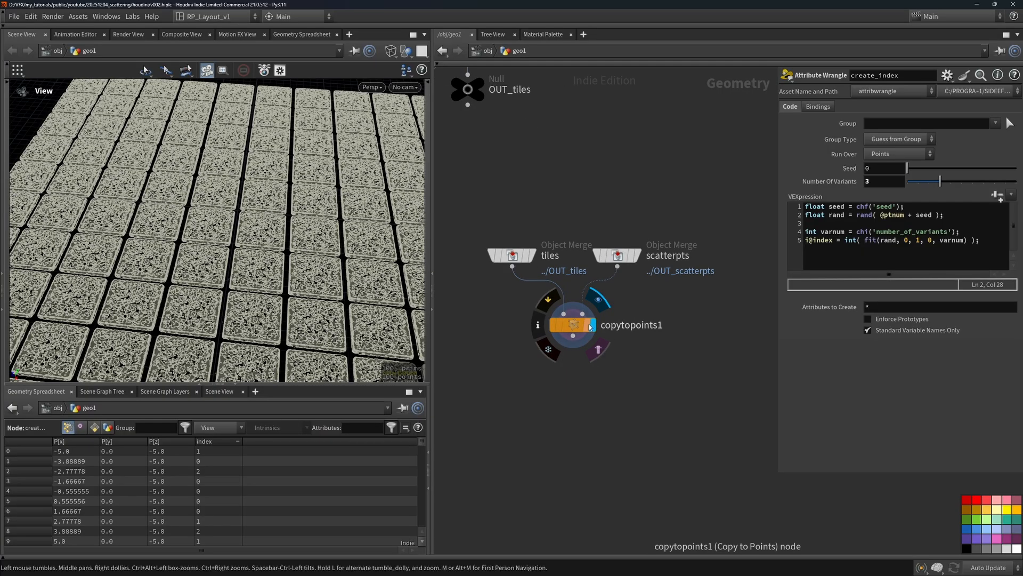
click(577, 324)
key(shift+w)
drag(342, 253, 299, 239)
drag(523, 357, 625, 301)
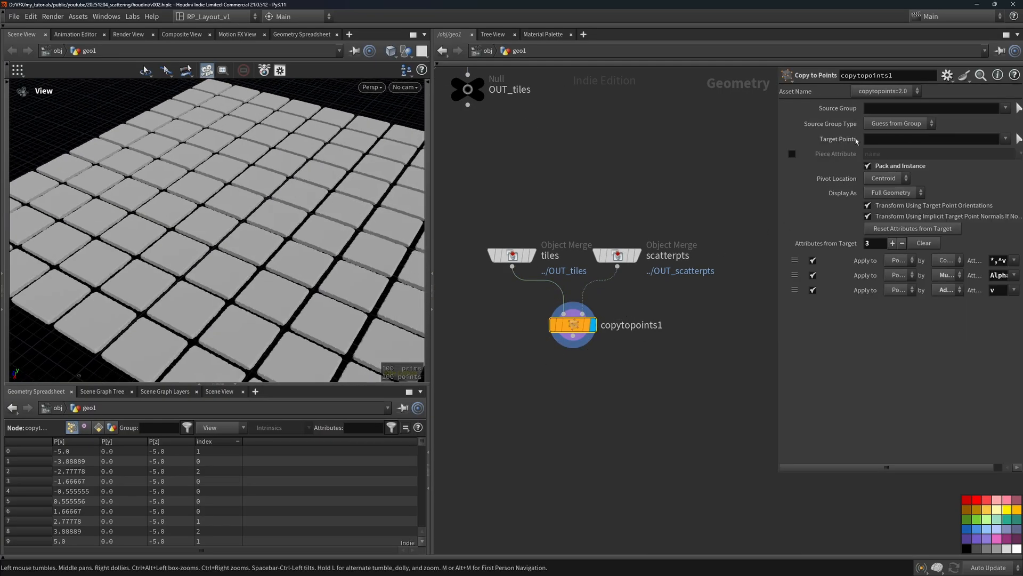
Enable Piece Attribute on copytopoints1, set it to index, and inspect the tile variations in the viewport
click(792, 154)
double_click(887, 155)
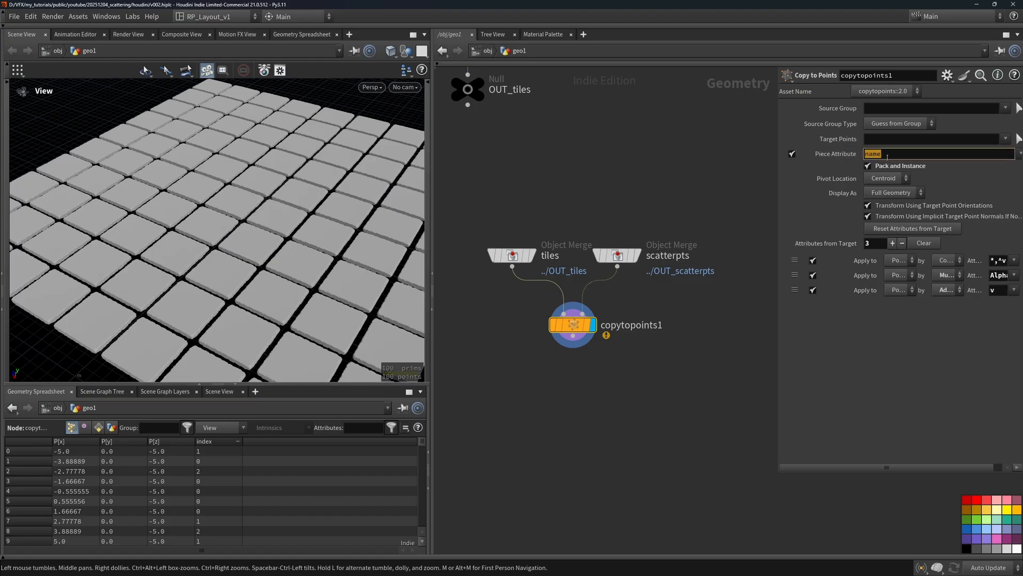
text(index)
key(Return)
drag(283, 156, 268, 176)
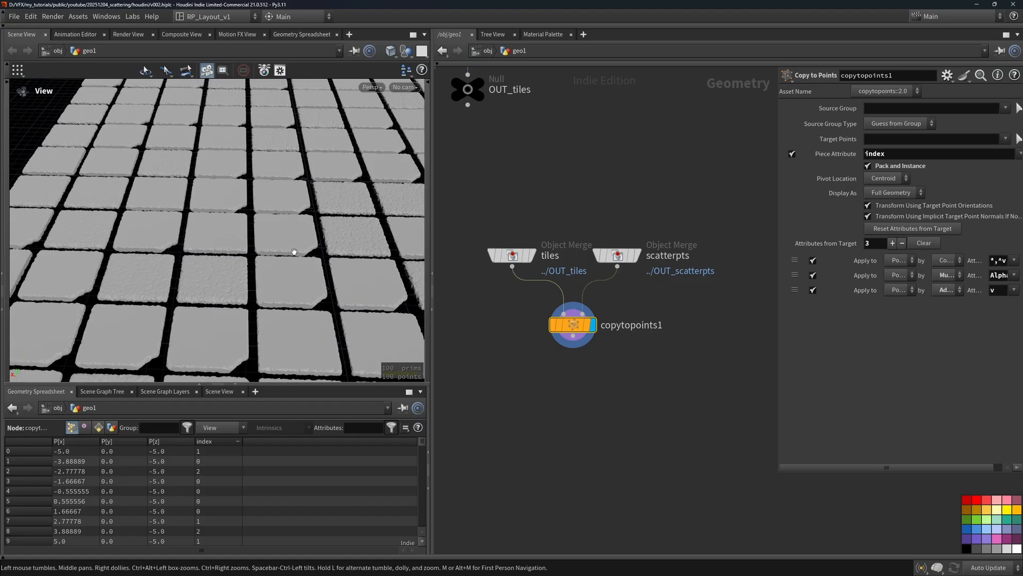
drag(367, 190, 326, 178)
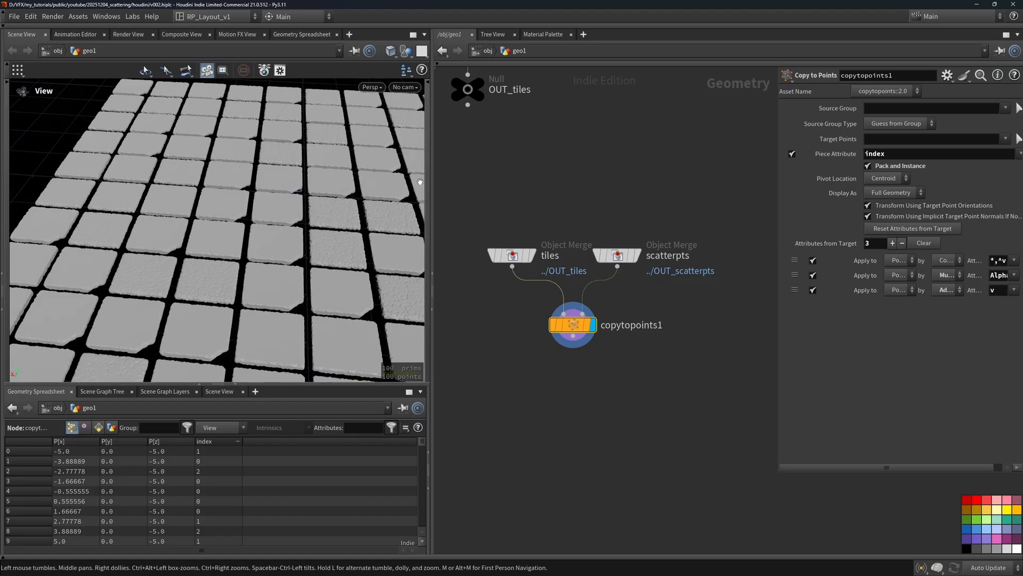
Add an Attribute Adjust Integer node beside create_index in the scatter points network
scroll(747, 194, down, 3)
middle_drag(746, 194, 603, 411)
middle_drag(664, 269, 630, 404)
scroll(630, 403, up, 1)
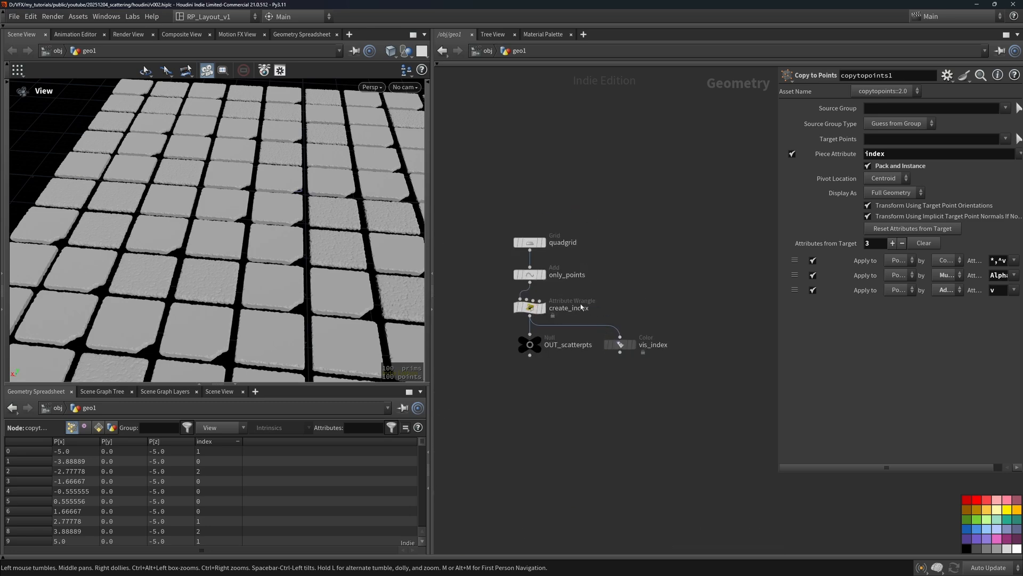
click(553, 305)
scroll(591, 306, up, 2)
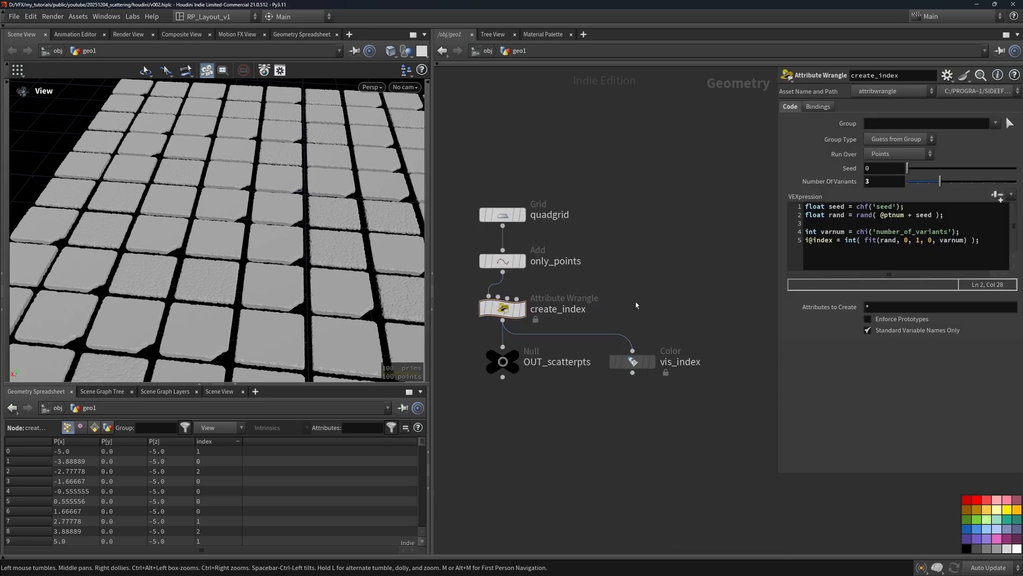
key(Tab)
text(attr)
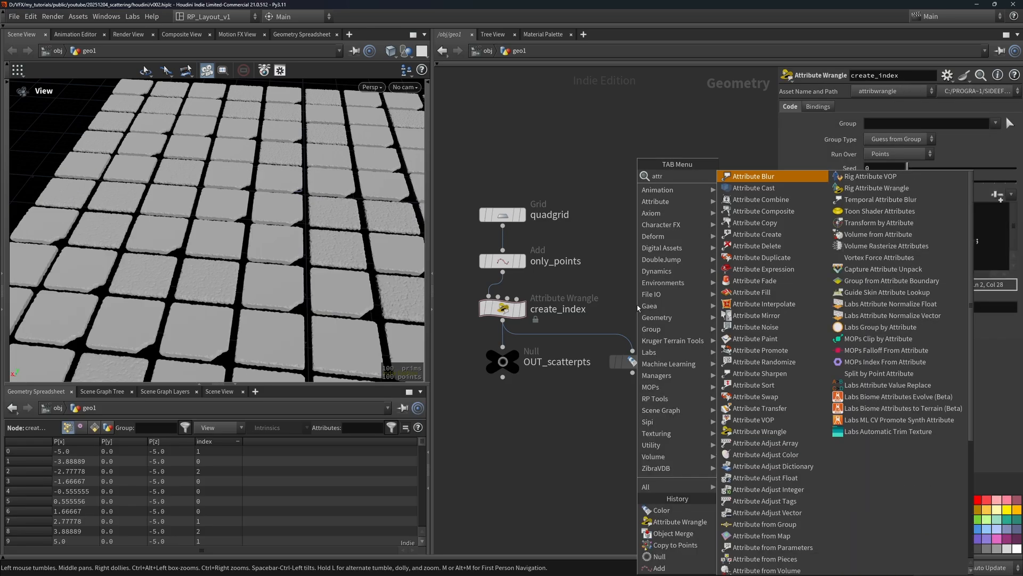
text( ad int)
key(Return)
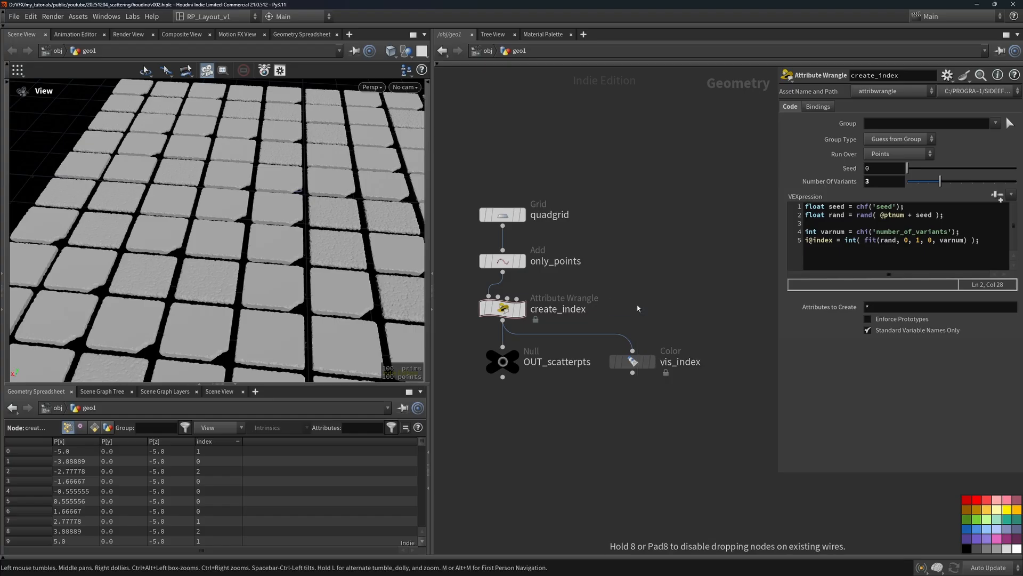
click(638, 308)
drag(638, 308, 630, 309)
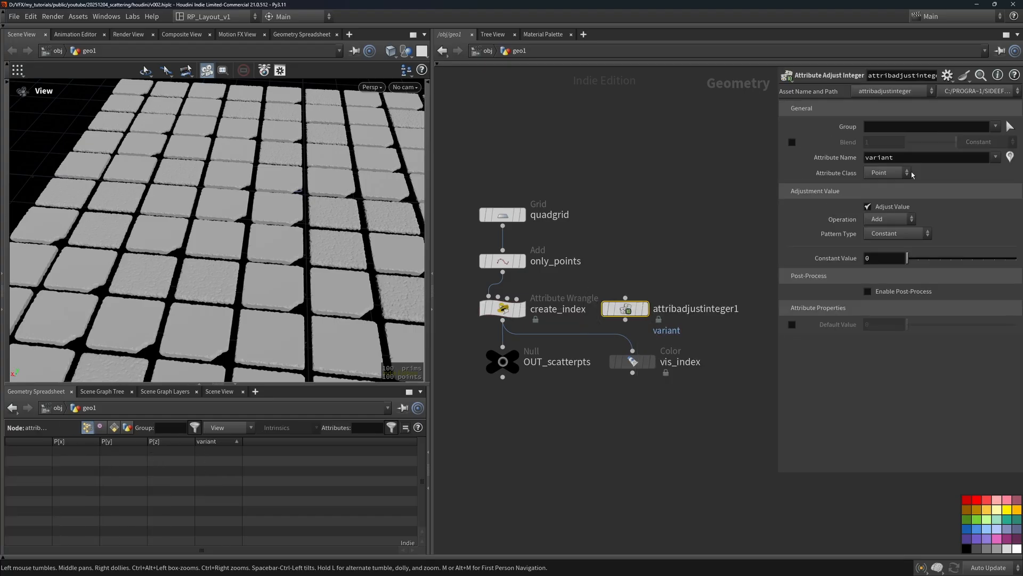
Set attribadjustinteger1's attribute name to index, feed it from only_points, and display it
double_click(879, 157)
text(index)
key(Return)
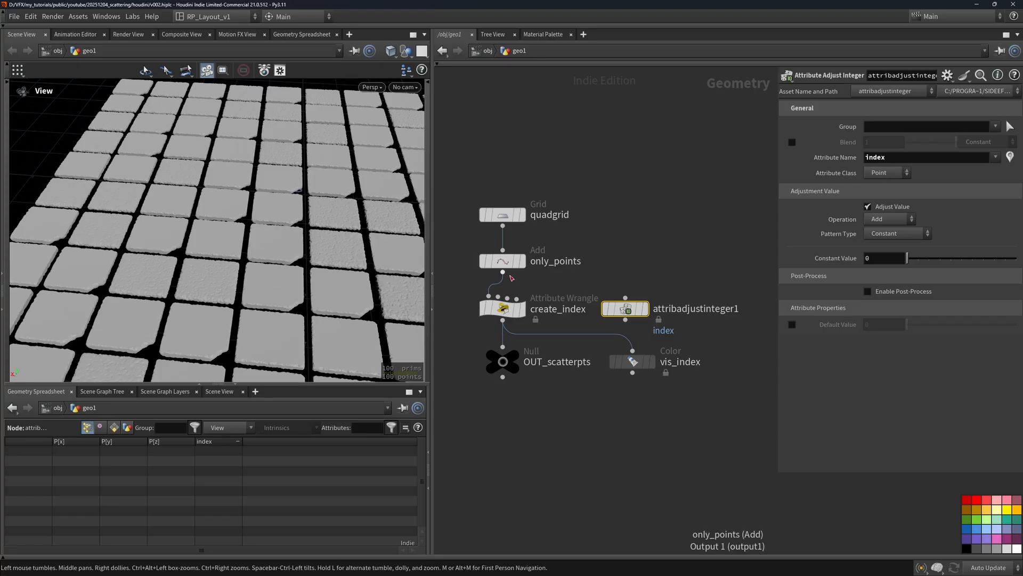
drag(502, 272, 625, 298)
click(647, 311)
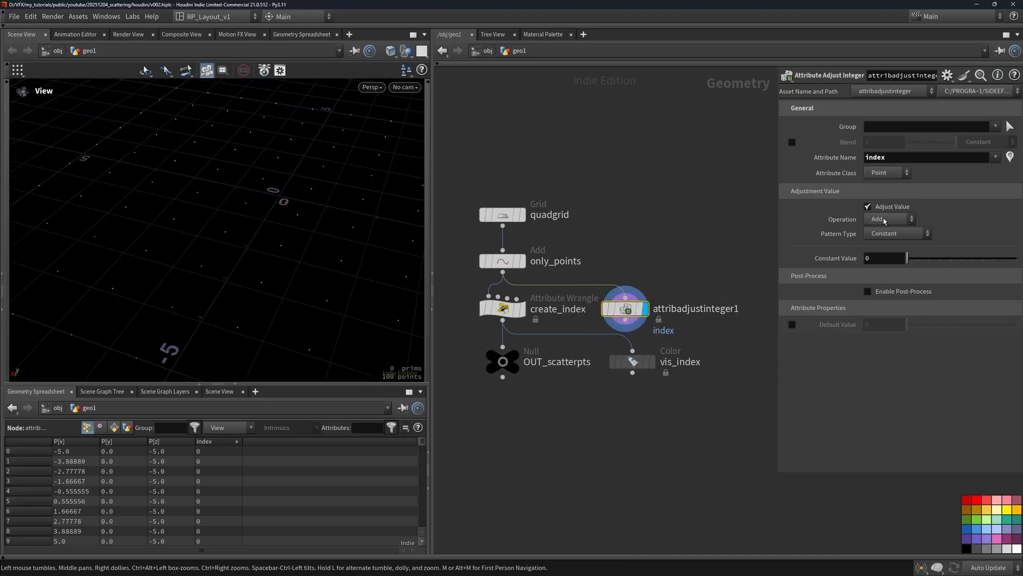
Set attribadjustinteger1's operation to Set Always and its pattern type to Random
click(885, 220)
click(882, 230)
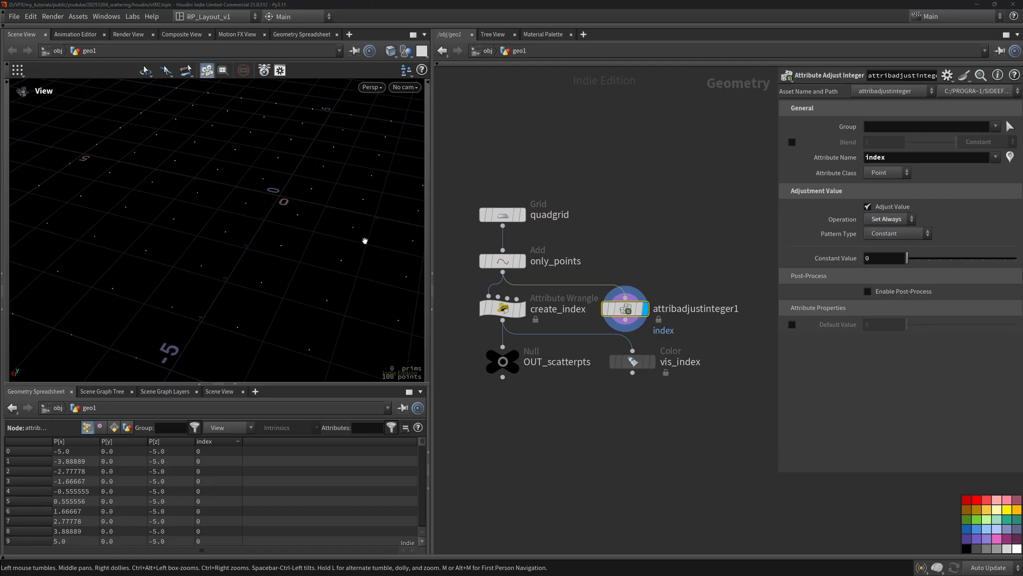
drag(290, 224, 240, 160)
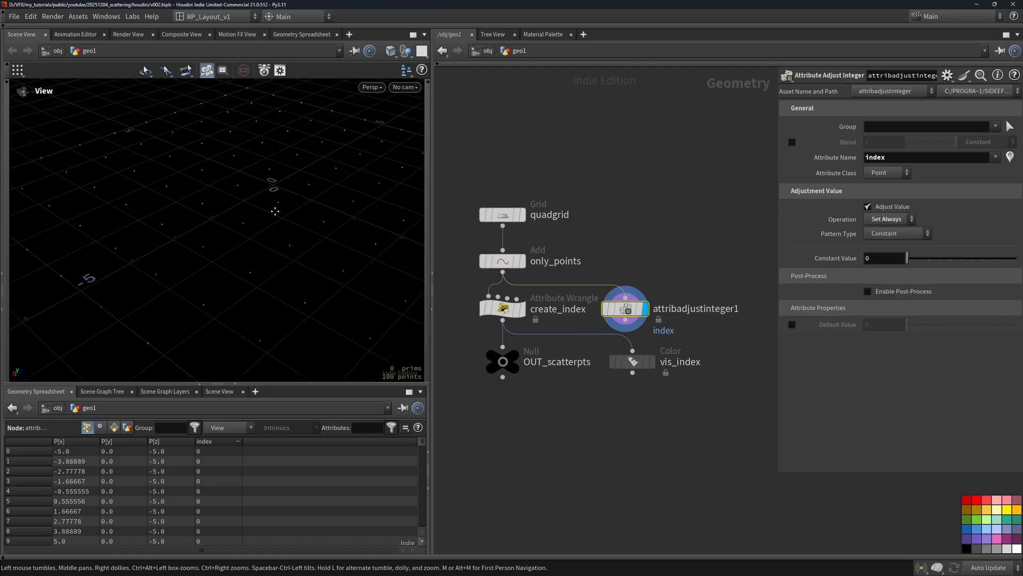
click(886, 234)
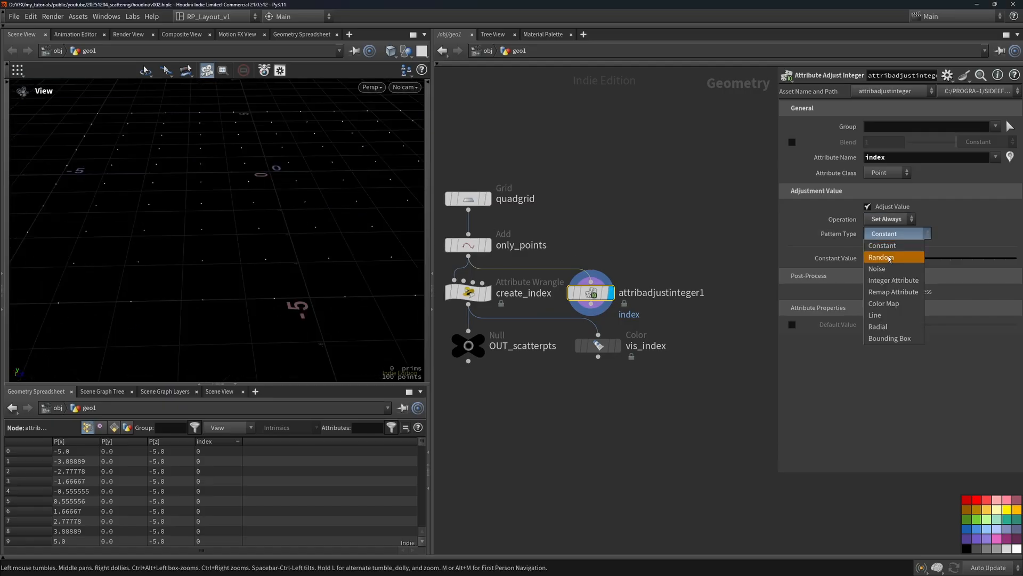
click(887, 258)
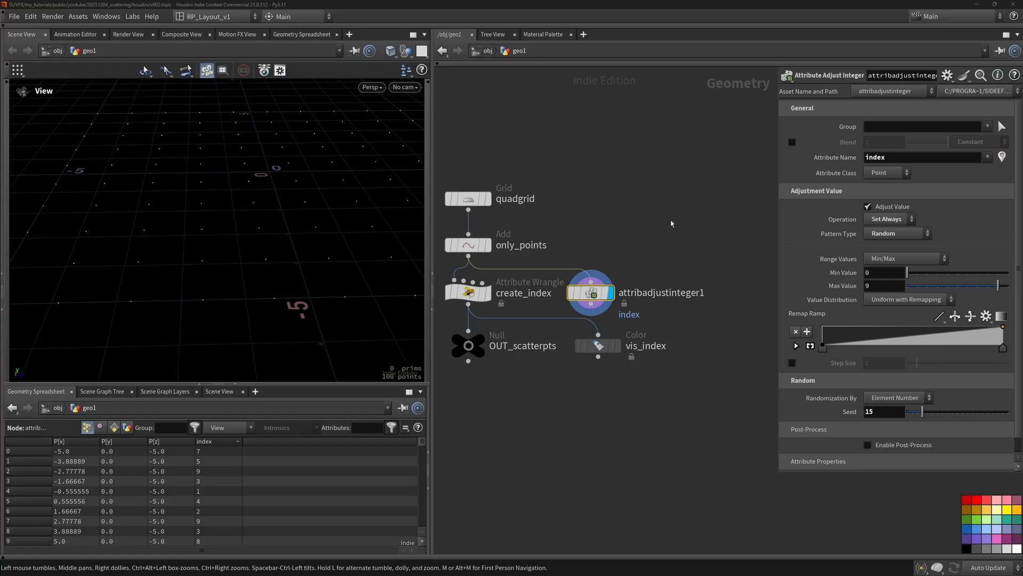
middle_drag(324, 187, 315, 202)
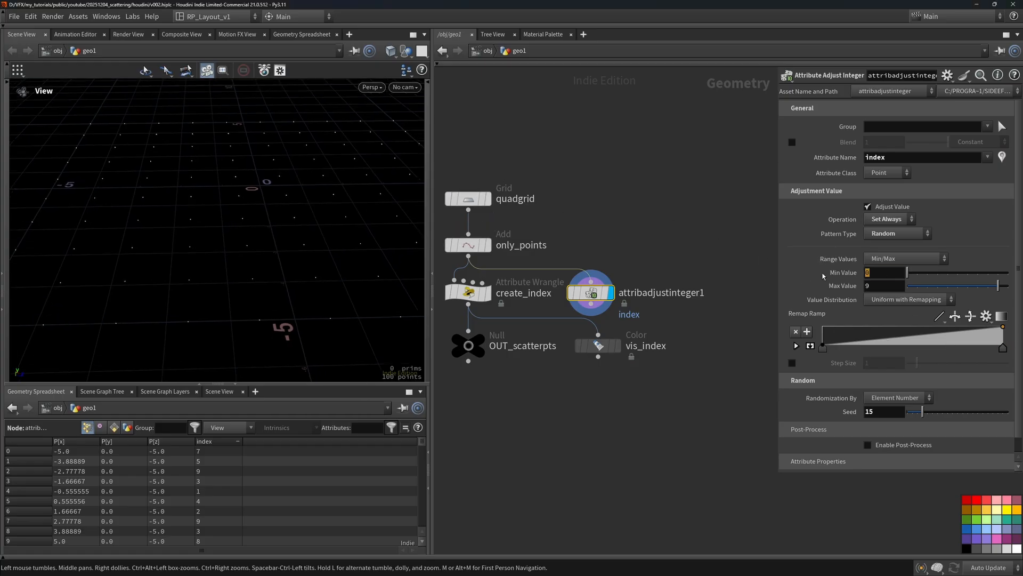
Set the random range's Max Value to 2 on attribadjustinteger1
key(Tab)
scroll(701, 261, down, 4)
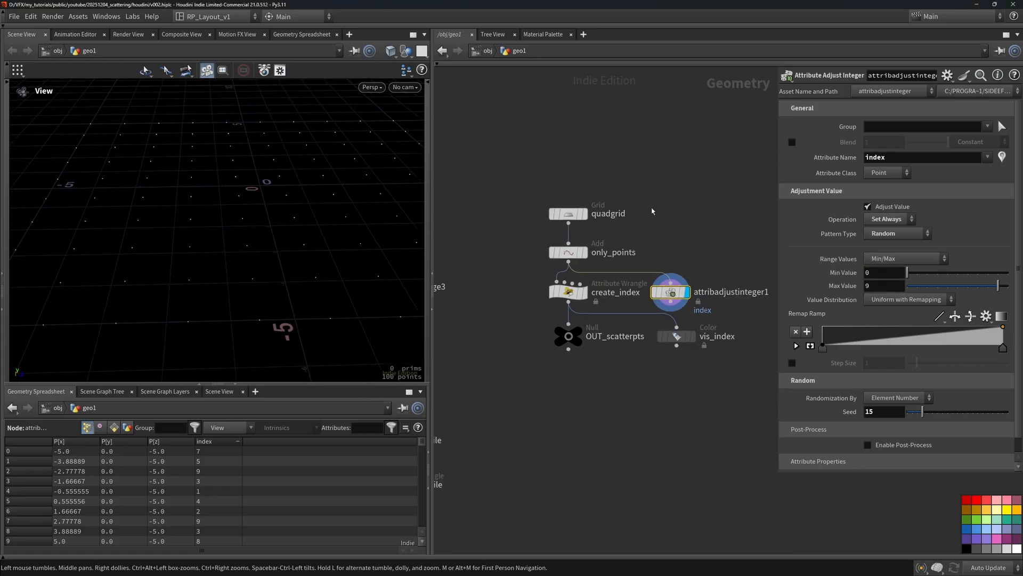
middle_drag(436, 152, 549, 159)
click(600, 257)
middle_drag(629, 238, 577, 251)
scroll(569, 318, up, 3)
click(732, 302)
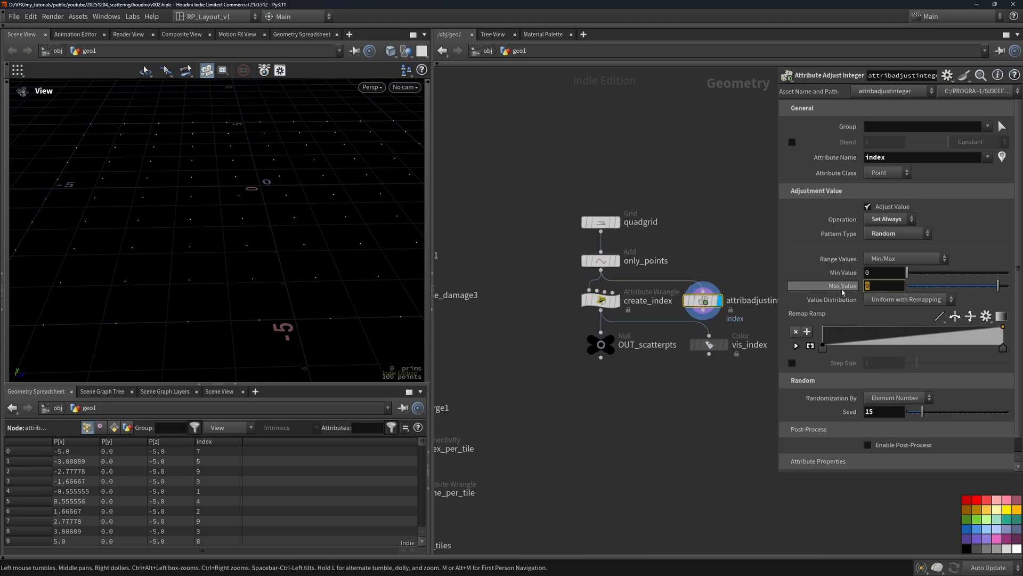
text(2)
key(Return)
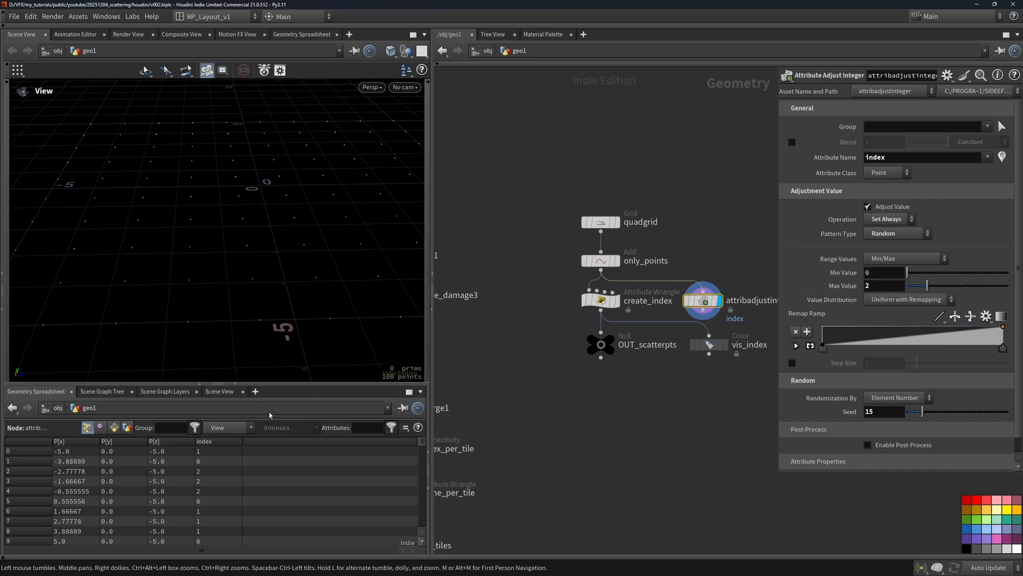
Sort the geometry spreadsheet by index and compare the values from attribadjustinteger1 with create_index and its VEX code
click(217, 443)
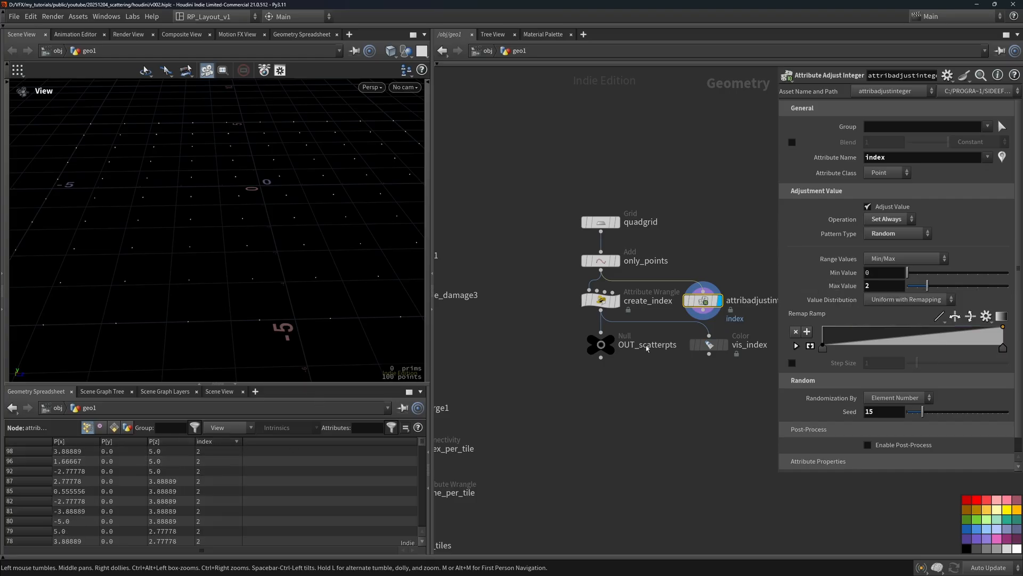
click(601, 300)
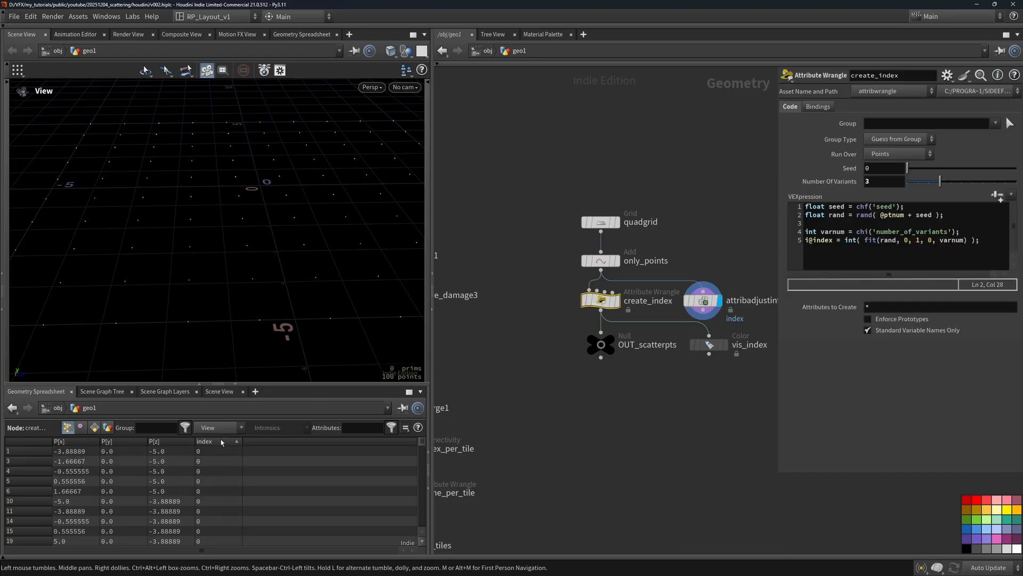
middle_drag(655, 184, 607, 161)
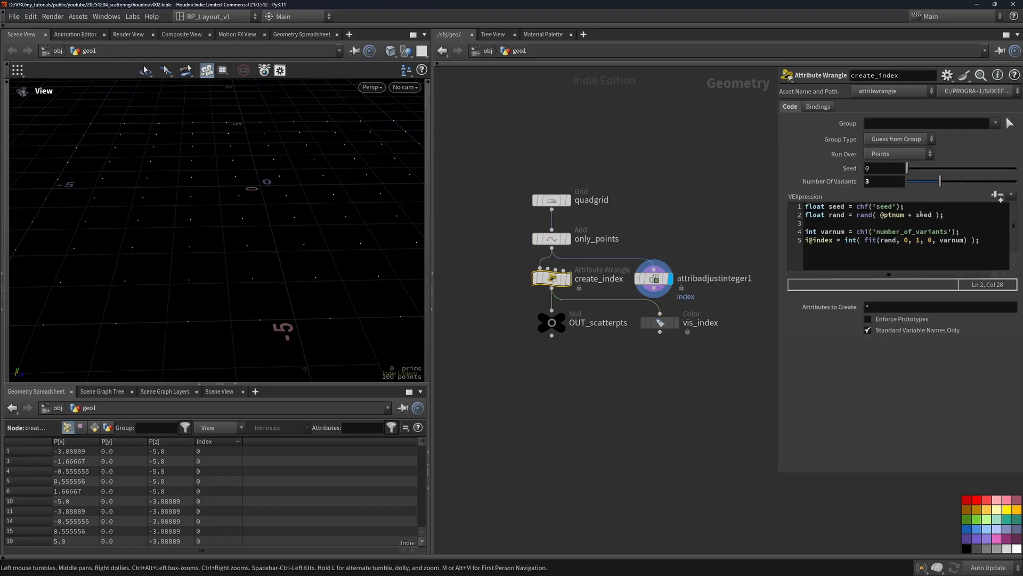
drag(985, 242, 804, 214)
click(658, 279)
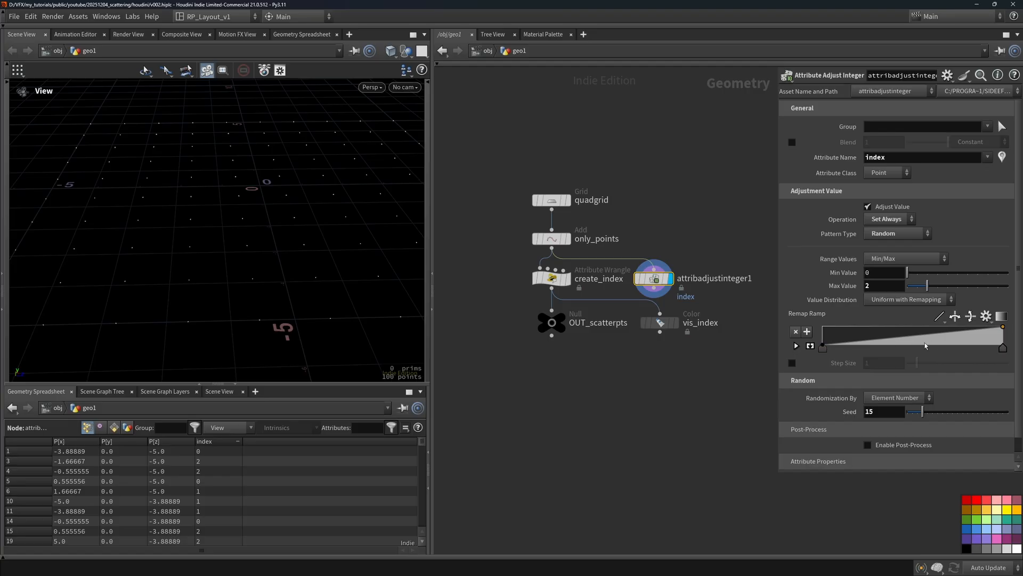
Add a full-height point near the middle of attribadjustinteger1's remap ramp, then compare the node with create_index
drag(927, 333, 909, 319)
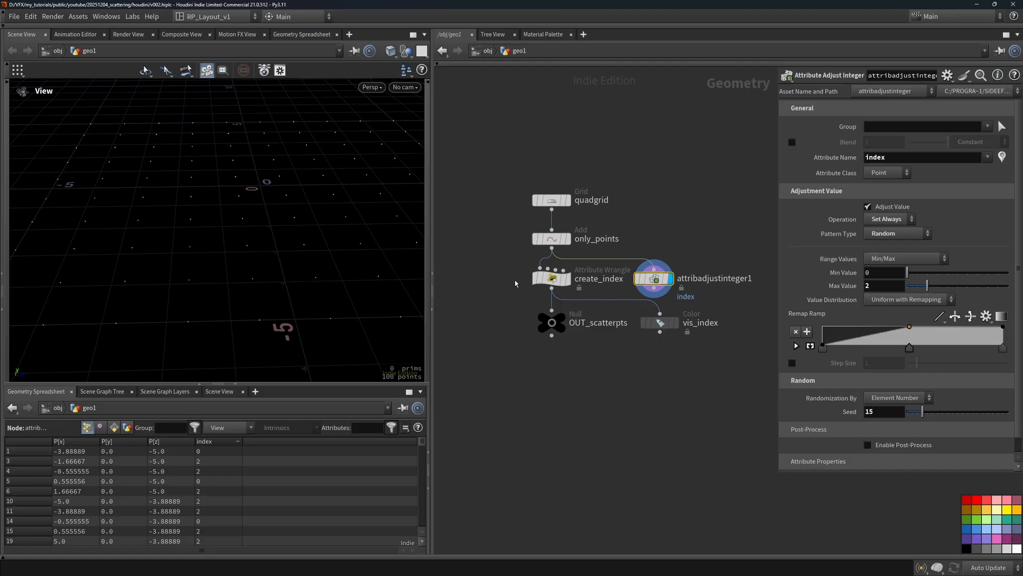
click(552, 278)
click(721, 276)
click(553, 274)
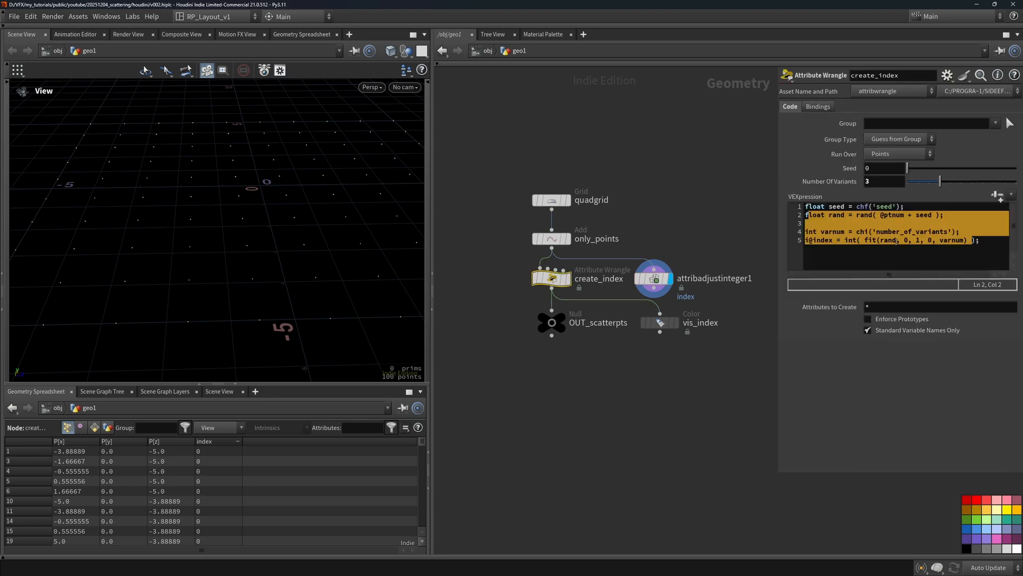
Move OUT_scatterpts farther below create_index and insert an Attribute Noise Float node for pscale between them
scroll(565, 282, up, 3)
drag(575, 286, 575, 426)
key(Tab)
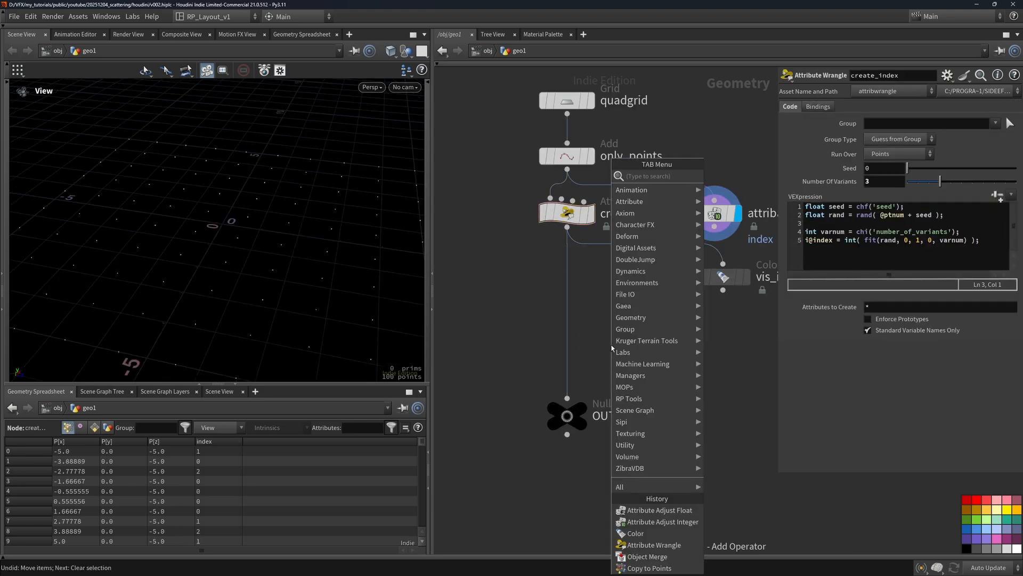
text(attr noi)
text( fl)
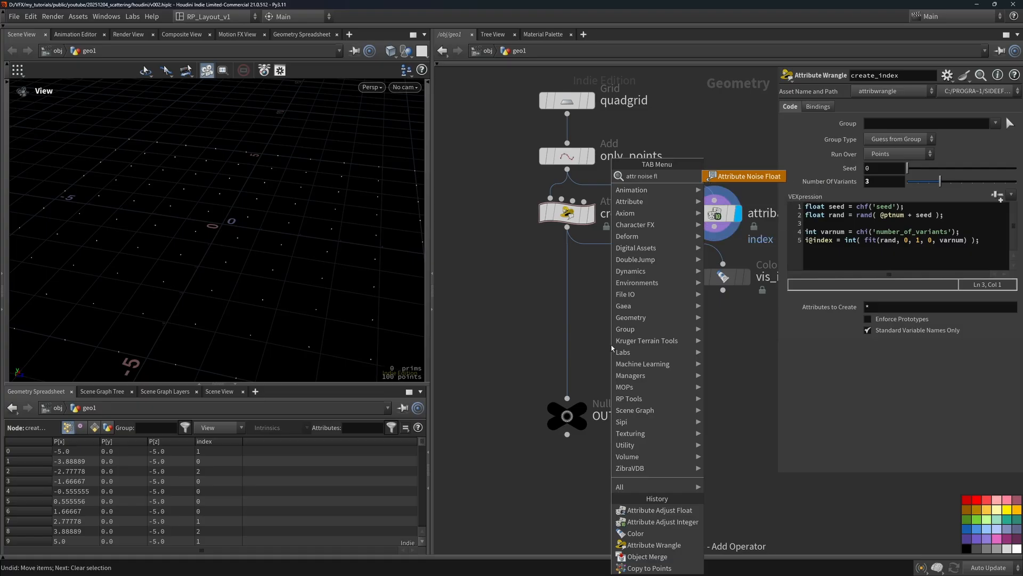
key(Return)
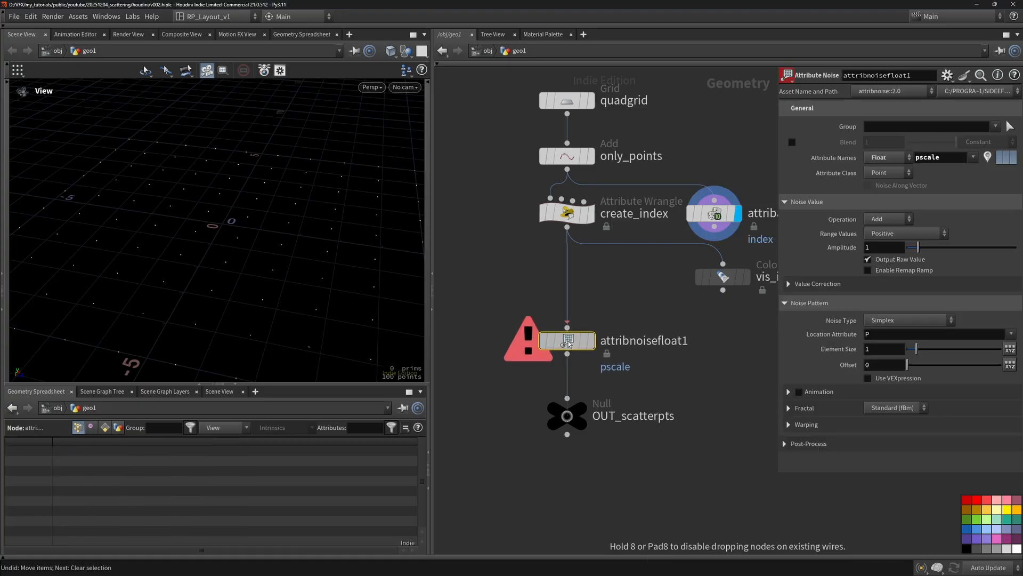
click(574, 344)
double_click(940, 158)
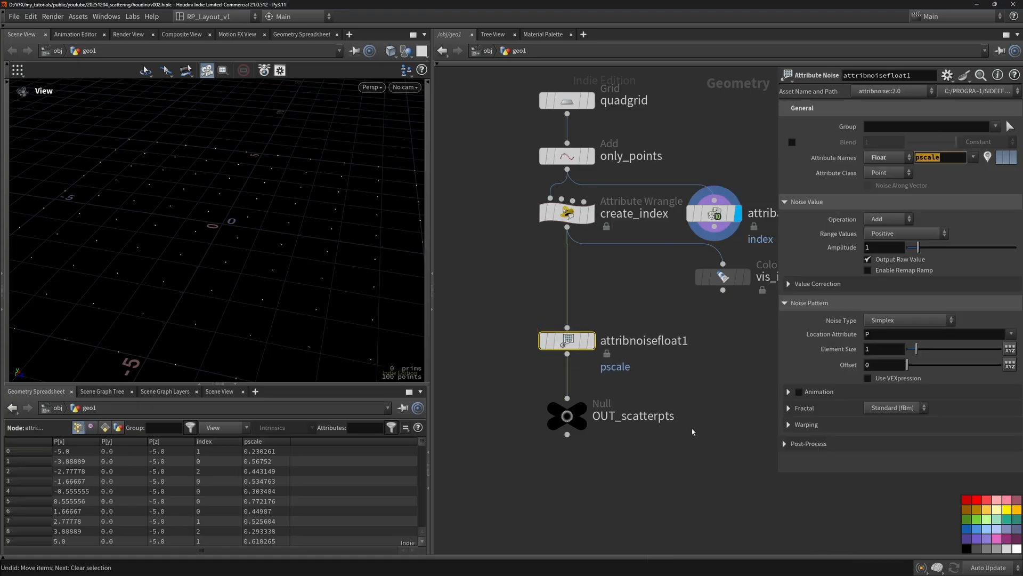
Display copytopoints1 to view the scaled tiles, and select attribnoisefloat1 for editing
middle_drag(693, 432, 709, 285)
scroll(705, 271, down, 4)
middle_drag(598, 496, 608, 441)
scroll(607, 441, up, 2)
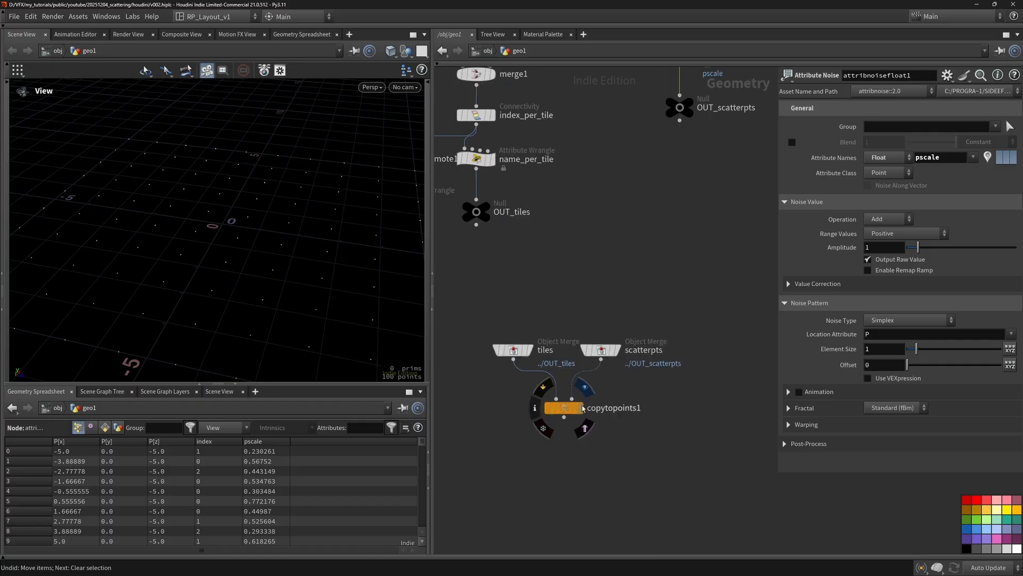
click(582, 407)
middle_drag(687, 58, 633, 243)
click(636, 238)
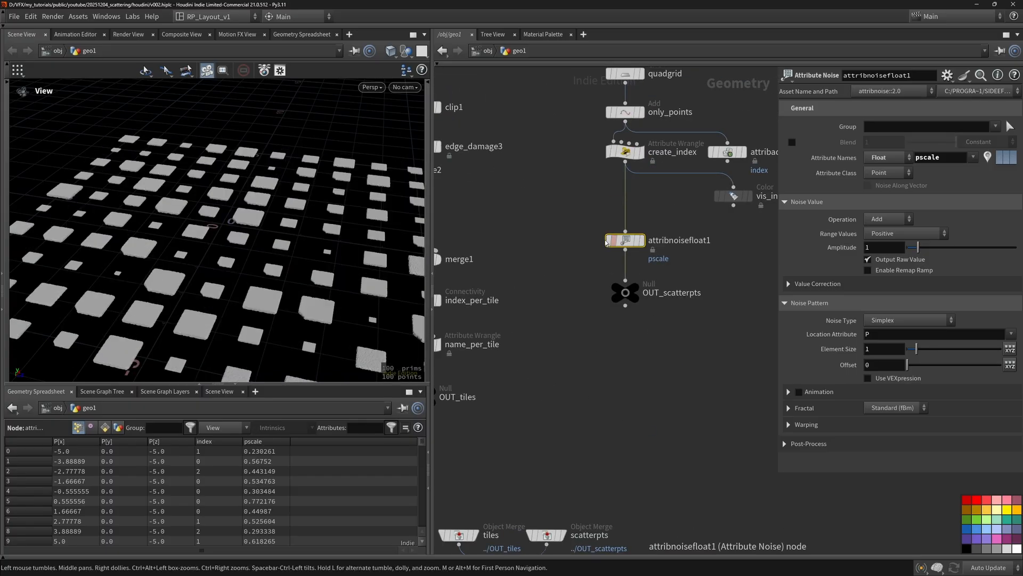
drag(319, 219, 283, 211)
scroll(685, 234, up, 2)
Set attribnoisefloat1's noise operation to Set for the pscale attribute
click(880, 222)
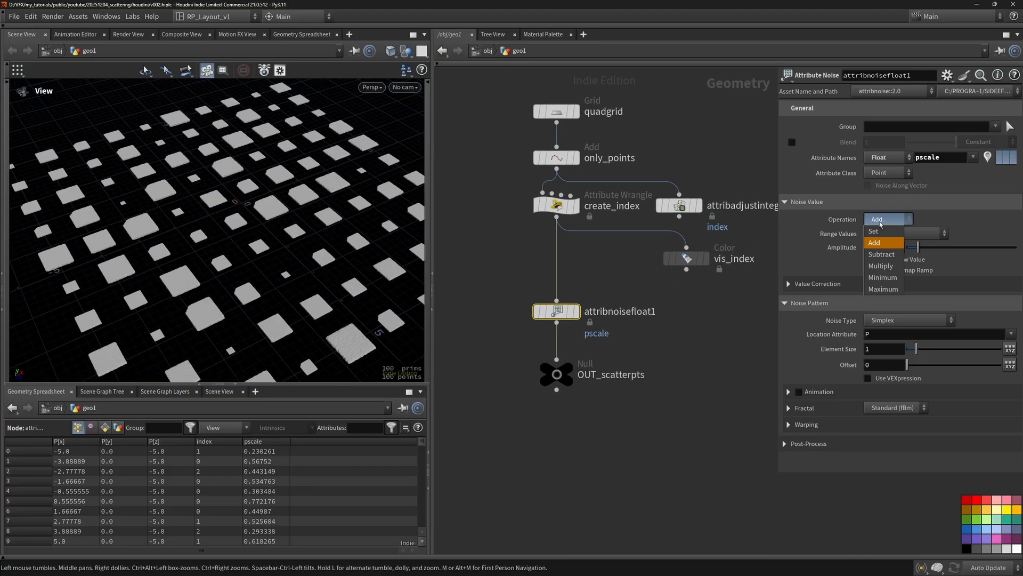
click(891, 223)
click(888, 219)
click(945, 146)
double_click(930, 157)
click(886, 222)
click(888, 222)
Set the pscale noise range to Min/Max with a Min Value of 0.9, and inspect the tile sizes
click(892, 234)
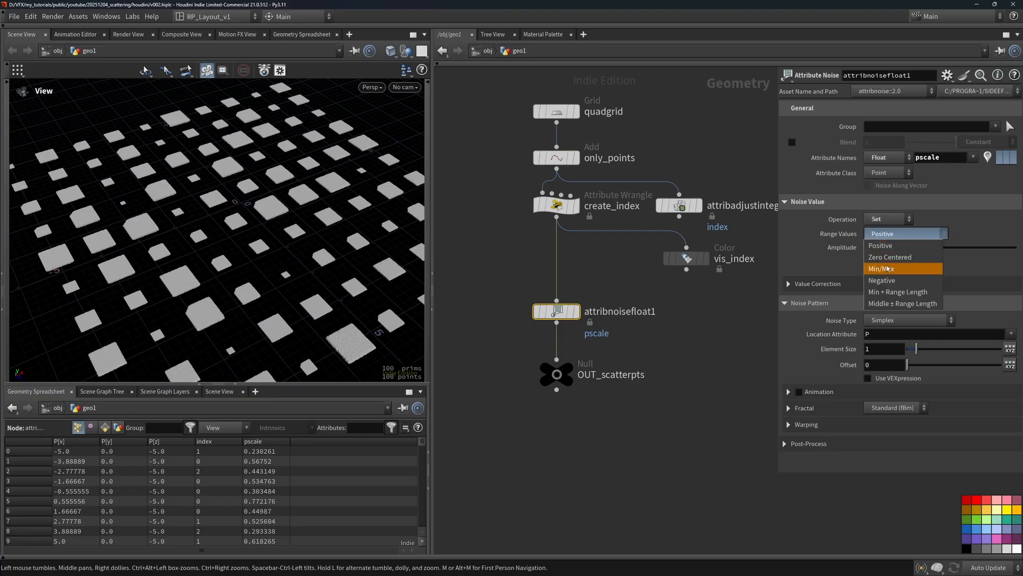
click(888, 269)
click(882, 247)
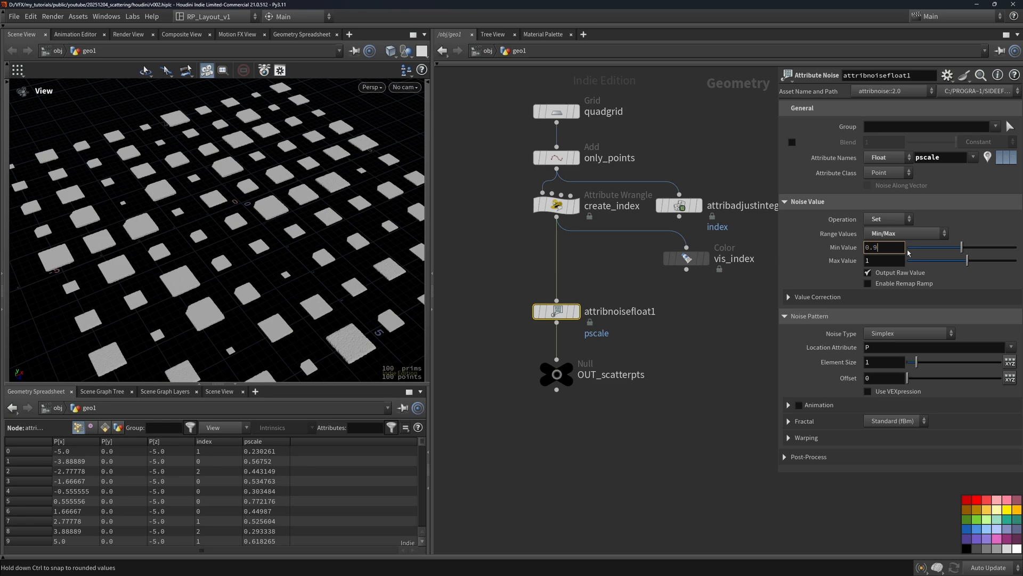
text(0.9)
key(Return)
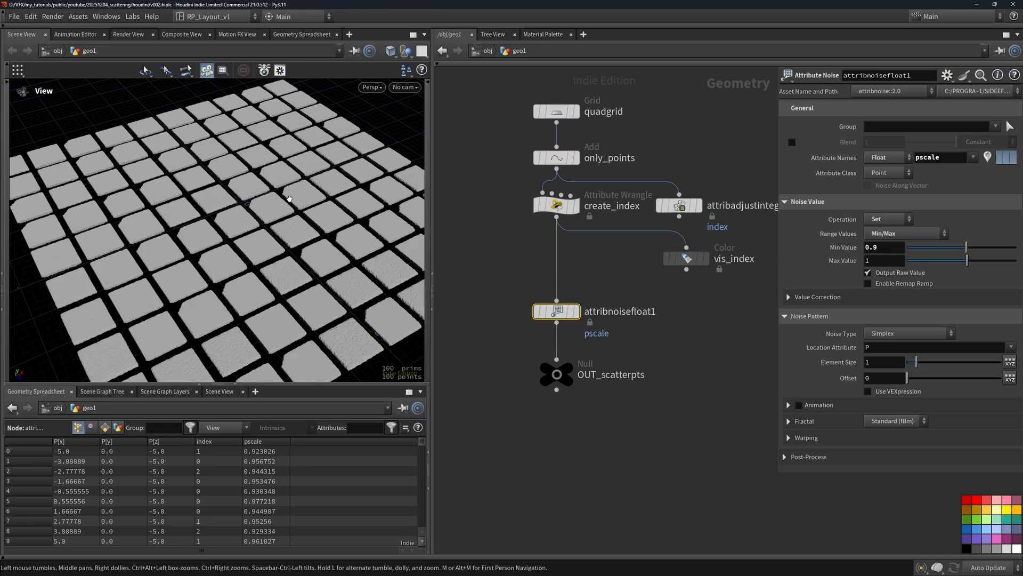
scroll(258, 201, up, 3)
drag(258, 201, 248, 212)
scroll(236, 200, up, 3)
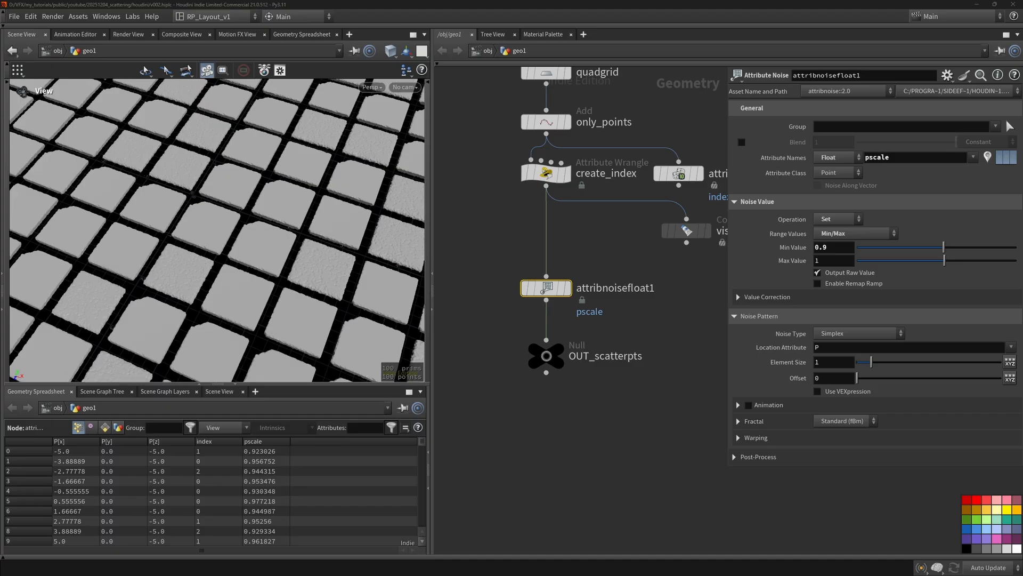
click(883, 335)
click(884, 336)
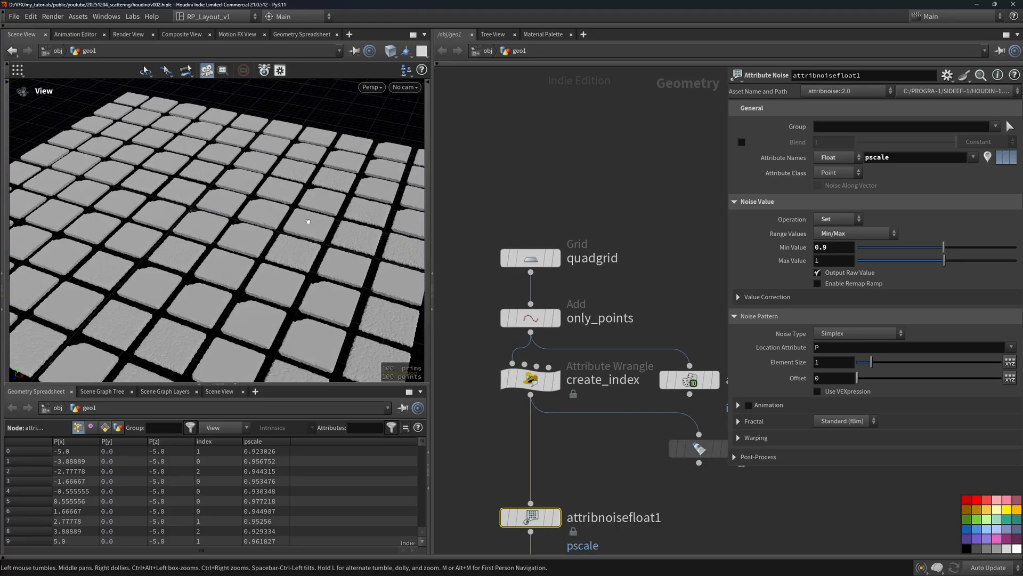
Set the quadgrid node to 14 rows and 14 columns
key(h)
click(531, 258)
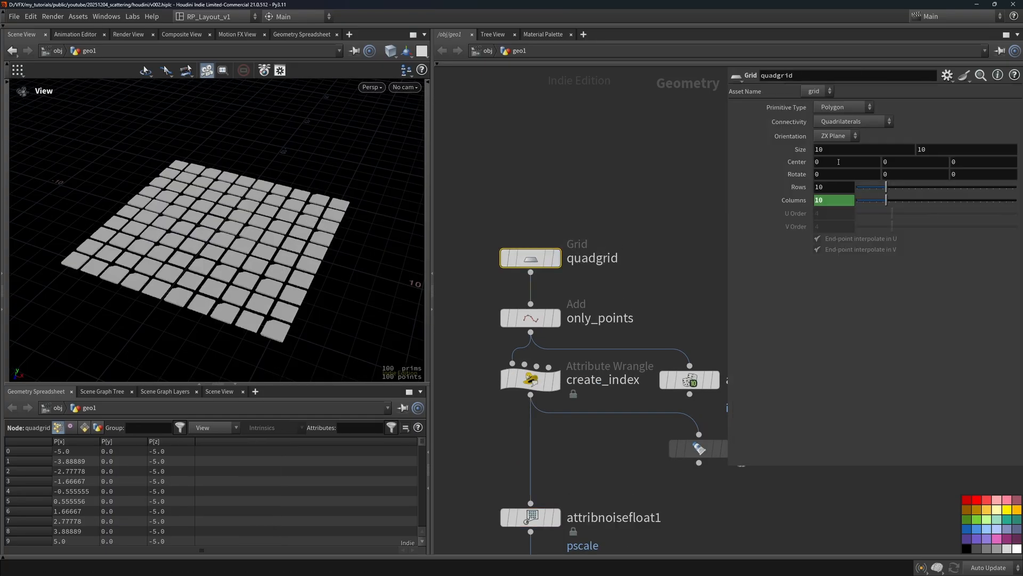
middle_drag(801, 149, 848, 131)
mouse_move(886, 187)
mouse_down()
mouse_move(899, 187)
mouse_move(886, 187)
mouse_up()
ctrl+middle_click(801, 149)
text(4)
key(Return)
drag(224, 246, 293, 245)
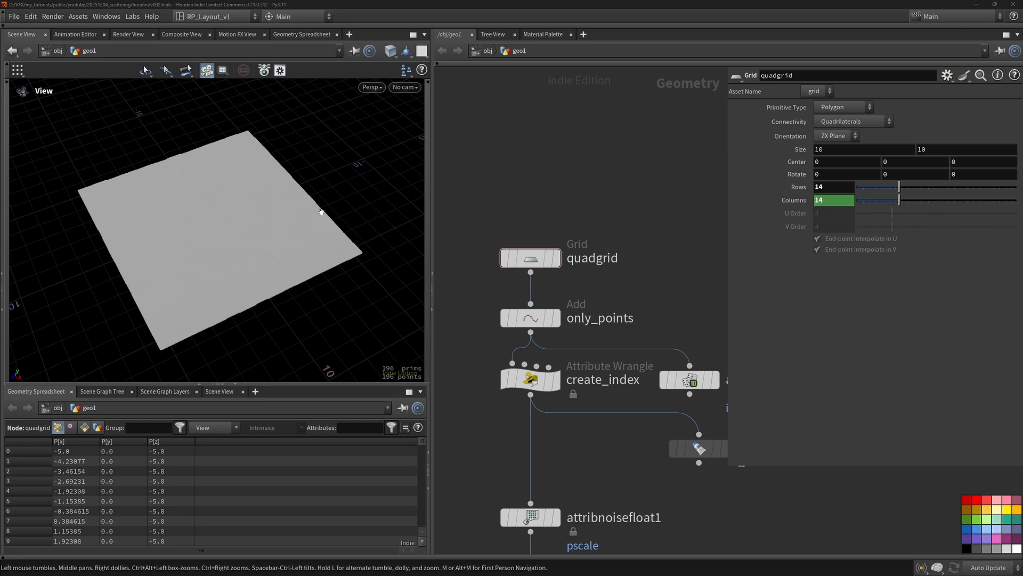
Try a pscale noise range of 0.05 to 0.6 on attribnoisefloat1, and undo the changes
middle_drag(651, 303, 648, 228)
middle_drag(644, 335, 632, 258)
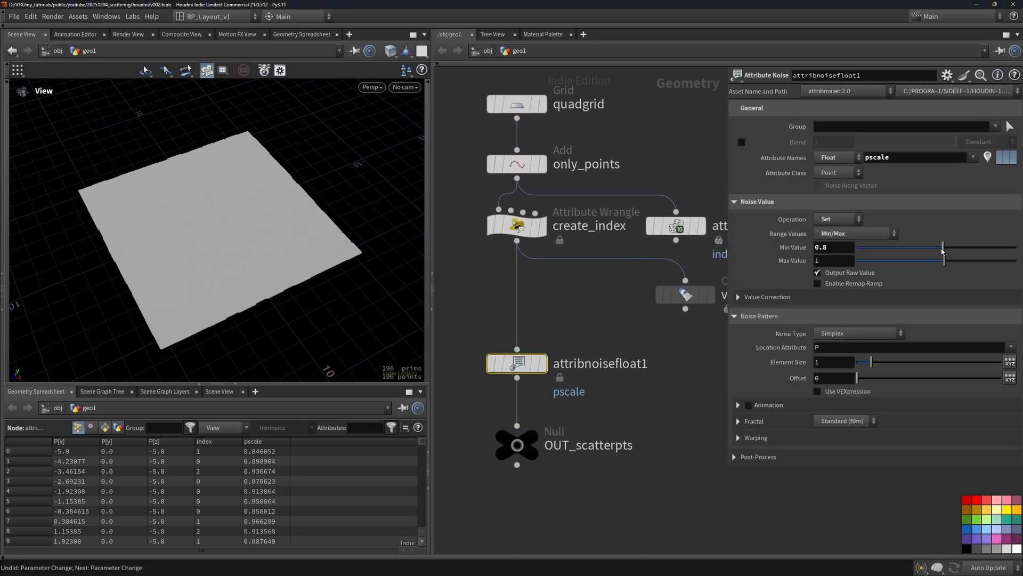
drag(942, 249, 942, 263)
scroll(168, 233, up, 4)
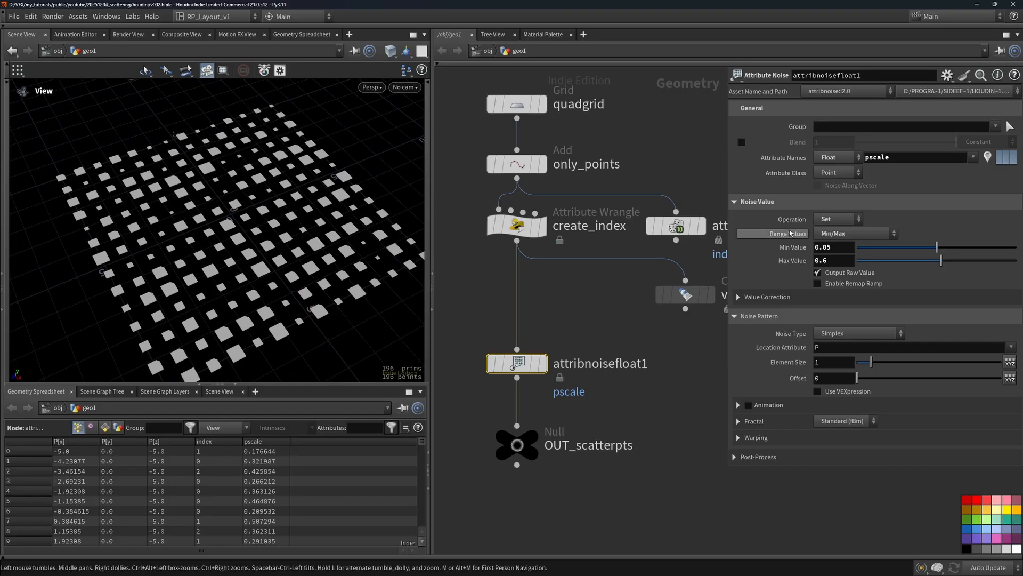
key(ctrl+z)
key(ctrl+z)
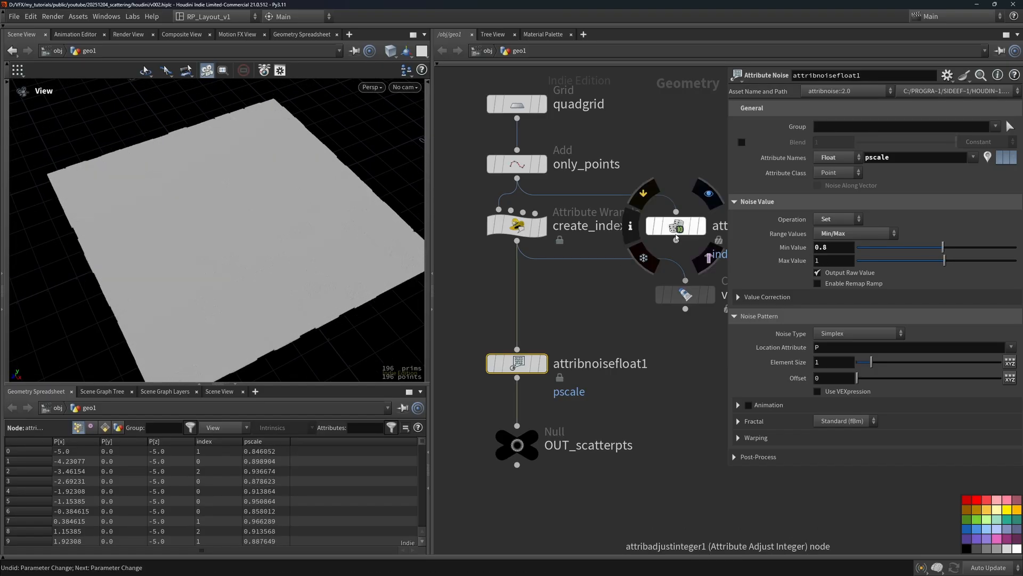
Try reducing box1's X and Z sizes to 0.7
middle_drag(624, 345, 627, 277)
scroll(648, 342, down, 3)
middle_drag(649, 343, 806, 421)
click(490, 266)
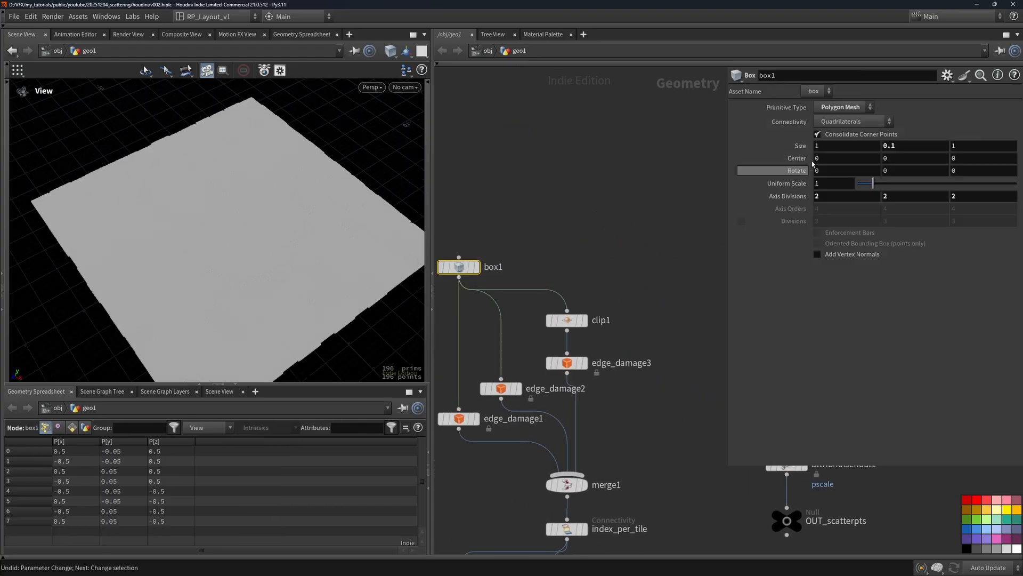
click(848, 145)
text(0.7)
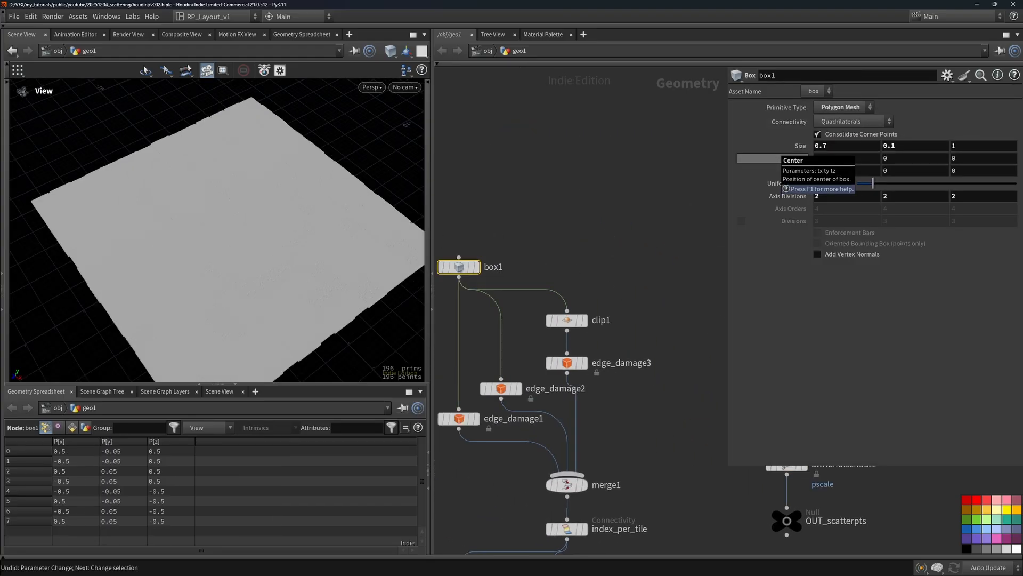
key(Return)
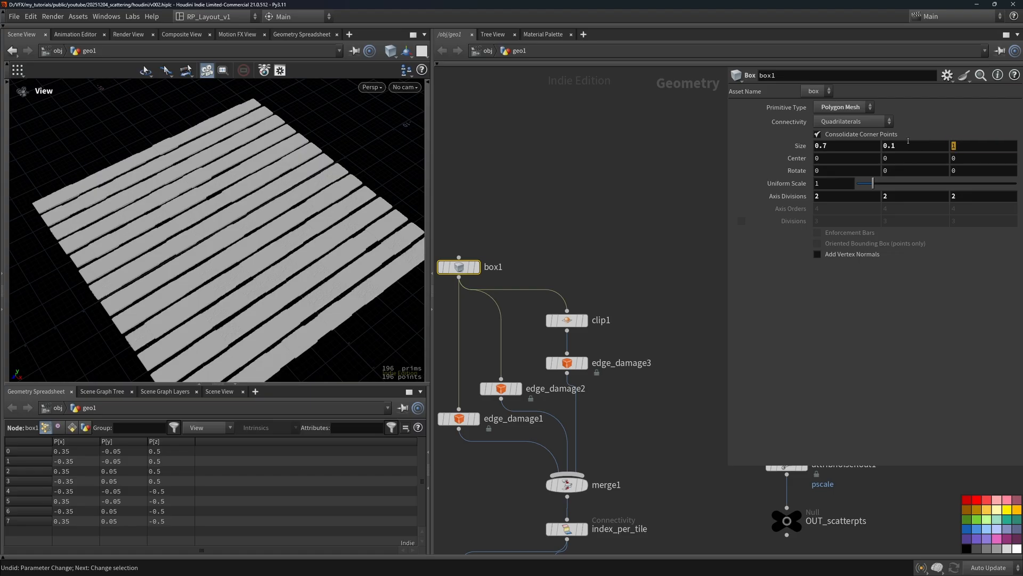
text(0.7)
key(Return)
middle_drag(266, 238, 279, 229)
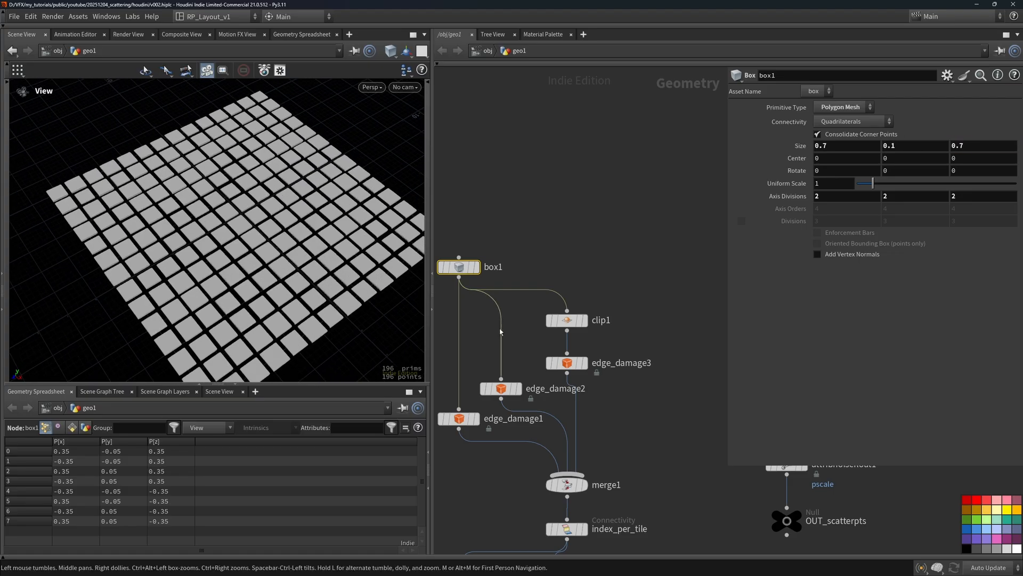
middle_drag(601, 390, 616, 388)
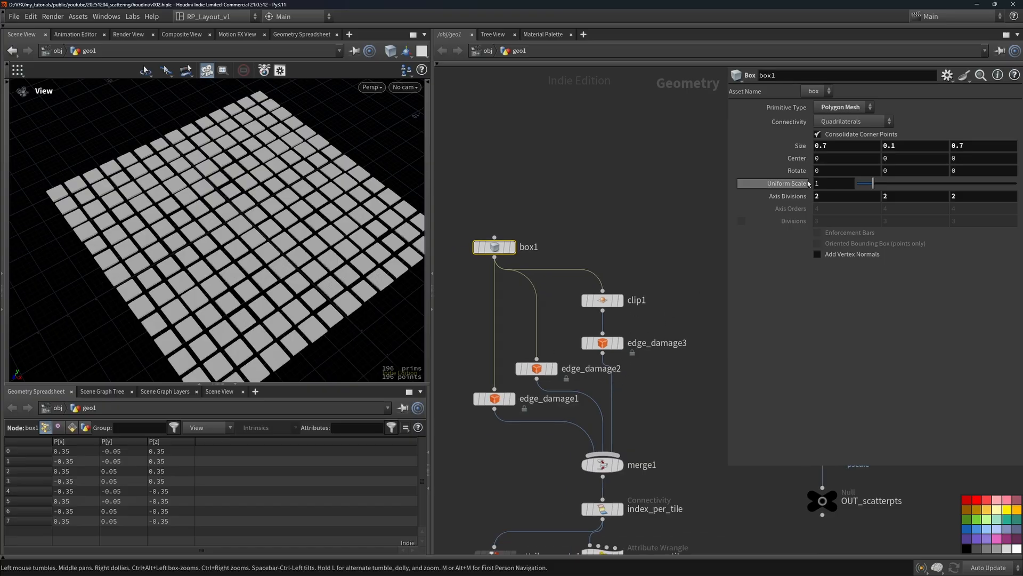
Try changing box1's X size to -12.6, and undo the box size changes
middle_drag(830, 145, 981, 72)
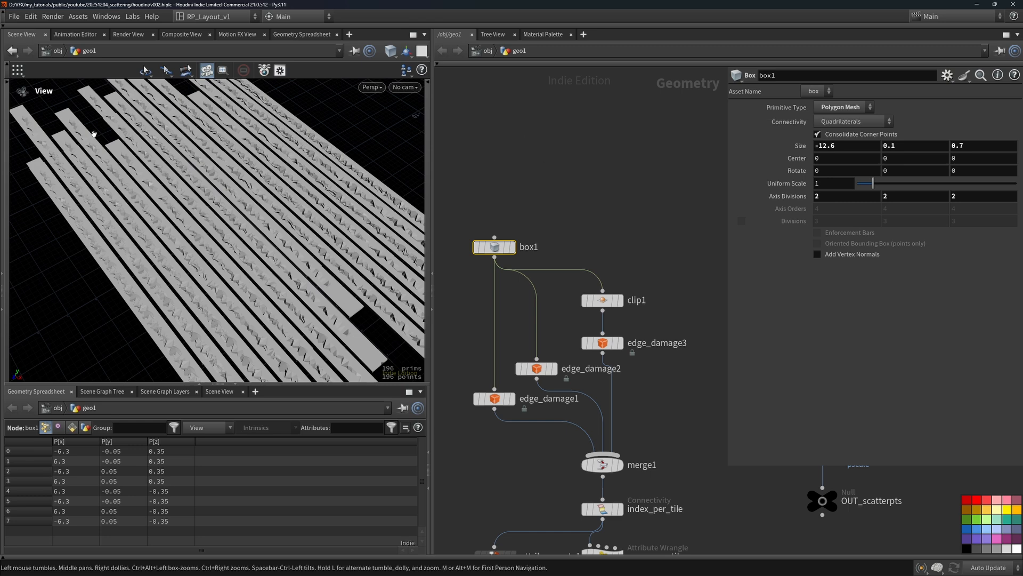
drag(94, 134, 252, 151)
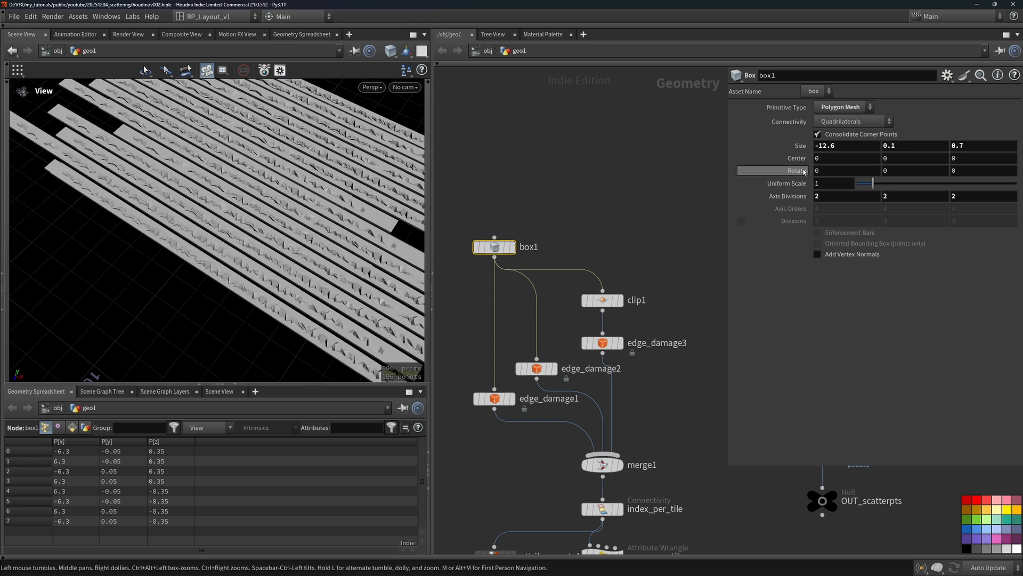
key(ctrl+z)
key(ctrl+z)
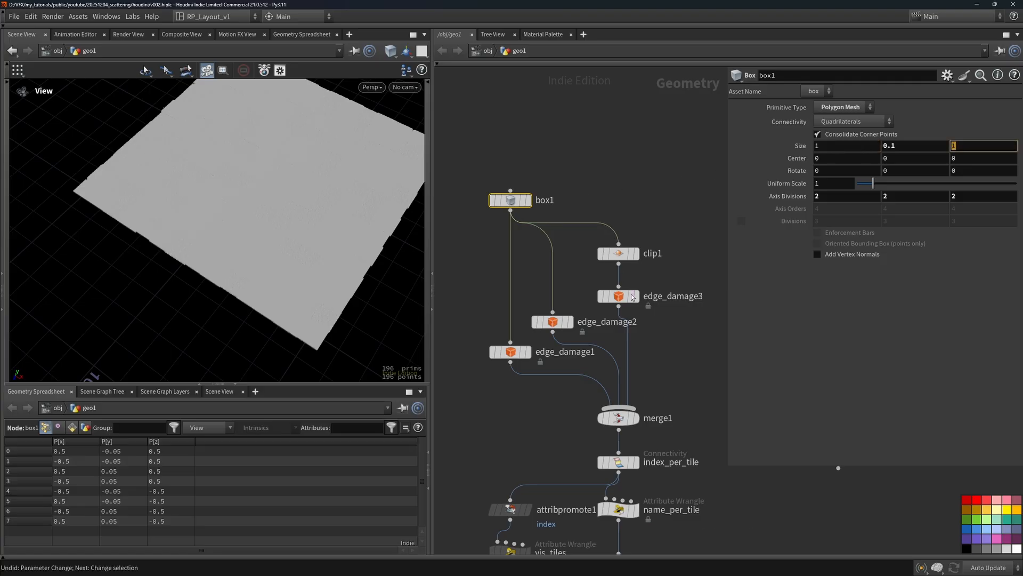
Insert a Transform from Centroid node between the tiles Object Merge and copytopoints1
middle_drag(677, 369, 687, 147)
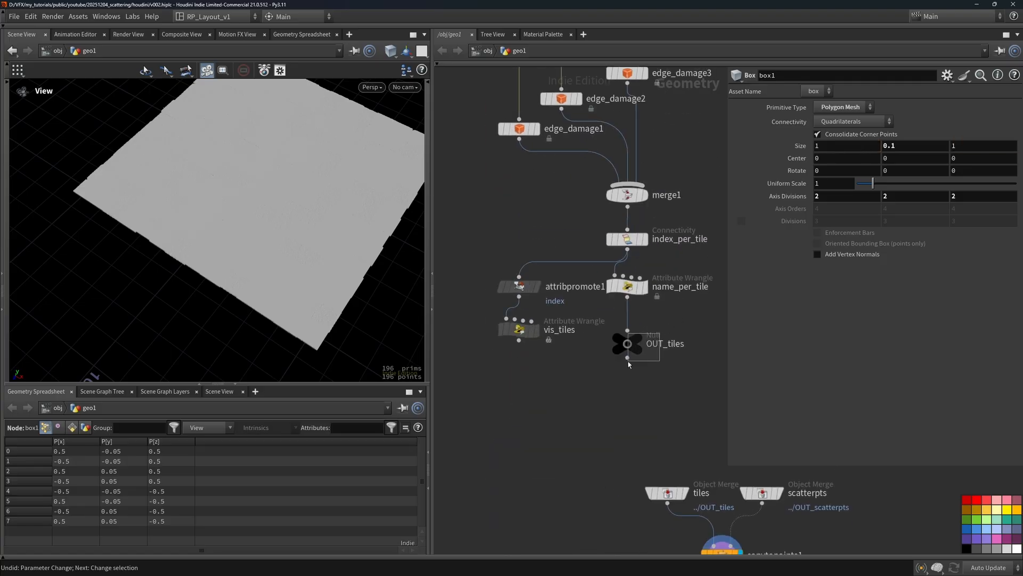
click(627, 347)
middle_drag(680, 374, 629, 289)
drag(644, 390, 617, 348)
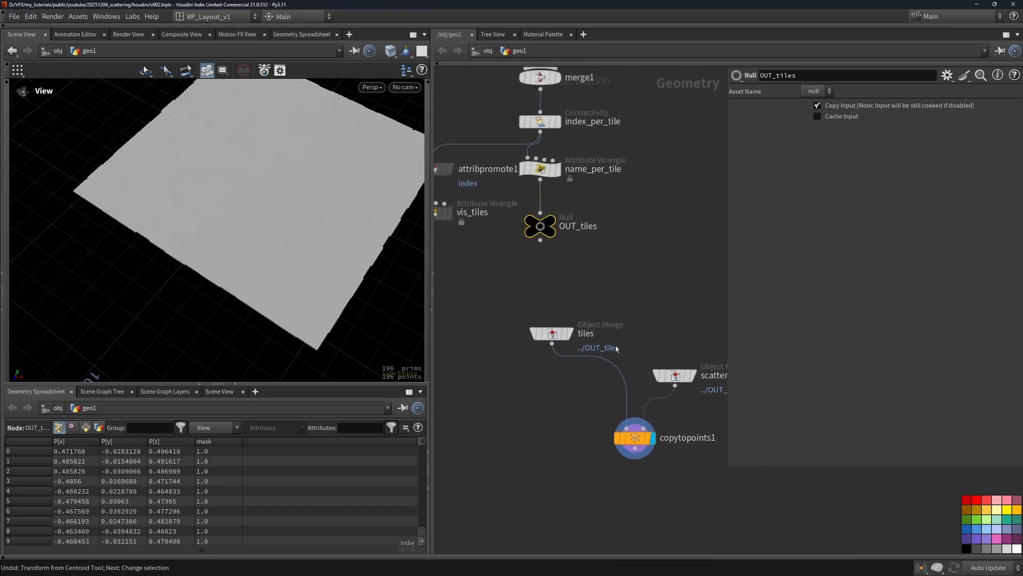
click(613, 356)
key(Tab)
text(trans)
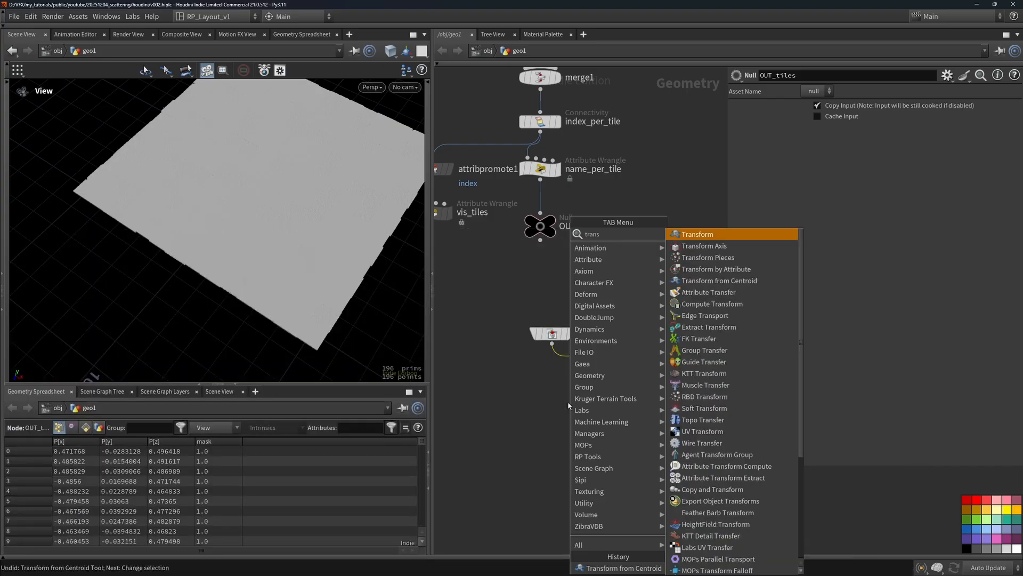
text( cen)
key(Return)
click(568, 402)
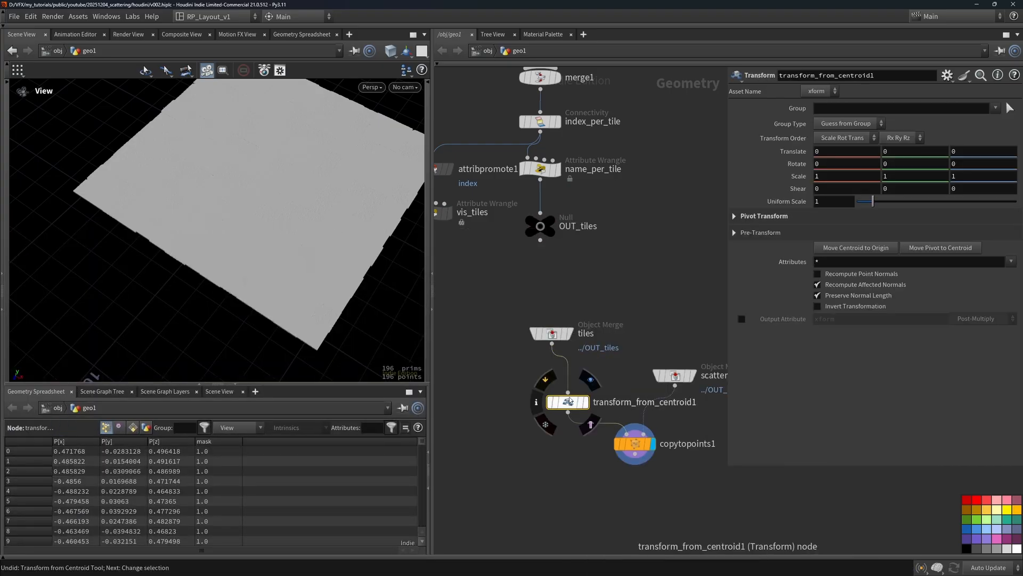
Set the uniform scale of transform_from_centroid1 to 0.7
drag(827, 202, 785, 215)
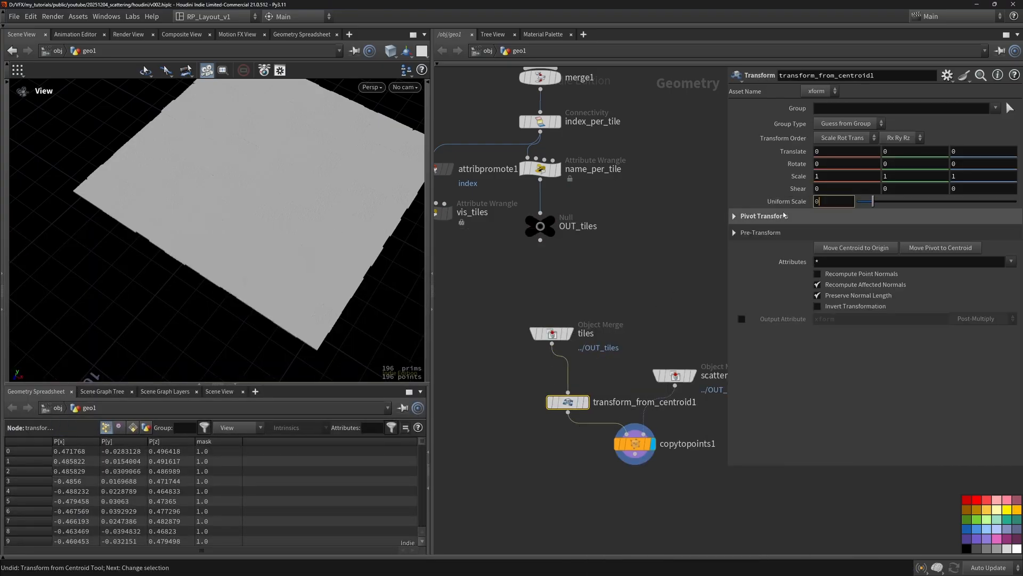
text(0.7)
key(Return)
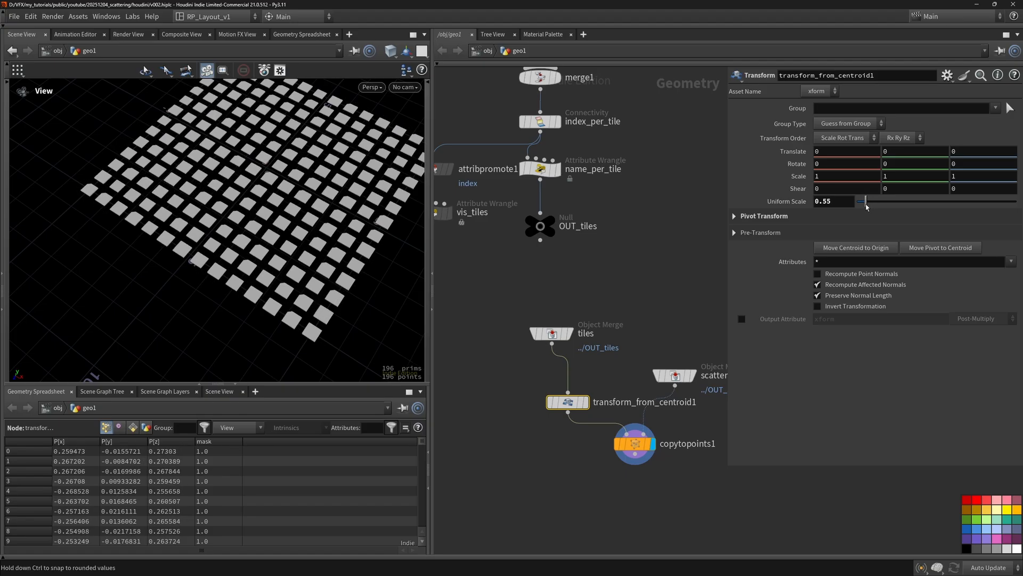
Branch a Blast node off the quadgrid output and display its result
middle_drag(688, 275, 598, 327)
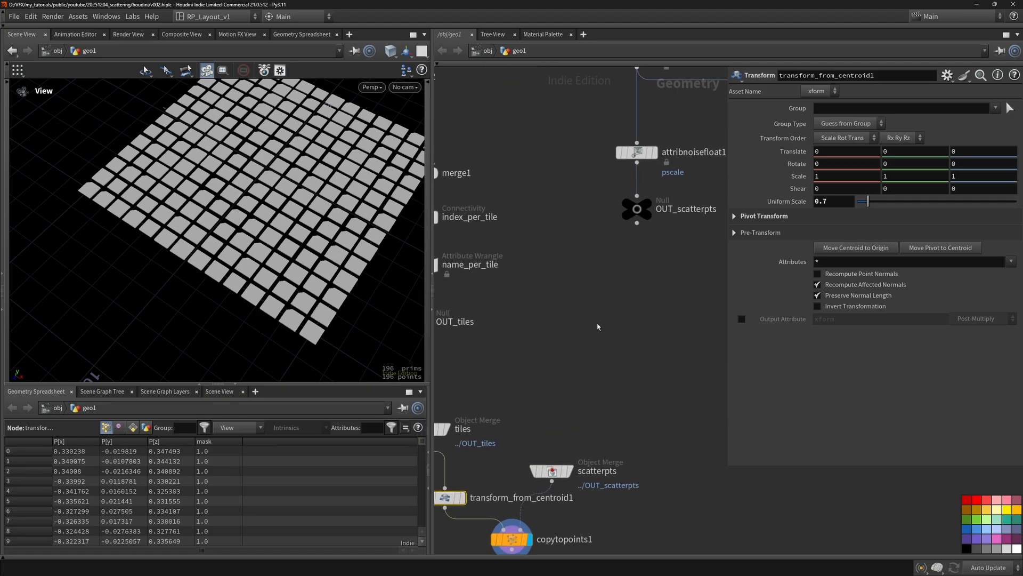
middle_drag(683, 236, 542, 403)
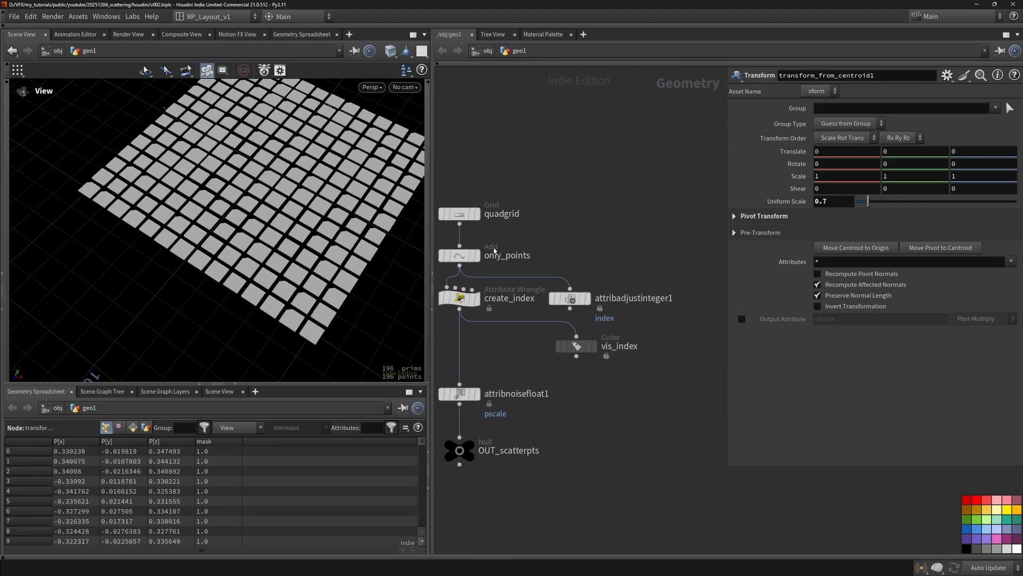
drag(460, 224, 679, 266)
click(681, 266)
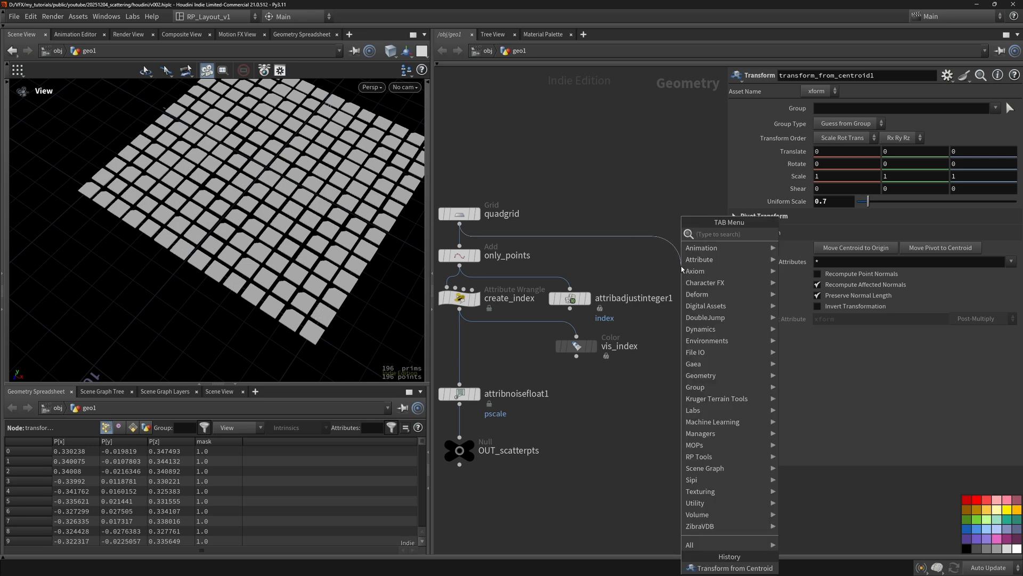
key(Escape)
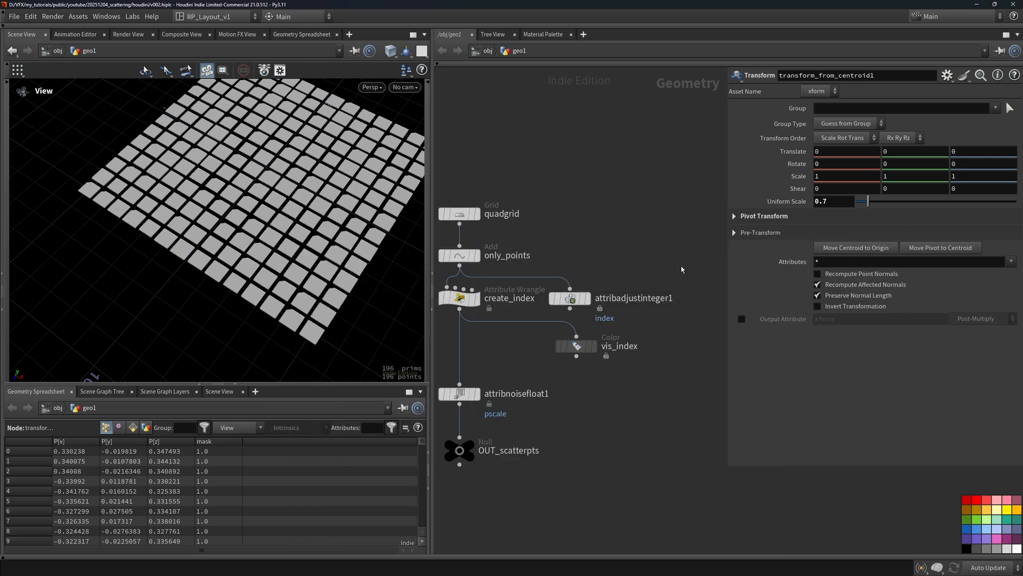
key(Return)
middle_drag(706, 219, 598, 250)
drag(575, 298, 596, 288)
click(614, 288)
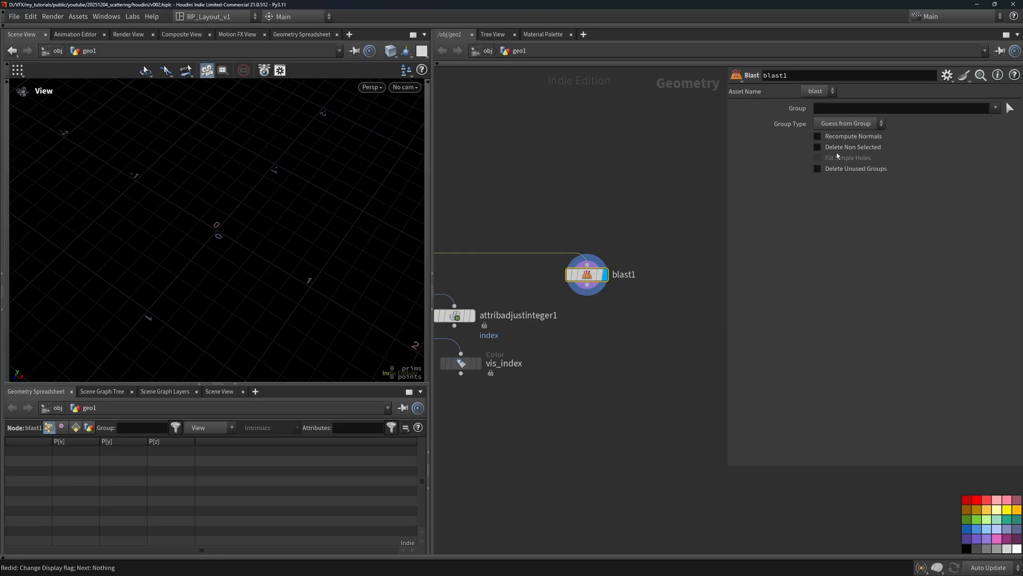
Enable Delete Non Selected on blast1 and set its group type to Primitives
click(817, 147)
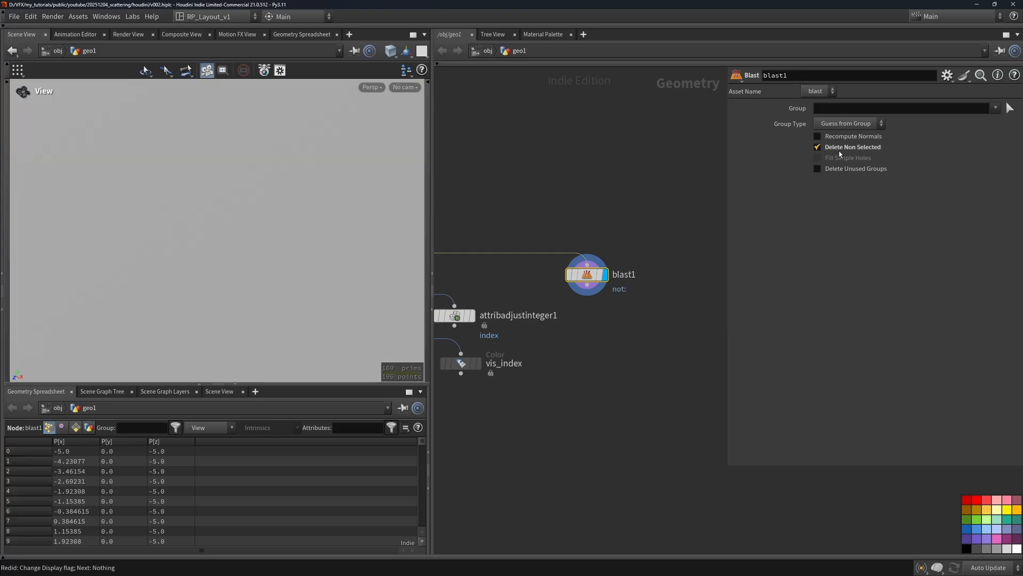
key(h)
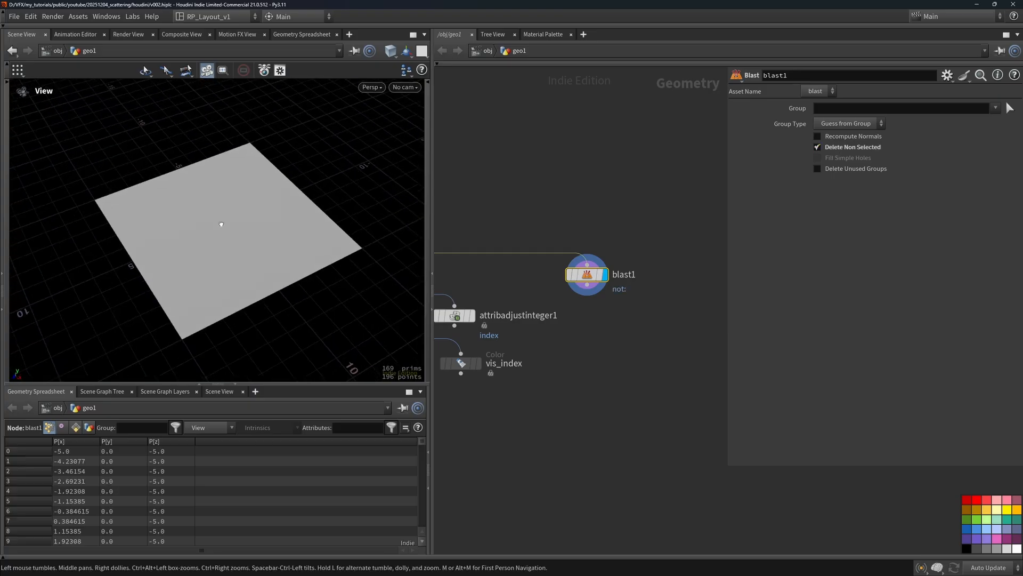
key(shift+w)
click(822, 124)
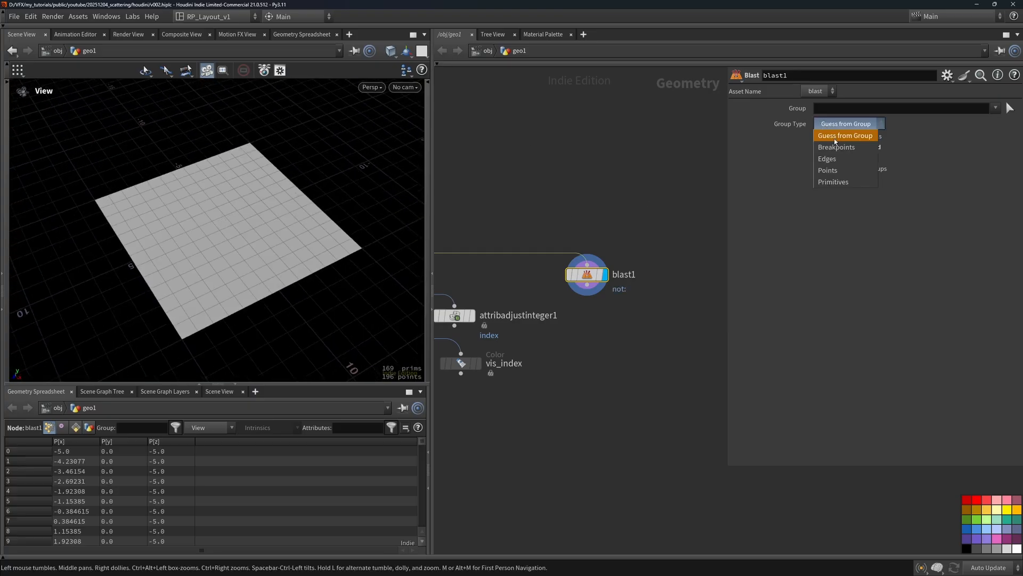
click(833, 181)
Set the blast1 group to primitive 0 and return to viewing the node's result
click(1008, 108)
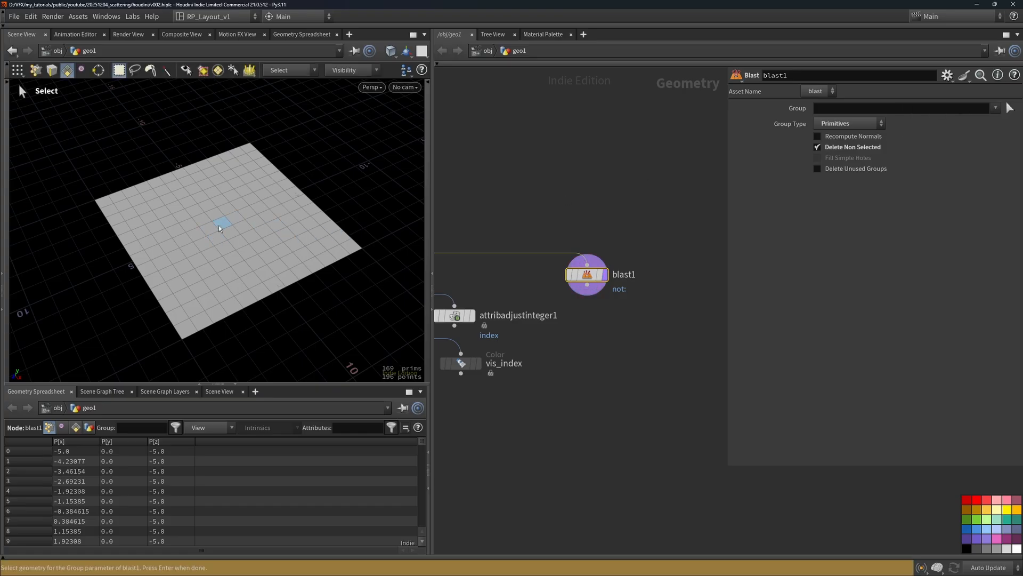
click(858, 108)
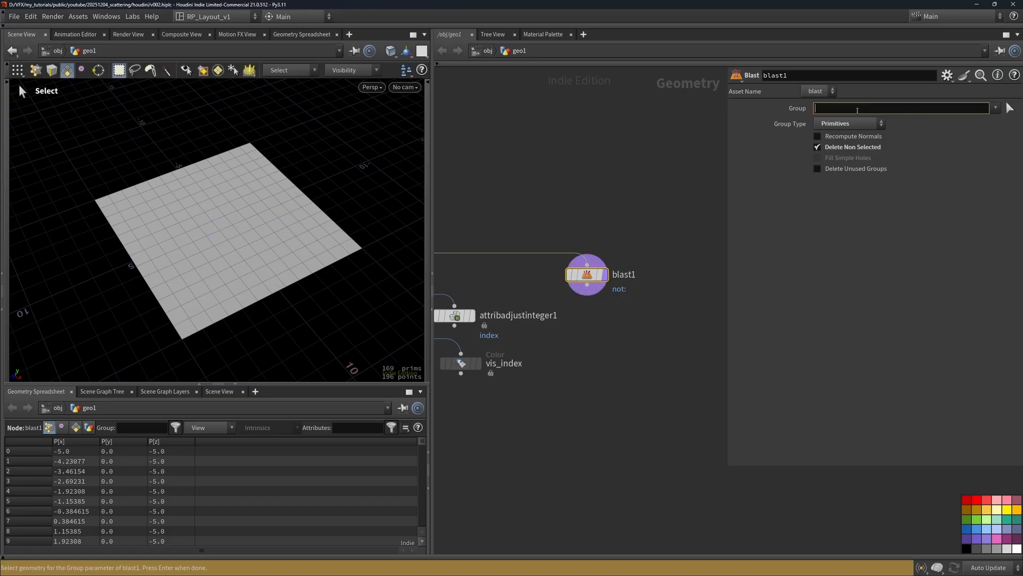
text(0)
key(Return)
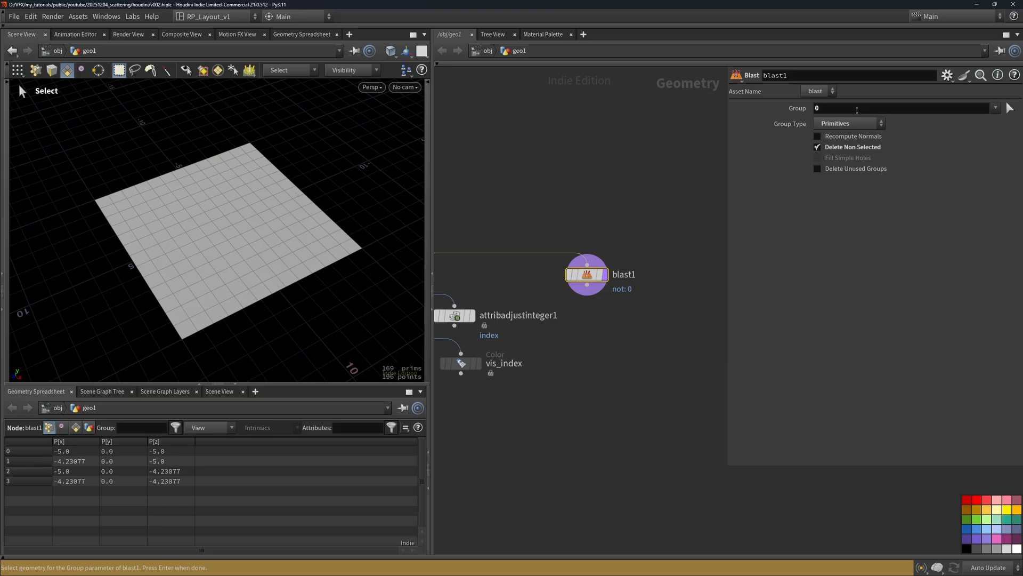
key(Escape)
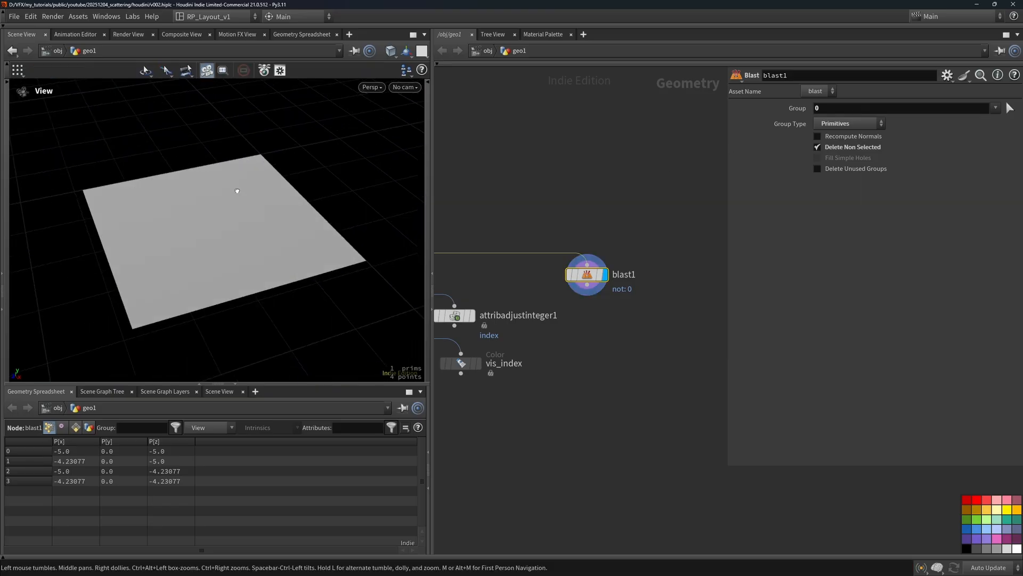
Add a PolyExtrude node connected below blast1
middle_drag(600, 280, 525, 219)
drag(525, 220, 587, 220)
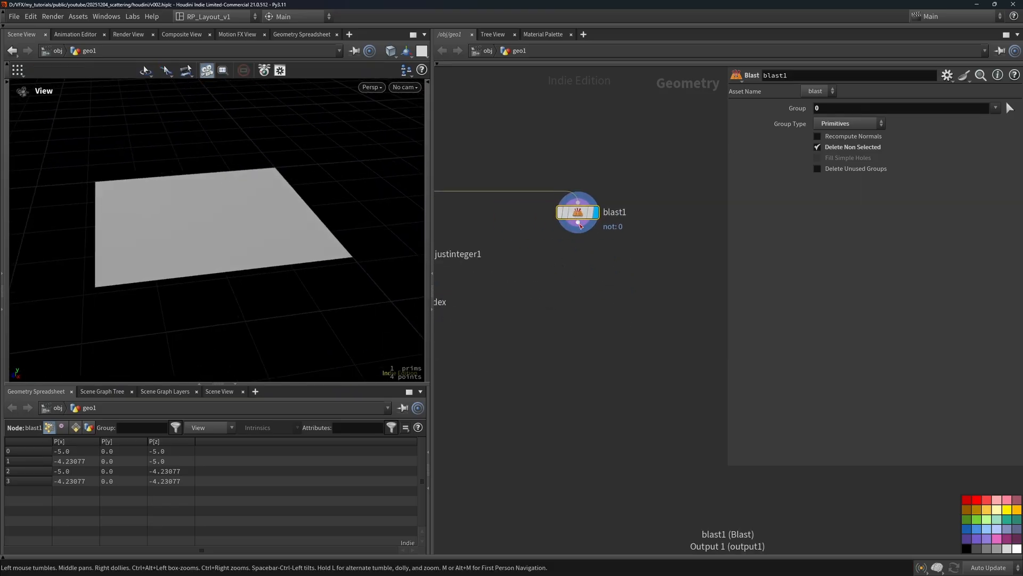
key(Tab)
text(polext)
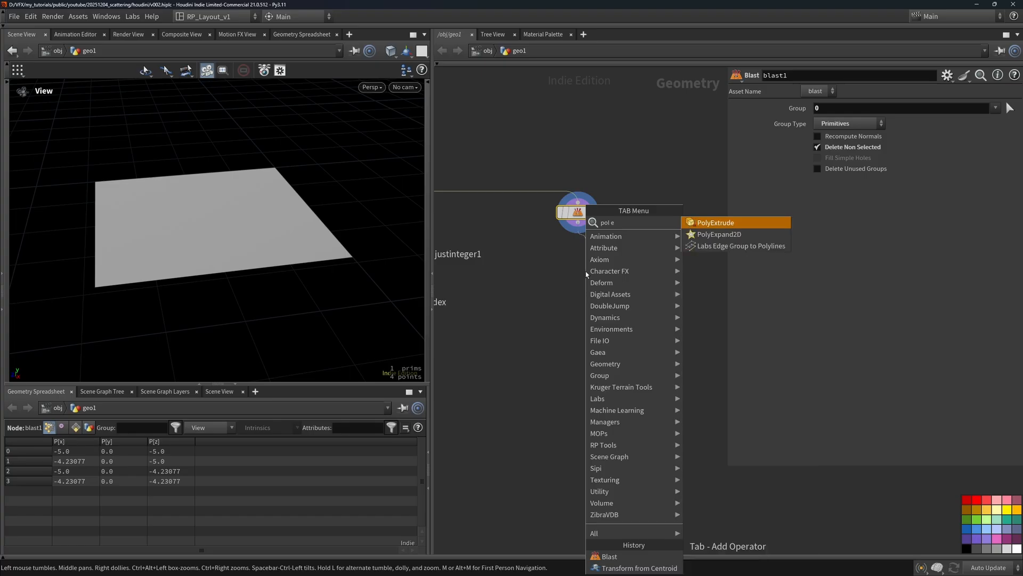
key(Return)
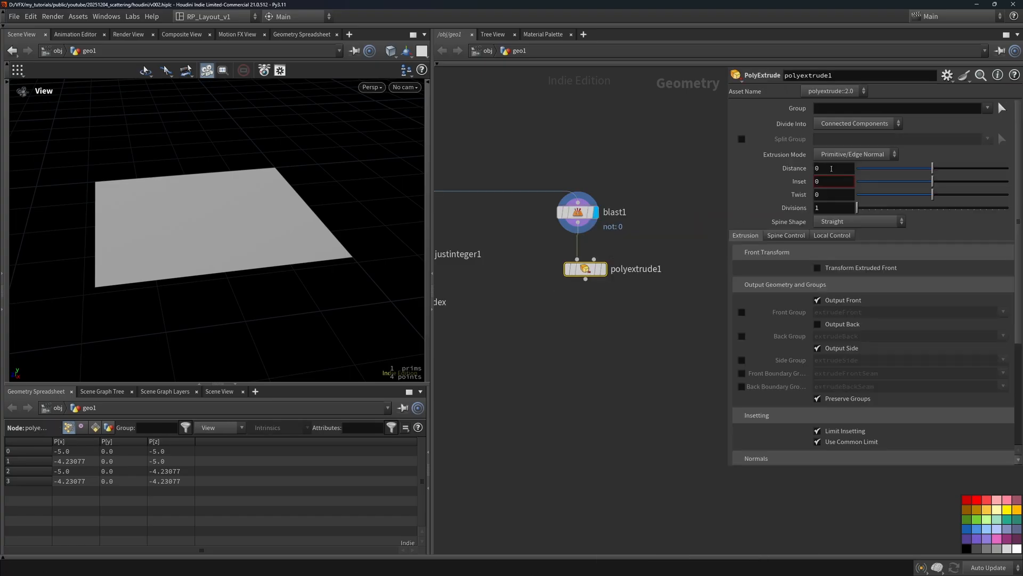
Set the polyextrude1 distance to 0.5 and display the extruded cell
click(831, 168)
text(.5)
key(Return)
click(603, 268)
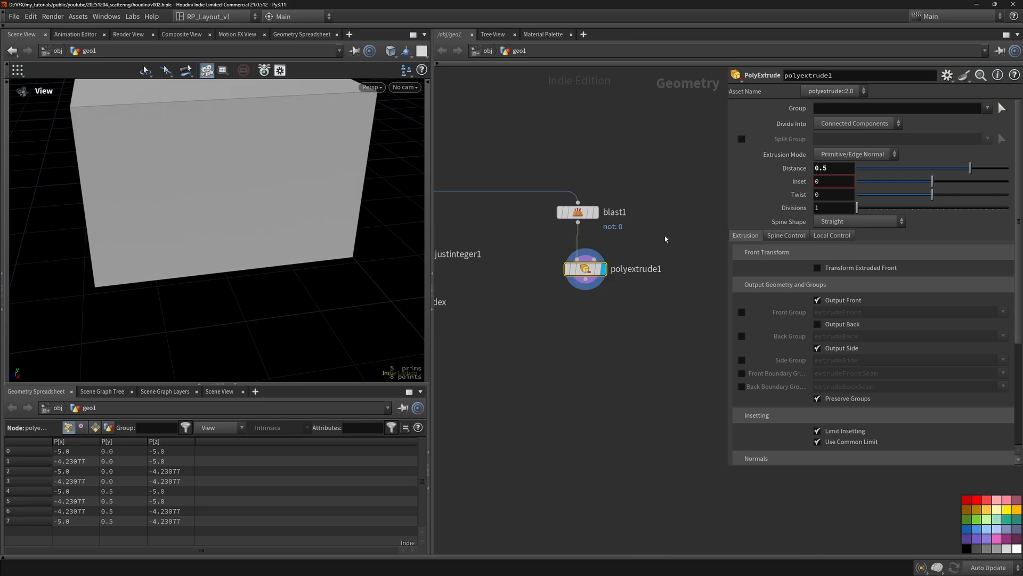
Enable Output Back on polyextrude1 to close the extruded cell
click(828, 324)
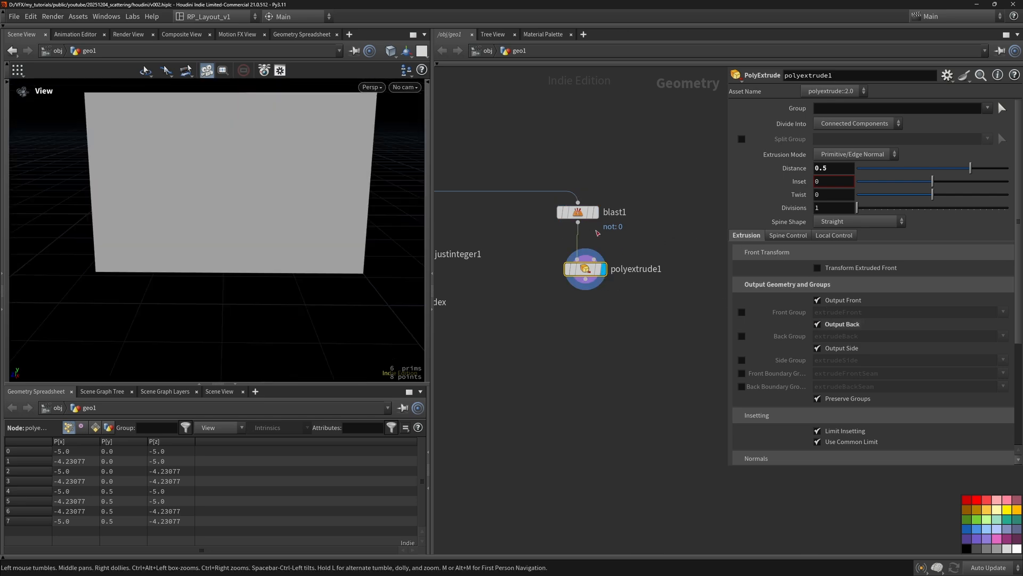
Add a Labs Thicken node connected to blast1 and display its result
click(578, 222)
key(Tab)
text(thi)
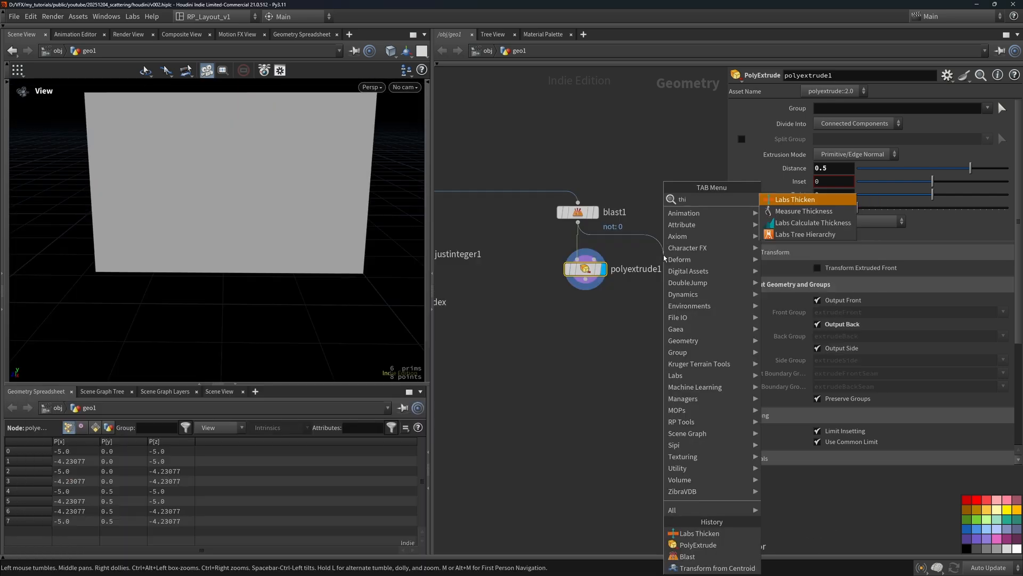
key(Return)
key(r)
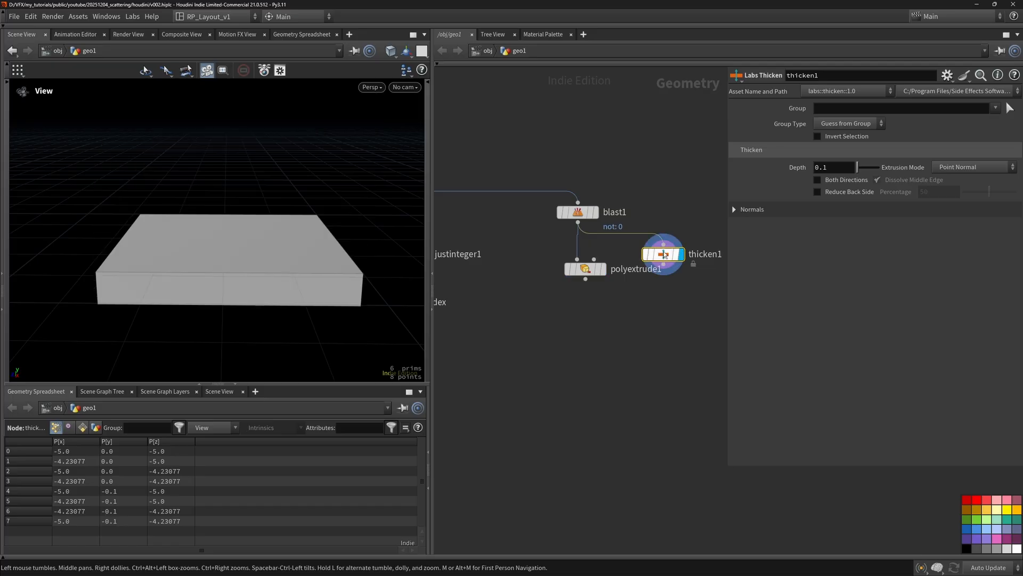
Enable Both Directions on thicken1 and set its depth to 0.25
click(826, 180)
double_click(825, 169)
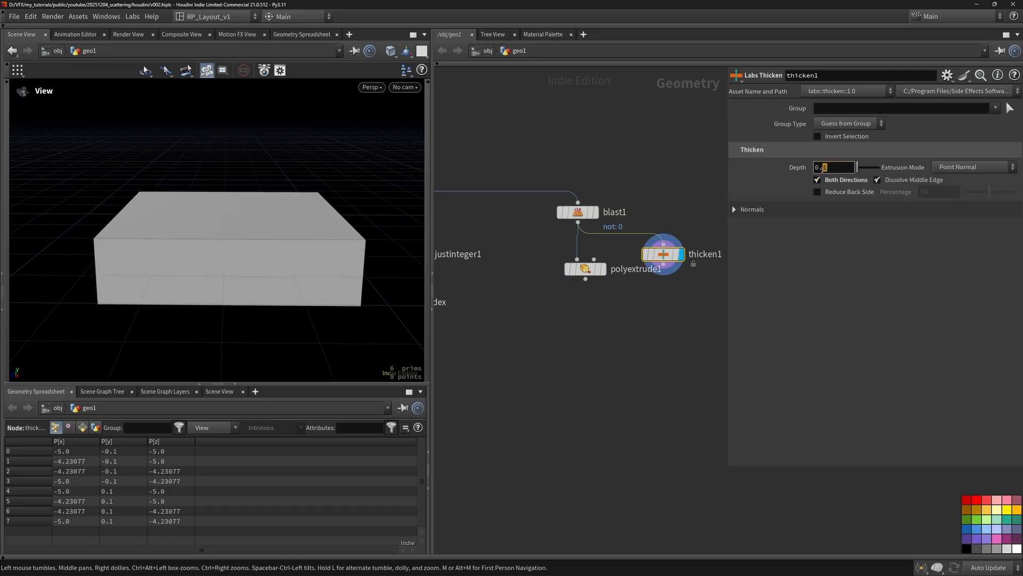
text(5)
key(Return)
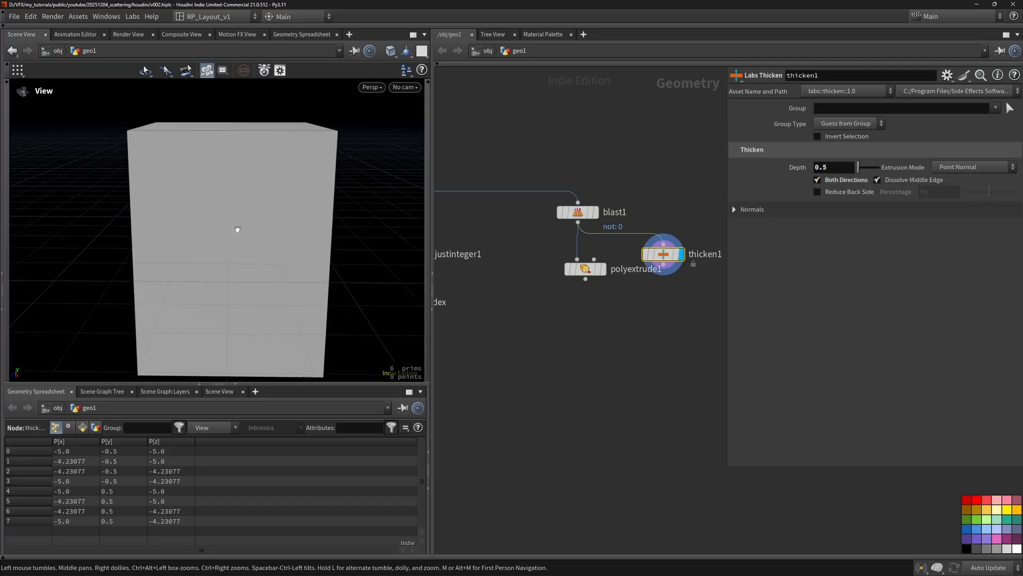
text(25)
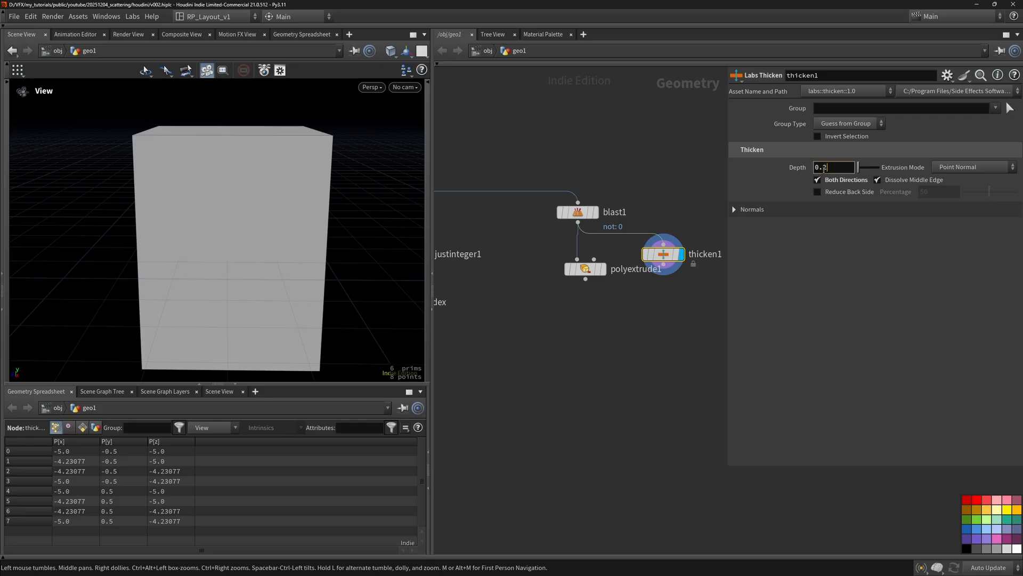
key(Return)
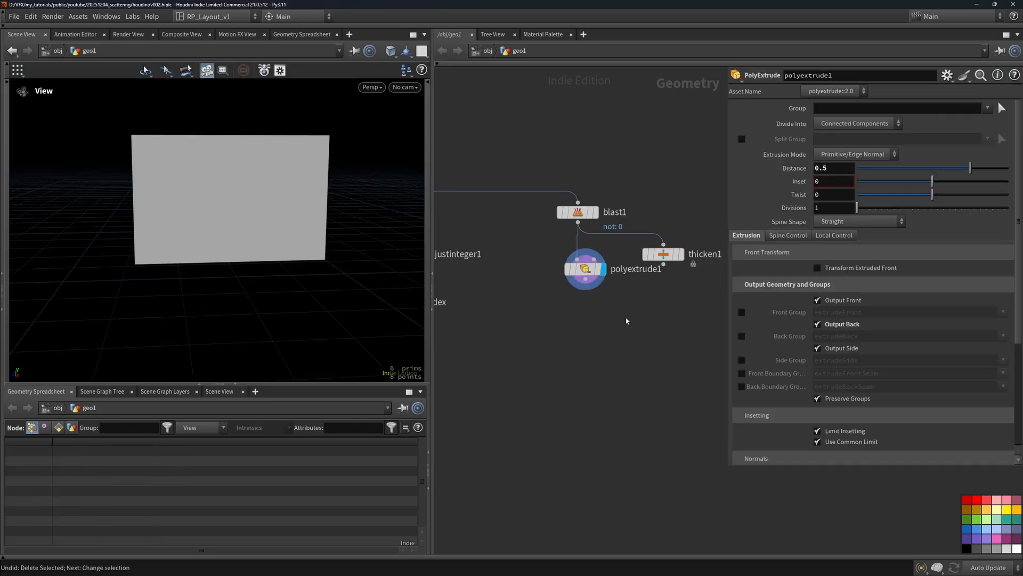
Delete the thicken1 node
click(683, 255)
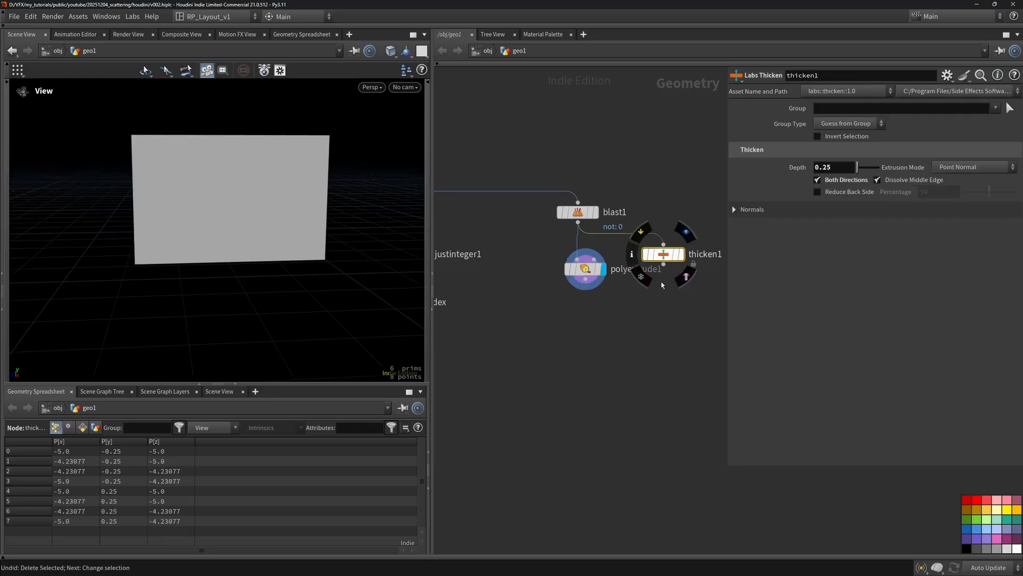
key(Delete)
Add a Match Size node below polyextrude1, align it with the chain and display the centered cell
text(matchsize)
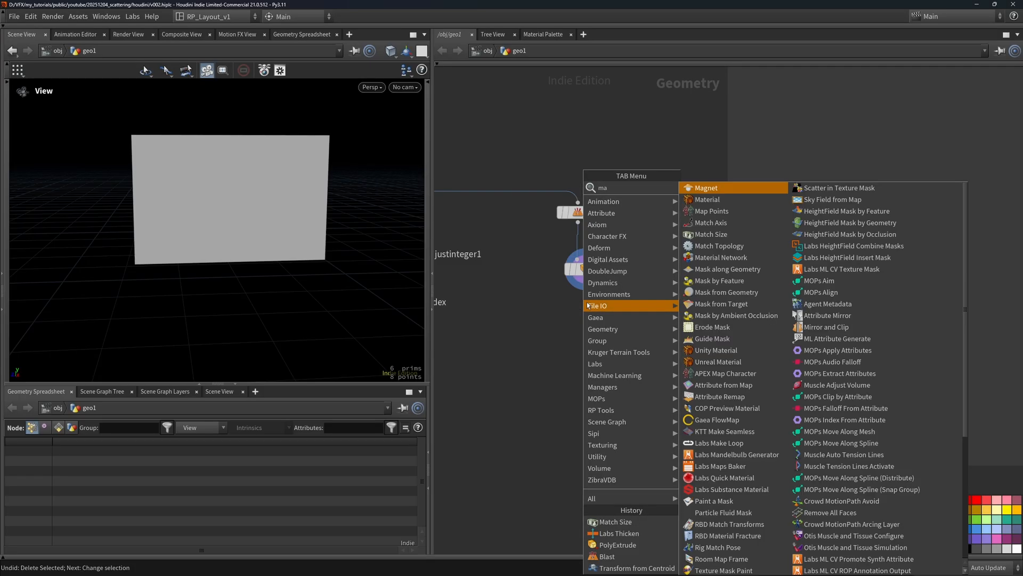
key(Return)
click(586, 306)
drag(635, 328, 569, 186)
key(l)
key(f)
drag(291, 237, 249, 252)
key(ctrl+z)
Rename the Match Size node below polyextrude1 to to_origin
double_click(637, 295)
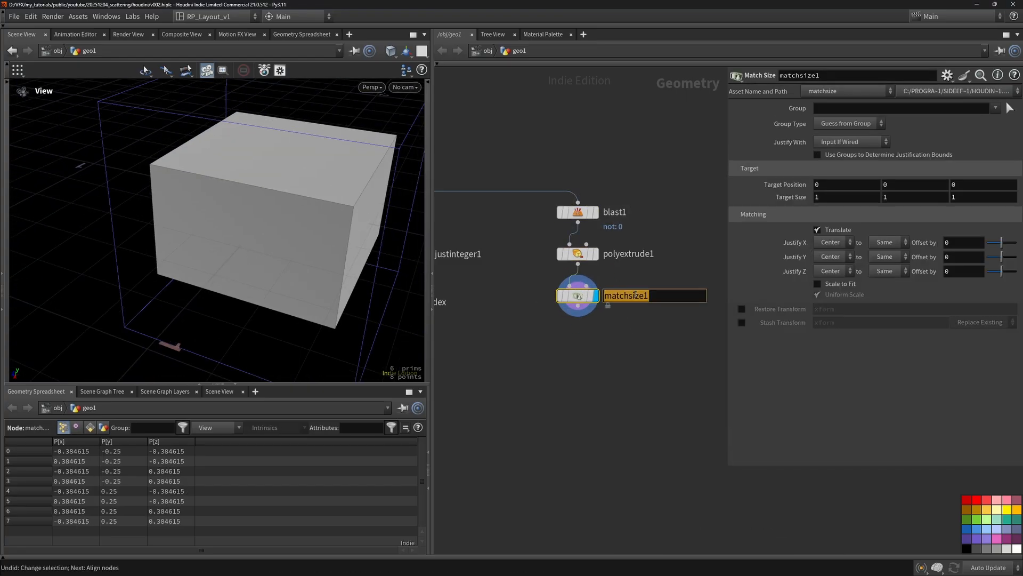
text(to_origin)
key(Return)
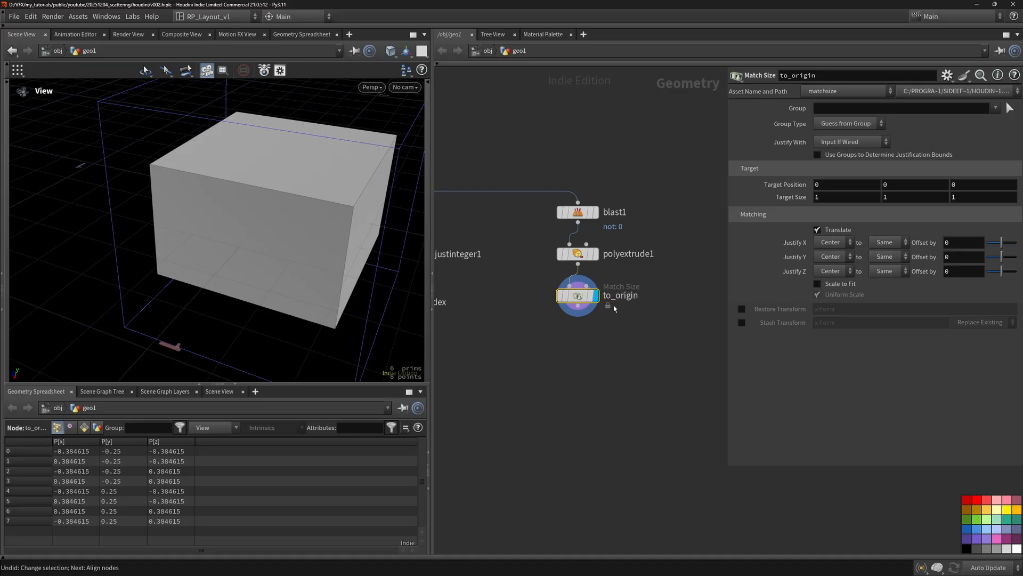
Add a Null node below to_origin and name it unit_tile
click(579, 341)
text(null)
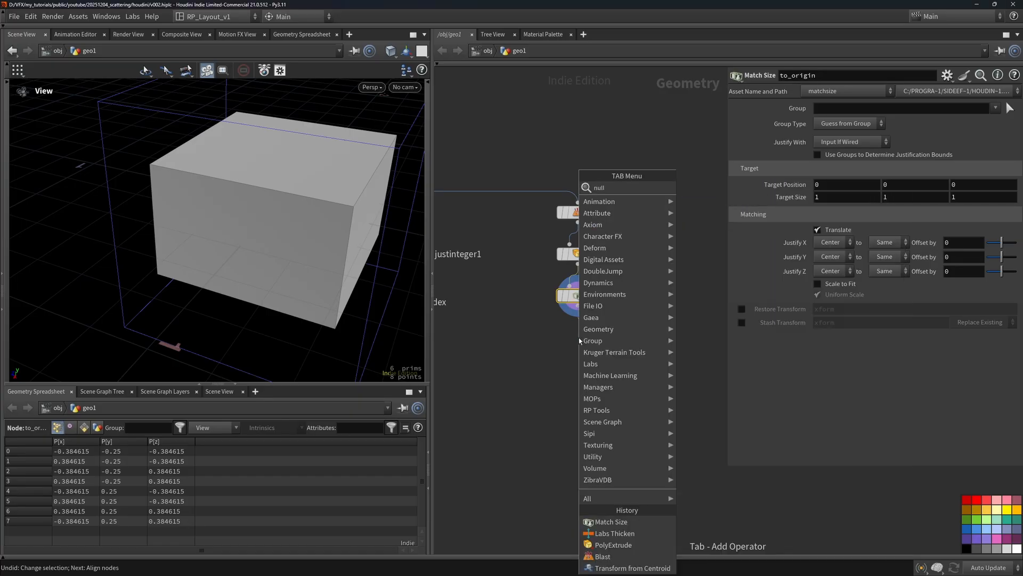
key(Return)
double_click(607, 341)
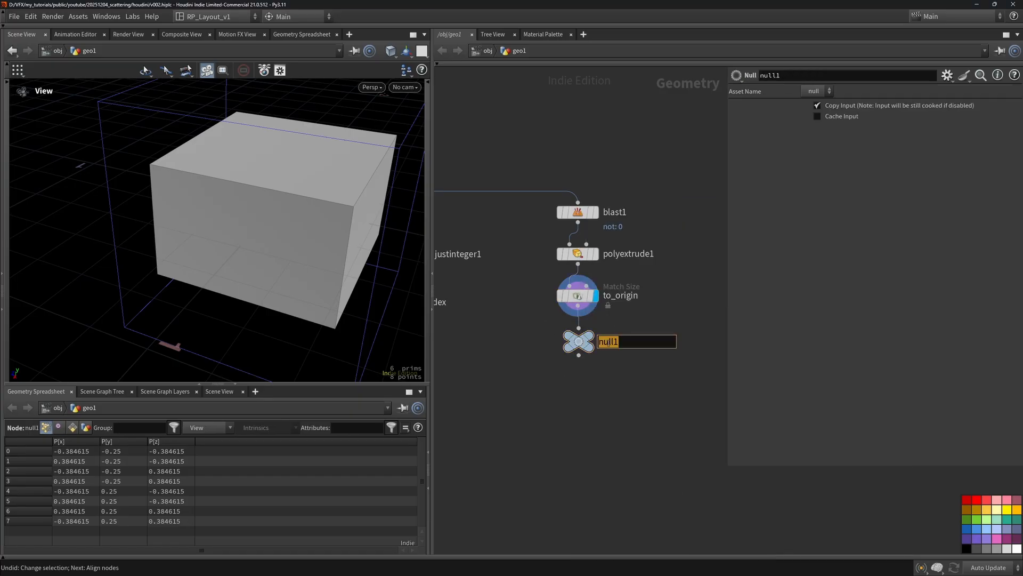
text(unit_tile)
key(Return)
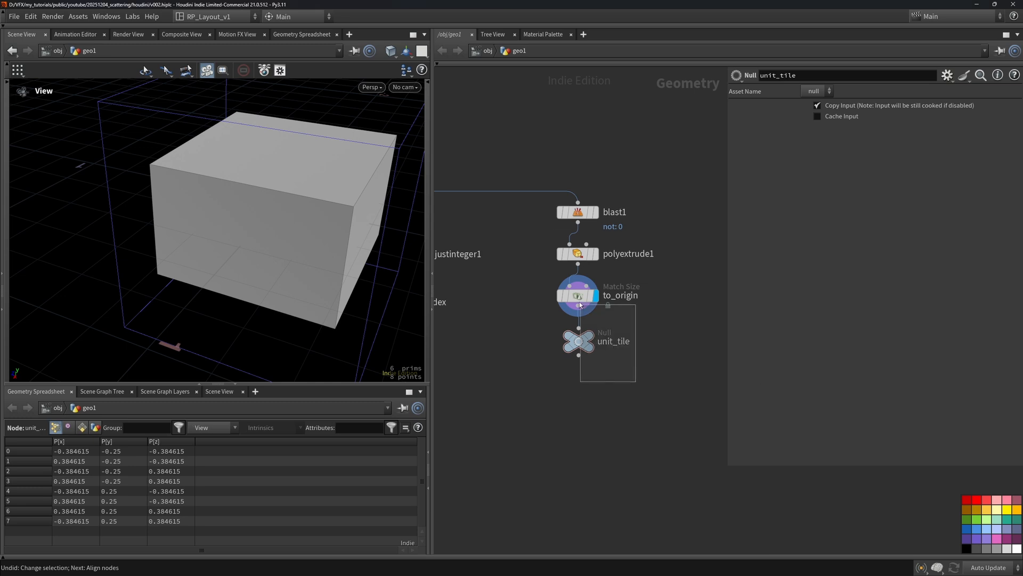
Display the copytopoints1 result in the viewport
middle_drag(562, 363, 725, 227)
scroll(627, 305, down, 4)
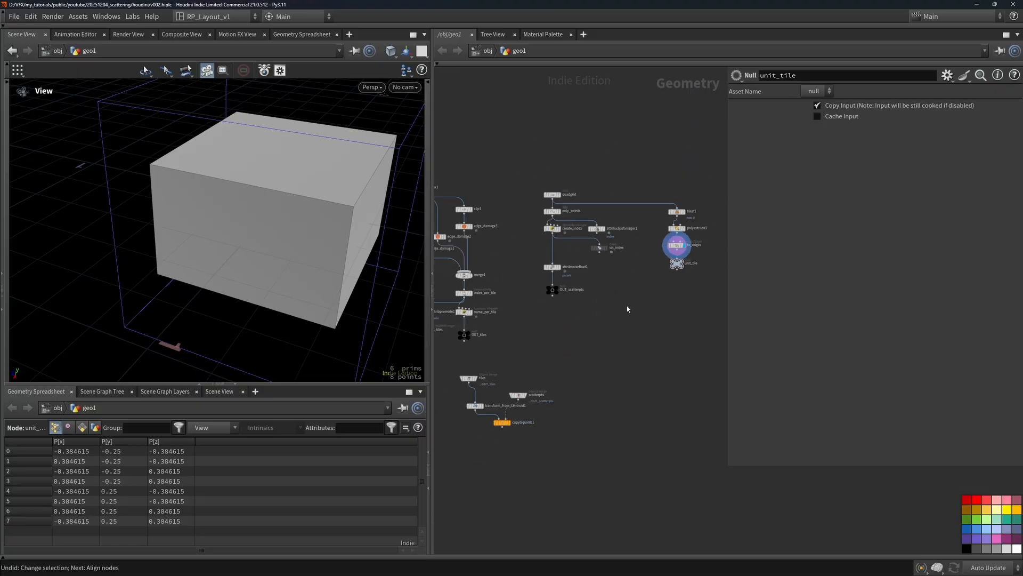
middle_drag(627, 305, 730, 250)
scroll(598, 342, up, 4)
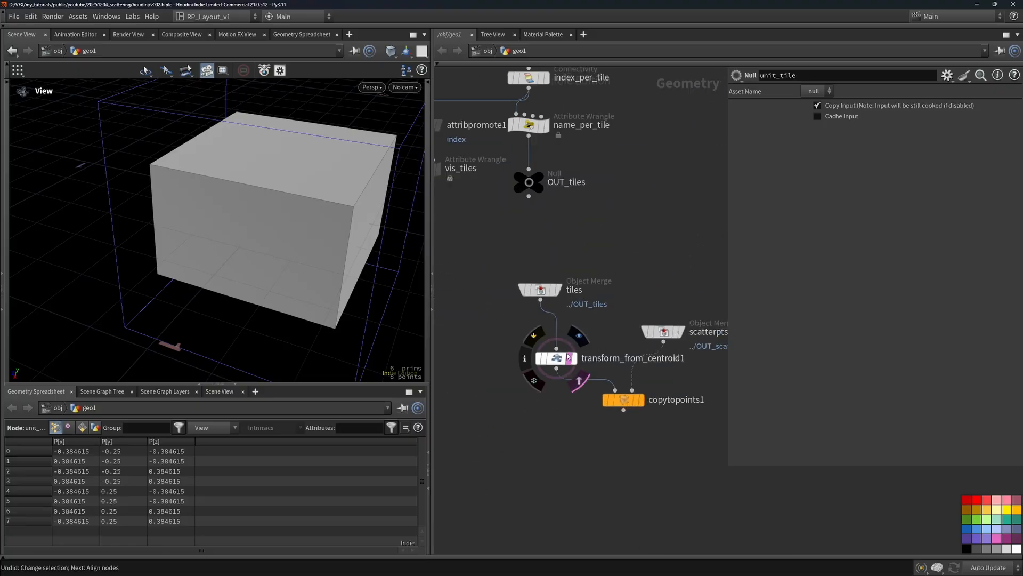
click(641, 400)
key(h)
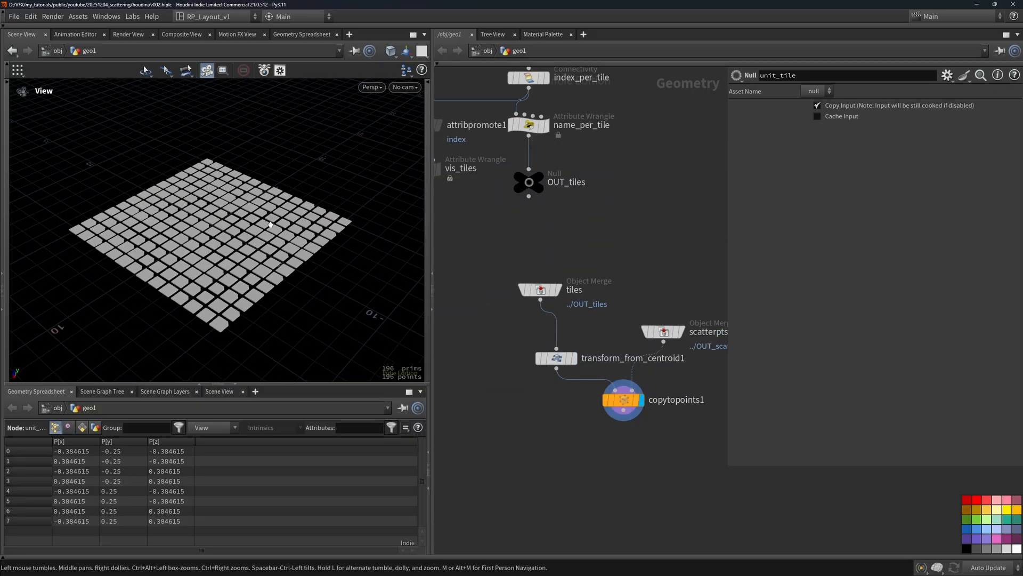
Delete the transform_from_centroid1 node between tiles and copytopoints1
scroll(553, 327, up, 2)
click(558, 373)
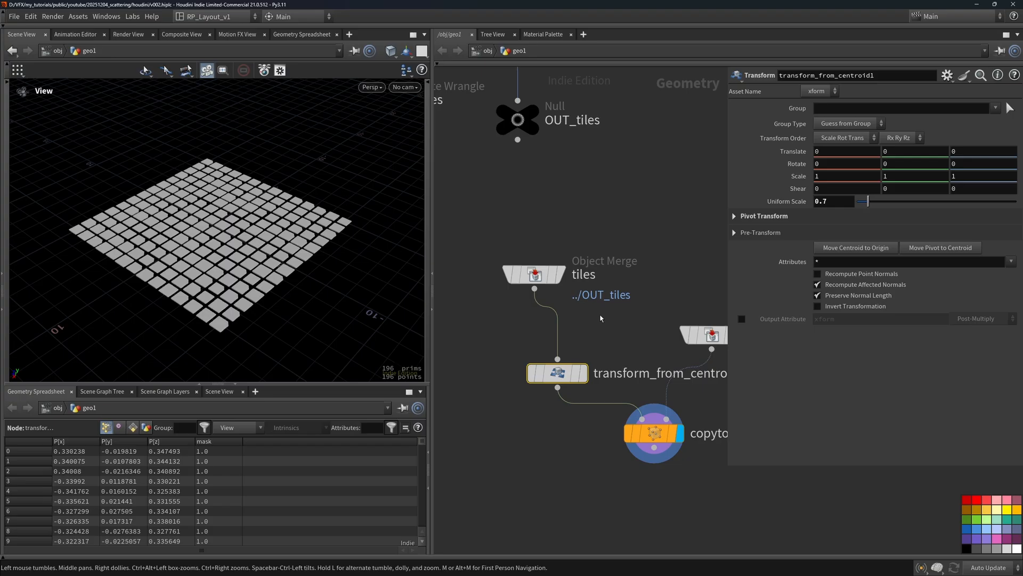
key(Down)
Add an Object Merge node near copytopoints1 that references ../unit_tile and name it unit_tile
key(Tab)
text(obj me)
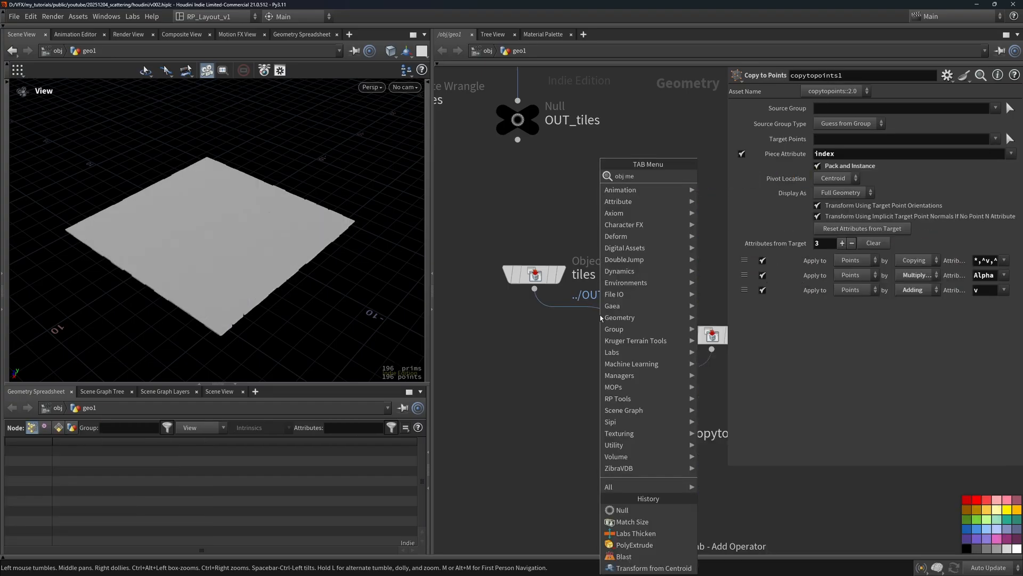
key(Return)
click(662, 248)
middle_drag(662, 248, 691, 340)
drag(673, 331, 901, 137)
middle_drag(532, 422, 613, 356)
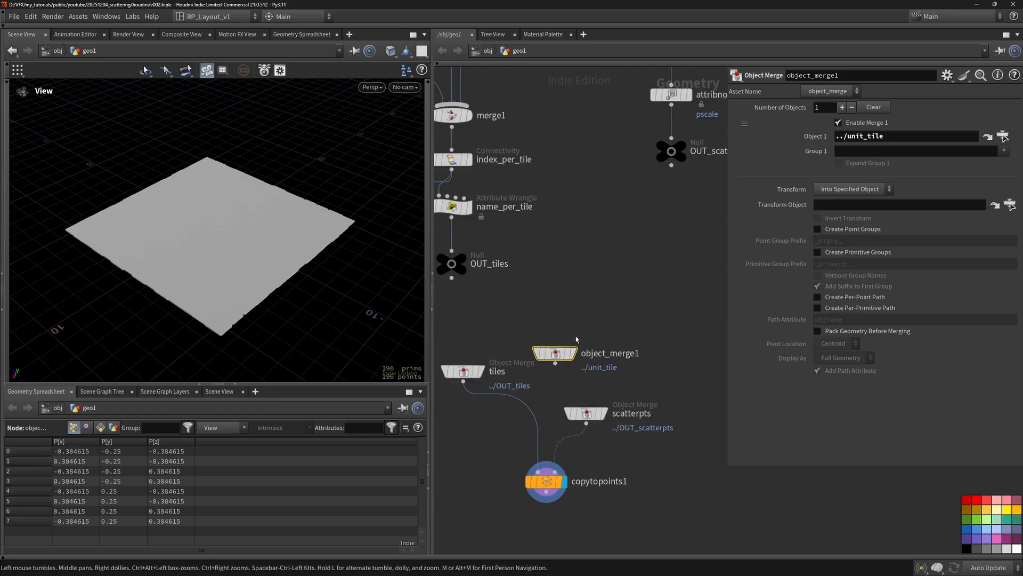
double_click(611, 353)
text(unit_tile)
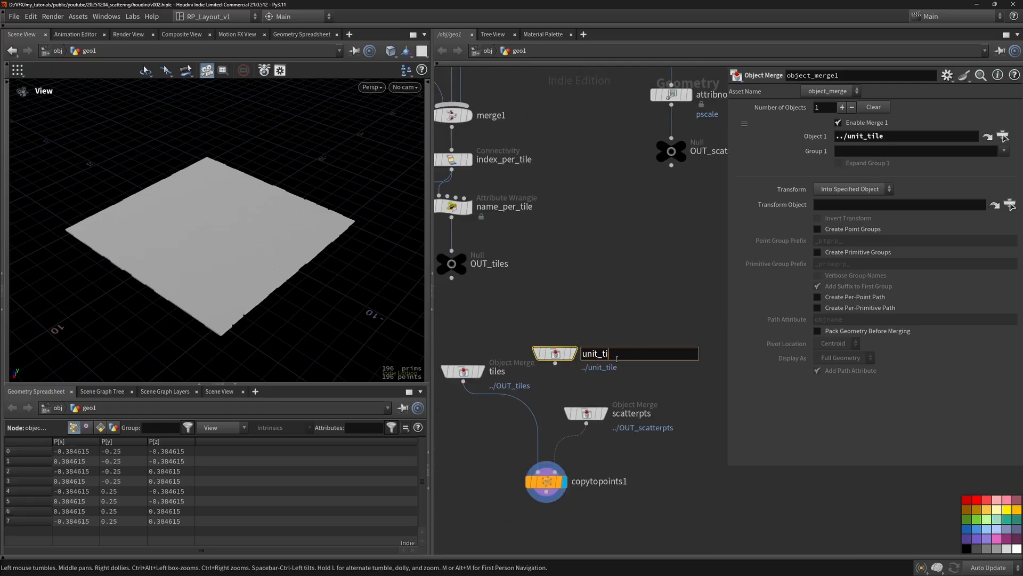
key(Return)
Add a Match Size node below tiles, connect tiles to its first input and display it
middle_drag(618, 323, 669, 263)
drag(514, 312, 503, 314)
key(Tab)
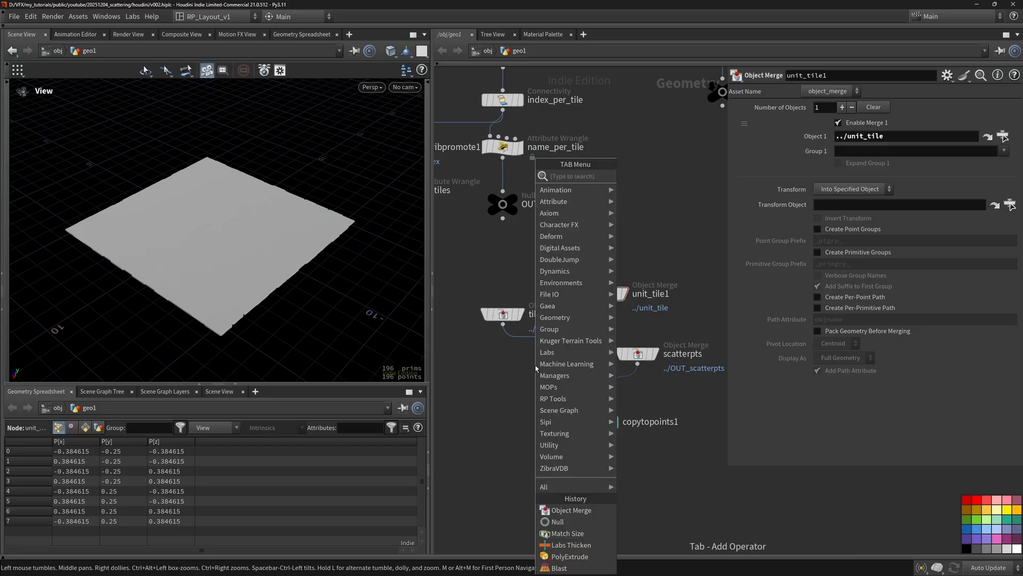
text(match s)
key(Return)
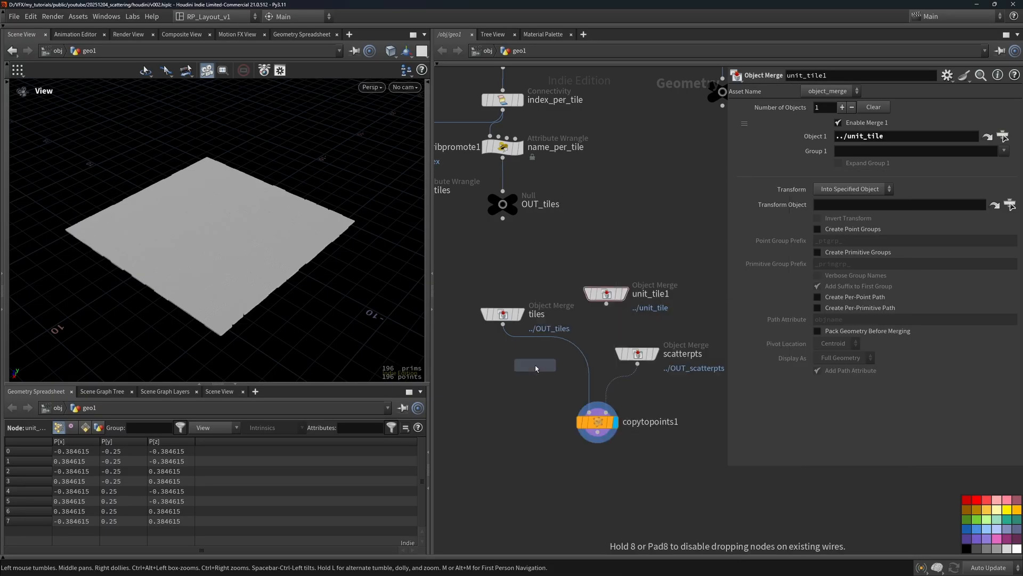
click(535, 366)
drag(526, 355, 503, 322)
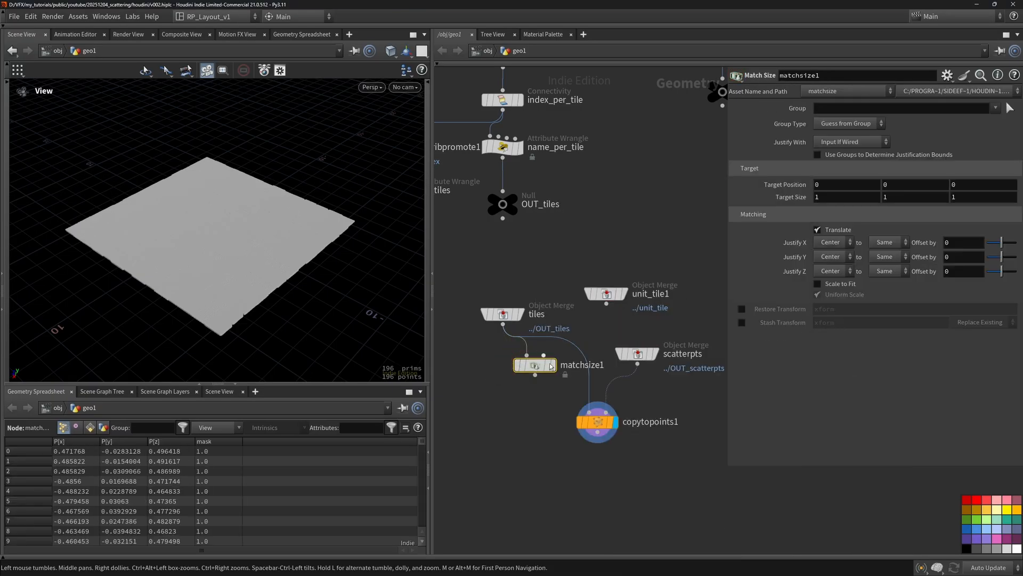
key(r)
key(h)
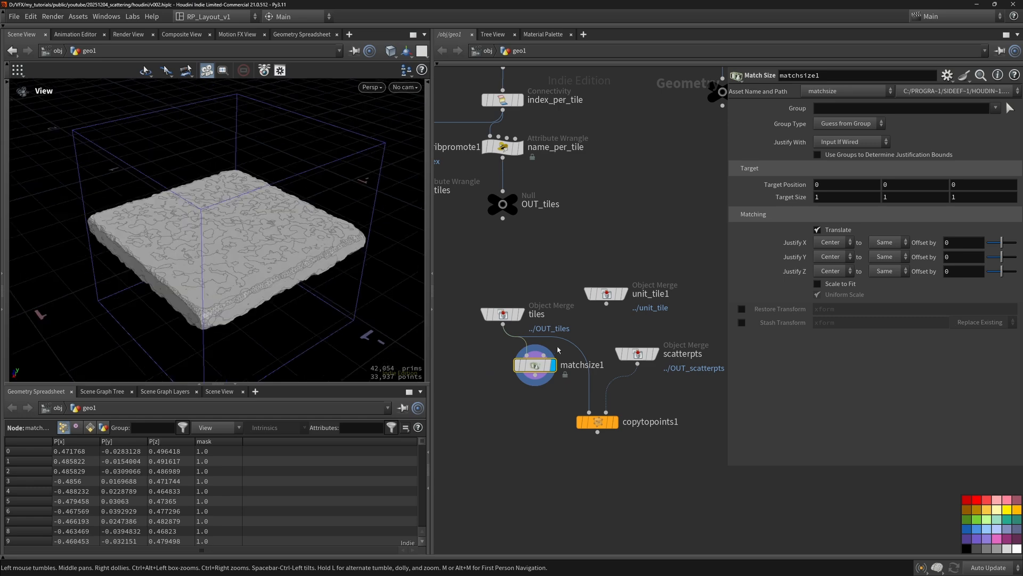
Connect unit_tile1 to the second input of matchsize1 and arrange both input nodes above it
drag(544, 355, 598, 306)
middle_drag(598, 306, 605, 263)
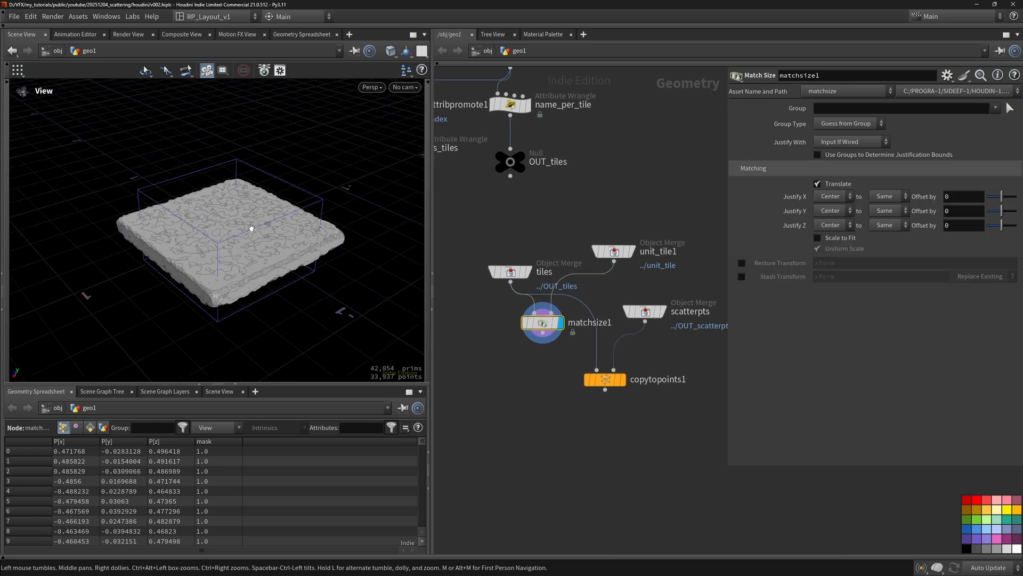
drag(510, 272, 449, 271)
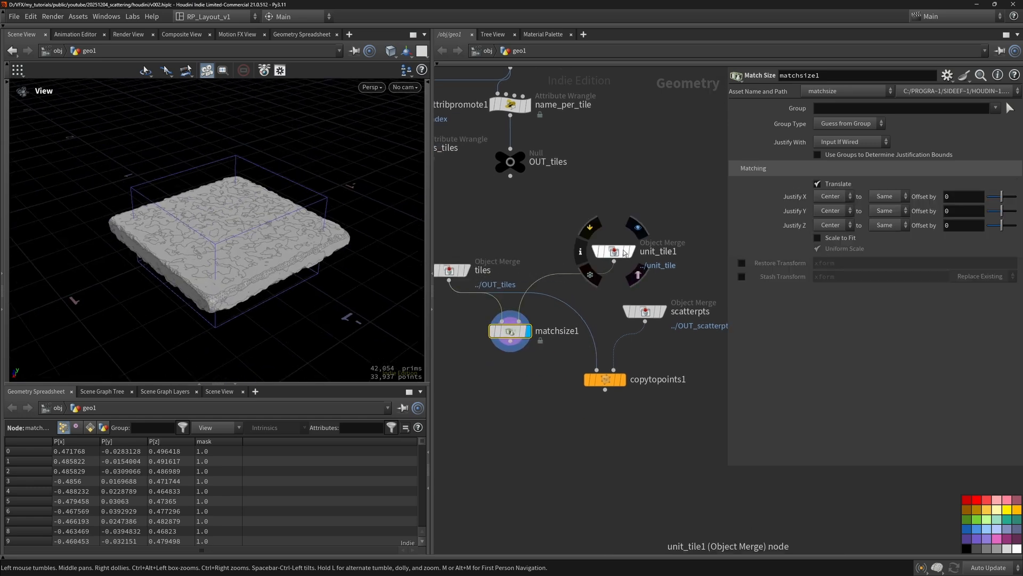
drag(614, 250, 574, 264)
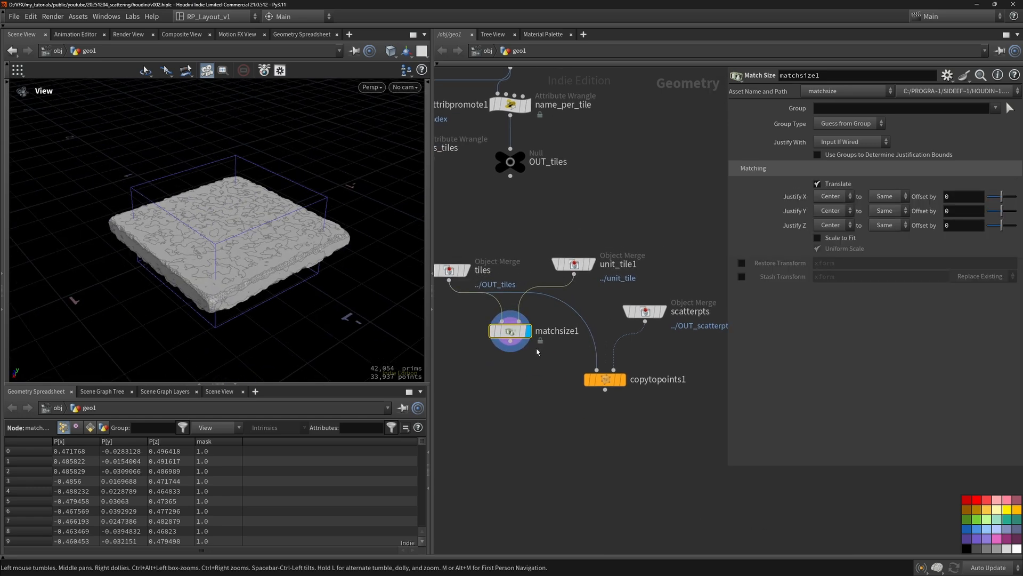
Disable Translate and enable Scale to Fit on matchsize1
click(838, 184)
click(838, 238)
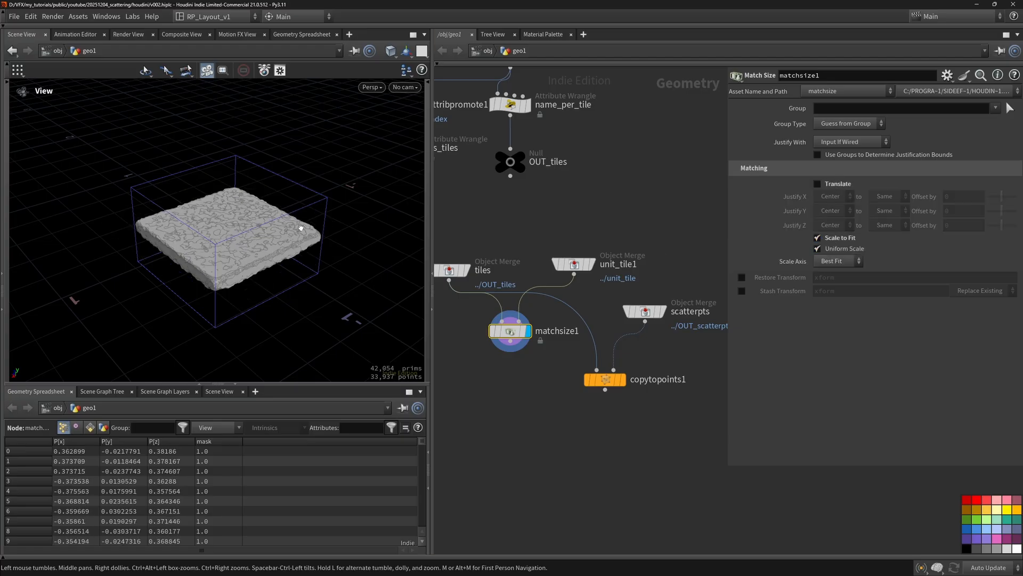
drag(301, 227, 237, 209)
Connect matchsize1 to the first input of copytopoints1 and display the scattered tiles
drag(510, 342, 596, 369)
click(622, 379)
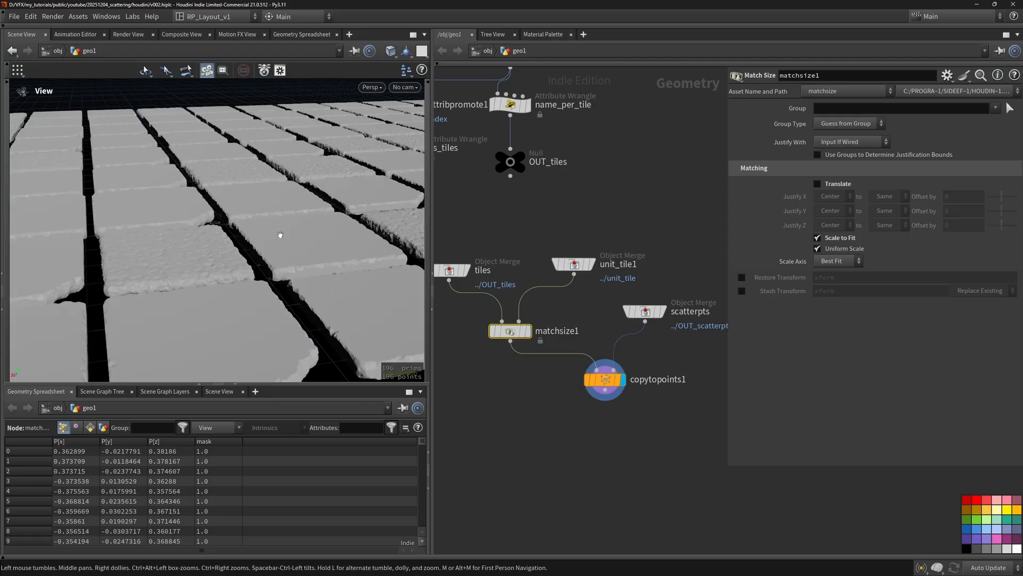
Test the tile fit with different row counts on quadgrid, including 15, and leave Rows at 13
scroll(256, 229, down, 5)
middle_drag(676, 212, 660, 182)
scroll(658, 232, down, 3)
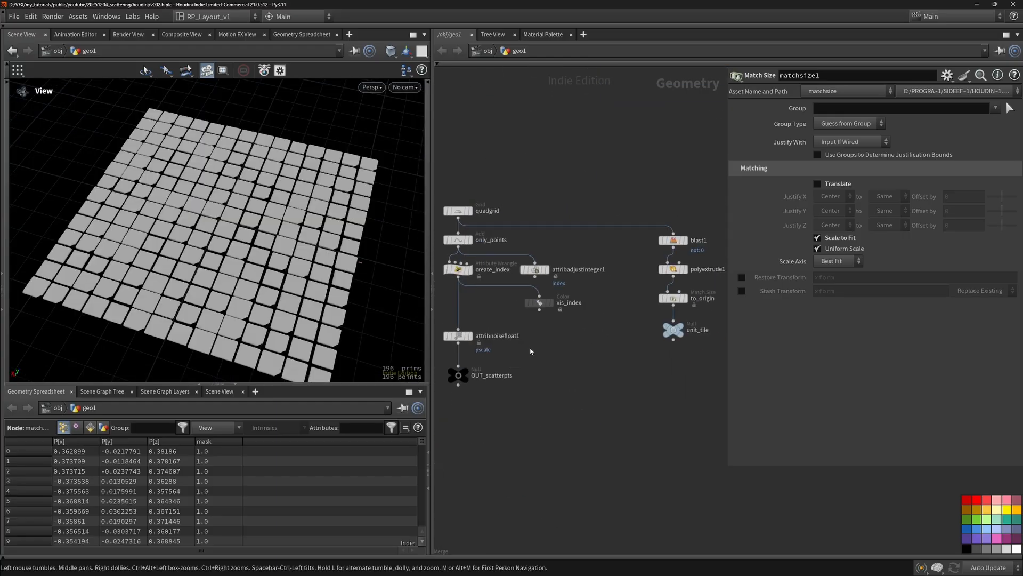
drag(461, 205, 462, 208)
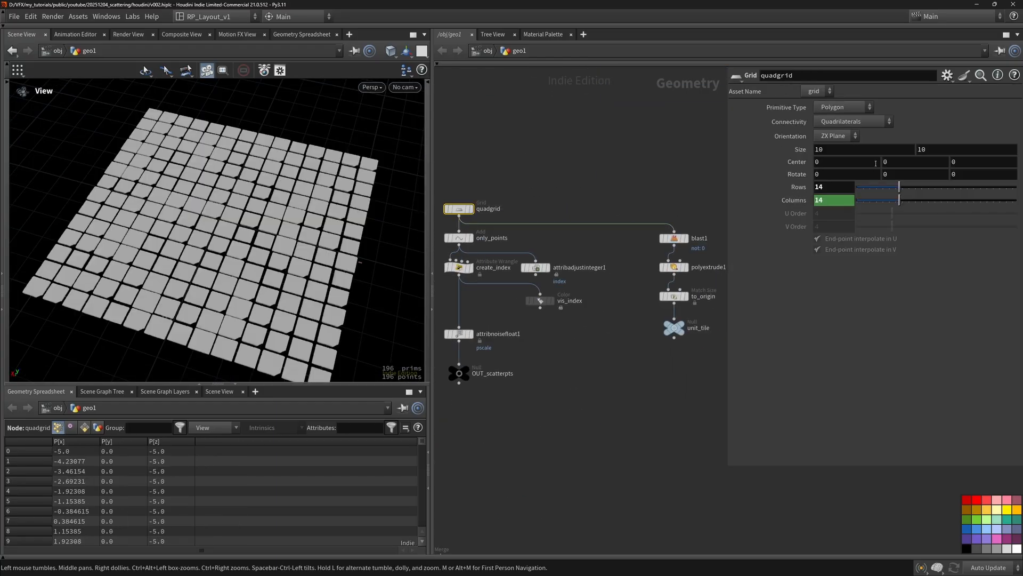
mouse_move(899, 187)
mouse_down()
mouse_move(916, 189)
mouse_move(886, 189)
mouse_up()
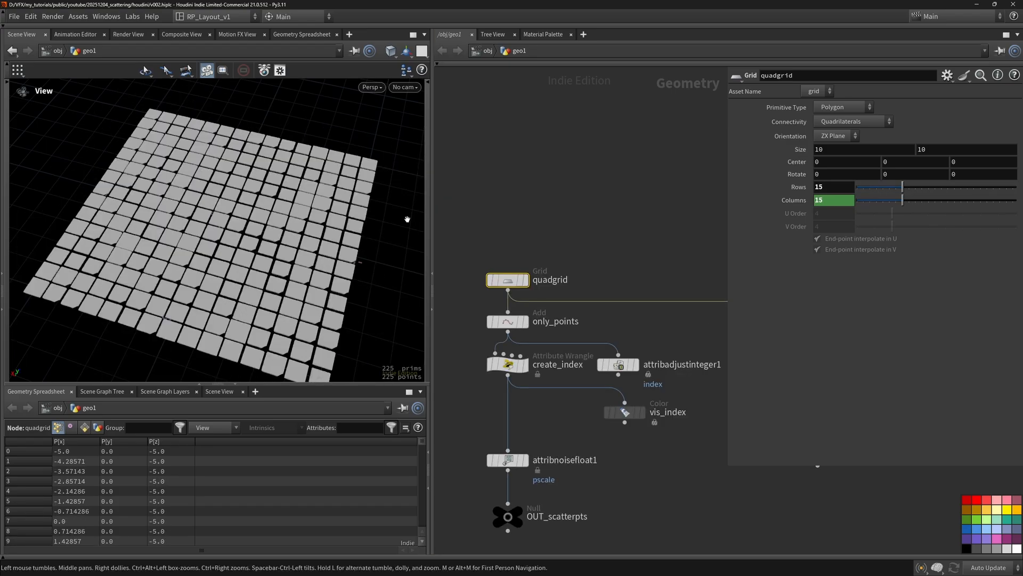
drag(407, 219, 342, 224)
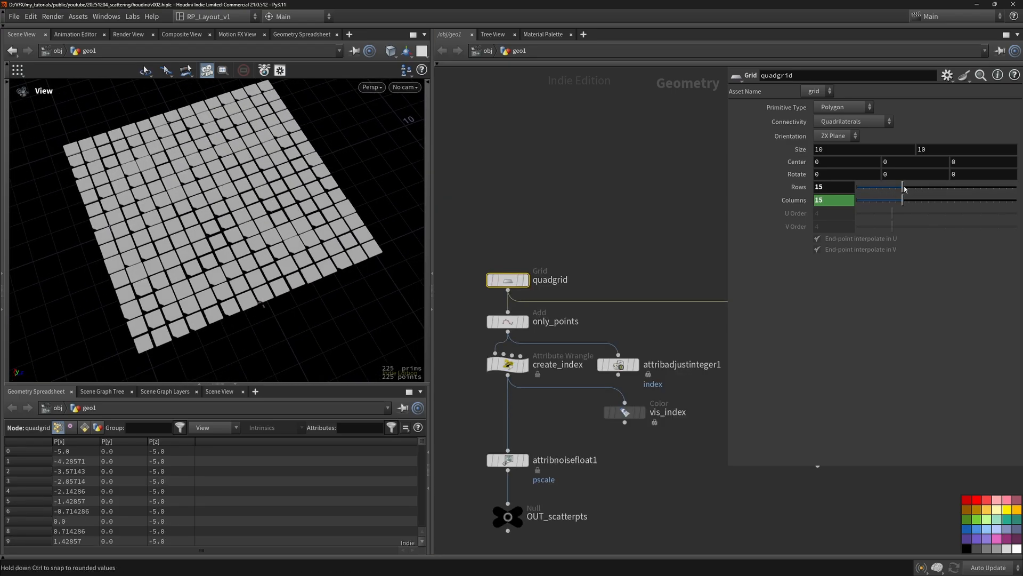
mouse_move(904, 189)
mouse_down()
mouse_move(882, 188)
mouse_move(906, 189)
mouse_up()
middle_drag(668, 335, 546, 331)
mouse_move(906, 187)
mouse_down()
mouse_move(918, 187)
mouse_move(884, 189)
mouse_move(896, 188)
mouse_up()
key(h)
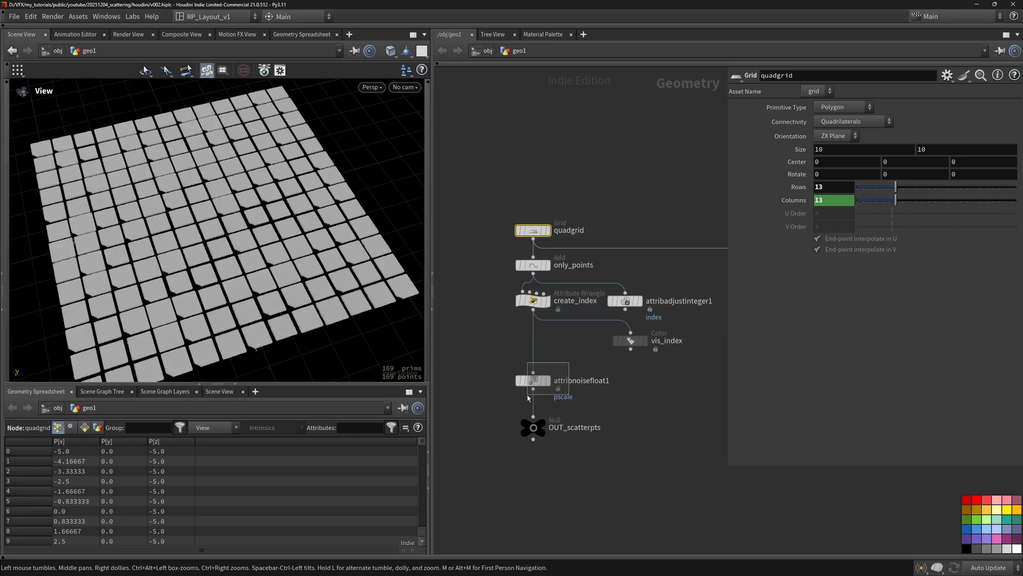
Try a Min Value of 1 for the pscale noise on attribnoisefloat1 and inspect the gaps between the tiles
click(533, 380)
double_click(839, 251)
text(1)
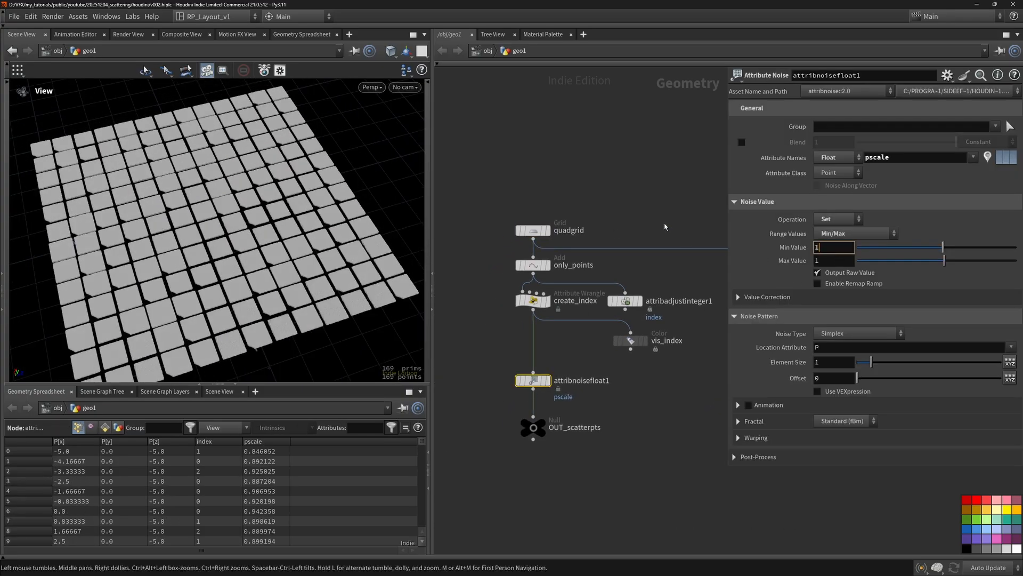
key(Return)
scroll(232, 253, up, 3)
scroll(230, 219, up, 4)
drag(232, 254, 172, 238)
scroll(172, 237, up, 3)
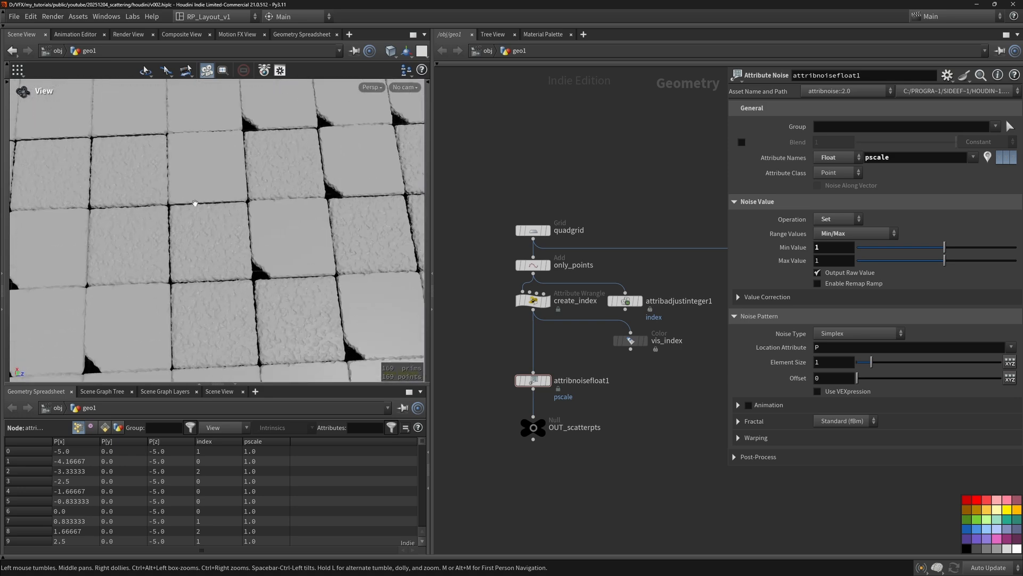
scroll(176, 205, up, 3)
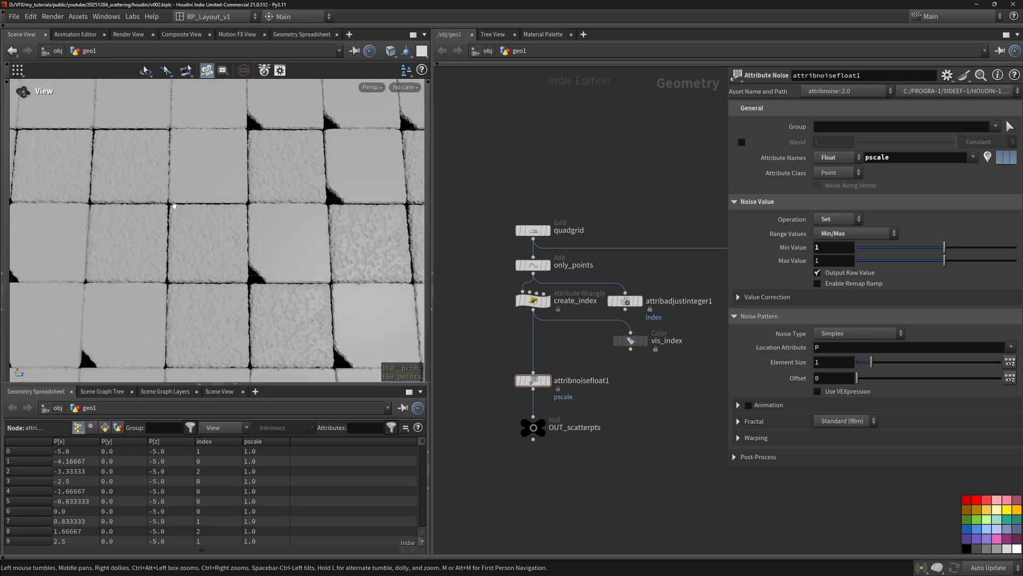
Set the Min Value of the pscale noise on attribnoisefloat1 to 0.97 and check the tile spacing
click(537, 382)
drag(938, 252, 935, 253)
click(819, 252)
key(shift+Left)
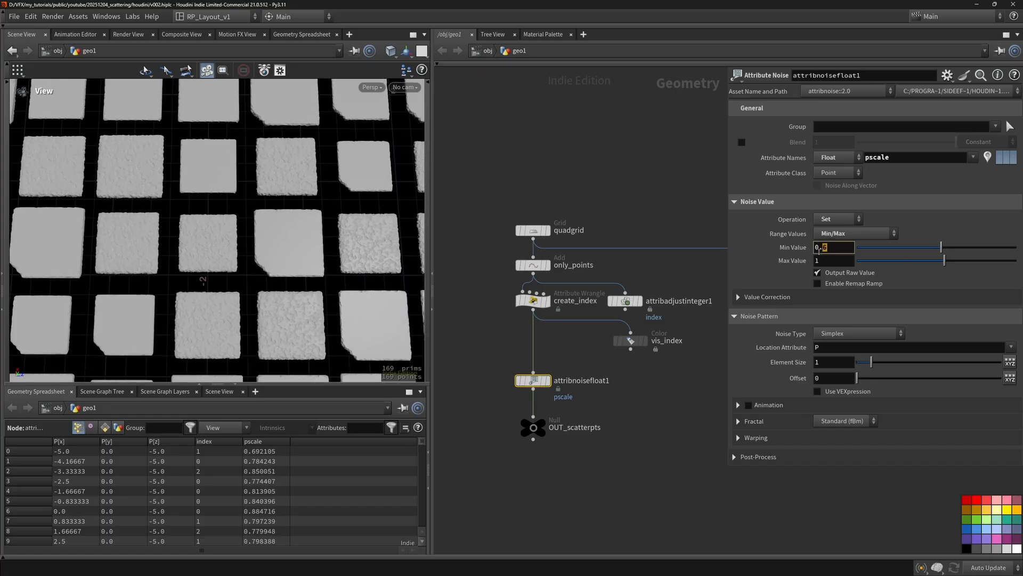
text(97)
key(Return)
drag(224, 224, 236, 195)
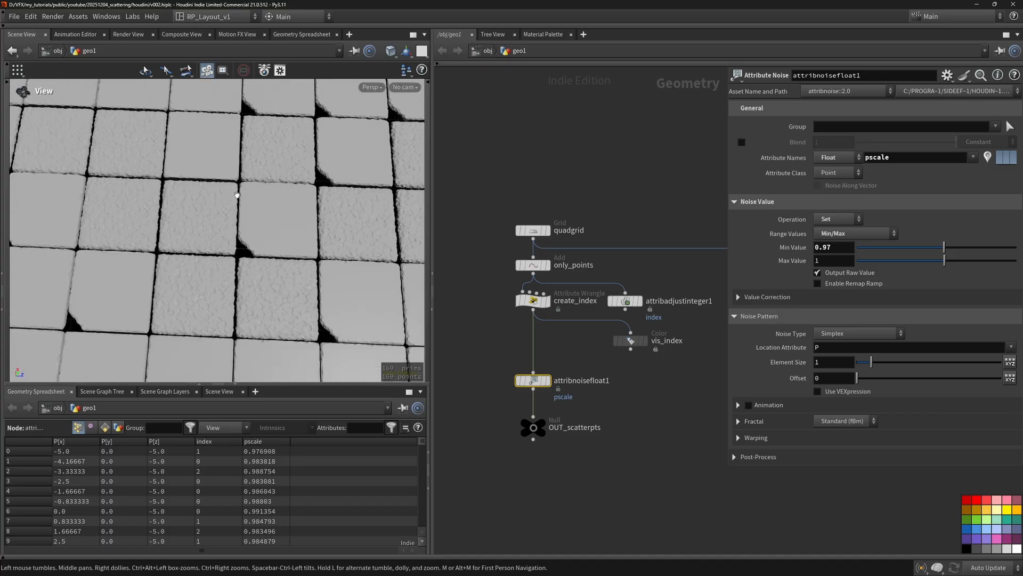
scroll(237, 195, down, 5)
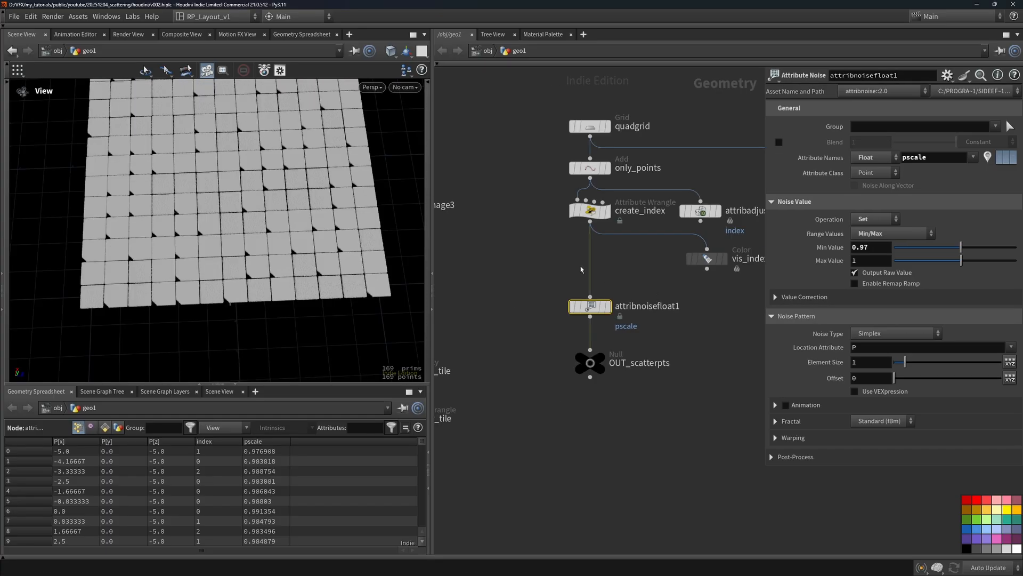
Review the scattering setup by inspecting create_index, OUT_tiles, unit_tile1, matchsize1 and attribnoisefloat1 across the network
drag(533, 247, 594, 213)
middle_drag(601, 293, 771, 120)
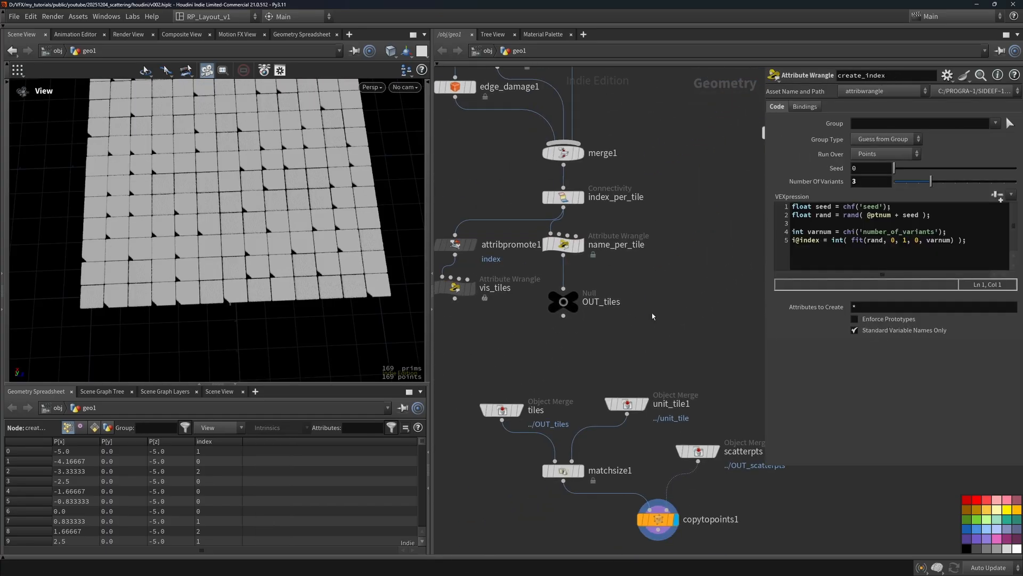
middle_drag(653, 316, 692, 224)
middle_drag(650, 400, 609, 391)
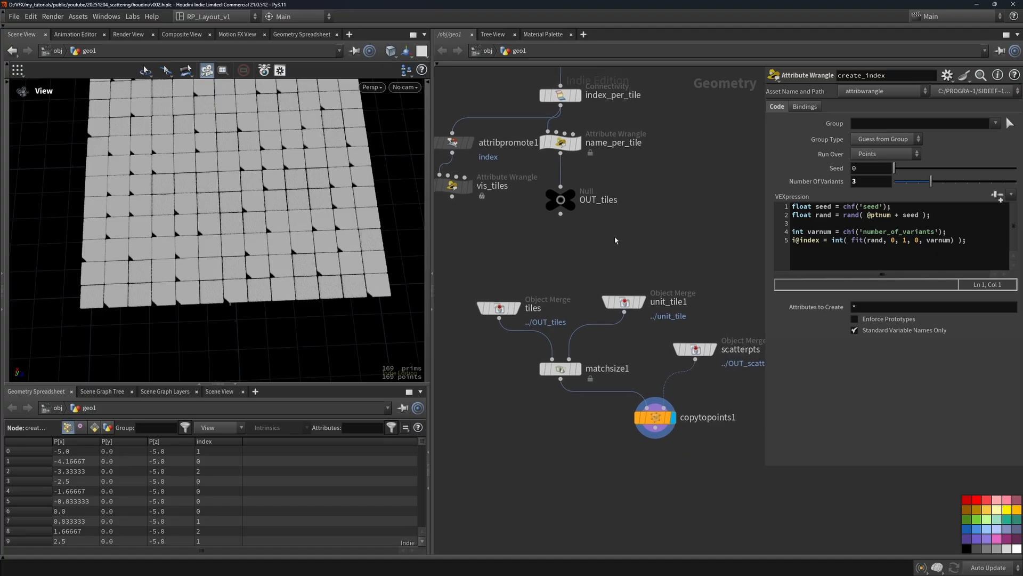
click(559, 201)
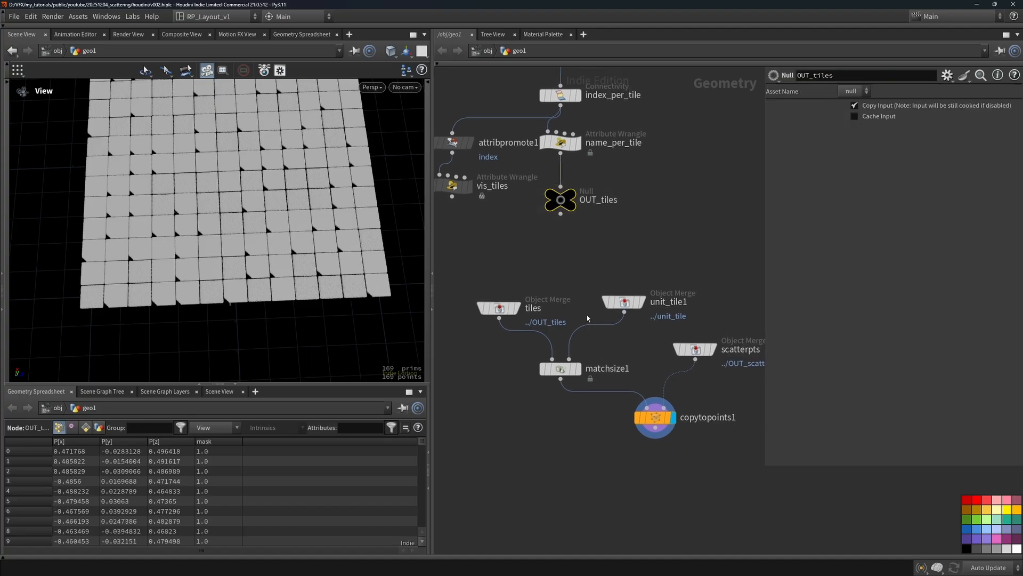
click(624, 302)
middle_drag(621, 336, 597, 301)
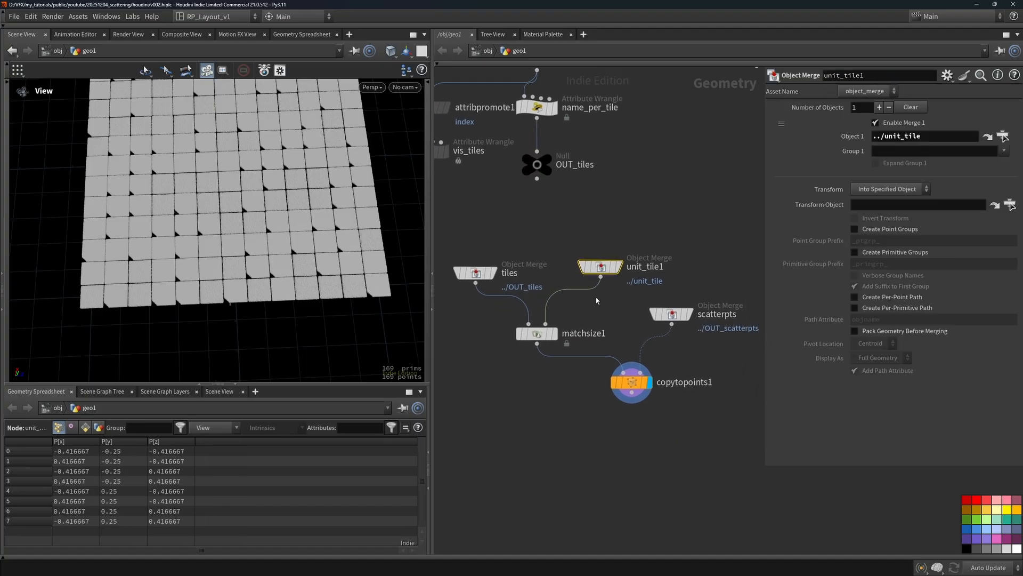
click(537, 333)
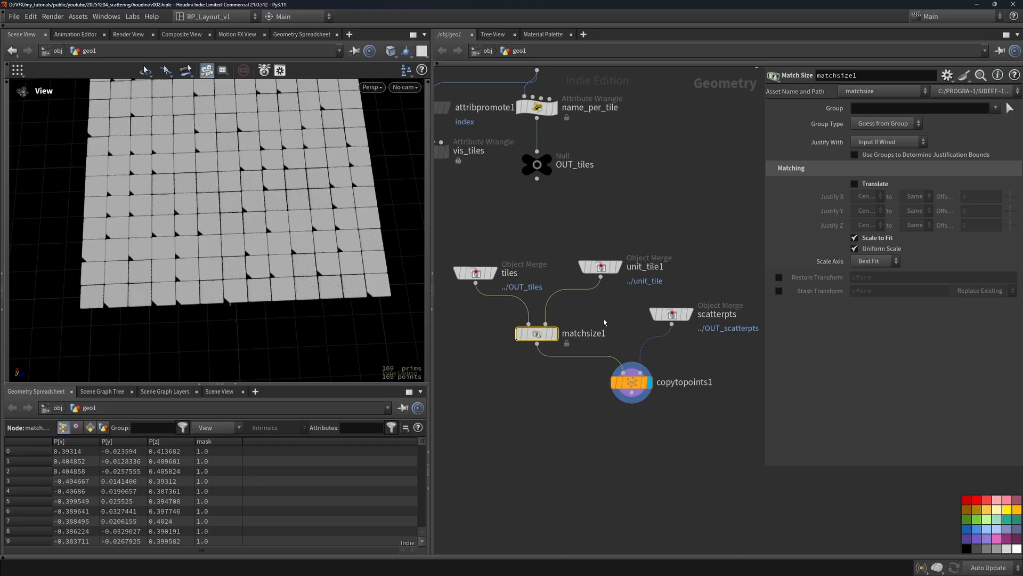
scroll(632, 318, down, 2)
middle_drag(633, 318, 577, 350)
scroll(584, 336, down, 1)
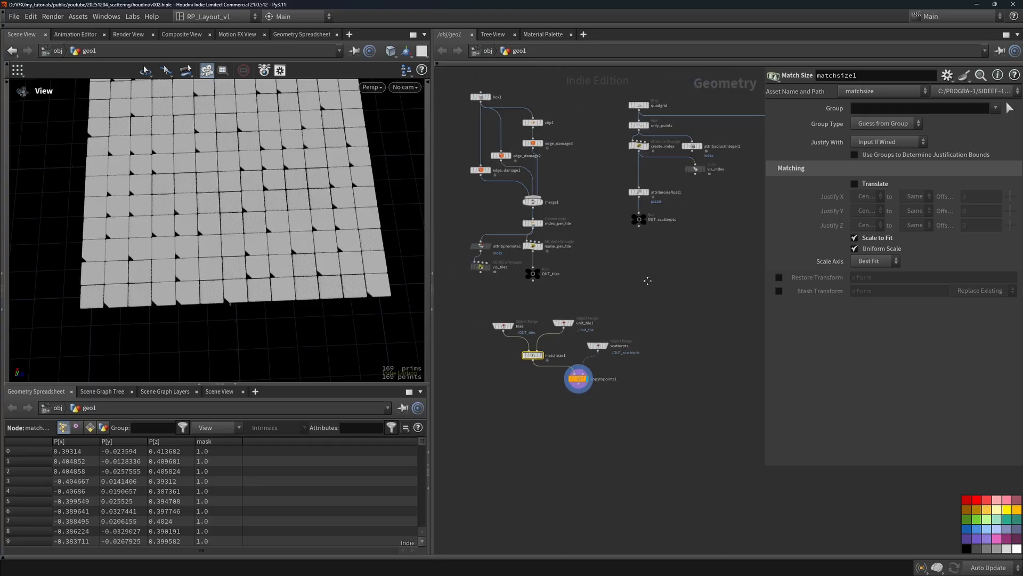
middle_drag(649, 281, 615, 338)
scroll(640, 249, up, 3)
click(569, 251)
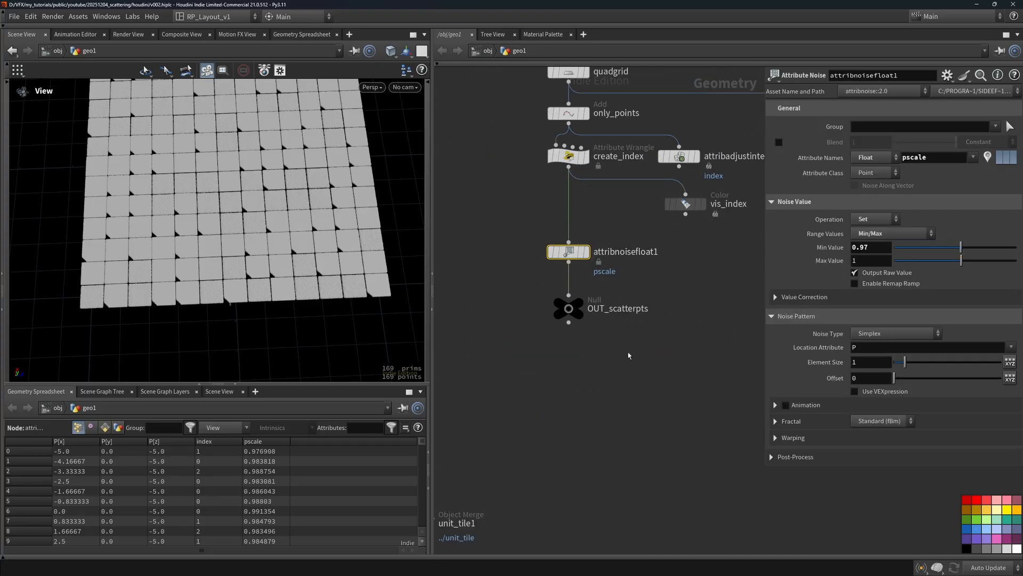
middle_drag(608, 379, 611, 447)
scroll(664, 336, down, 2)
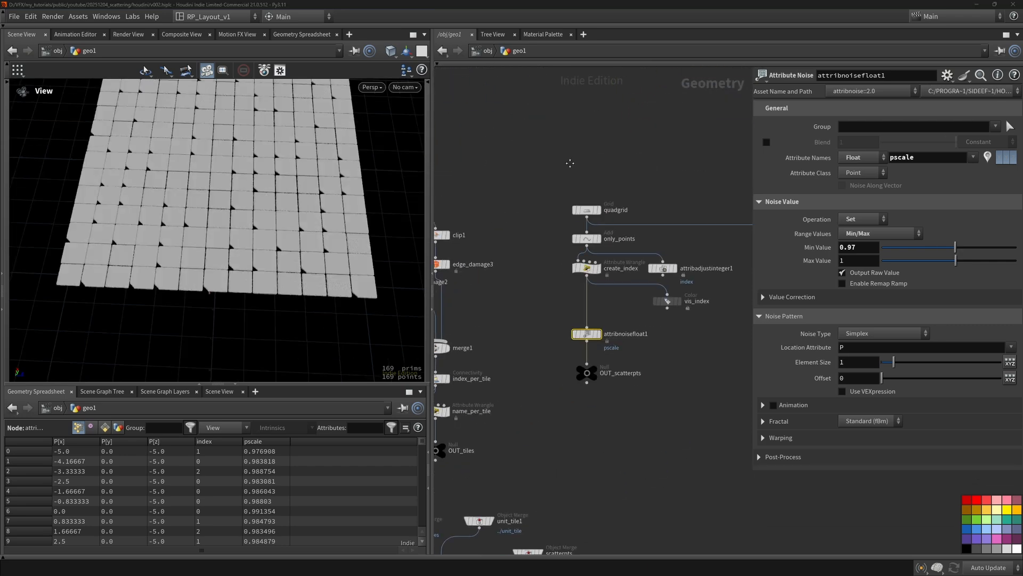
Make room below quadgrid and insert a Normal node between quadgrid and only_points
middle_drag(569, 191, 573, 252)
scroll(573, 251, up, 4)
drag(601, 286, 601, 207)
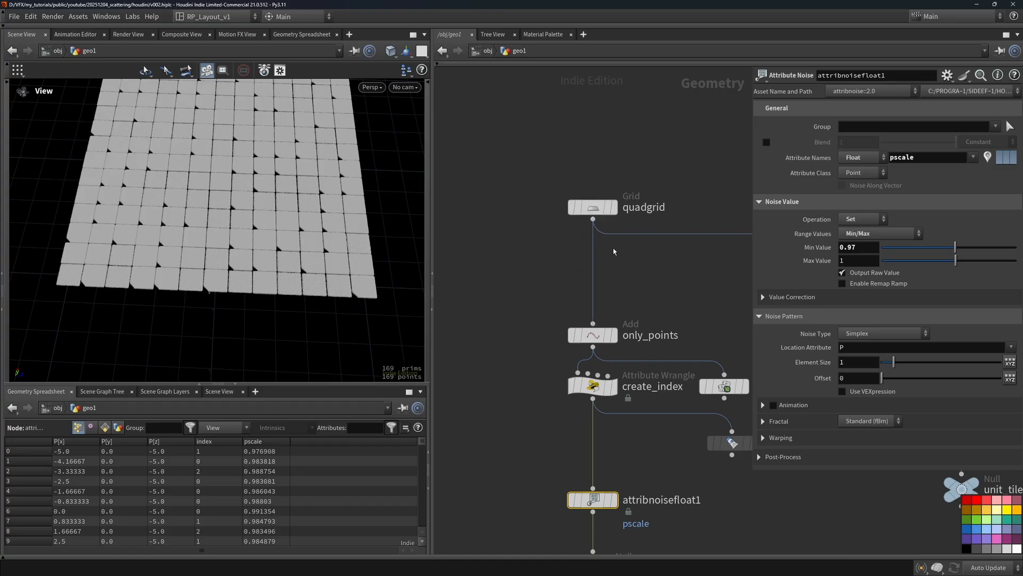
click(593, 267)
key(Tab)
text(normal)
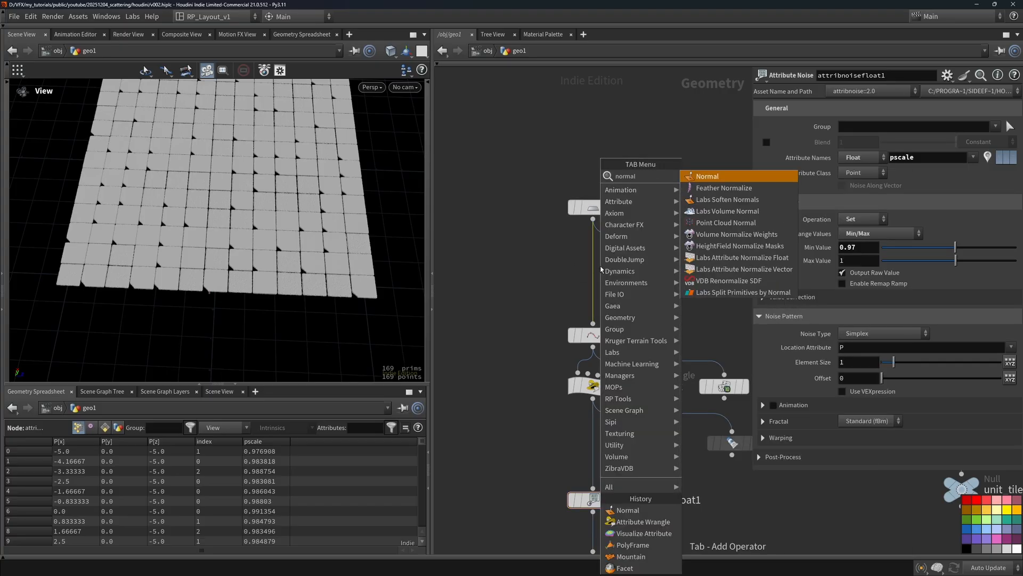
key(Return)
click(600, 266)
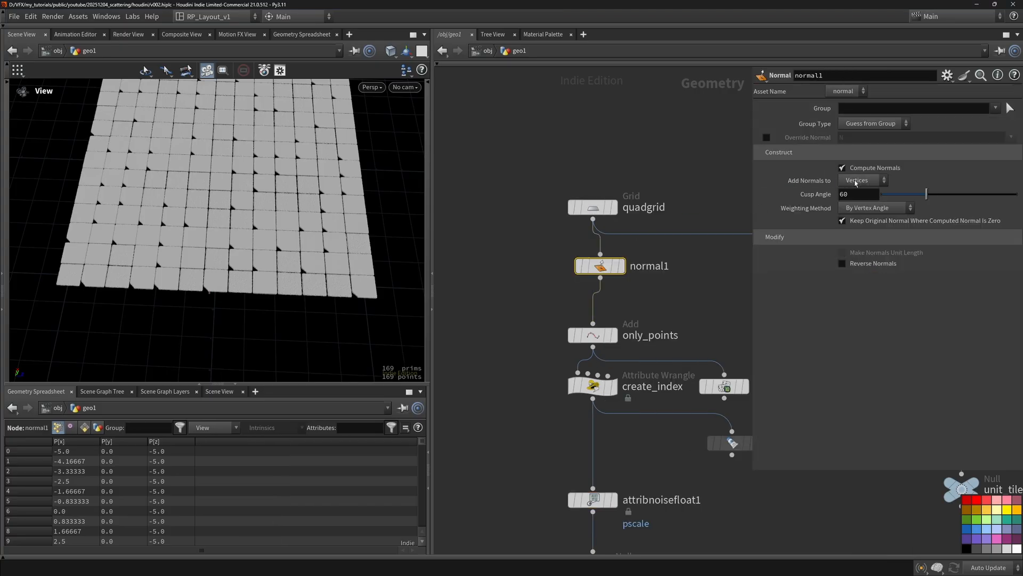
Add the normals to Points on normal1, display its result and align the node under quadgrid
click(856, 183)
click(856, 172)
drag(194, 114, 175, 187)
click(621, 267)
drag(608, 269, 601, 271)
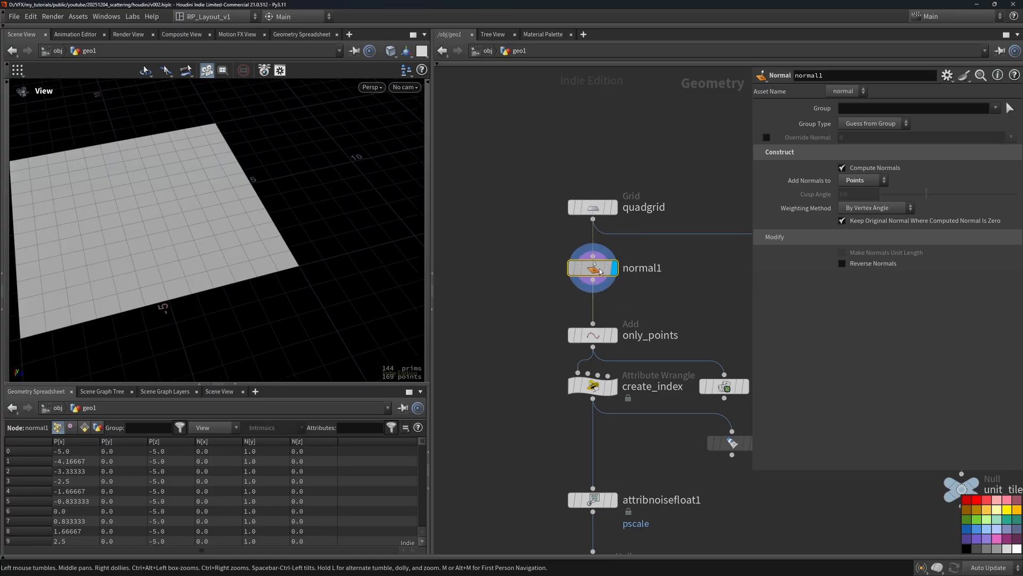
Turn on the point normals display in the viewport and inspect their direction on the grid
click(428, 103)
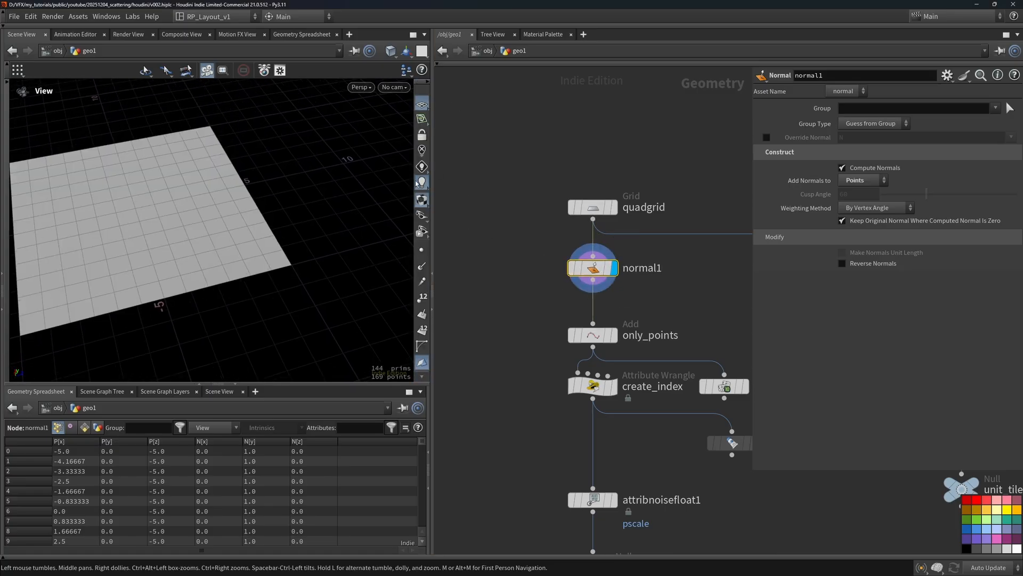
click(422, 267)
drag(272, 233, 299, 212)
drag(241, 226, 276, 227)
scroll(235, 205, up, 3)
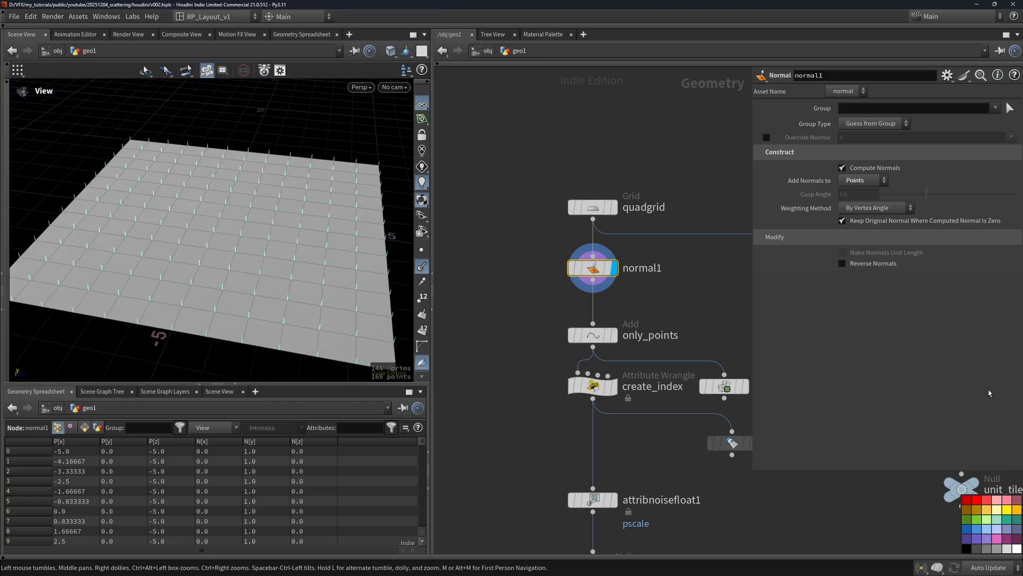
Switch to the browser and examine the maketransform VEX documentation, especially the matrix3 form taking zaxis and yaxis vectors
key(alt+Tab)
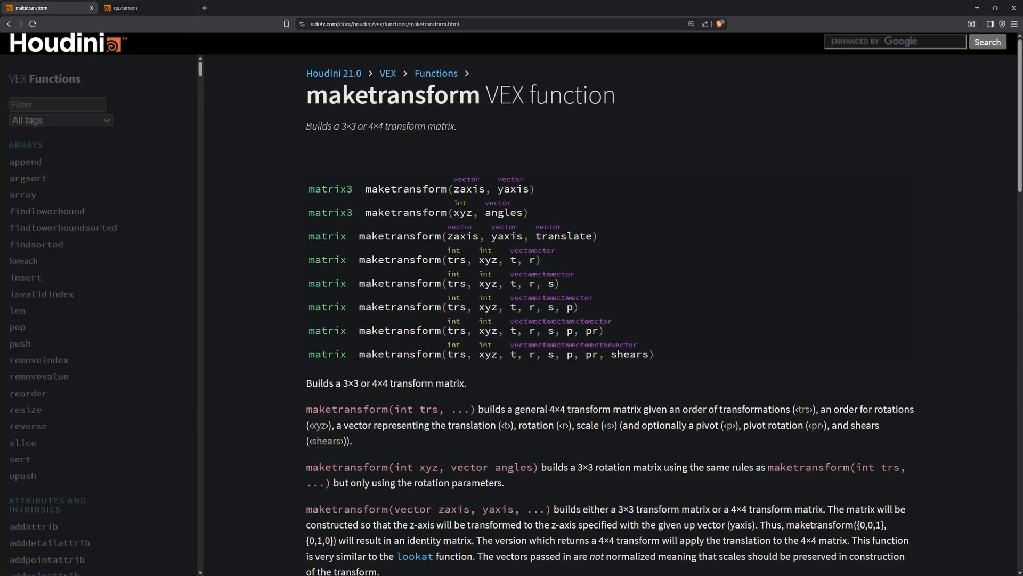
drag(308, 97, 483, 97)
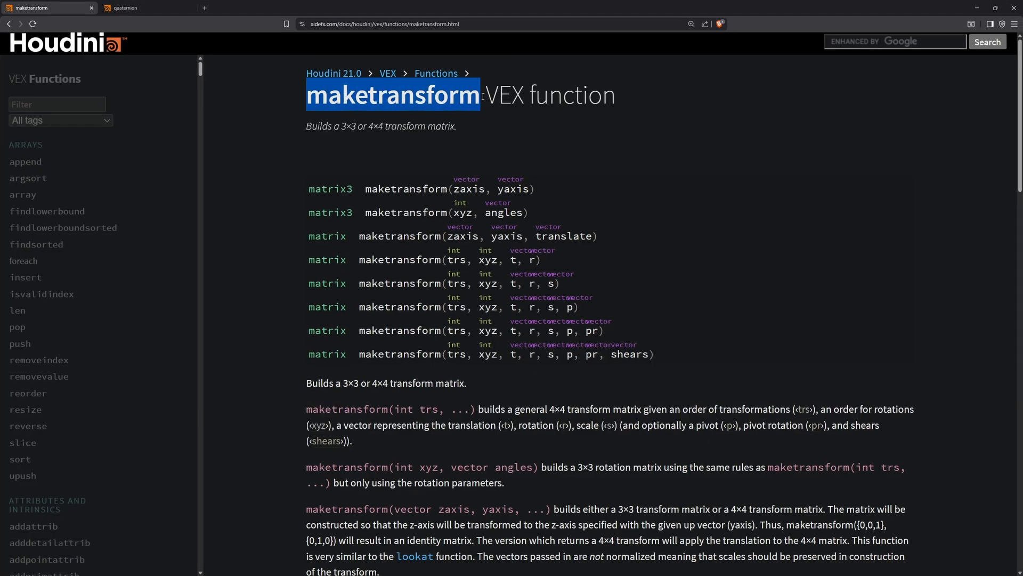
drag(308, 189, 538, 190)
click(461, 189)
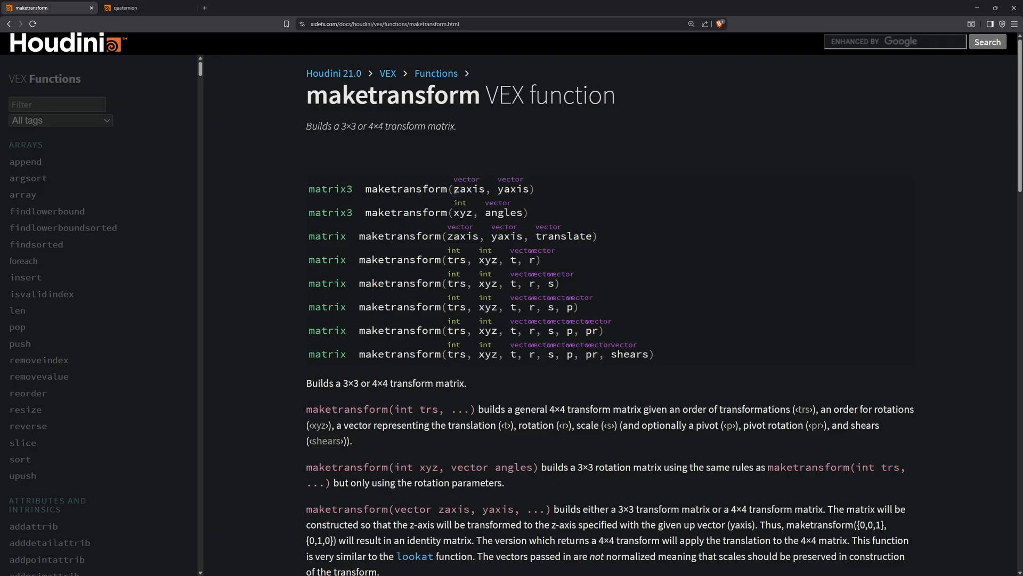
double_click(462, 189)
double_click(513, 190)
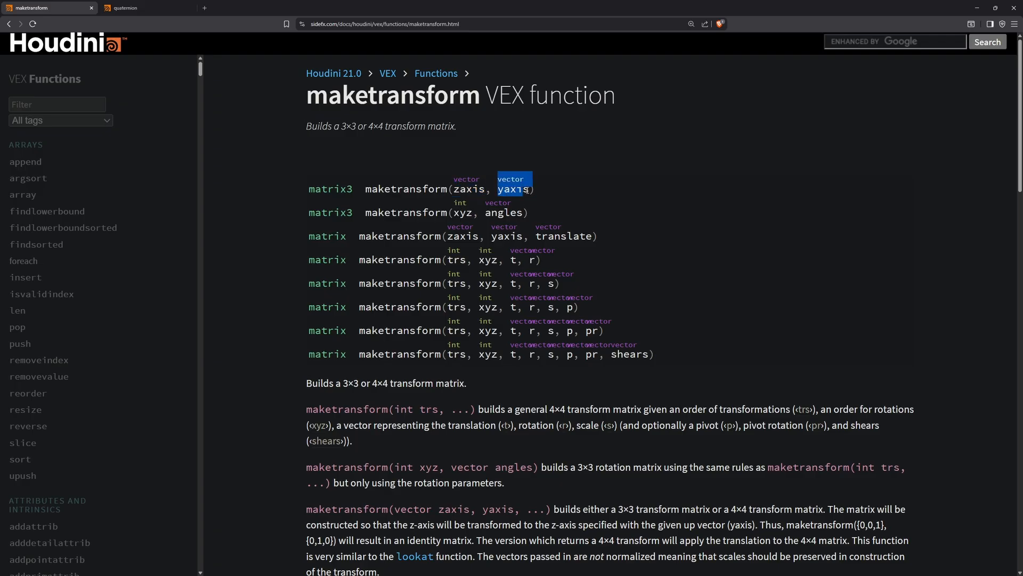
drag(536, 190, 441, 189)
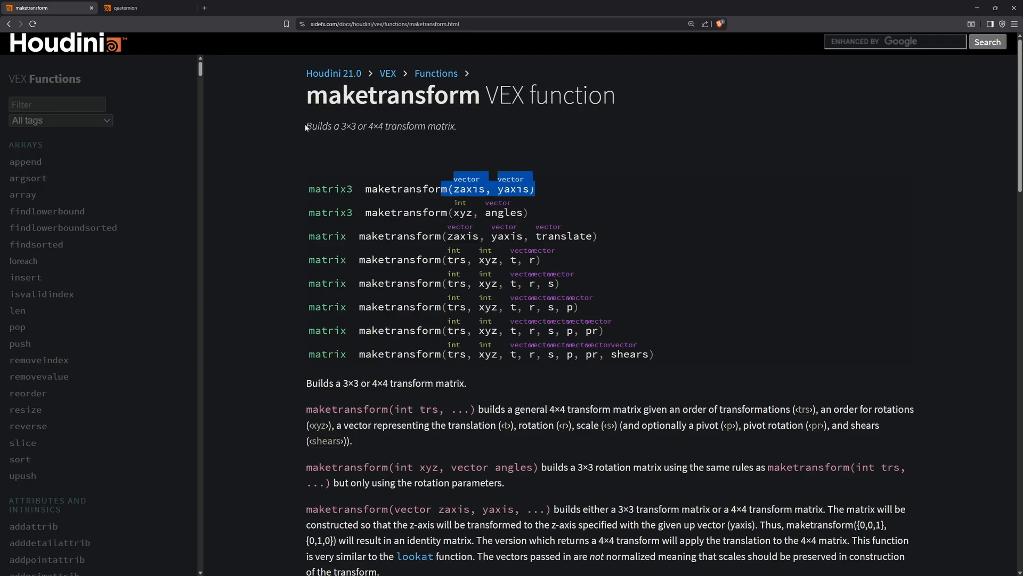
drag(306, 127, 438, 127)
click(444, 127)
click(423, 126)
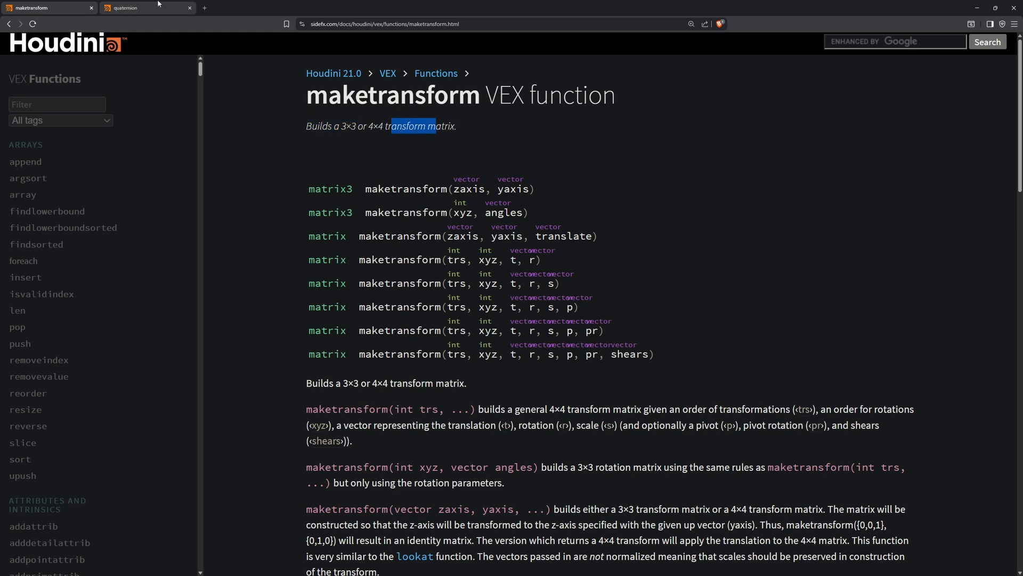
Examine the quaternion VEX documentation, focusing on the form that takes a matrix3 of rotations
click(141, 8)
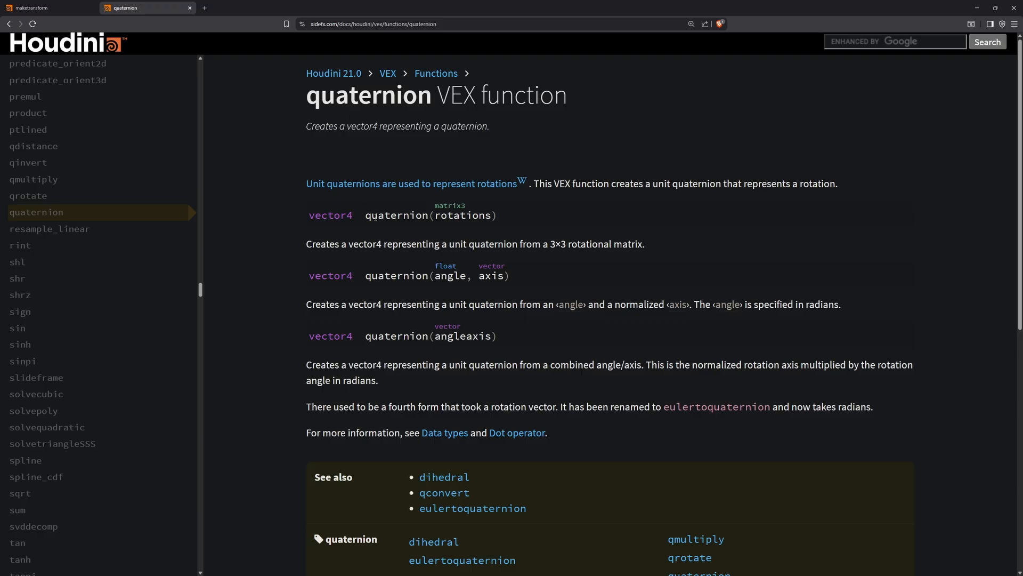
drag(377, 216, 428, 216)
drag(498, 215, 309, 216)
click(391, 216)
mouse_move(372, 216)
mouse_down()
mouse_move(492, 216)
mouse_move(437, 220)
mouse_up()
click(449, 215)
drag(358, 244, 393, 246)
drag(469, 244, 510, 244)
drag(392, 244, 462, 244)
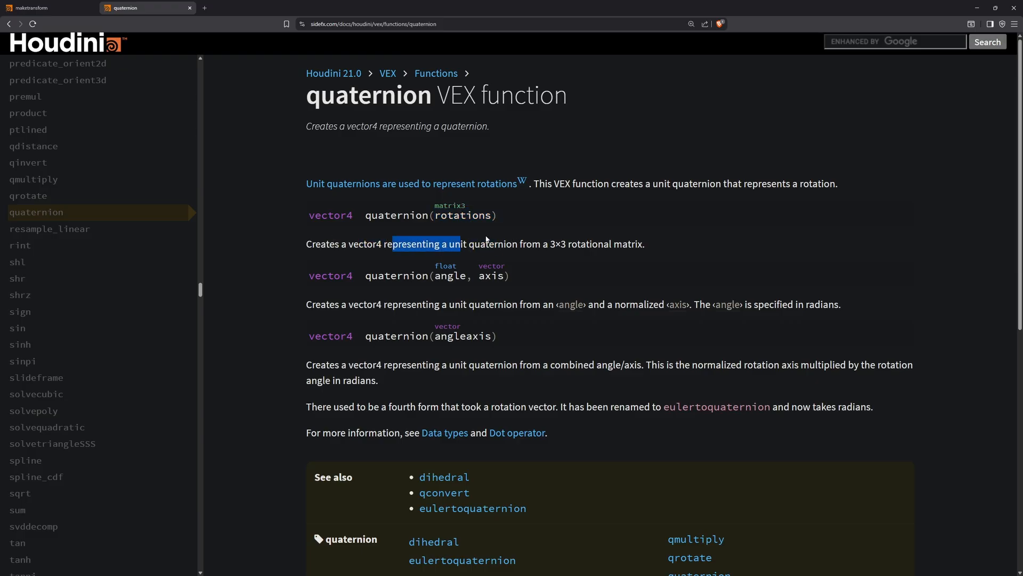
Return to Houdini and insert an Attribute Wrangle between normal1 and only_points, aligned with the node chain
key(alt+Tab)
drag(589, 225, 589, 174)
drag(634, 277, 477, 299)
key(Tab)
text(attrw)
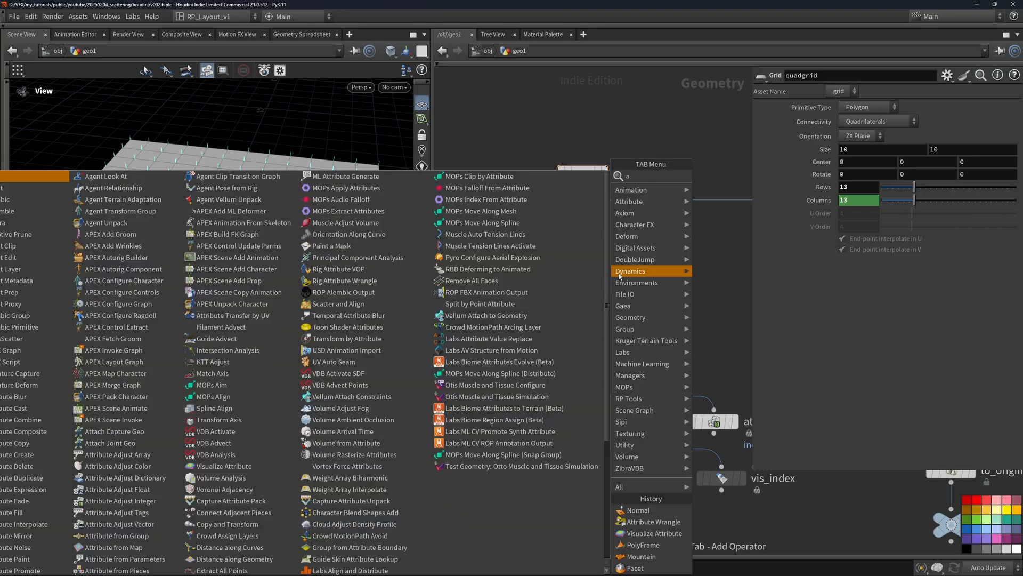
key(Return)
click(619, 273)
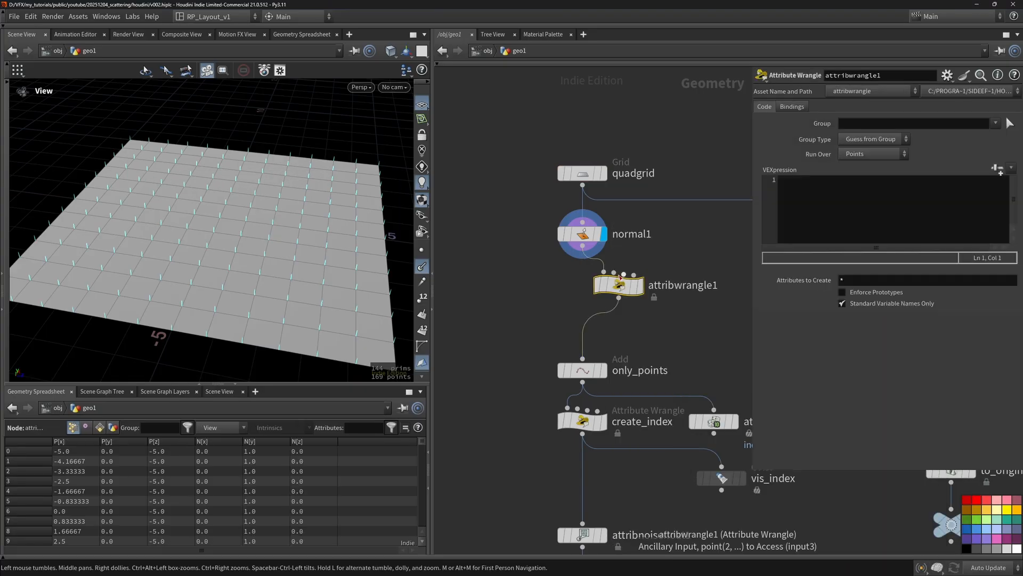
drag(614, 288, 582, 289)
Write the VEX line "matrix3 rot = maketransform(v@N, up);" in the new attribute wrangle
key(Return)
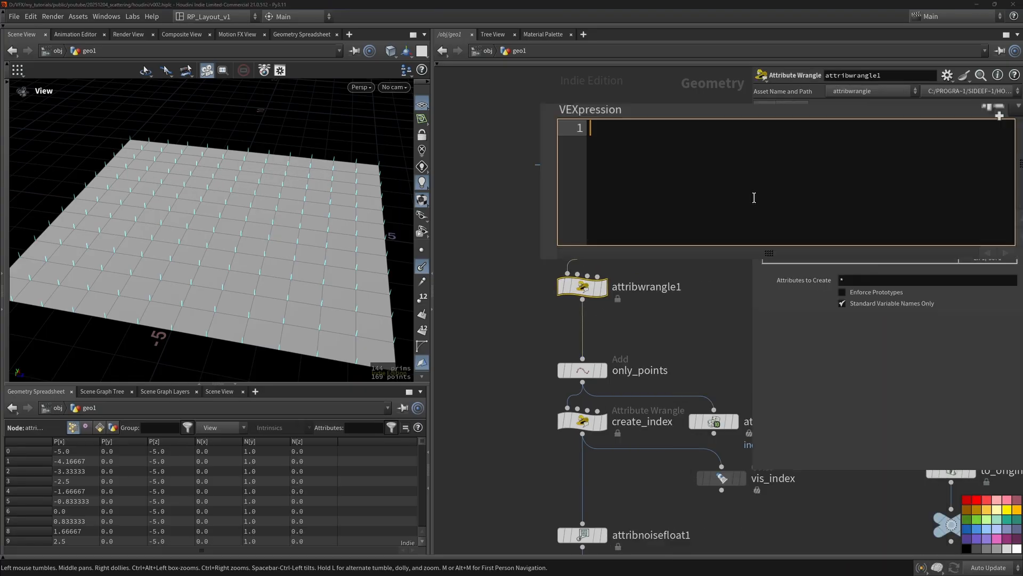
text(matrix3 rot)
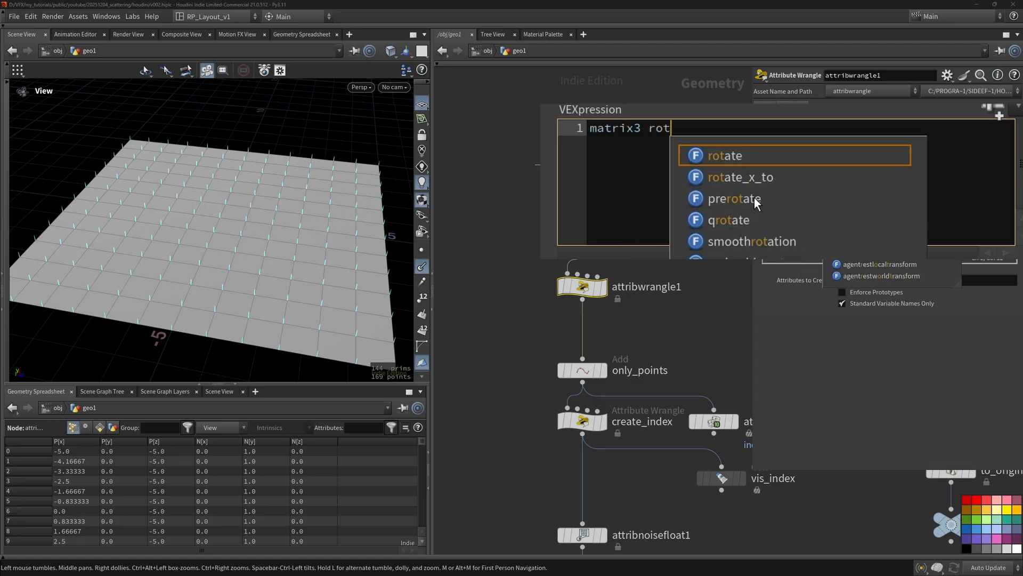
text( = ma)
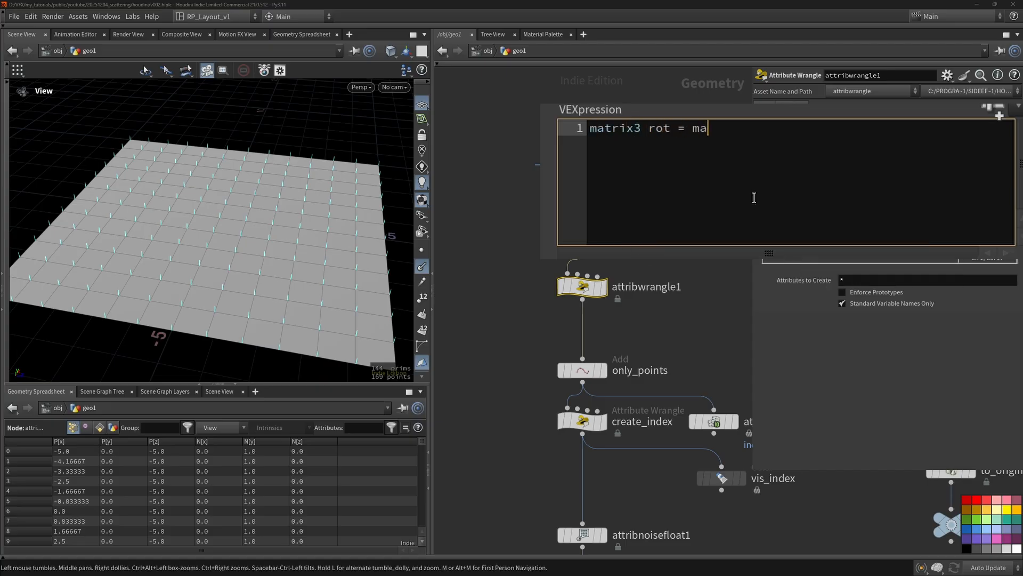
text(ketransform)
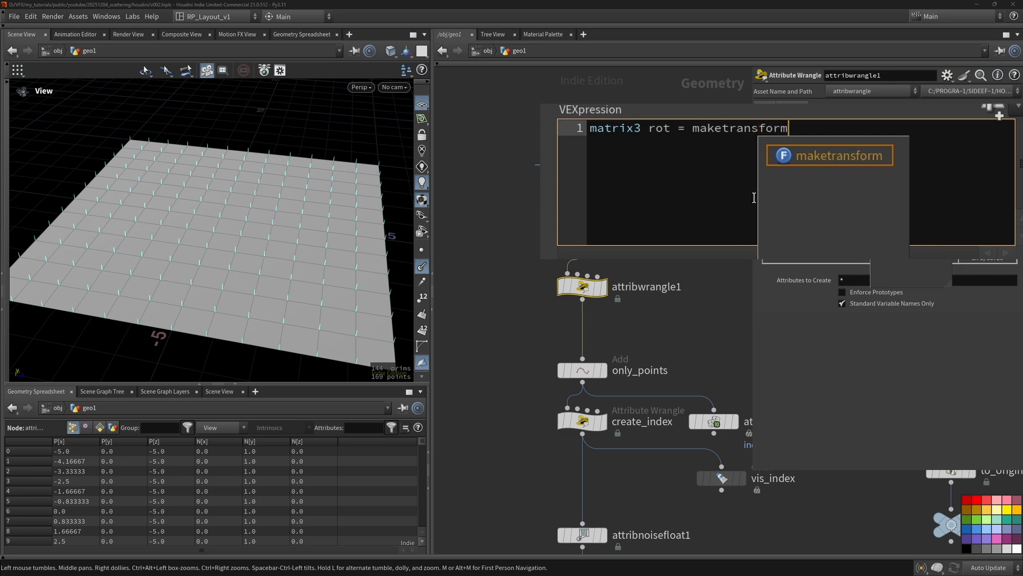
text(()
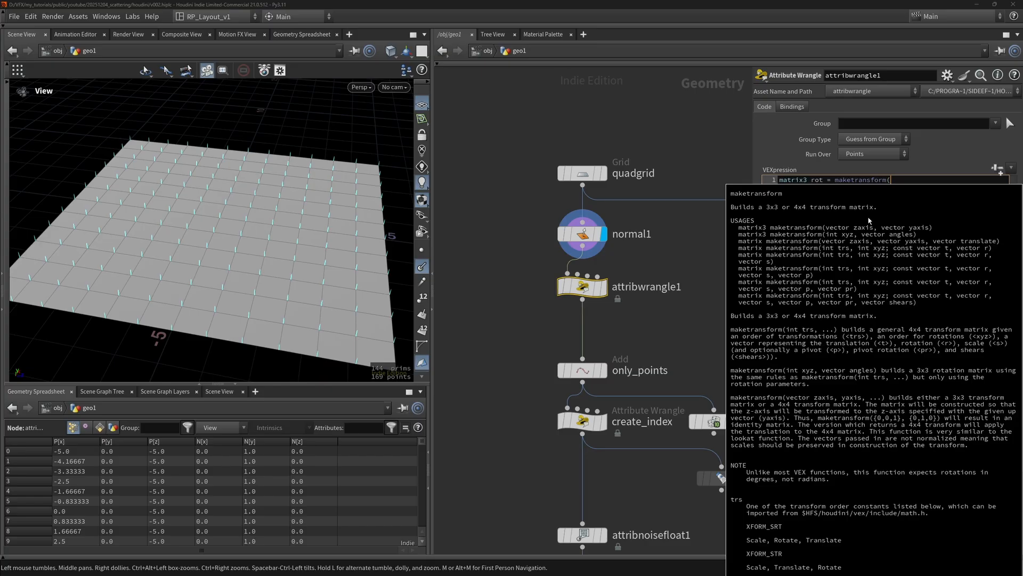
text(v@N)
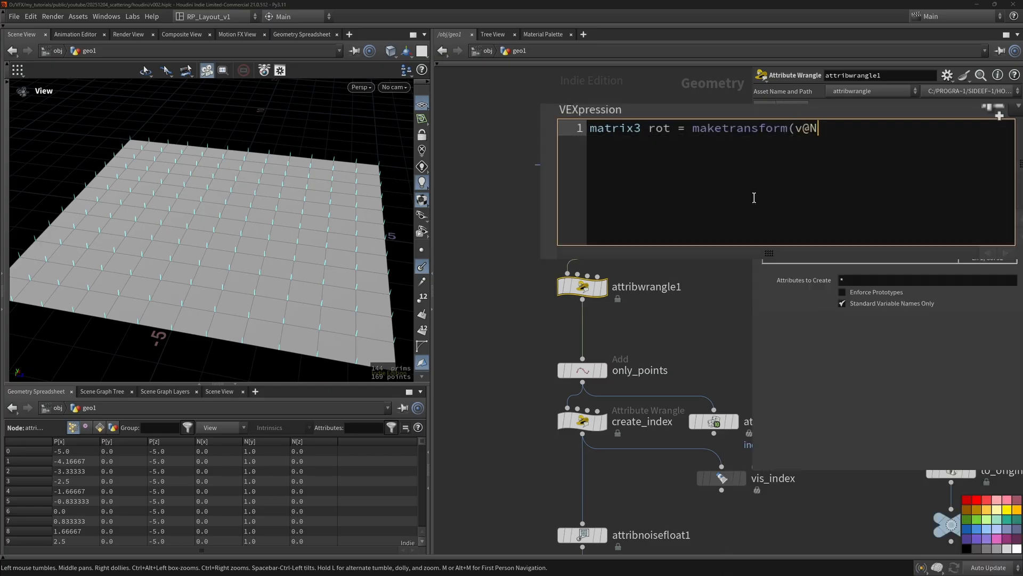
text(p);)
Declare the up vector above the matrix line with "vector up = {0, 0, 1};"
click(589, 130)
key(Return)
key(Return)
key(Up)
key(Up)
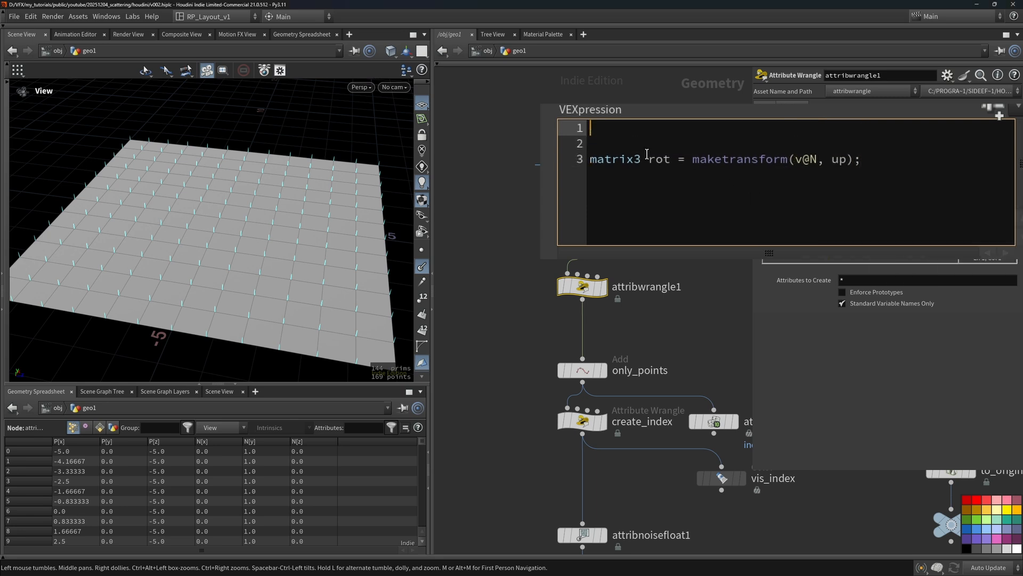
text(vector up =)
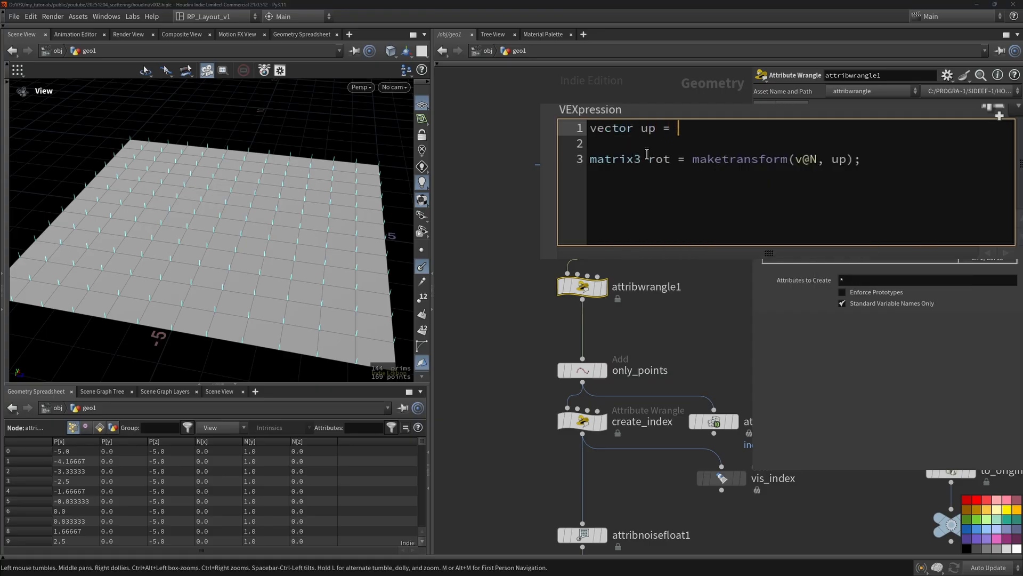
text( set)
key(BackSpace)
key(BackSpace)
text({0)
Add "p@orient = quaternion(rot);" below the matrix line and commit the wrangle code
click(926, 162)
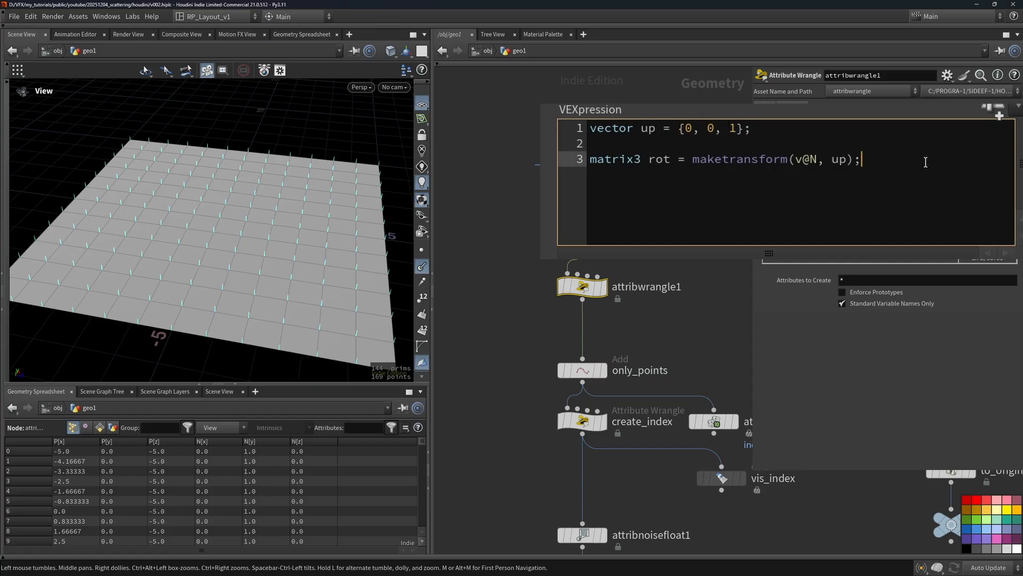
key(Return)
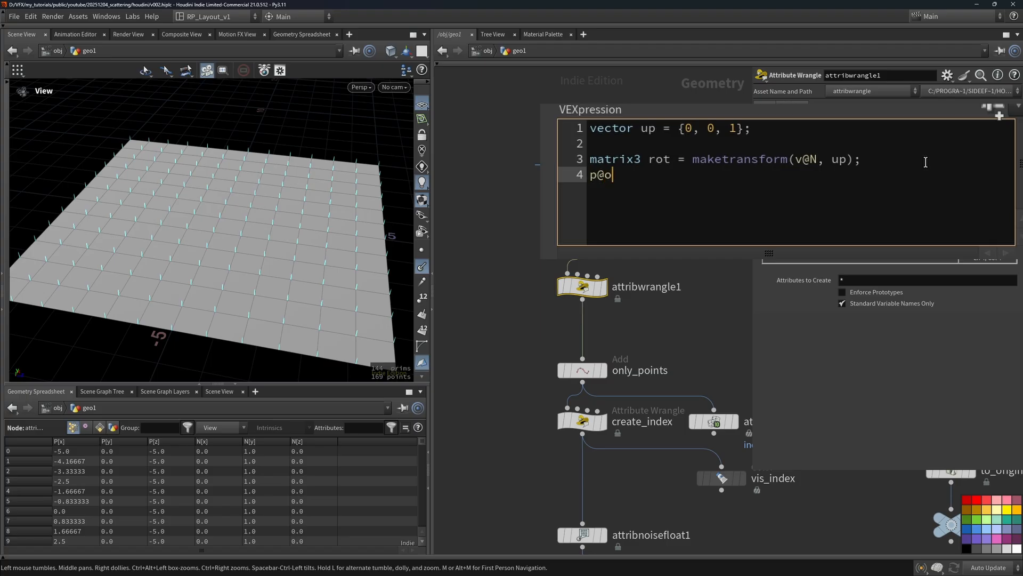
text(p@orient = quaternion(rot);)
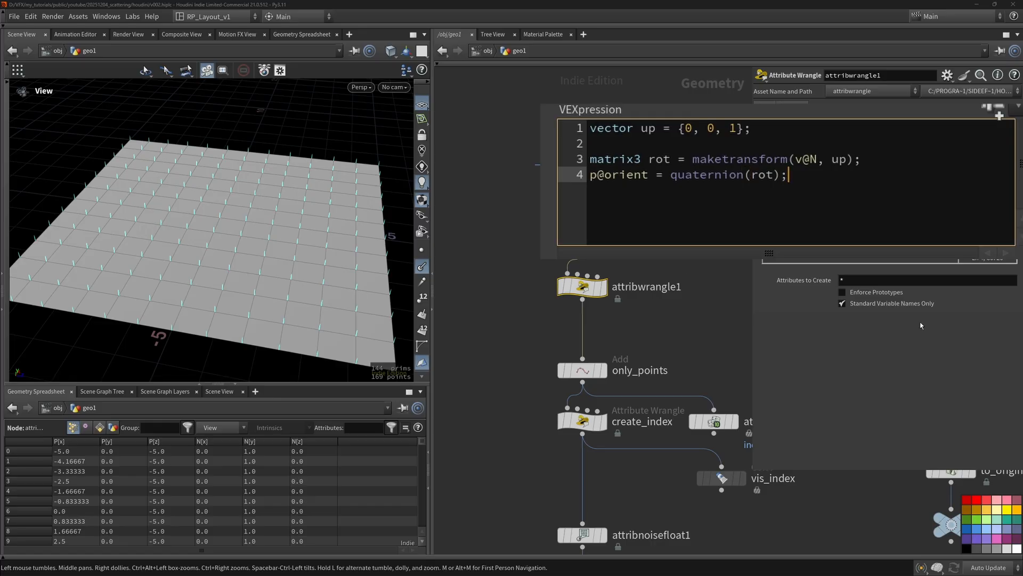
click(699, 263)
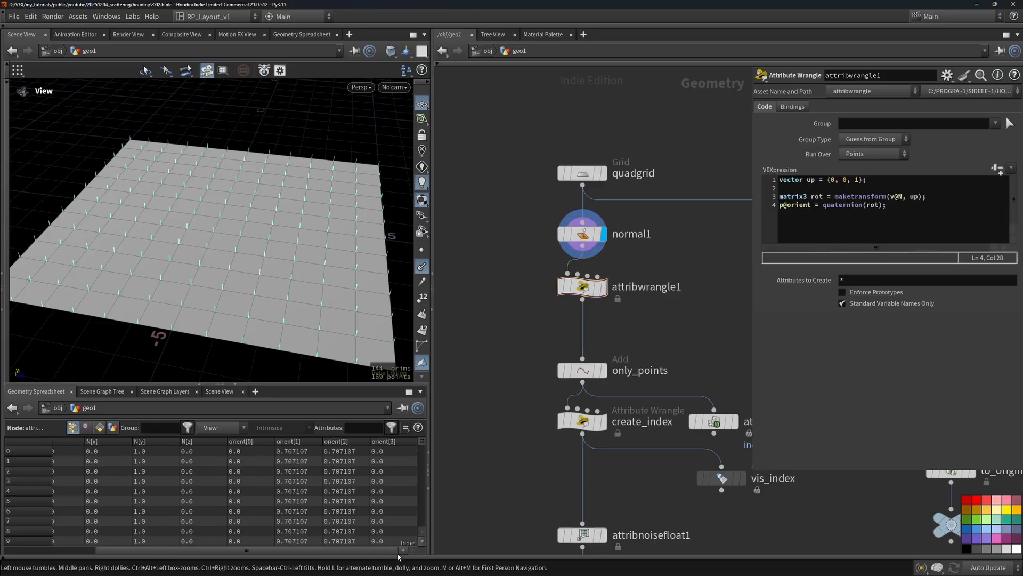
Branch a Visualize Properties node off attribwrangle1, name it vis_orient, and color the node dark
middle_drag(667, 373, 672, 392)
drag(647, 324, 574, 130)
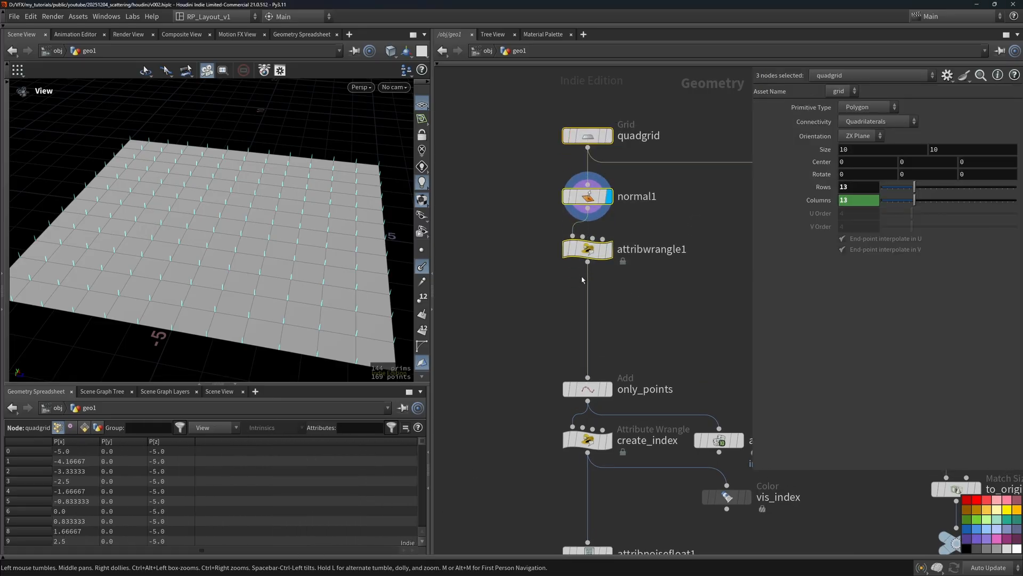
key(Tab)
text(at)
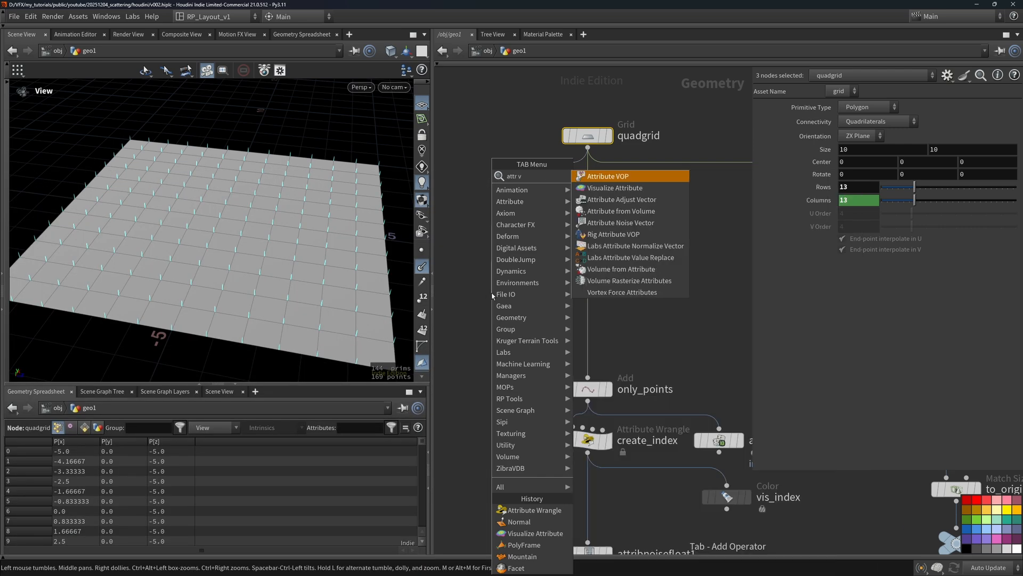
text( vis)
key(Return)
click(511, 303)
double_click(541, 301)
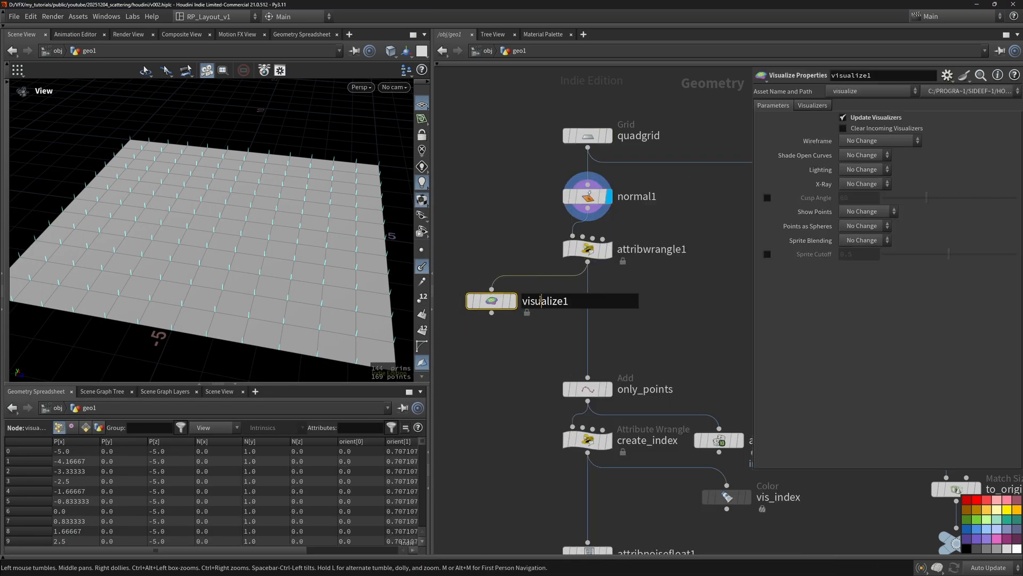
text(vis_orie)
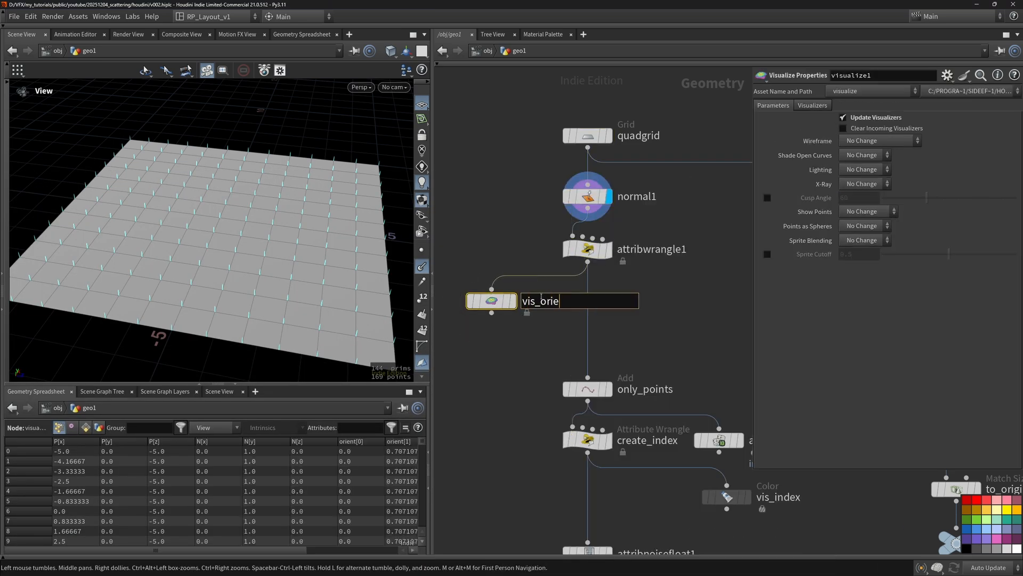
text(nt)
key(Return)
click(966, 539)
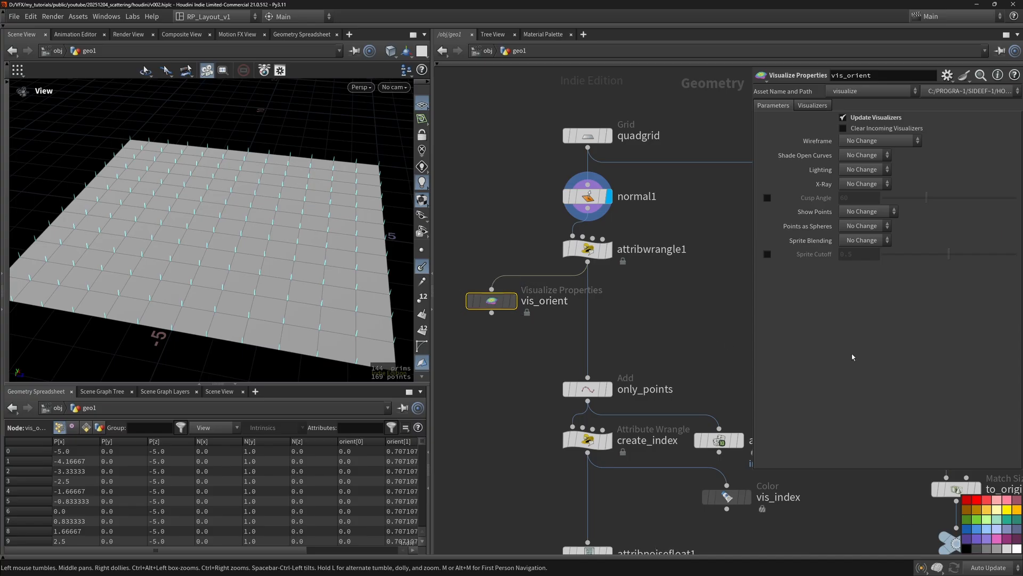
Add a visualizer to vis_orient with type Marker, style Axes, and attribute orient
click(812, 105)
click(852, 179)
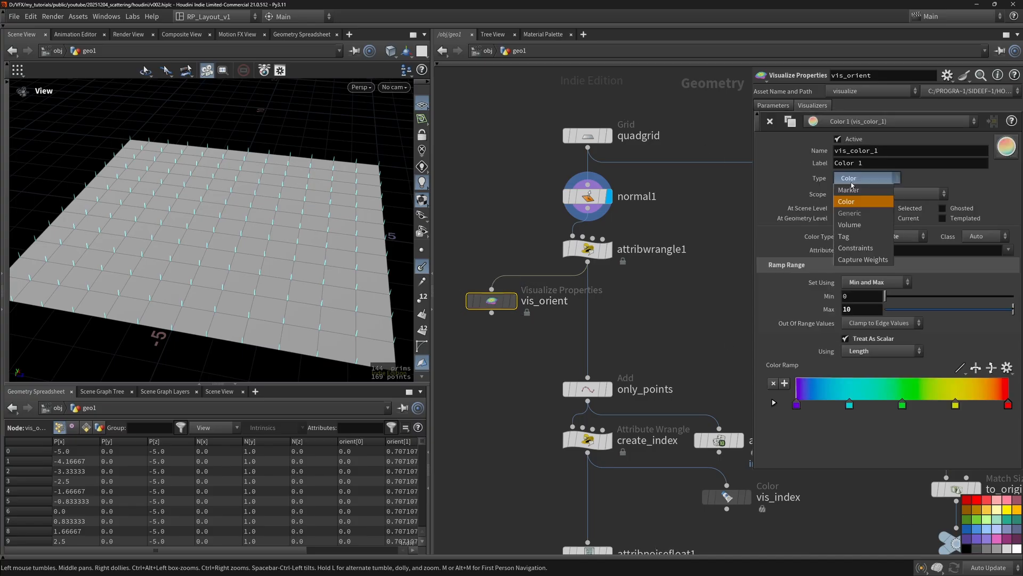
click(864, 191)
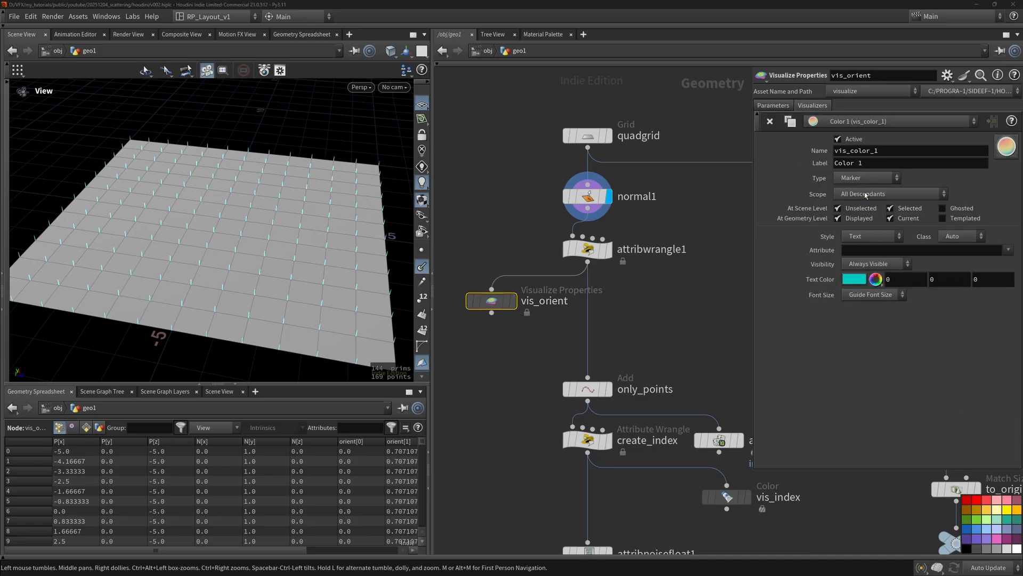
click(873, 240)
click(870, 305)
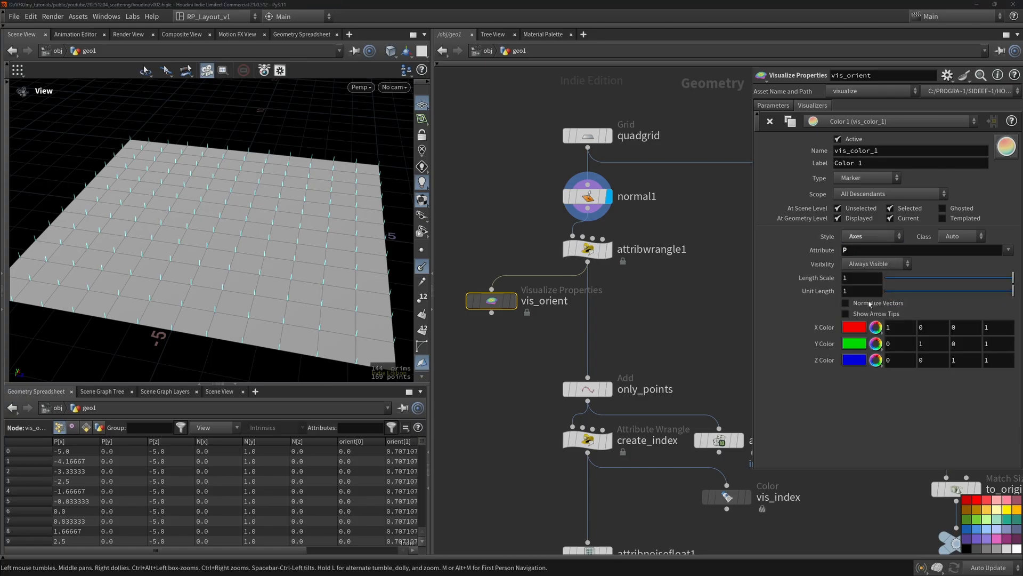
double_click(927, 251)
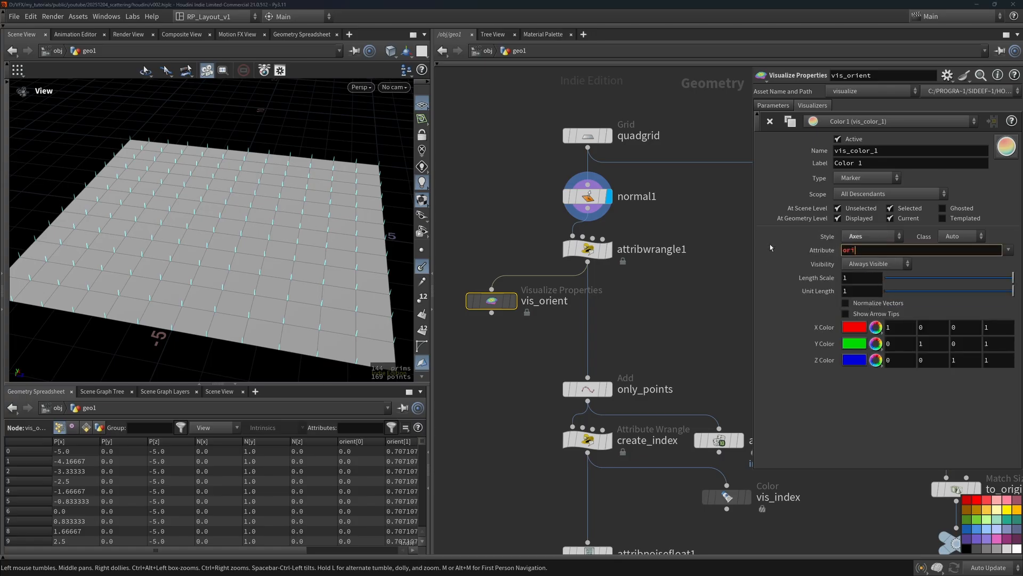
text(orient)
key(Return)
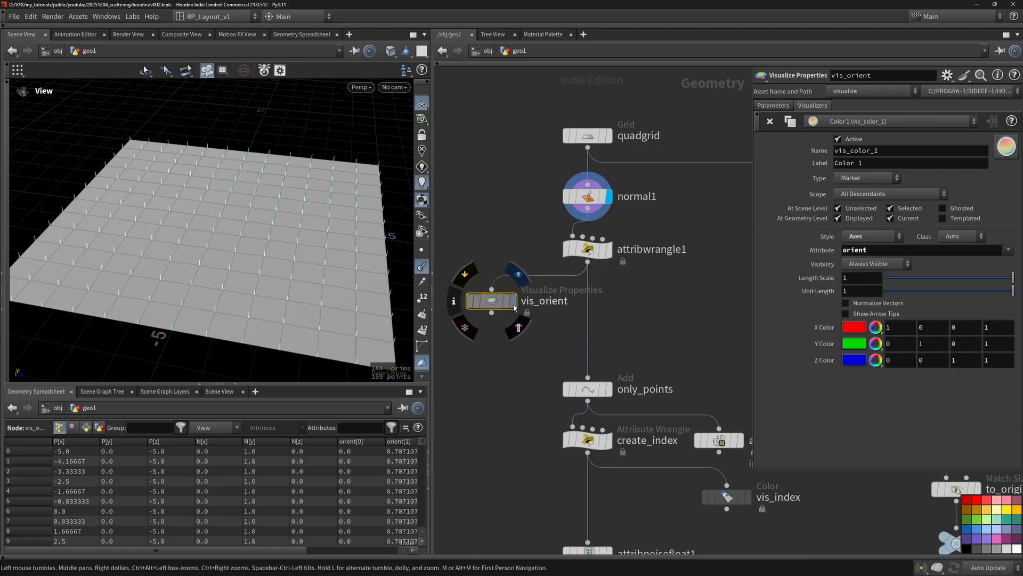
Display vis_orient and compare the orientation axes on the grid with the up vector line in the wrangle
click(512, 301)
drag(213, 205, 215, 246)
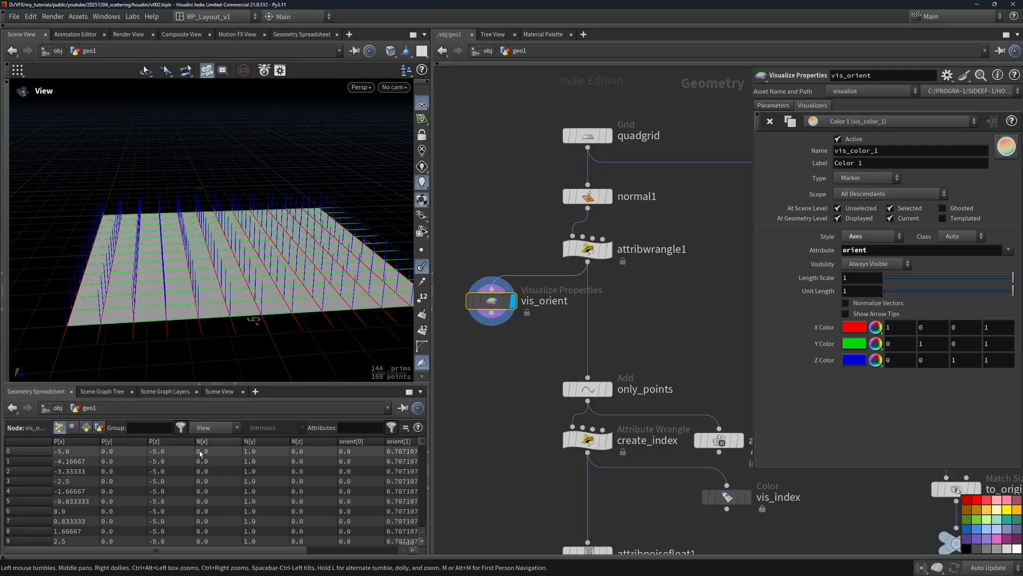
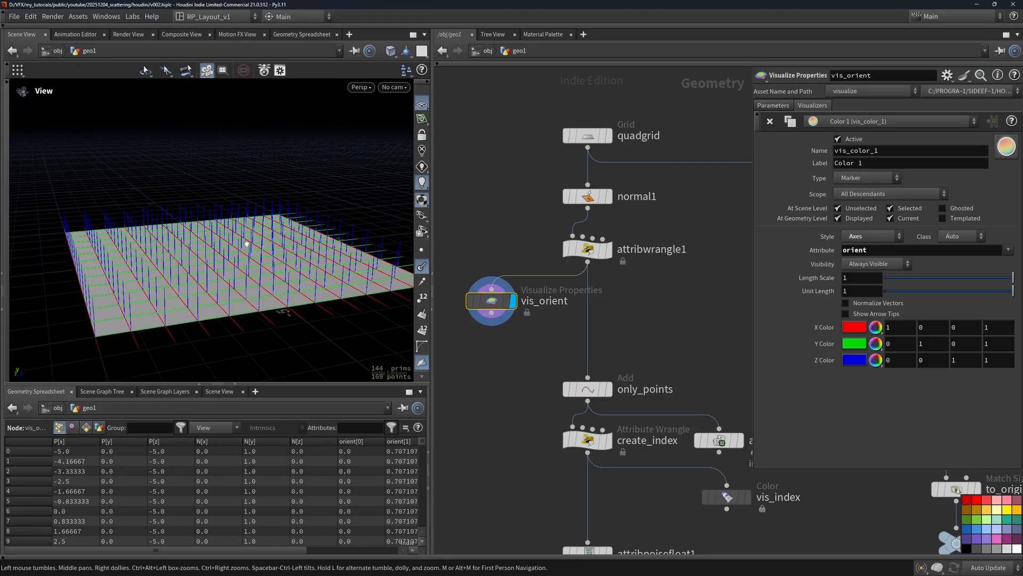
drag(244, 235, 213, 285)
click(587, 249)
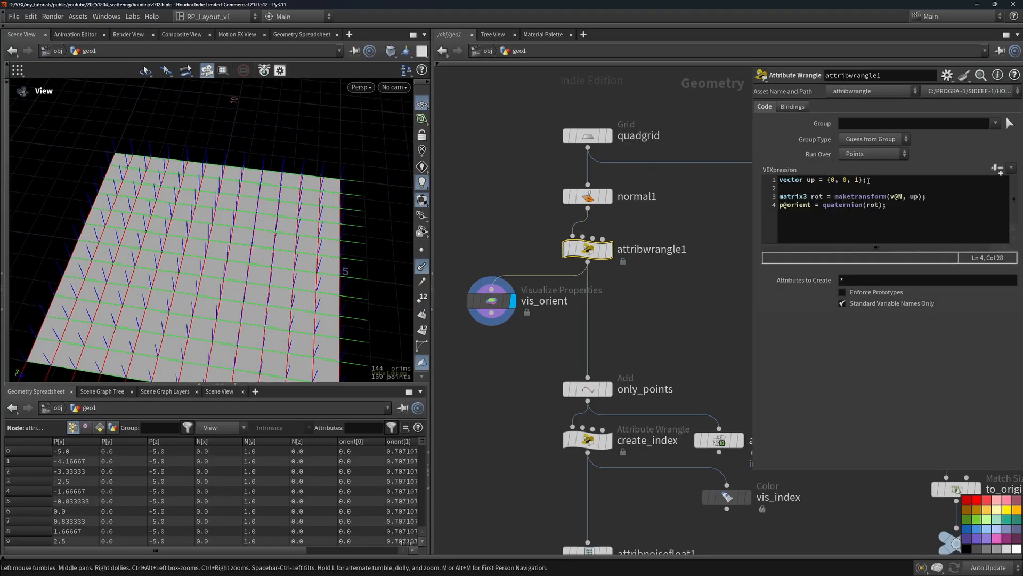
drag(869, 180, 725, 182)
drag(220, 287, 42, 283)
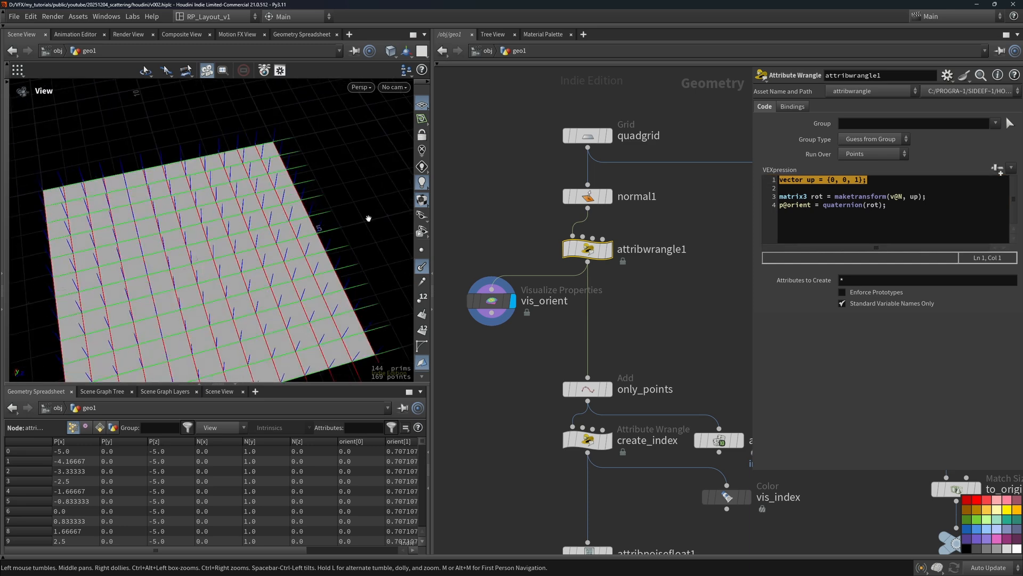
drag(285, 239, 224, 234)
Rename the attribute wrangle below normal1 as create_orient
middle_drag(601, 313, 633, 263)
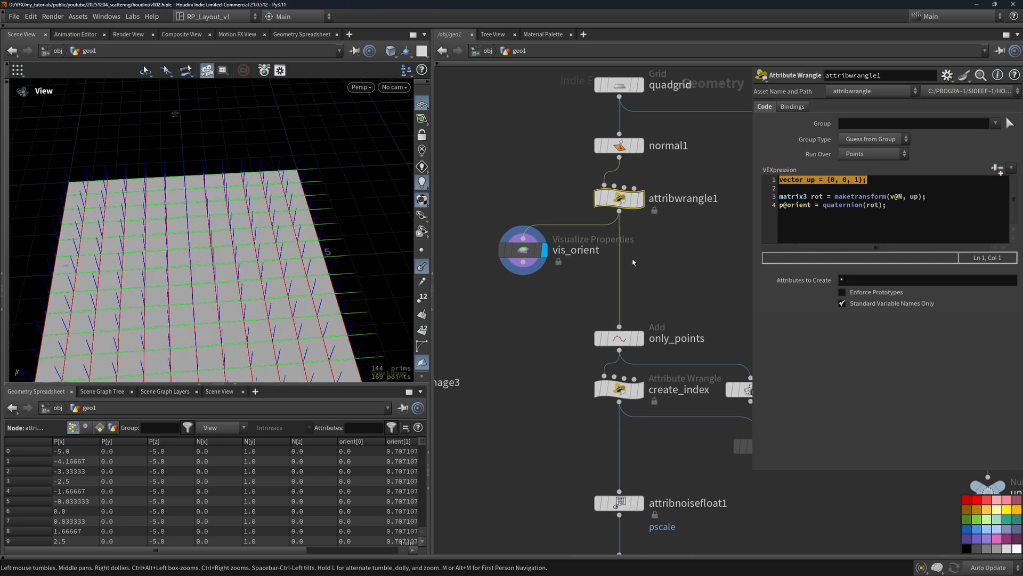
double_click(667, 197)
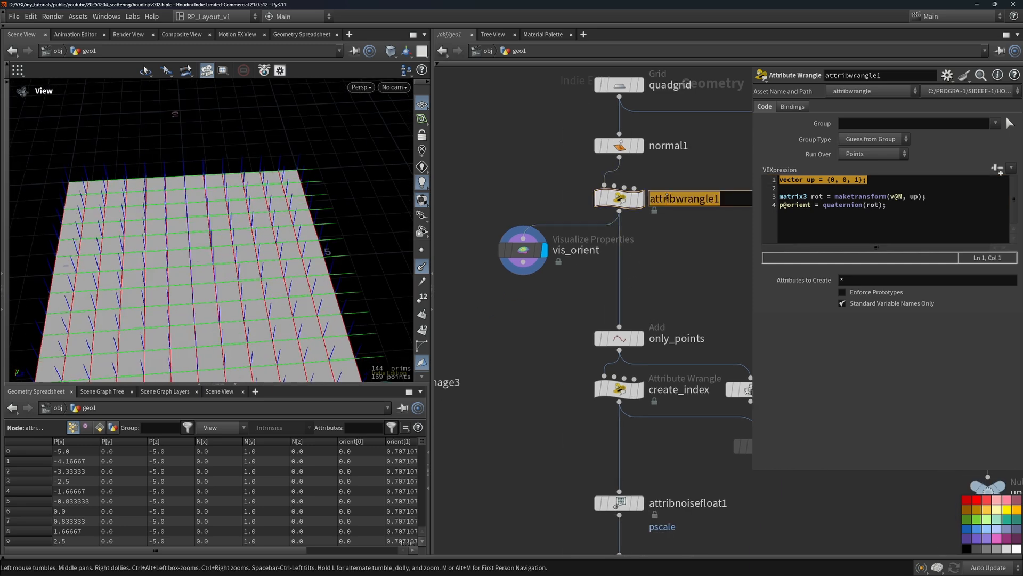
text(create_orient)
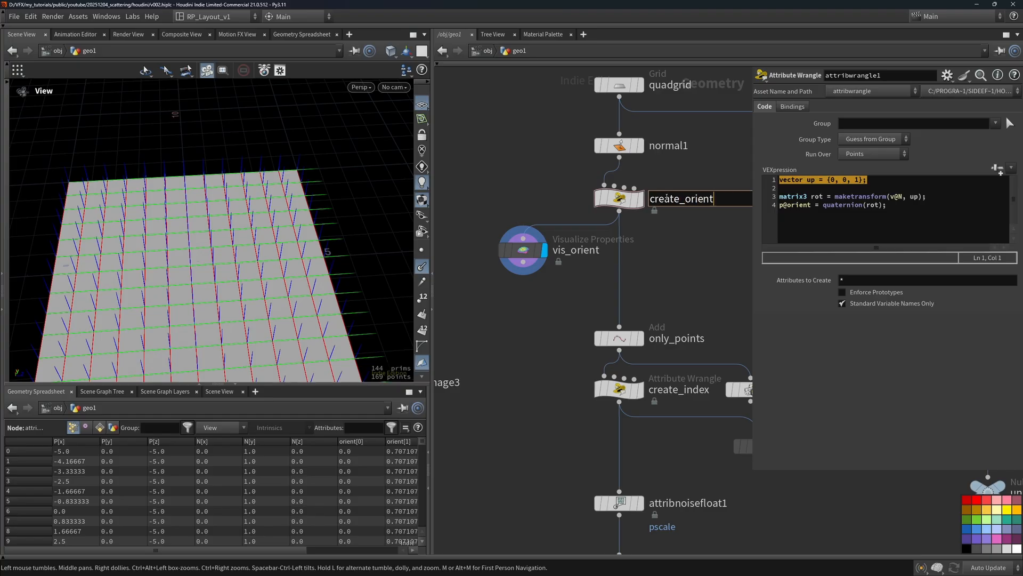
key(Return)
Display copytopoints1 and inspect how the scattered tiles are oriented
middle_drag(530, 372, 587, 231)
scroll(586, 235, down, 5)
middle_drag(579, 512, 619, 418)
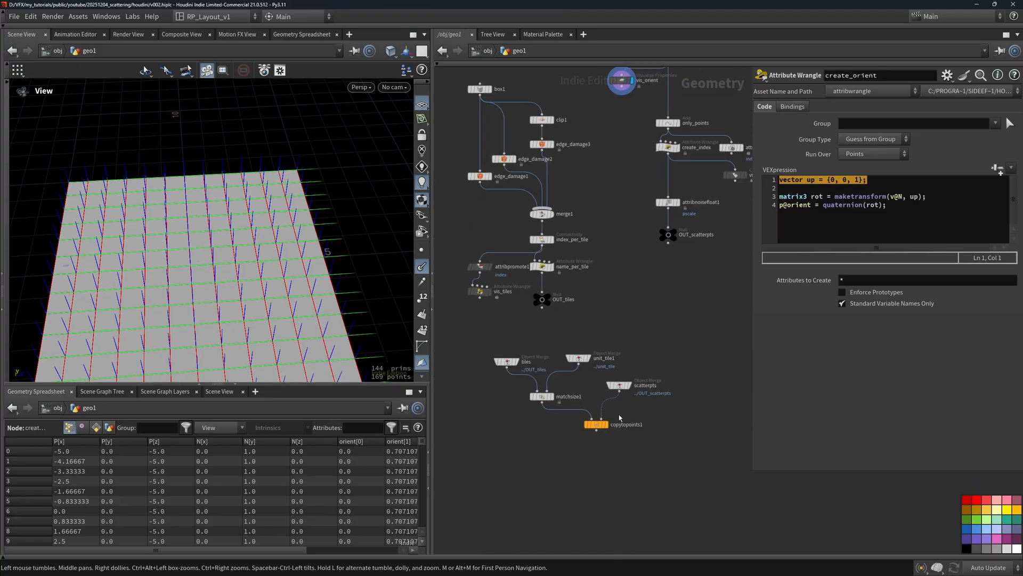
click(608, 425)
drag(269, 267, 173, 200)
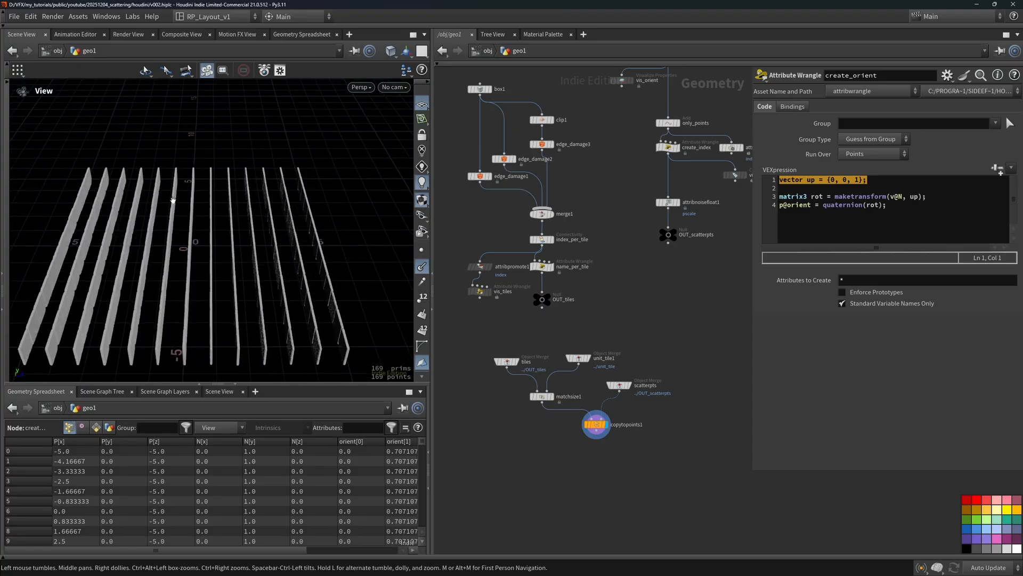
Review the v@N and up arguments of maketransform in the create_orient code
middle_drag(672, 109, 633, 308)
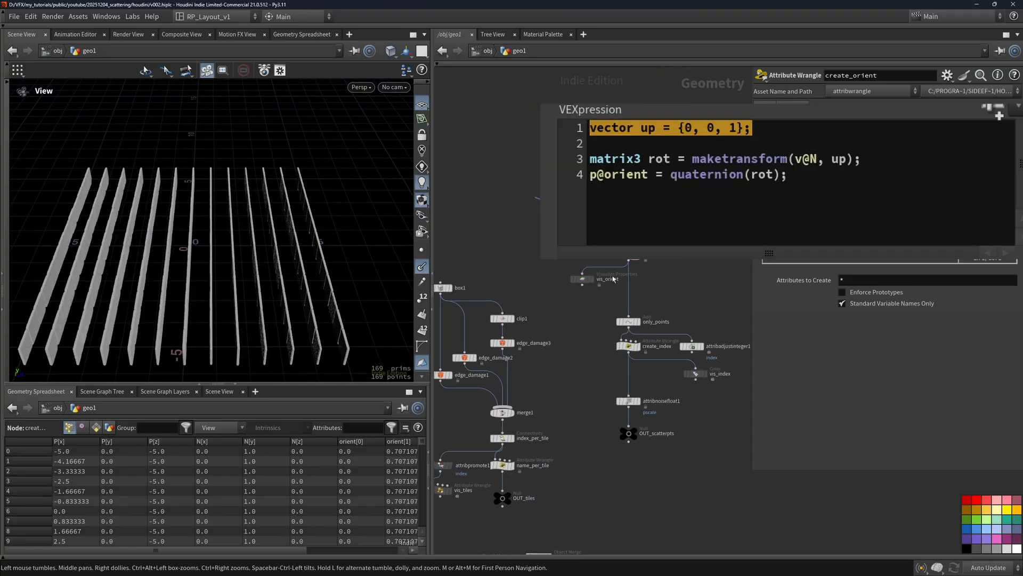
scroll(634, 241, up, 5)
double_click(839, 159)
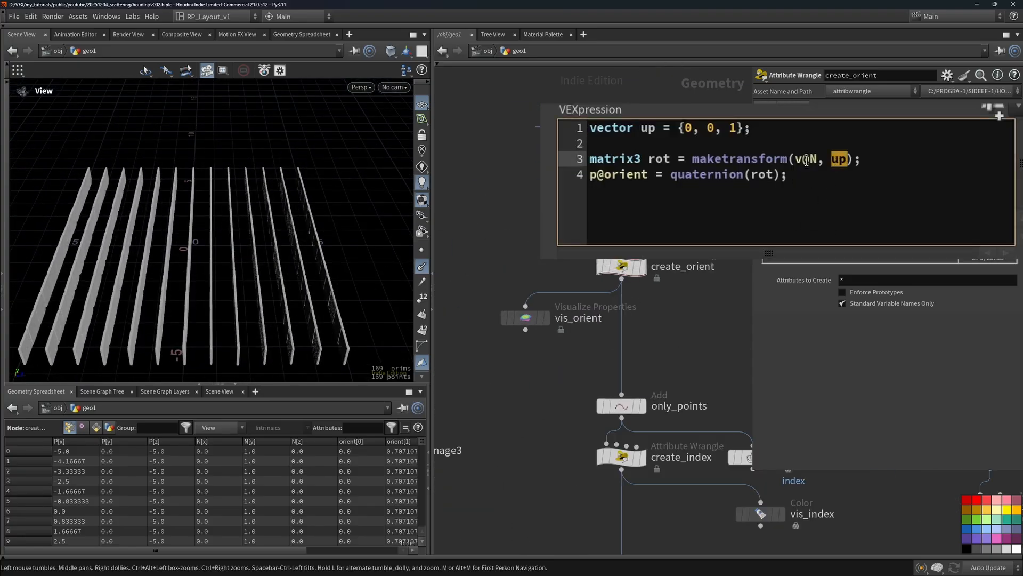
double_click(806, 158)
key(ctrl+c)
double_click(839, 158)
Display vis_orient again to check which axis follows the normals, and return to the create_orient code
click(547, 318)
click(532, 321)
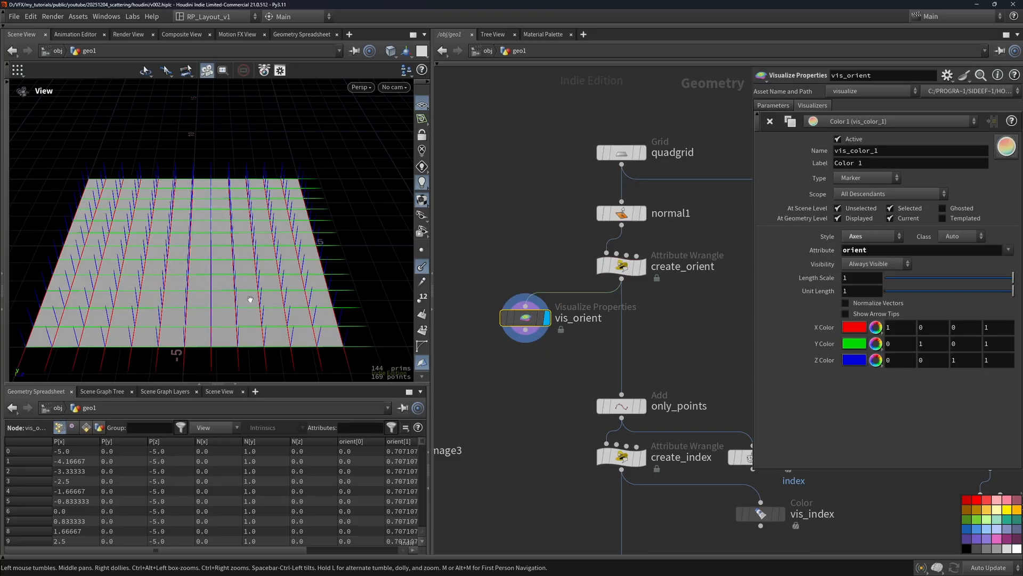
mouse_move(250, 298)
mouse_down()
mouse_move(310, 185)
mouse_move(257, 312)
mouse_up()
drag(252, 265, 276, 301)
click(622, 265)
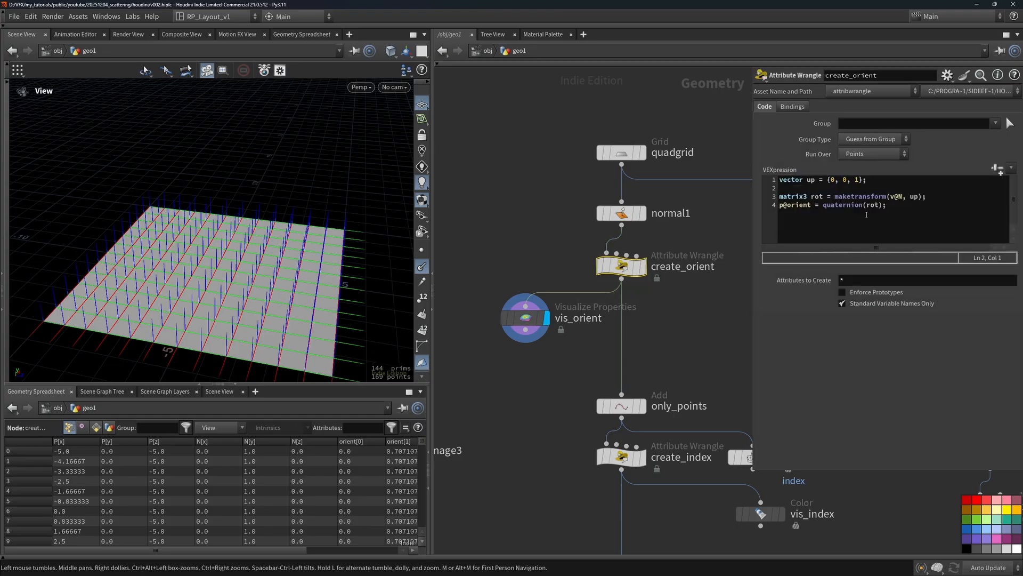
Swap the maketransform arguments in the create_orient code so the call reads maketransform(up, v@N)
double_click(835, 159)
key(ctrl+v)
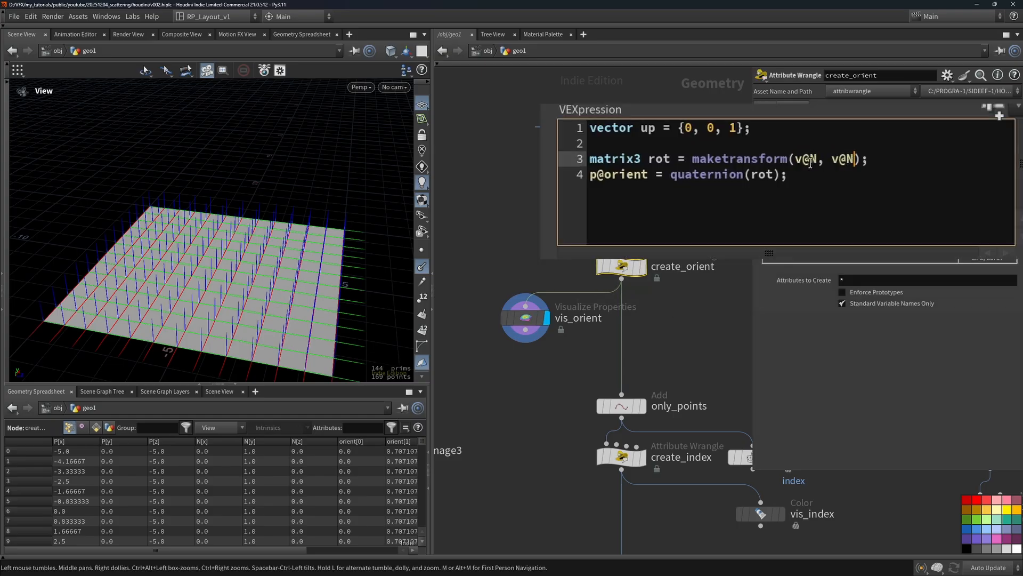
double_click(807, 158)
text(up)
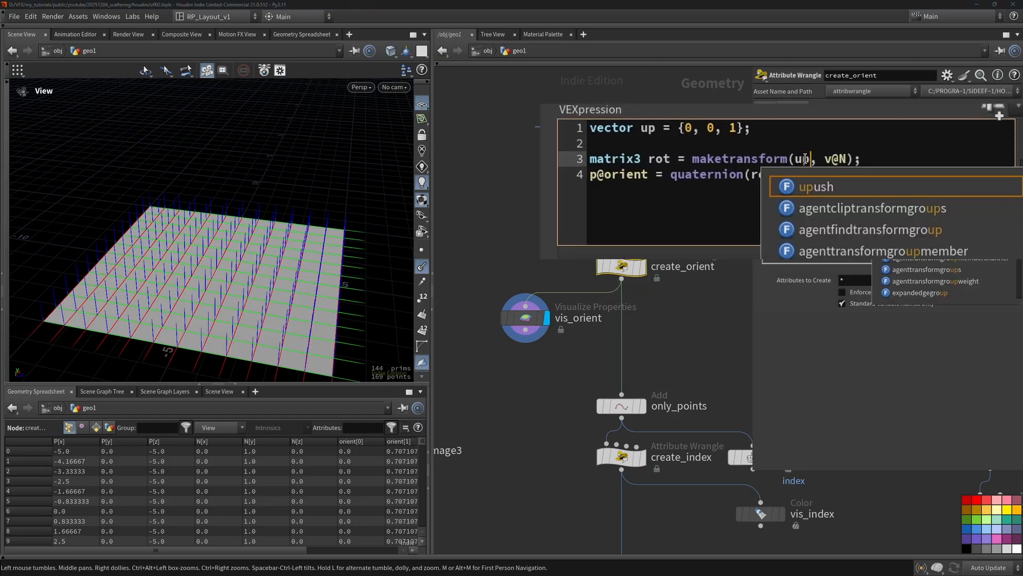
click(834, 150)
drag(707, 159, 806, 156)
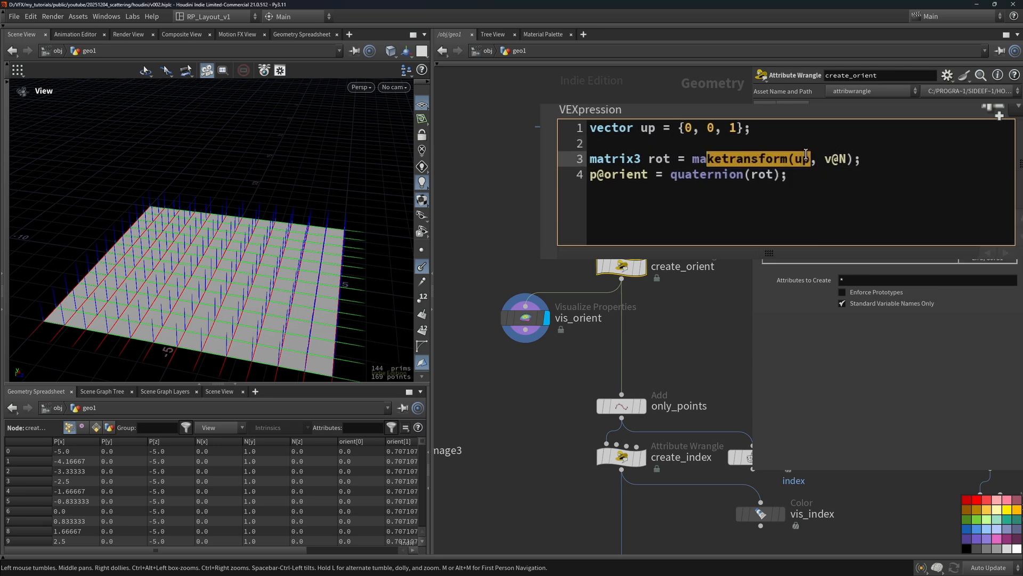
click(834, 144)
Check the zaxis and yaxis argument order of maketransform in the VEX documentation in the browser, and return to Houdini
key(alt+Tab)
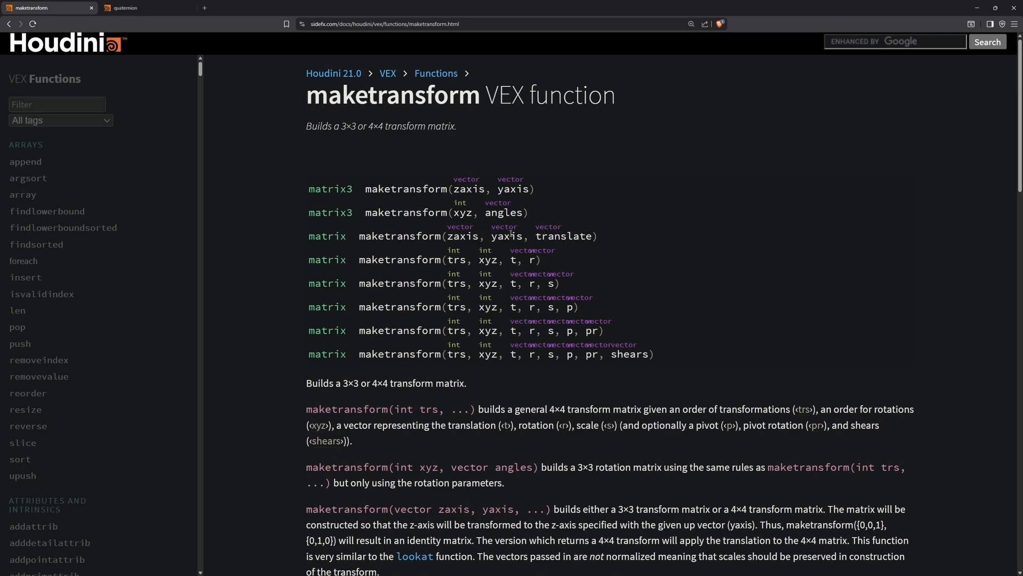
mouse_move(497, 188)
mouse_down()
mouse_move(523, 188)
mouse_move(446, 186)
mouse_up()
click(485, 188)
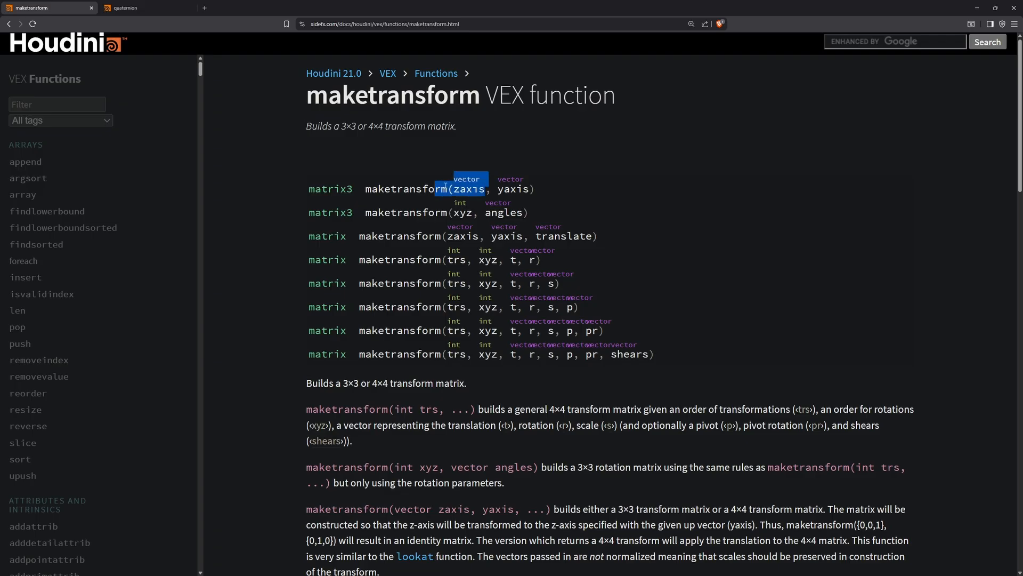
drag(318, 187, 456, 187)
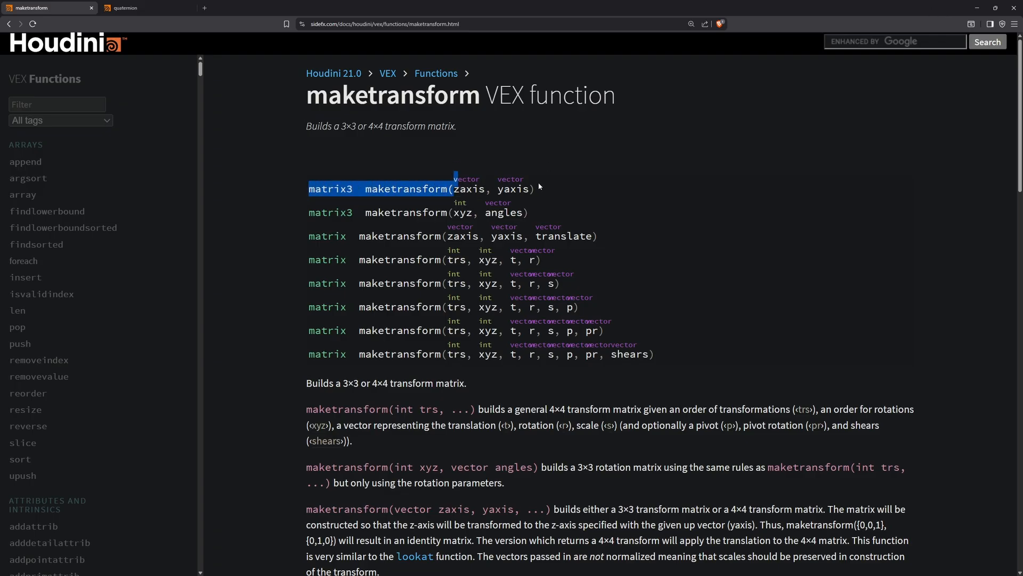
drag(372, 189, 981, 9)
click(981, 8)
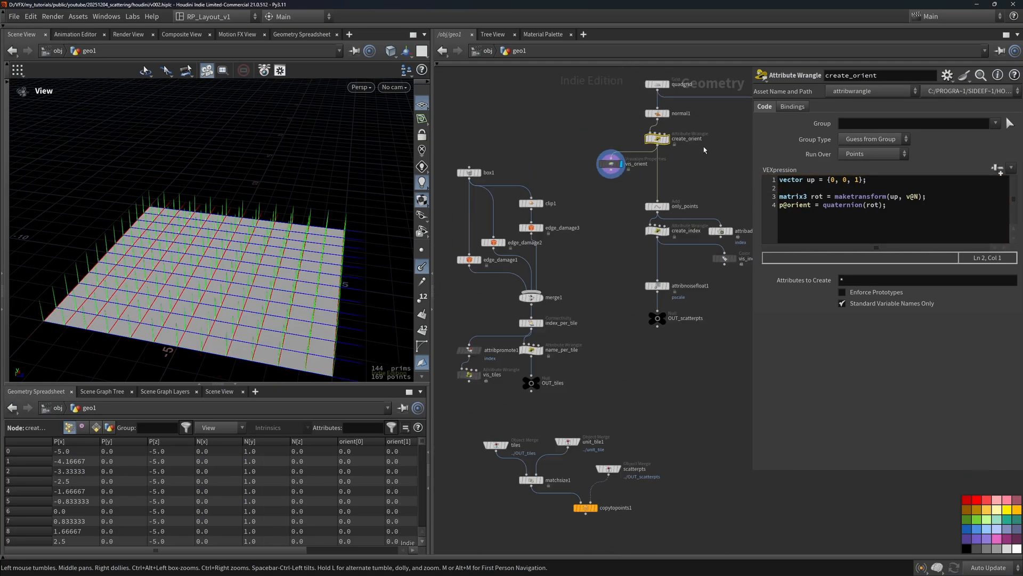
Display copytopoints1 and inspect how the copied tiles lie on the grid
click(595, 508)
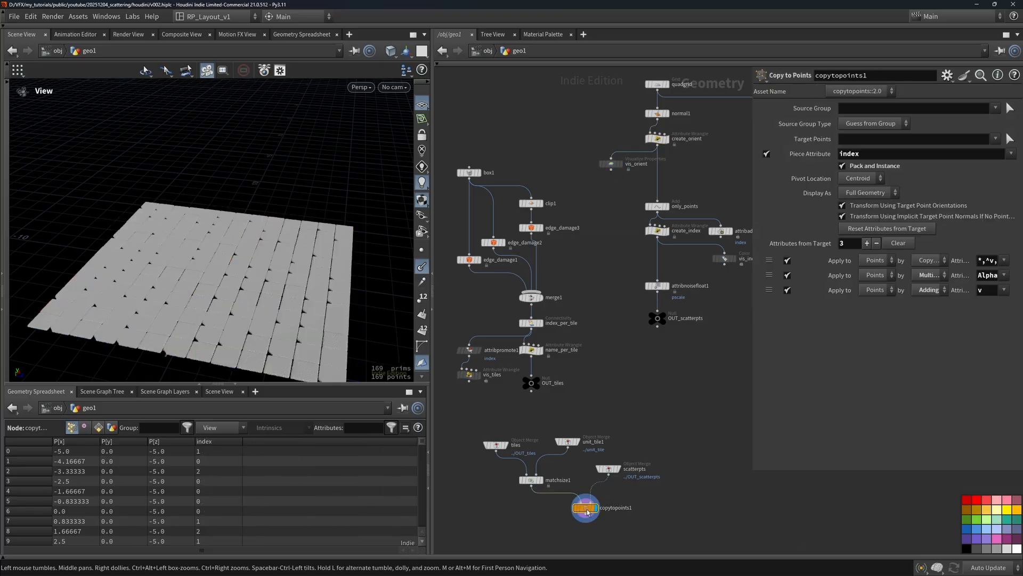
drag(223, 250, 122, 353)
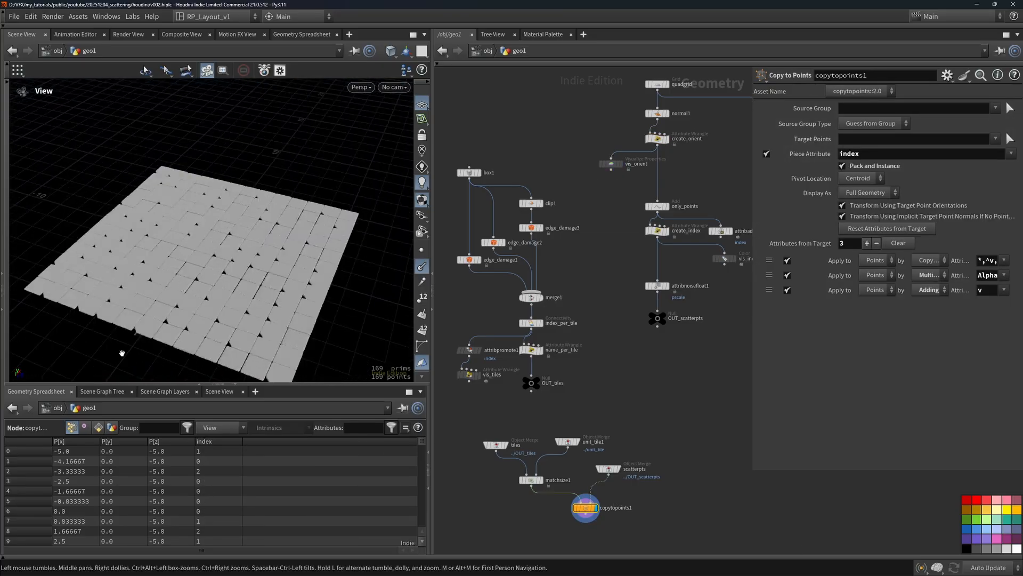
drag(288, 238, 255, 258)
scroll(255, 258, up, 3)
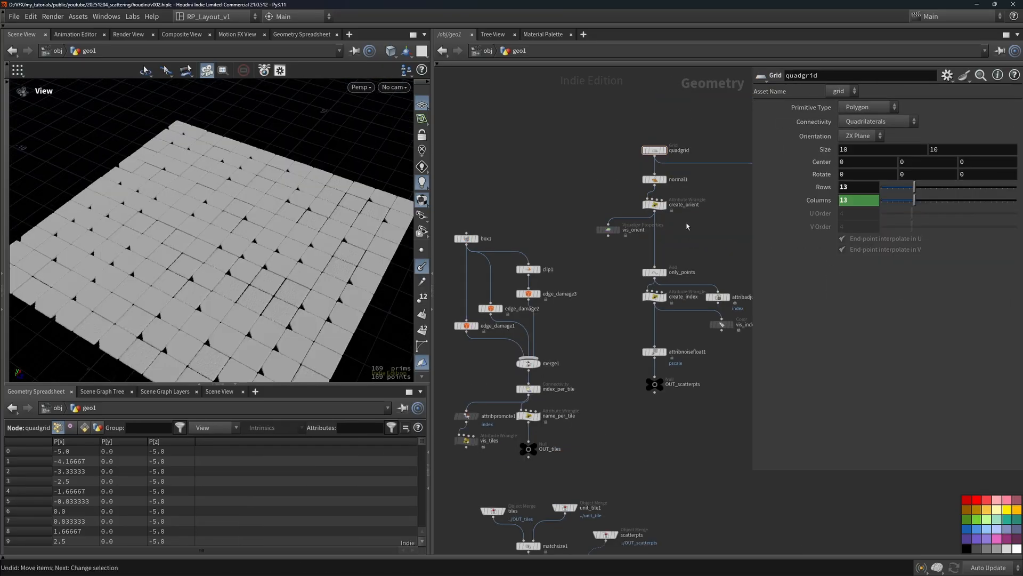
Review the create_orient and only_points nodes, display only_points, and examine the points and their normals from several angles
middle_drag(690, 227, 685, 273)
scroll(685, 273, up, 3)
click(634, 233)
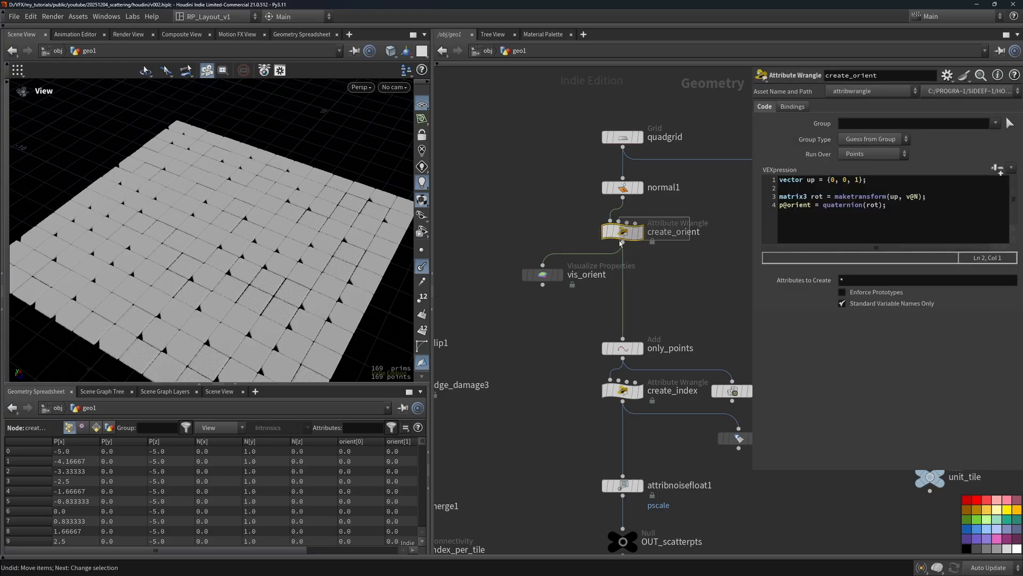
drag(686, 288, 638, 356)
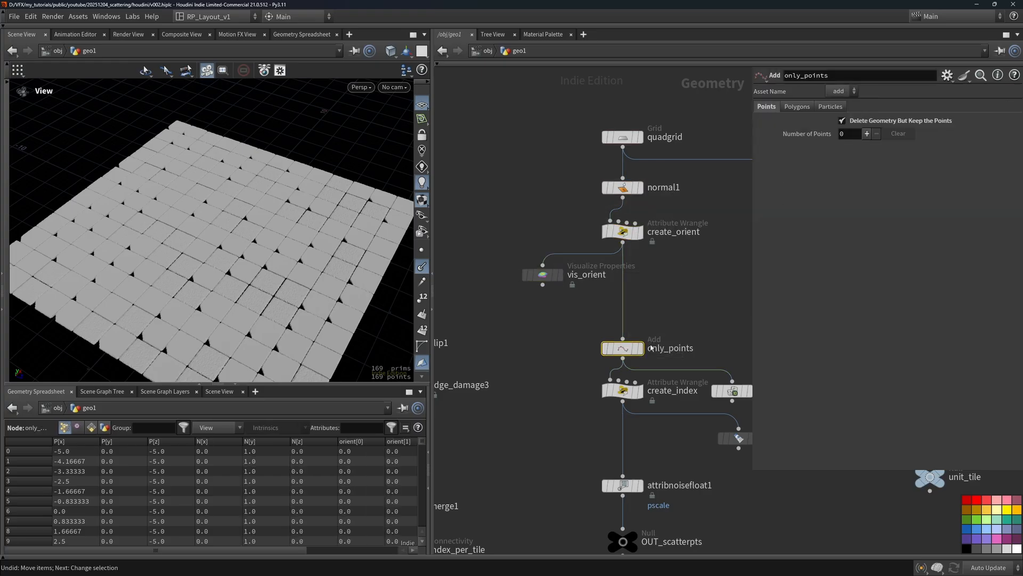
click(639, 349)
drag(351, 237, 182, 236)
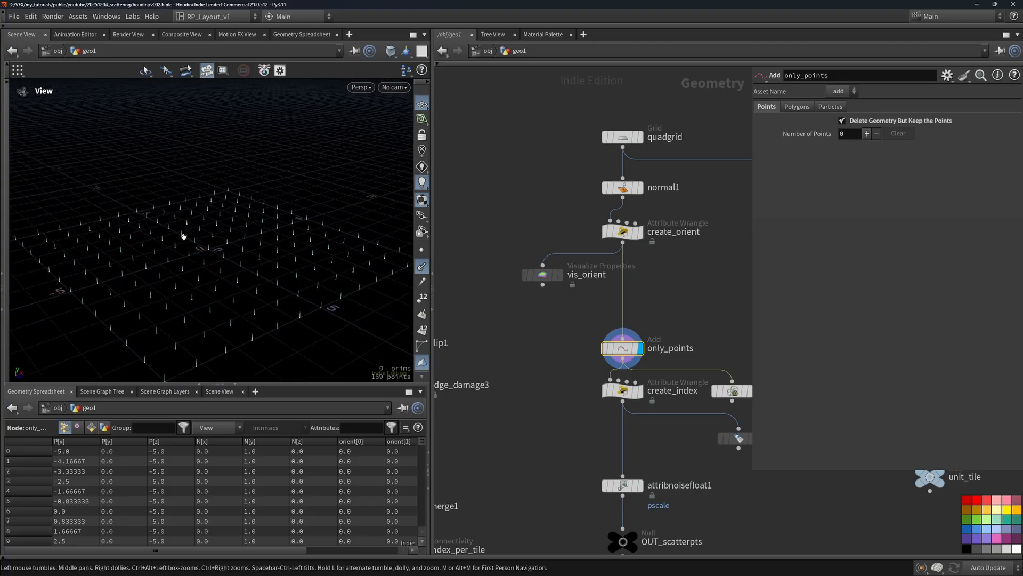
drag(190, 286, 197, 295)
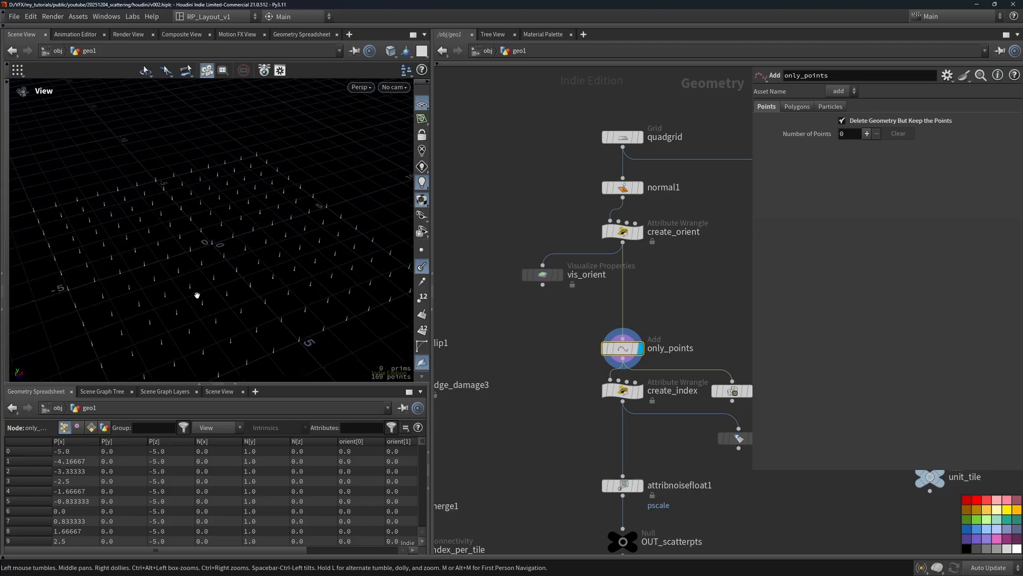
mouse_move(209, 242)
mouse_down()
mouse_move(218, 261)
mouse_move(217, 252)
mouse_up()
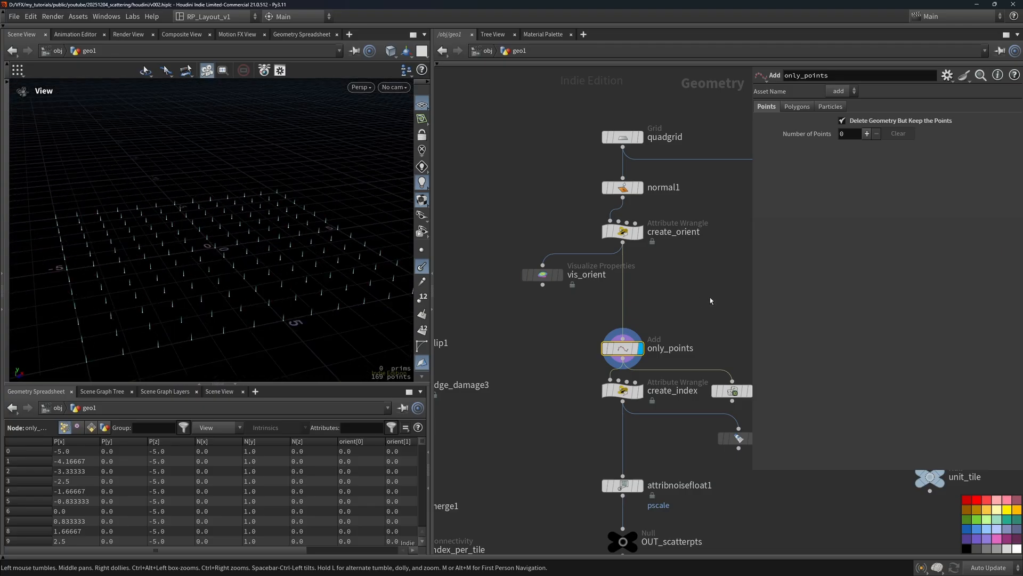
middle_drag(689, 260, 700, 301)
drag(191, 246, 222, 212)
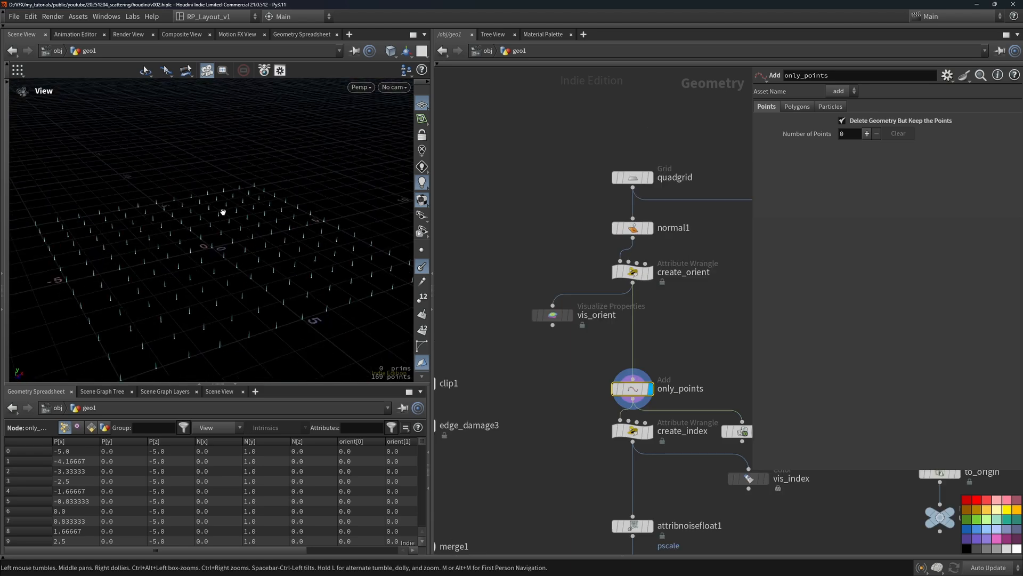
drag(236, 248, 261, 179)
drag(238, 274, 167, 262)
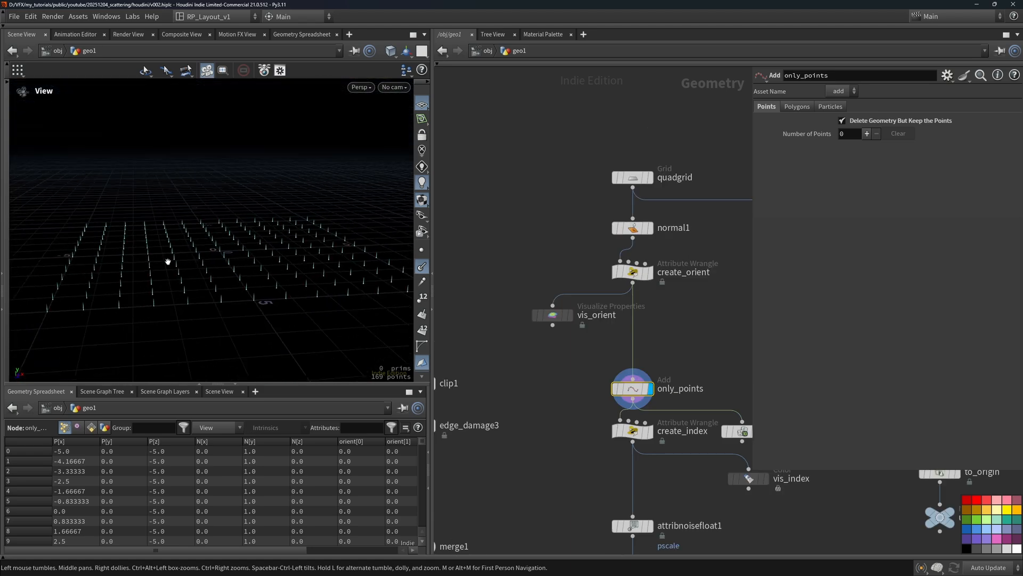
drag(231, 229, 199, 265)
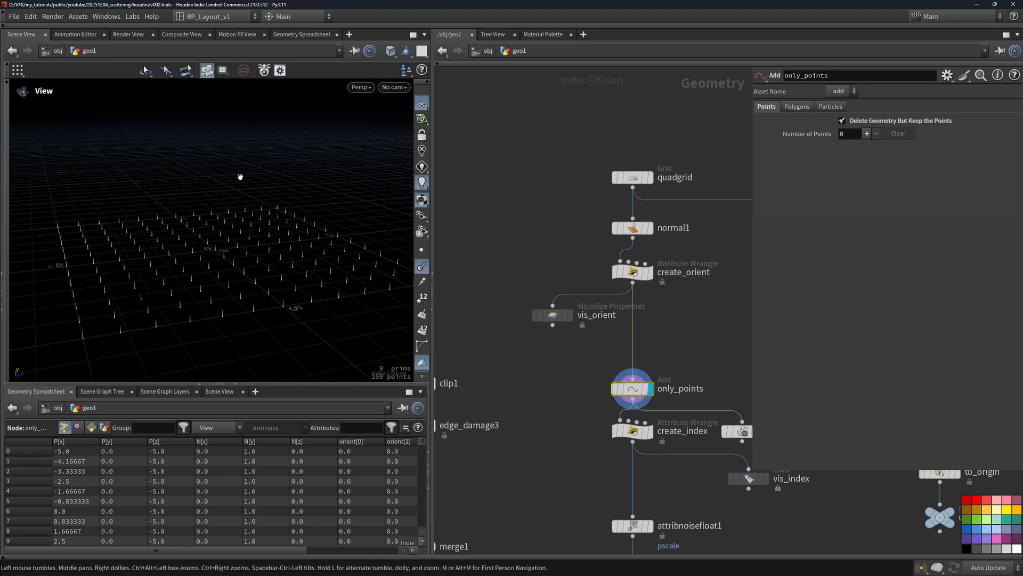
drag(240, 177, 255, 272)
Add a PolyFrame node on a separate branch from the create_orient output
middle_drag(666, 317, 675, 328)
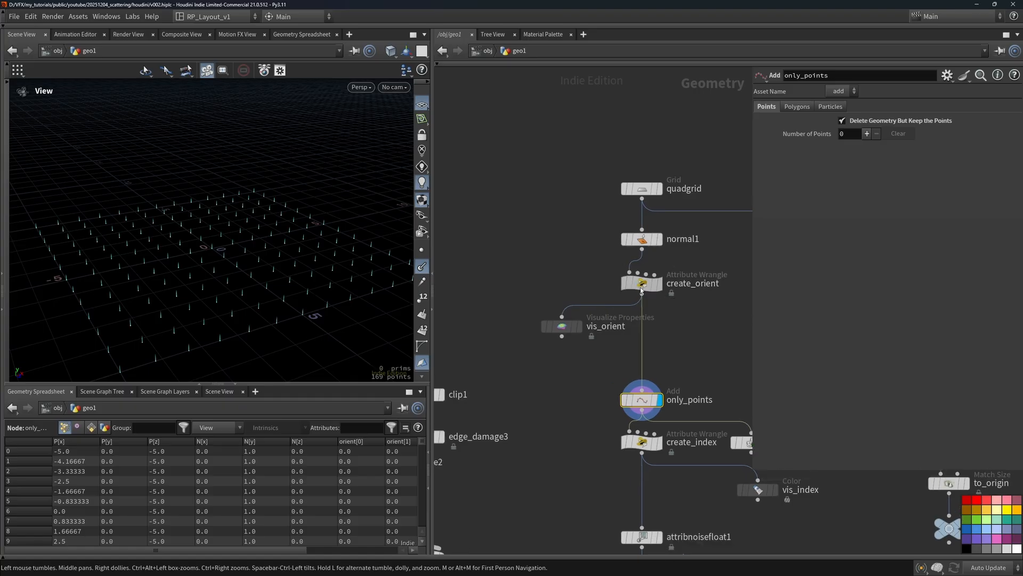
drag(633, 283, 580, 298)
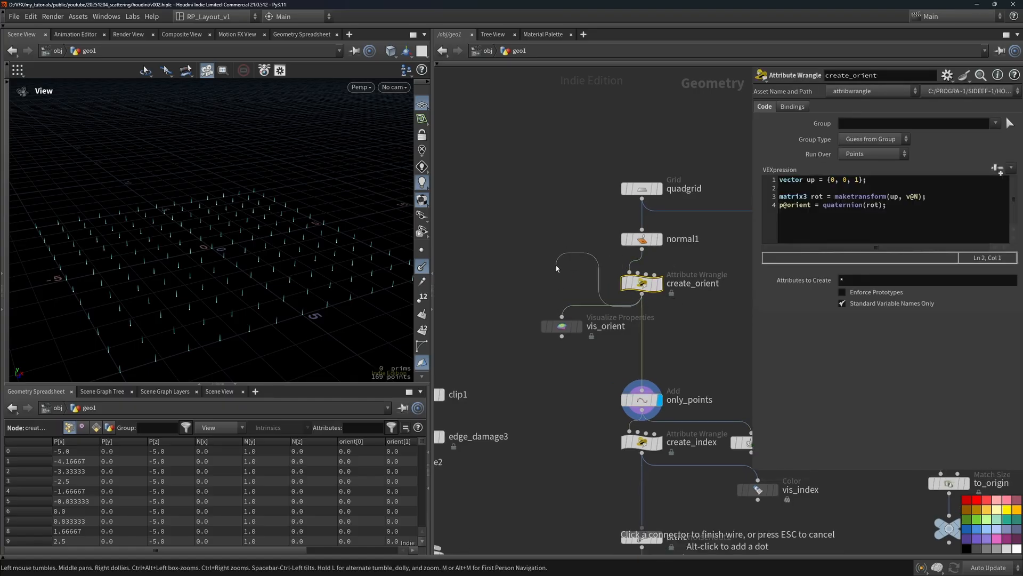
key(Tab)
text(pol)
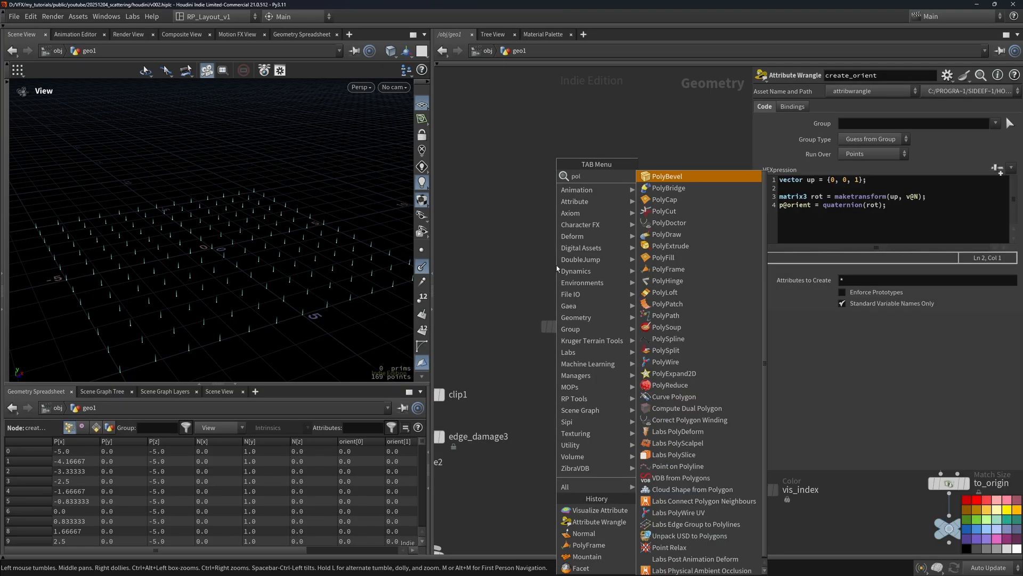
text(yfr)
key(Return)
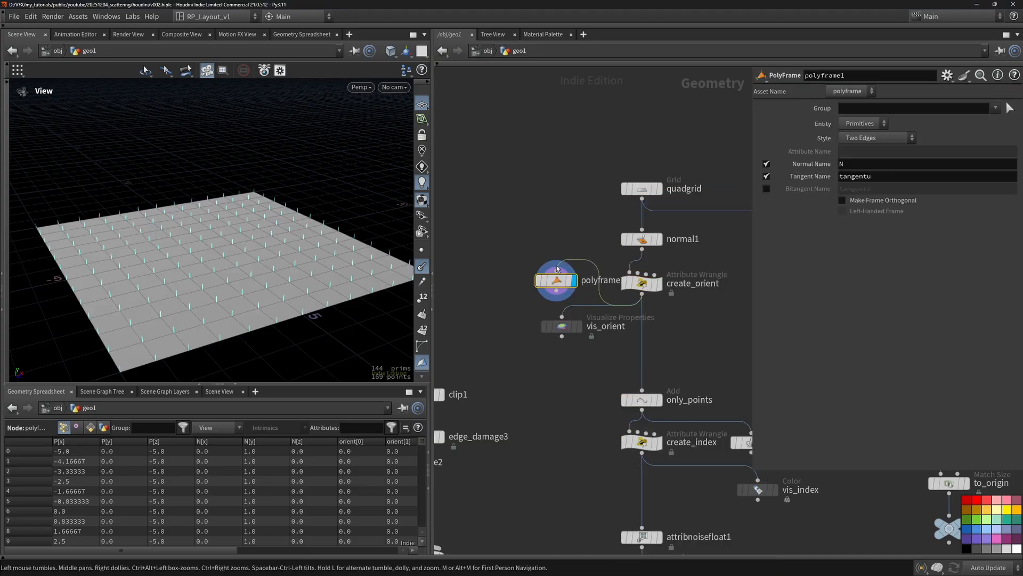
Enable the bitangent output on polyframe1, try several tangent styles including First Edge, Texture UV Gradient and MikkT, and delete the node
double_click(864, 168)
double_click(880, 176)
click(766, 189)
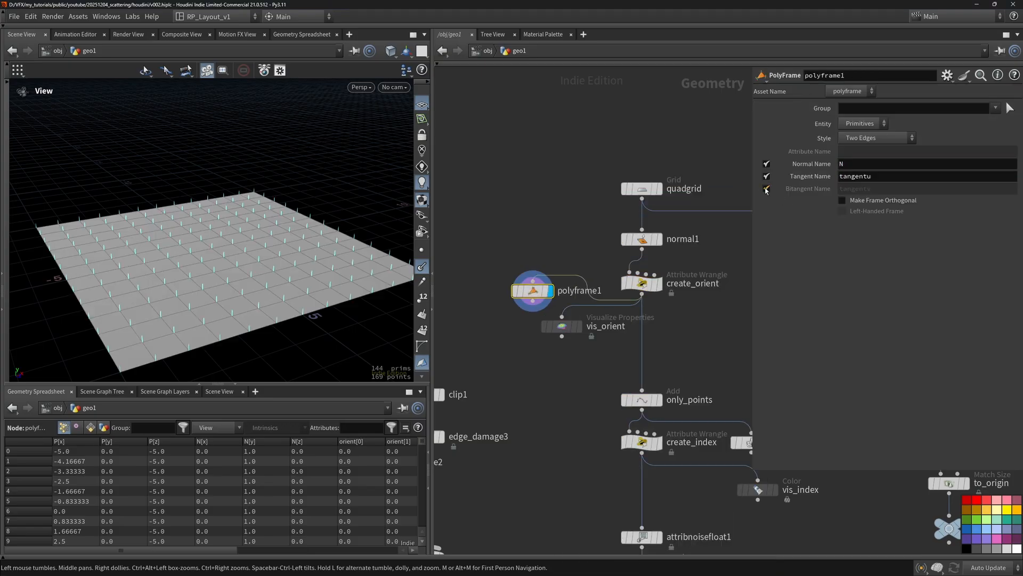
double_click(877, 188)
click(882, 138)
click(882, 147)
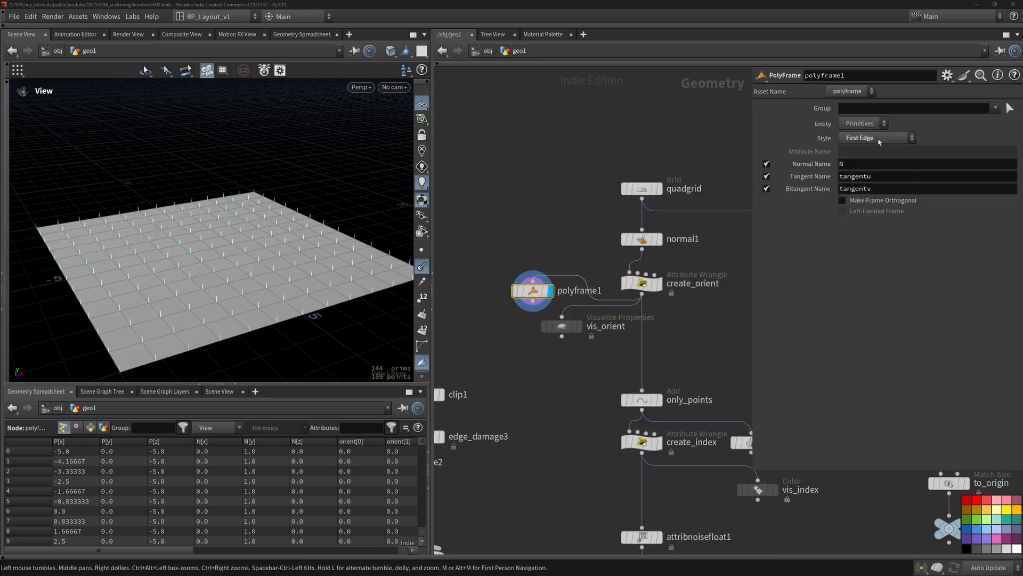
click(883, 139)
click(882, 139)
click(882, 140)
click(883, 138)
click(883, 138)
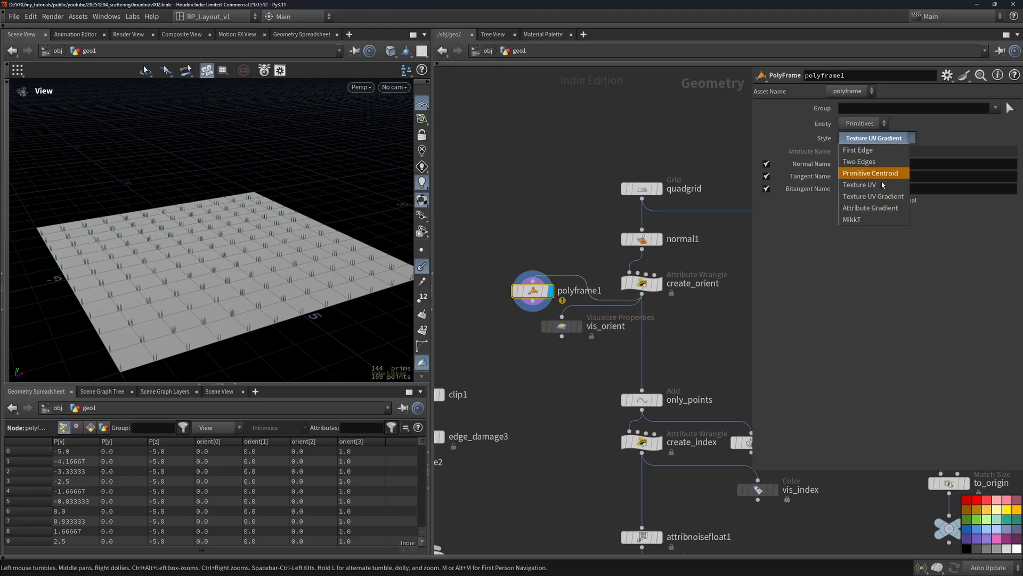
click(852, 219)
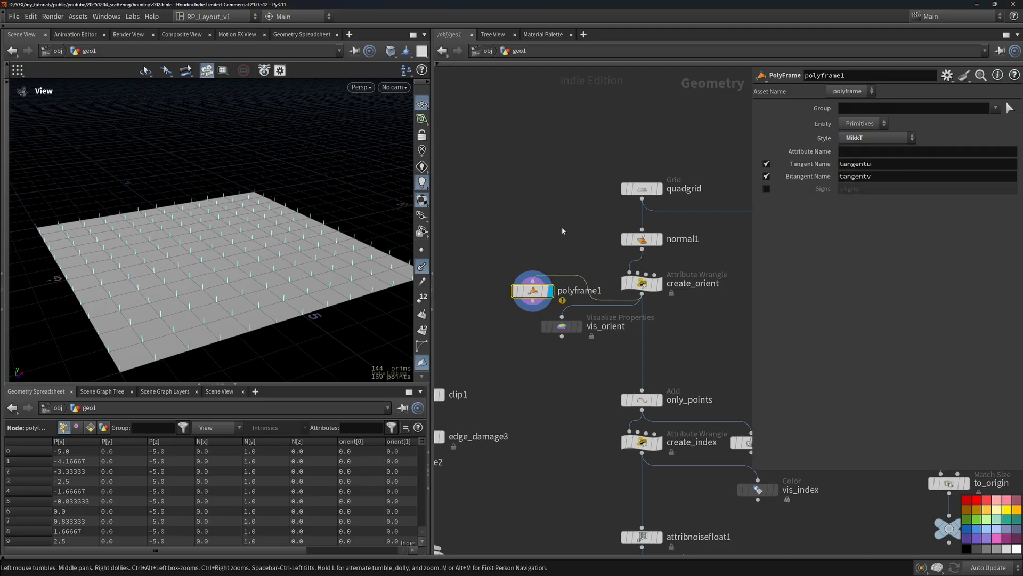
key(Delete)
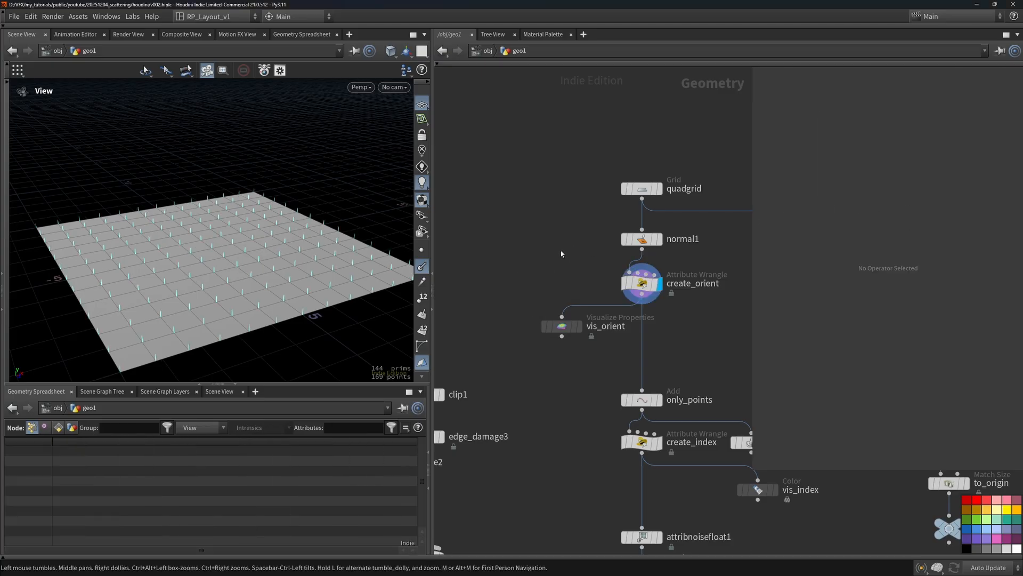
Rearrange quadgrid and normal1 higher in the network to leave room above create_orient
click(631, 286)
middle_drag(687, 260, 675, 314)
drag(682, 300, 636, 193)
key(l)
middle_drag(648, 271, 653, 210)
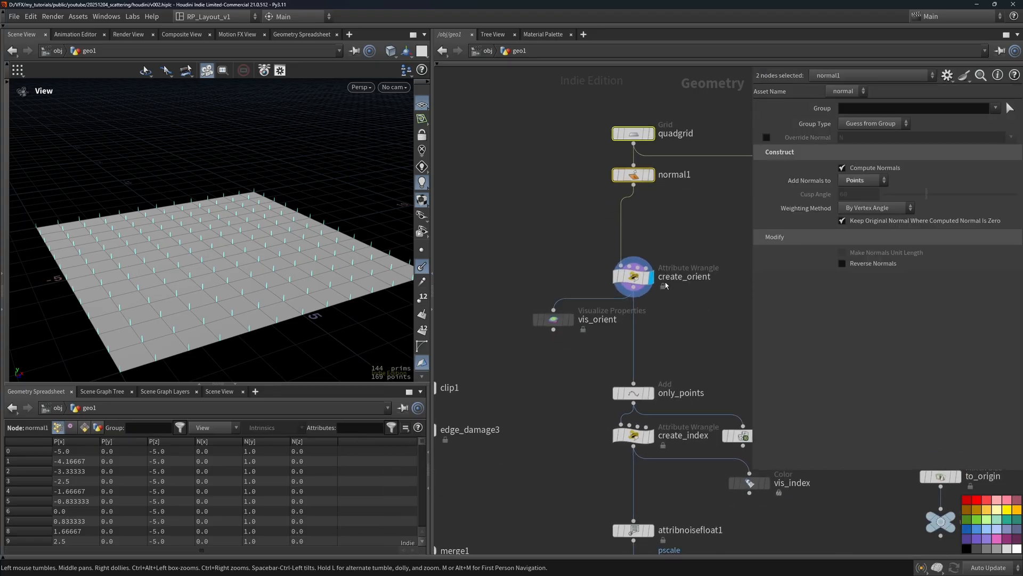
Display the copytopoints1 result at the end of the tile network
middle_drag(666, 321, 679, 160)
scroll(679, 159, down, 2)
scroll(680, 160, down, 3)
middle_drag(589, 404, 606, 286)
click(614, 385)
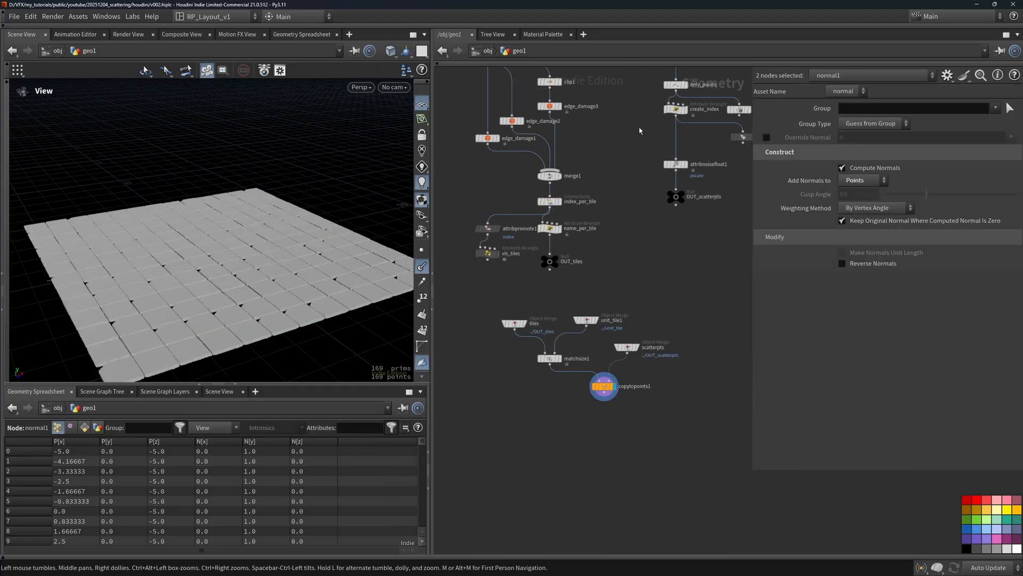
Add a Mountain node and wire it between normal1 and create_orient
middle_drag(643, 117, 595, 389)
scroll(652, 251, up, 3)
click(656, 265)
key(Tab)
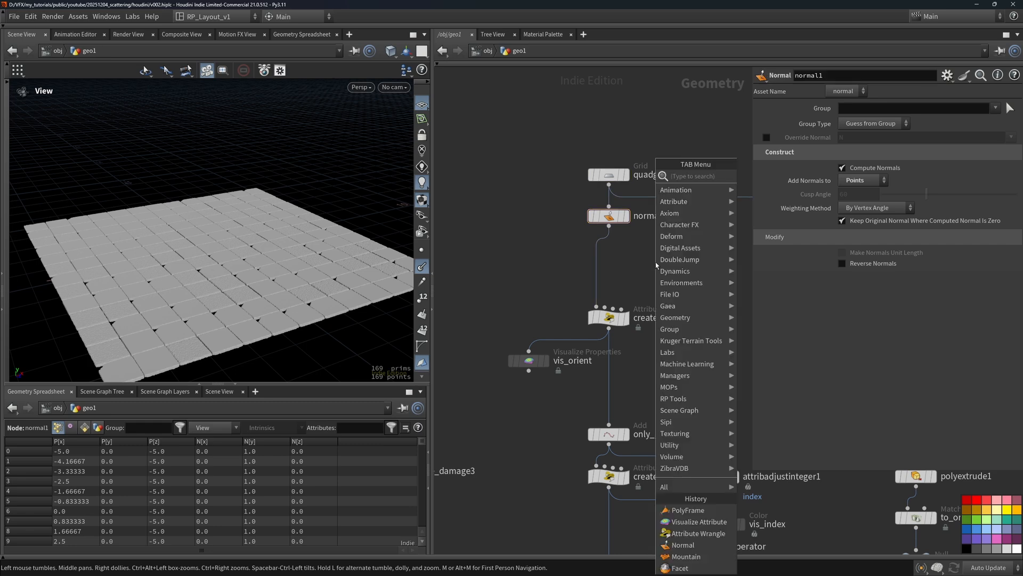
click(686, 555)
click(656, 261)
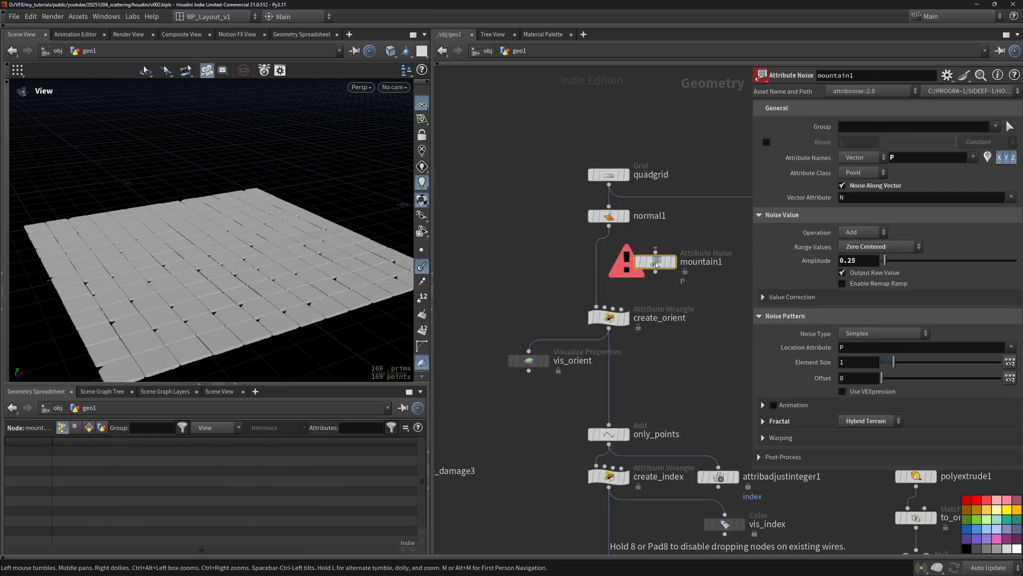
drag(656, 252, 610, 226)
drag(656, 271, 604, 264)
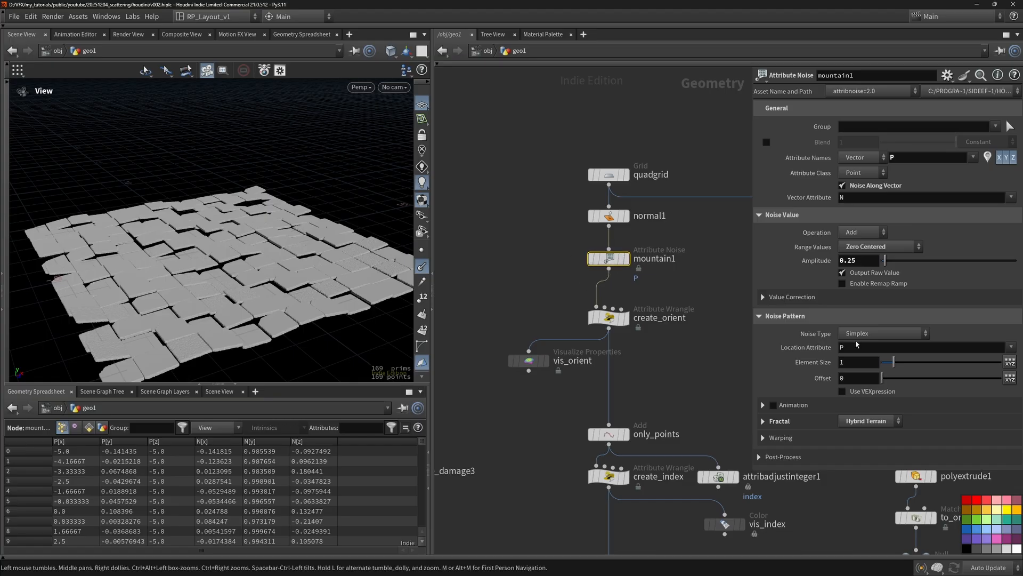
Check the post-process settings of mountain1, including Recompute Normals, and display the node to inspect its deformed surface and normals
click(783, 457)
scroll(831, 458, down, 3)
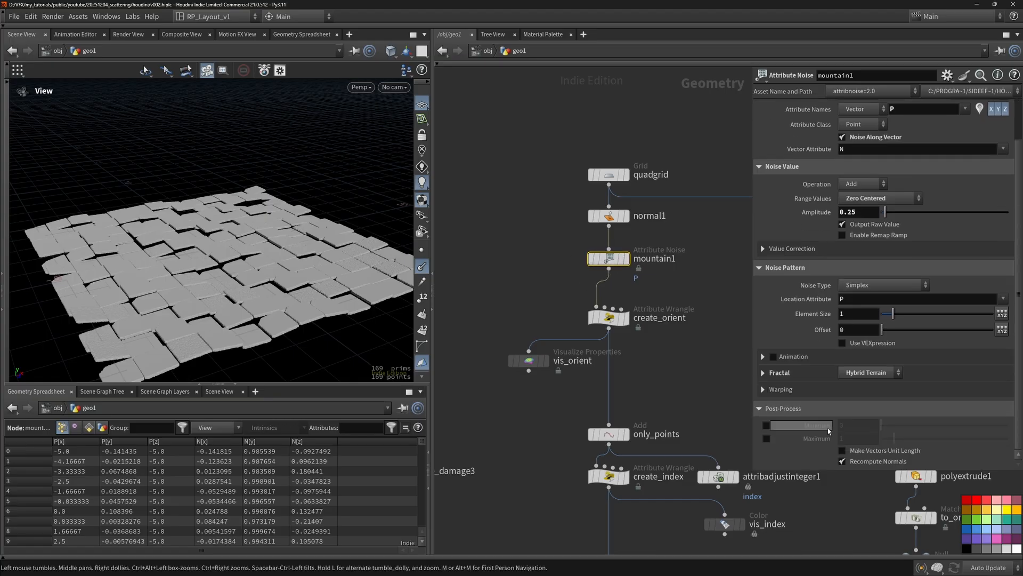
click(624, 258)
mouse_move(224, 236)
mouse_down()
mouse_move(217, 244)
mouse_move(222, 226)
mouse_up()
right_drag(222, 226, 224, 203)
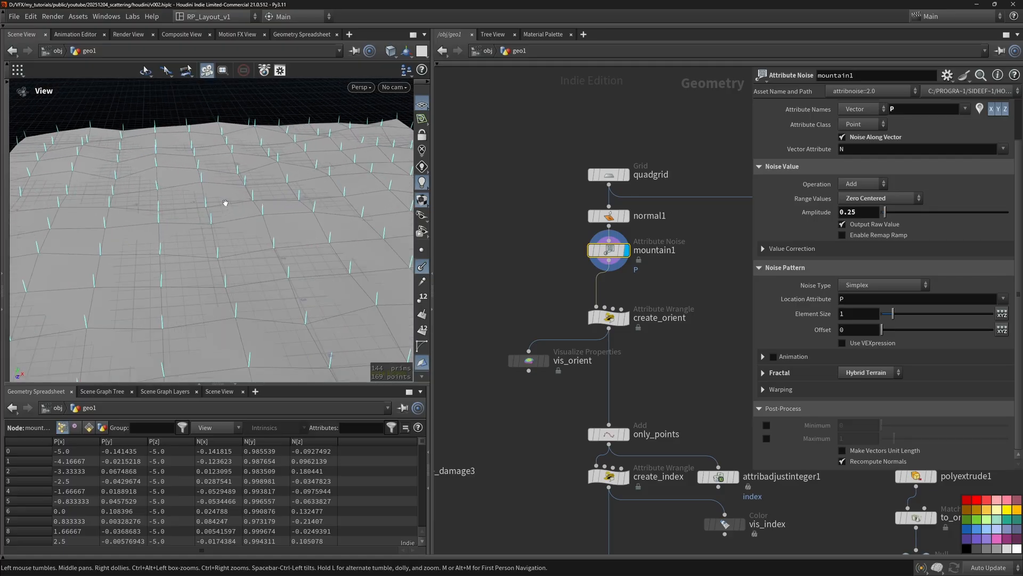
drag(224, 205, 262, 198)
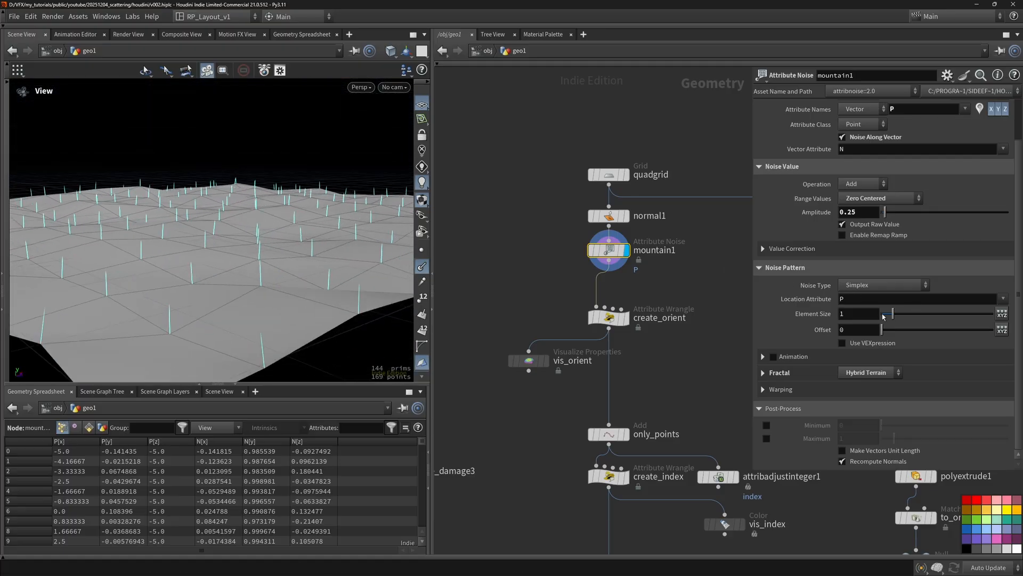
Try a noise amplitude of 2.69 on mountain1, inspect the deformation, and restore the default amplitude
drag(884, 212, 916, 212)
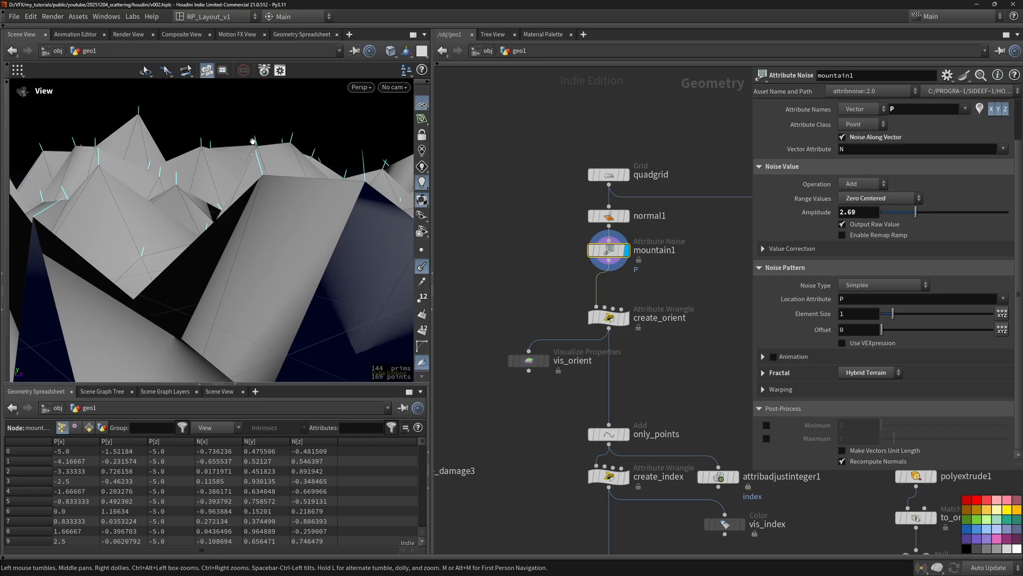
drag(253, 141, 277, 208)
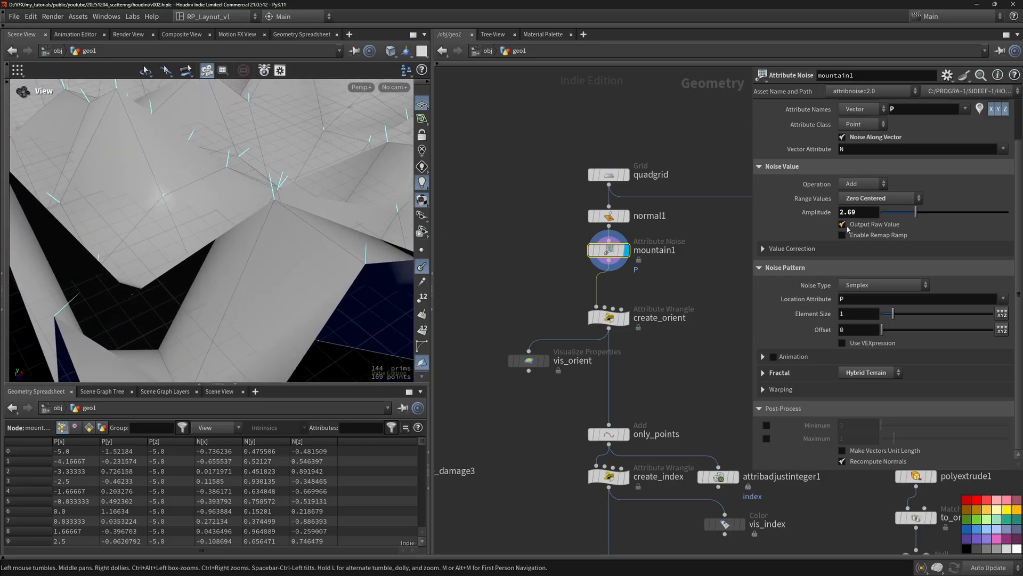
ctrl+middle_click(816, 212)
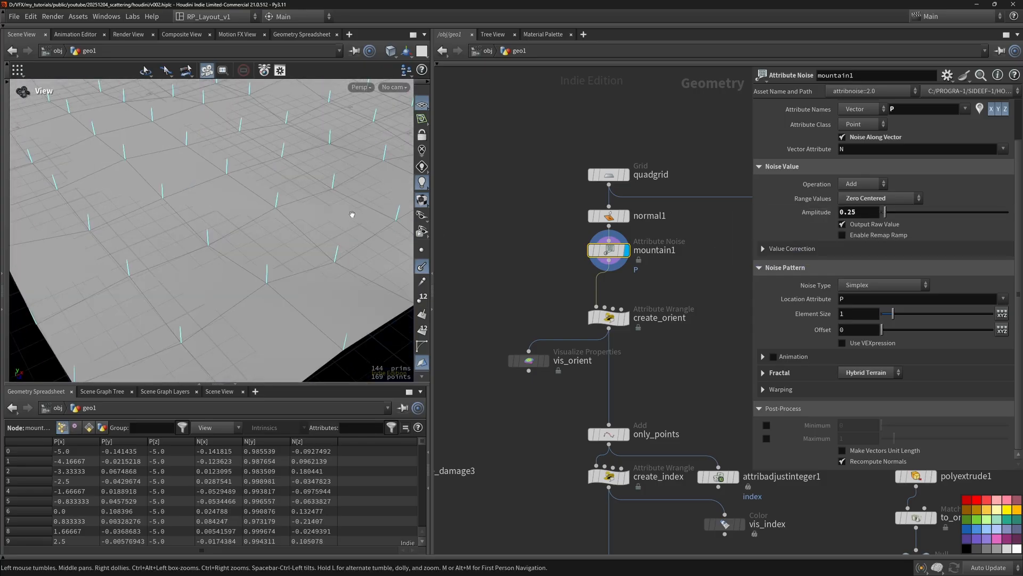
Display vis_orient to inspect the orient axes across the deformed surface
click(546, 360)
click(529, 360)
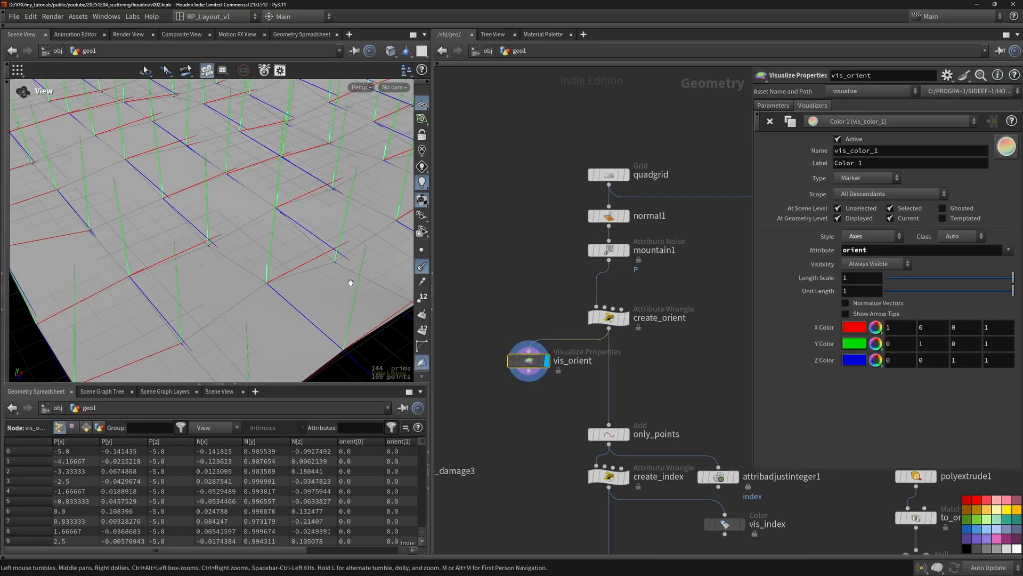
drag(350, 283, 268, 246)
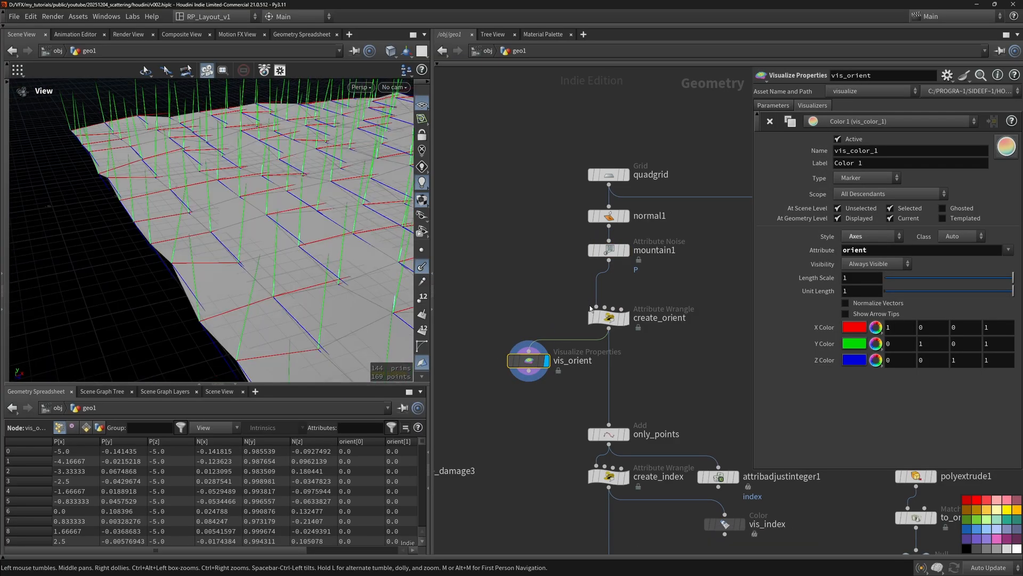
Try wiring create_orient before mountain1 to compare the orient axes, and restore the original node order
drag(609, 319, 566, 283)
drag(618, 253, 632, 305)
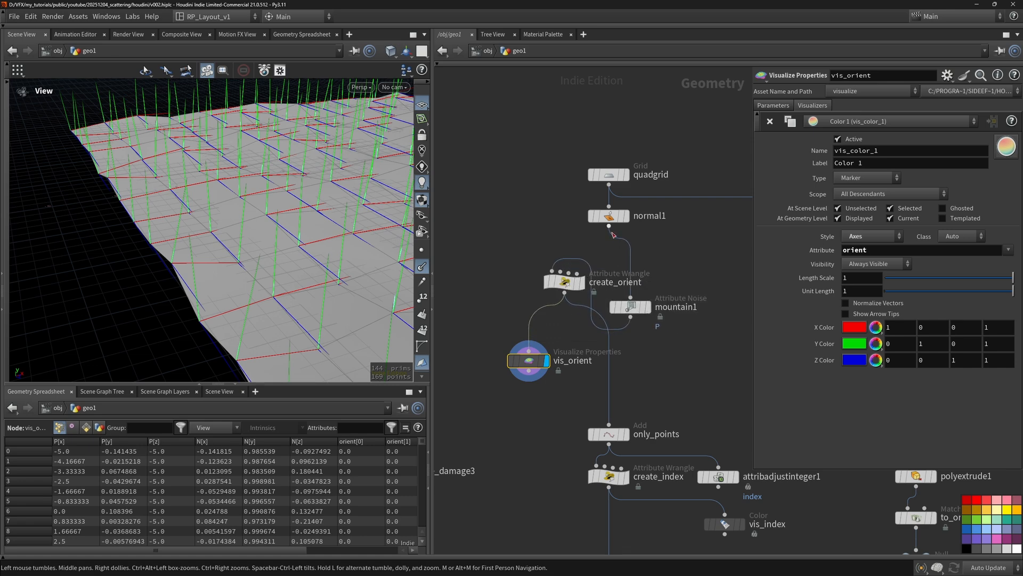
drag(609, 226, 528, 351)
drag(330, 294, 308, 223)
scroll(275, 257, down, 5)
scroll(311, 218, down, 3)
drag(627, 335, 630, 292)
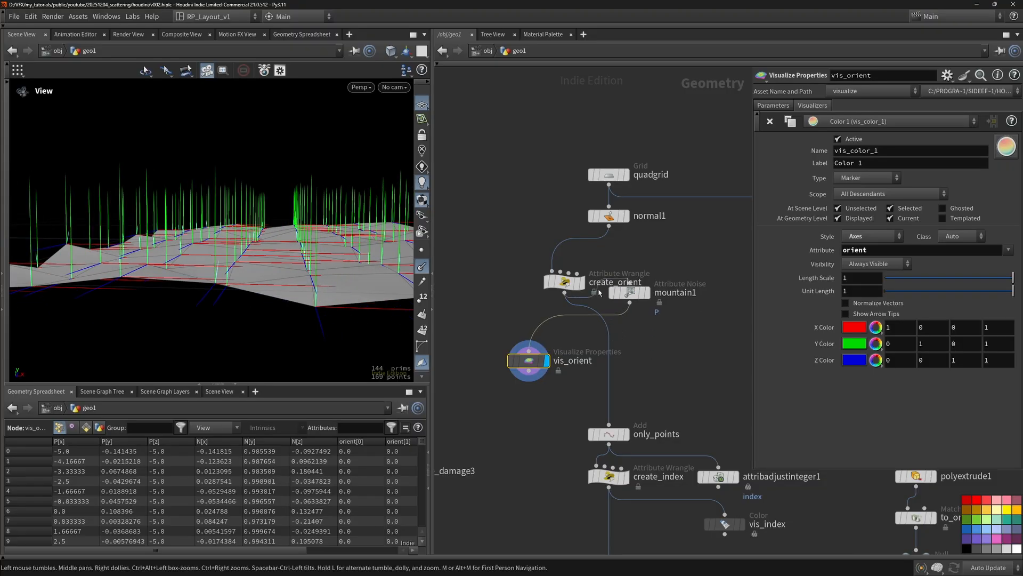
drag(565, 283, 583, 346)
drag(608, 226, 529, 351)
Align the quadgrid, normal1, mountain1 and create_orient nodes and rename mountain1 to deformation
drag(674, 369, 557, 145)
key(l)
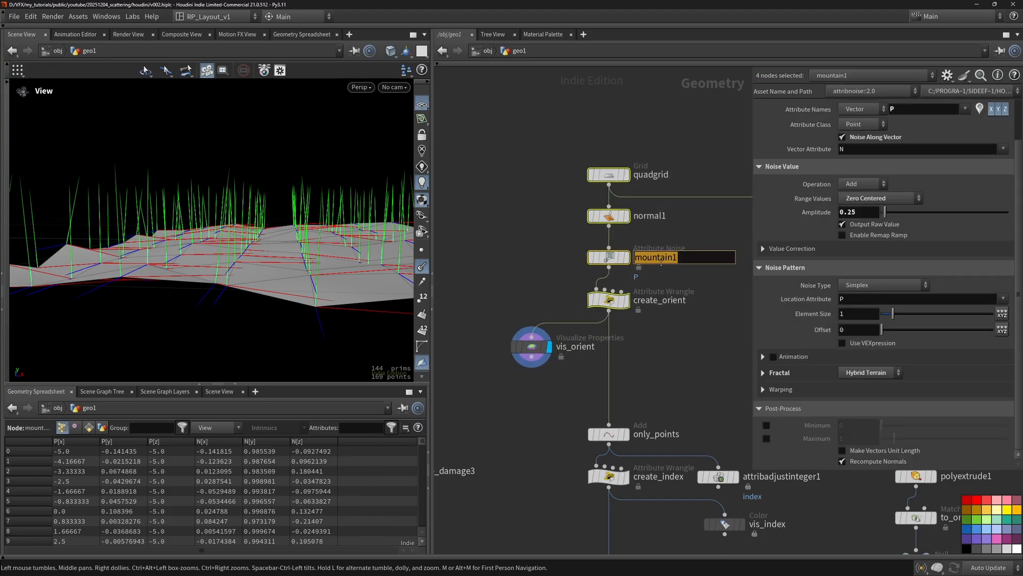
text(deformation)
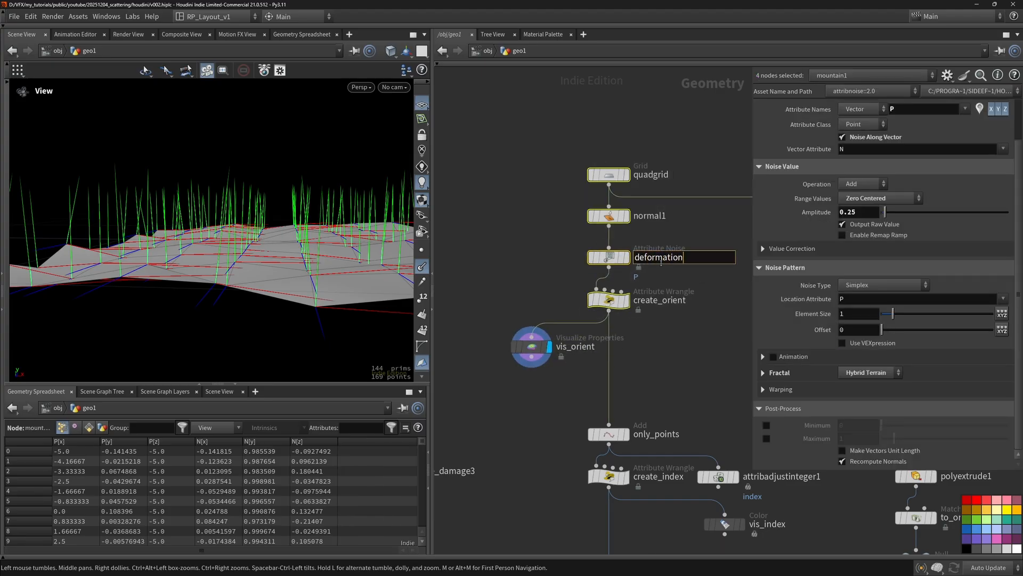
key(Return)
Try a Transform node with its Attributes set to "* orient", and delete the node
click(572, 273)
middle_drag(572, 273, 580, 322)
key(Tab)
text(transform)
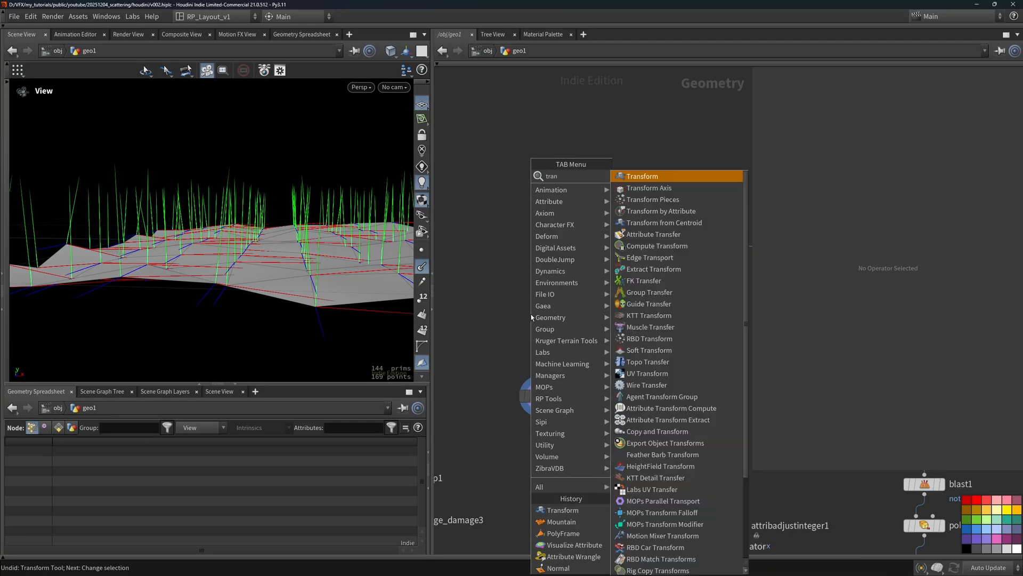
key(Return)
click(531, 314)
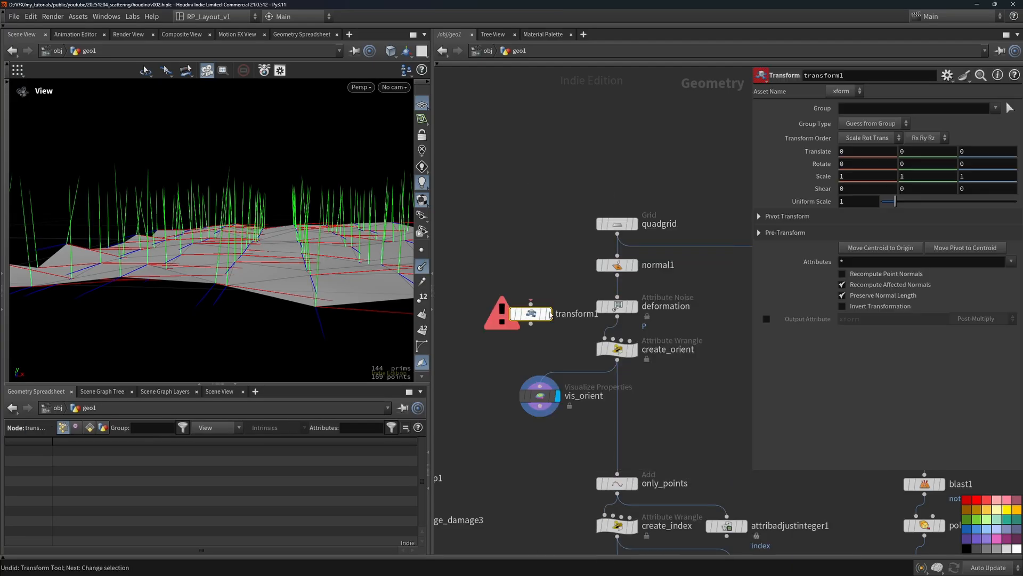
click(884, 262)
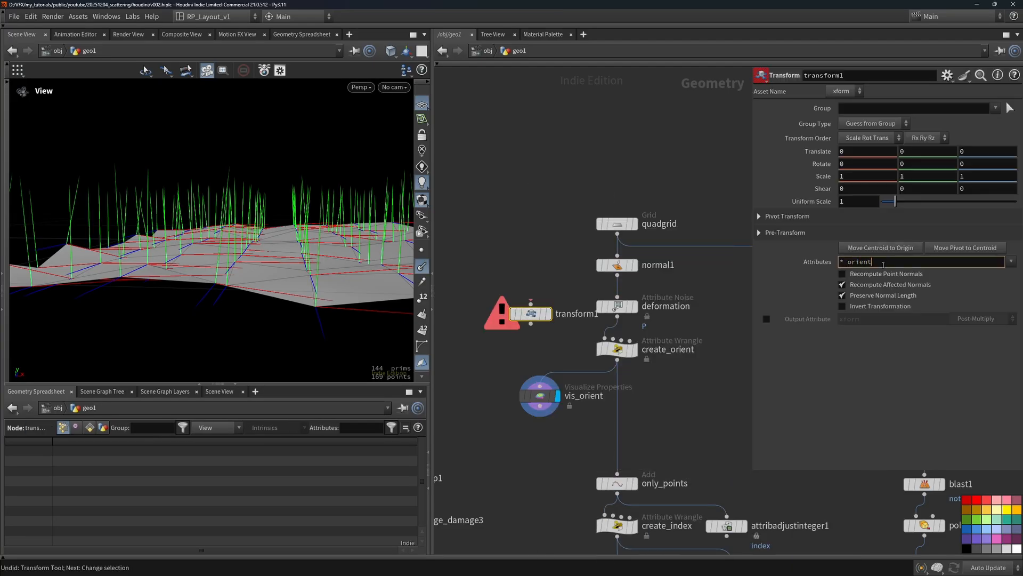
key(Return)
key(Delete)
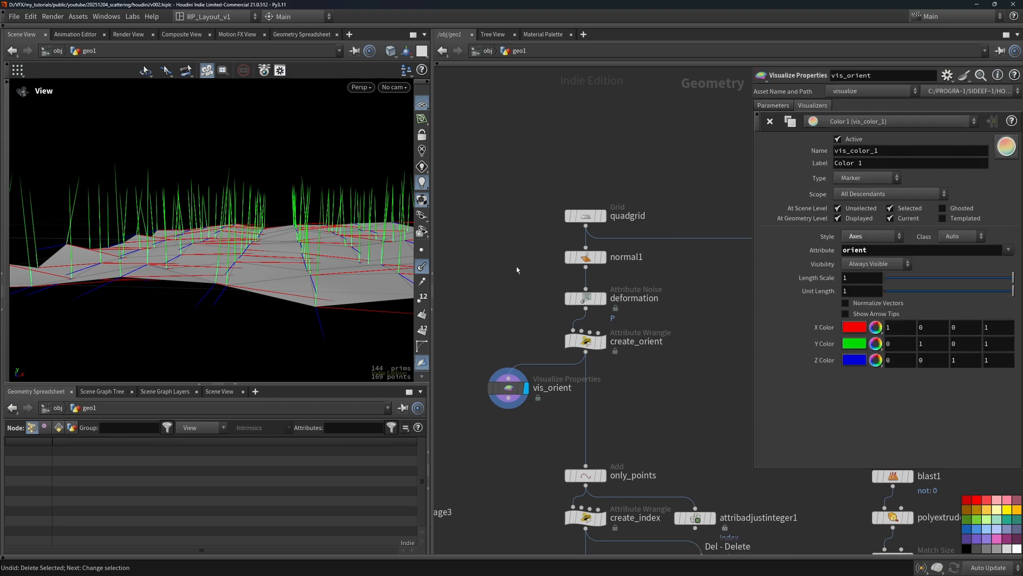
Switch to the browser documentation to read the qrotate VEX function's description and return type, and return to Houdini
drag(535, 192, 674, 357)
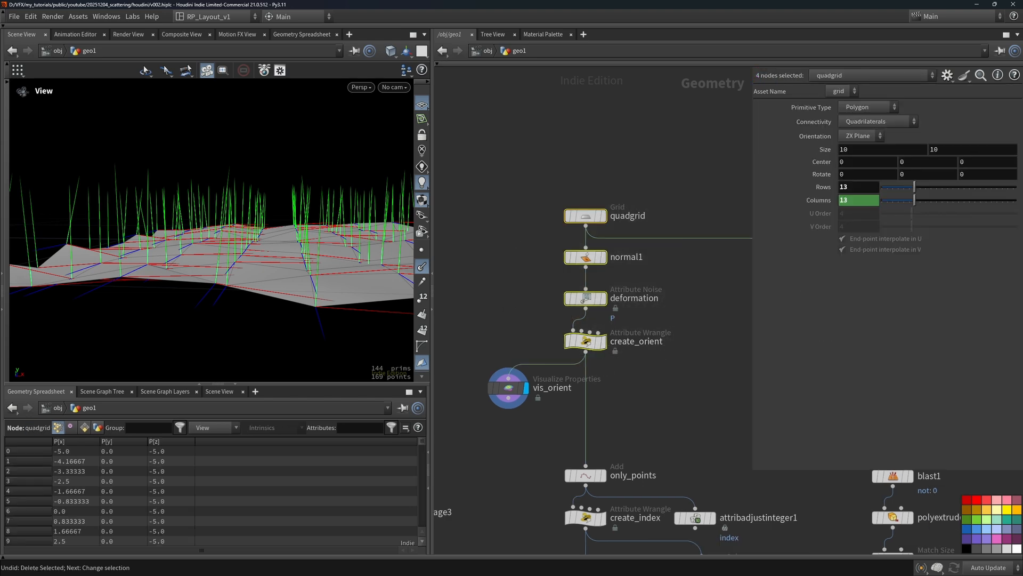
key(alt+Tab)
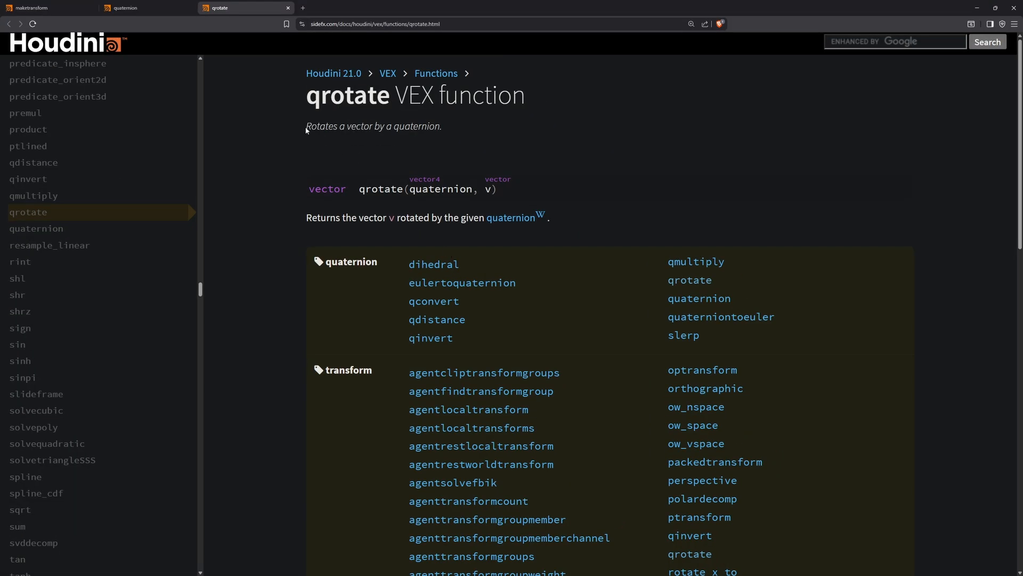
drag(306, 129, 448, 127)
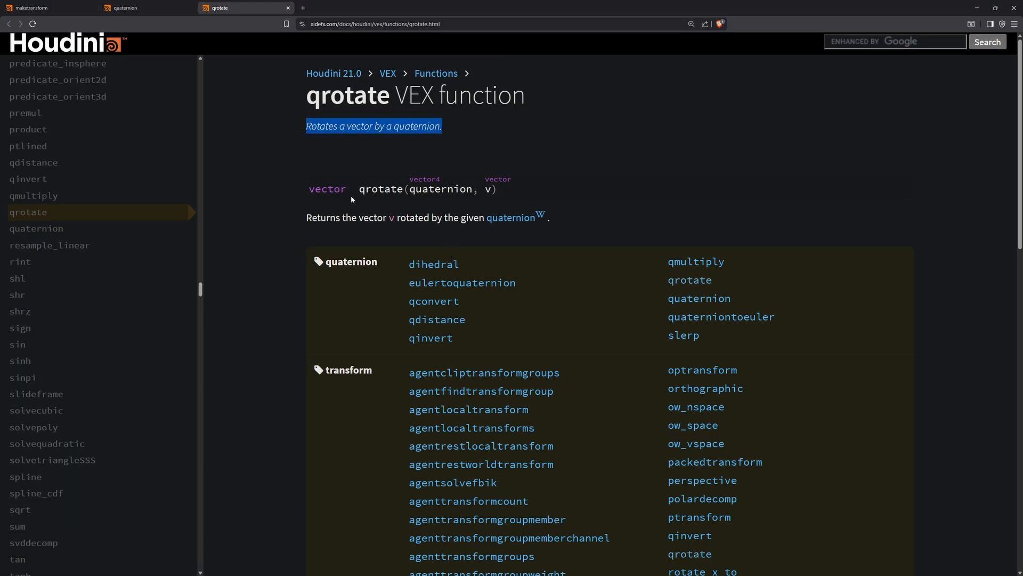
drag(348, 192, 307, 195)
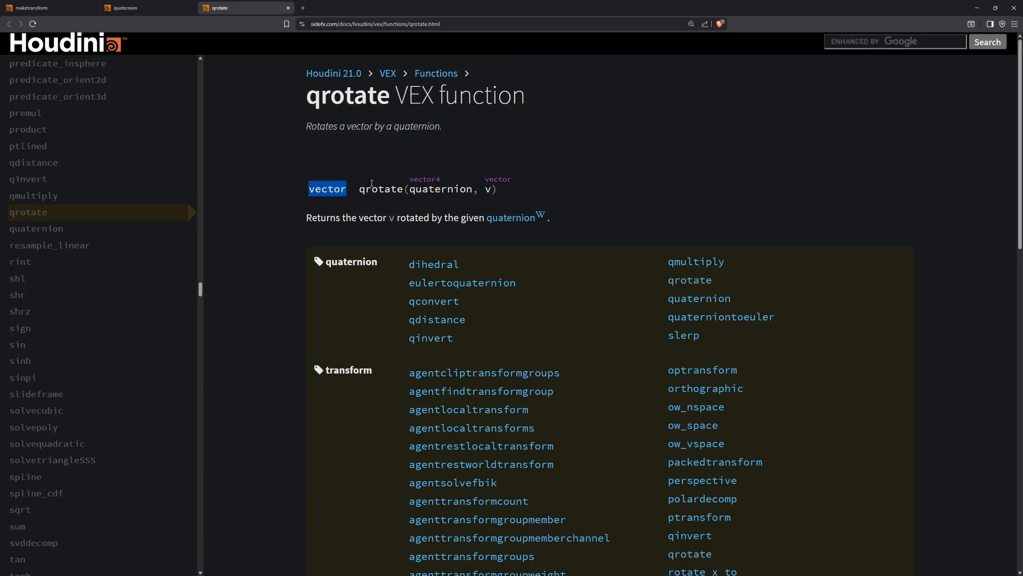
key(alt+Tab)
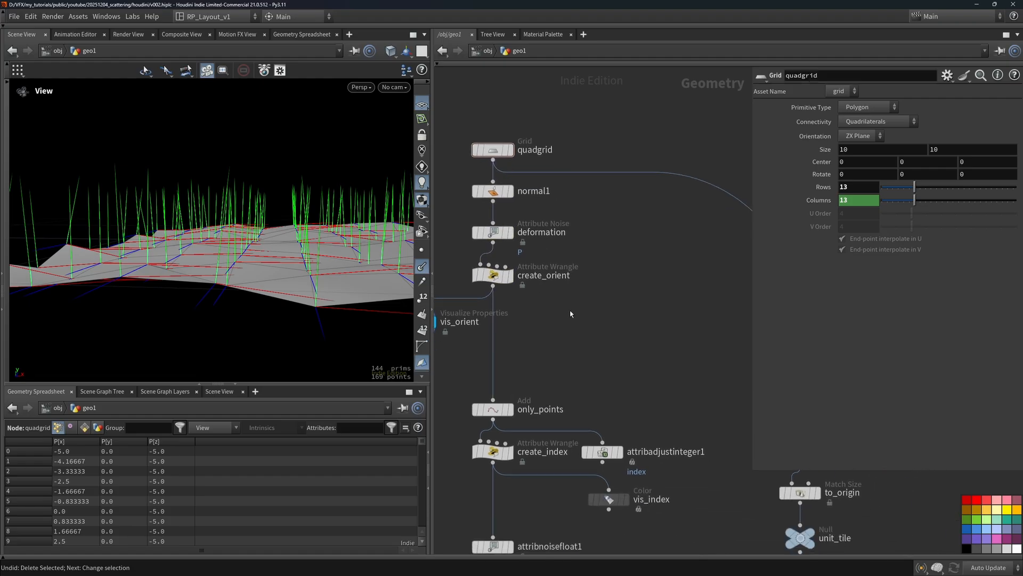
Branch an Attribute Wrangle off create_orient with VEX using qrotate on p@orient: v@T from {1,0,0}, v@B and v@up from {0,1,0}, v@N from {0,0,1}
click(578, 310)
key(Tab)
text(a)
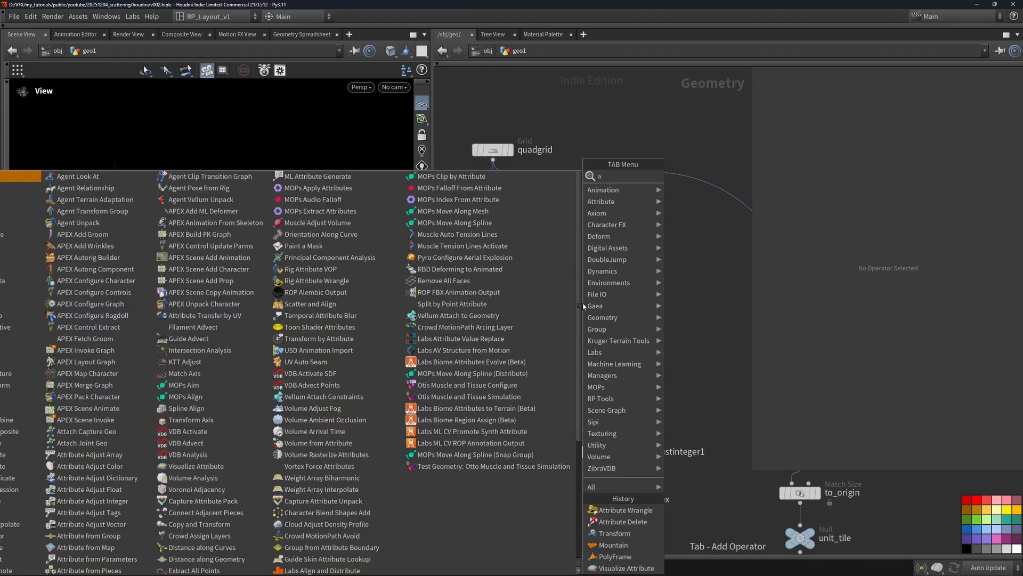
text(ttrib)
key(Return)
click(583, 307)
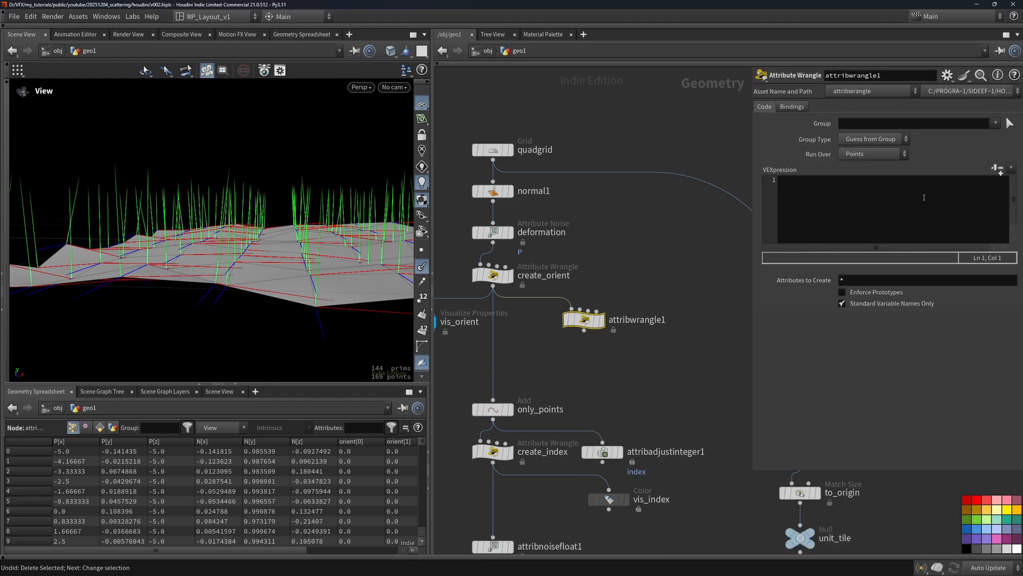
click(924, 197)
text(vector4 orient = p@orient;  // --- METHOD 1  v@T = qrotate(orient, {1,0,0}); // X axis → tangent v@B = qrotate(orient, {0,1,0}); // Y axis → bitangent v@N = qrotate(orient, {0,0,1}); // Z axis → normal  v@up = qrotate(orient, {0,1,0});)
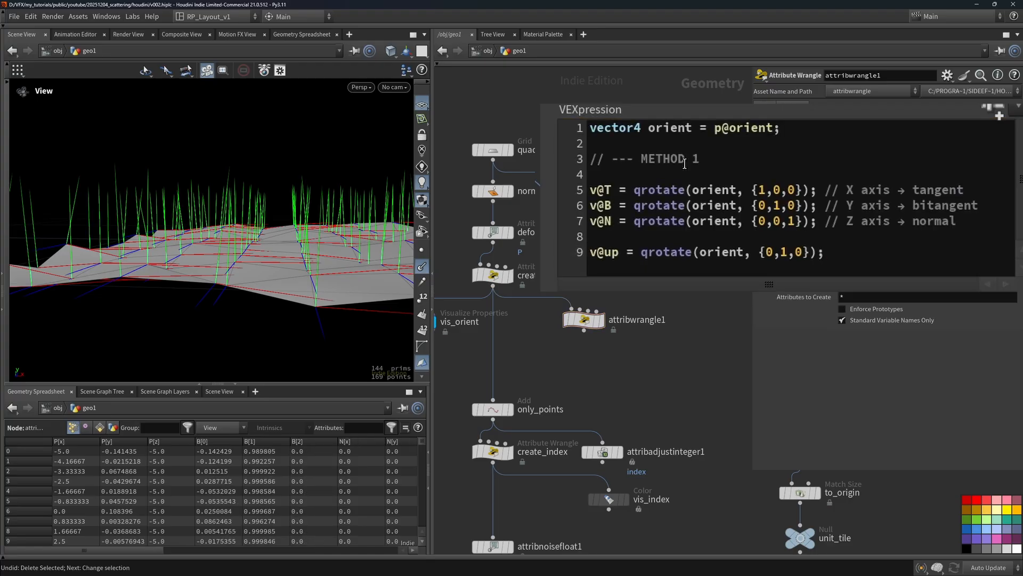
Examine the wrangle code's orient variable, the tangent line with its X axis comment, and the normal line
double_click(677, 130)
double_click(711, 190)
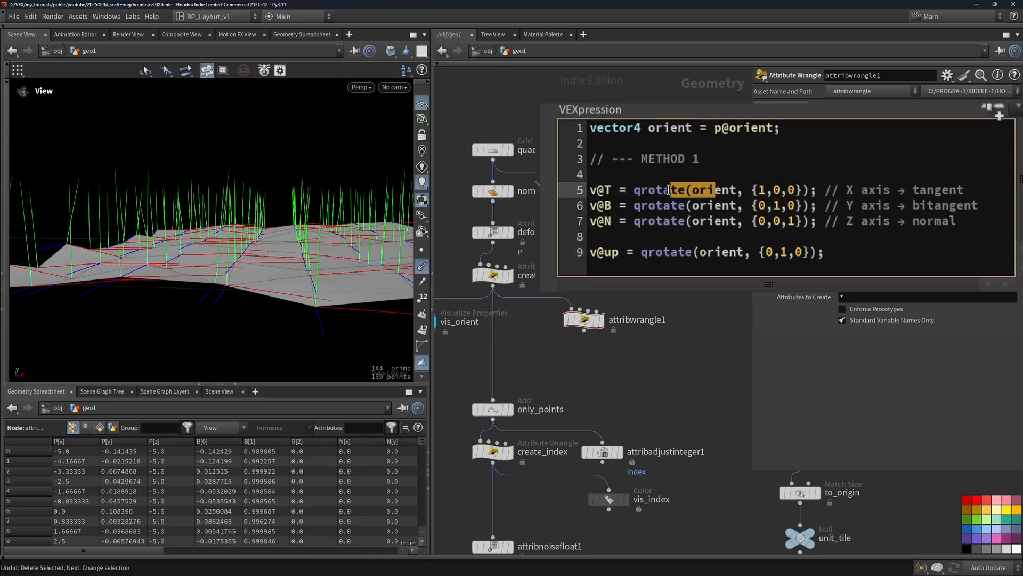
click(620, 190)
drag(620, 191, 589, 192)
click(858, 191)
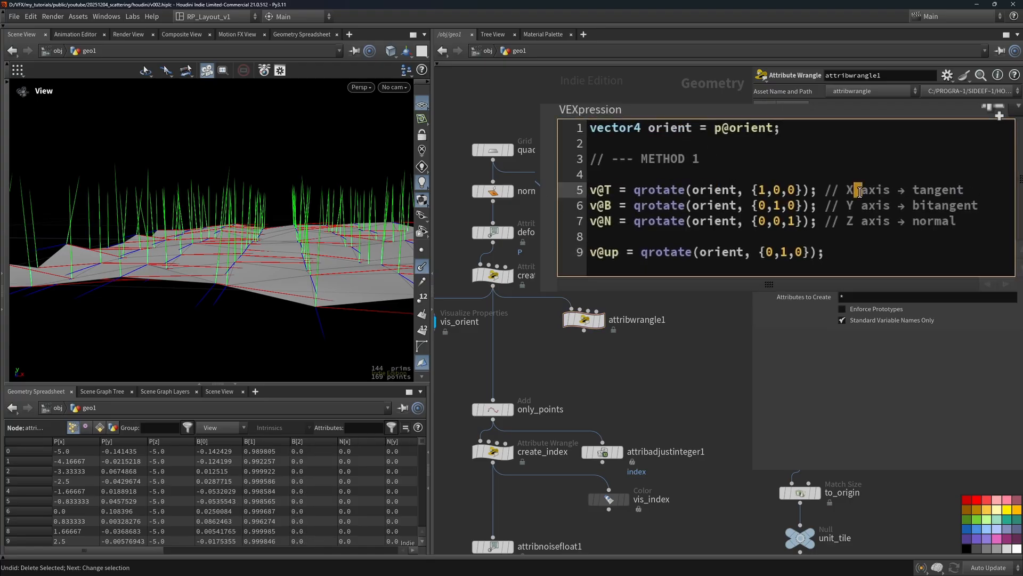
drag(846, 190, 913, 191)
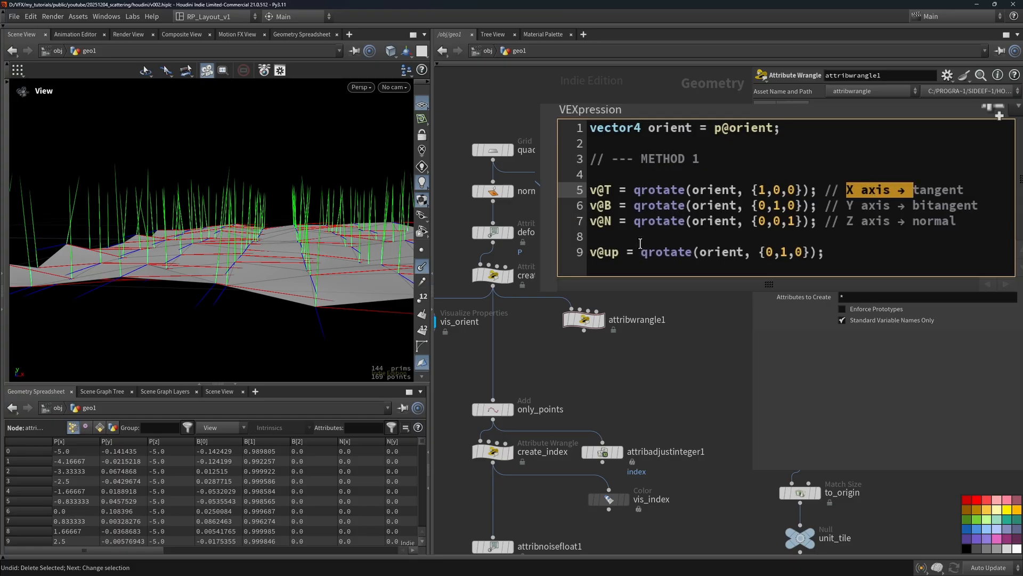
click(602, 222)
triple_click(653, 233)
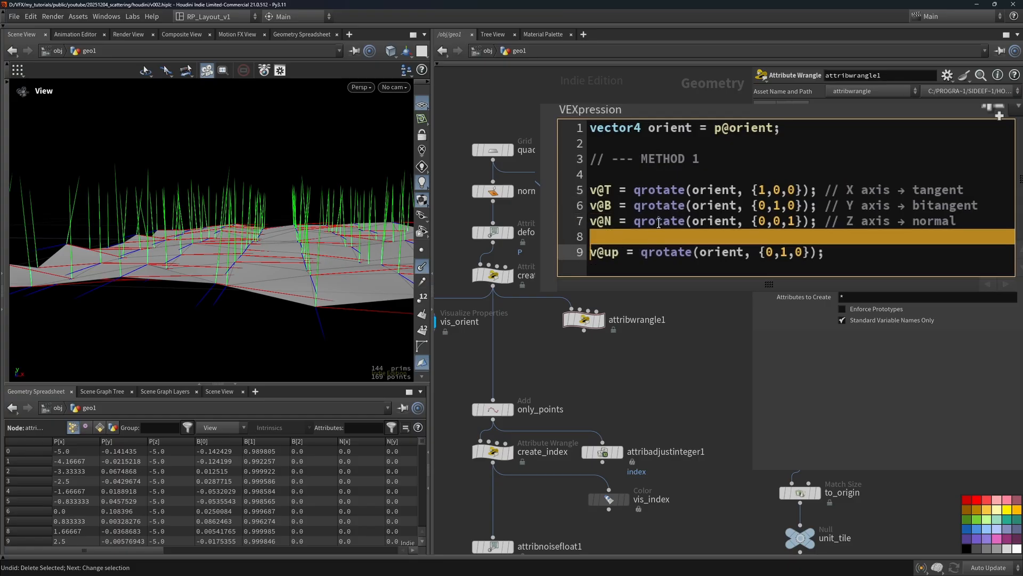
Insert an Attribute Delete node between create_orient and attribwrangle1, with Delete Non Selected enabled and Point Attributes set to orient
key(Tab)
text(attr de)
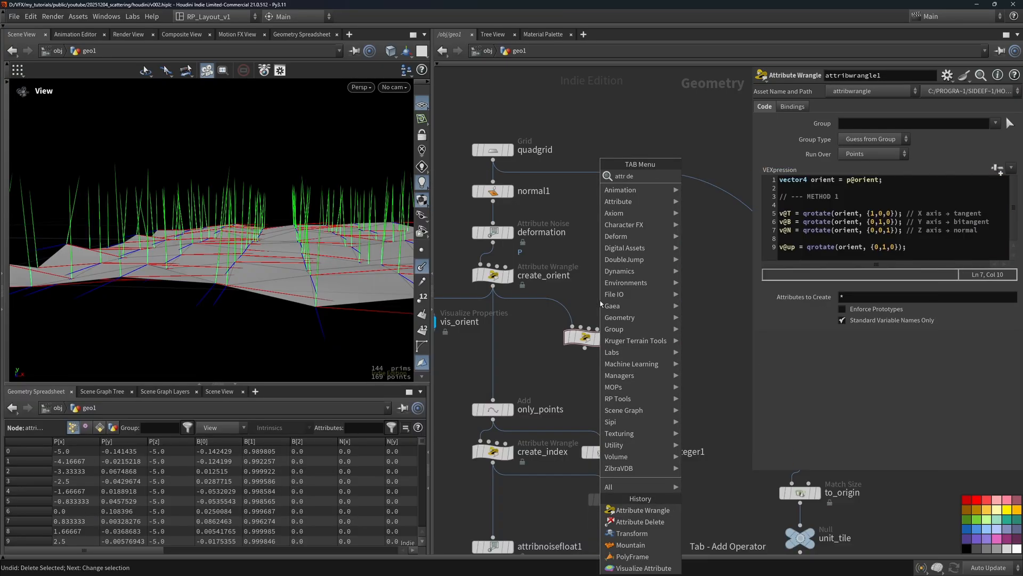
key(Return)
click(572, 318)
click(883, 116)
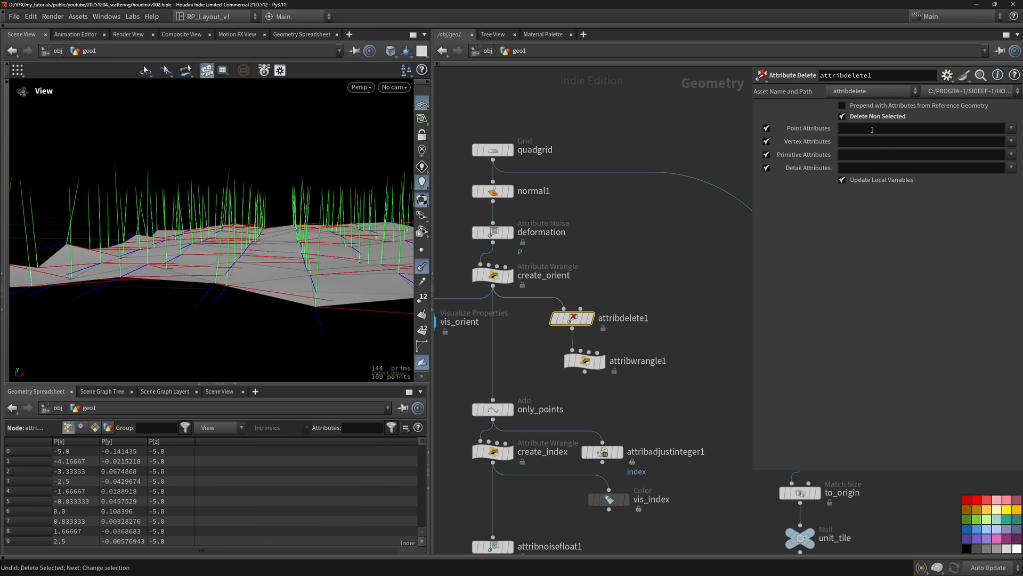
click(883, 127)
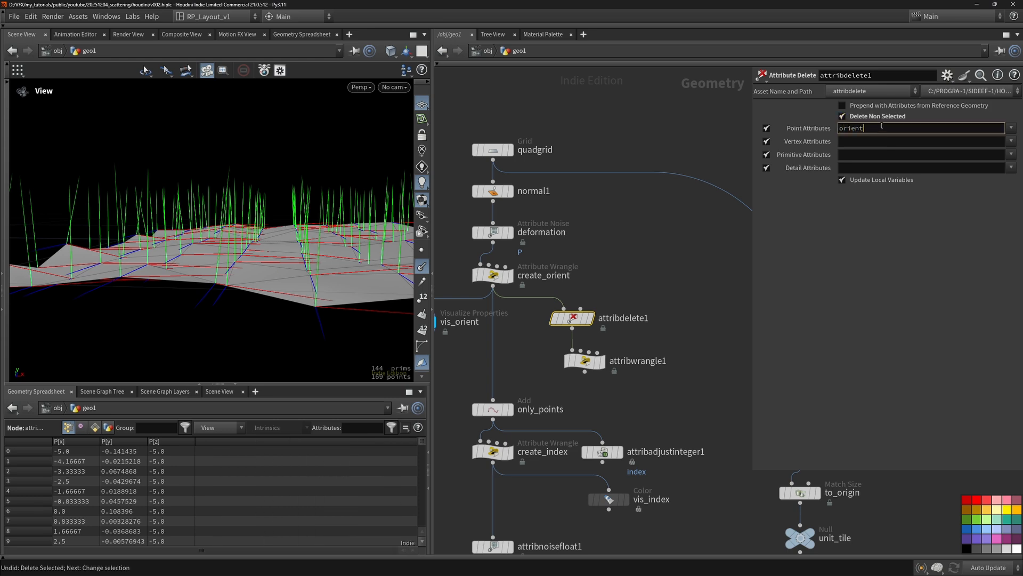
key(Return)
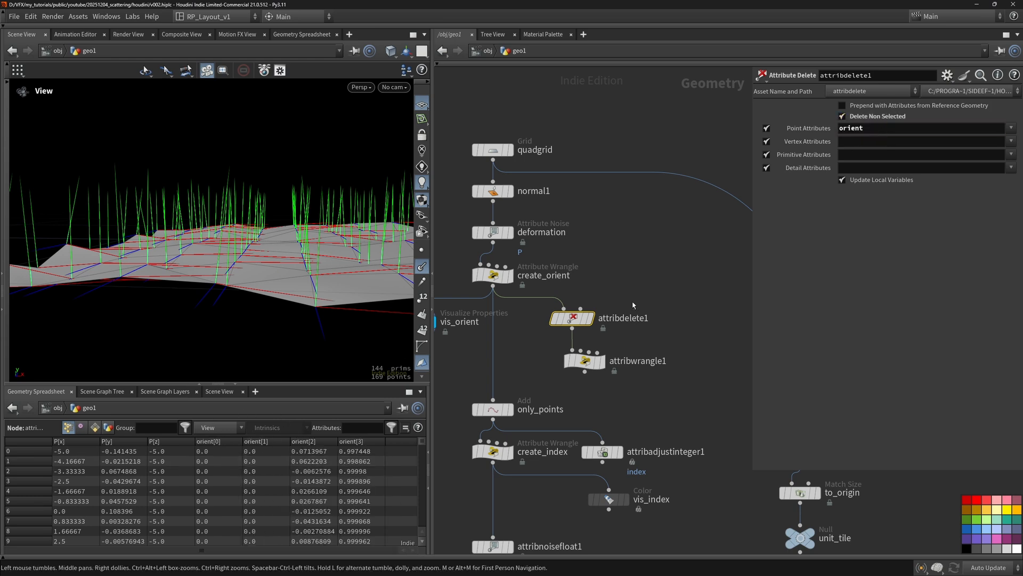
Display attribdelete1 and attribwrangle1 in turn to inspect the surface with the stripped and rebuilt attributes
middle_drag(598, 318, 648, 315)
click(648, 315)
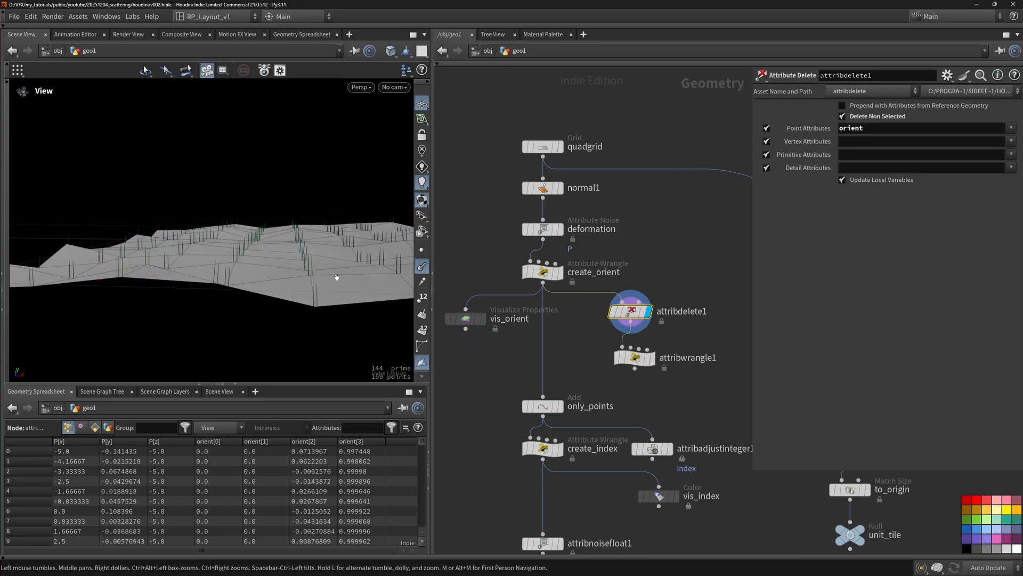
drag(344, 242, 214, 262)
click(634, 358)
click(651, 358)
Display vis_orient and compare its axes with the v@N and v@up lines in the attribwrangle1 code
click(482, 321)
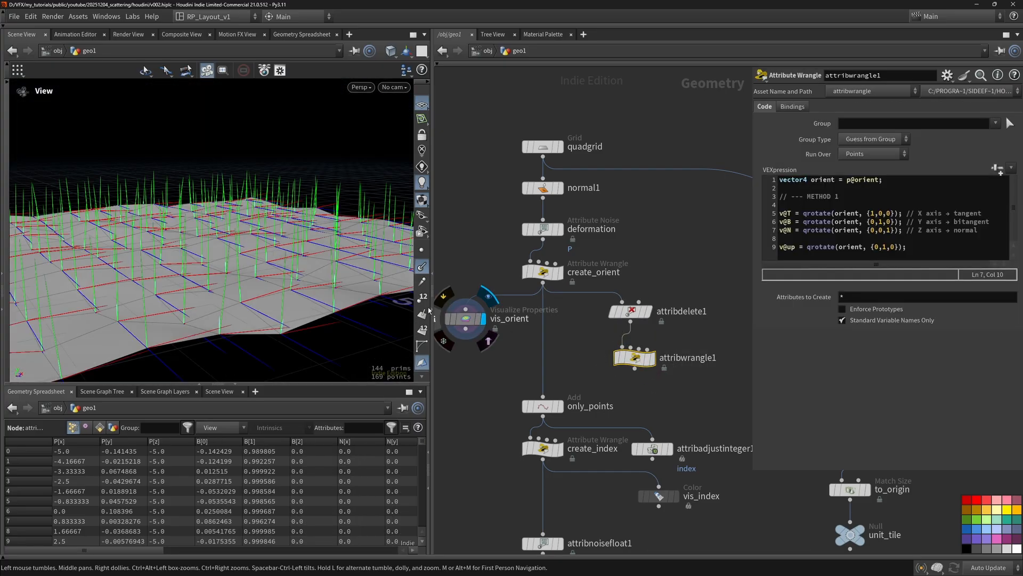
drag(253, 229, 256, 254)
drag(300, 331, 243, 324)
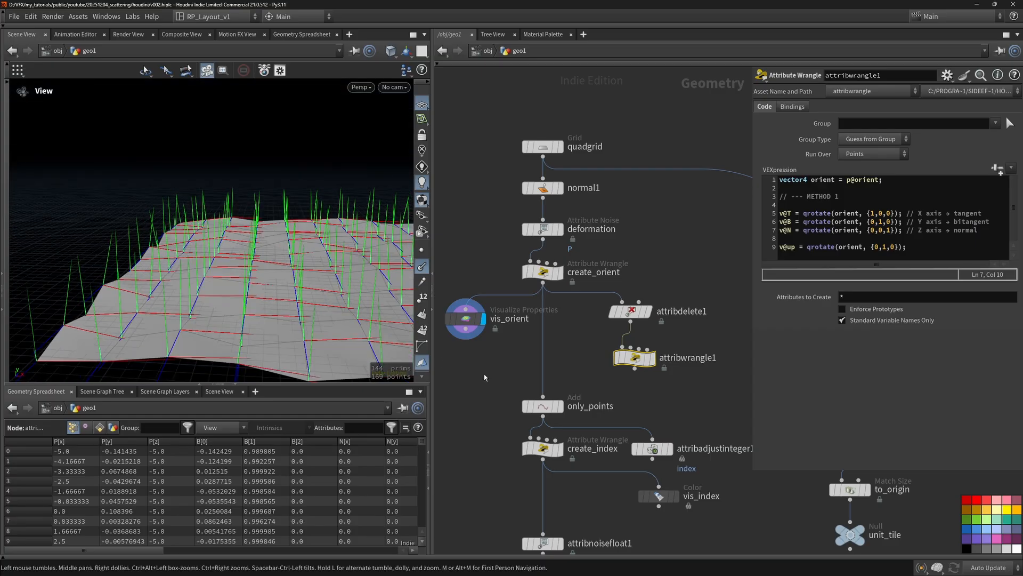
click(484, 315)
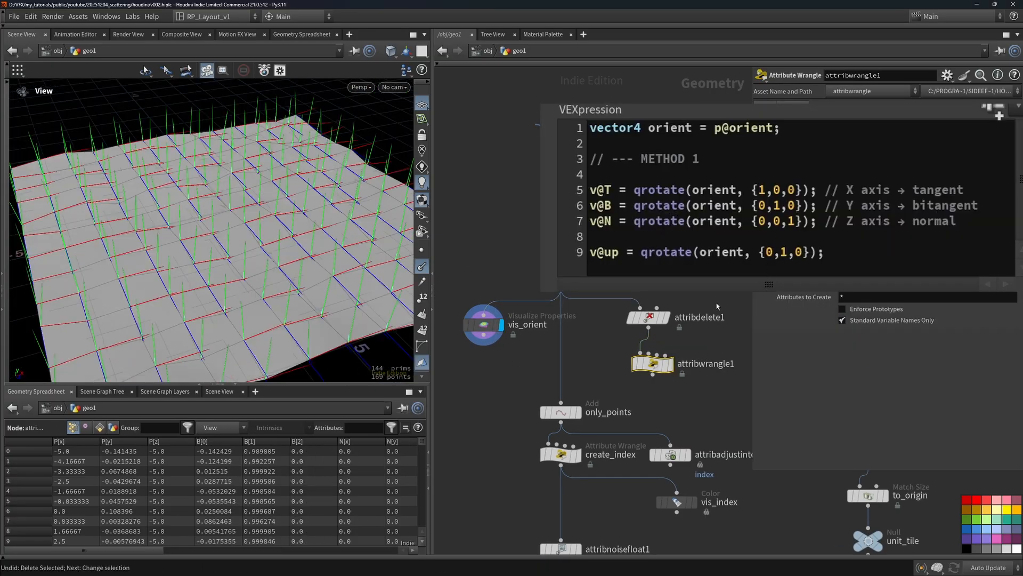
double_click(613, 221)
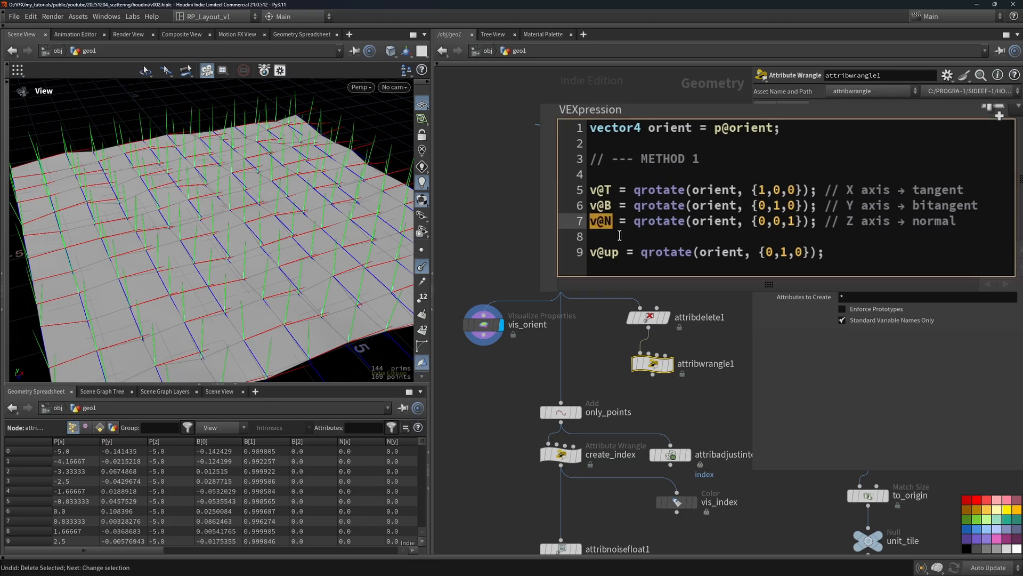
drag(620, 253, 569, 253)
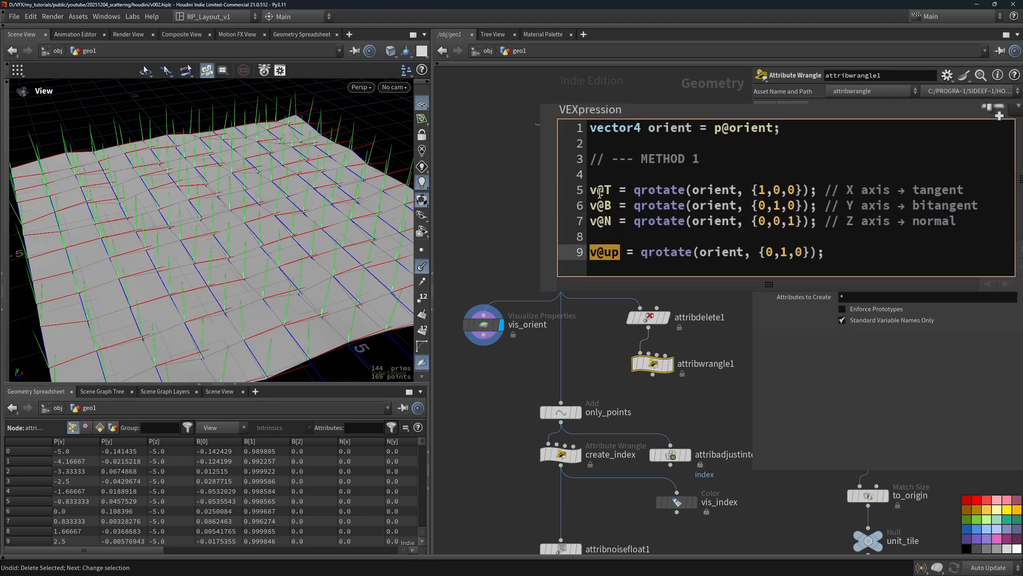
Rename attribdelete1 to del_not_orient and color the node red
double_click(613, 220)
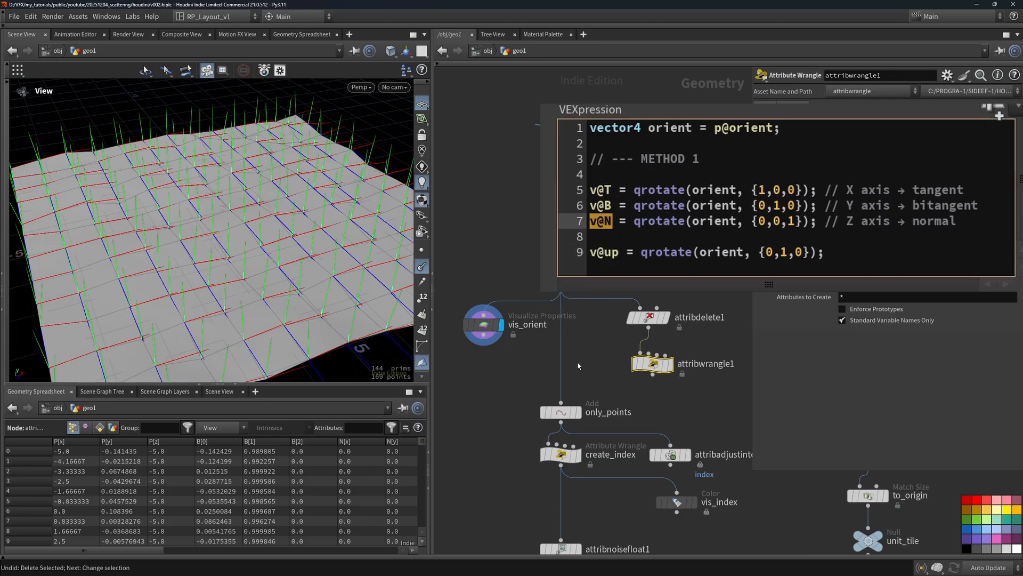
double_click(702, 318)
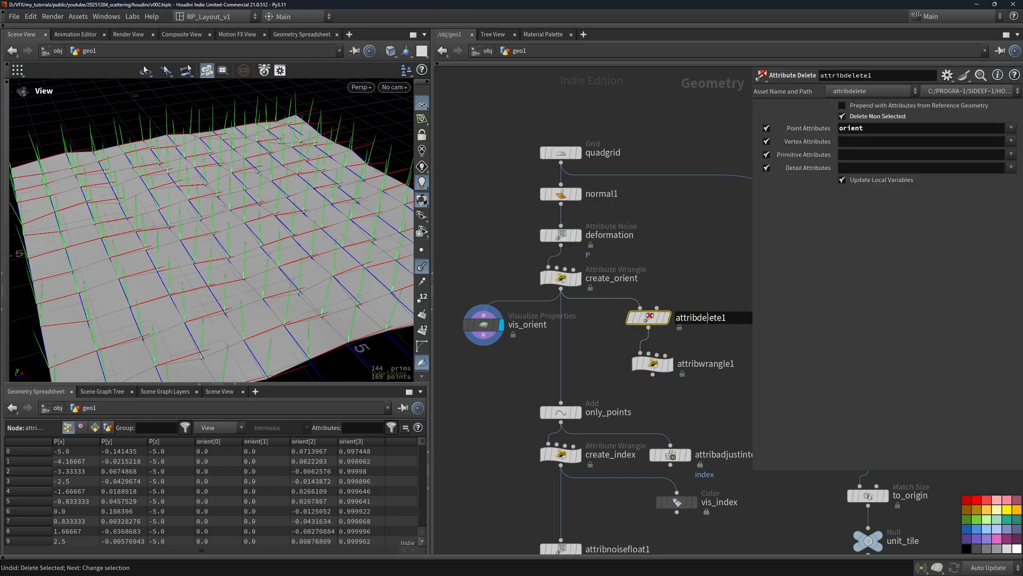
text(del_not)
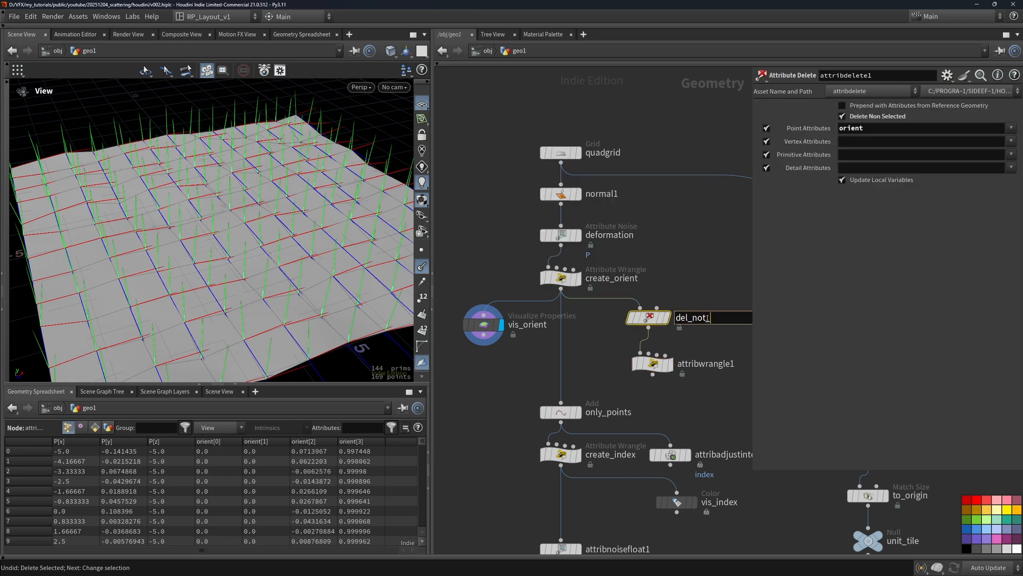
text(_orient)
key(Return)
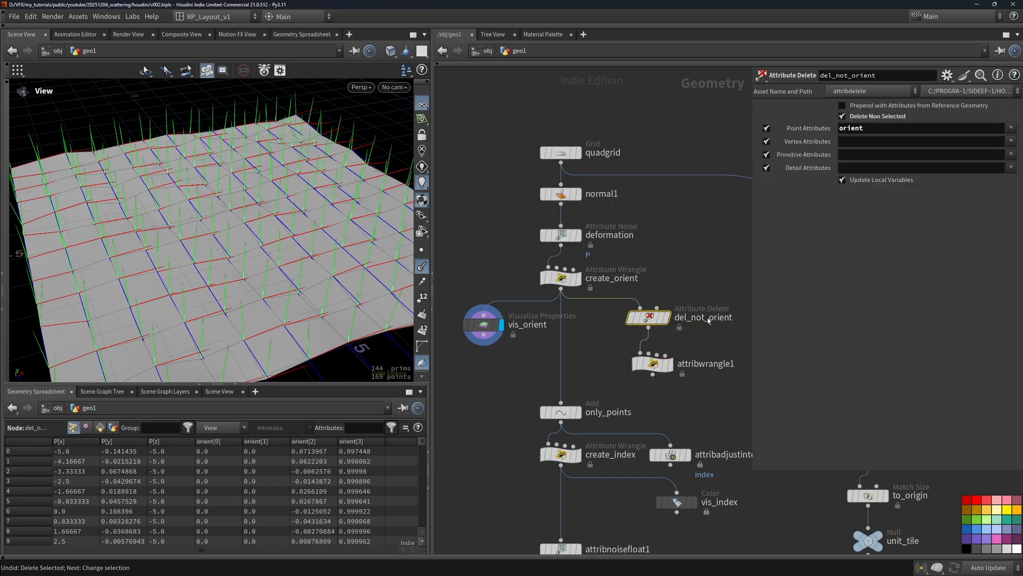
click(977, 500)
Trim the attribwrangle1 code to the orient variable, v@N and v@up lines, removing the METHOD 1 comment, v@T and v@B lines
click(647, 367)
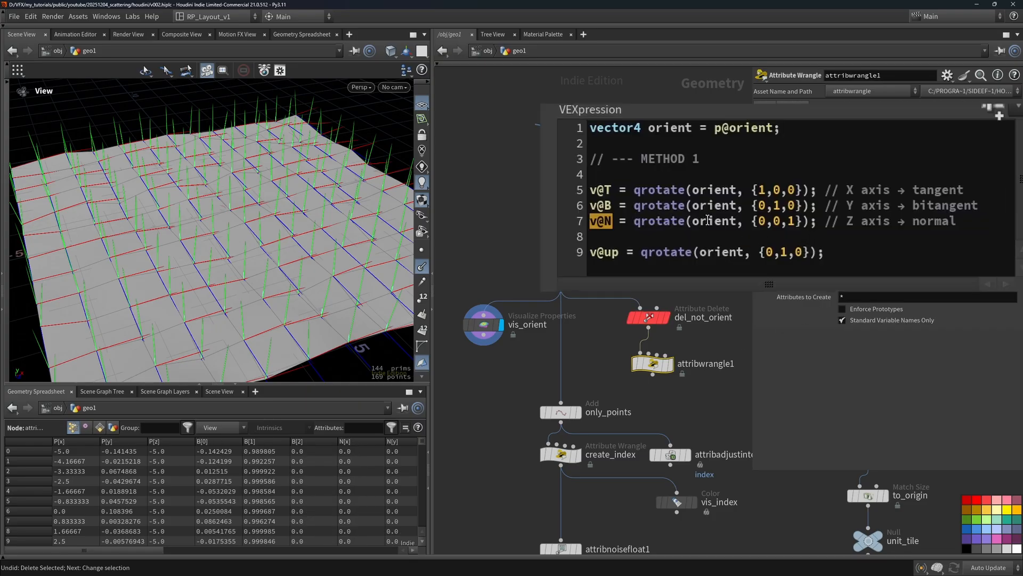
click(607, 204)
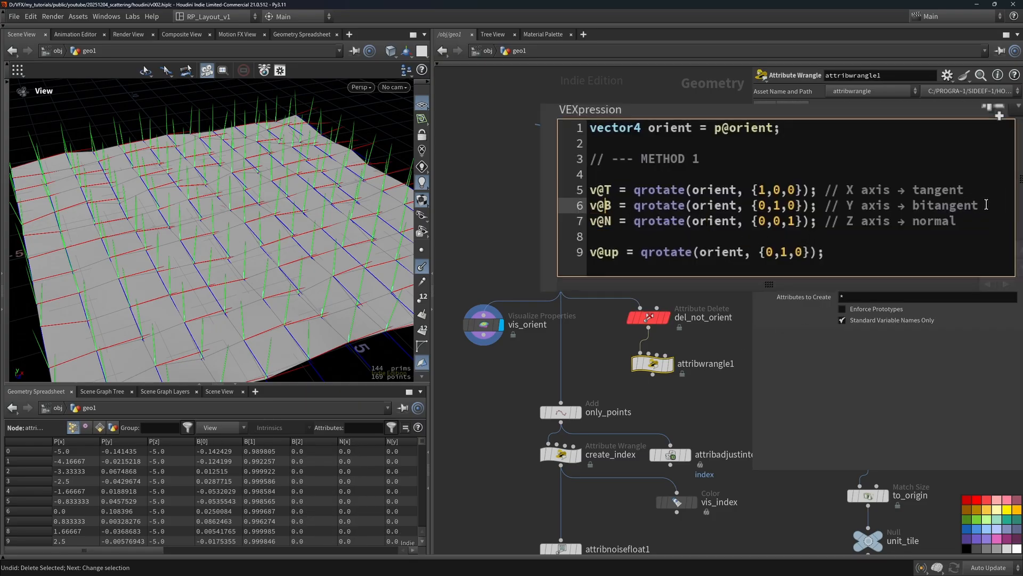
drag(987, 205, 591, 176)
key(BackSpace)
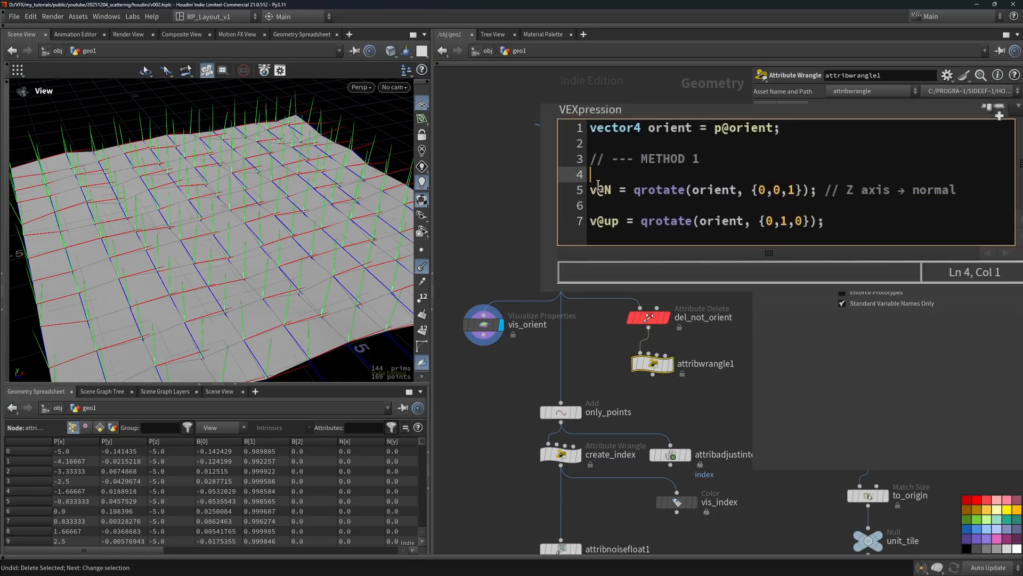
key(BackSpace)
key(shift+Home)
key(BackSpace)
key(BackSpace)
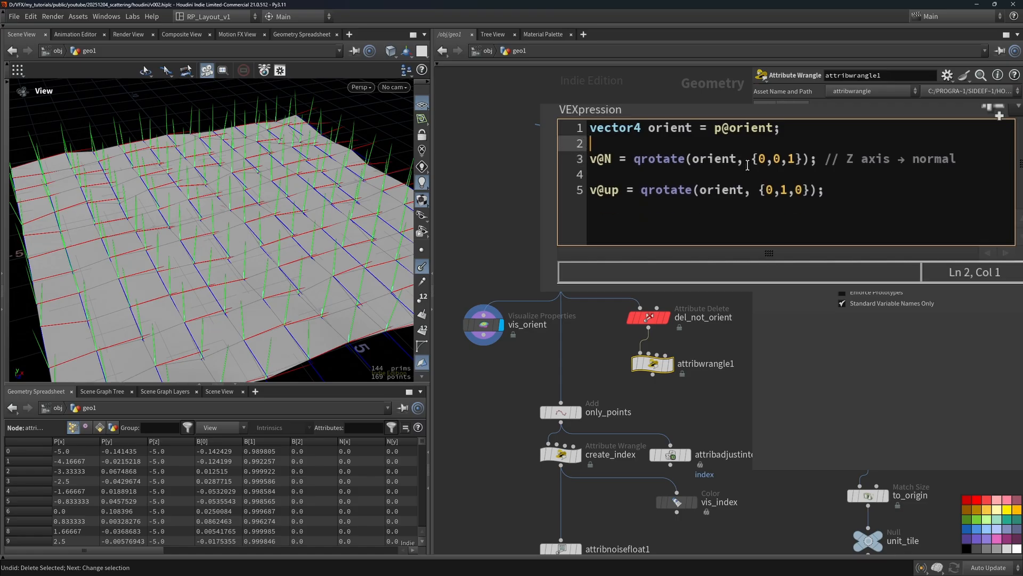
click(739, 174)
key(BackSpace)
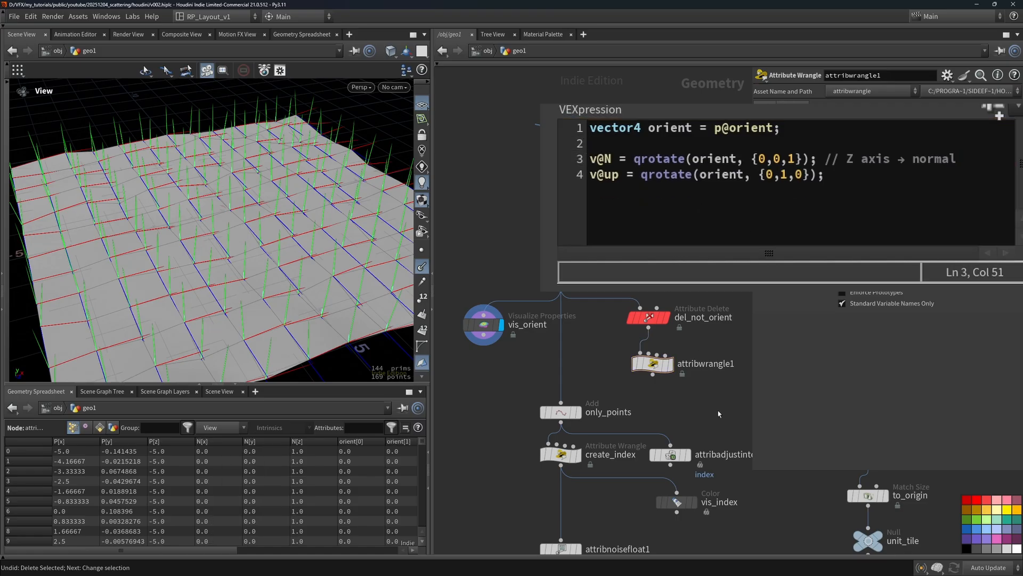
Rename attribwrangle1 to decompose_orient
double_click(706, 363)
text(de)
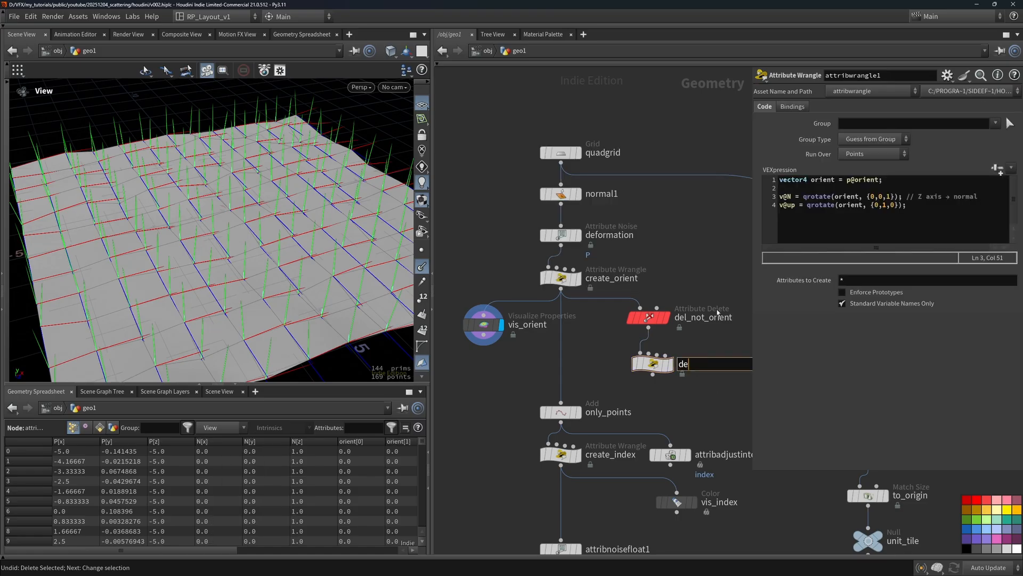
text(compose_orient)
key(Return)
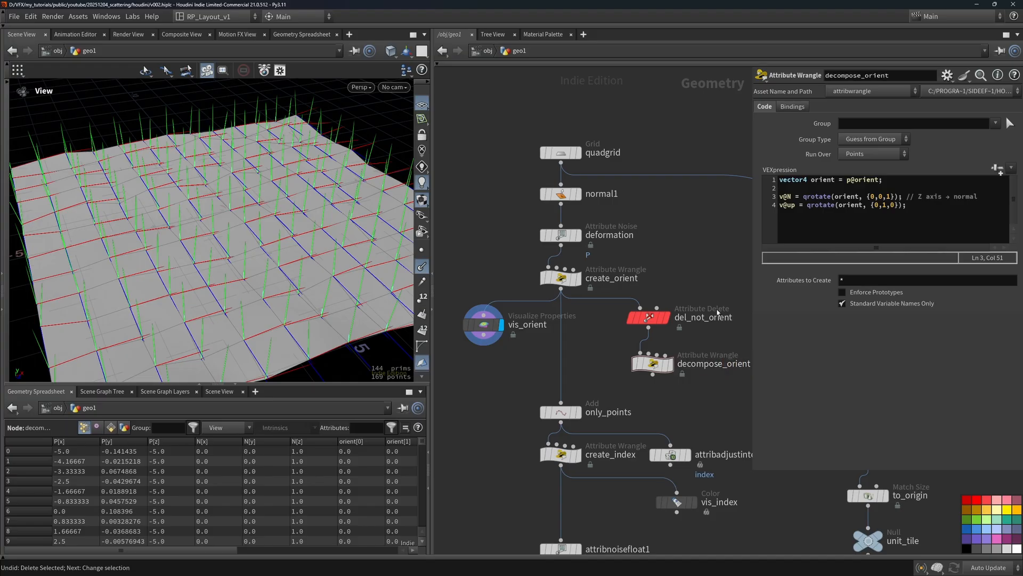
Move the quadgrid-to-create_orient chain up and align del_not_orient and decompose_orient vertically beneath it
drag(537, 110, 561, 204)
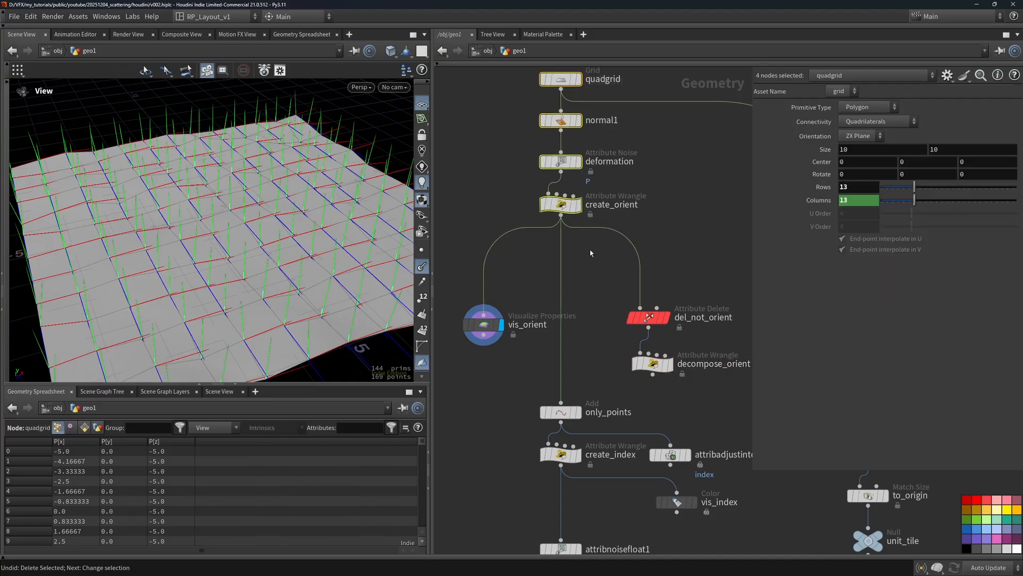
drag(685, 384, 621, 299)
key(a)
key(ctrl+z)
drag(515, 197, 697, 389)
key(a)
Wire decompose_orient into only_points and vis_orient, and move the upper chain and vis_orient to make room above only_points
drag(548, 191, 564, 256)
click(590, 345)
drag(561, 301, 561, 403)
drag(561, 301, 484, 315)
middle_drag(607, 317, 628, 391)
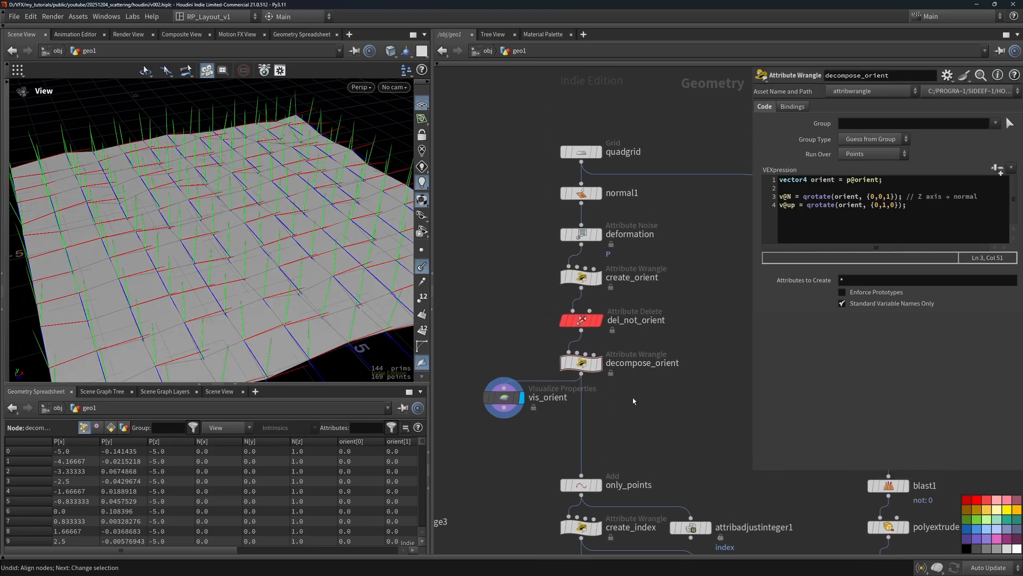
drag(659, 407, 582, 123)
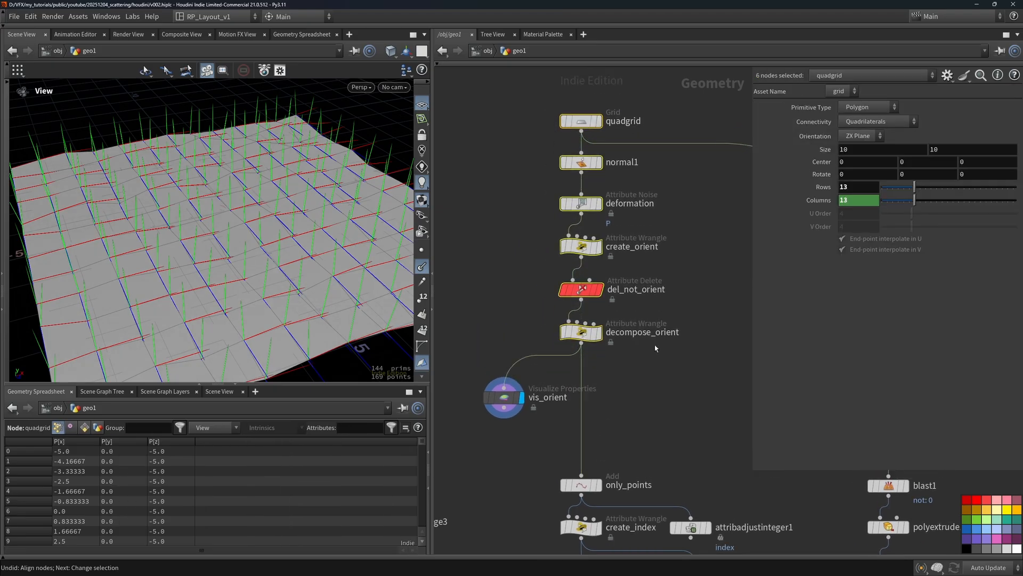
middle_drag(597, 382, 651, 341)
drag(556, 357, 533, 344)
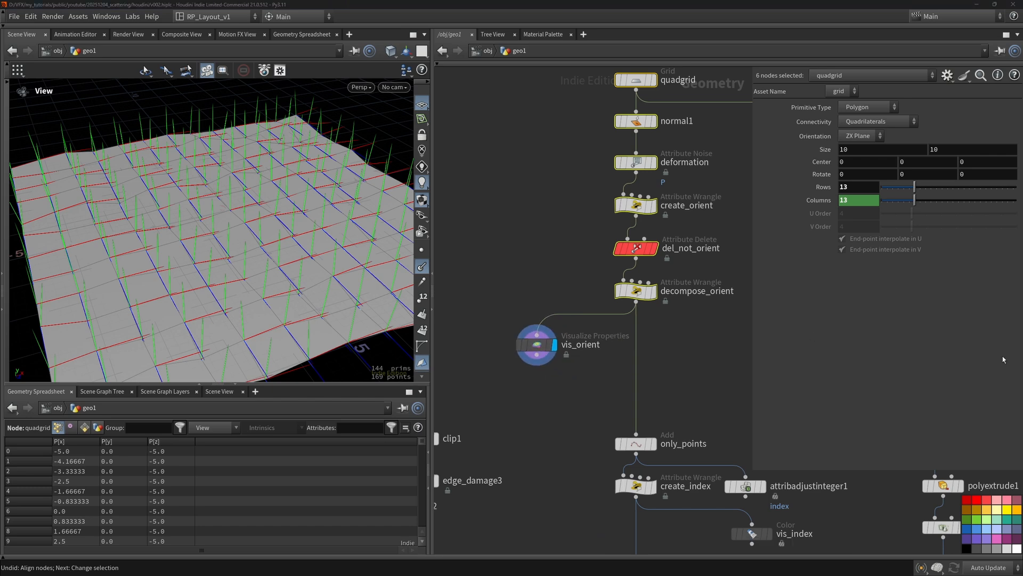
Paste the randomly_rotate_N1 wrangle between decompose_orient and only_points, and feed its output to vis_orient
key(ctrl+v)
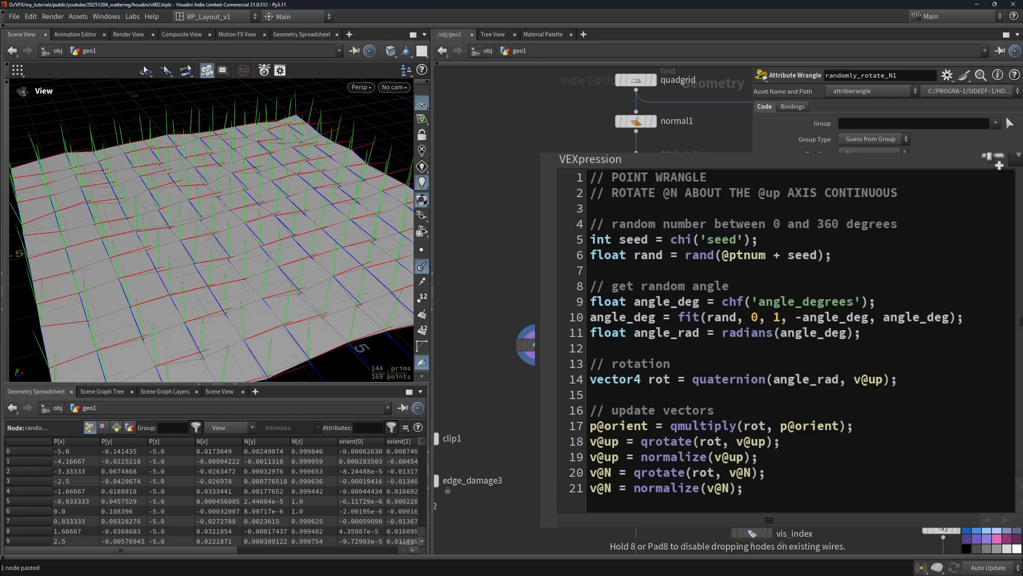
middle_drag(666, 341, 614, 340)
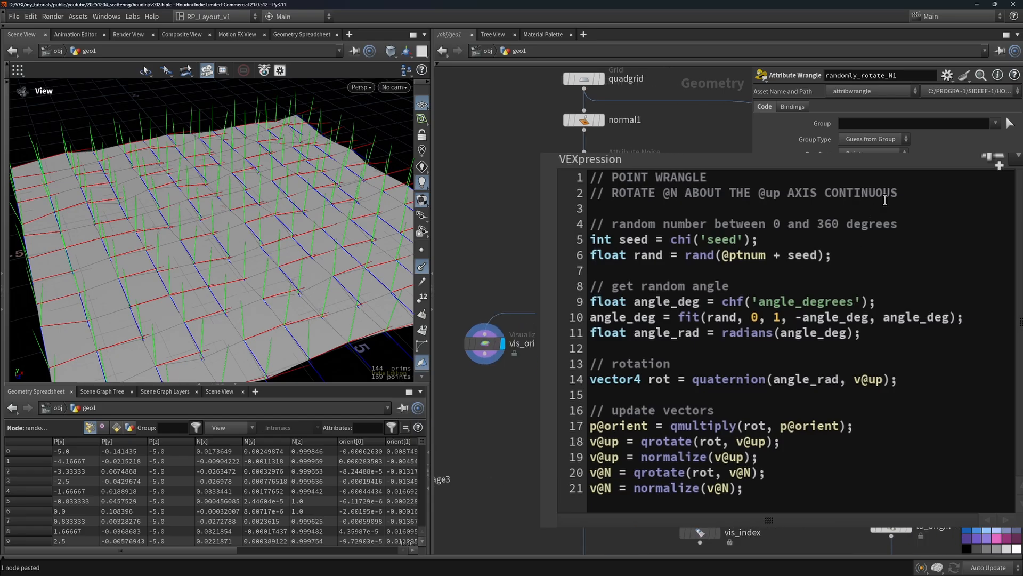
drag(885, 199, 640, 193)
click(803, 192)
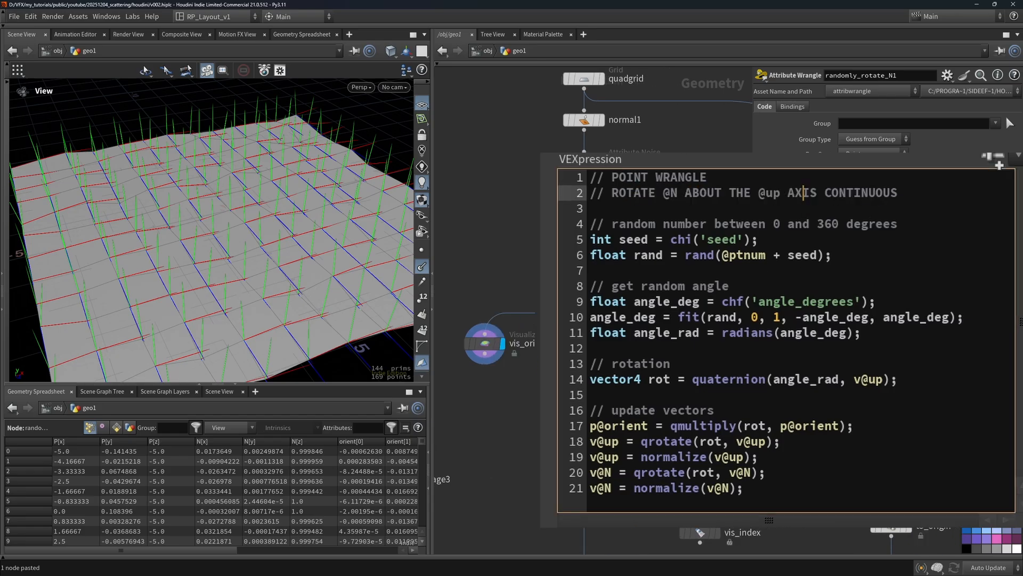
drag(484, 343, 584, 353)
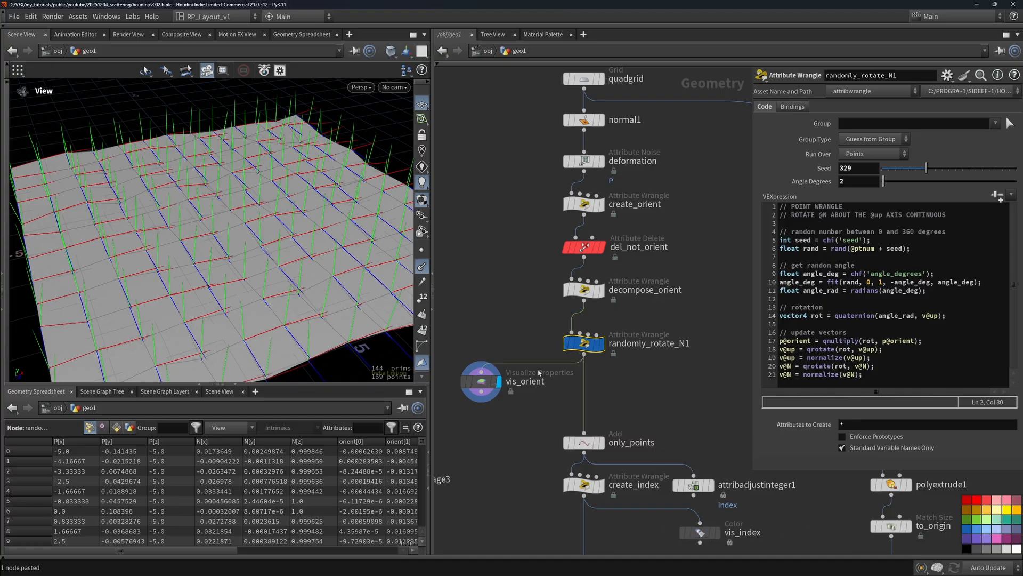
Try Angle Degrees values of 12.9 and 70.2 on randomly_rotate_N1, inspecting the rotated axes around the surface
mouse_move(883, 182)
mouse_down()
mouse_move(927, 182)
mouse_move(891, 182)
mouse_up()
drag(255, 235, 290, 230)
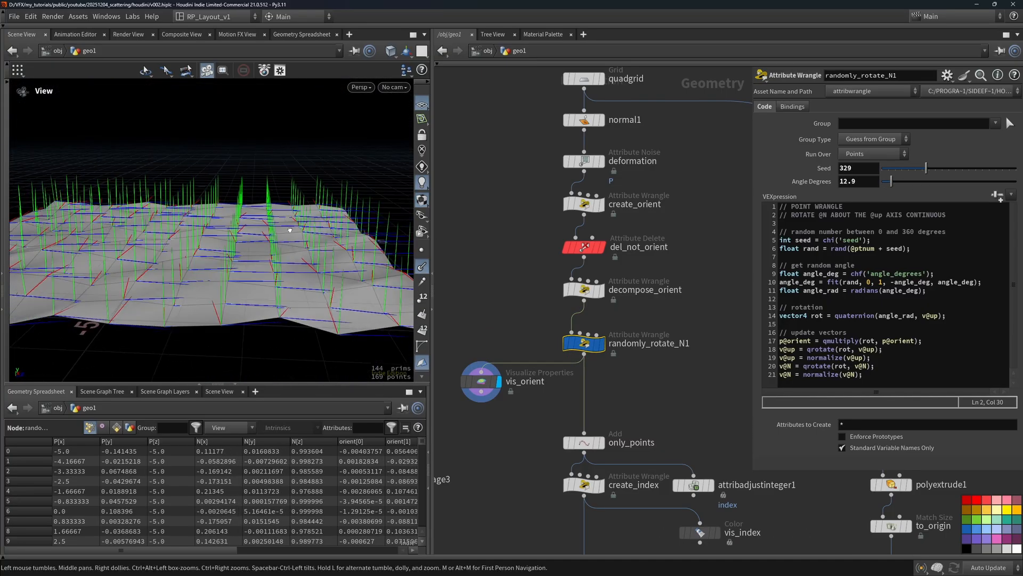
drag(892, 182, 934, 182)
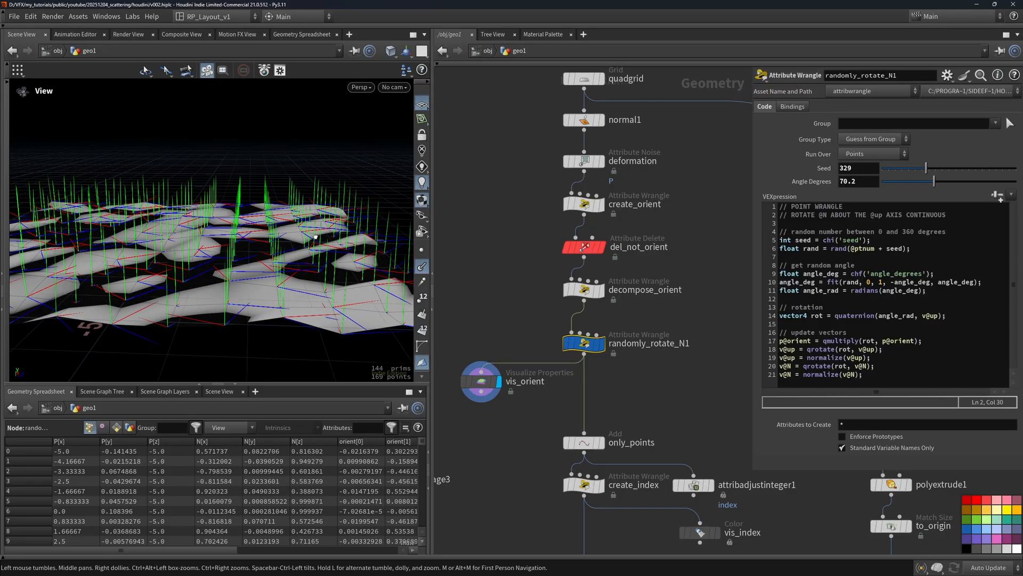
drag(315, 236, 299, 176)
drag(235, 213, 240, 223)
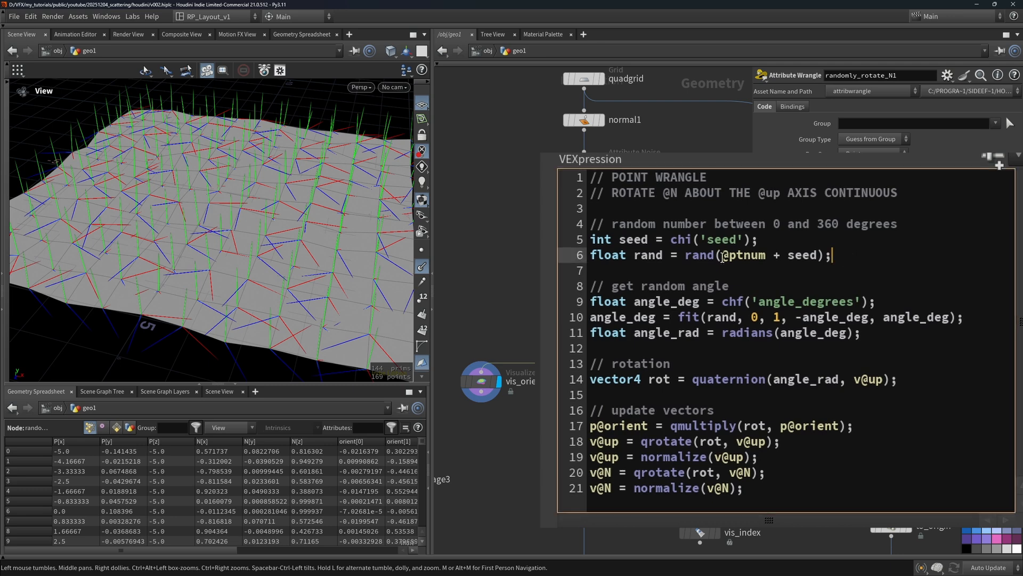
click(814, 253)
drag(649, 255, 664, 255)
drag(751, 318, 939, 314)
double_click(888, 316)
click(812, 315)
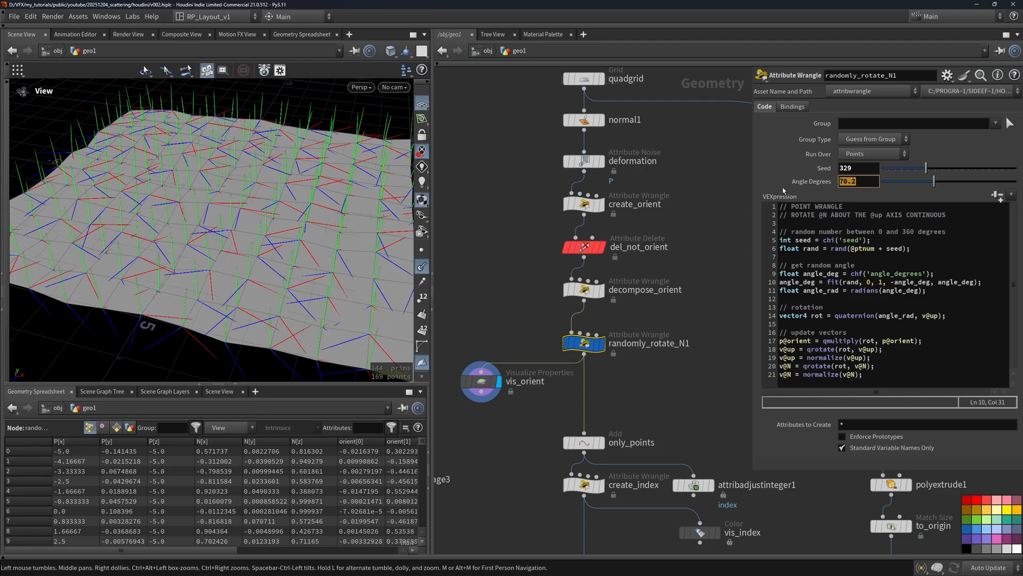
Set Angle Degrees to 50 and check how the fit line uses it as the negative and positive limits
text(50)
key(Return)
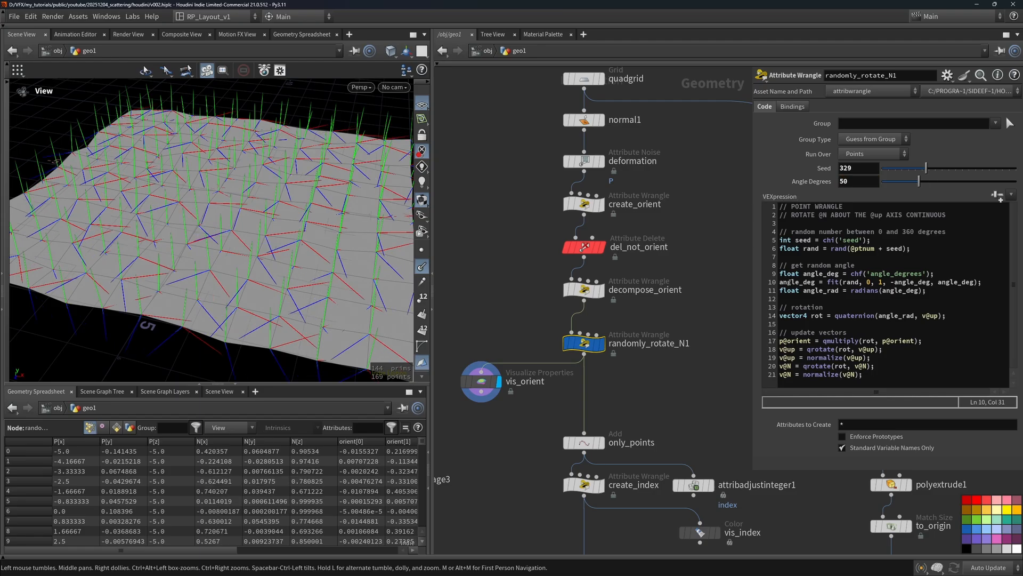
drag(790, 282, 934, 282)
click(949, 282)
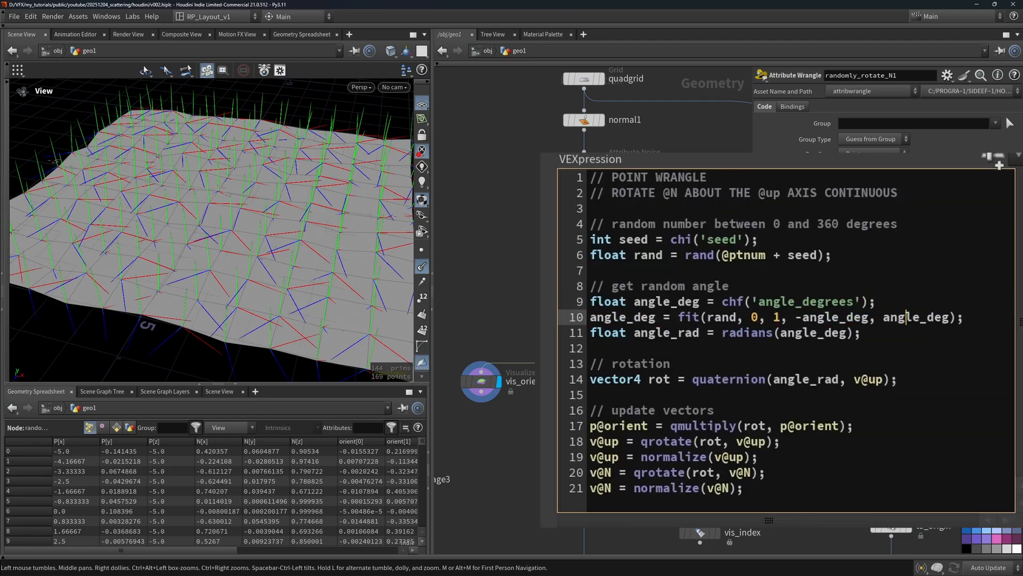
double_click(907, 318)
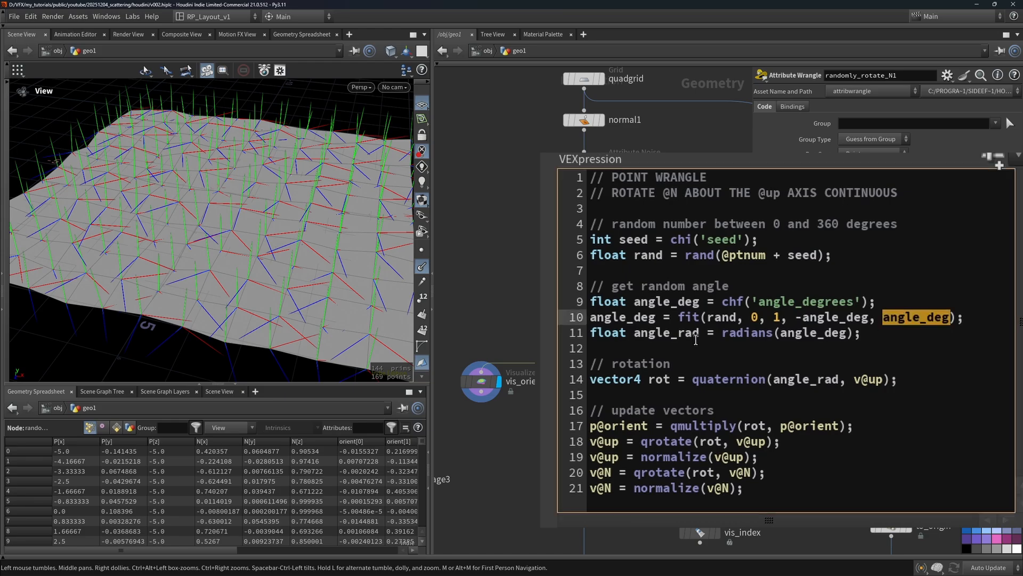
Examine the radians conversion and quaternion call, and look up the quaternion function's signature in the Houdini documentation in the browser
drag(862, 332, 689, 331)
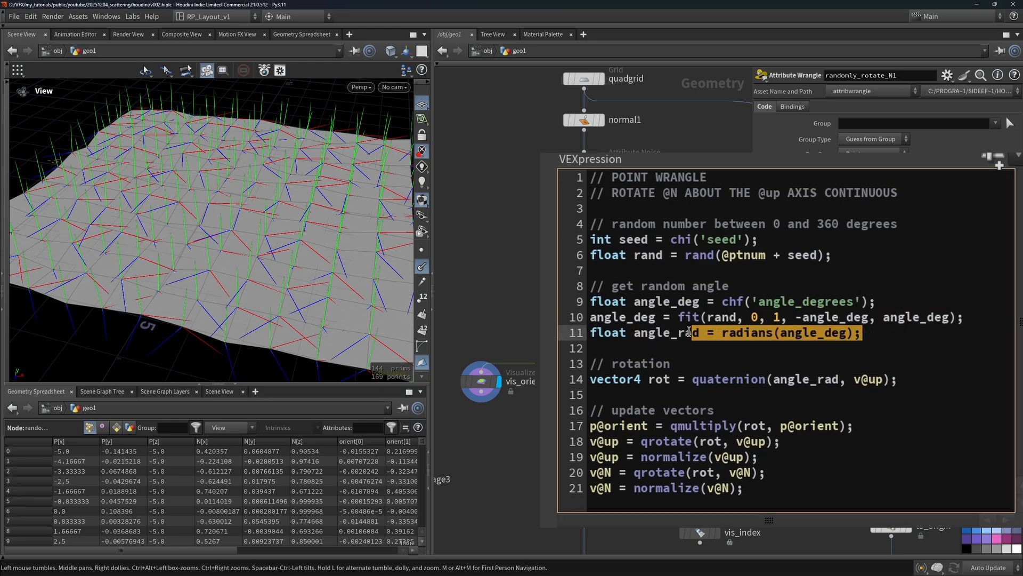
drag(686, 380, 794, 378)
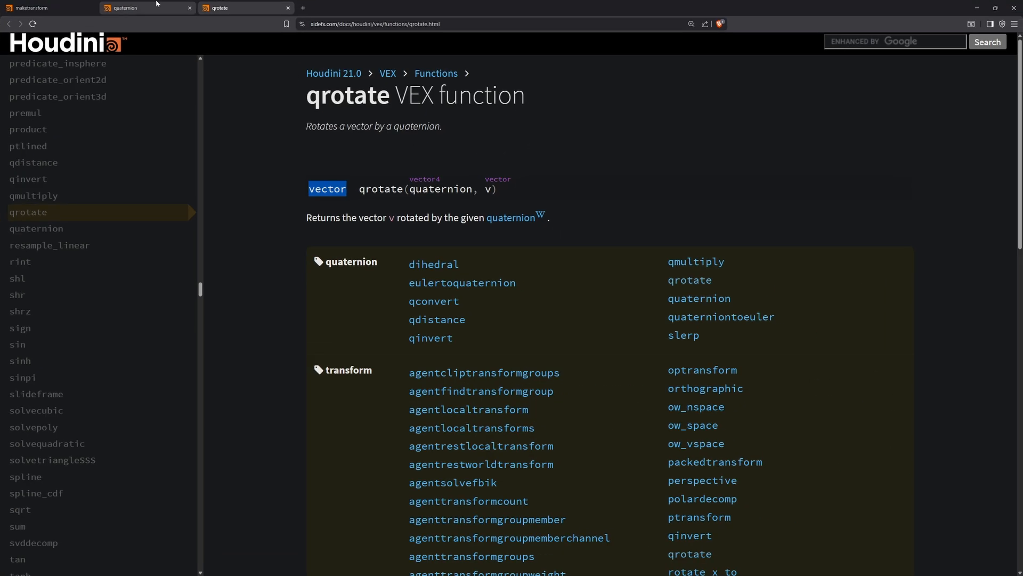
key(ctrl+shift+Tab)
drag(435, 277, 498, 277)
click(475, 278)
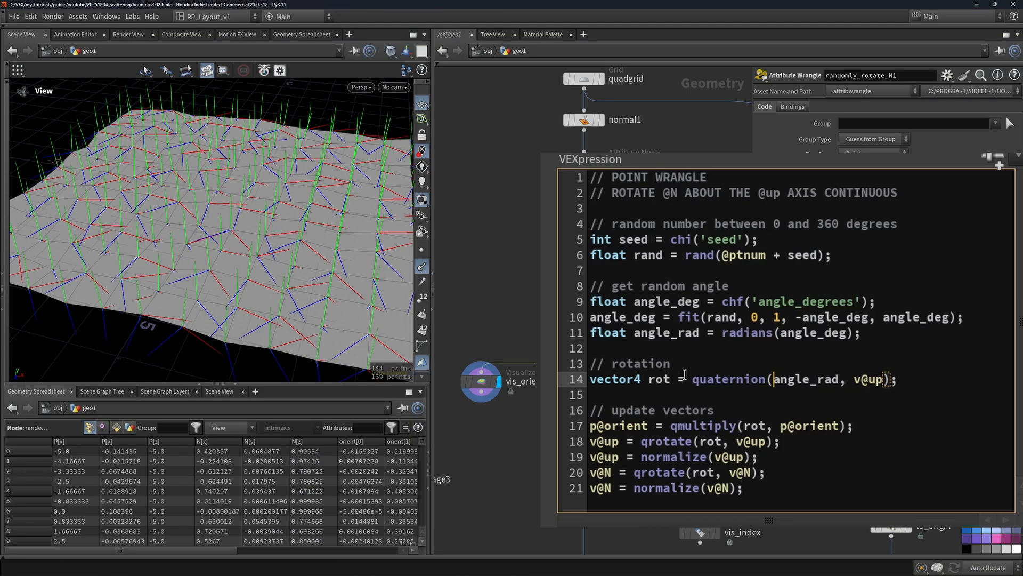
Examine the rot quaternion in the wrangle and its use in the qmultiply line for p@orient and the qrotate lines for v@up and v@N
drag(671, 379, 638, 378)
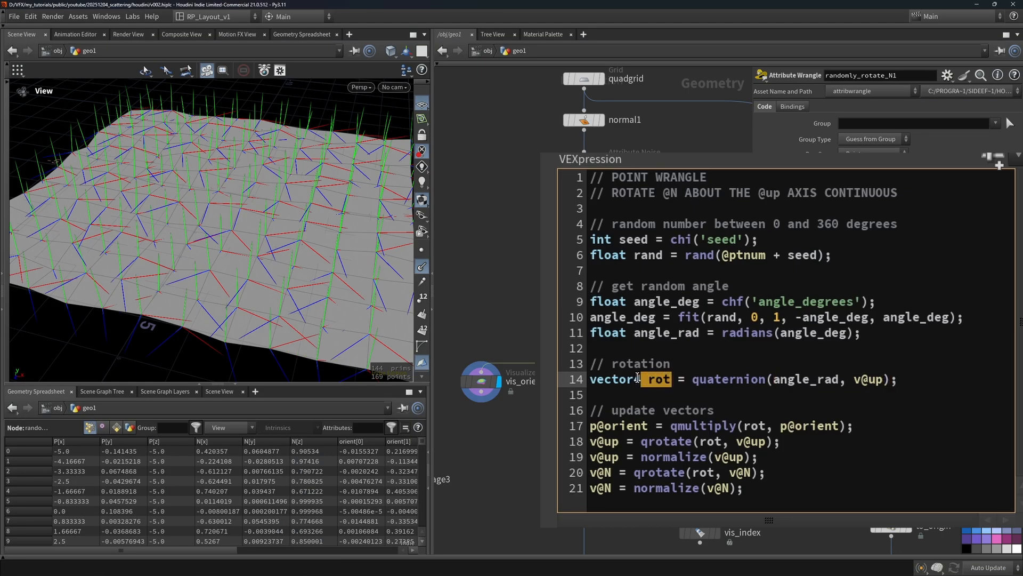
text(4)
drag(853, 426, 671, 425)
click(804, 424)
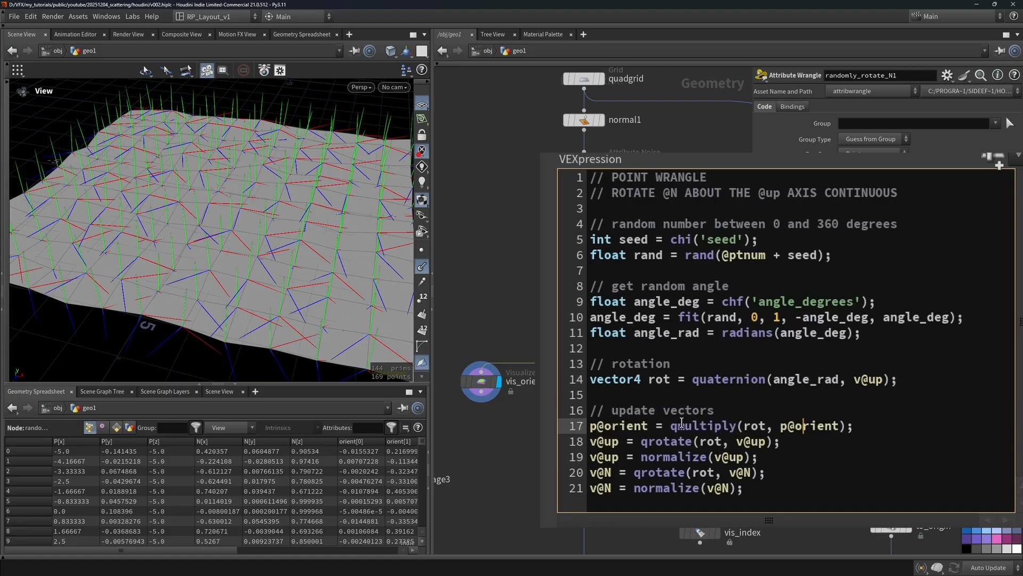
double_click(657, 381)
drag(772, 425, 856, 425)
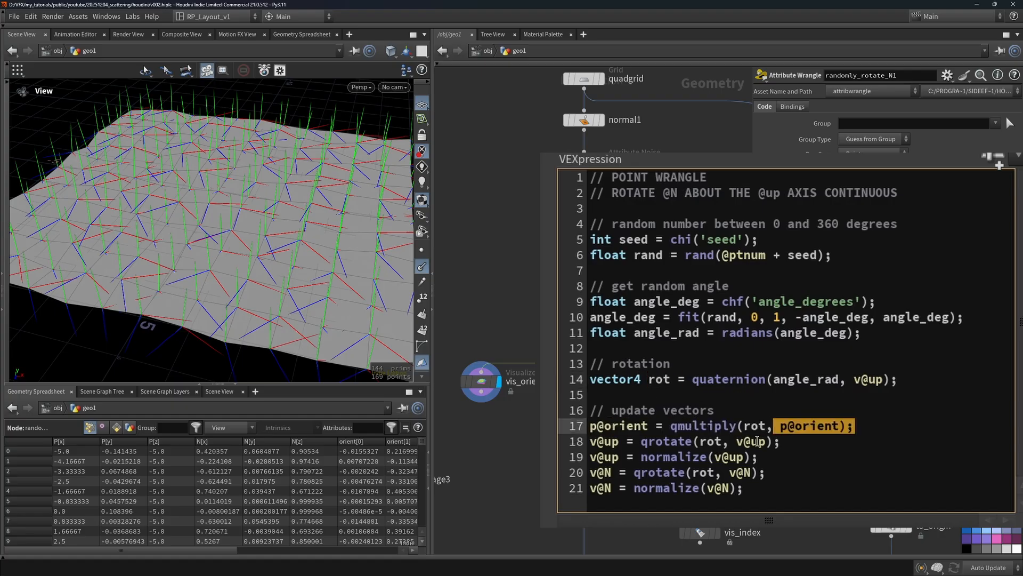
triple_click(770, 441)
click(715, 443)
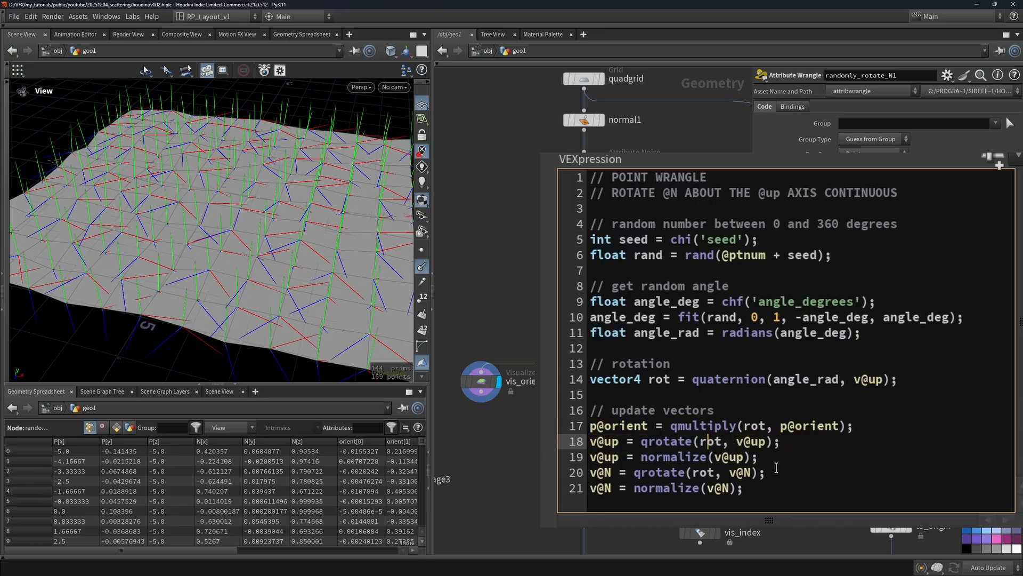
drag(789, 477, 617, 473)
drag(781, 442, 614, 442)
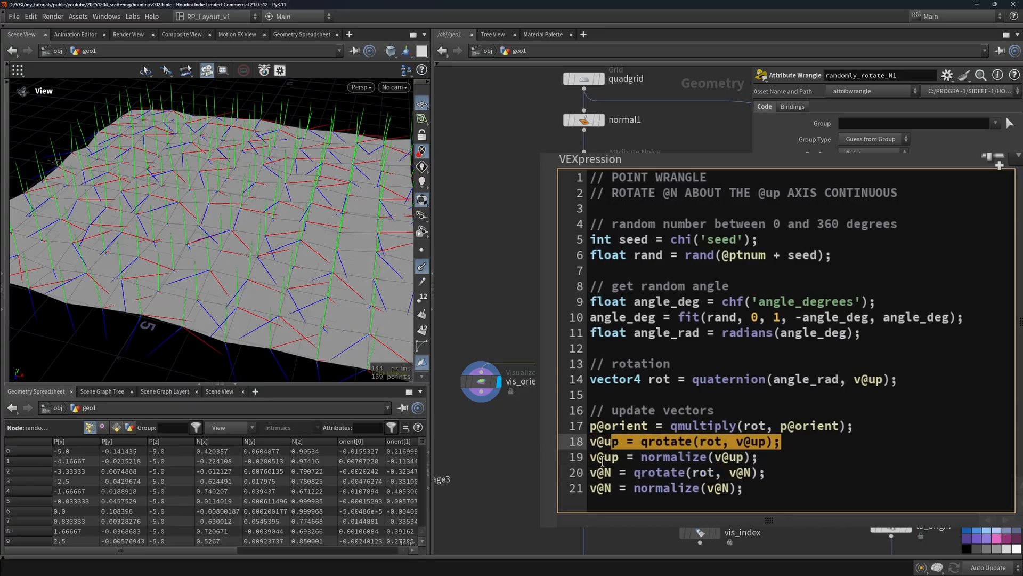
Delete the normalize lines for v@up and v@N from the randomly_rotate_N1 wrangle and set Angle Degrees to 53
drag(757, 458, 590, 457)
key(BackSpace)
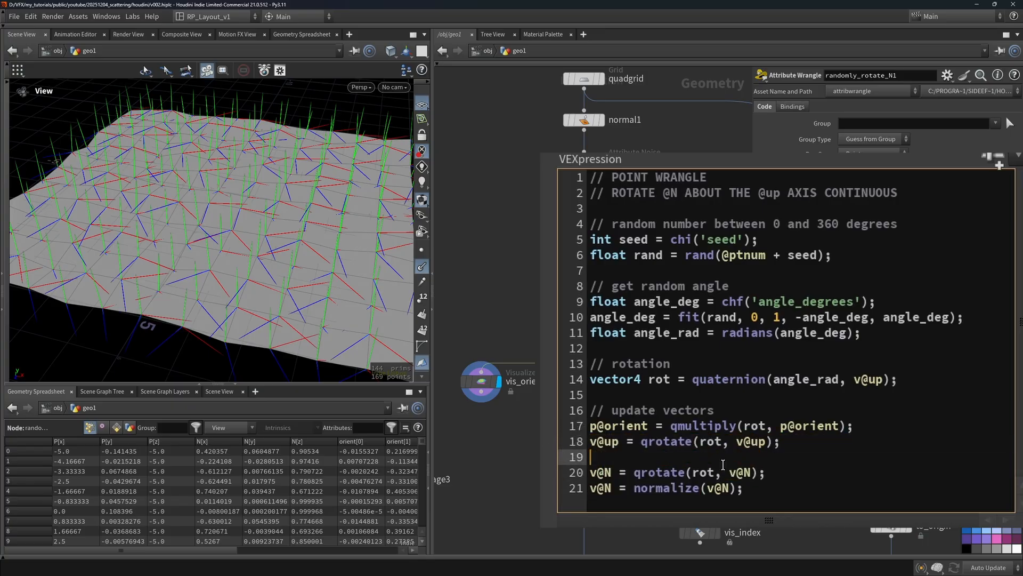
key(BackSpace)
triple_click(723, 472)
key(BackSpace)
key(BackSpace)
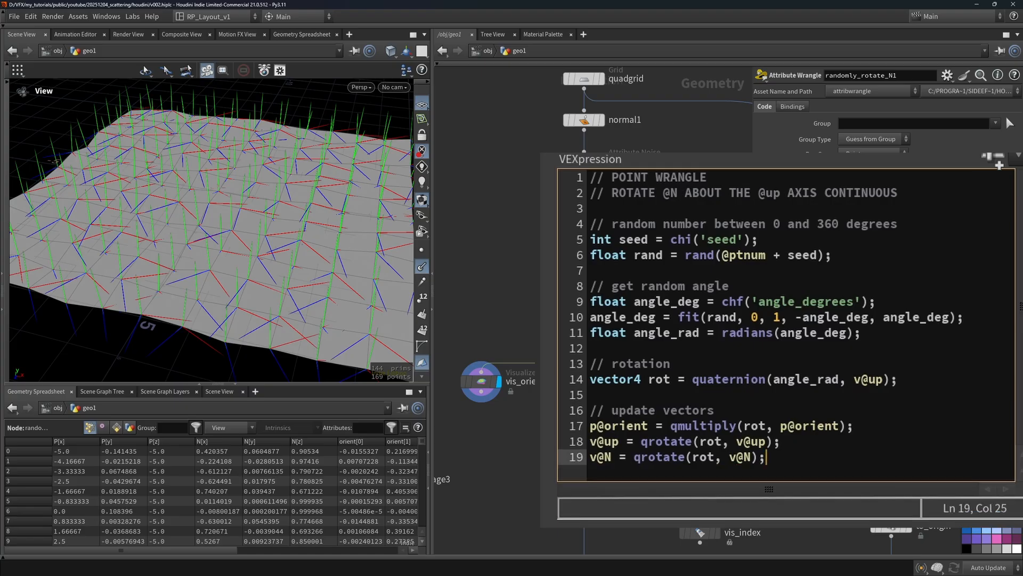
mouse_move(921, 181)
mouse_down()
mouse_move(1000, 180)
mouse_move(883, 182)
mouse_move(942, 182)
mouse_move(922, 181)
mouse_up()
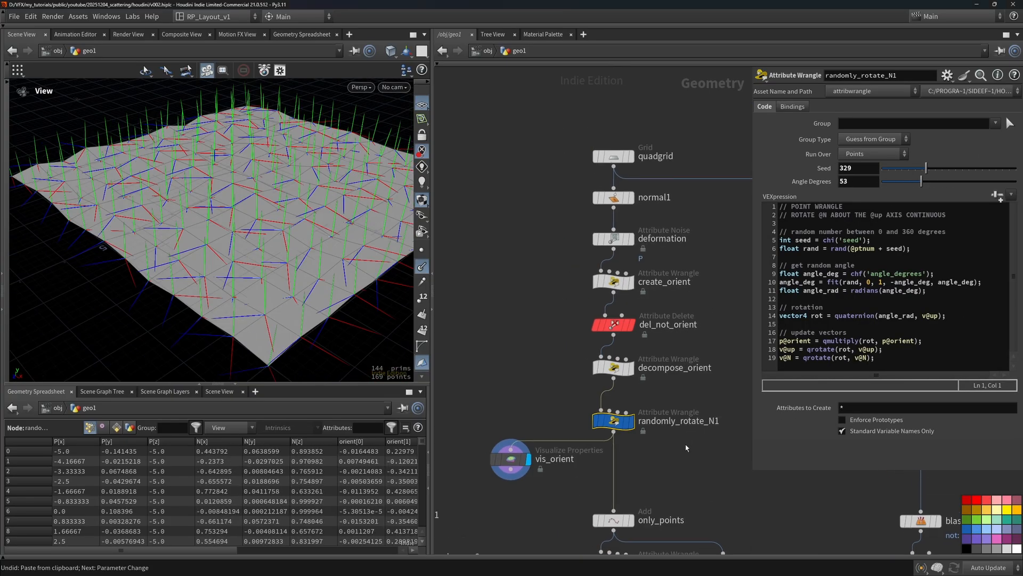
Shift the upstream node chain up and paste the randomly_rotate_N_stepwise1 wrangle, wired to the output of randomly_rotate_N1
drag(685, 447, 485, 140)
drag(623, 160, 623, 122)
middle_drag(678, 407, 668, 294)
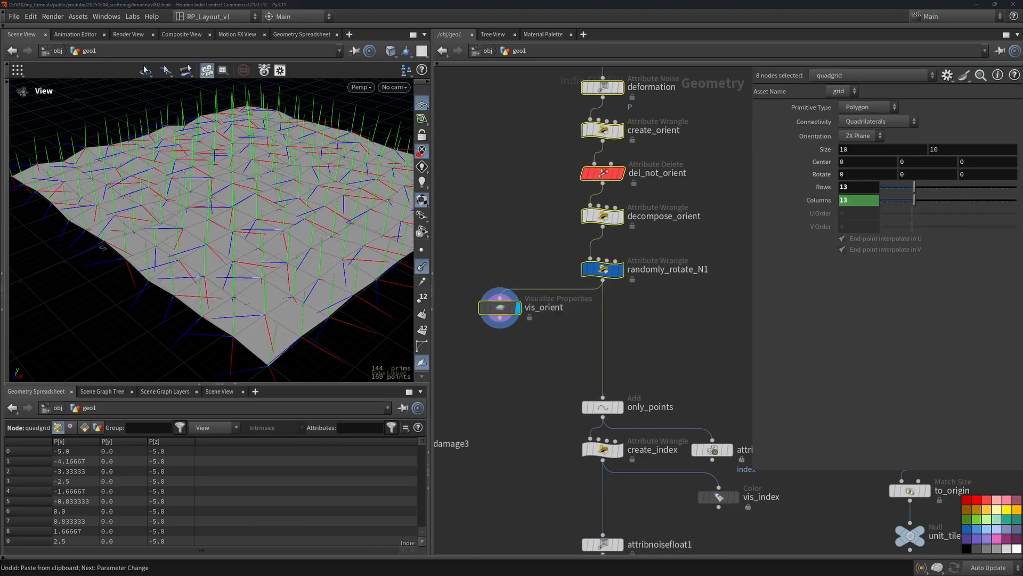
key(ctrl+v)
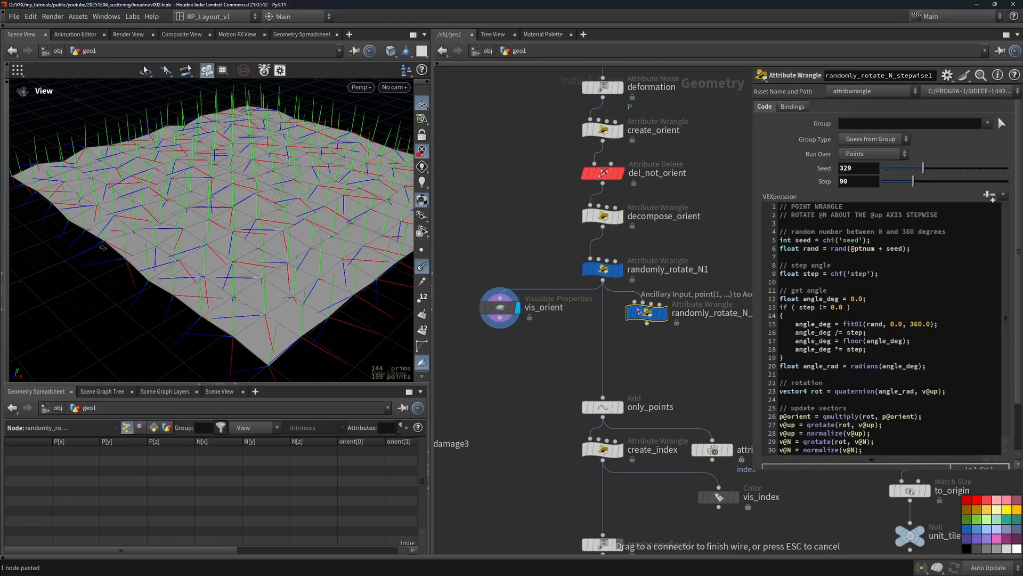
drag(648, 314, 644, 309)
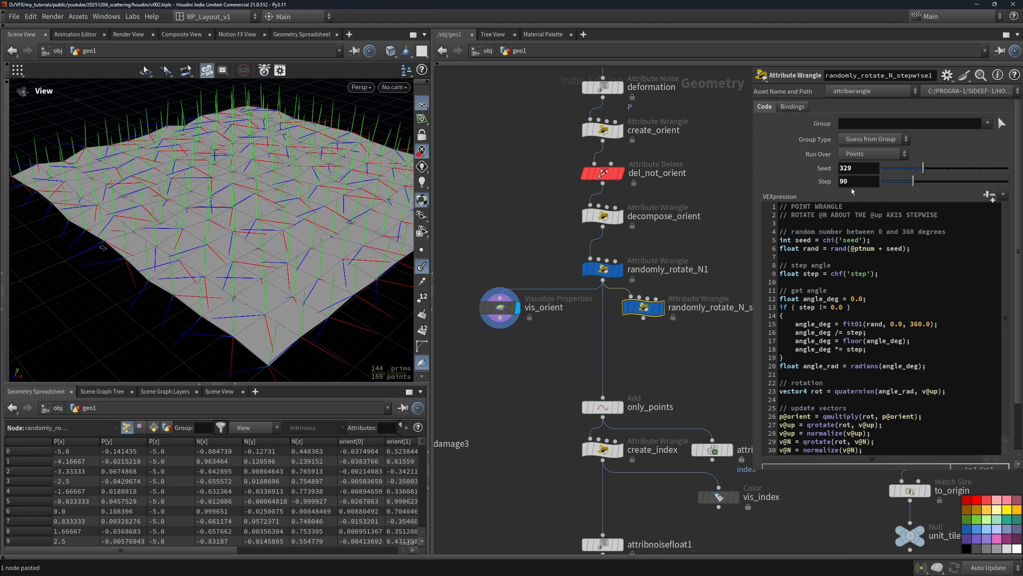
Set the Step value of the stepwise rotation wrangle to 0
drag(854, 182, 814, 184)
text(0)
key(Return)
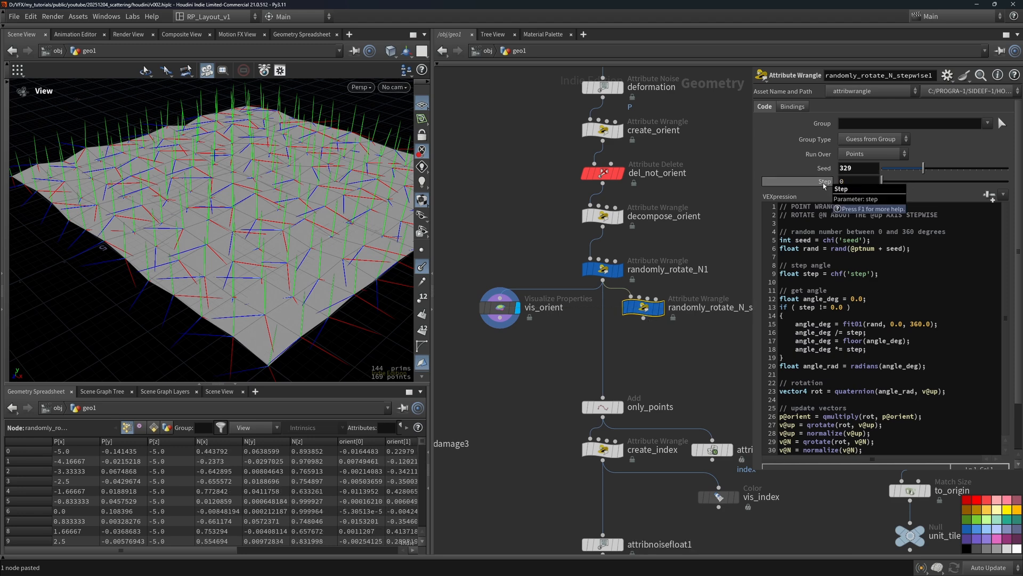
Display the copytopoints1 result and inspect the scattered tiles up close
scroll(632, 364, down, 3)
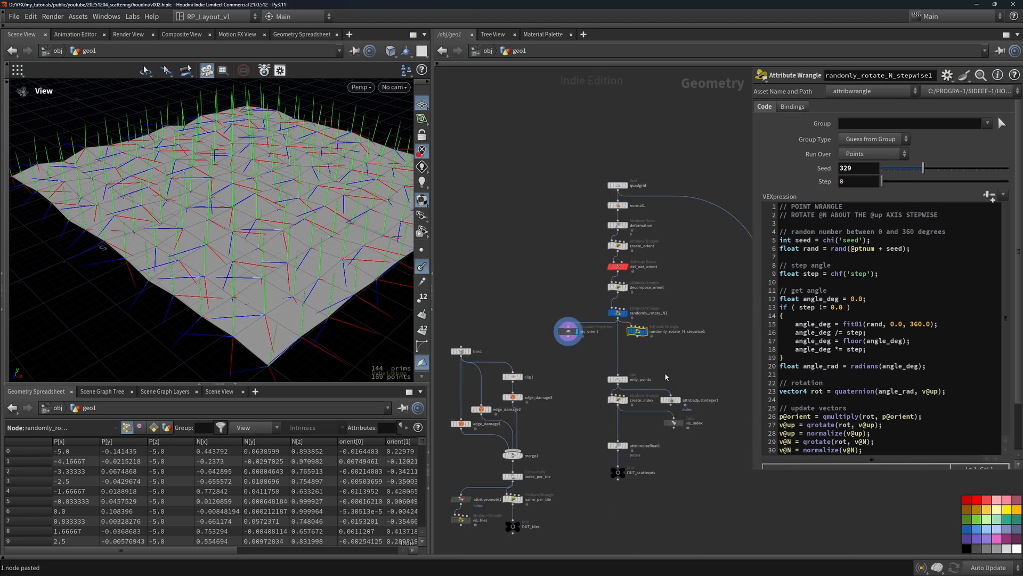
middle_drag(663, 366, 706, 252)
click(608, 517)
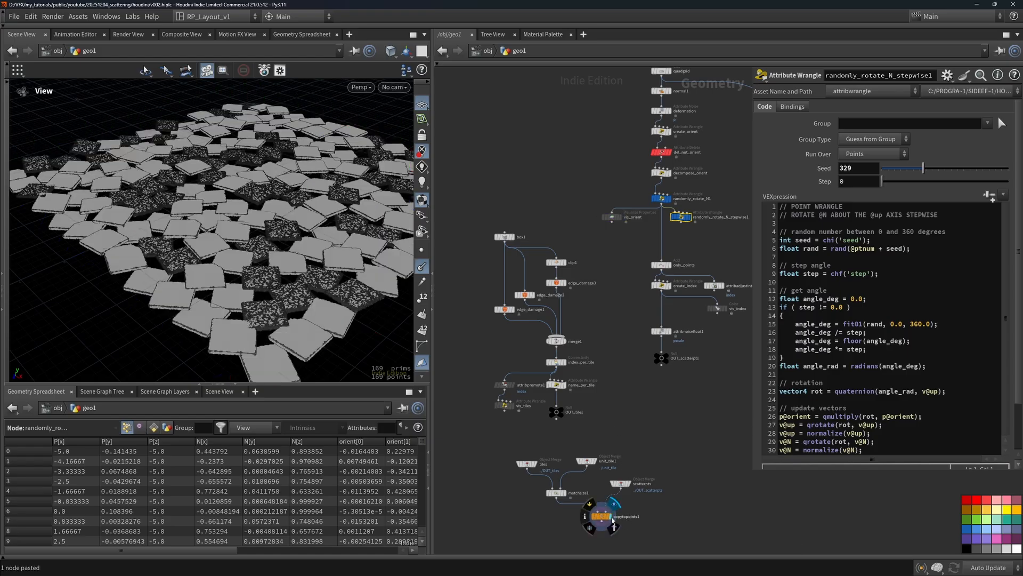
click(603, 518)
scroll(681, 139, up, 4)
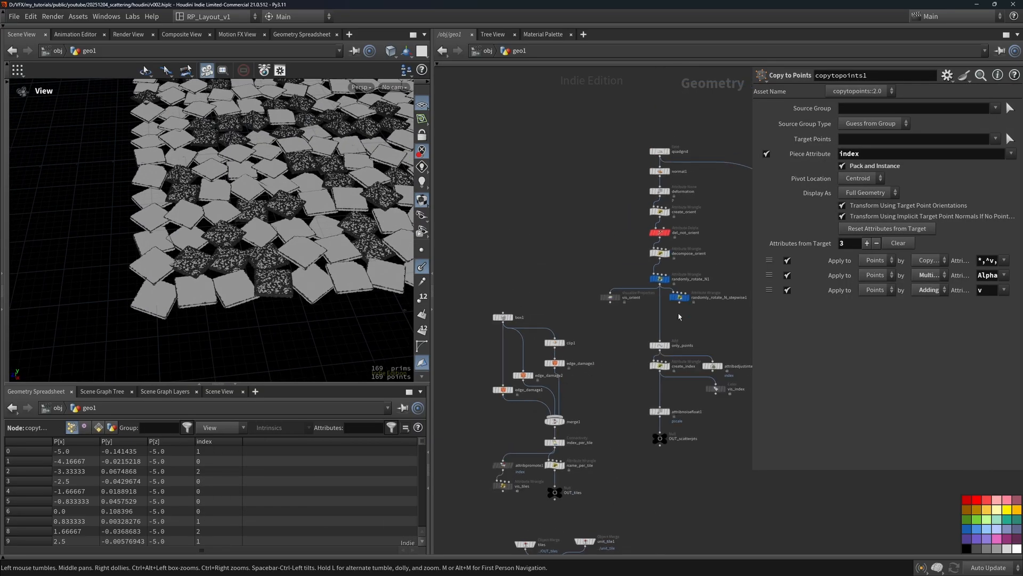
Set Angle Degrees on randomly_rotate_N1 to 2 and check the slight rotation of the tiles
click(680, 276)
drag(923, 184, 759, 184)
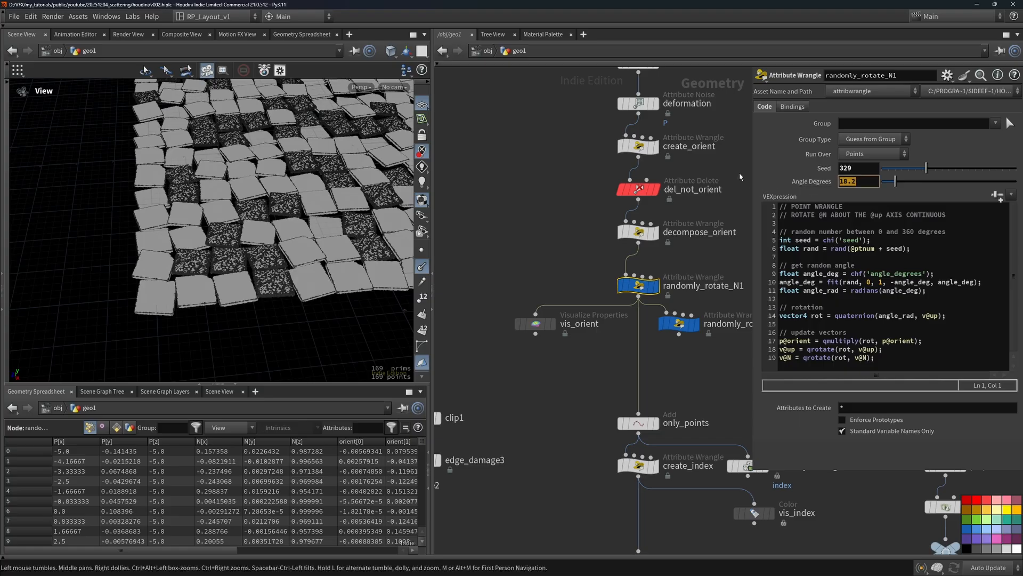
text(2)
key(Return)
drag(264, 227, 308, 223)
Insert randomly_rotate_N_stepwise1 into the main chain below randomly_rotate_N1, then move vis_orient beneath it and display it
drag(680, 326, 635, 336)
drag(539, 329, 550, 383)
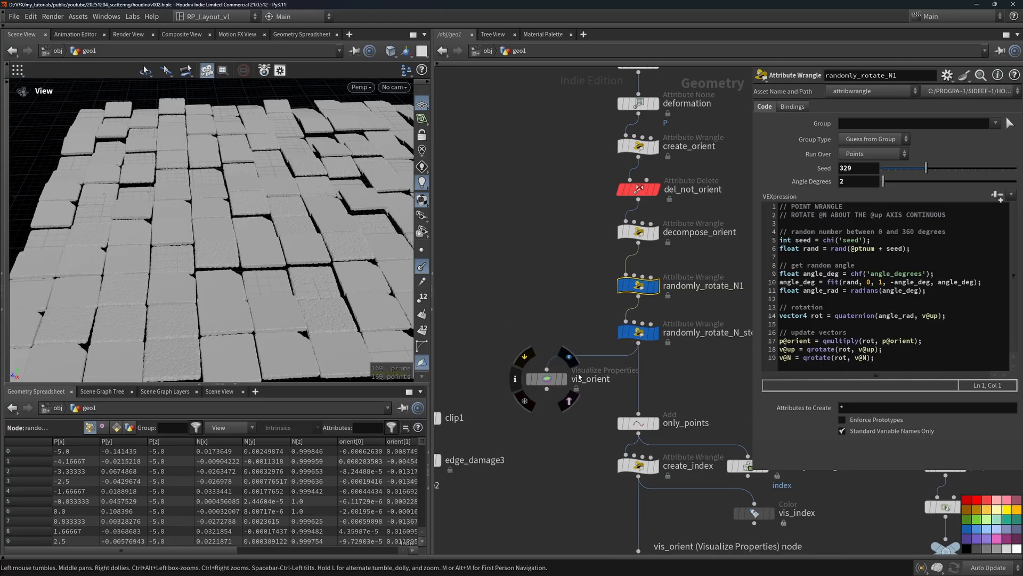
click(564, 380)
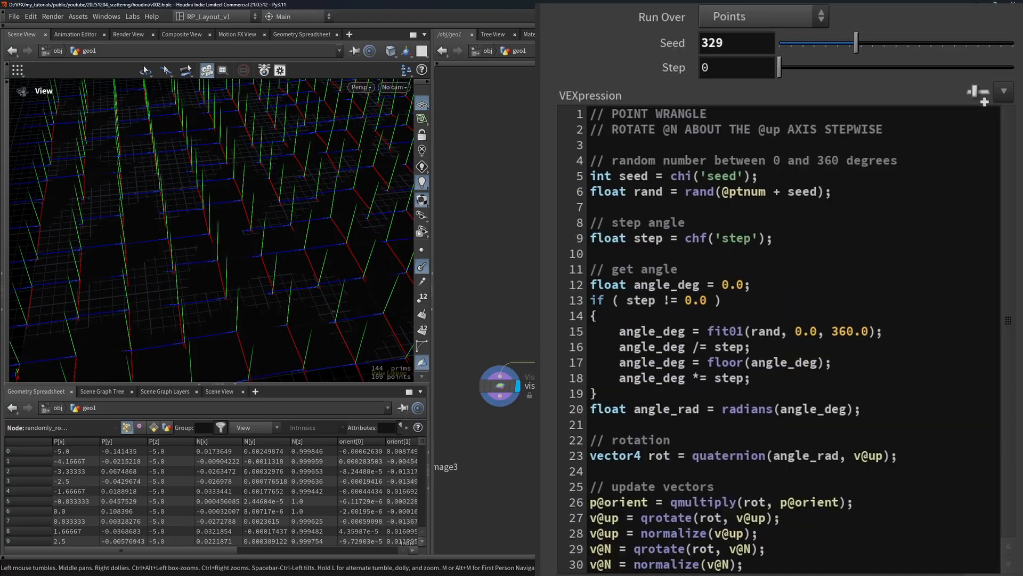
drag(852, 192, 590, 192)
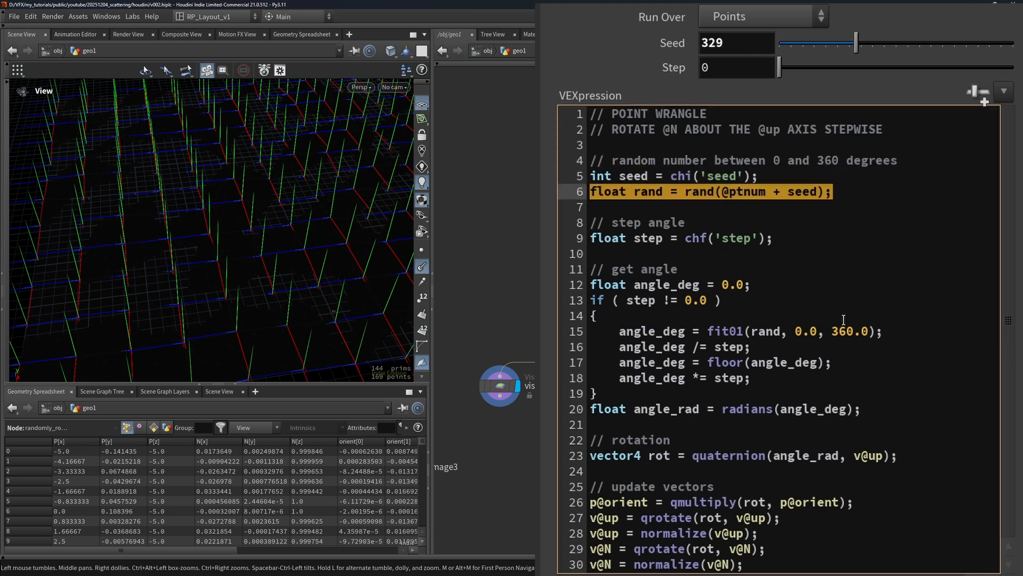
drag(787, 243, 544, 244)
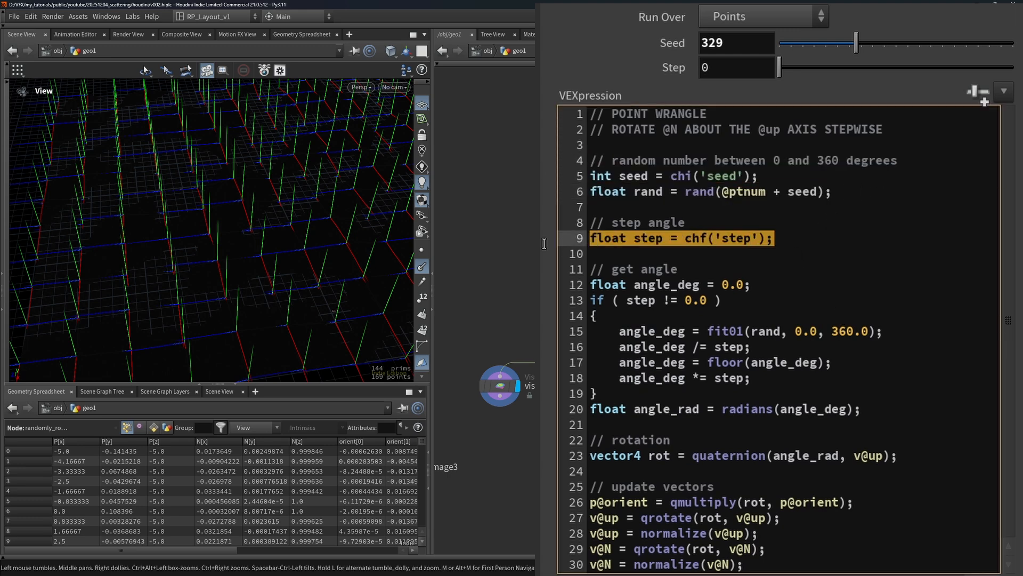
click(690, 237)
click(555, 238)
double_click(648, 238)
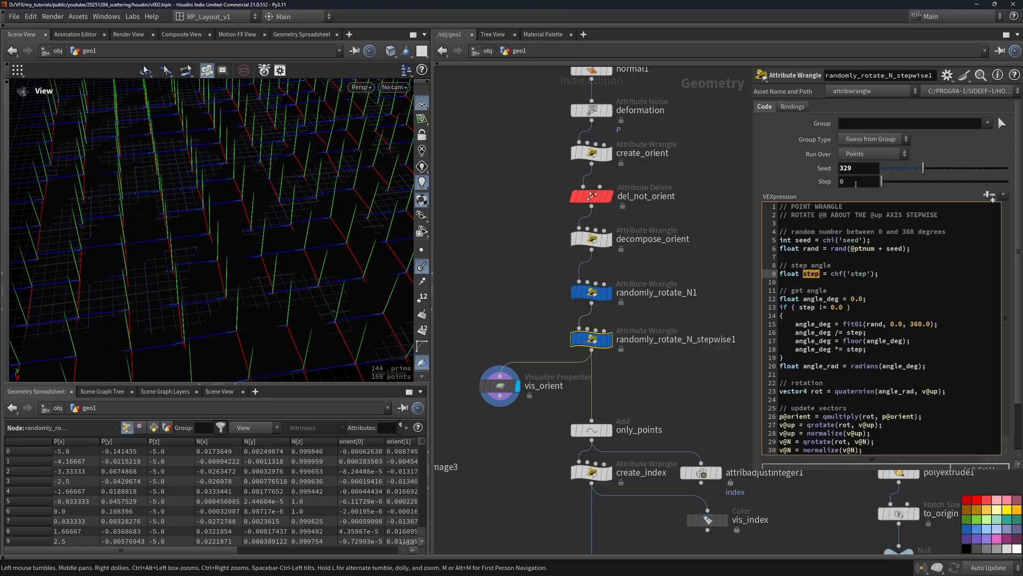
Try a Step of 45 on the stepwise wrangle and settle on 90
click(728, 69)
text(45)
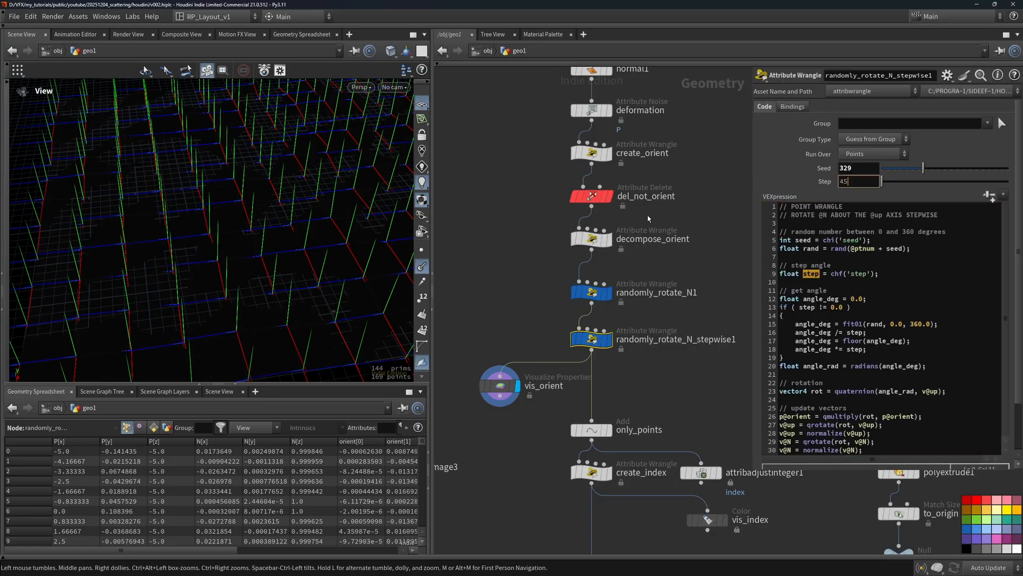
key(Return)
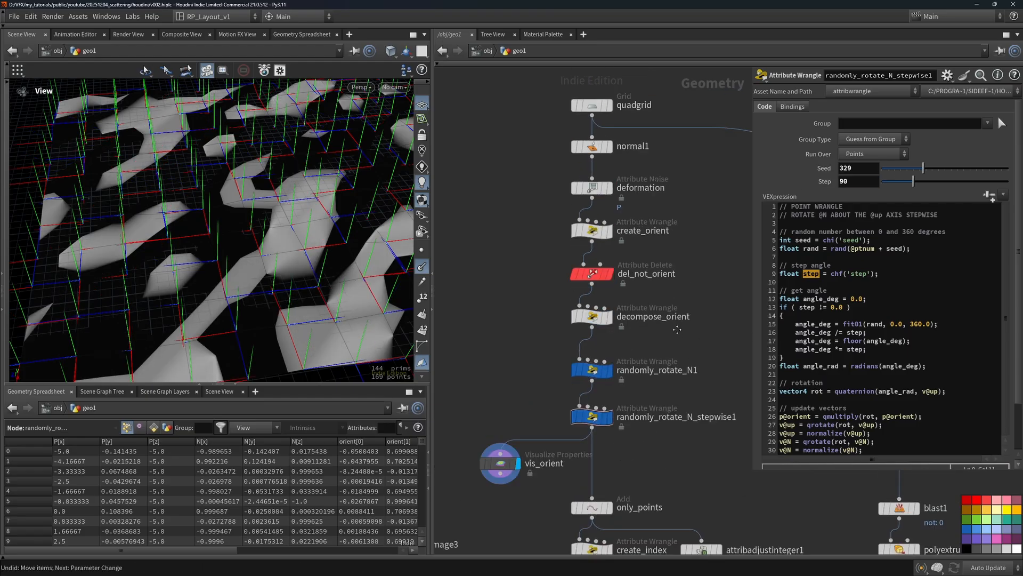
Move only_points between del_not_orient and decompose_orient, straighten the chain, and connect vis_orient to the stepwise wrangle's output
scroll(619, 320, down, 3)
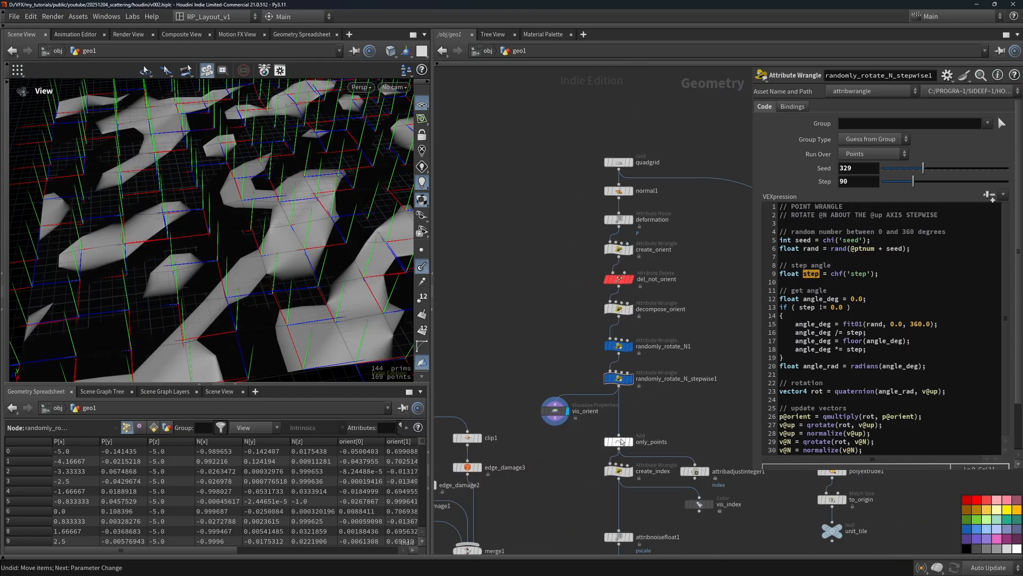
drag(618, 441, 703, 351)
drag(645, 417, 642, 383)
drag(700, 363, 643, 377)
double_click(653, 472)
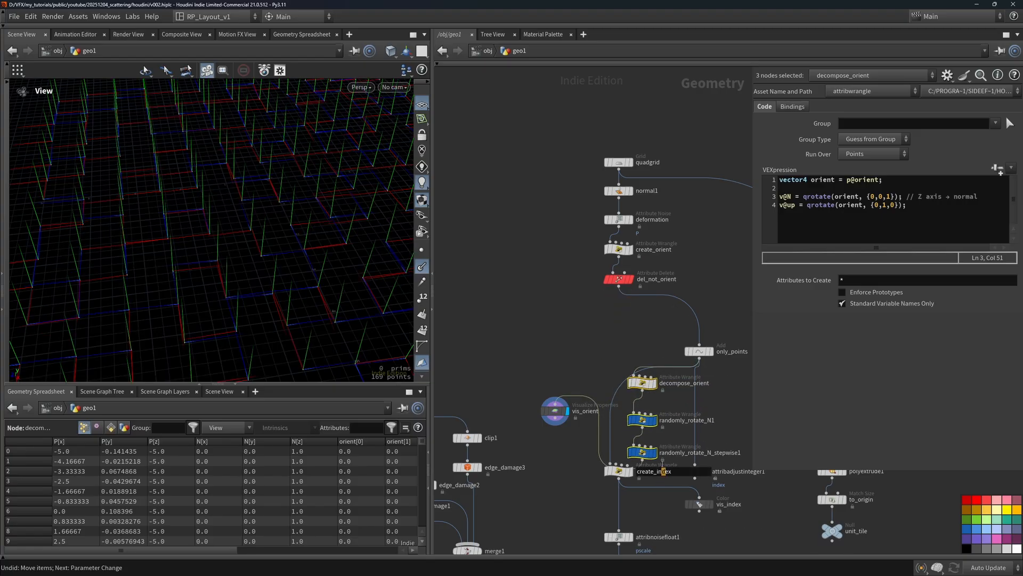
drag(598, 152, 725, 457)
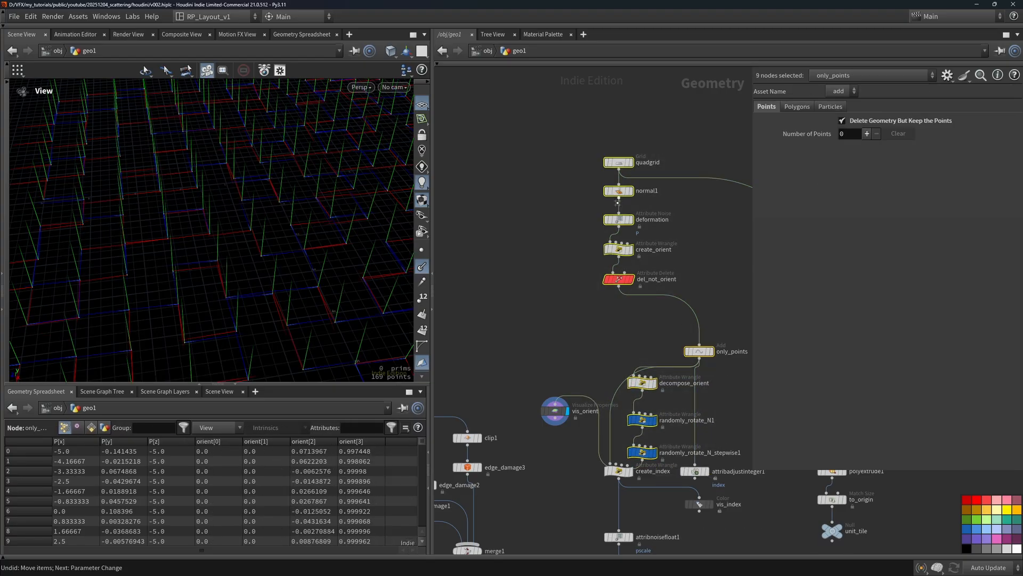
key(l)
click(625, 374)
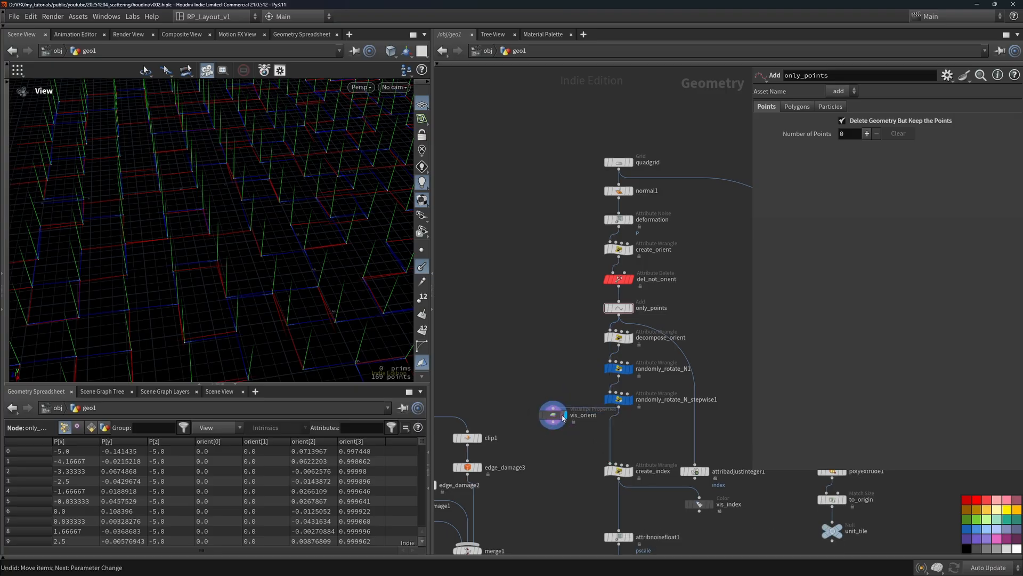
drag(554, 410, 553, 437)
Vary the Step value of randomly_rotate_N_stepwise1 while watching the orientation axes, and return it to 90
click(607, 400)
scroll(306, 206, up, 3)
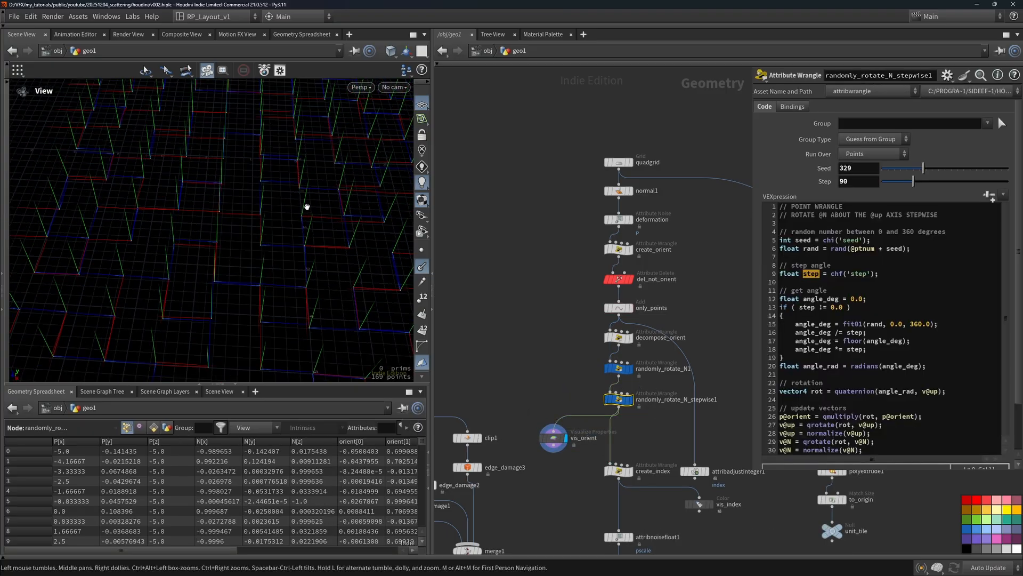
drag(913, 182, 895, 186)
click(852, 179)
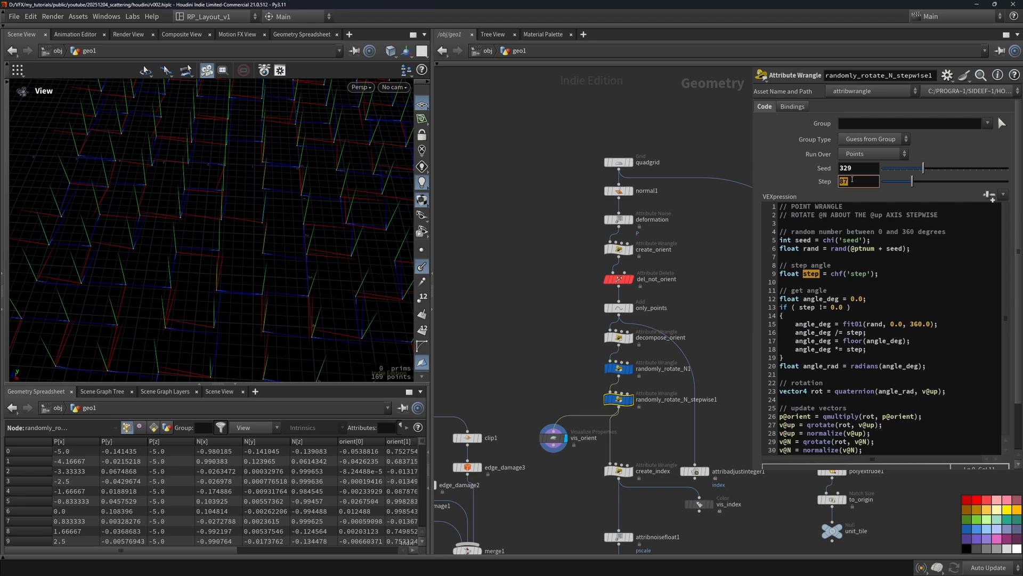
text(90)
key(Return)
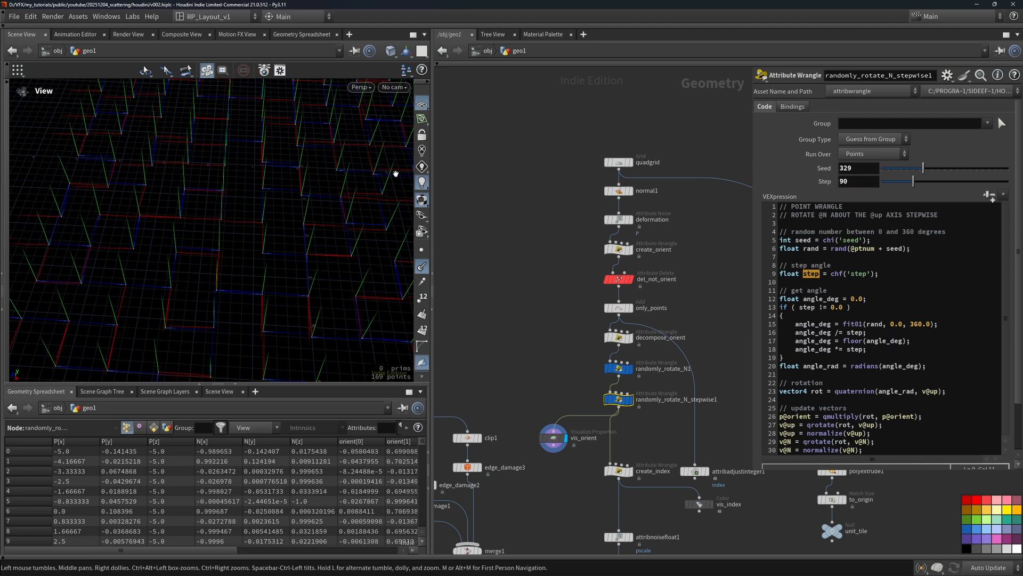
Bypass the randomly_rotate_N1 wrangle and check the axes rotated only by the stepwise wrangle
drag(341, 184, 202, 233)
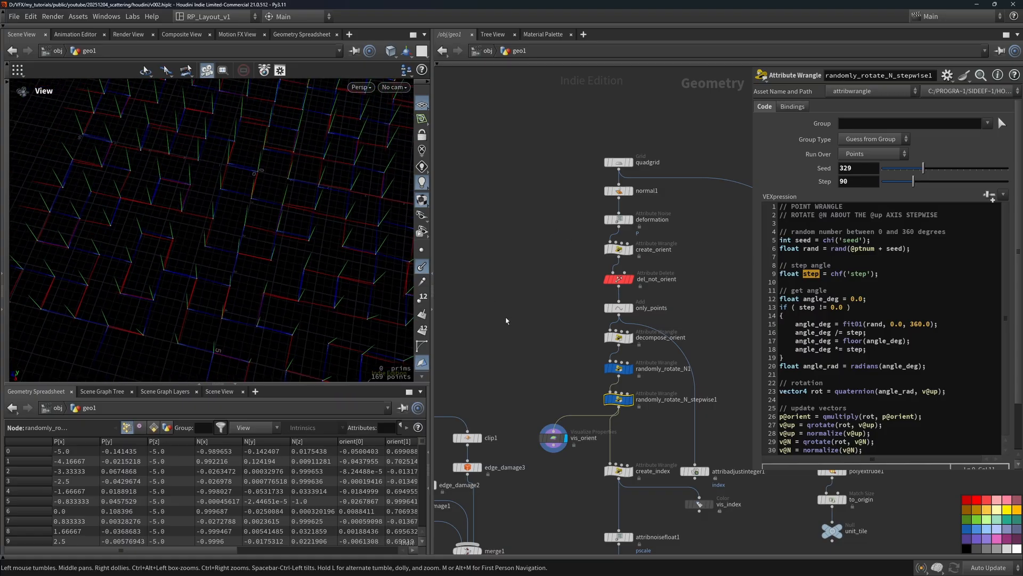
click(607, 368)
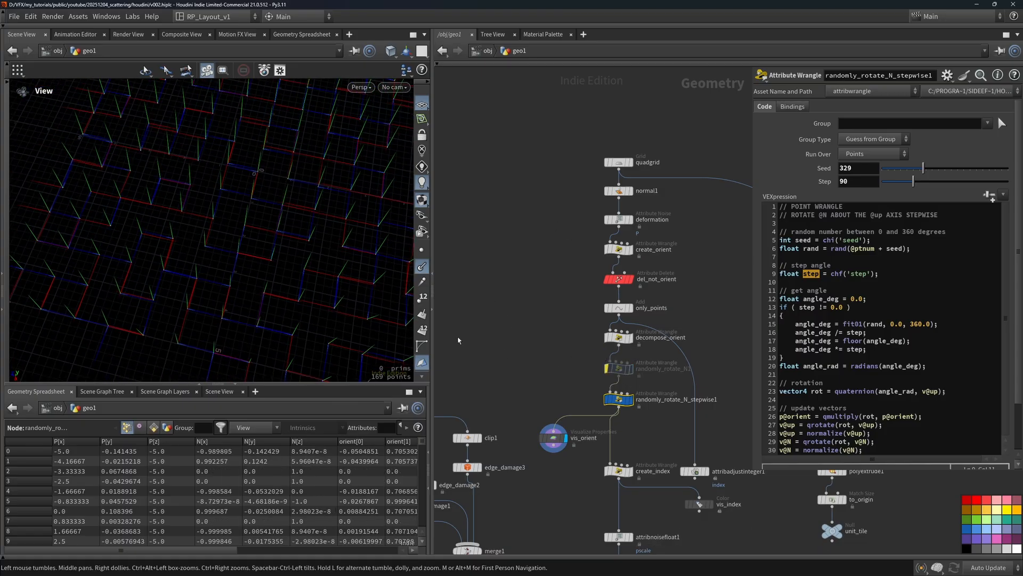
drag(163, 276, 212, 149)
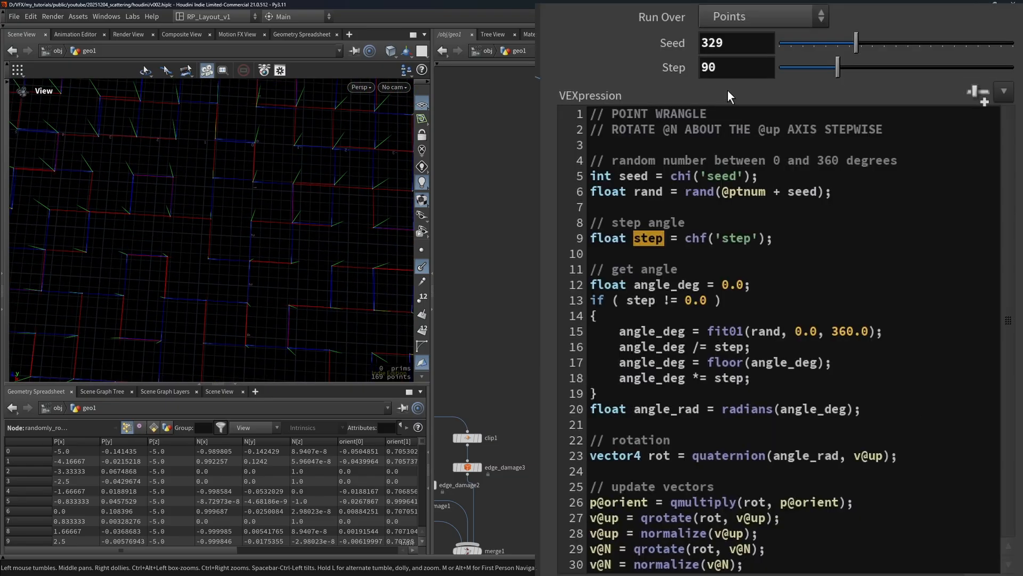
Examine the Step parameter, the step and angle_deg declarations, and the if ( step != 0.0 ) condition in the stepwise wrangle
click(858, 181)
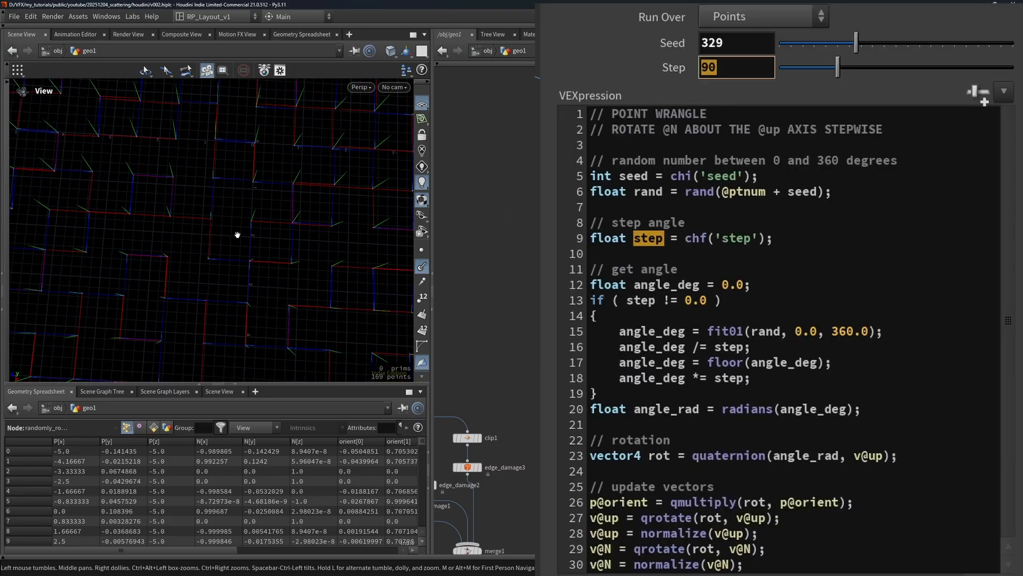
triple_click(768, 284)
drag(794, 236, 539, 236)
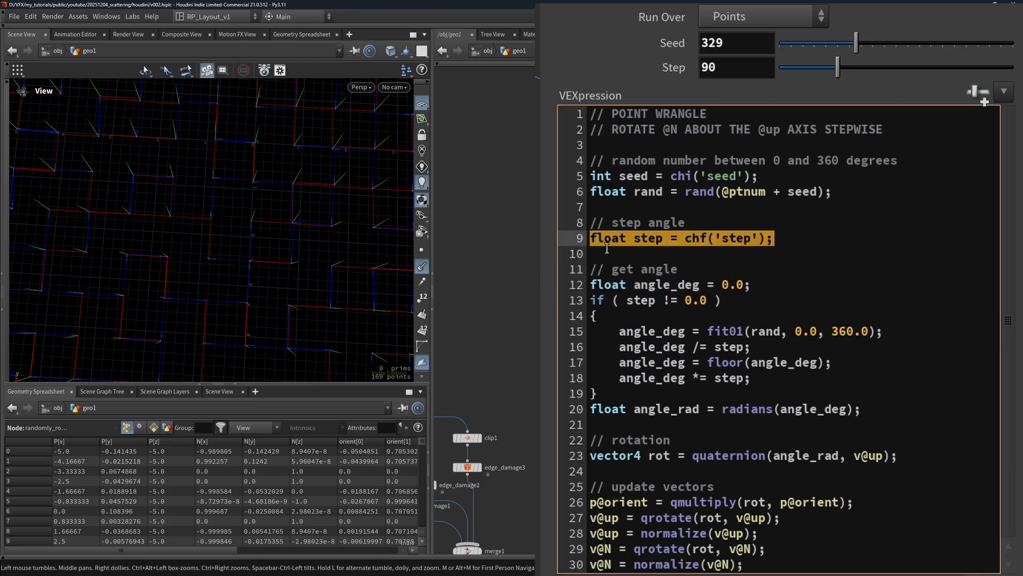
triple_click(770, 285)
triple_click(754, 305)
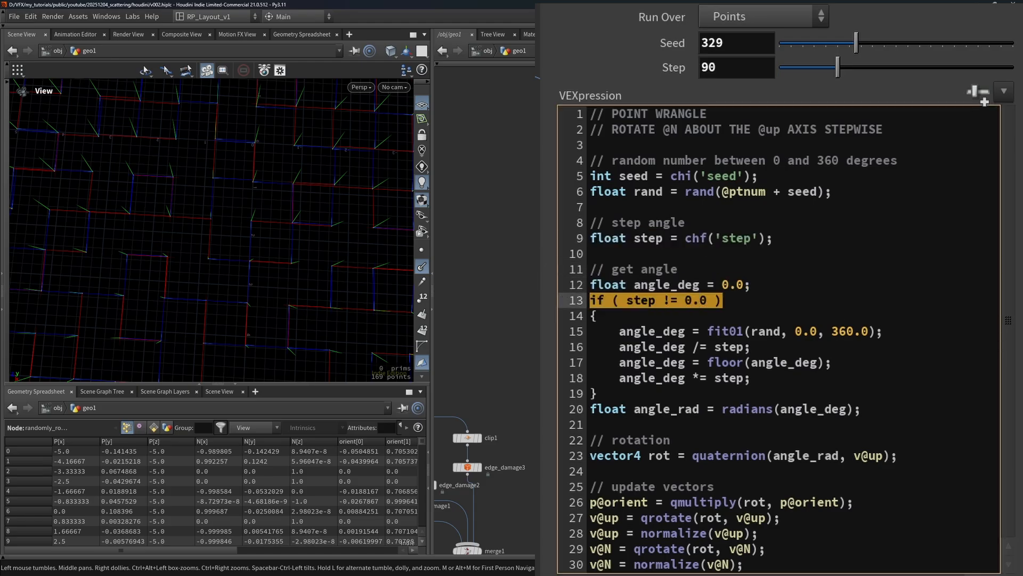
click(661, 297)
drag(610, 294, 680, 297)
click(735, 297)
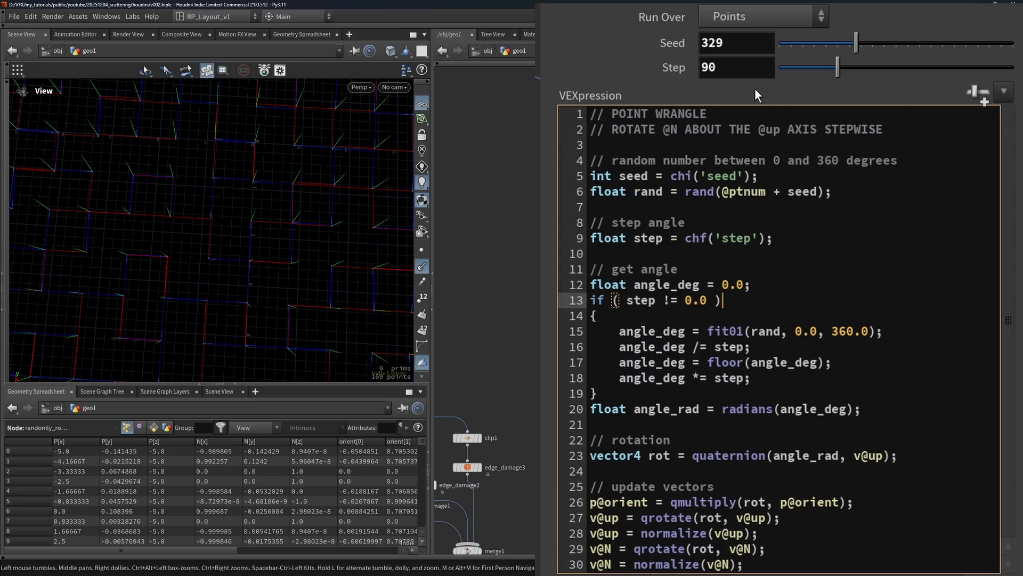
Set Step to 0 to test the zero check and examine the angle_deg /= step line it guards
drag(746, 69, 557, 77)
text(0)
key(Return)
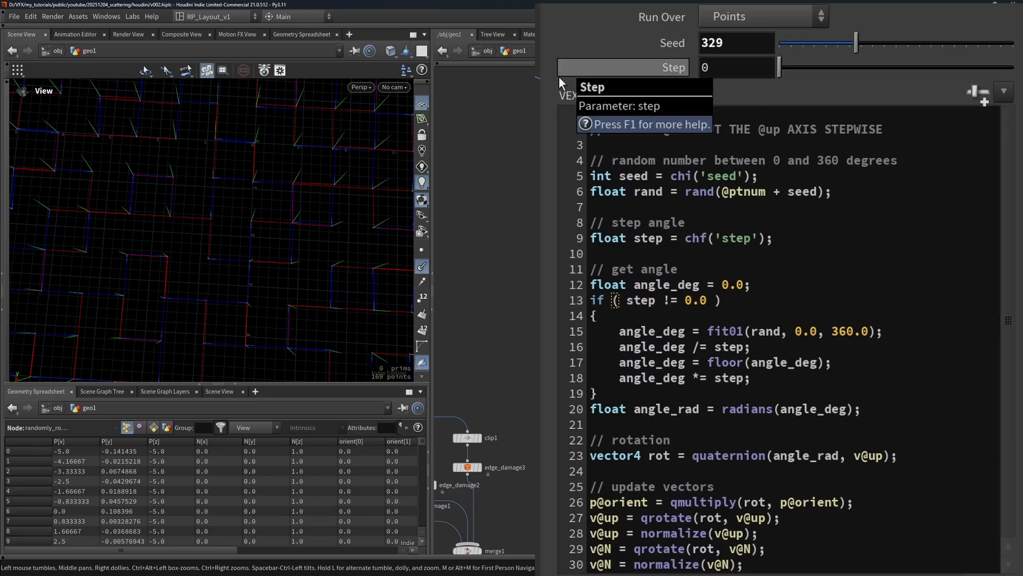
triple_click(714, 347)
click(711, 346)
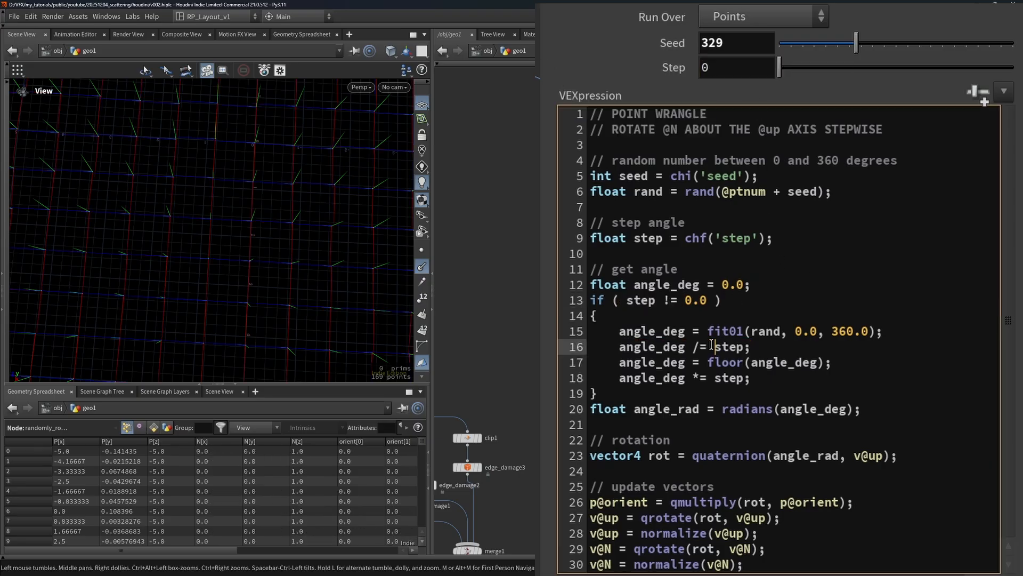
drag(657, 346, 759, 344)
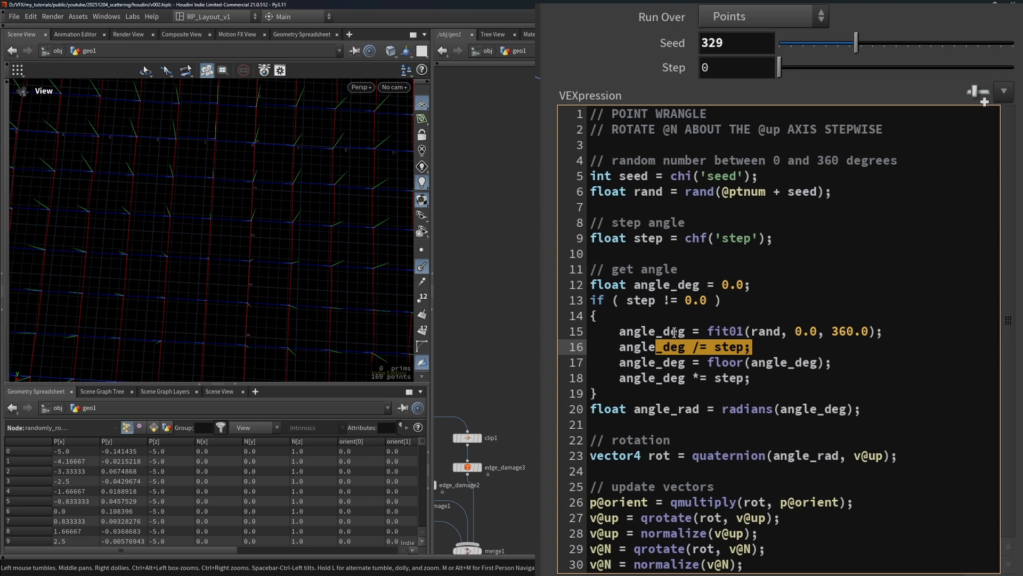
Examine the if ( step != 0.0 ) condition and the fit01, division and floor lines for angle_deg in the stepwise wrangle
click(619, 347)
mouse_move(618, 346)
mouse_down()
mouse_move(753, 346)
mouse_move(615, 350)
mouse_up()
click(770, 340)
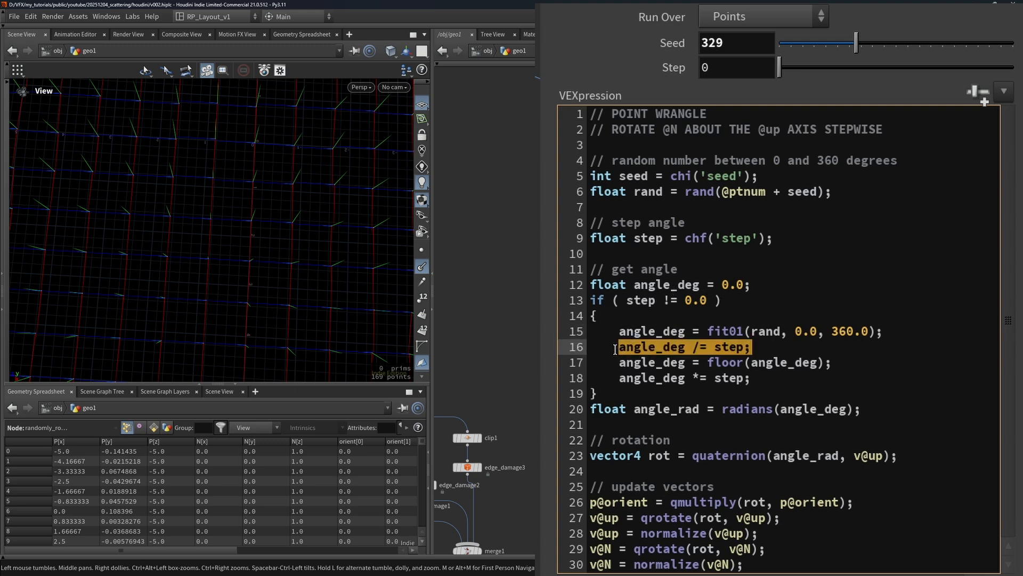
drag(741, 298, 714, 312)
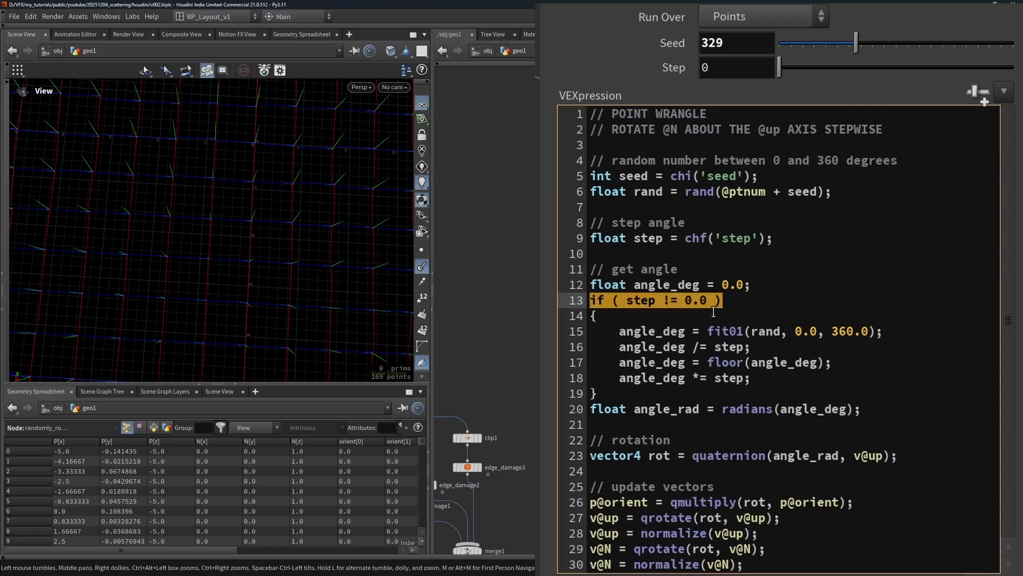
click(616, 337)
drag(615, 340, 858, 333)
click(798, 332)
click(812, 330)
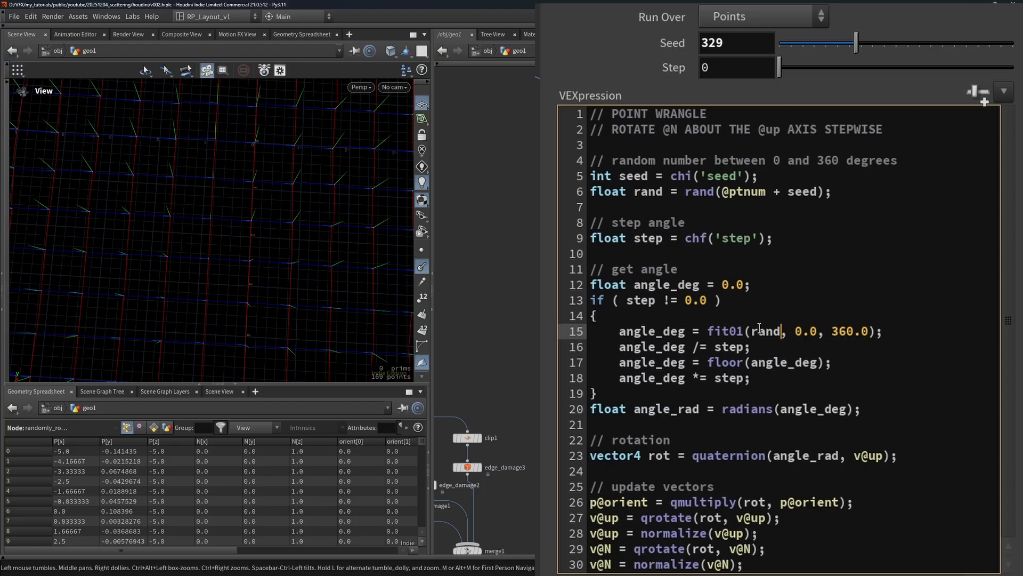
drag(730, 331, 839, 331)
key(Right)
drag(671, 347, 763, 369)
click(725, 368)
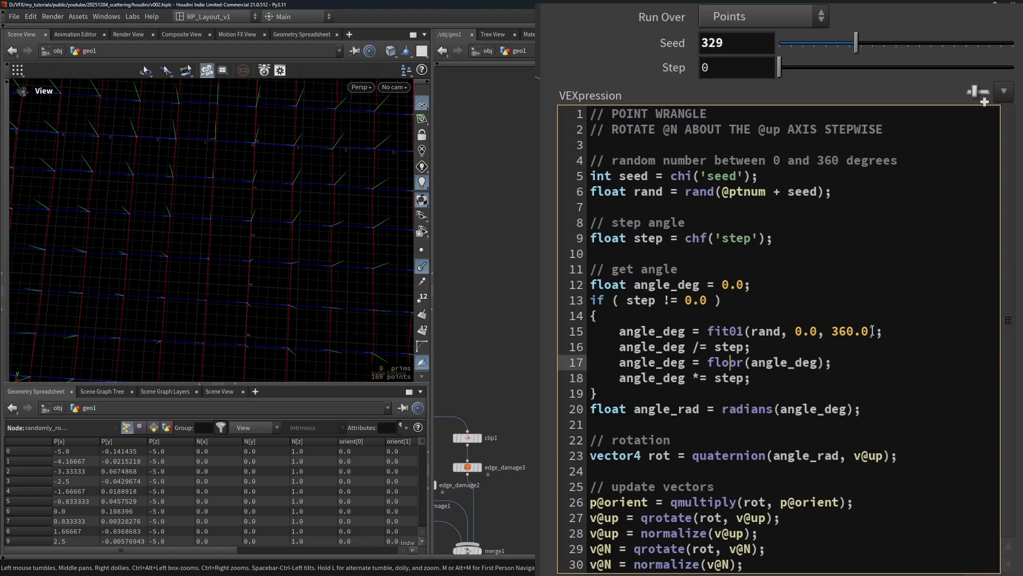
Set Step to 90 and trace the fit01 range of 0.0 to 360.0 and the angle_deg /= step line
text(90)
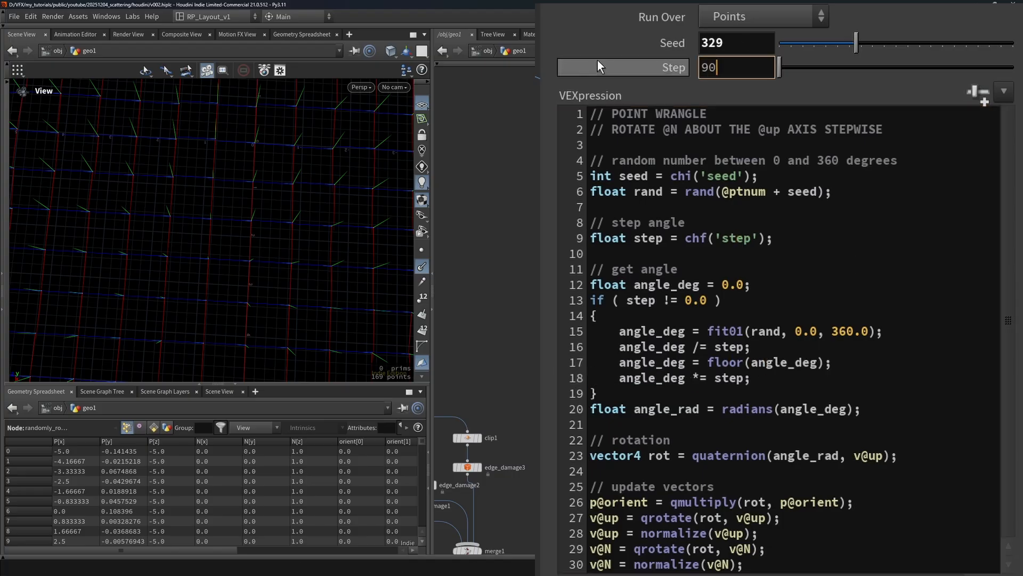
key(Return)
drag(612, 331, 848, 328)
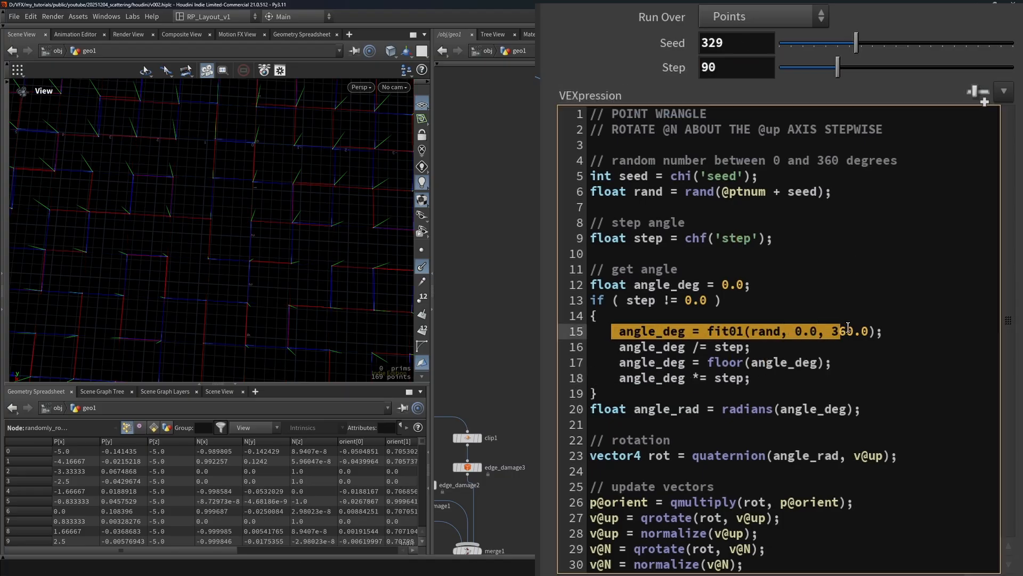
click(719, 335)
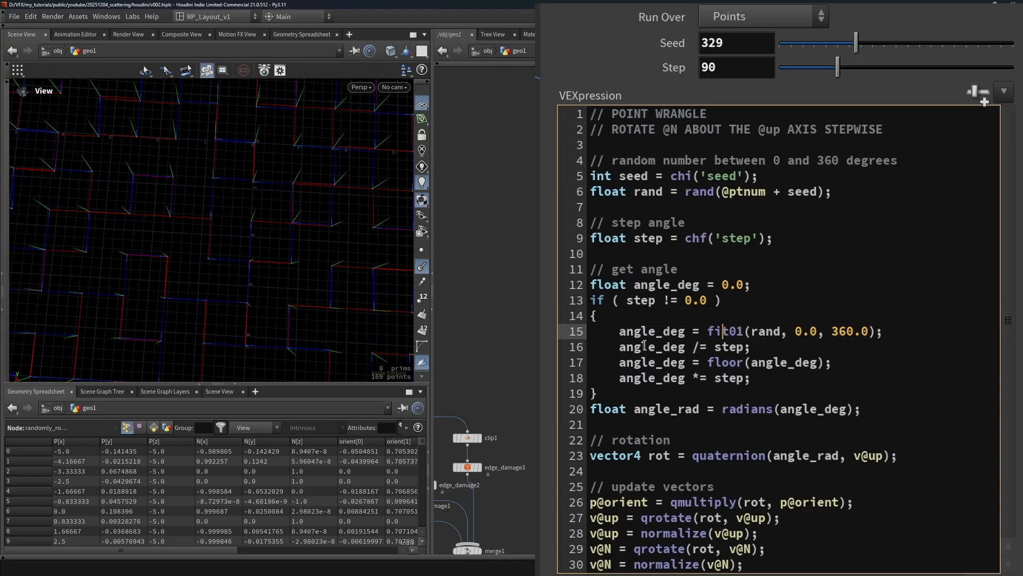
drag(645, 345, 723, 346)
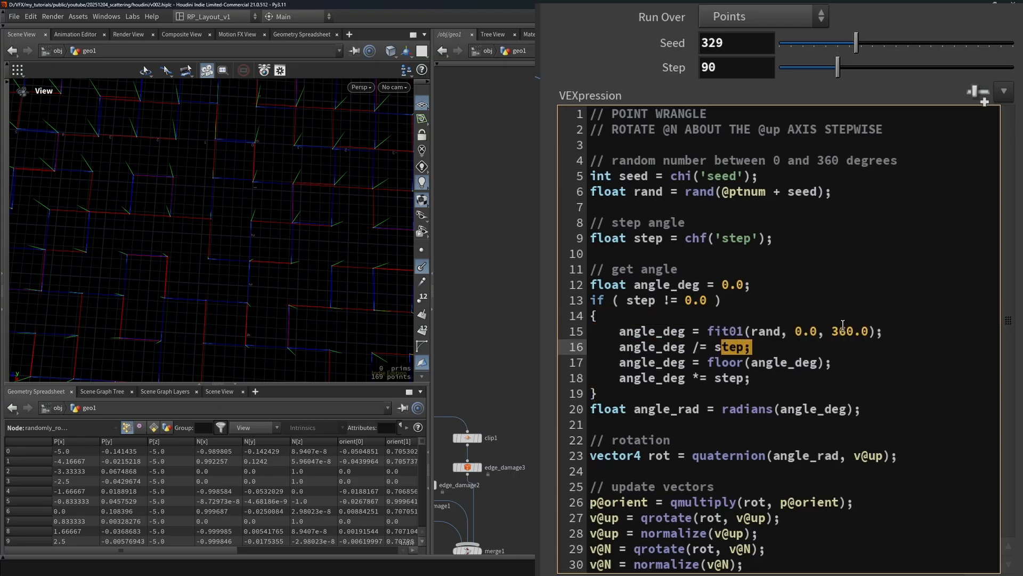
drag(634, 347, 863, 331)
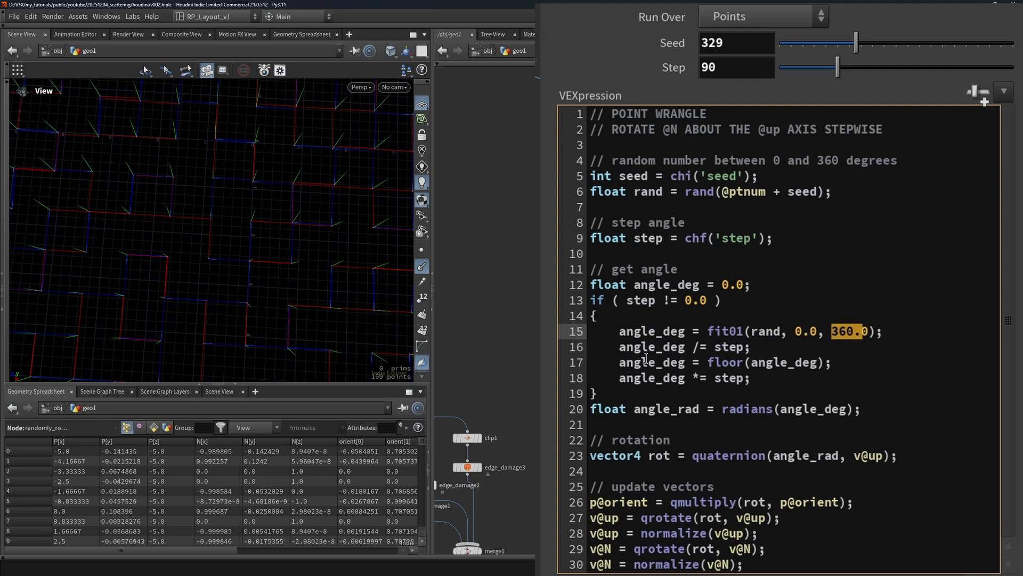
Examine how angle_deg is divided by step, rounded down with floor, and multiplied by step again
drag(627, 362, 744, 362)
click(743, 362)
drag(662, 363, 794, 359)
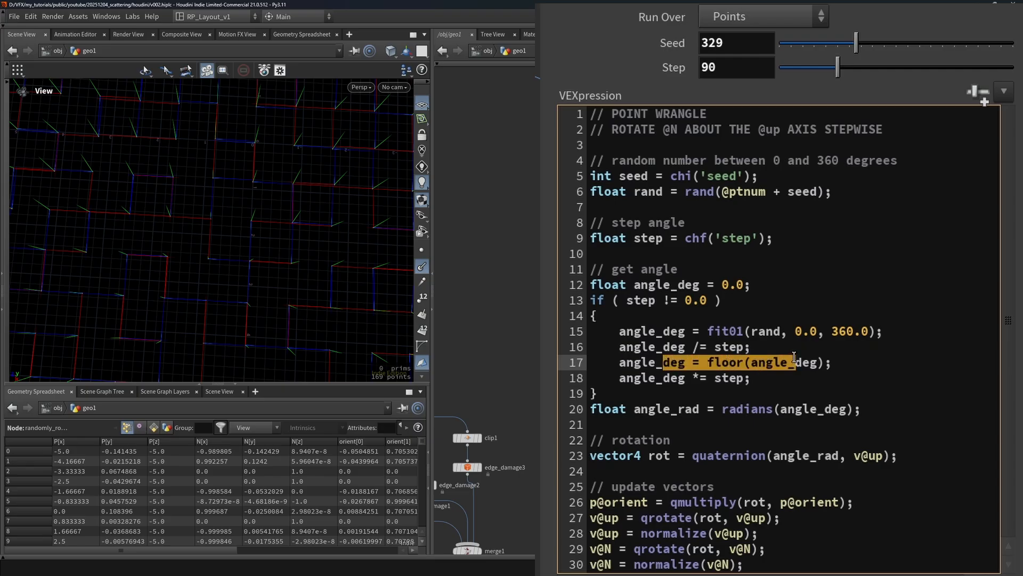
drag(627, 363, 757, 362)
double_click(643, 347)
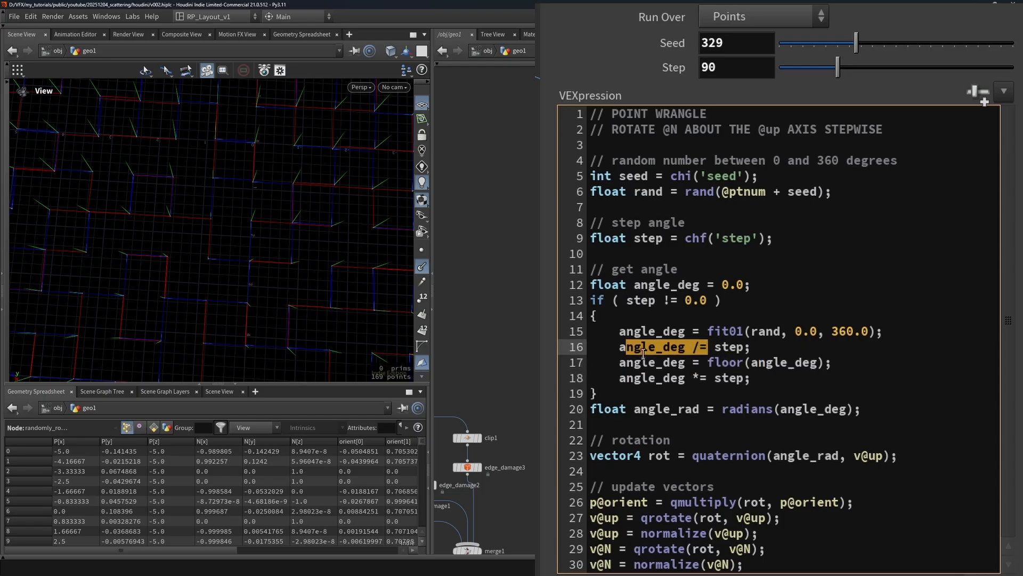
double_click(642, 362)
drag(752, 362, 711, 361)
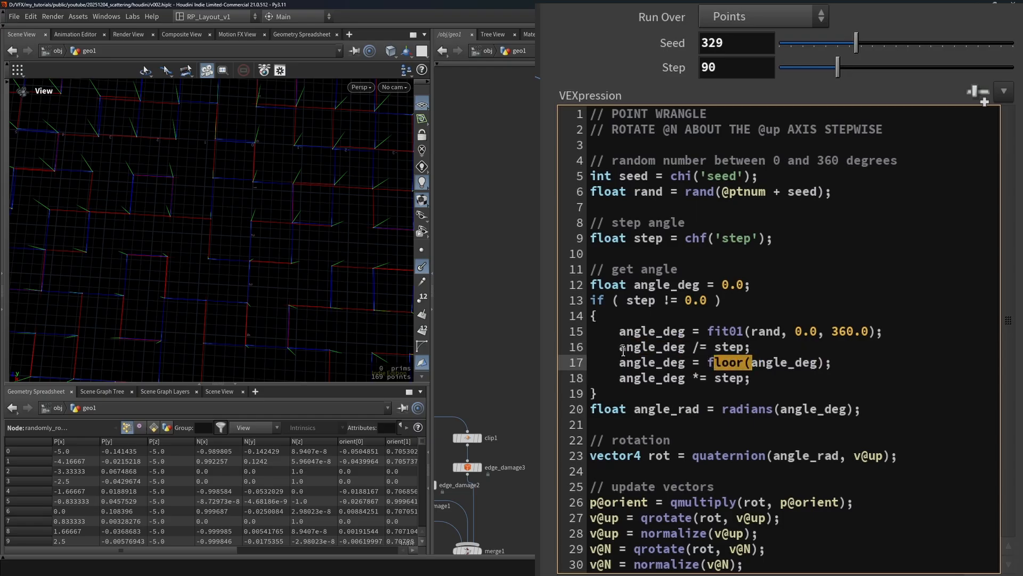
drag(635, 351, 759, 379)
click(766, 351)
click(647, 378)
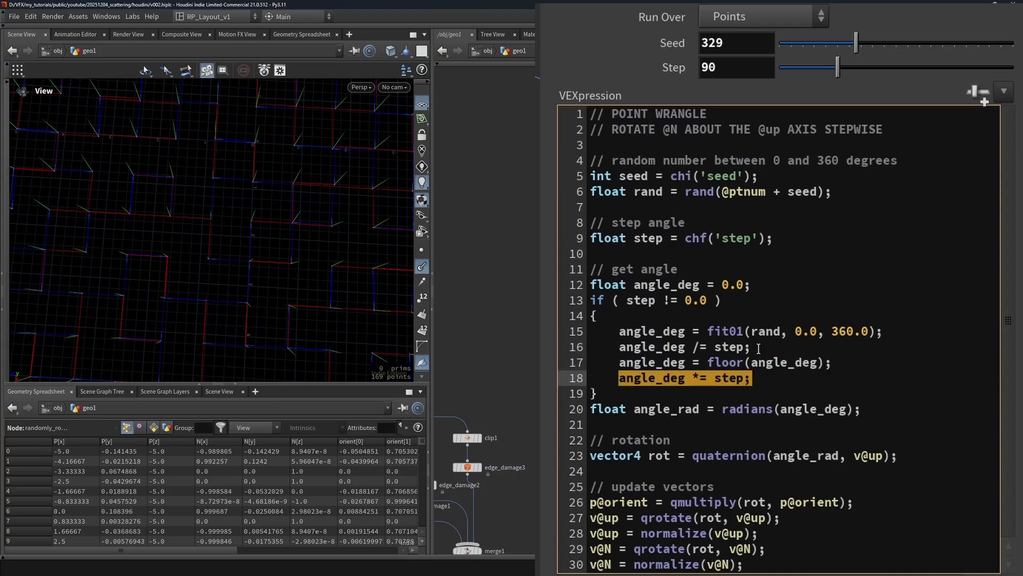
Review the if block, the radians conversion, the quaternion line and the update vectors section of the stepwise wrangle
click(701, 302)
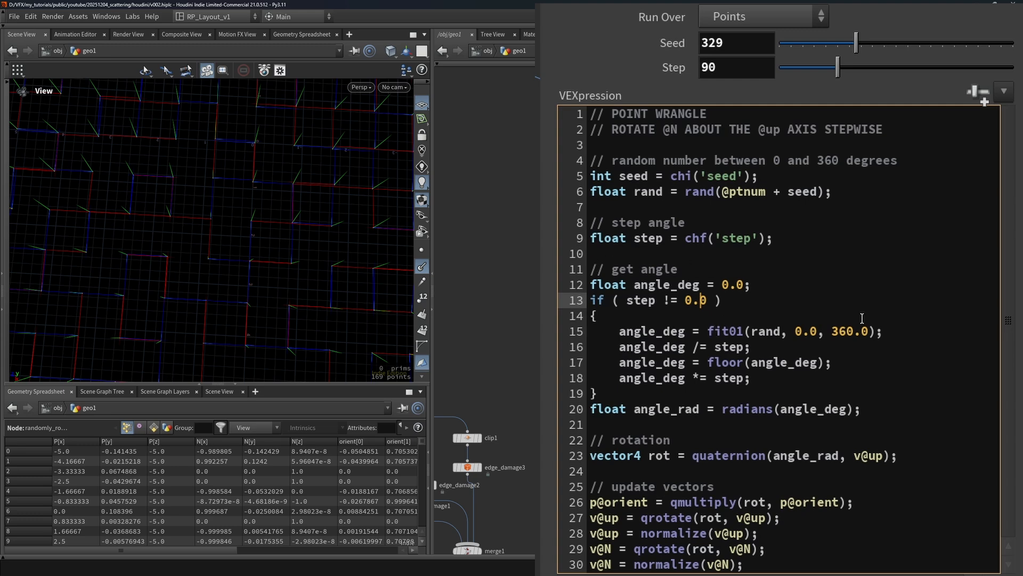
drag(762, 387, 553, 321)
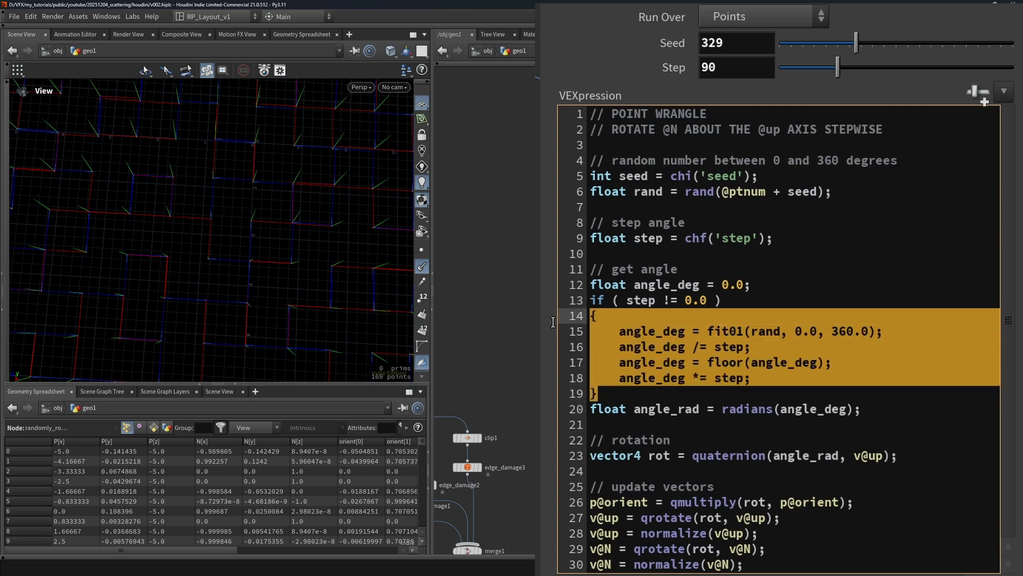
triple_click(746, 409)
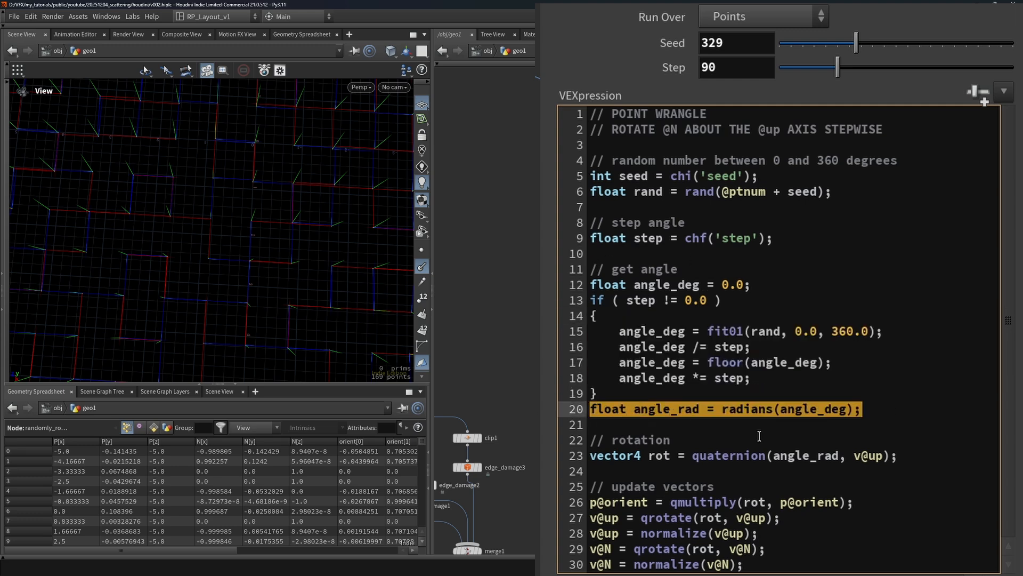
drag(589, 455, 900, 460)
drag(759, 534, 587, 485)
click(752, 548)
Delete the two normalize lines for v@up and v@N from the stepwise wrangle's update vectors section
drag(759, 533, 590, 534)
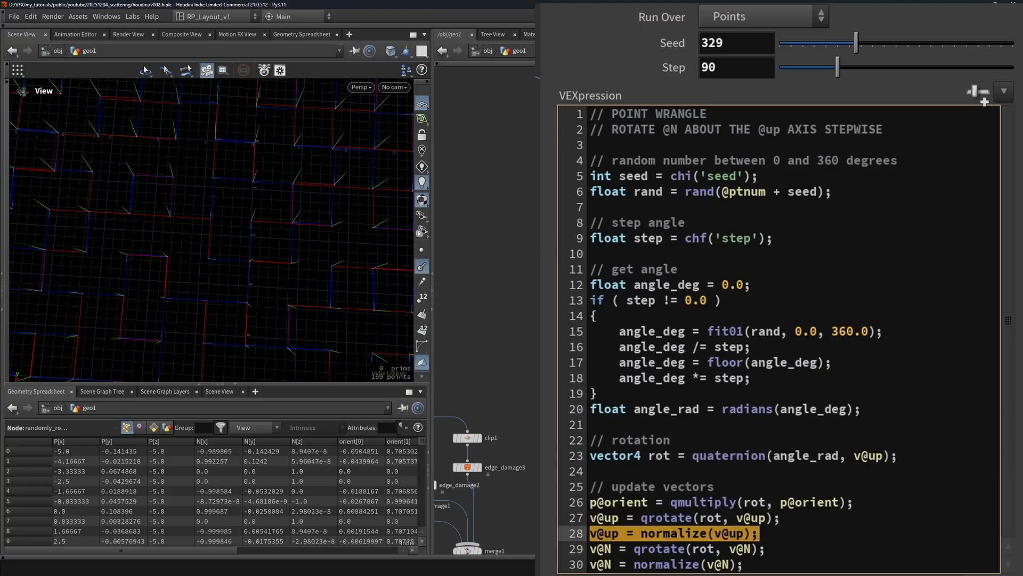
key(BackSpace)
key(BackSpace)
drag(741, 550, 589, 548)
key(BackSpace)
key(BackSpace)
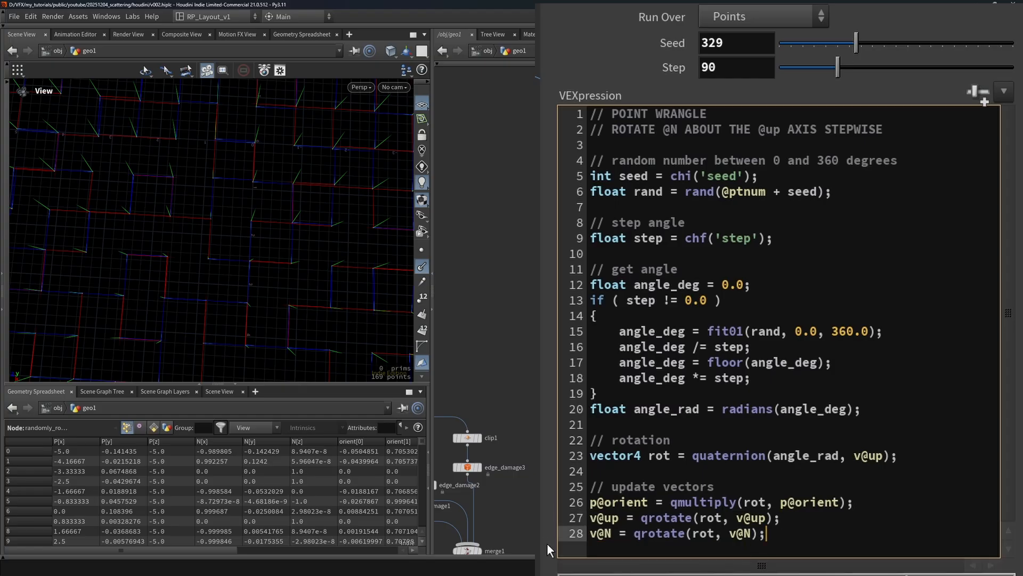
Display the copytopoints1 node to view the tiles scattered with the stepwise rotation
middle_drag(712, 425, 733, 307)
scroll(734, 308, down, 3)
middle_drag(710, 400, 712, 289)
click(616, 454)
mouse_move(243, 175)
mouse_down()
mouse_move(246, 131)
mouse_move(223, 172)
mouse_move(406, 202)
mouse_up()
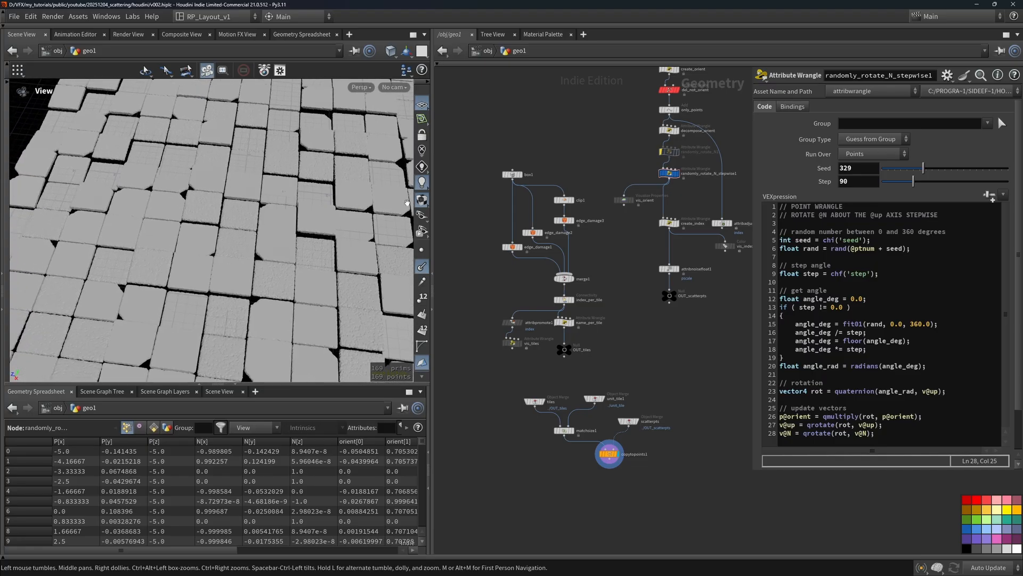
Compare the tile layout with the randomly_rotate_N_stepwise1 wrangle bypassed and active
click(662, 173)
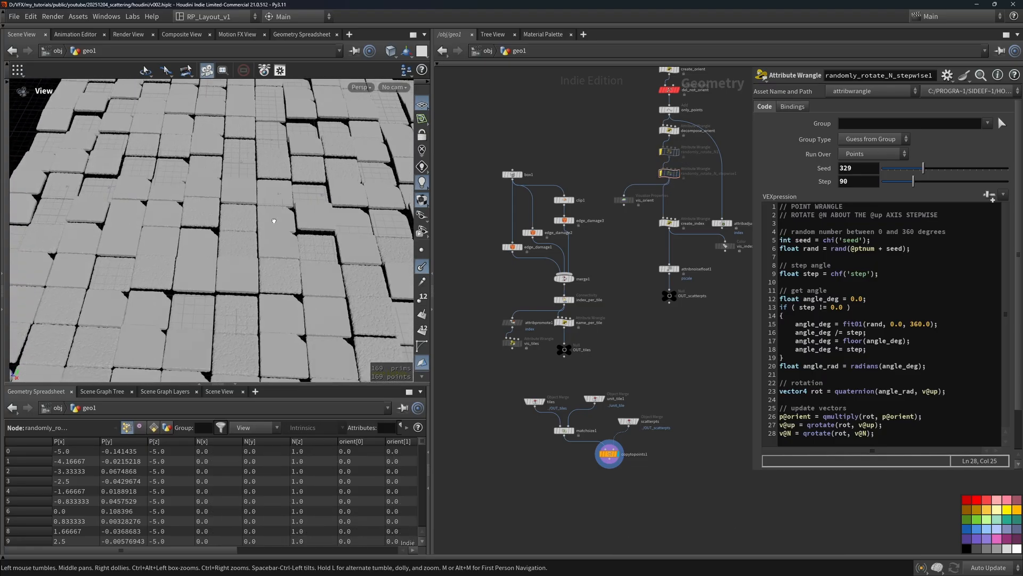
drag(156, 273, 143, 292)
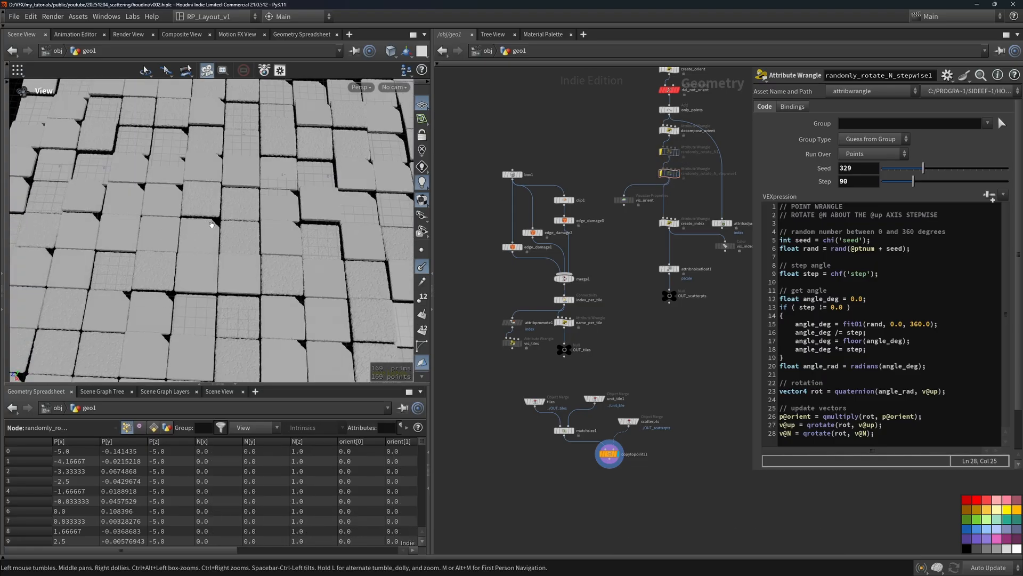
mouse_move(211, 224)
mouse_down()
mouse_move(259, 168)
mouse_move(214, 213)
mouse_move(213, 225)
mouse_move(224, 221)
mouse_move(218, 231)
mouse_up()
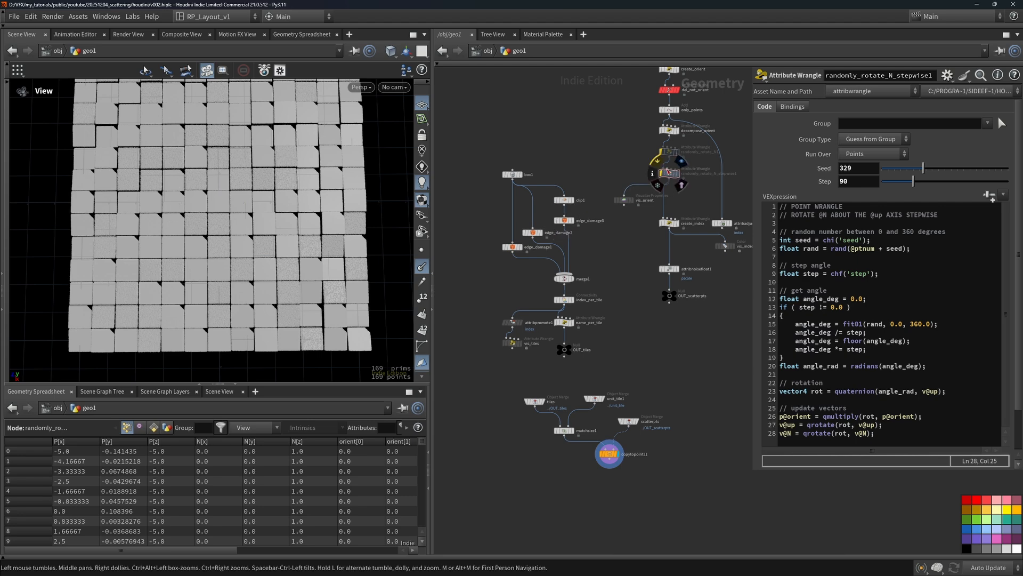
click(660, 167)
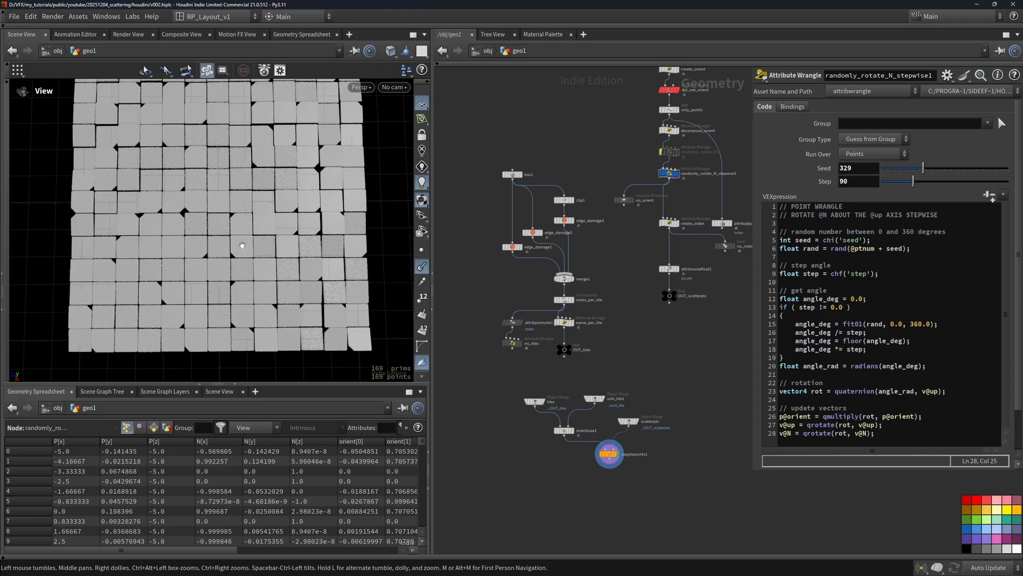
drag(242, 245, 256, 222)
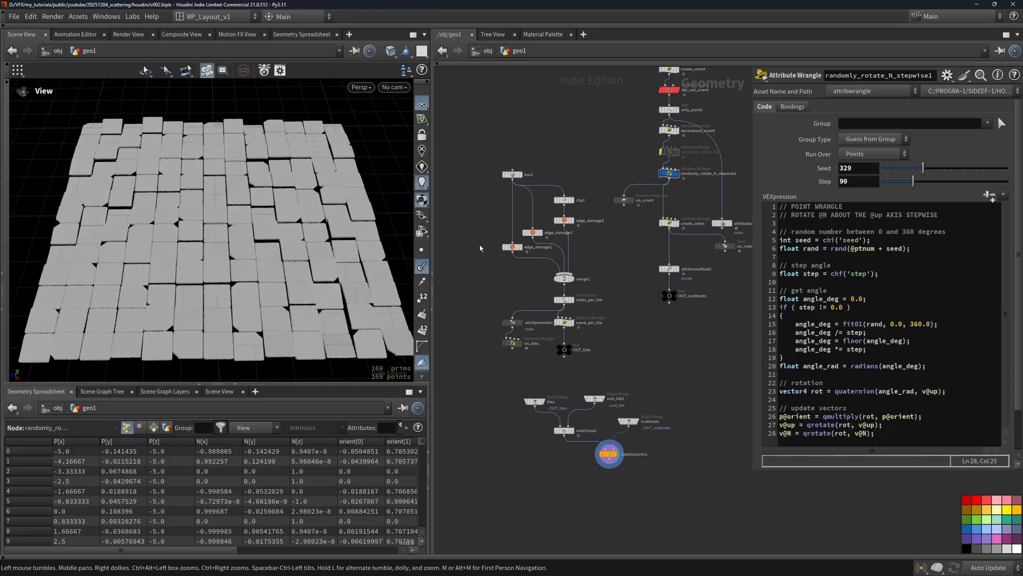
drag(291, 223, 286, 246)
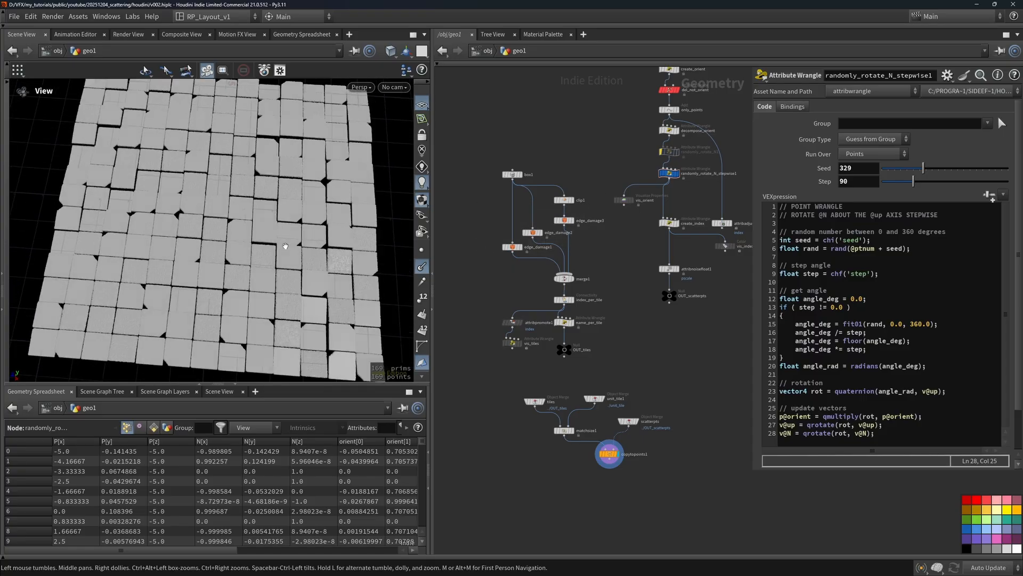
drag(191, 216, 212, 209)
right_drag(203, 237, 240, 224)
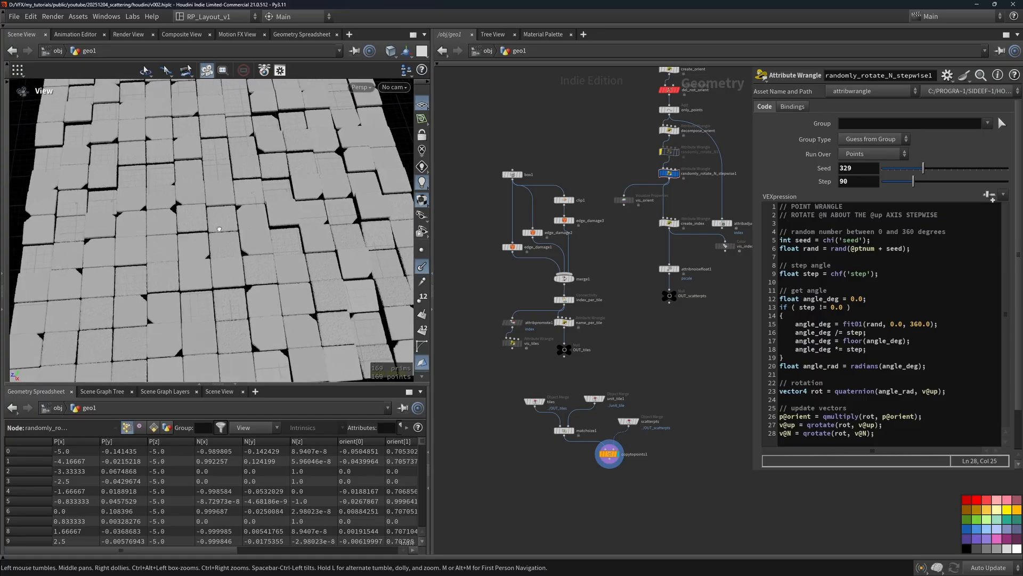
mouse_move(240, 224)
mouse_down()
mouse_move(226, 205)
mouse_move(249, 217)
mouse_move(237, 235)
mouse_up()
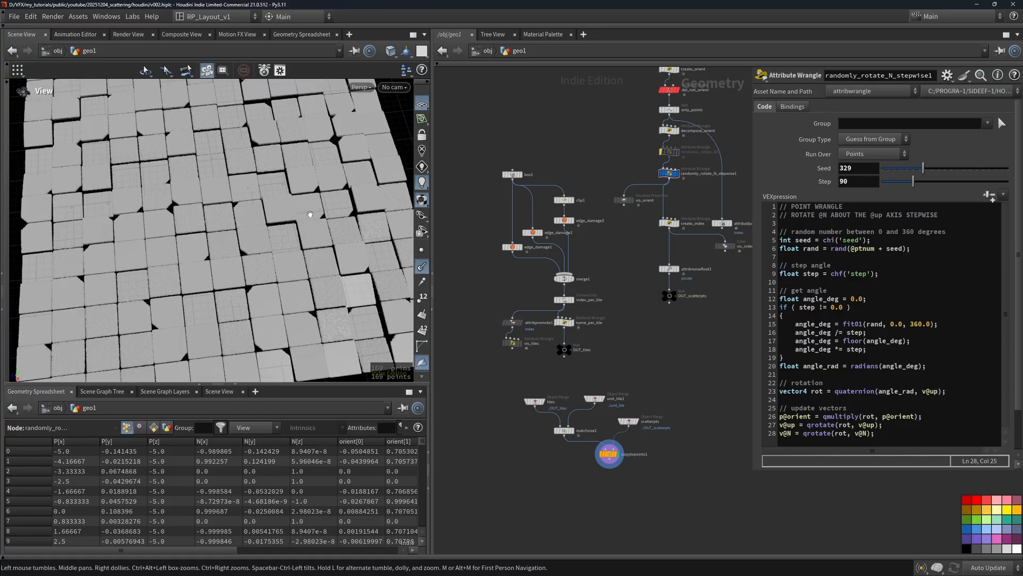
Re-enable the randomly_rotate_N1 wrangle and check the tiles with both random rotations applied
mouse_move(682, 143)
scroll(690, 155, up, 6)
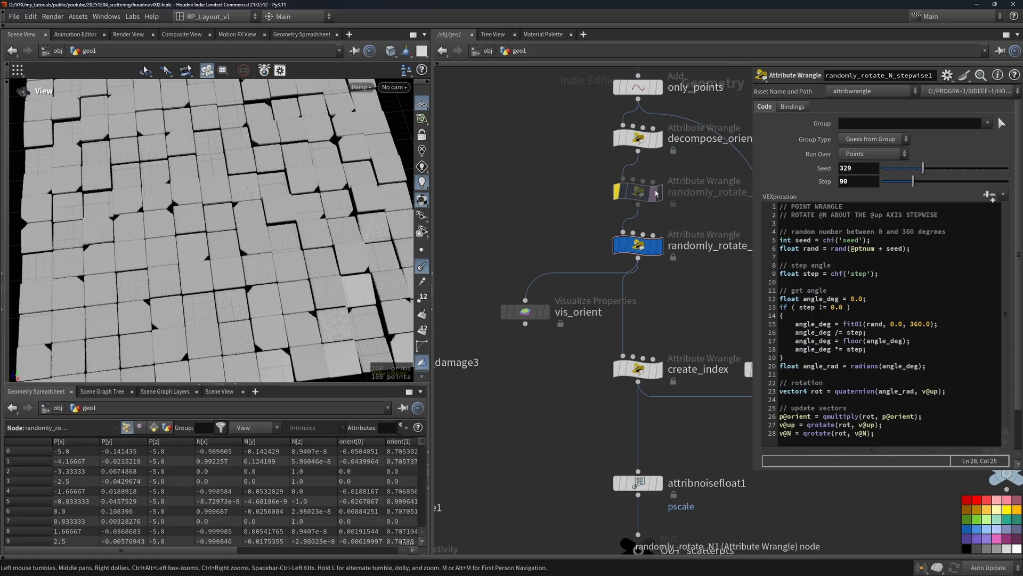
click(530, 185)
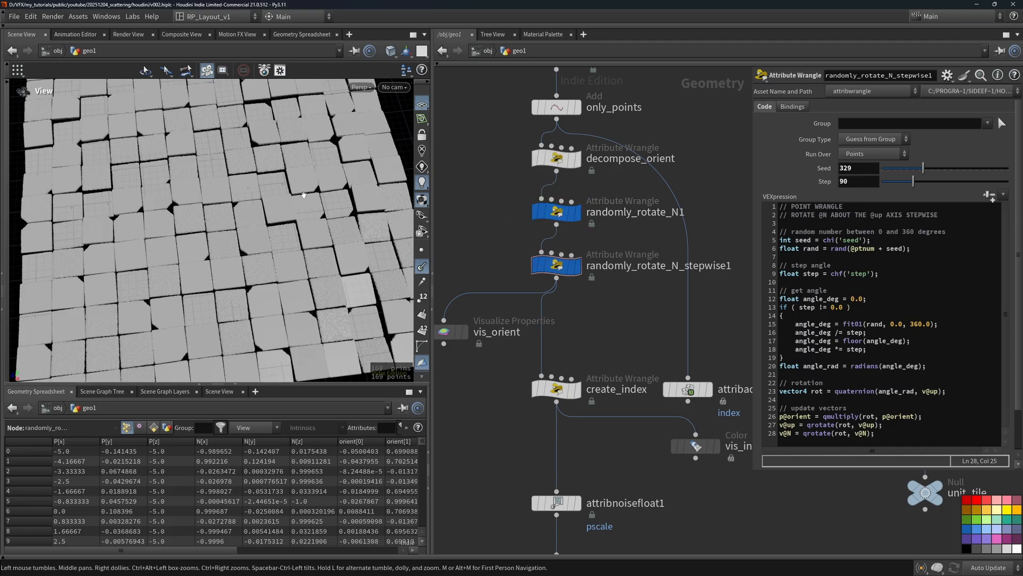
drag(249, 215, 154, 203)
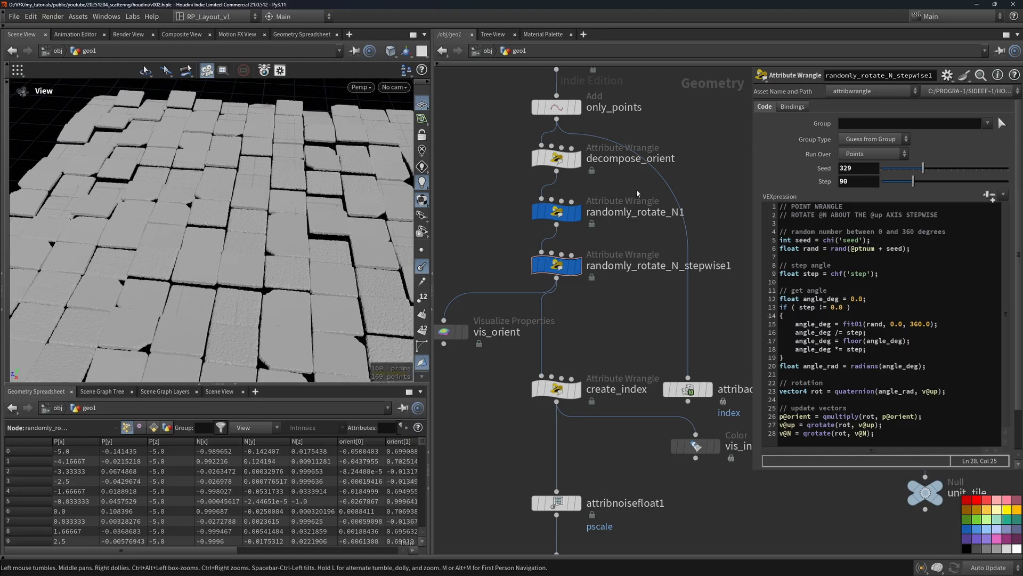
Set the Angle Degrees of the randomly_rotate_N1 wrangle to 4
middle_drag(638, 193, 628, 247)
click(554, 265)
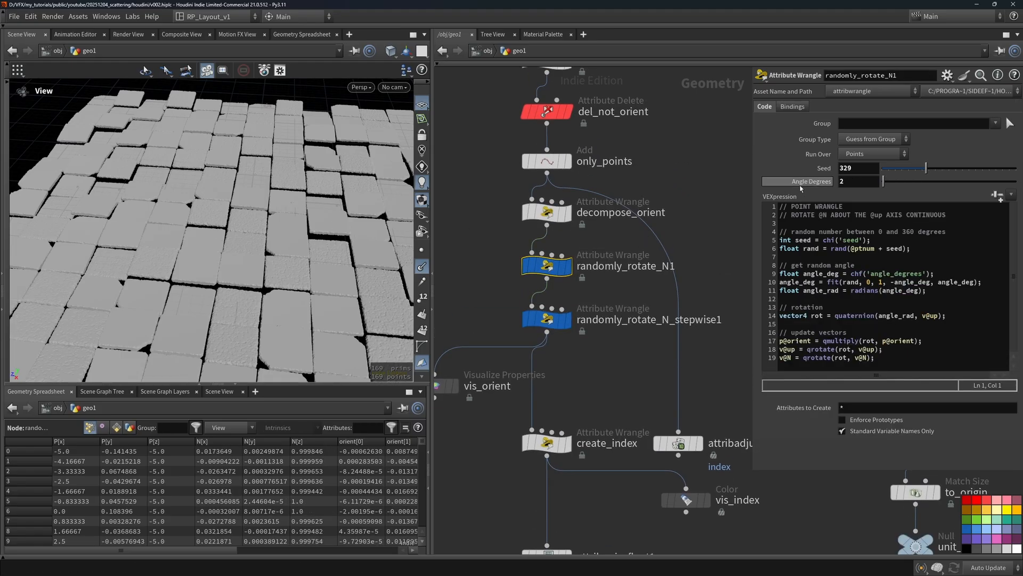
drag(800, 189, 811, 189)
Set the Amplitude of the deformation Attribute Noise node to 0.1 and inspect the tiles from a lower angle
middle_drag(607, 177, 635, 256)
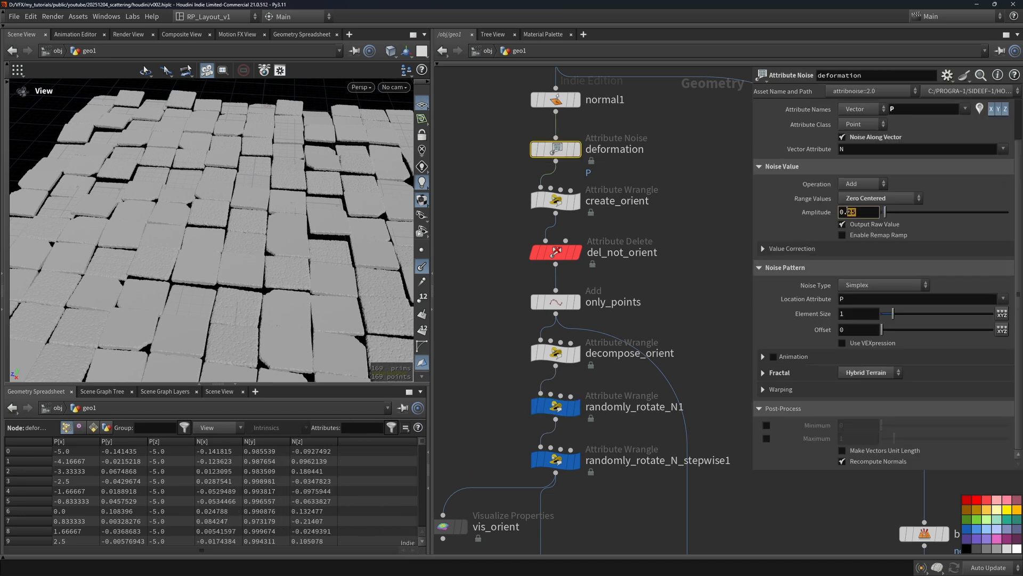
key(Return)
drag(247, 252, 315, 213)
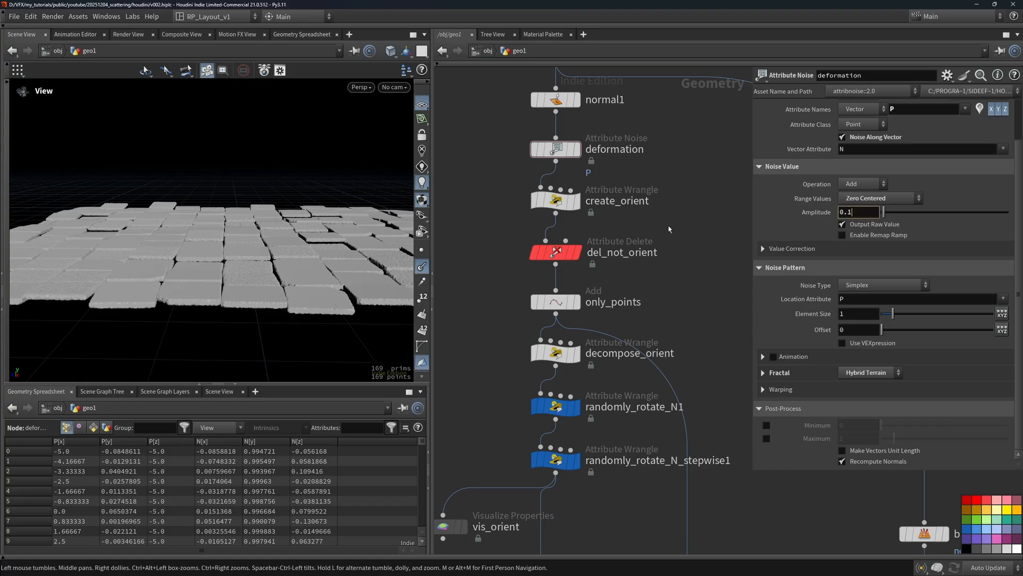
key(Return)
drag(400, 213, 243, 210)
Examine the two random-rotation wrangles and the rotation-axis comment in the code of randomly_rotate_N1
middle_drag(638, 408, 637, 292)
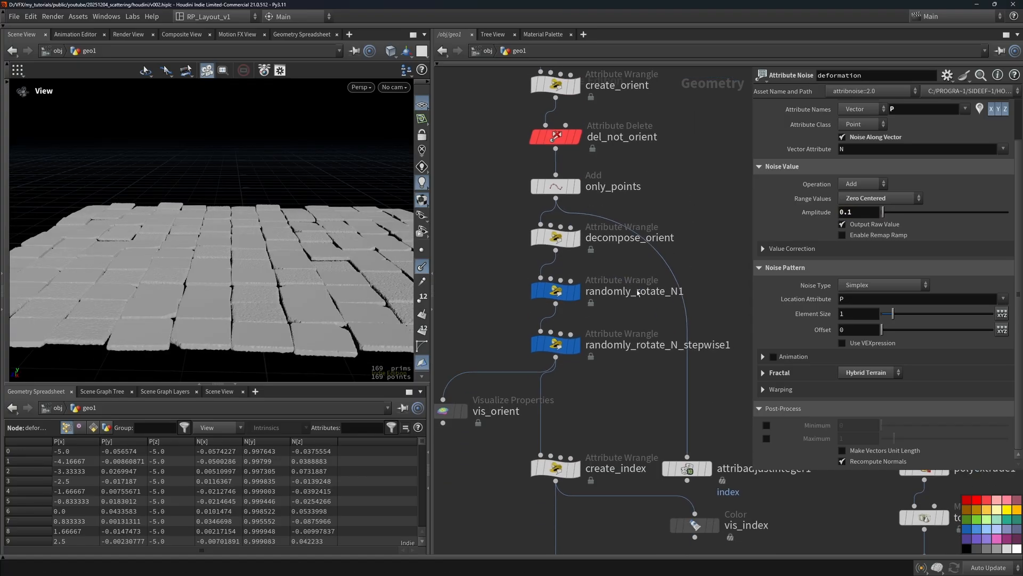
drag(615, 374, 537, 275)
scroll(611, 275, up, 2)
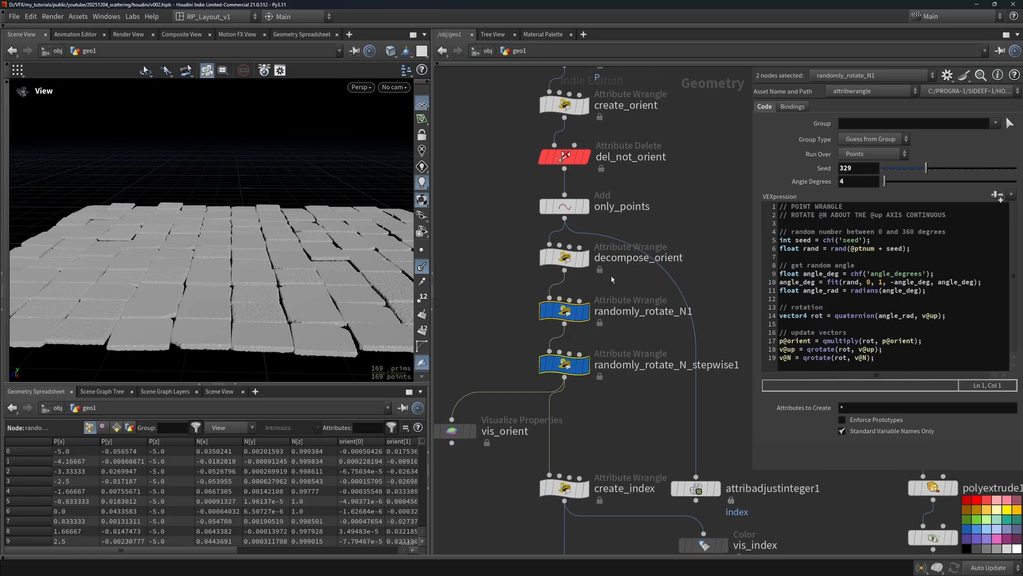
scroll(611, 275, up, 3)
click(671, 338)
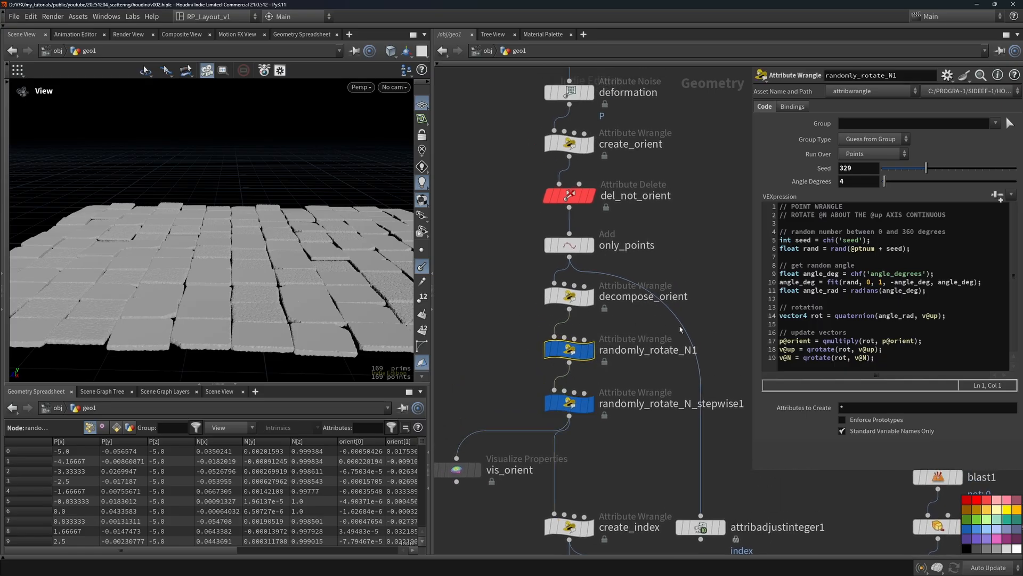
click(888, 214)
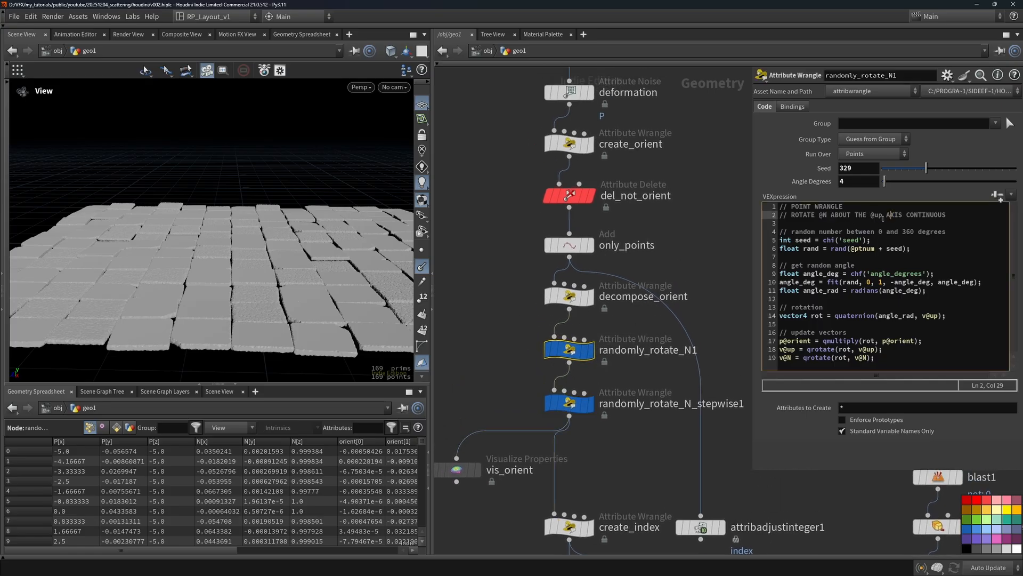
drag(879, 215, 805, 215)
scroll(650, 511, down, 3)
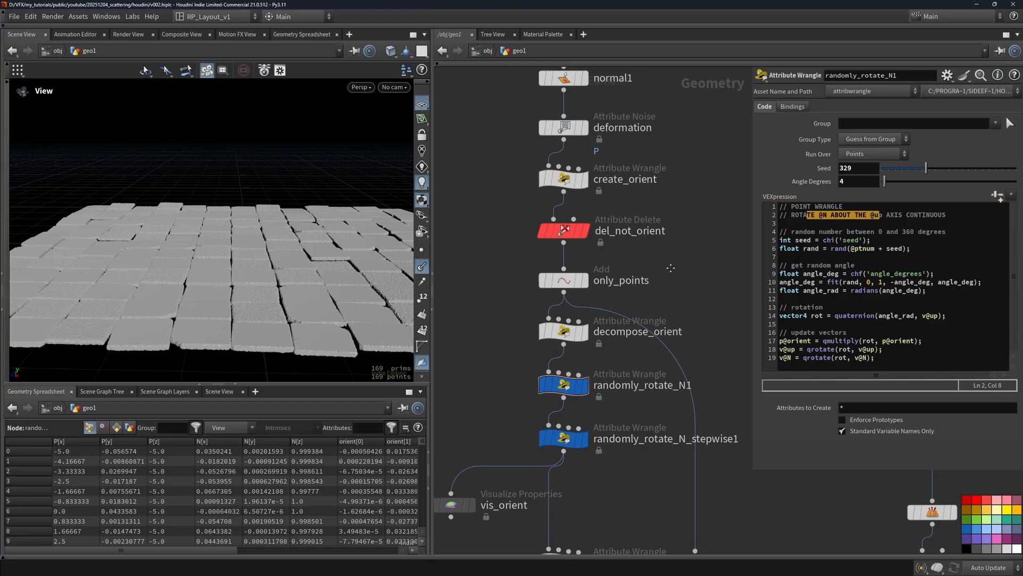
Shift the nodes from only_points through the rotation wrangles downward to leave a gap below del_not_orient
drag(645, 454, 585, 94)
middle_drag(659, 276, 685, 213)
drag(651, 352, 623, 237)
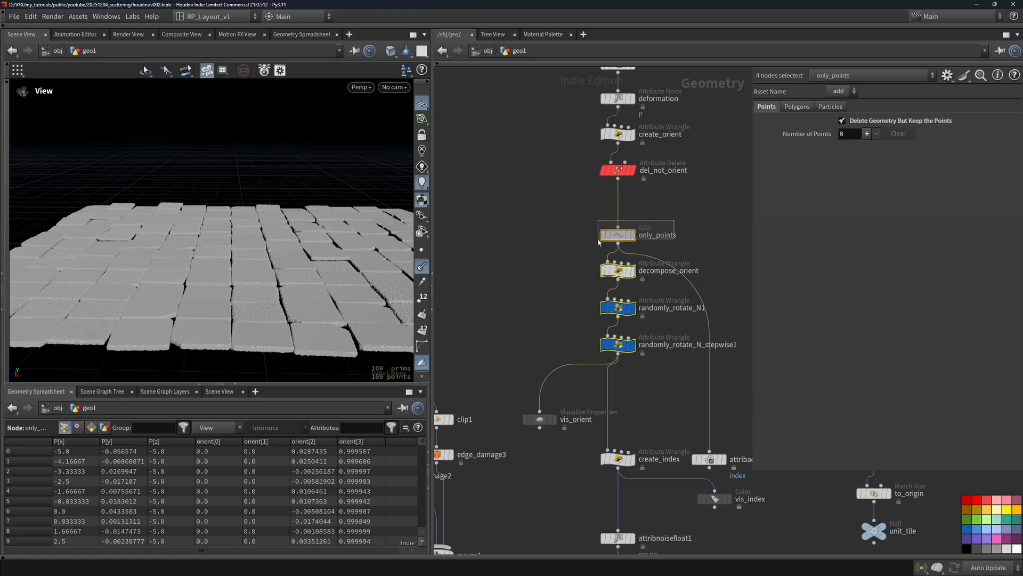
click(621, 236)
Move the whole scatter-point network away from the tile network and shift the five copy-to-points nodes further down
middle_drag(549, 290, 554, 308)
scroll(553, 308, down, 3)
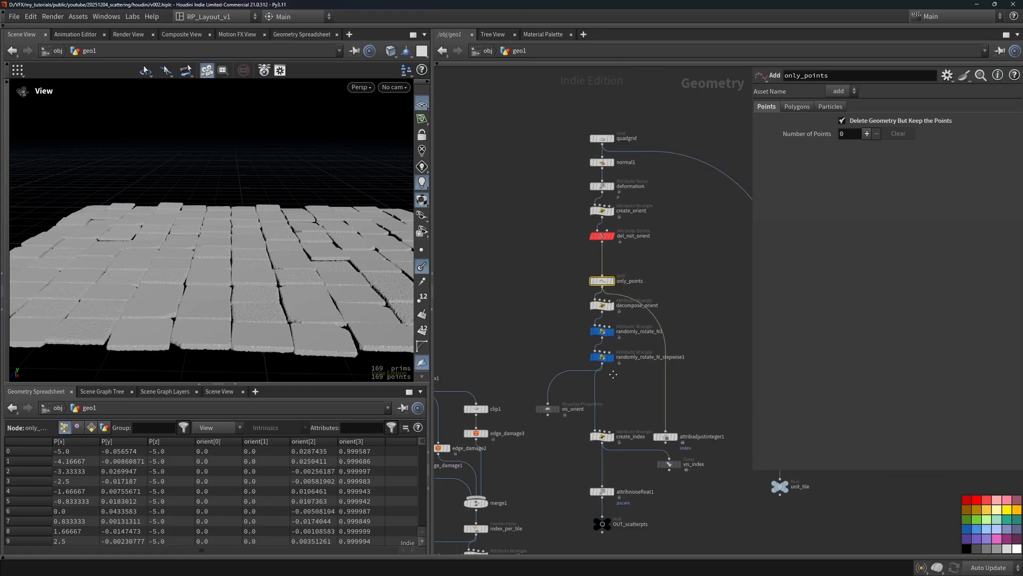
scroll(550, 277, down, 3)
drag(525, 217, 654, 437)
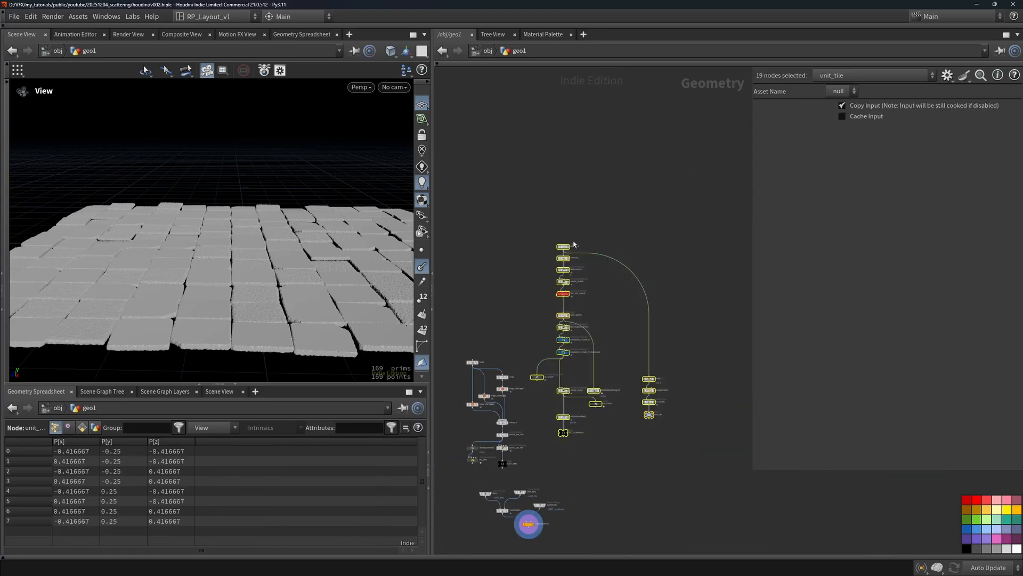
drag(574, 244, 661, 351)
middle_drag(556, 437, 578, 249)
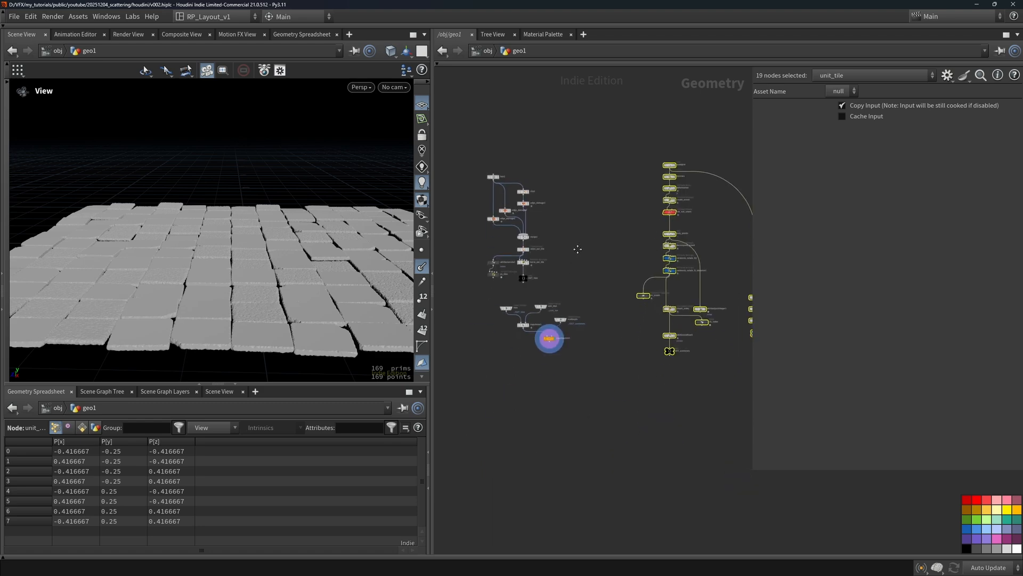
drag(493, 296, 592, 373)
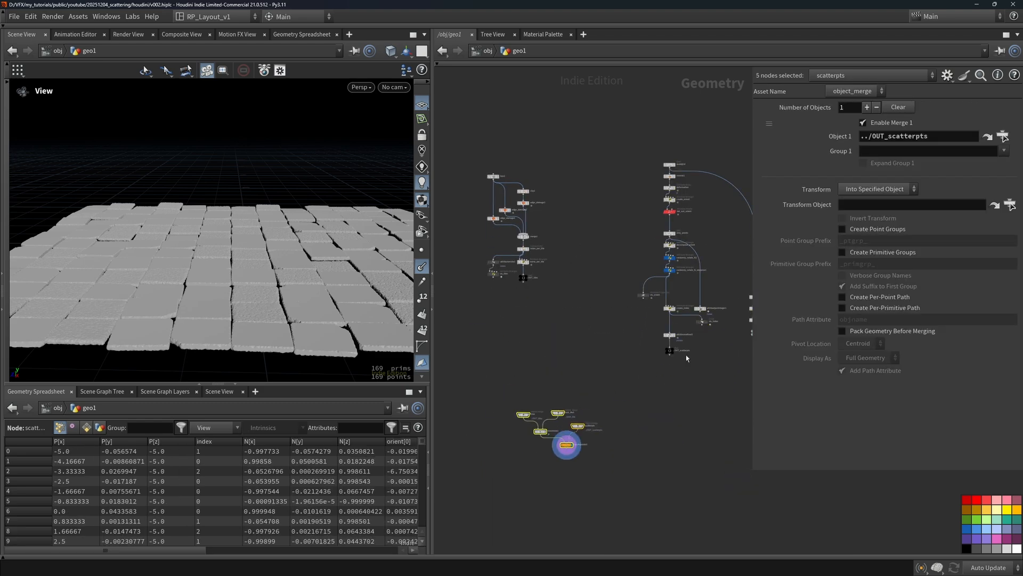
Move vis_orient, create_index and the other nodes down to OUT_scatterpts lower to make room below randomly_rotate_N_stepwise1
scroll(702, 305, up, 6)
scroll(692, 355, down, 5)
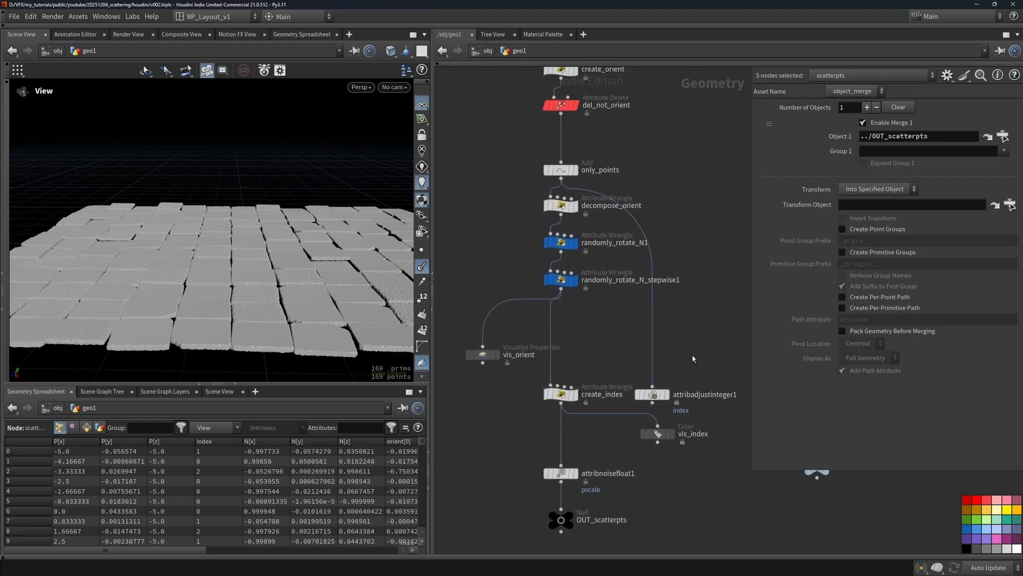
drag(513, 337, 693, 528)
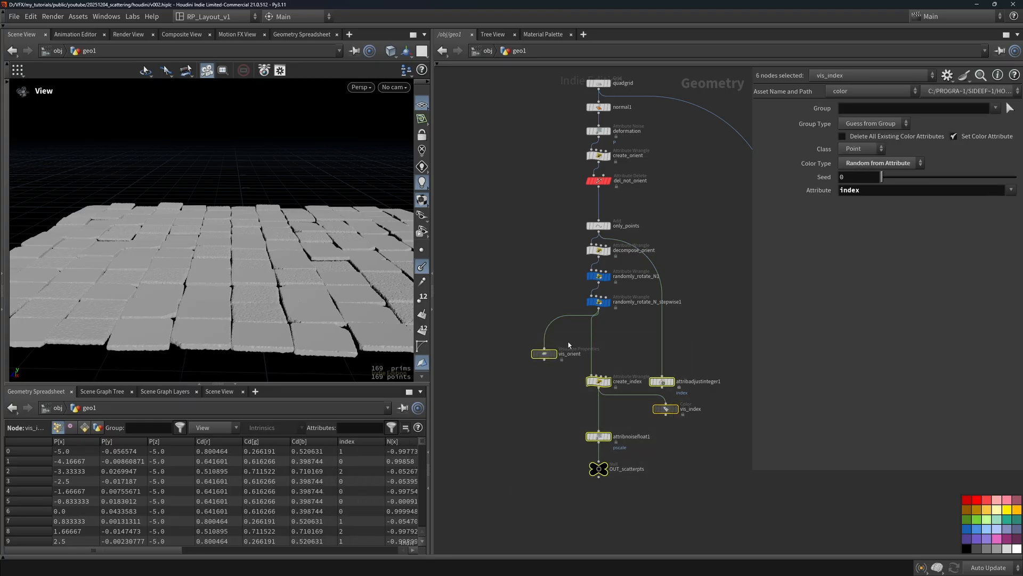
drag(604, 384, 604, 467)
Delete the attribadjustinteger1 node beside create_index
click(644, 430)
middle_drag(644, 430, 636, 366)
scroll(682, 389, up, 4)
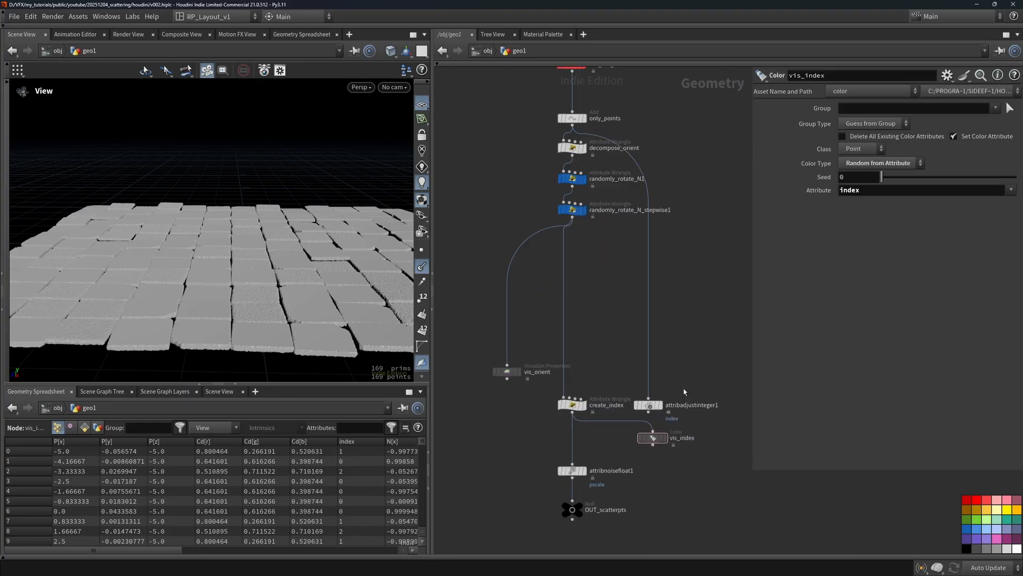
drag(673, 395, 642, 420)
key(Delete)
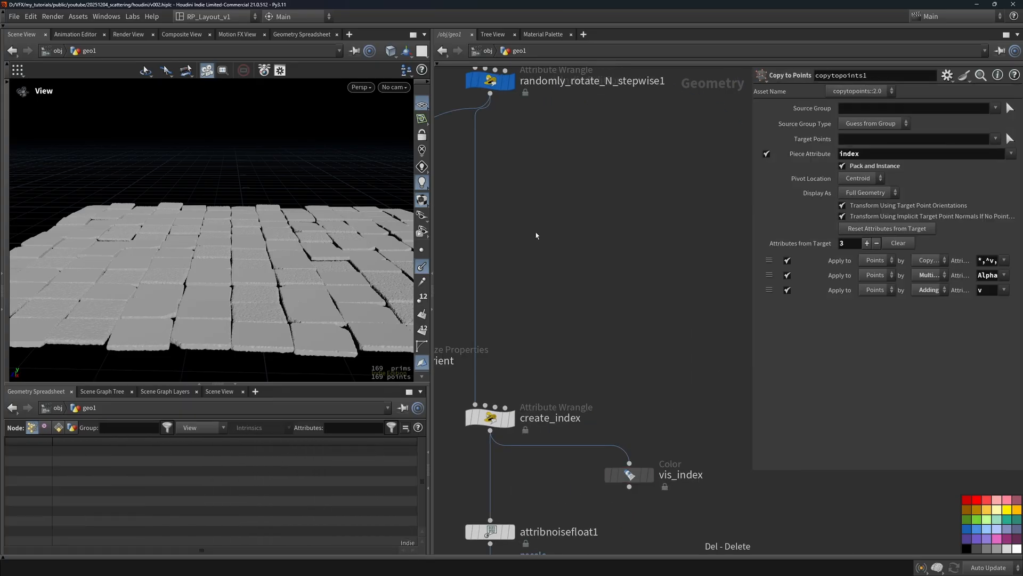
Duplicate the randomly_rotate_N1 wrangle and connect the copy to the output of randomly_rotate_N_stepwise1
middle_drag(540, 182, 631, 262)
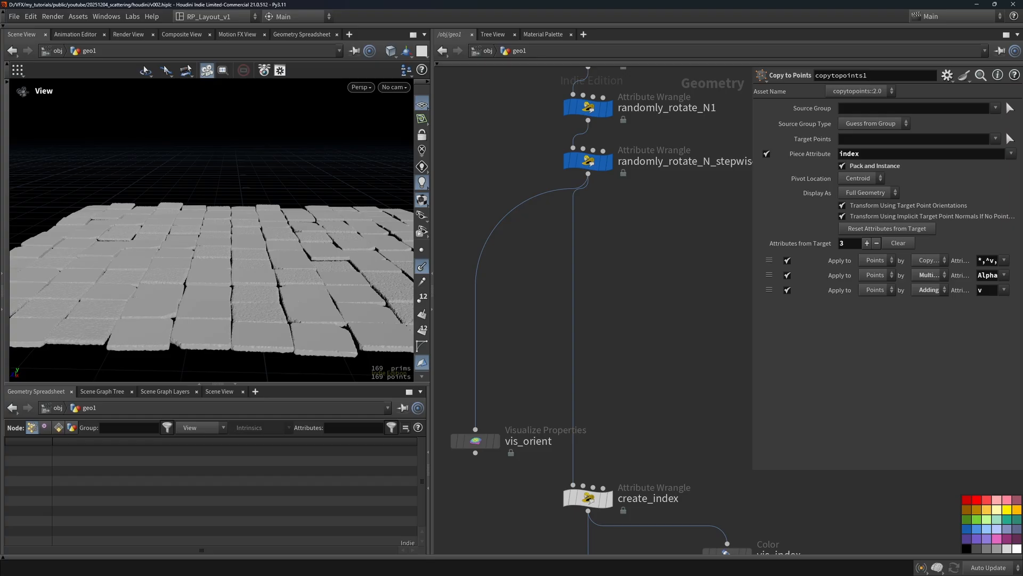
click(638, 174)
middle_drag(637, 174, 642, 275)
drag(606, 219, 606, 219)
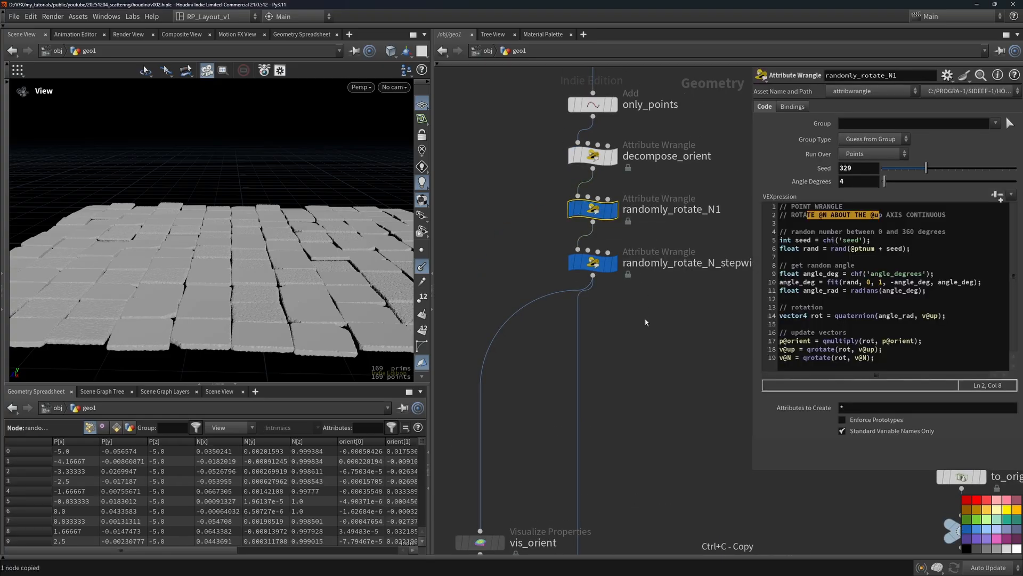
key(ctrl+c)
key(ctrl+v)
click(615, 334)
drag(614, 335, 599, 314)
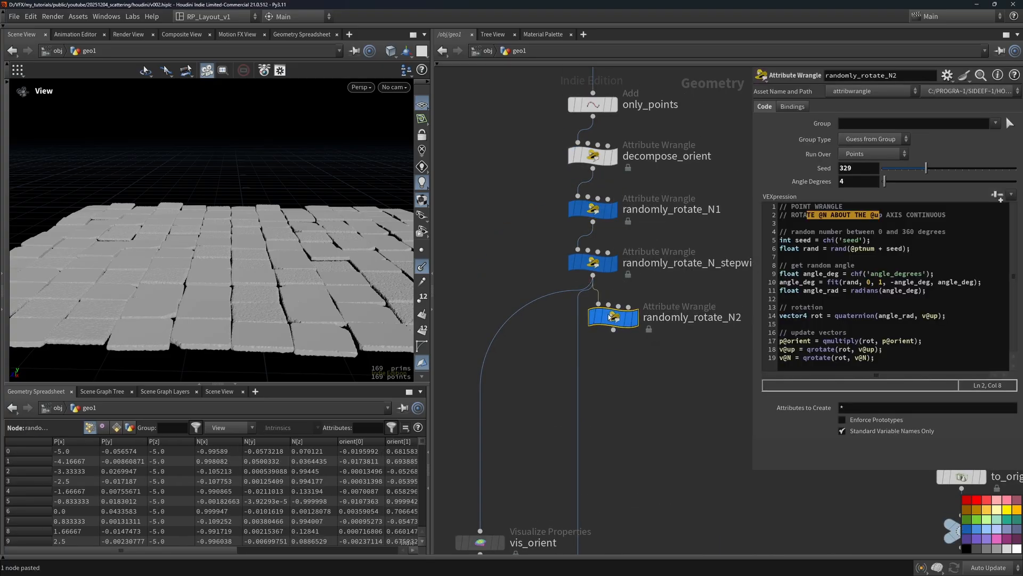
Connect the output of the duplicated wrangle to the first input of create_index
middle_drag(618, 358, 619, 283)
scroll(618, 283, down, 2)
scroll(616, 266, up, 1)
drag(614, 264, 585, 478)
Colour the duplicated wrangle node green and rename it randomly_rotate_up1
drag(634, 246, 620, 244)
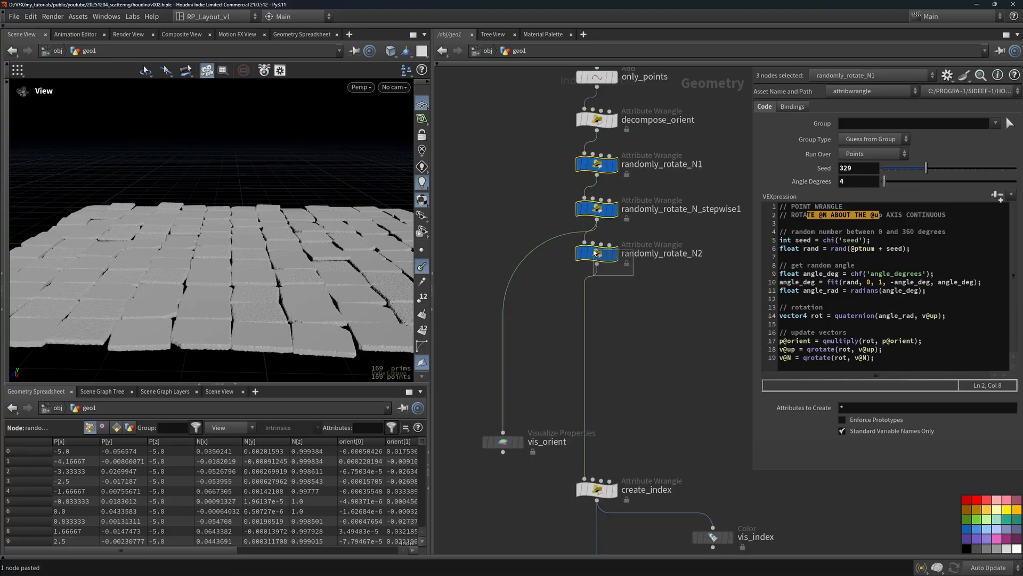
click(977, 519)
key(f)
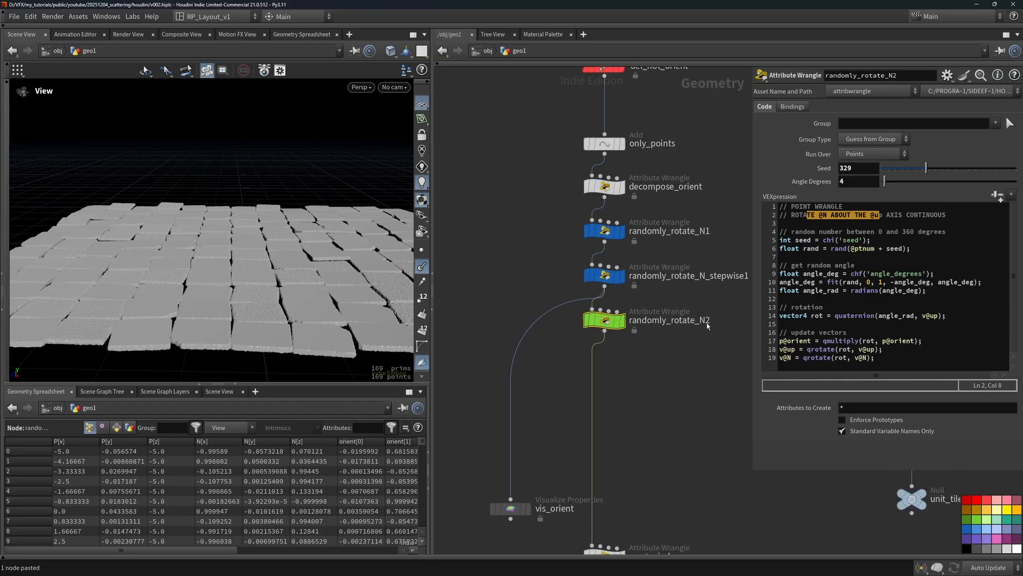
double_click(671, 320)
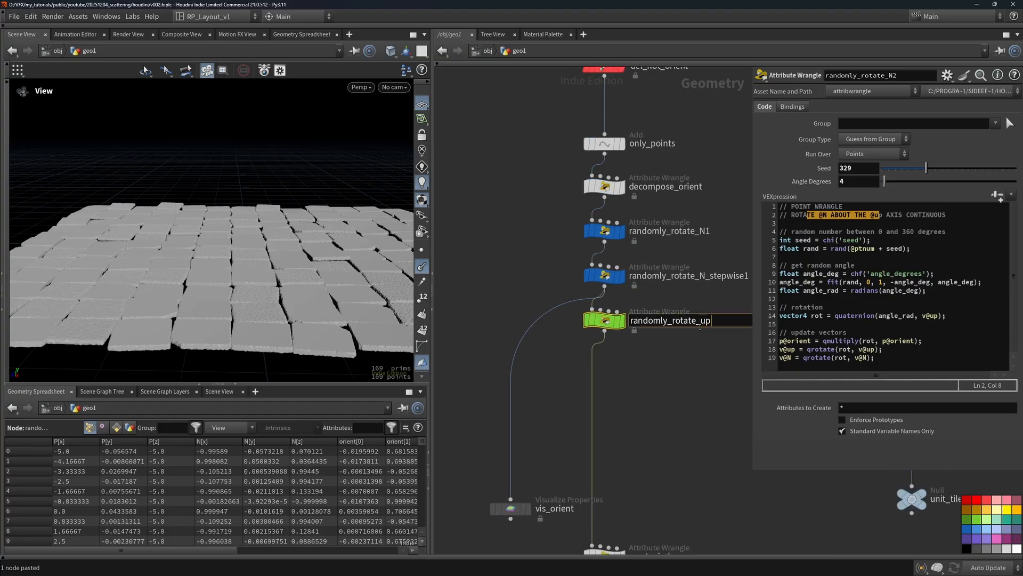
text(up)
key(Return)
Feed vis_orient from the output of randomly_rotate_up1 and display vis_orient in the viewport
drag(604, 331, 516, 511)
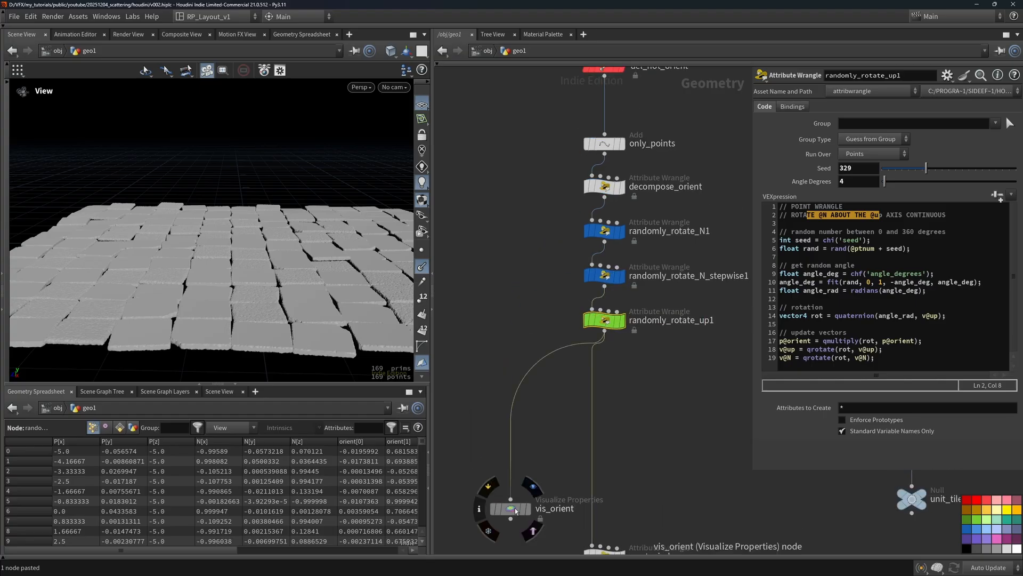
click(528, 507)
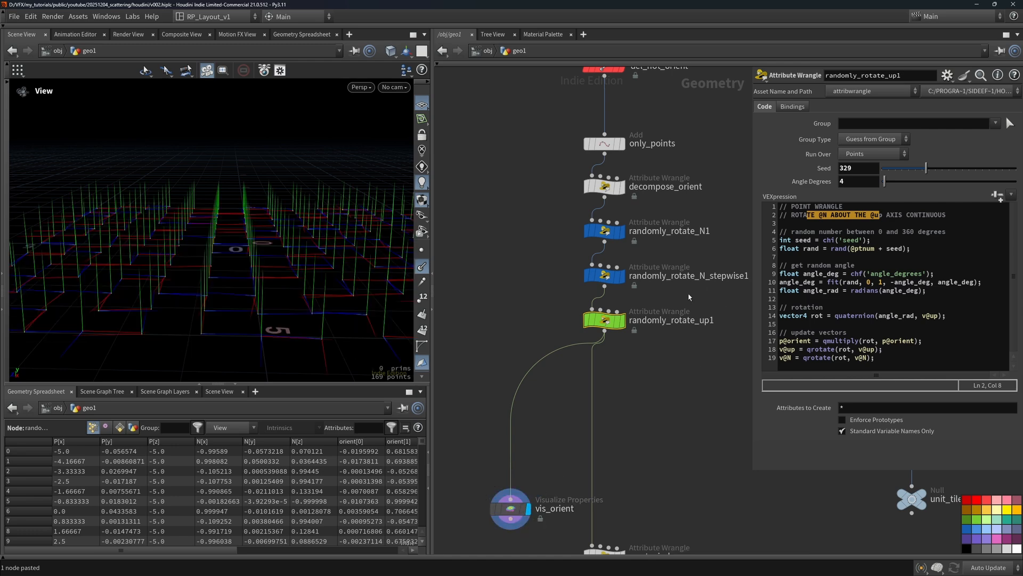
Bypass the deformation, randomly_rotate_N1 and randomly_rotate_N_stepwise1 nodes
drag(688, 294, 557, 215)
middle_drag(673, 207, 666, 336)
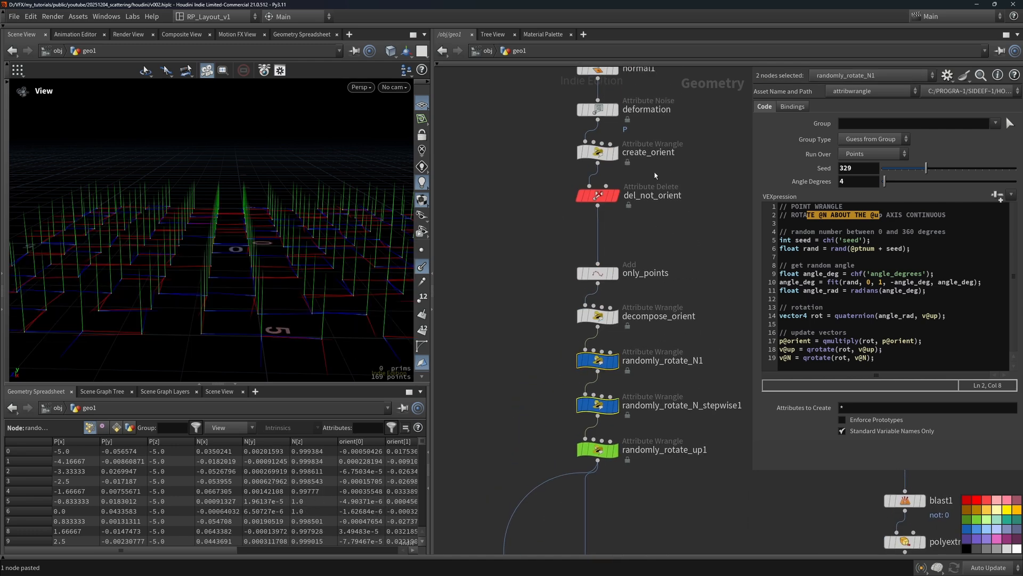
shift+click(646, 111)
key(b)
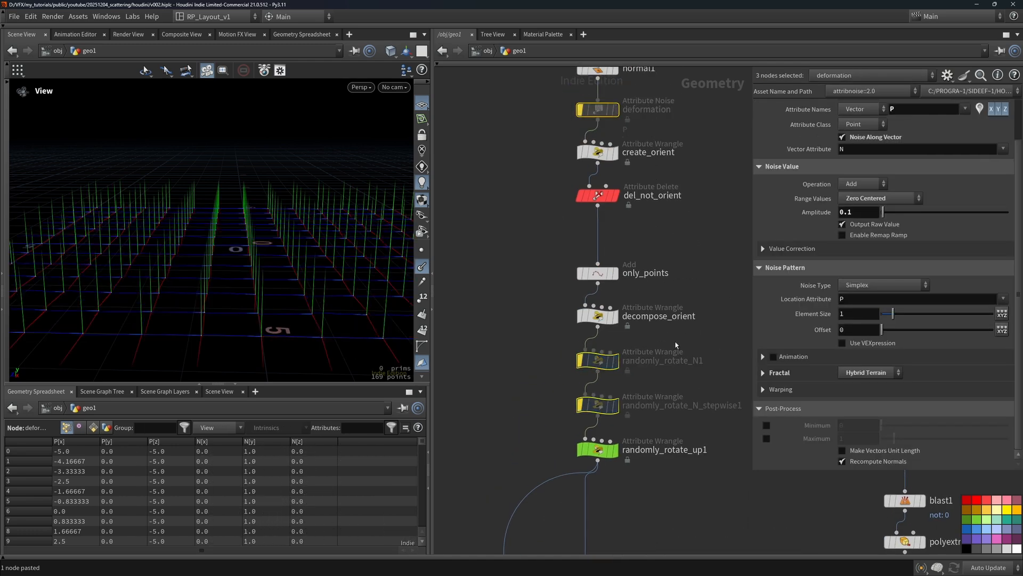
middle_drag(722, 391, 724, 287)
drag(701, 398, 557, 340)
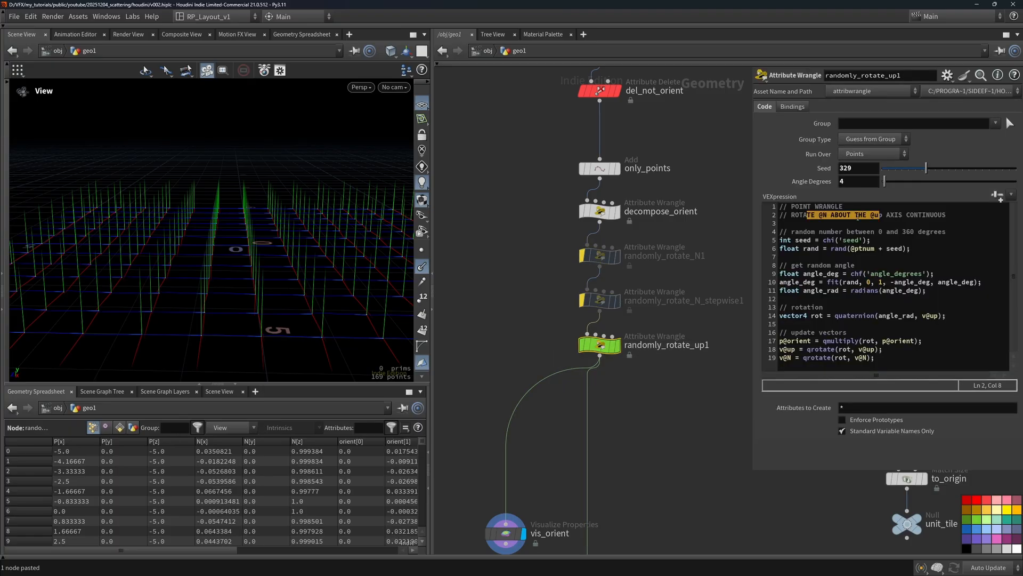
click(858, 216)
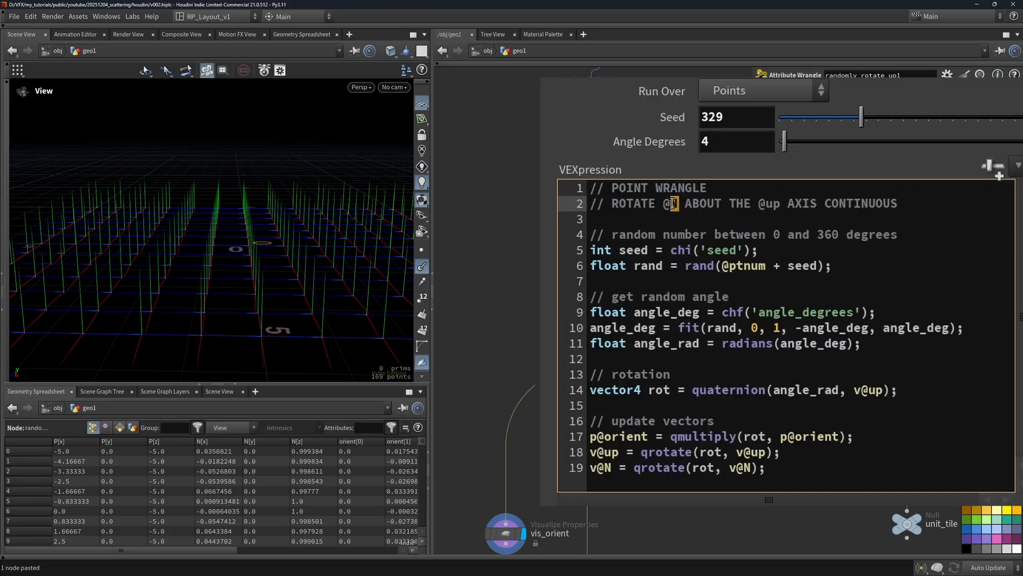
text(up)
double_click(784, 204)
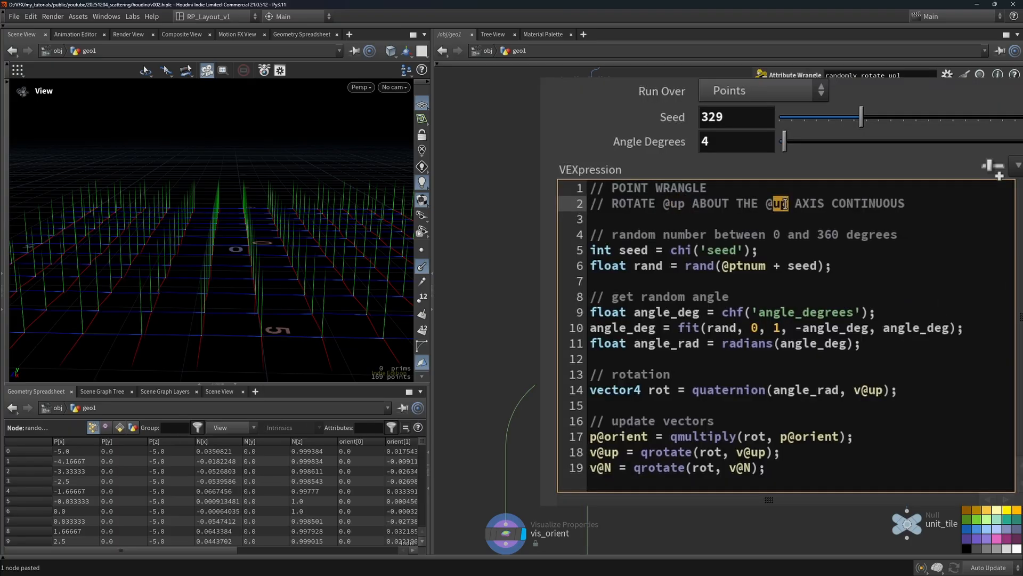
text(N)
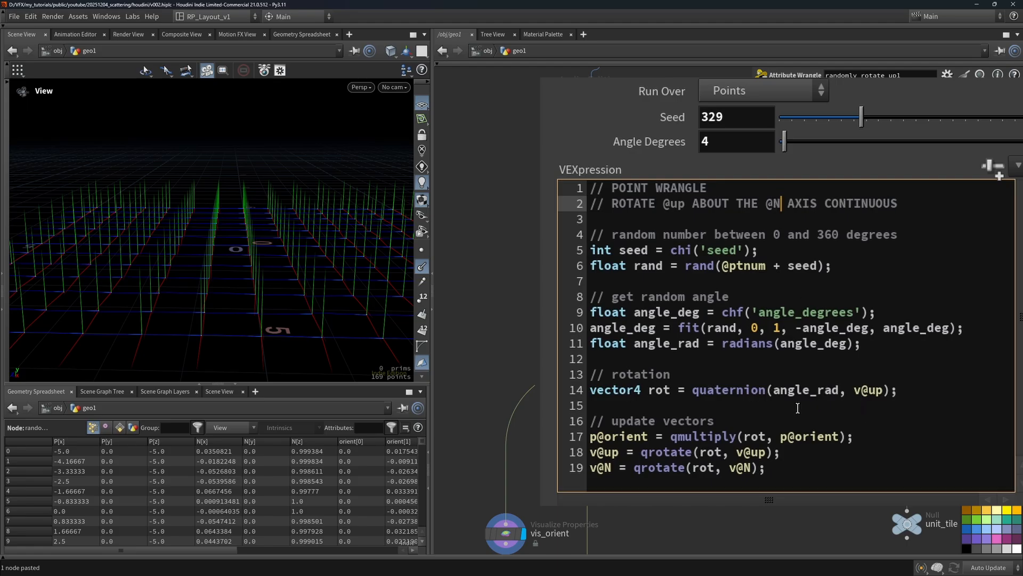
Change the quaternion axis in the rotation line of the randomly_rotate_up1 code to v@N and apply the code
drag(854, 392, 877, 391)
click(882, 389)
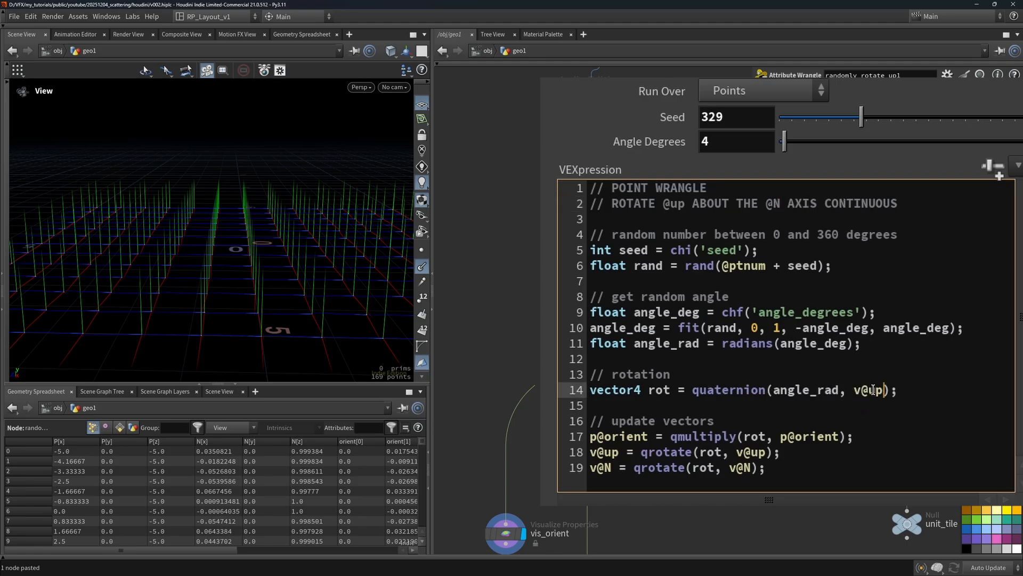
key(BackSpace)
key(BackSpace)
key(ctrl+Return)
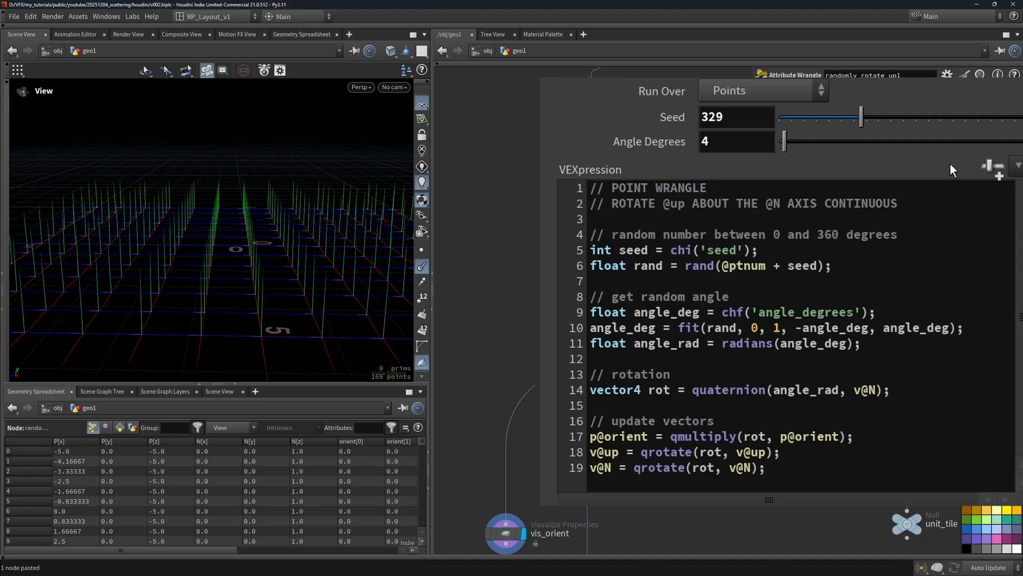
Raise the Angle Degrees of randomly_rotate_up1 to 65.9 and inspect the rotated orientation axes
drag(785, 138, 930, 201)
drag(338, 333, 272, 291)
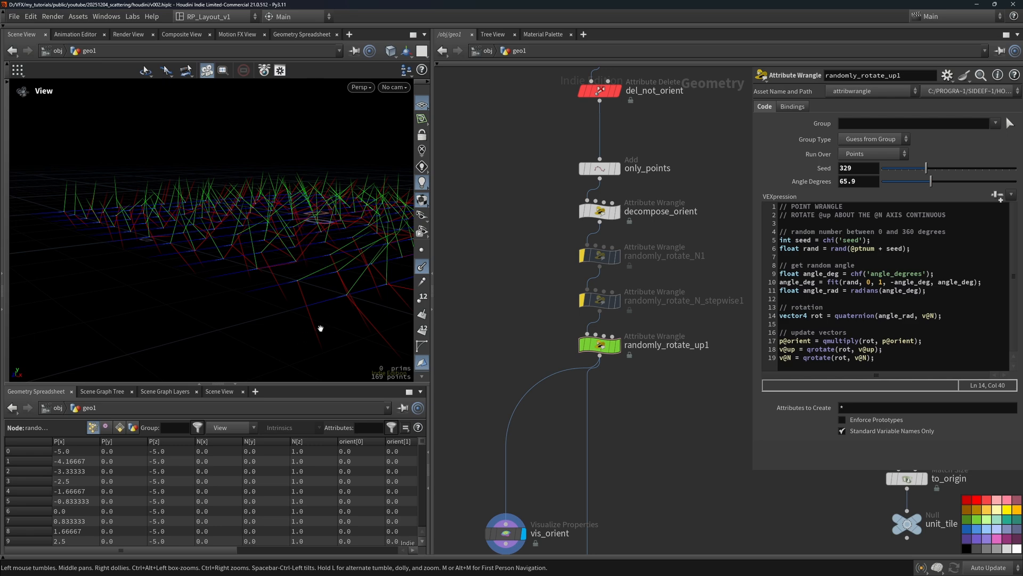
Display the copytopoints1 result to show the tiles with the rotated orientation
scroll(644, 441, down, 7)
middle_drag(644, 441, 687, 305)
scroll(601, 423, up, 5)
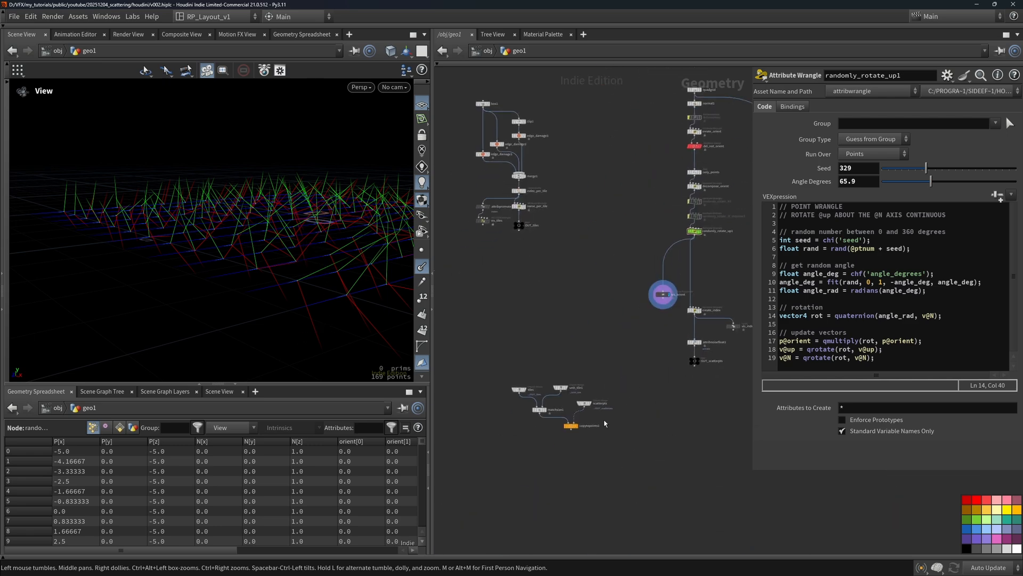
click(558, 428)
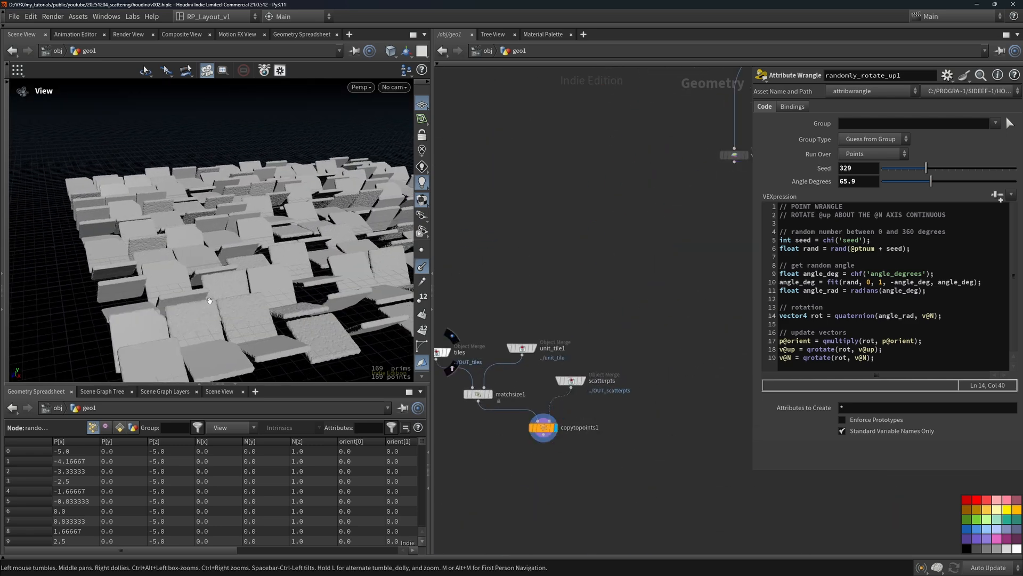
Set the Angle Degrees of randomly_rotate_up1 to 2
middle_drag(654, 254, 561, 385)
middle_drag(705, 260, 601, 408)
click(603, 302)
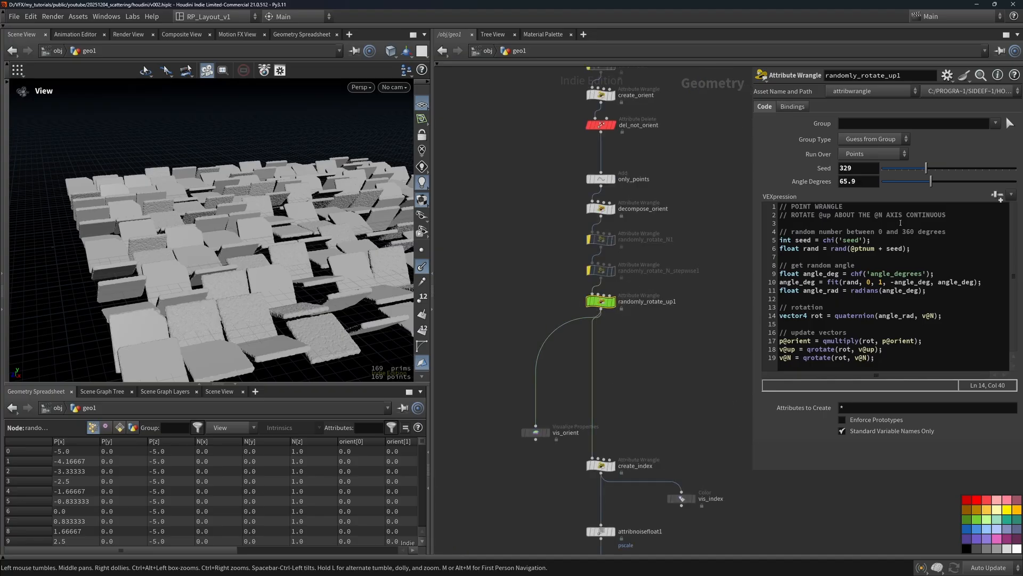
drag(932, 186, 884, 188)
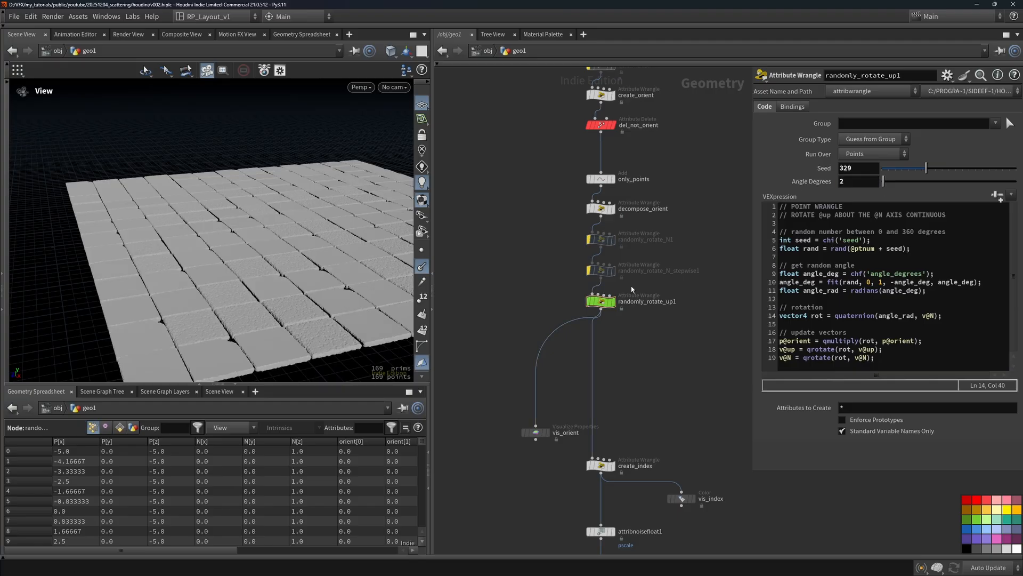
Duplicate the randomly_rotate_N_stepwise1 wrangle and place the copy below randomly_rotate_up1
scroll(621, 268, up, 3)
click(586, 271)
key(ctrl+c)
key(ctrl+v)
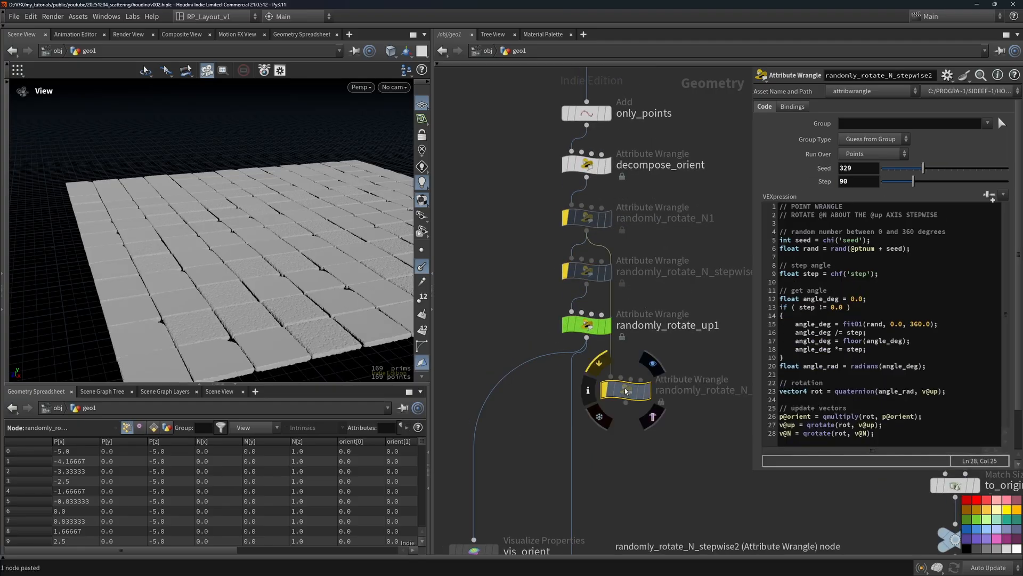
drag(628, 391, 616, 412)
drag(589, 330, 603, 370)
key(ctrl+z)
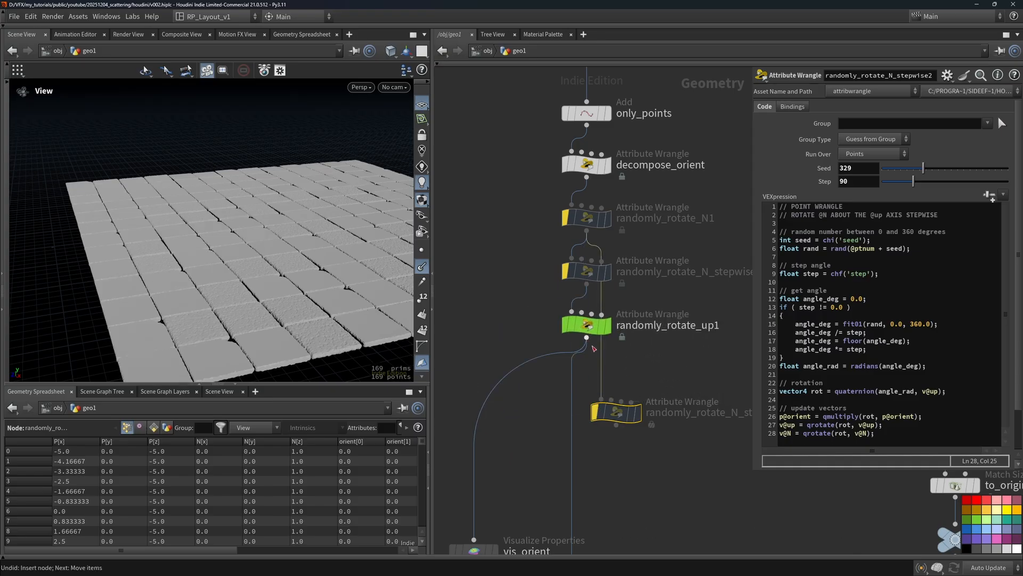
Wire the copied stepwise wrangle between randomly_rotate_up1 and create_index
click(586, 337)
click(602, 398)
click(616, 425)
middle_drag(618, 442, 631, 369)
click(586, 521)
Enable the copied stepwise wrangle and align it directly under randomly_rotate_up1
drag(335, 218, 244, 313)
mouse_move(282, 241)
mouse_down()
mouse_move(285, 186)
mouse_move(269, 233)
mouse_up()
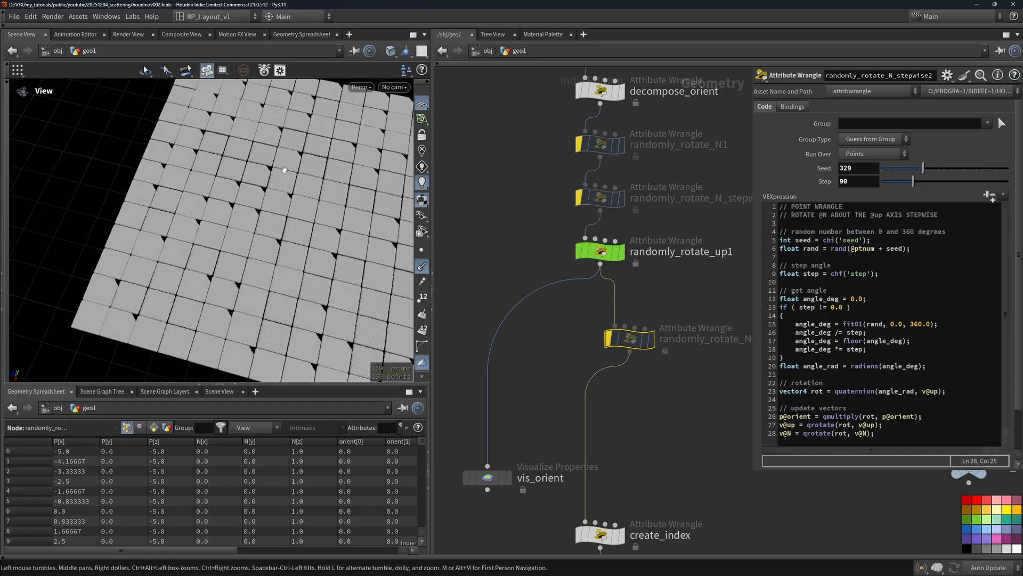
drag(325, 173, 291, 213)
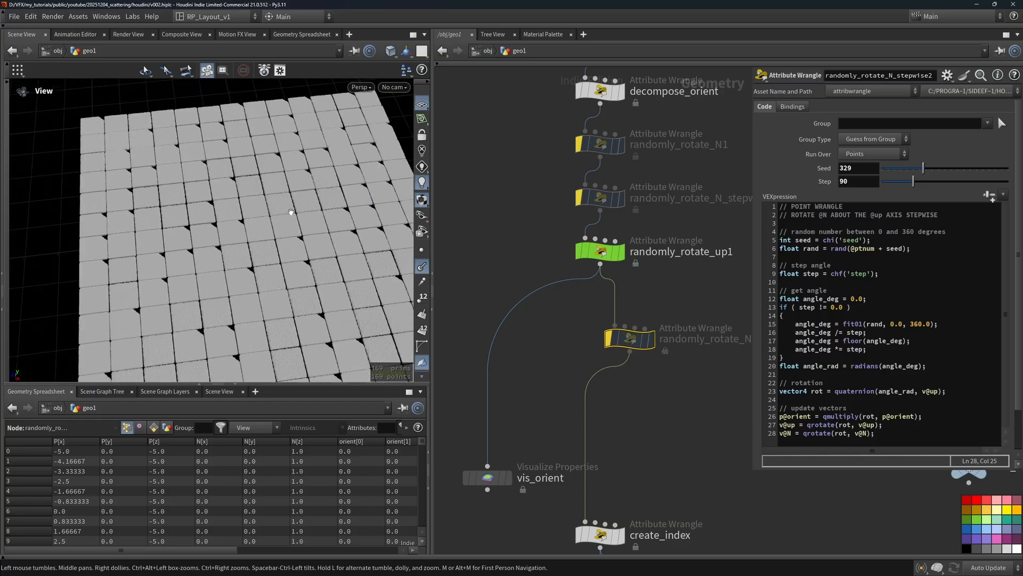
click(604, 313)
drag(630, 340, 601, 306)
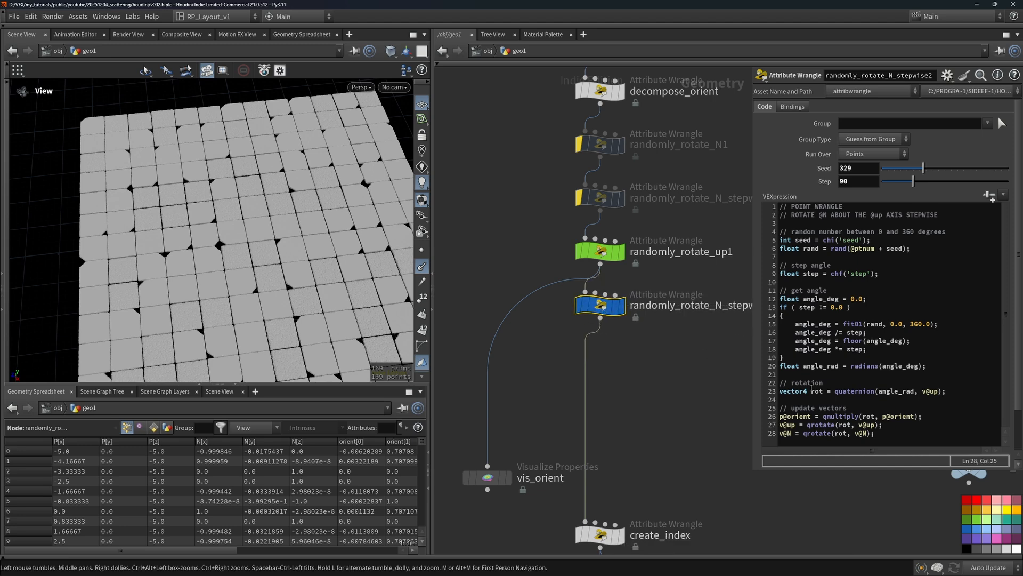
Color the copied stepwise wrangle green and rename it randomly_rotate_up_stepwise1
click(975, 519)
middle_drag(721, 306, 659, 318)
double_click(658, 317)
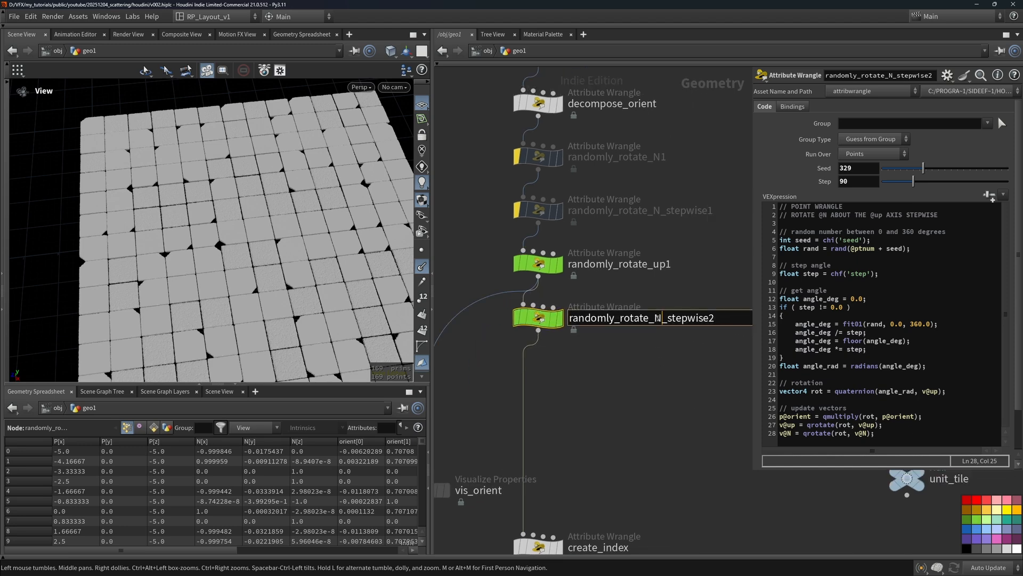
text(up)
text(1)
key(Return)
Visualize the output of randomly_rotate_up_stepwise1 through vis_orient and bypass randomly_rotate_up1
middle_drag(629, 341, 705, 321)
drag(615, 310, 502, 458)
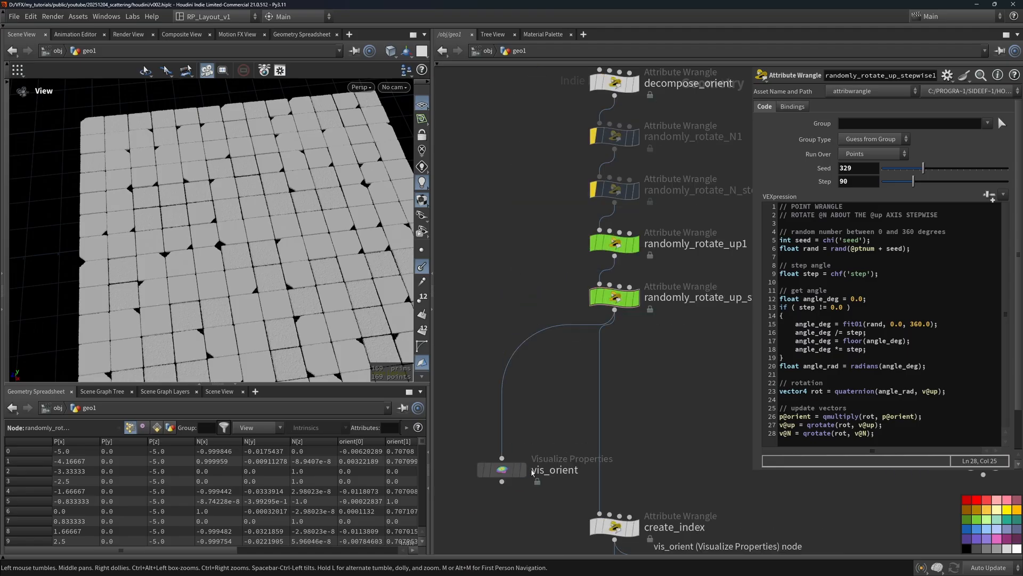
click(523, 469)
click(594, 243)
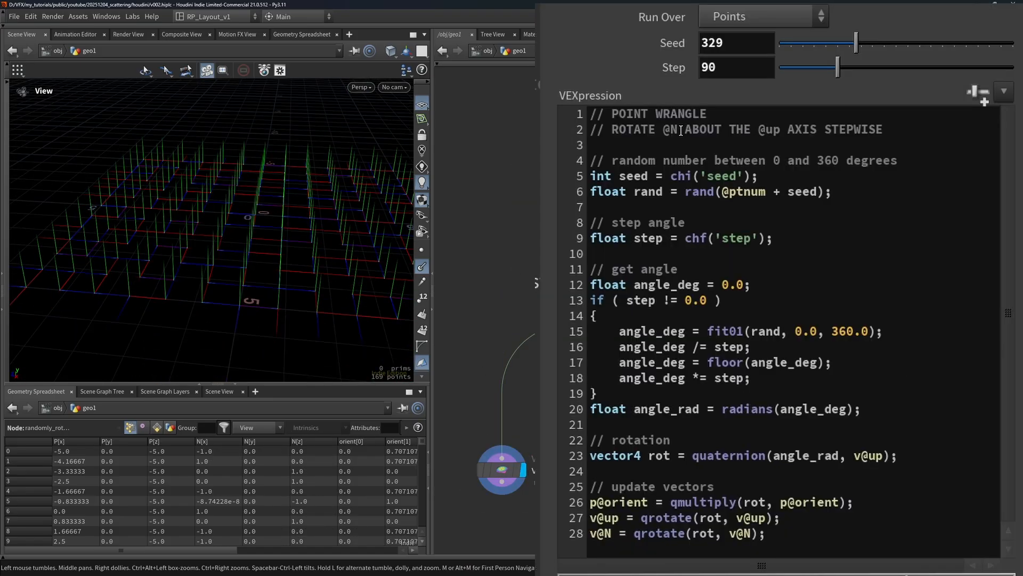
drag(827, 215, 823, 215)
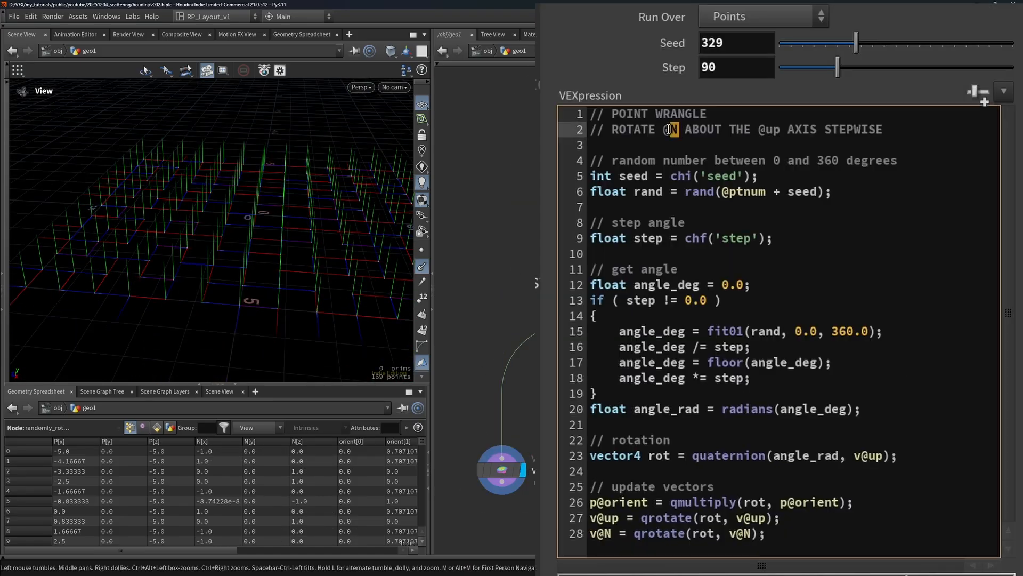
text(@up)
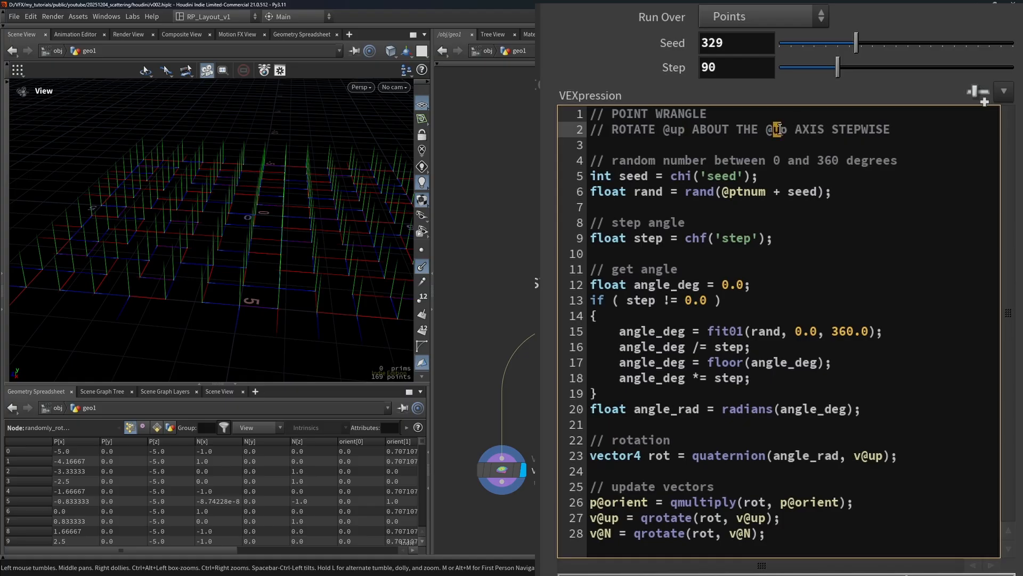
key(ctrl+z)
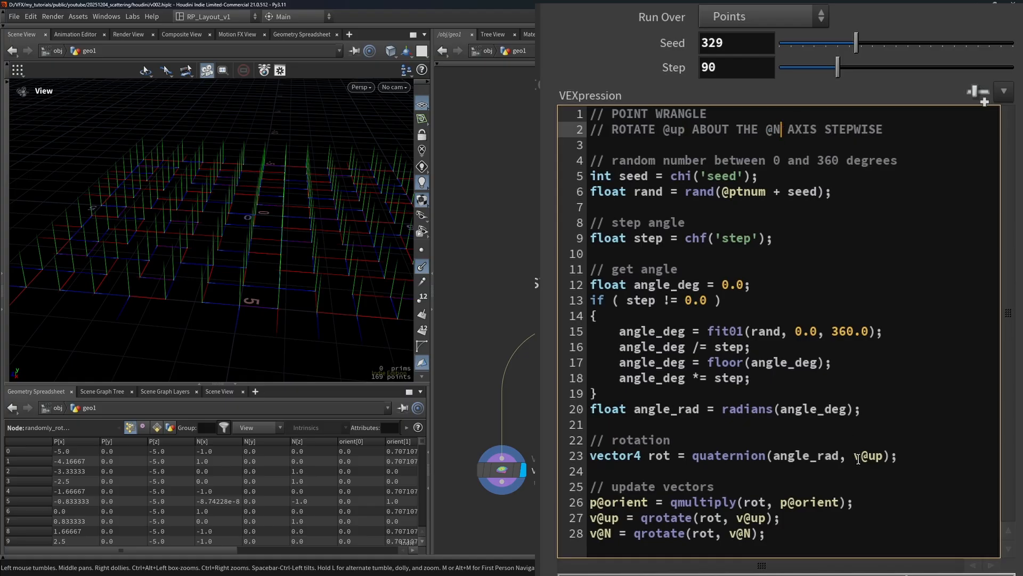
drag(857, 458, 872, 460)
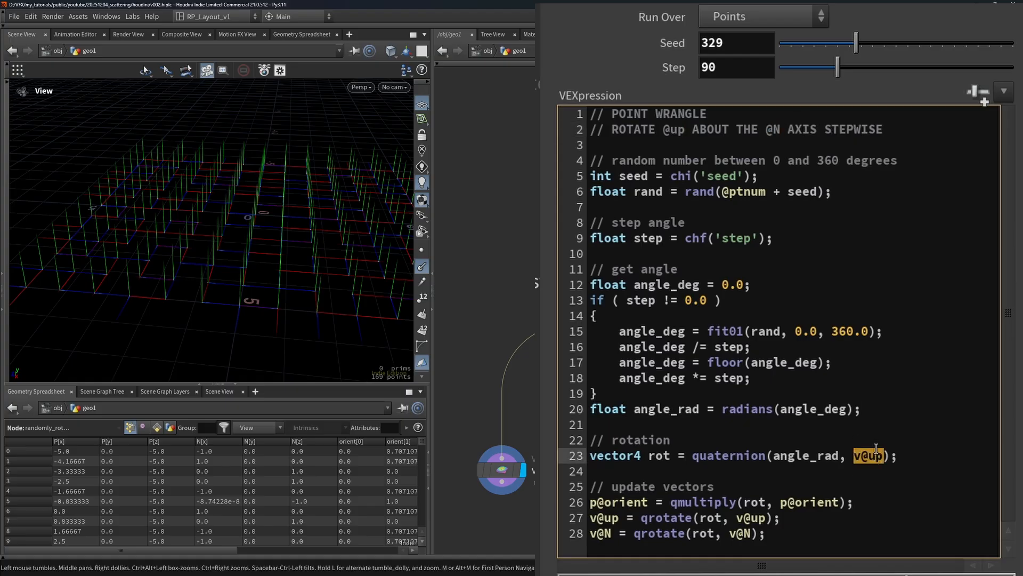
text(v@)
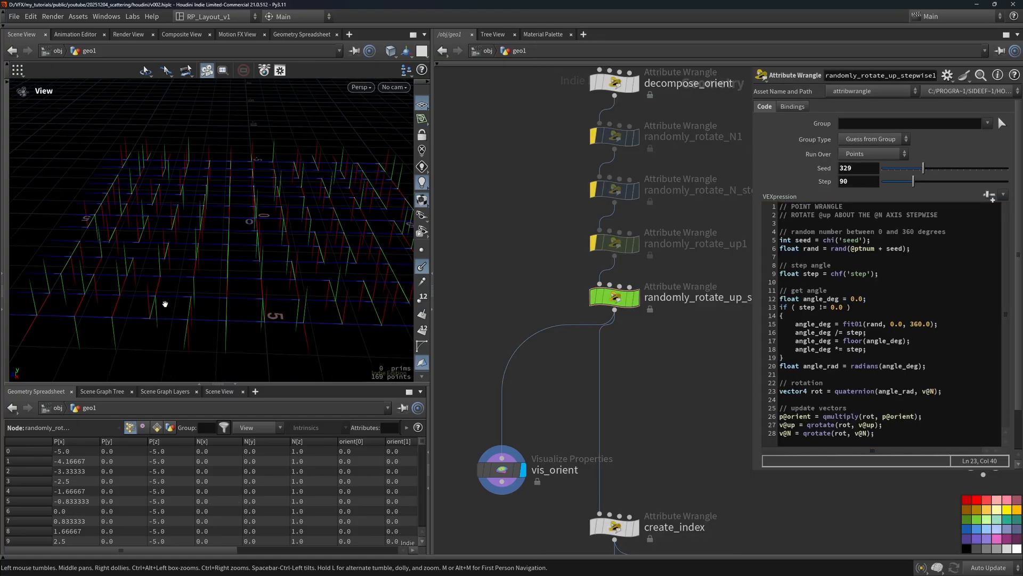
drag(162, 299, 226, 270)
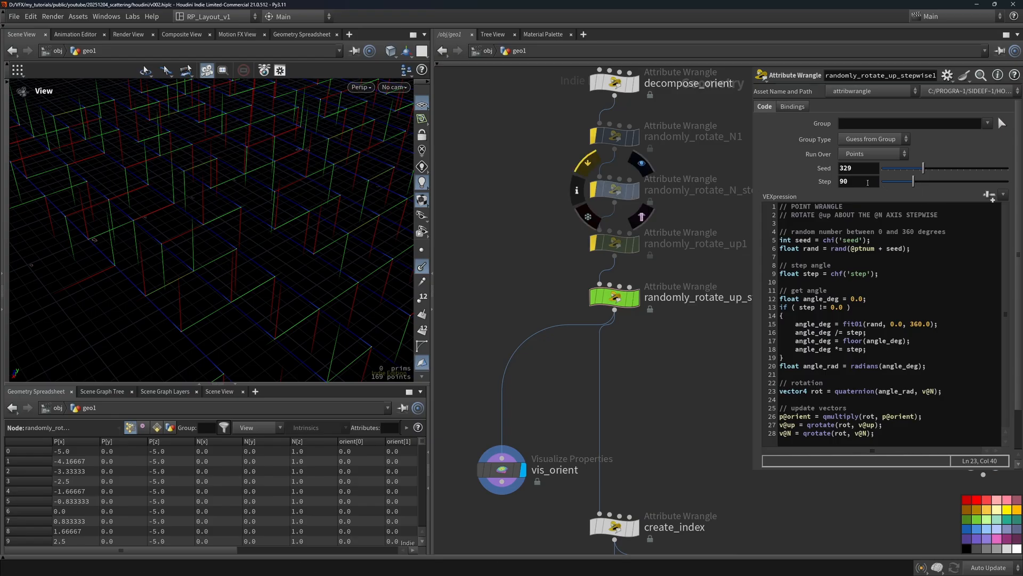
Display copytopoints1 and set the Step of randomly_rotate_up_stepwise1 to 180
double_click(868, 183)
scroll(574, 421, down, 6)
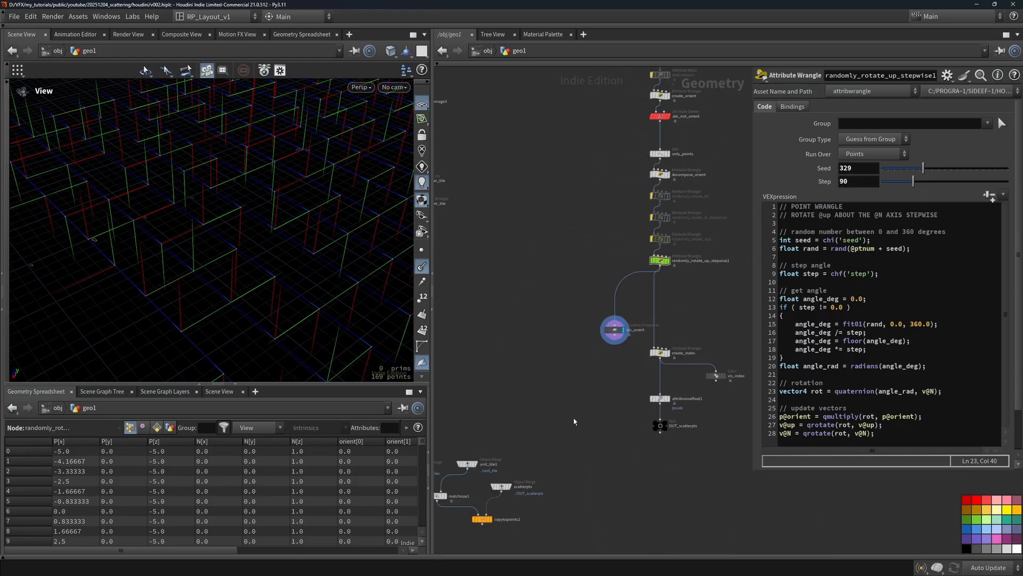
click(492, 518)
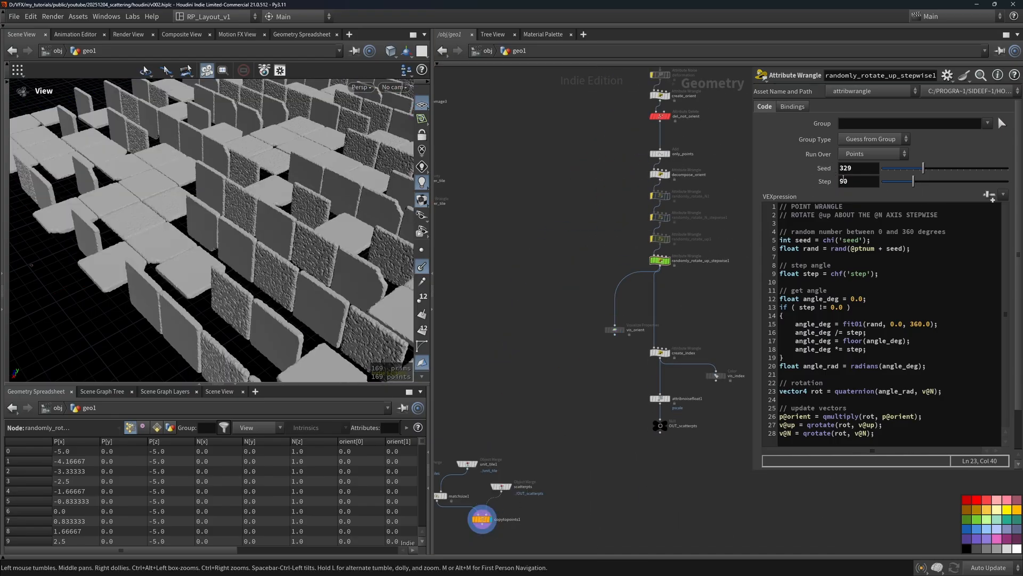
text(180)
key(Return)
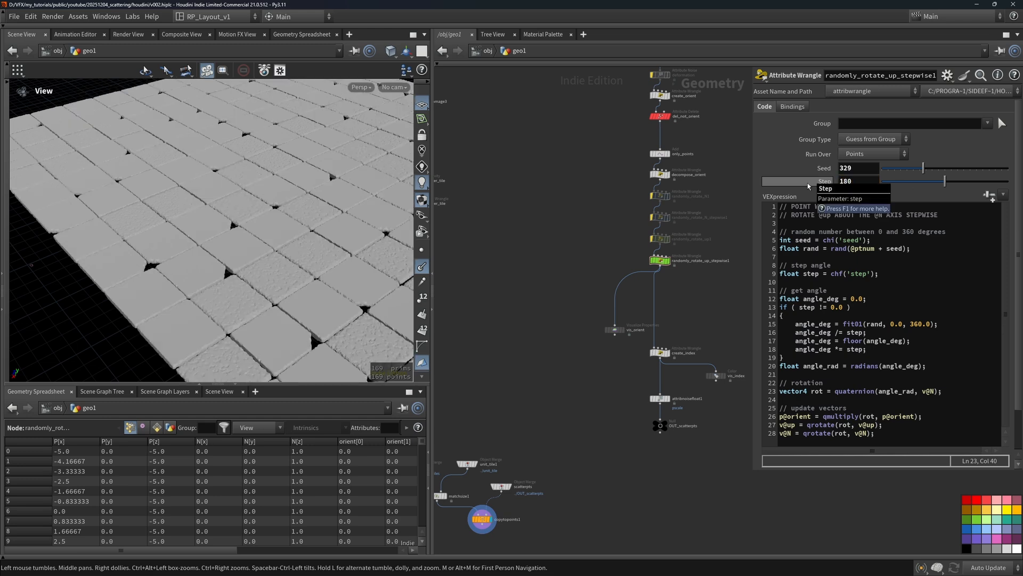
Display vis_orient and re-enable the three bypassed rotation wrangles and the deformation node
click(624, 330)
middle_drag(688, 298, 681, 359)
drag(685, 355, 640, 250)
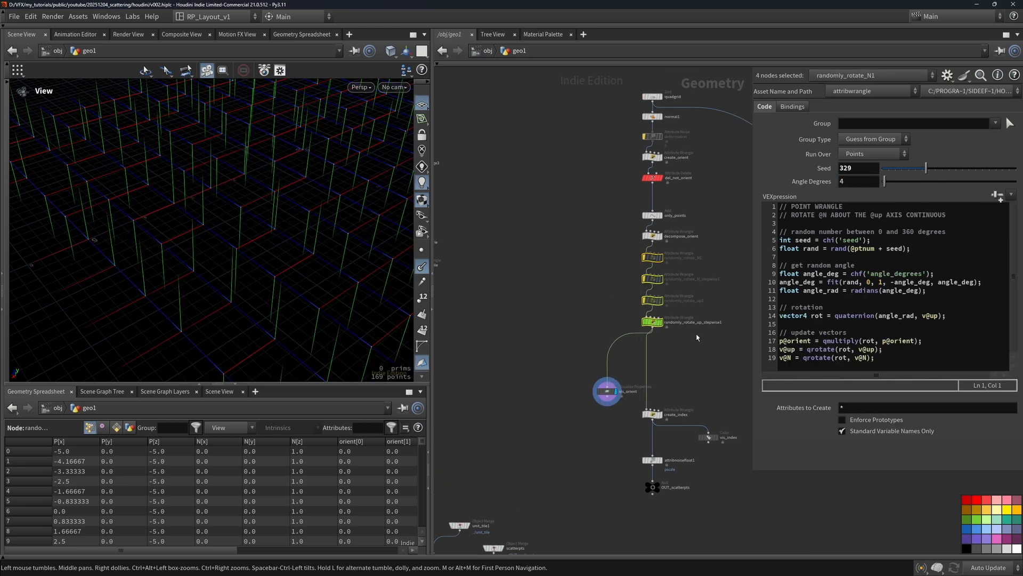
mouse_move(662, 263)
click(640, 249)
middle_drag(645, 149, 622, 243)
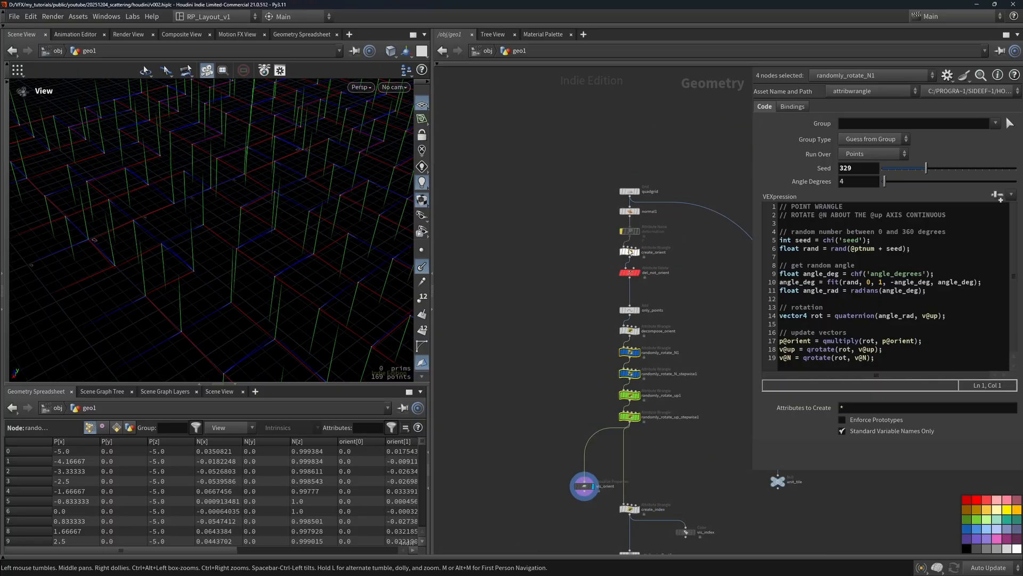
click(620, 222)
Display copytopoints1 and inspect the tile floor with all rotations and the deformation active
scroll(549, 374, down, 3)
middle_drag(549, 387, 633, 251)
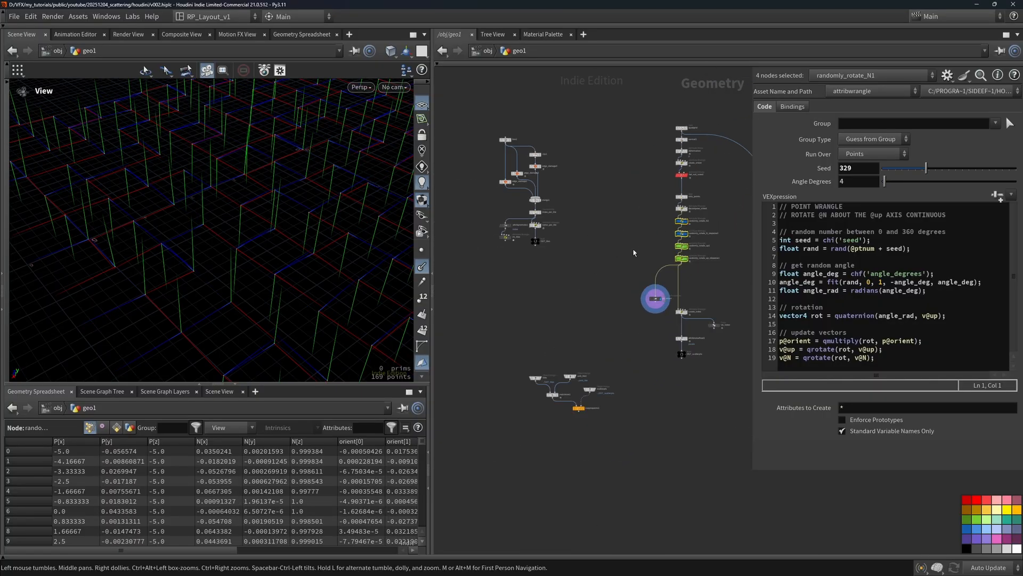
scroll(572, 419, up, 2)
click(595, 389)
drag(248, 241, 306, 236)
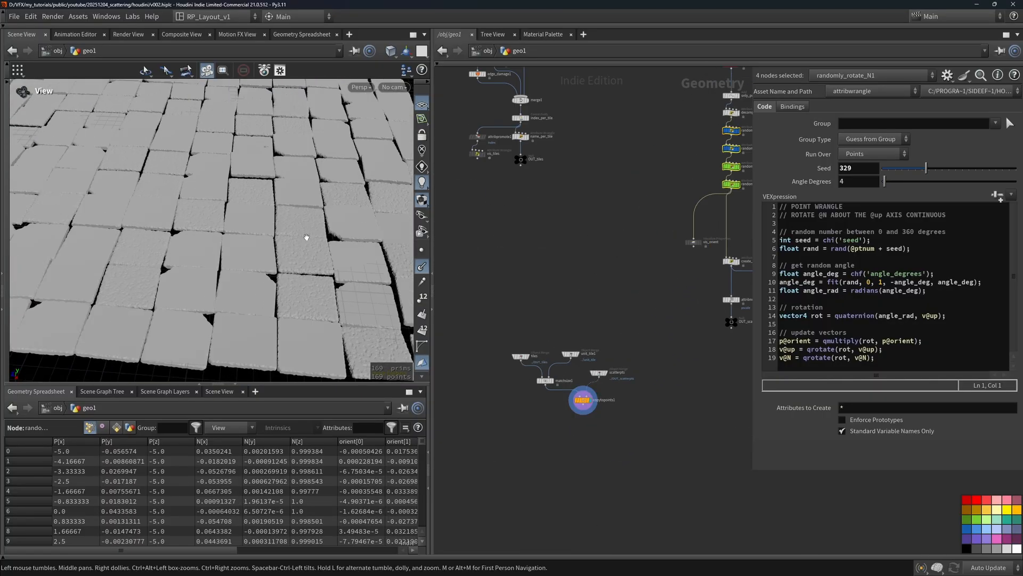
Open the parameters of edge_damage1 and examine the tile floor from closer and farther away
scroll(294, 212, down, 3)
middle_drag(551, 197, 573, 337)
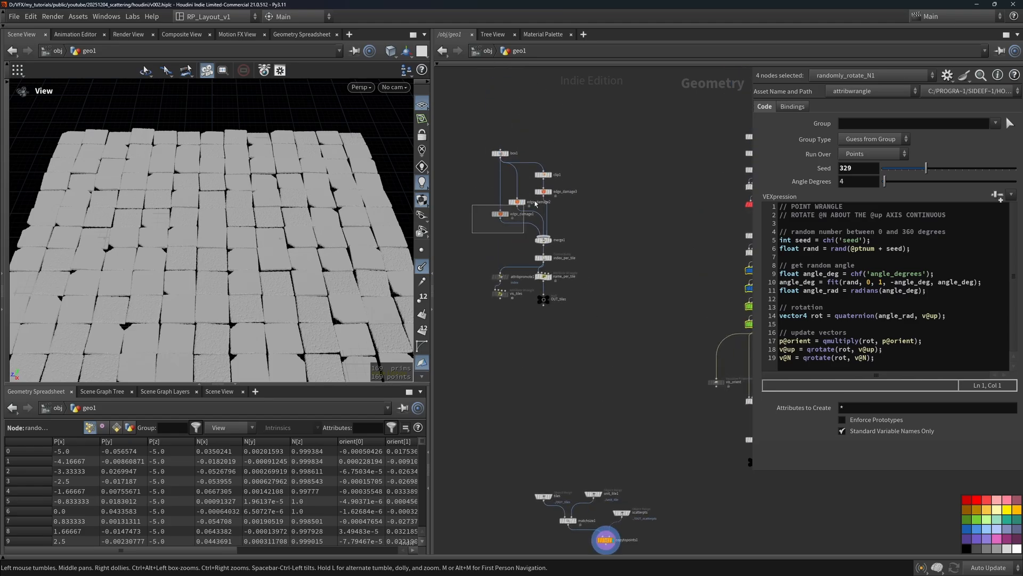
click(501, 215)
middle_drag(342, 271, 349, 246)
scroll(271, 262, up, 2)
drag(271, 263, 232, 226)
middle_drag(334, 265, 304, 269)
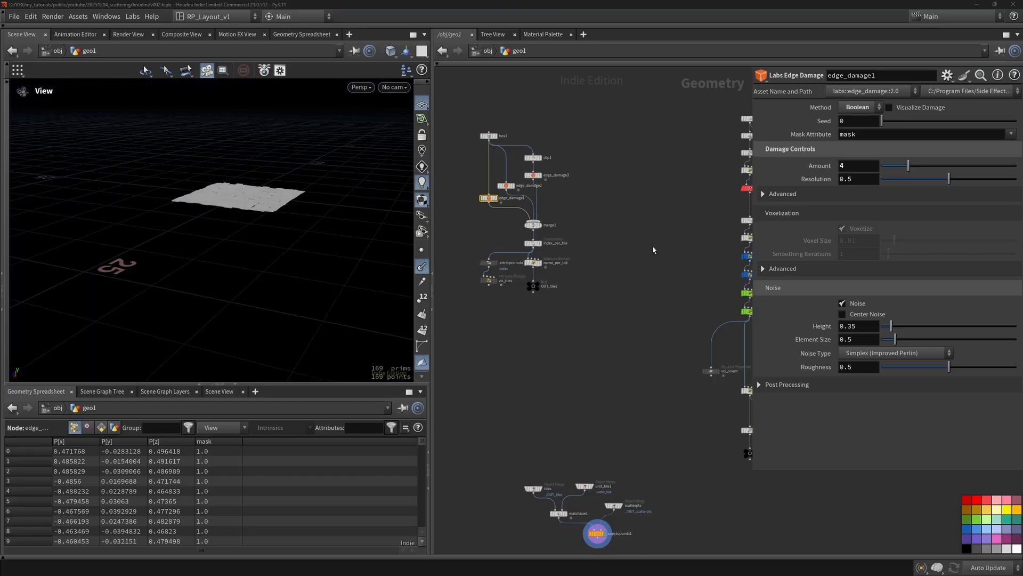
Raise the Rows of the quadgrid node to 25
middle_drag(695, 194, 590, 313)
scroll(625, 238, up, 3)
click(653, 238)
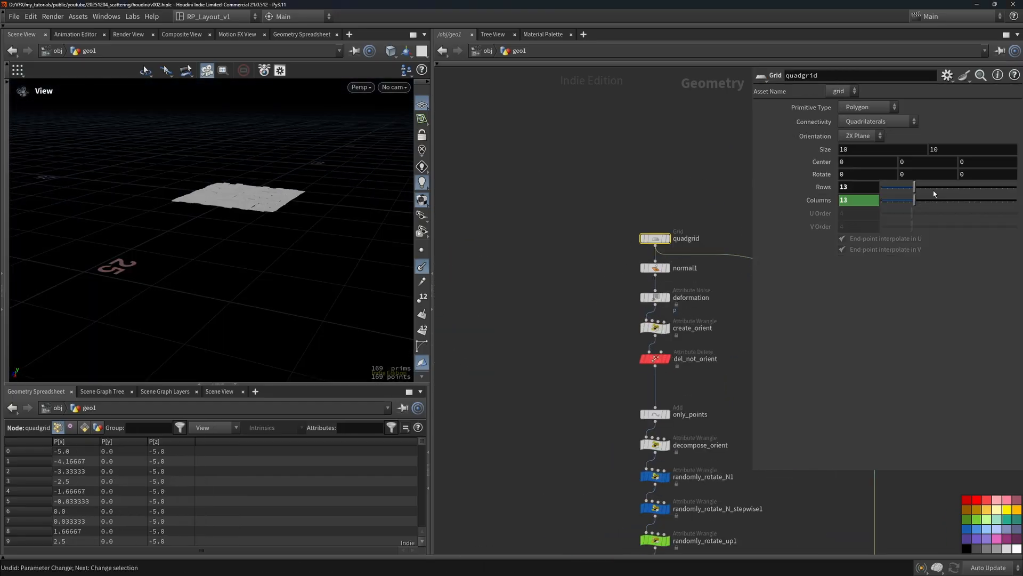
drag(918, 191, 947, 192)
drag(279, 183, 242, 194)
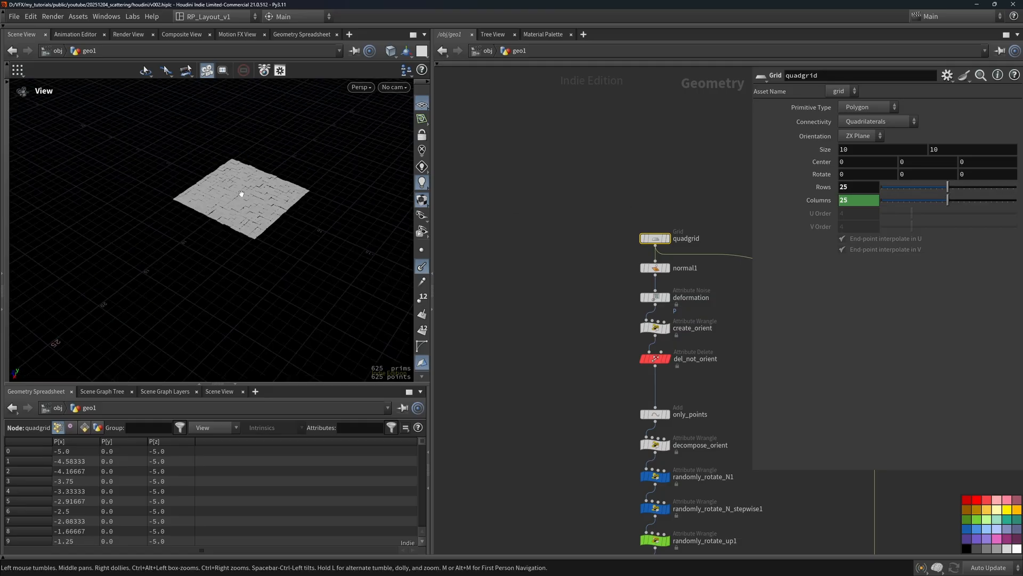
Set the Size of quadgrid to 40 by 80
scroll(242, 194, up, 6)
text(40)
key(Tab)
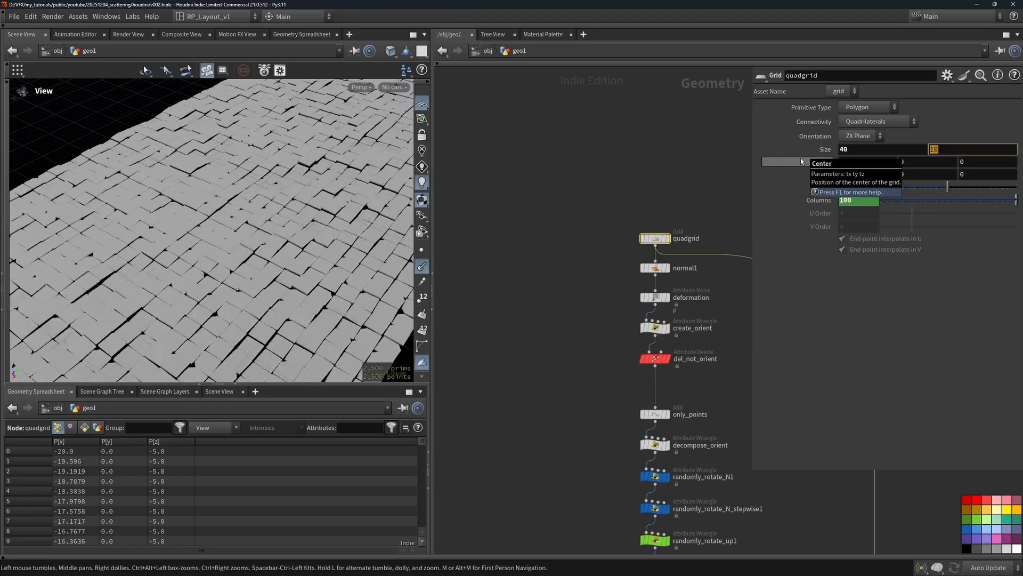
text(80)
key(Return)
Raise the Rows of quadgrid to 36
scroll(208, 208, down, 5)
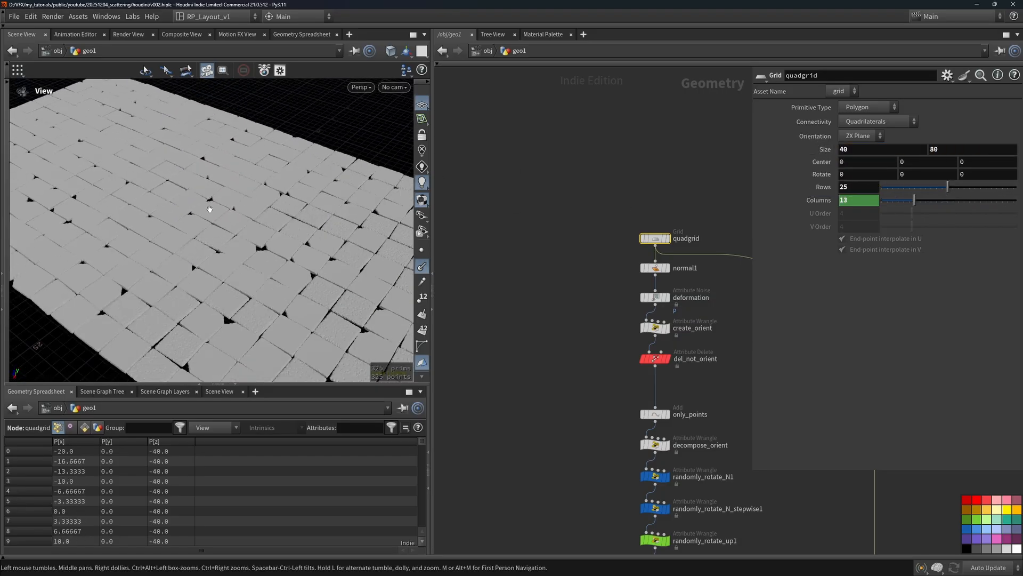
scroll(241, 211, down, 3)
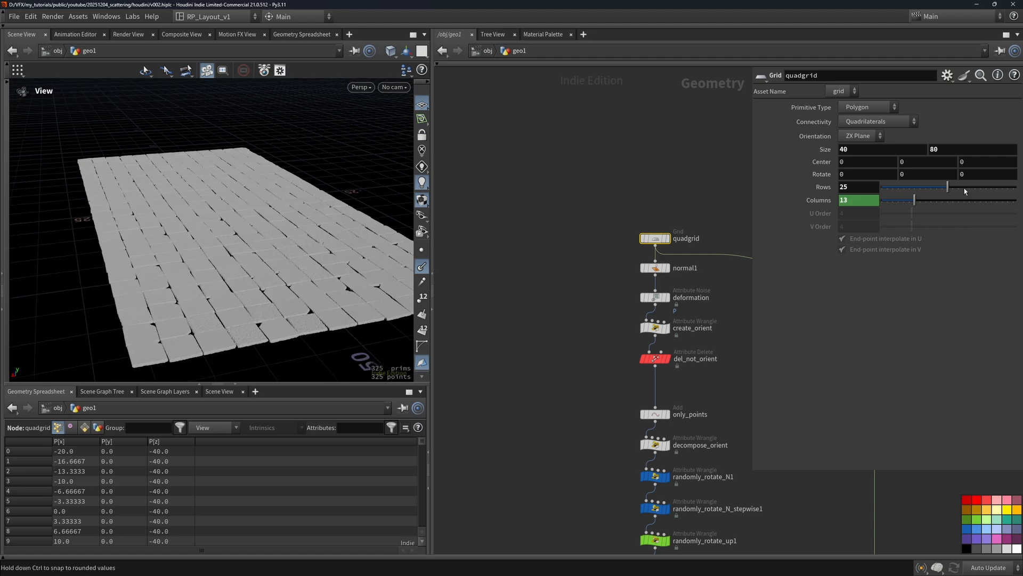
drag(962, 191, 977, 191)
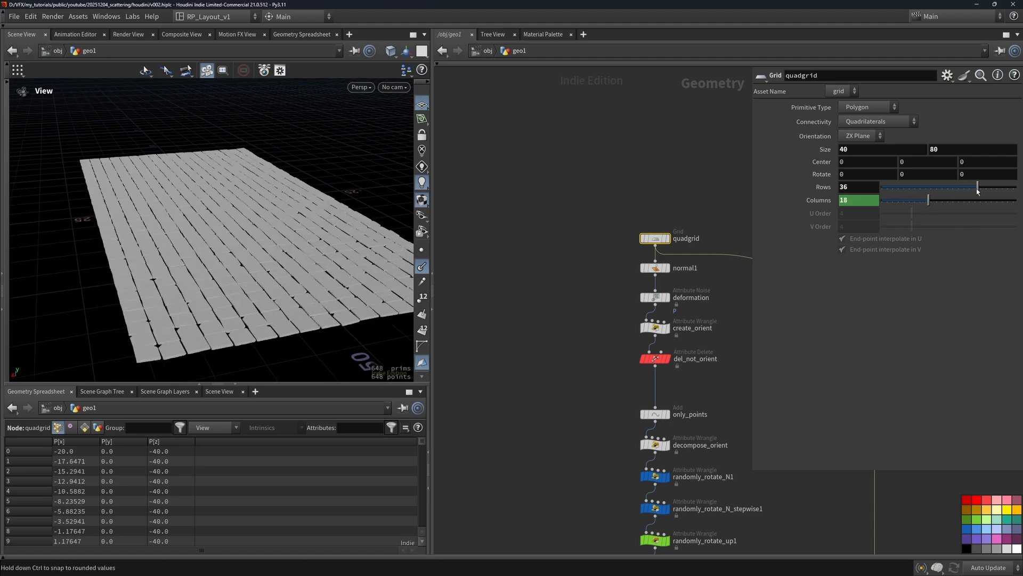
scroll(404, 166, up, 3)
Switch the viewport work light to Three Point Lighting and turn on Ambient Occlusion
click(422, 166)
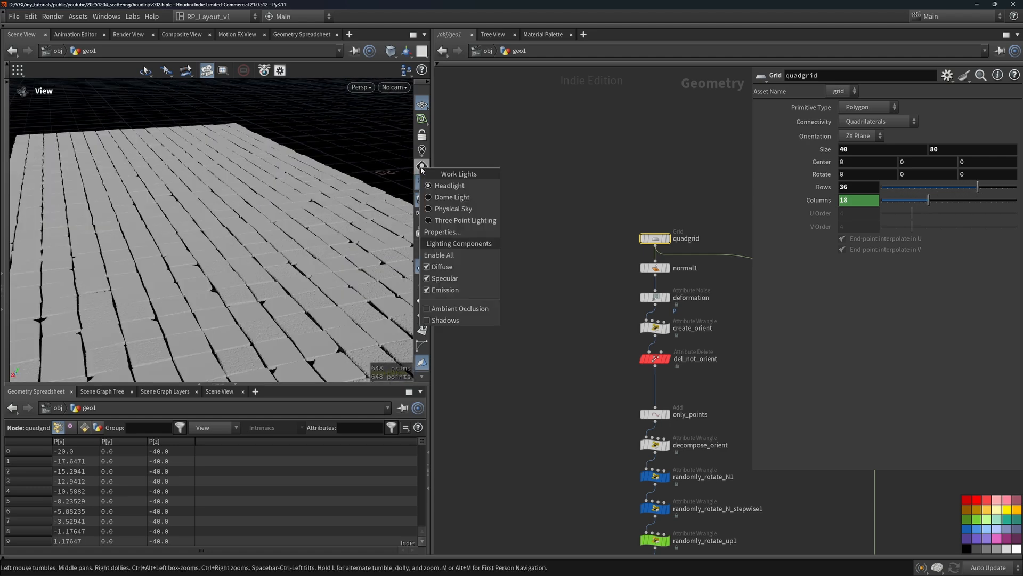
click(467, 222)
right_click(425, 166)
click(465, 308)
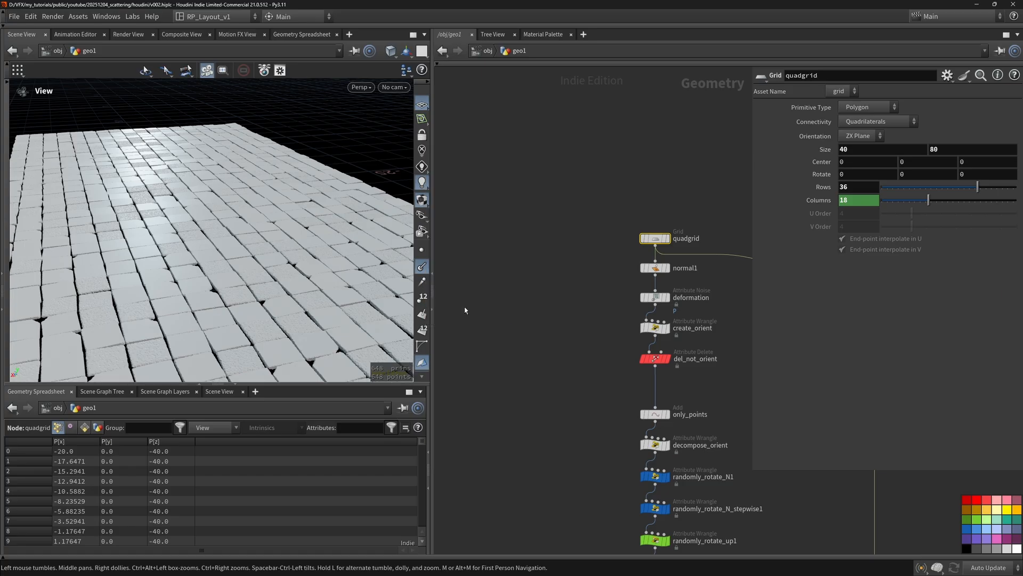
Hide the viewport's reference grid and view the tiled floor from a low angle
drag(229, 265, 272, 250)
click(422, 105)
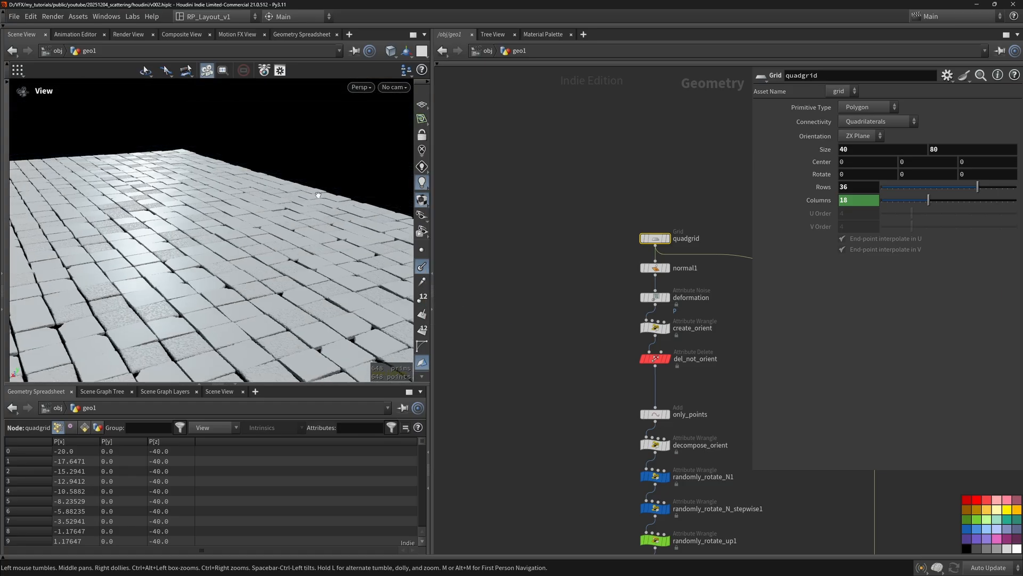
drag(308, 202, 309, 191)
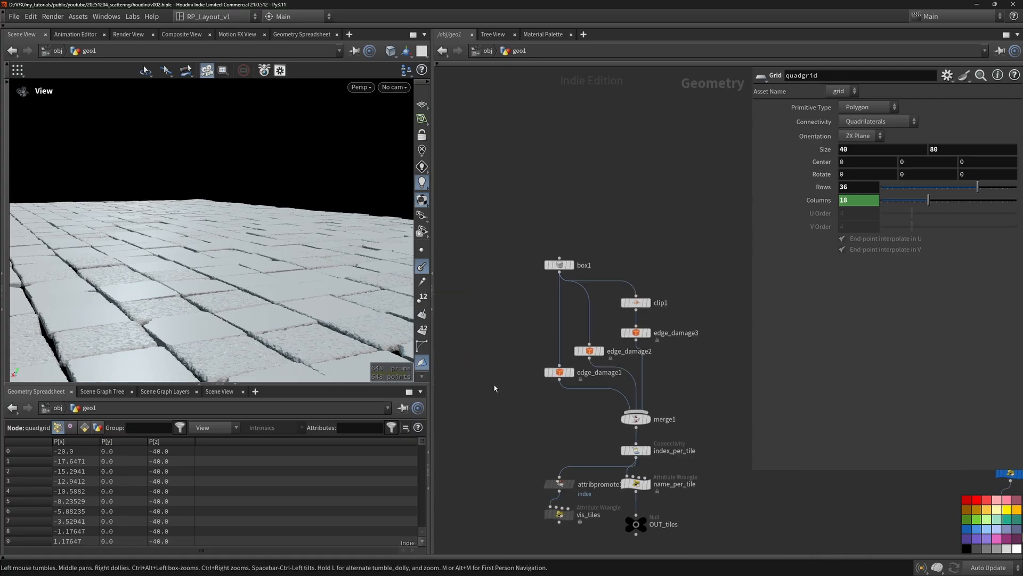
drag(494, 386, 539, 373)
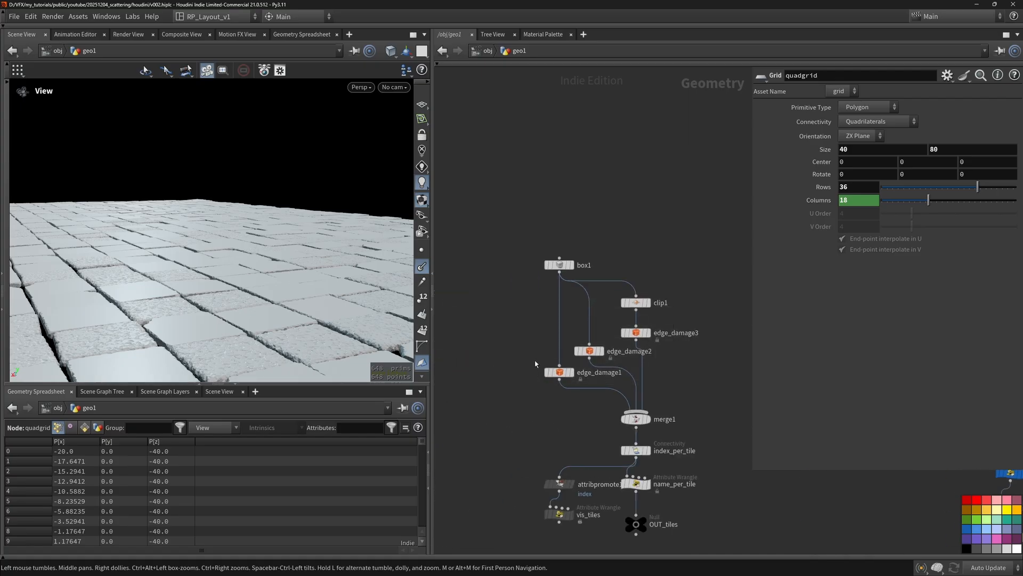
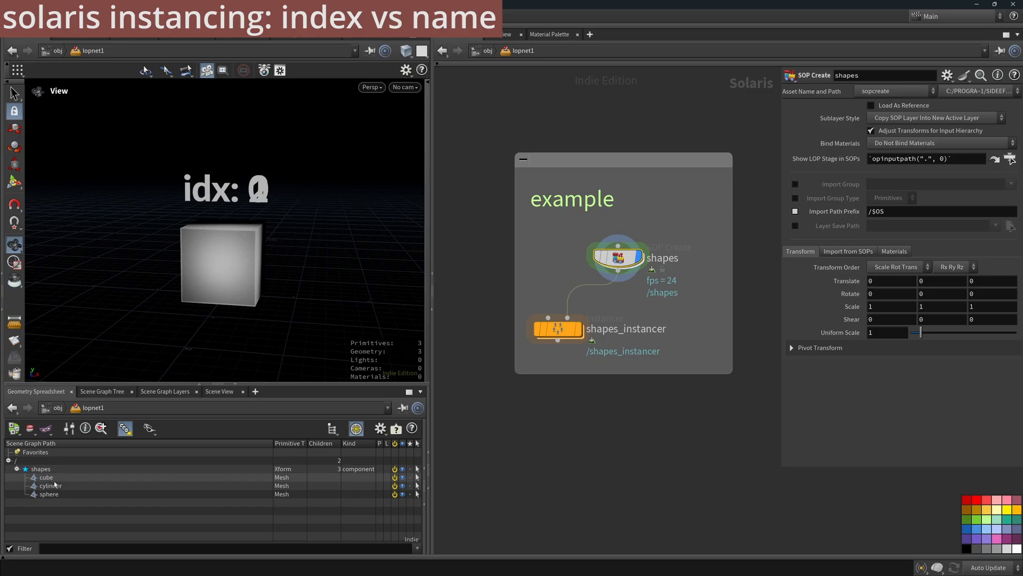
Inside the shapes node, inspect the sphere branch: the font1 label text, the name1 settings and the index1 wrangle code
double_click(618, 266)
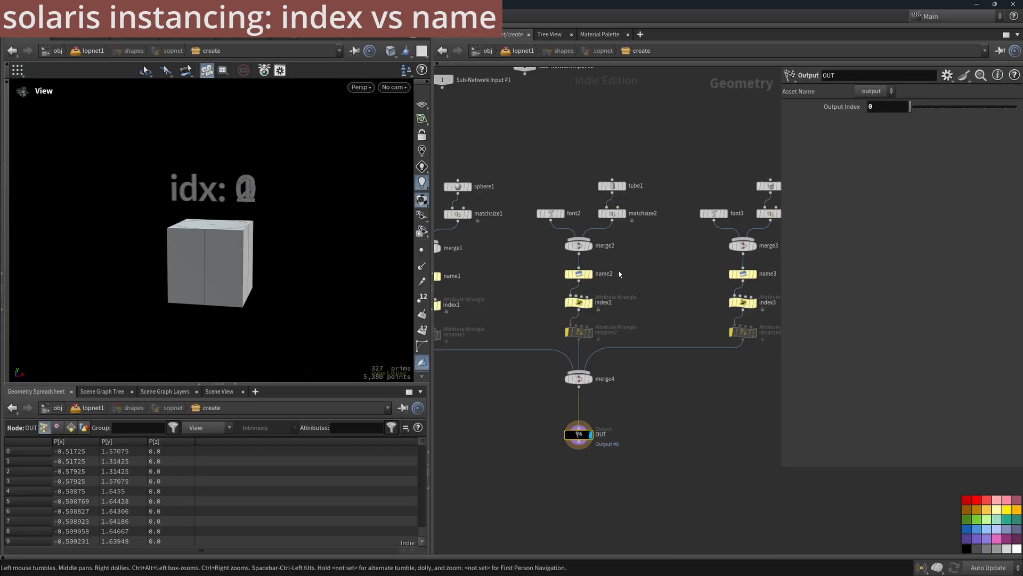
middle_drag(619, 272, 735, 286)
click(585, 200)
middle_drag(649, 185, 691, 186)
drag(555, 219, 568, 245)
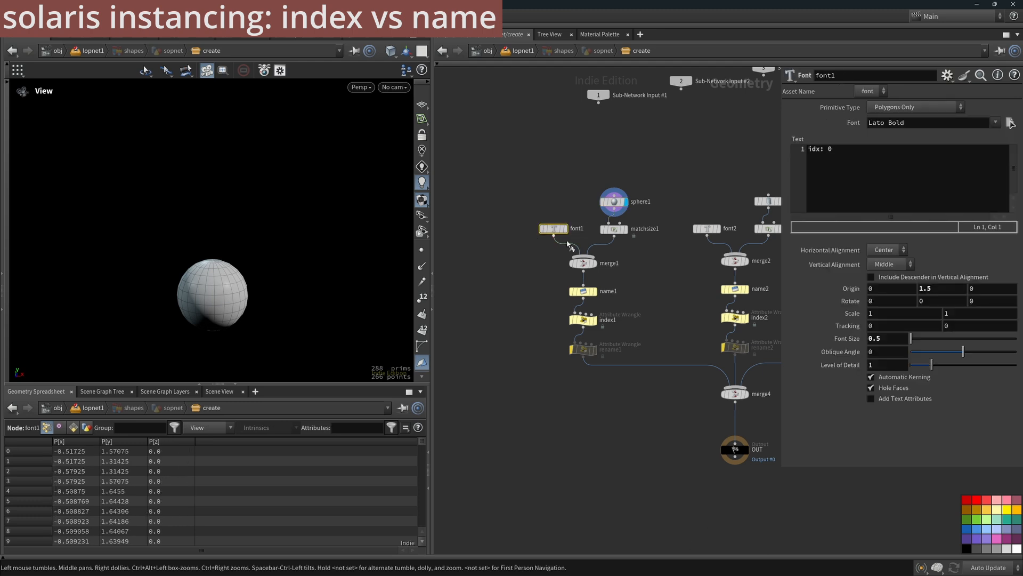
key(r)
click(851, 151)
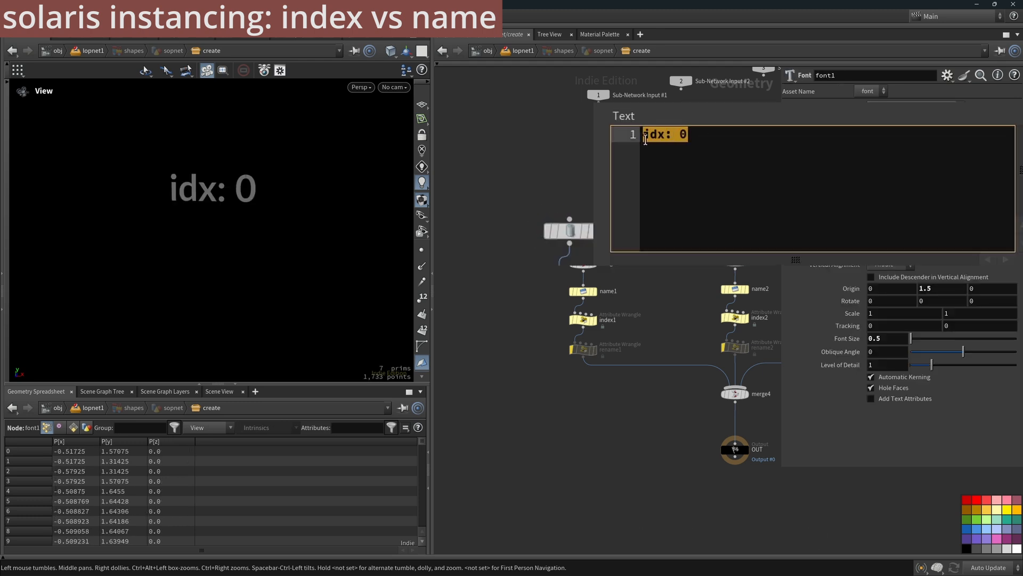
click(719, 136)
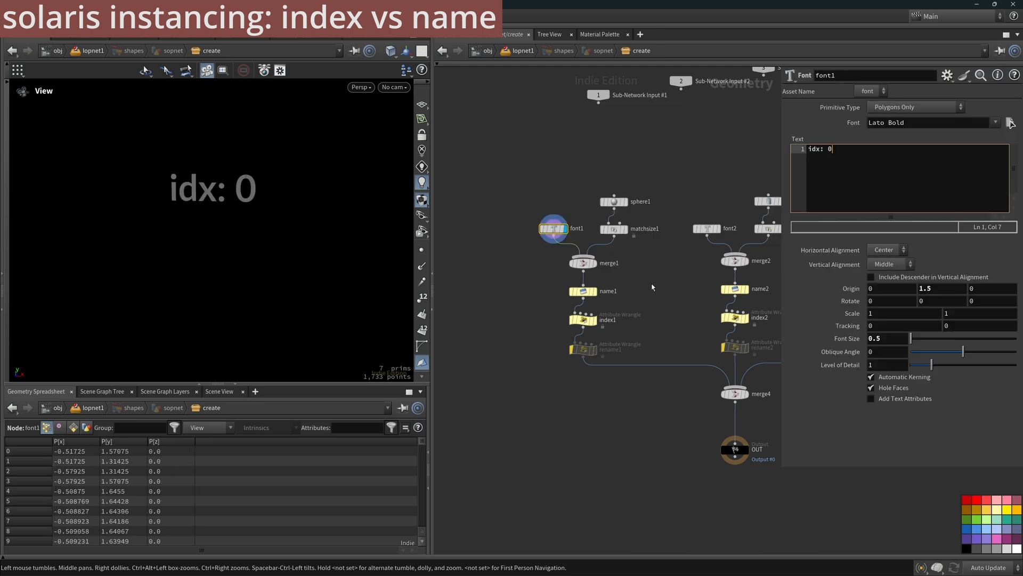
click(584, 292)
key(r)
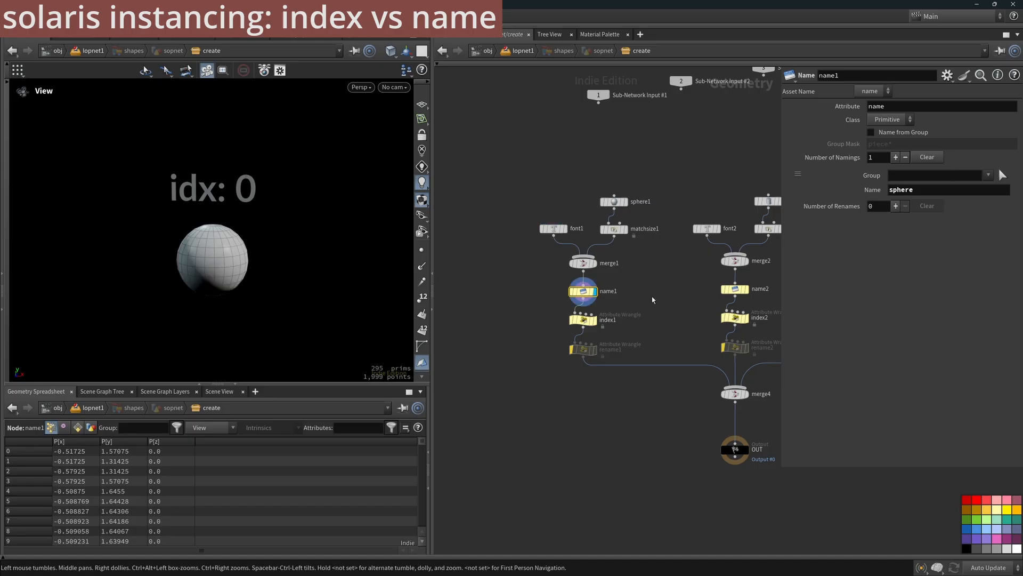
click(584, 319)
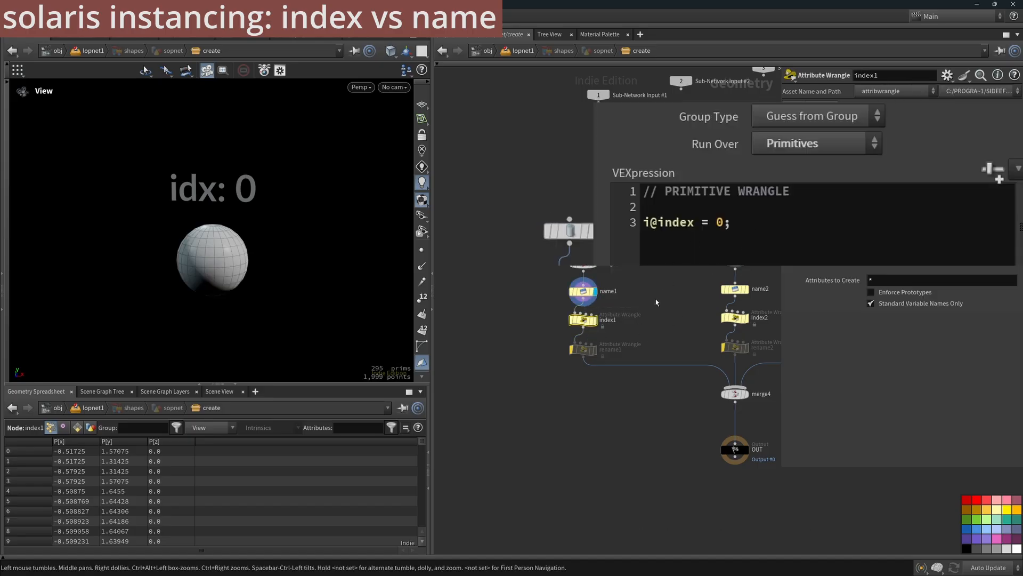
Inspect the cylinder branch: the font2 label text, the index2 wrangle code and the name2 settings
middle_drag(648, 327, 553, 323)
click(767, 198)
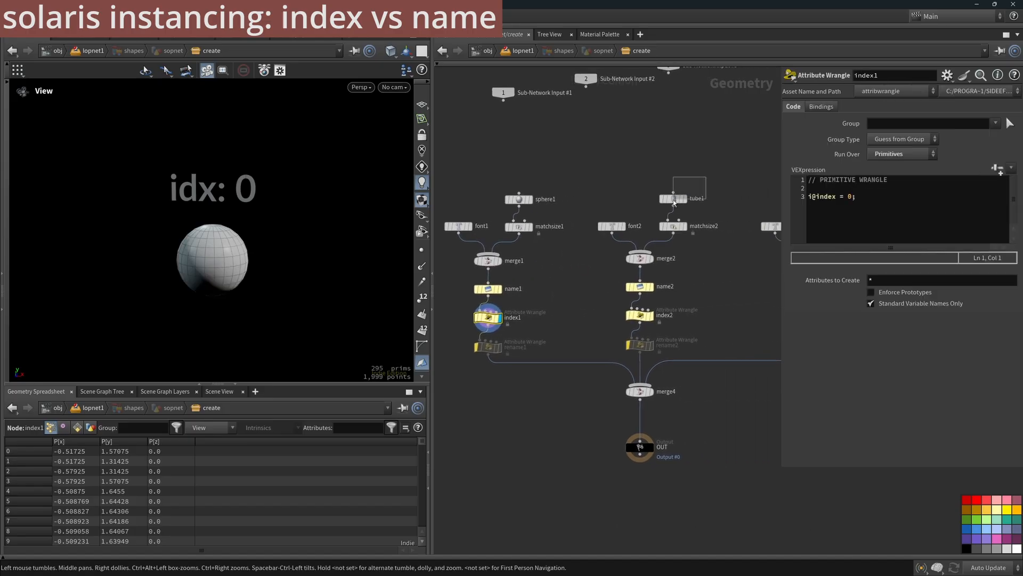
key(r)
drag(638, 195, 574, 255)
key(r)
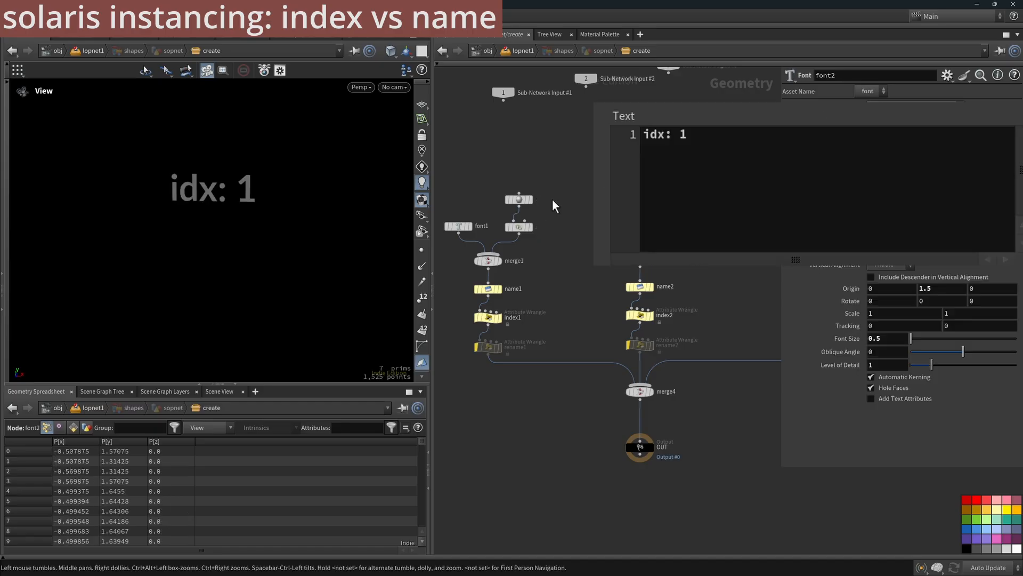
click(664, 315)
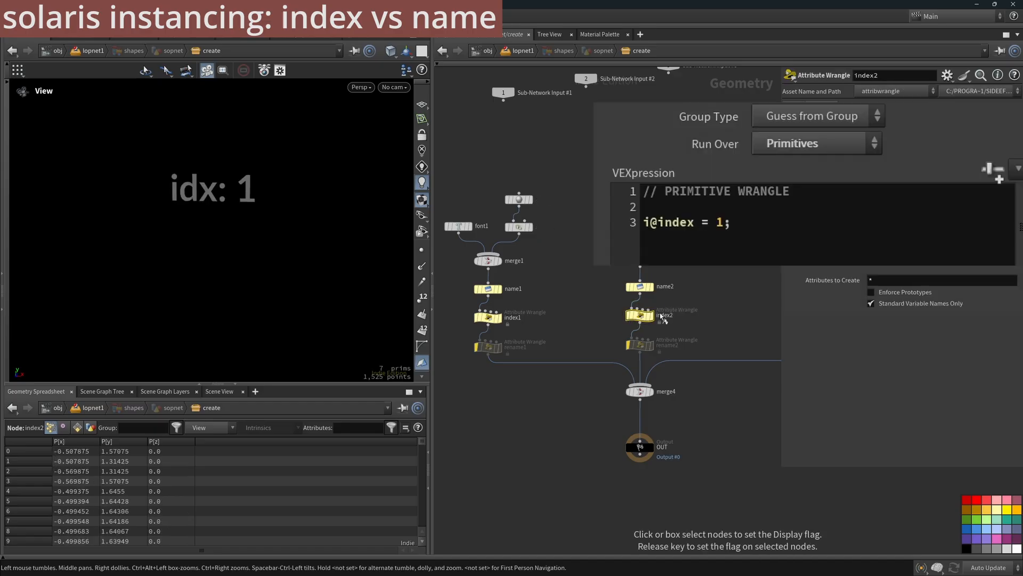
key(r)
click(639, 286)
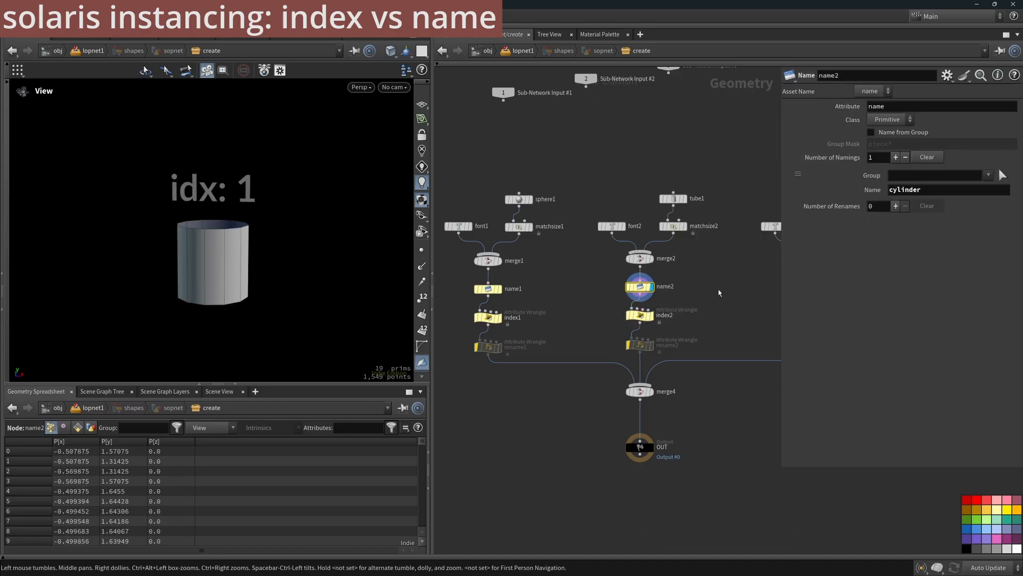
Inspect the cube branch by displaying merge3 and selecting the index3 wrangle
middle_drag(755, 288, 600, 289)
click(648, 260)
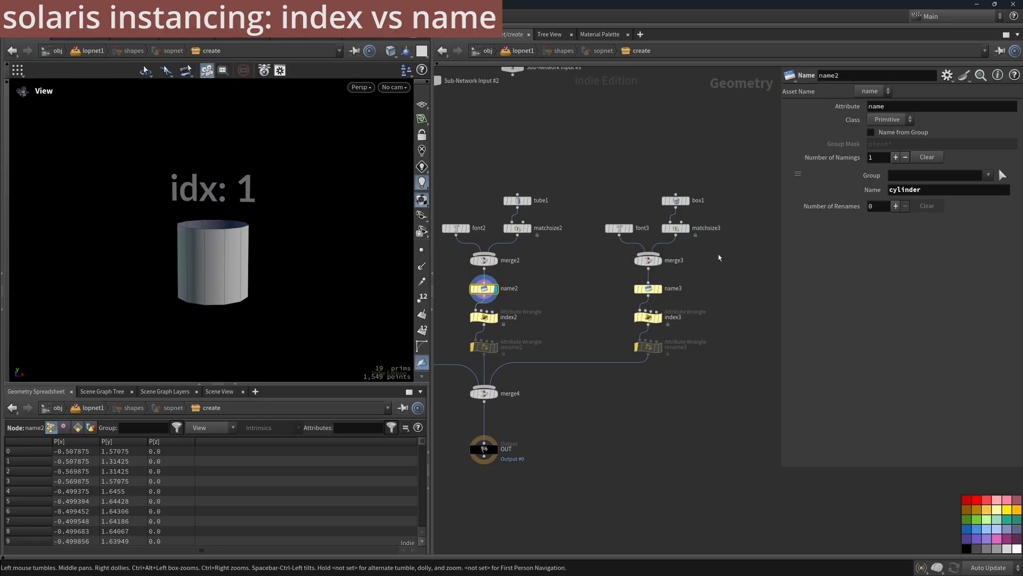
key(r)
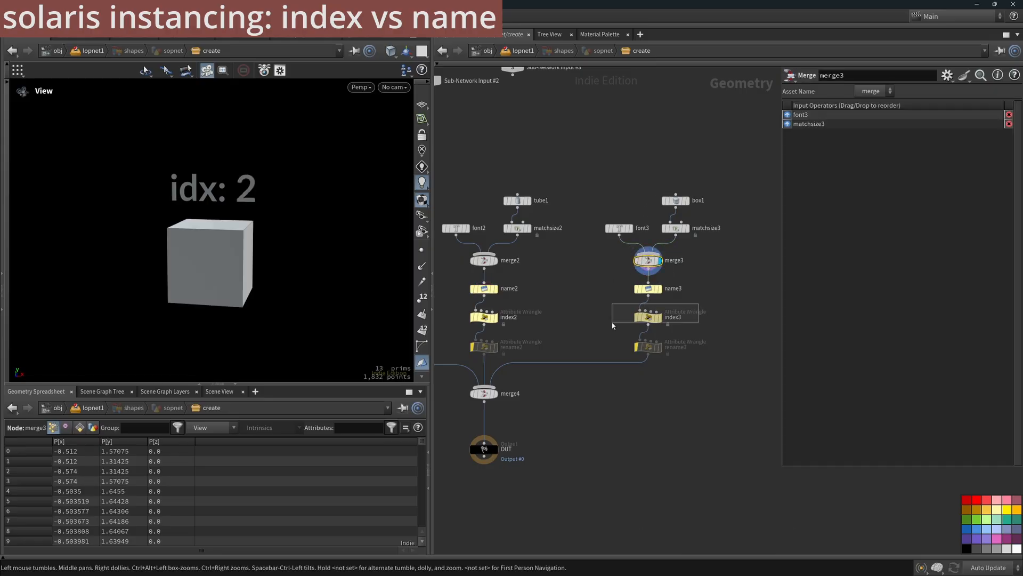
click(648, 317)
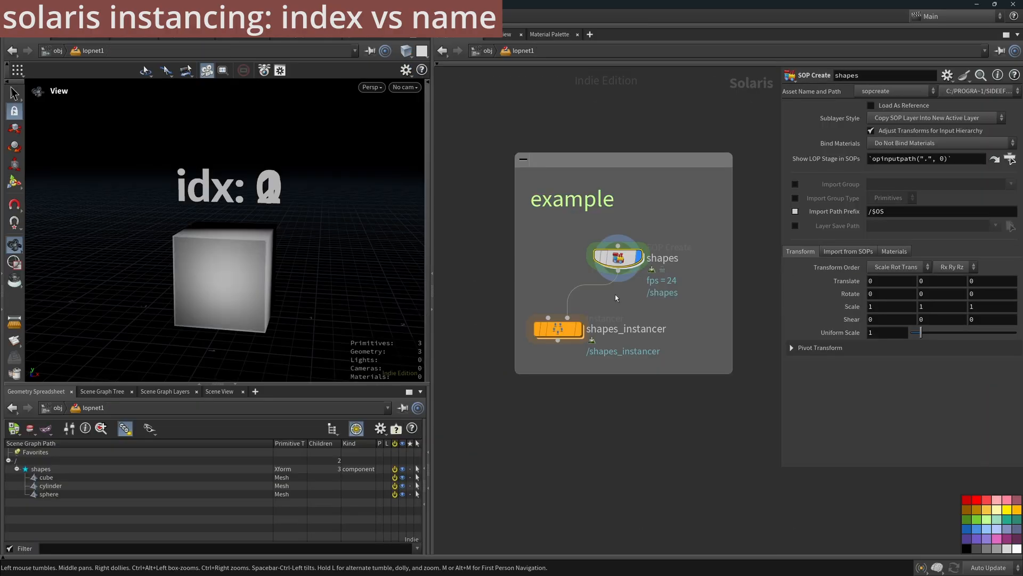
Inside shapes_instancer, inspect the line1 point source and the create_index and create_name wrangle code
scroll(269, 275, up, 3)
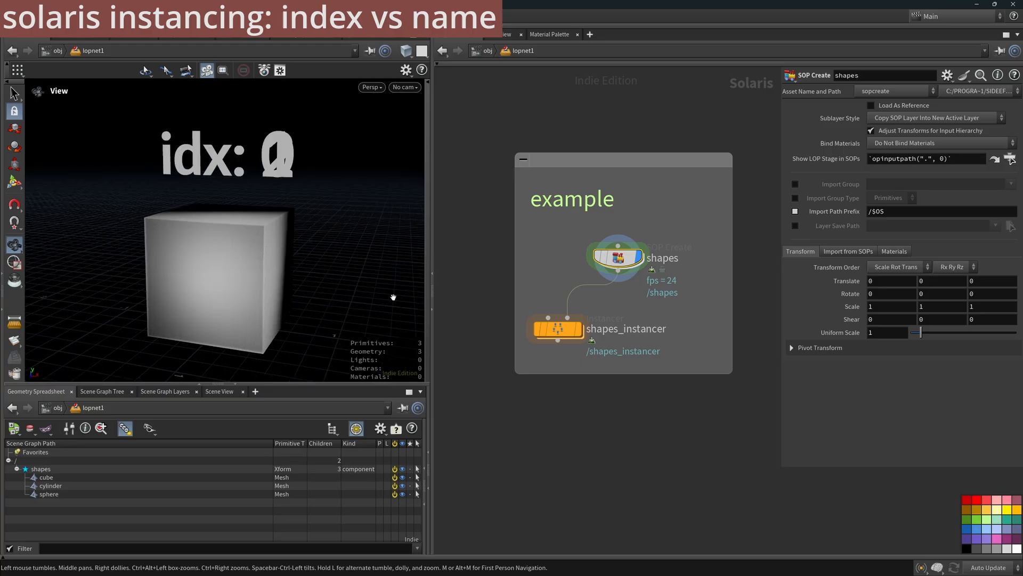
double_click(564, 327)
click(555, 185)
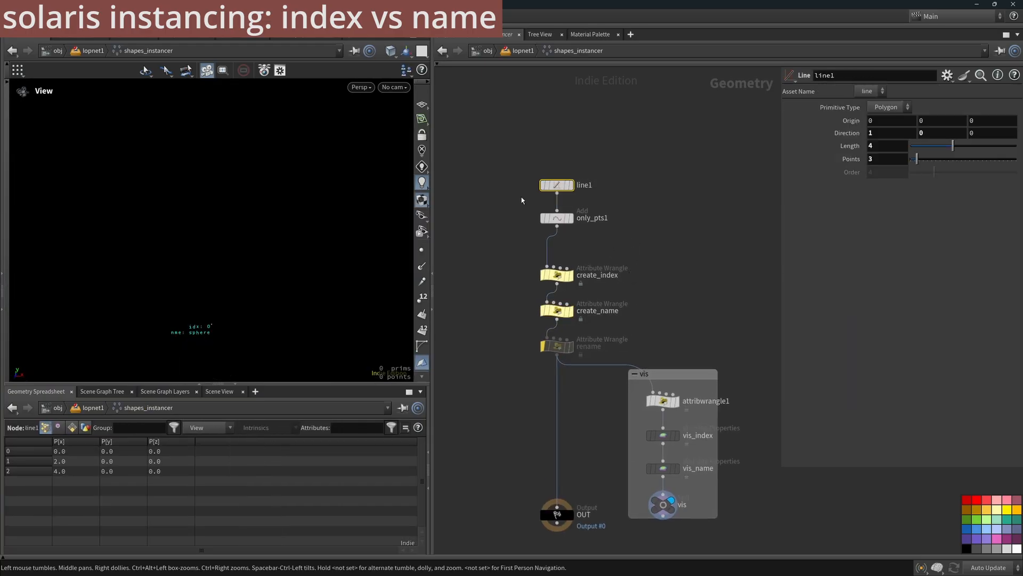
drag(308, 302, 373, 306)
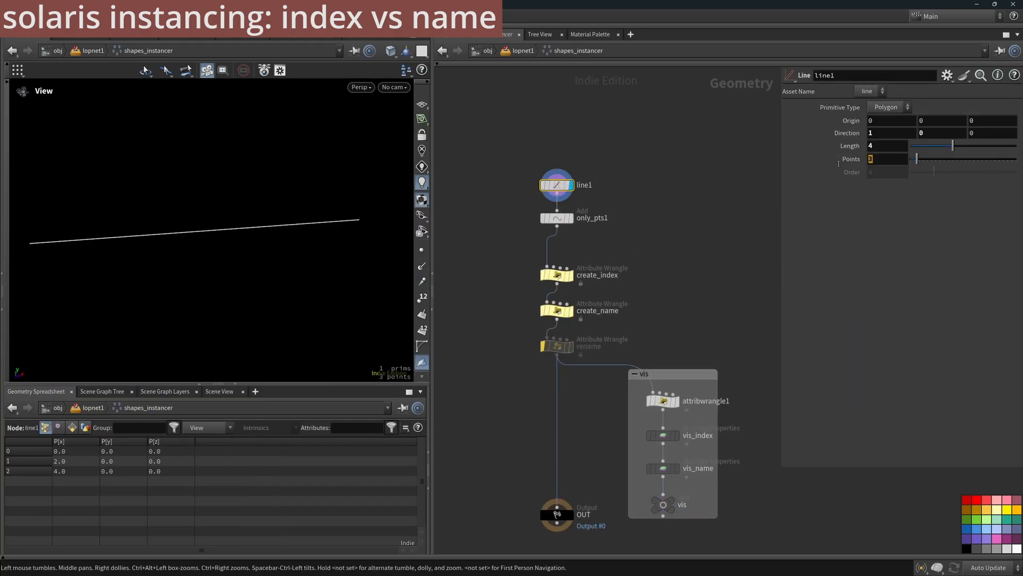
click(557, 274)
click(571, 275)
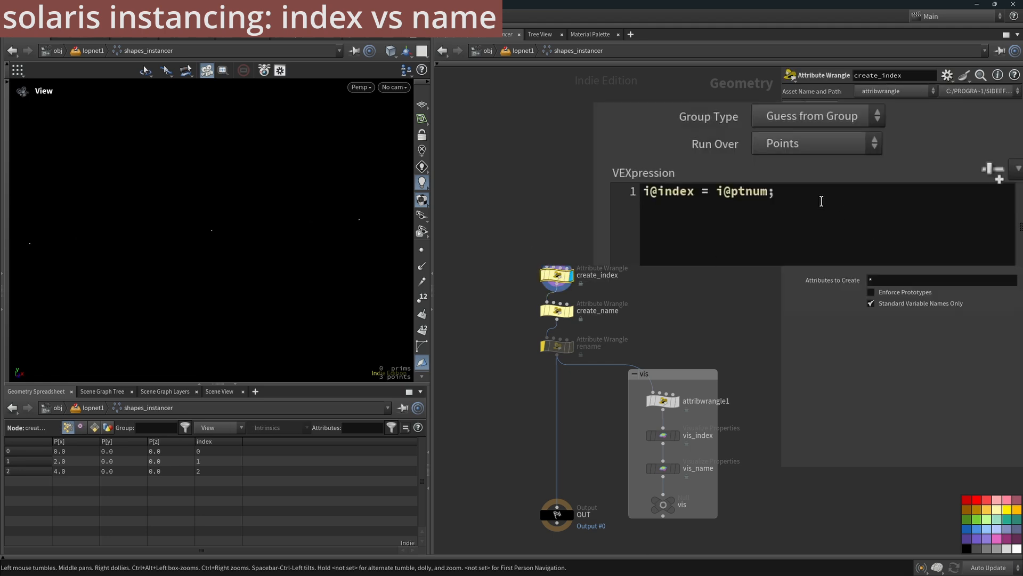
click(557, 310)
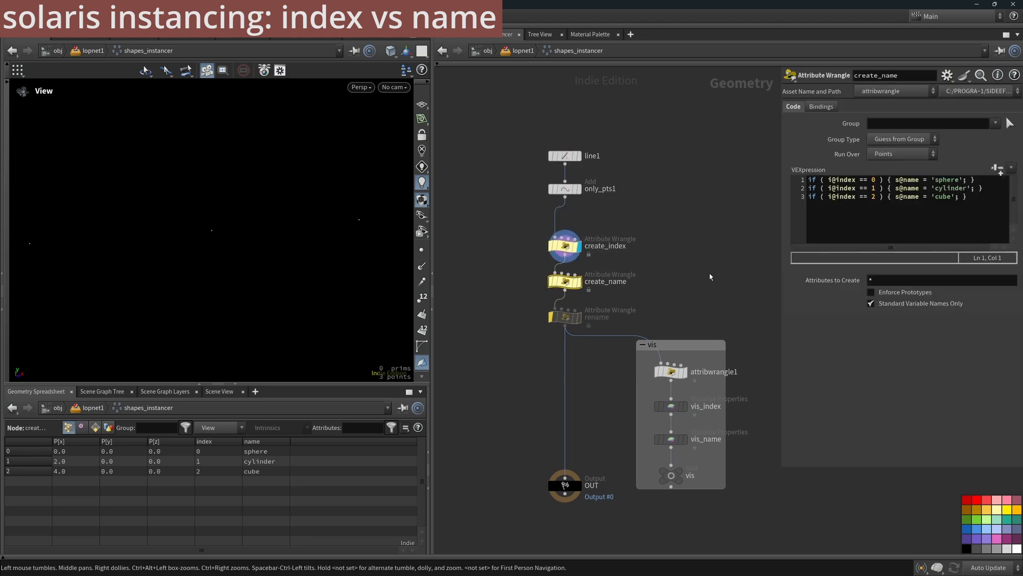
Display the vis null to examine the index and name labels on the points, and return to the lopnet1 level
click(680, 471)
click(667, 472)
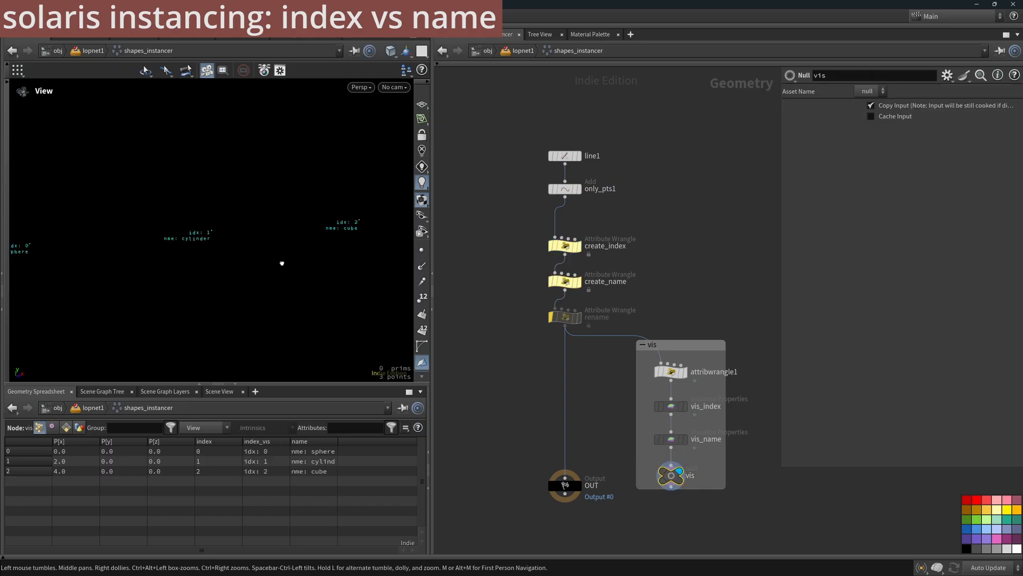
middle_drag(238, 248, 297, 256)
drag(271, 250, 251, 250)
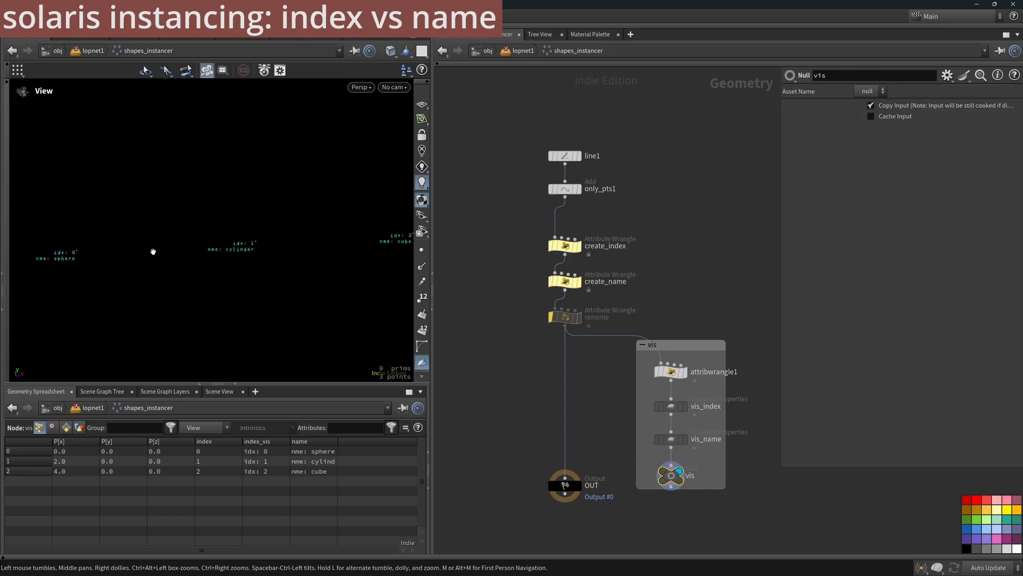
drag(137, 268, 130, 274)
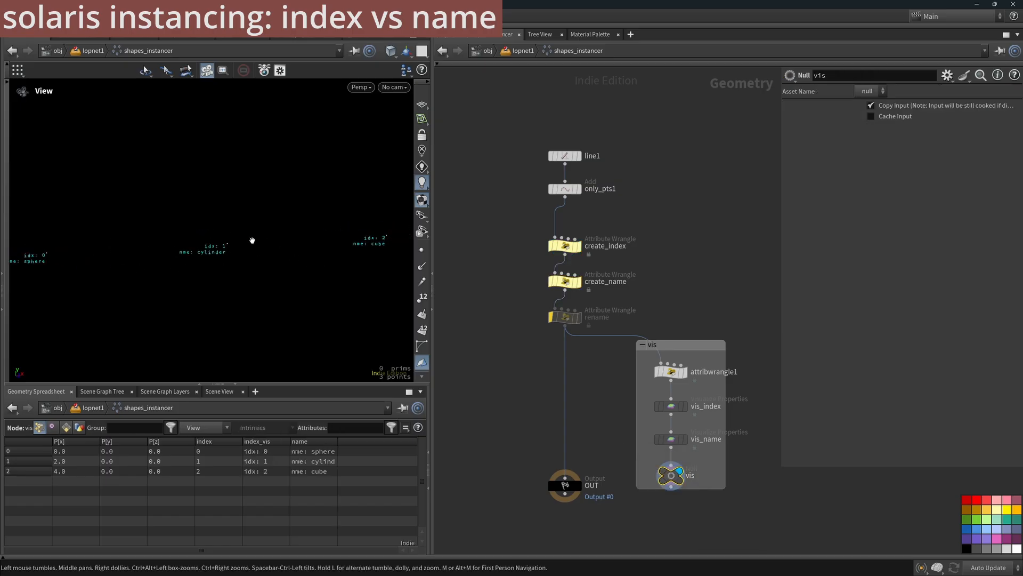
drag(261, 258, 279, 250)
mouse_move(352, 244)
mouse_down()
mouse_move(296, 249)
mouse_move(366, 230)
mouse_up()
click(522, 51)
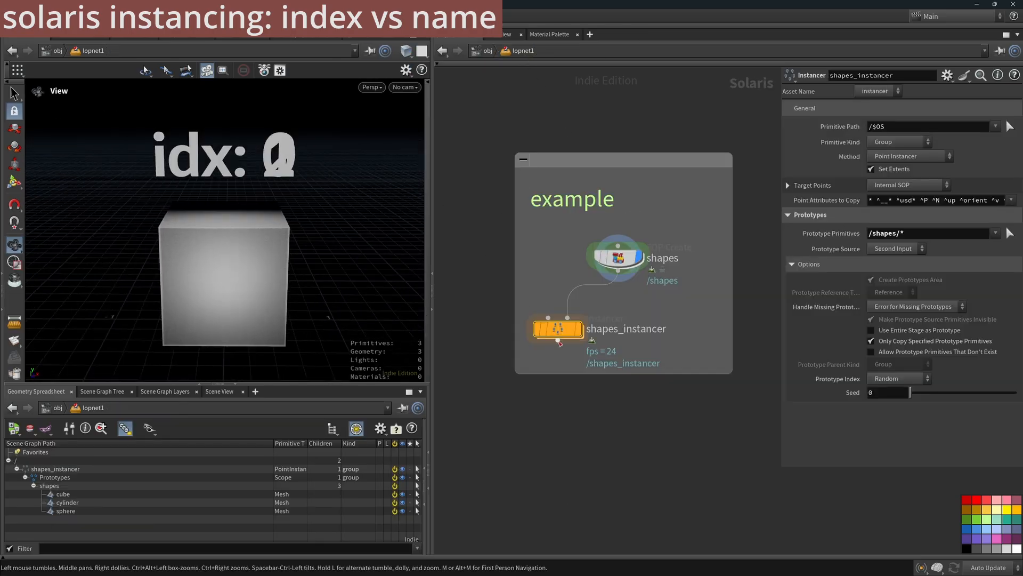
Display shapes_instancer and set its Prototype Index to Index Attribute, using the index attribute
click(580, 328)
middle_drag(323, 228, 104, 225)
right_drag(104, 225, 145, 217)
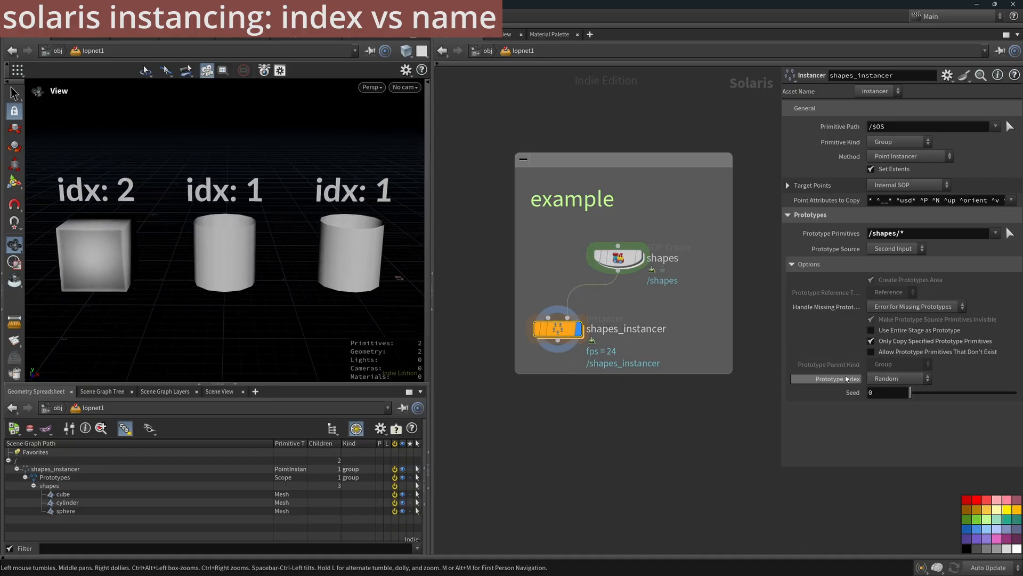
click(890, 380)
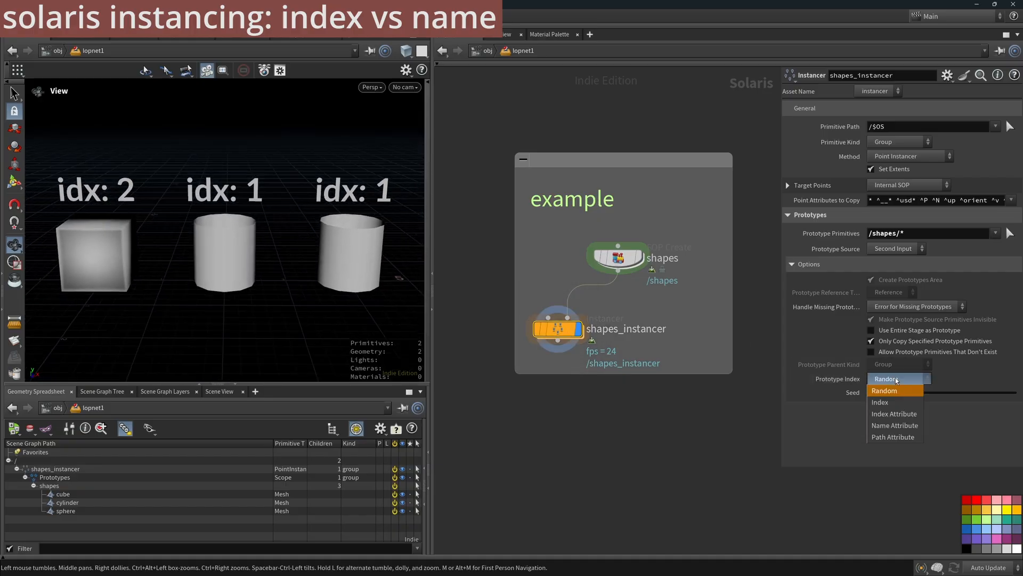
click(912, 414)
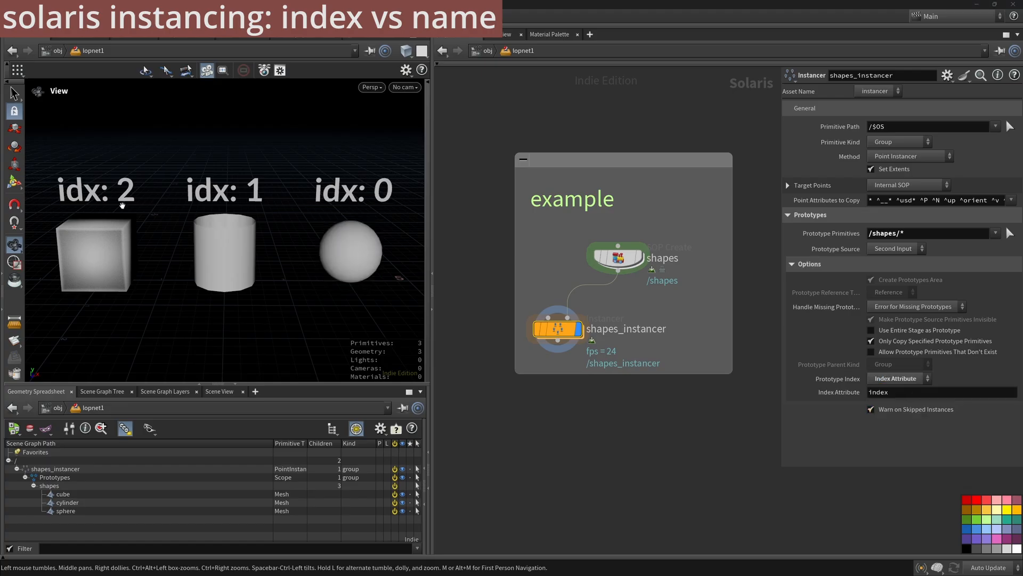
drag(122, 206, 142, 230)
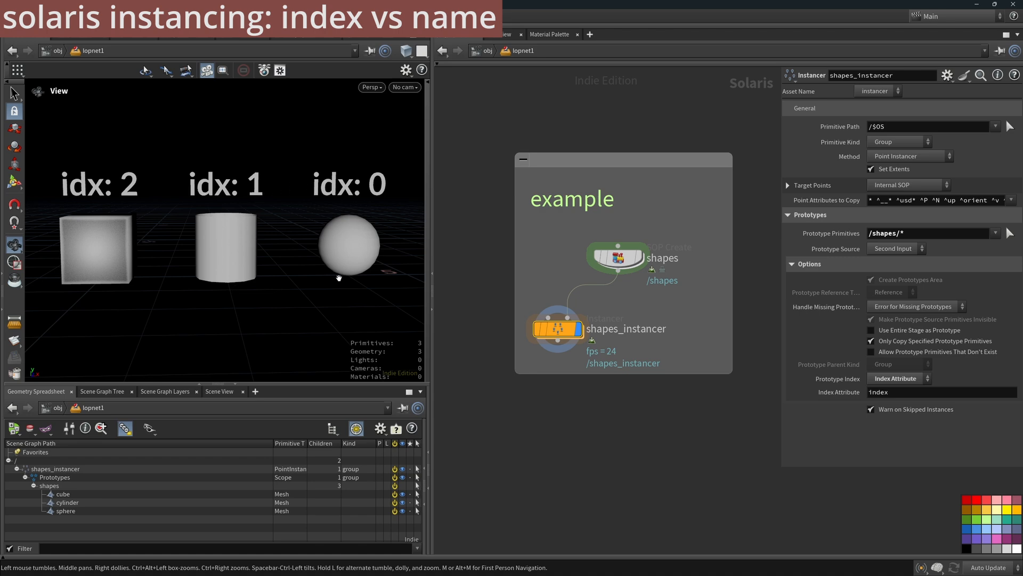
Examine the primvars:index values of the cube primitive under shapes in the scene graph details
double_click(636, 260)
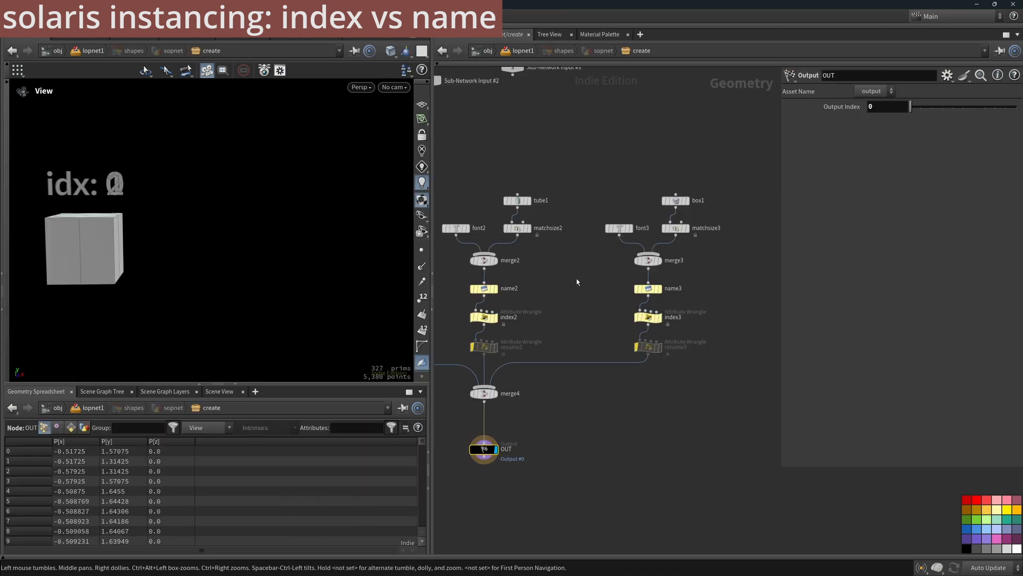
key(u)
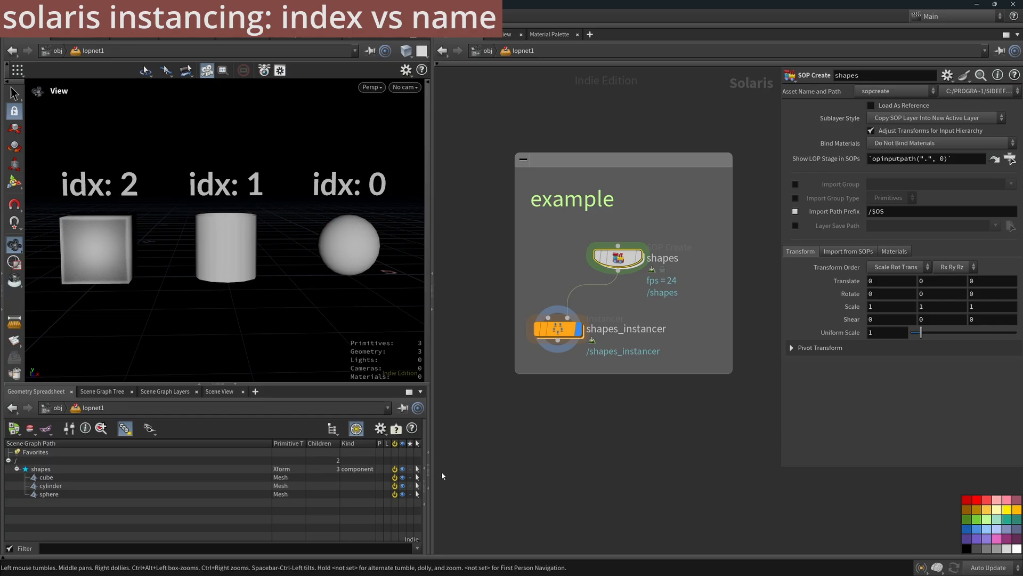
click(425, 471)
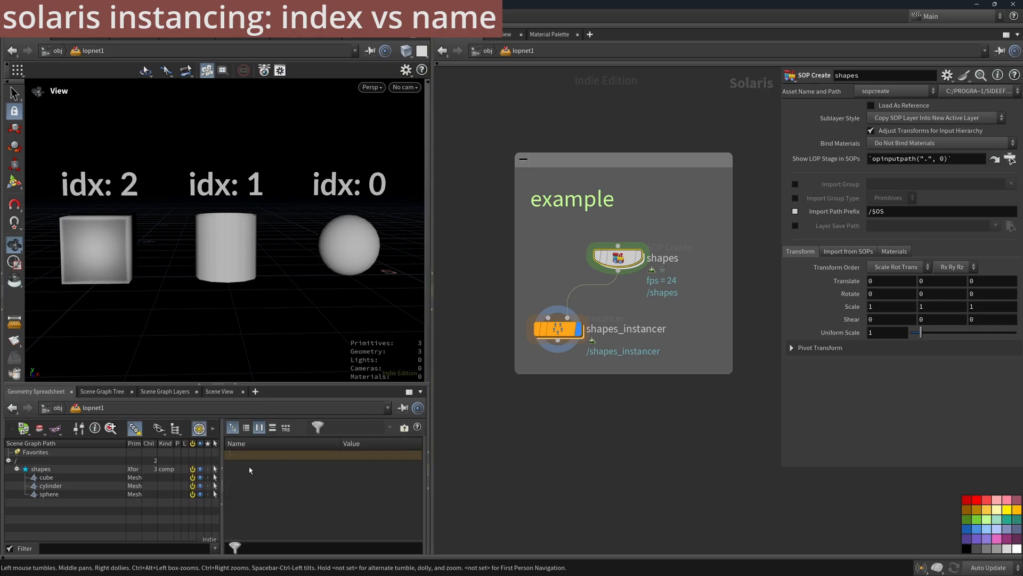
click(98, 476)
scroll(358, 473, down, 3)
scroll(358, 472, down, 5)
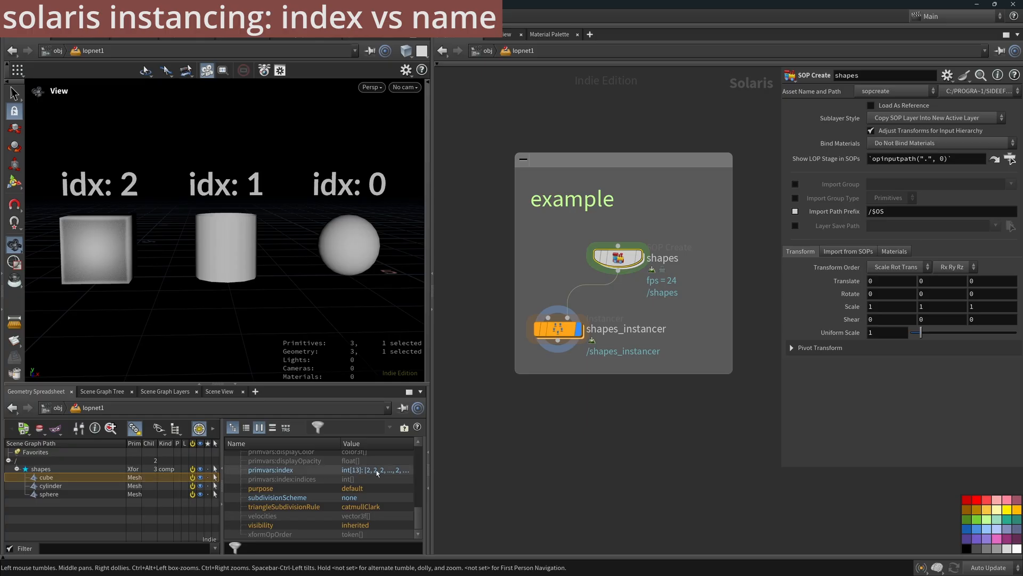
mouse_move(640, 287)
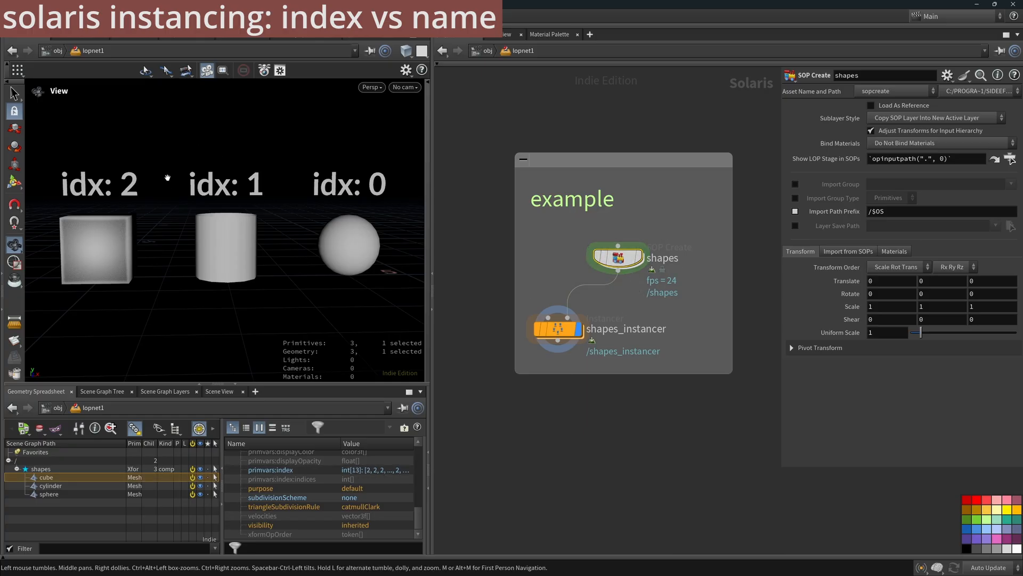
Inspect the index and name attributes of the points inside shapes_instancer, and return to the lopnet1 level
click(544, 349)
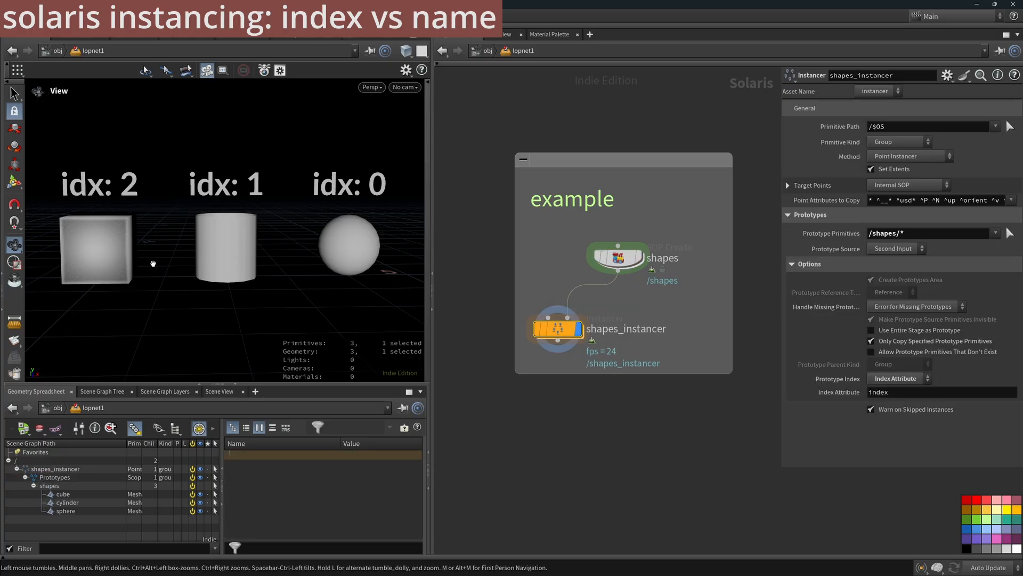
double_click(556, 329)
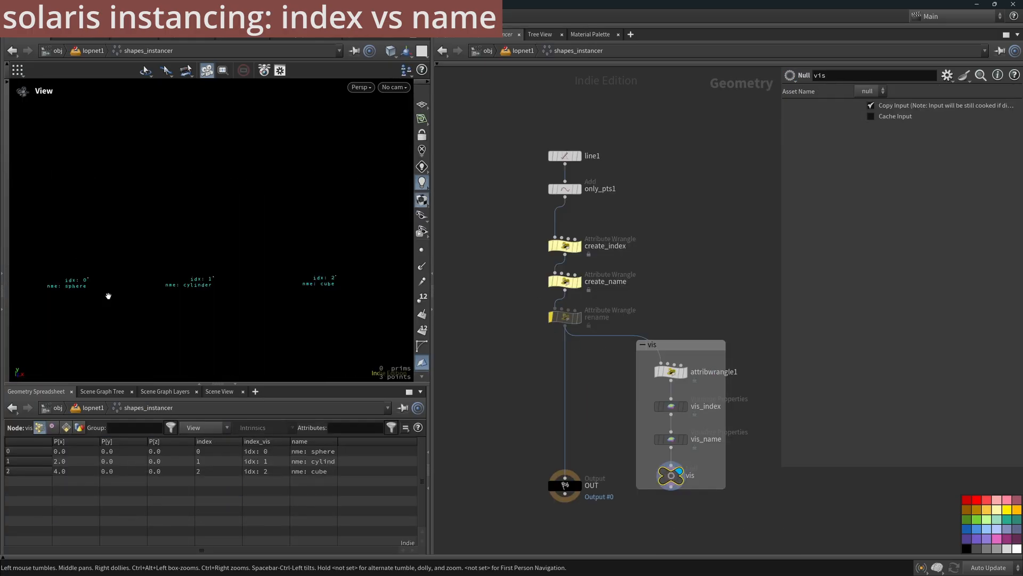
key(u)
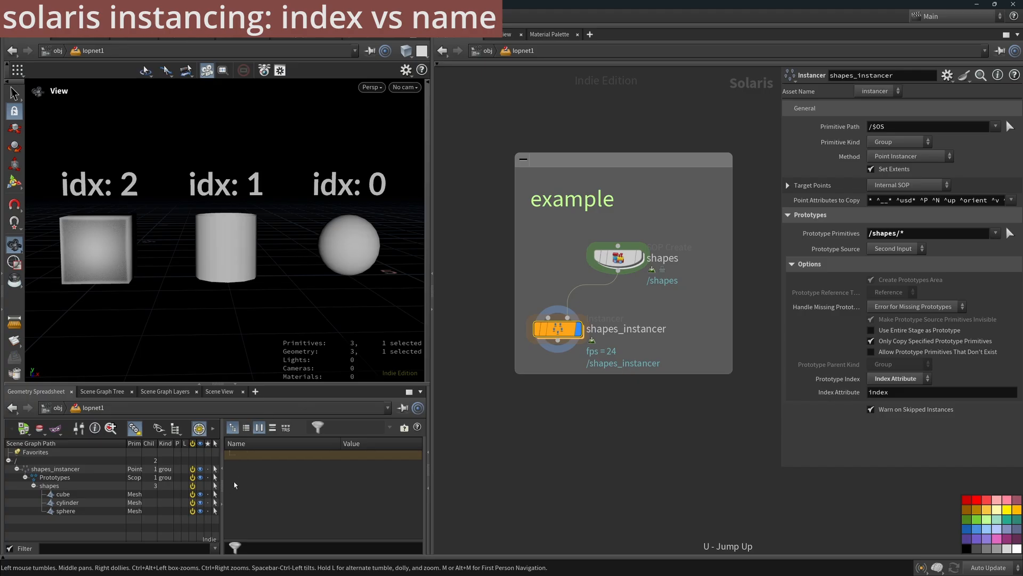
Collapse the scene graph attribute details and examine the order of the primitives under the shapes node
click(222, 503)
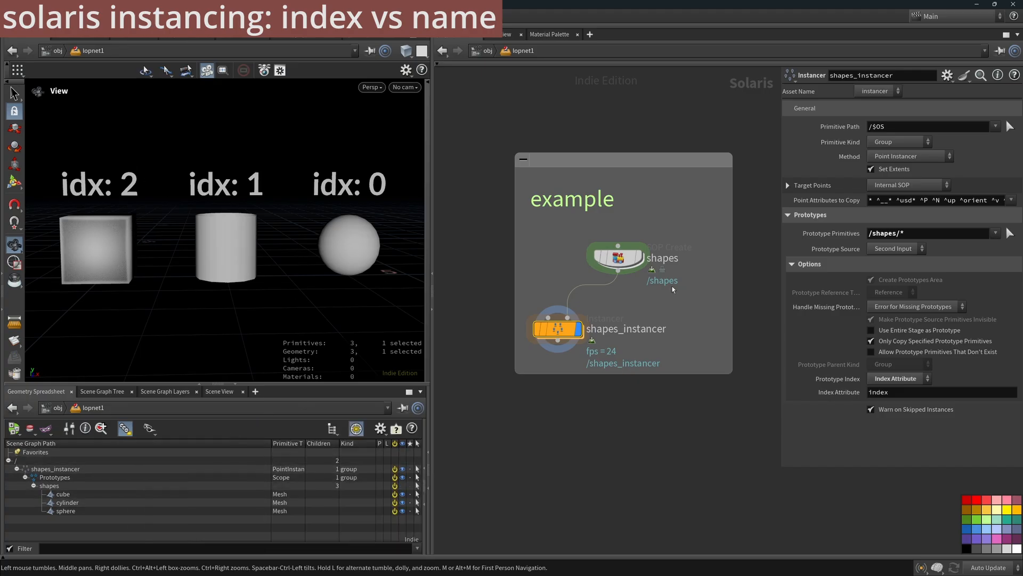
click(623, 260)
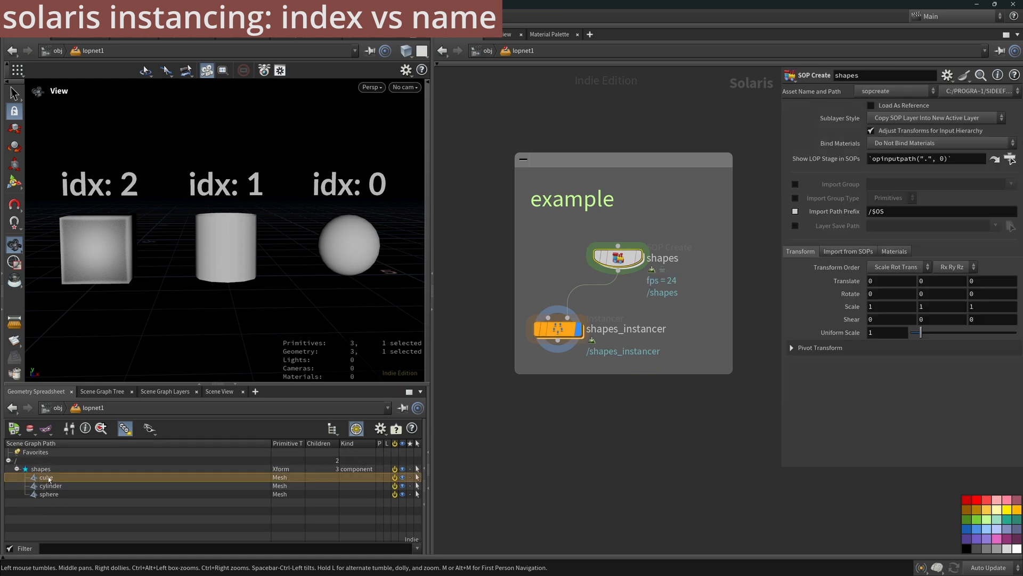
click(75, 512)
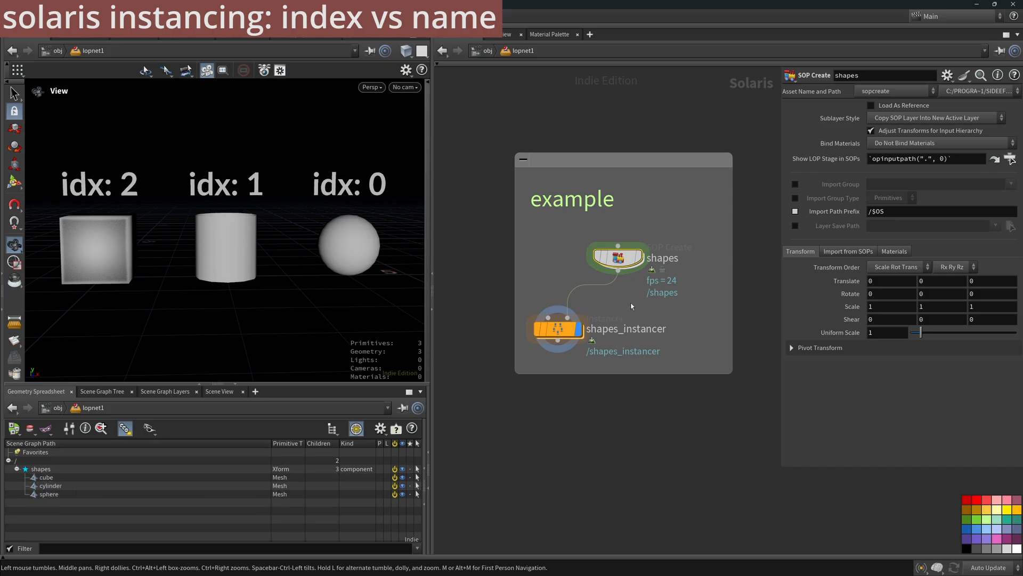
Set the Prototype Index of shapes_instancer to Name Attribute, using the name attribute
key(Down)
click(909, 379)
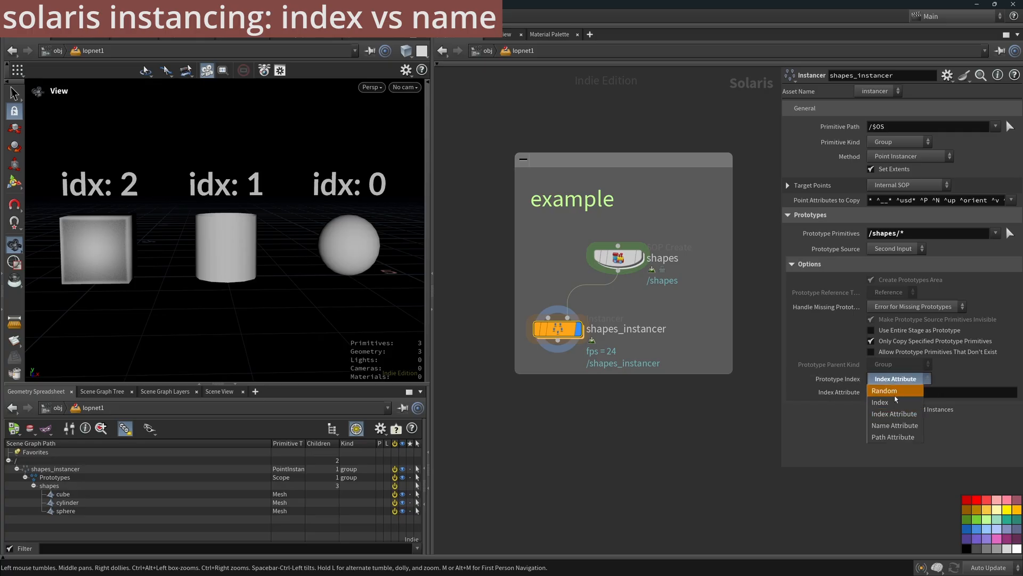
click(907, 425)
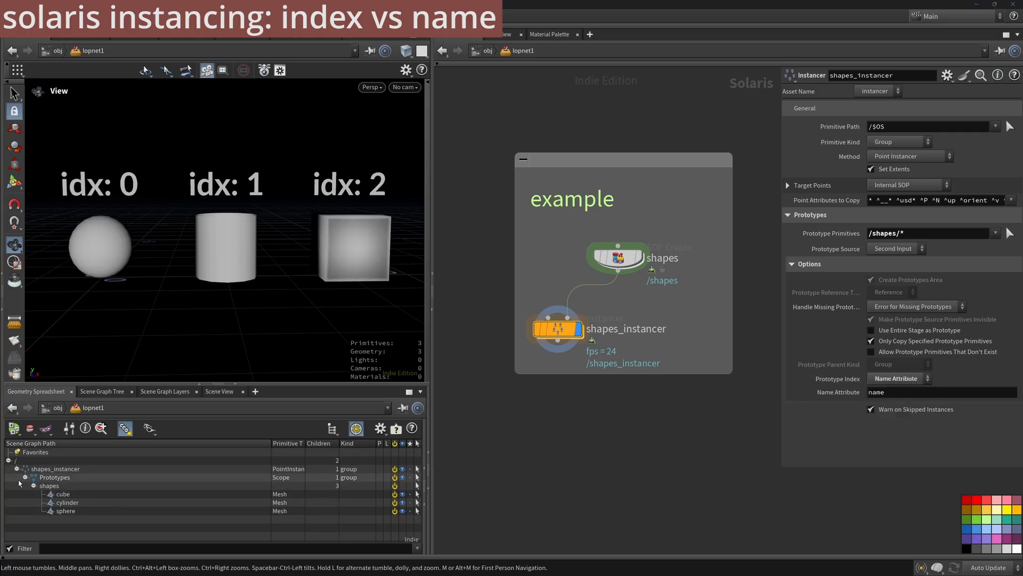
Compare the primitive names from shapes with the prototypes and source points of shapes_instancer
click(618, 260)
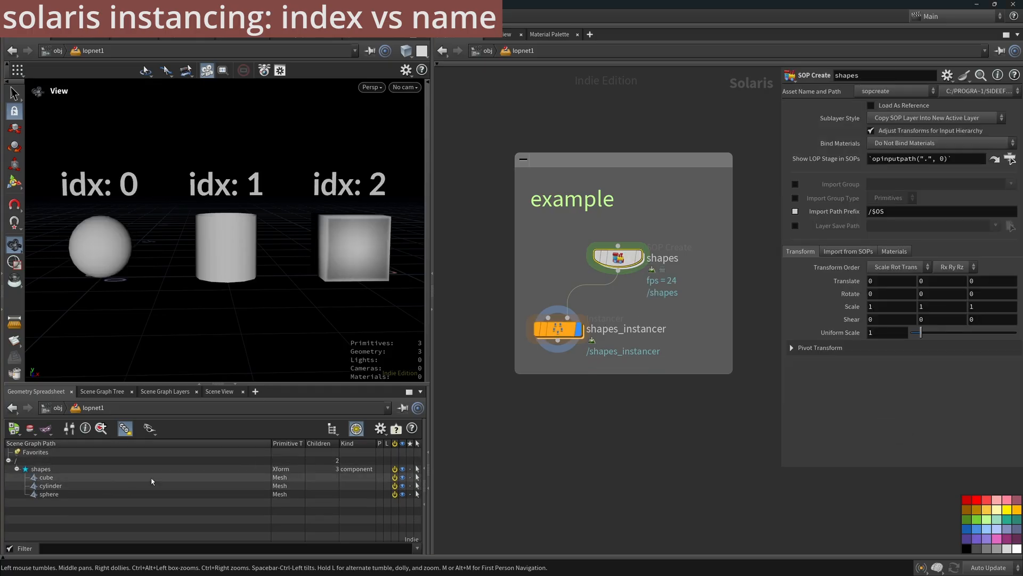
click(561, 330)
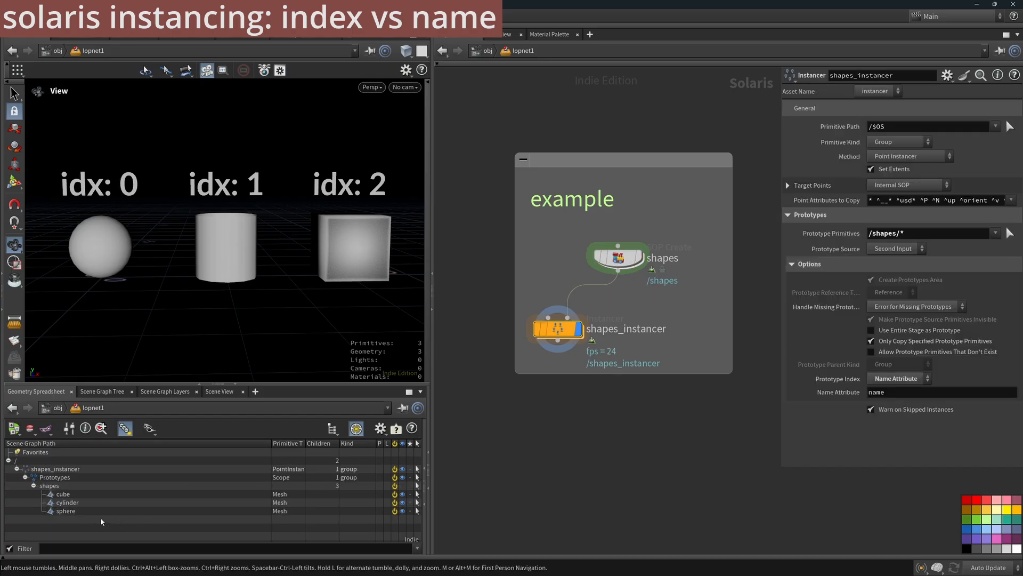
double_click(565, 332)
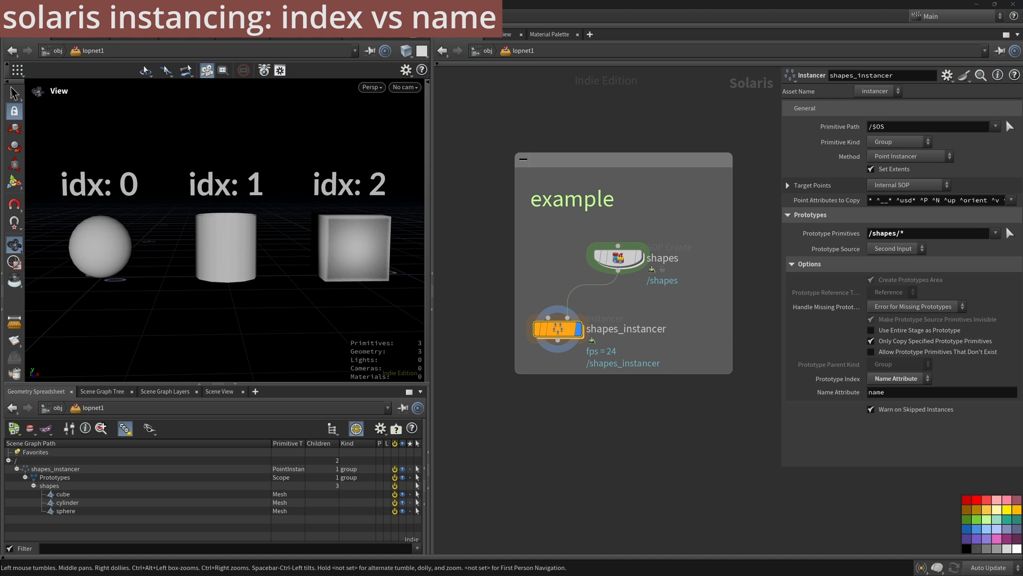
Switch the Prototype Index of shapes_instancer back to Index Attribute
click(896, 378)
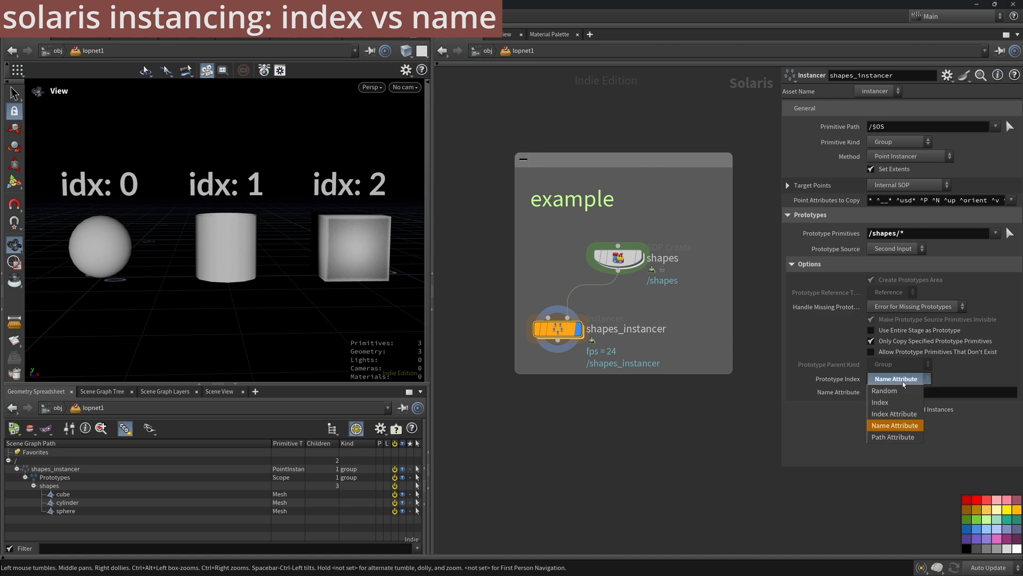
click(903, 414)
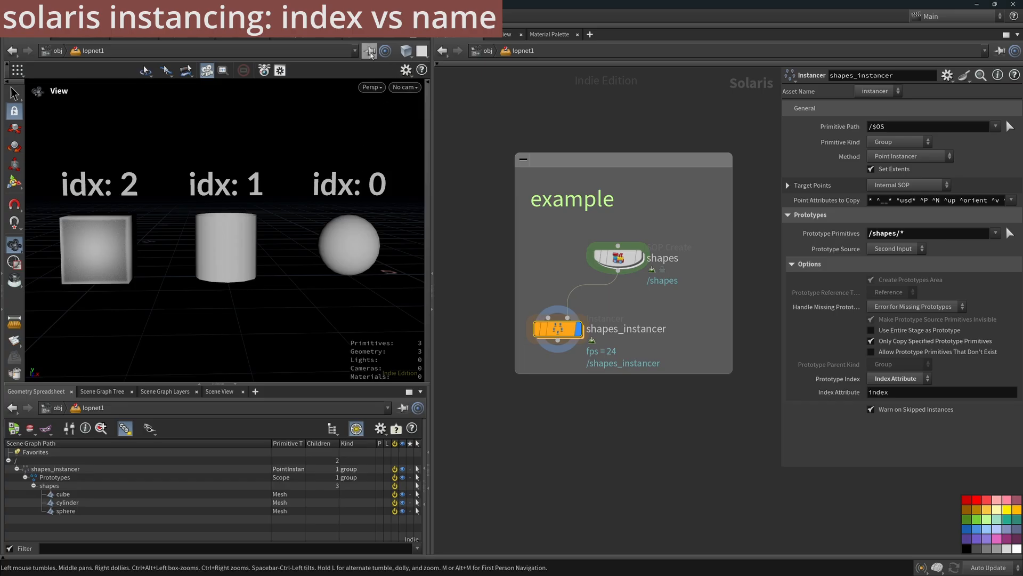
Keep the viewport pinned to lopnet1 and bypass the three index wrangles in the create network inside shapes
double_click(625, 264)
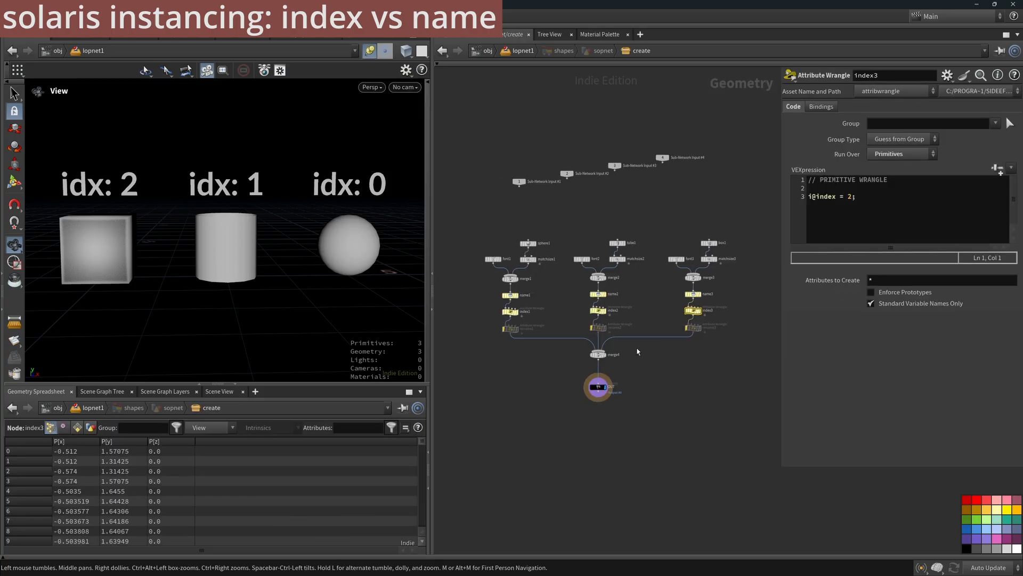
drag(455, 305, 703, 320)
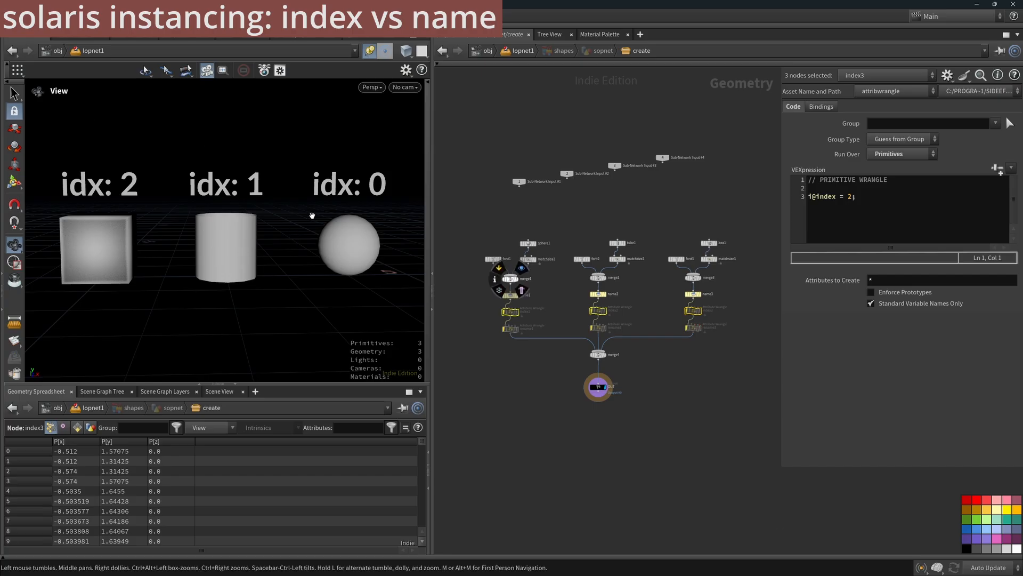
drag(505, 307, 680, 313)
key(Escape)
Enable the rename1, rename2 and rename3 wrangles so the shape names get an index prefix
scroll(523, 322, up, 3)
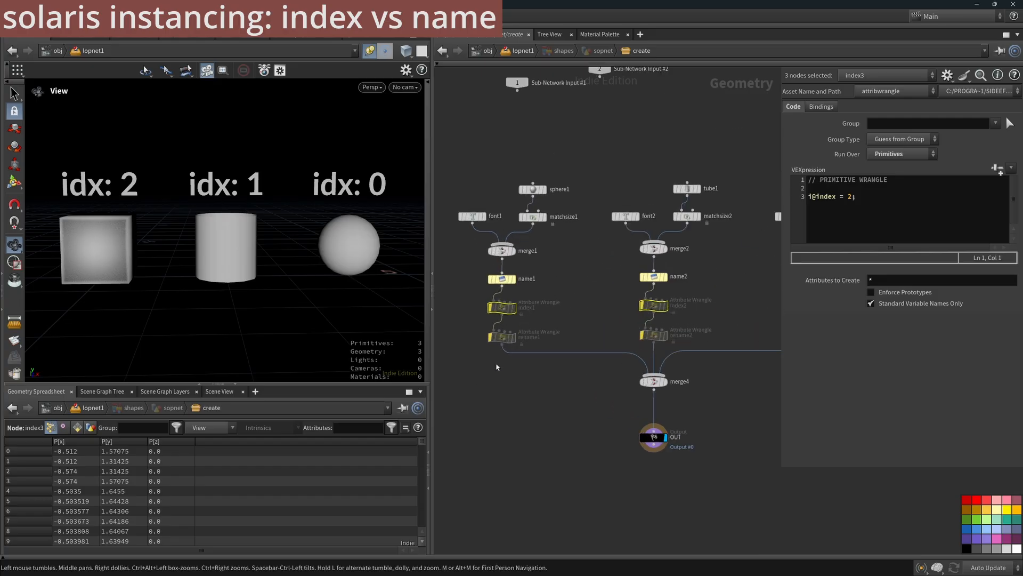
drag(521, 328, 474, 365)
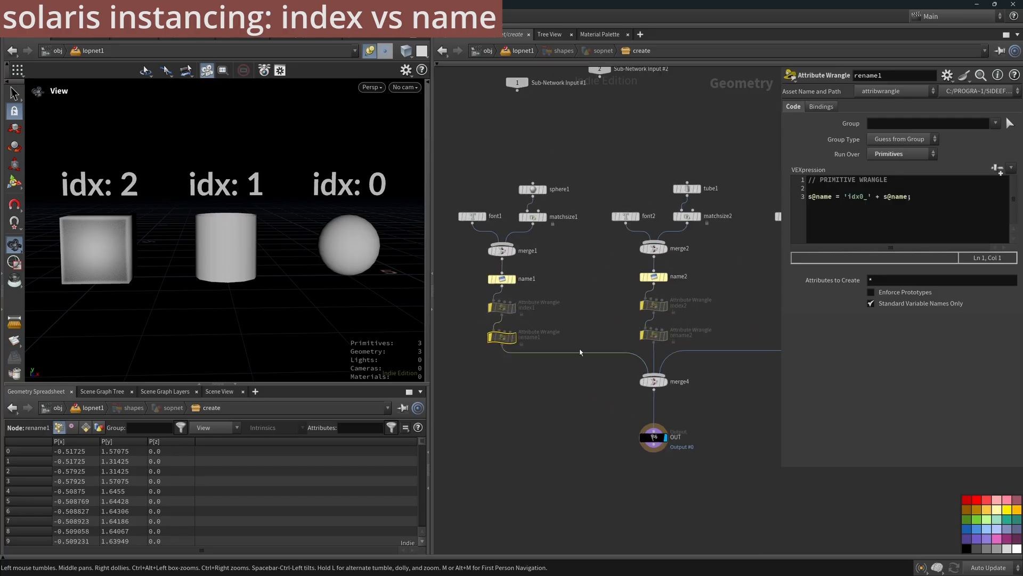
scroll(609, 332, down, 5)
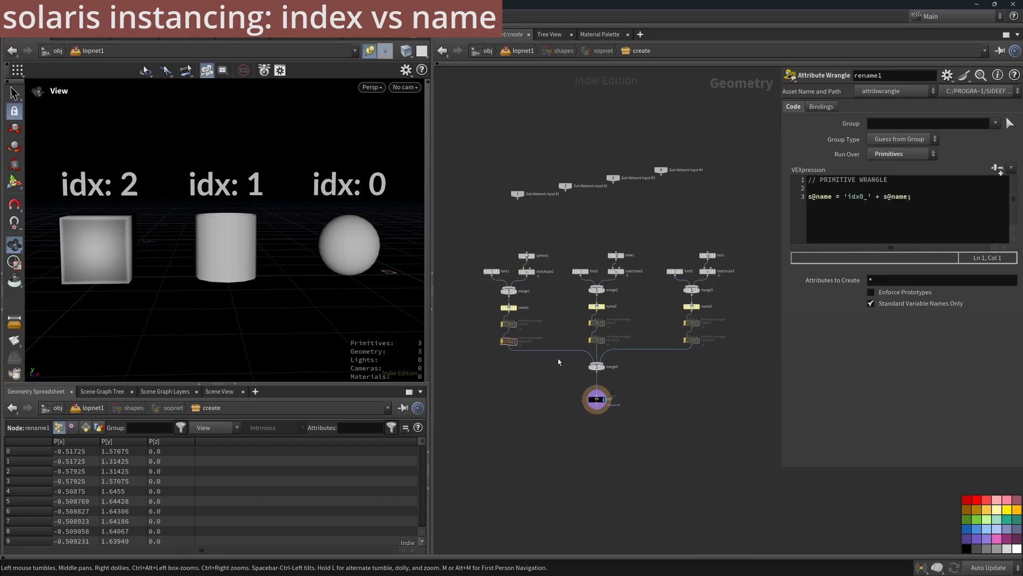
drag(720, 360, 501, 337)
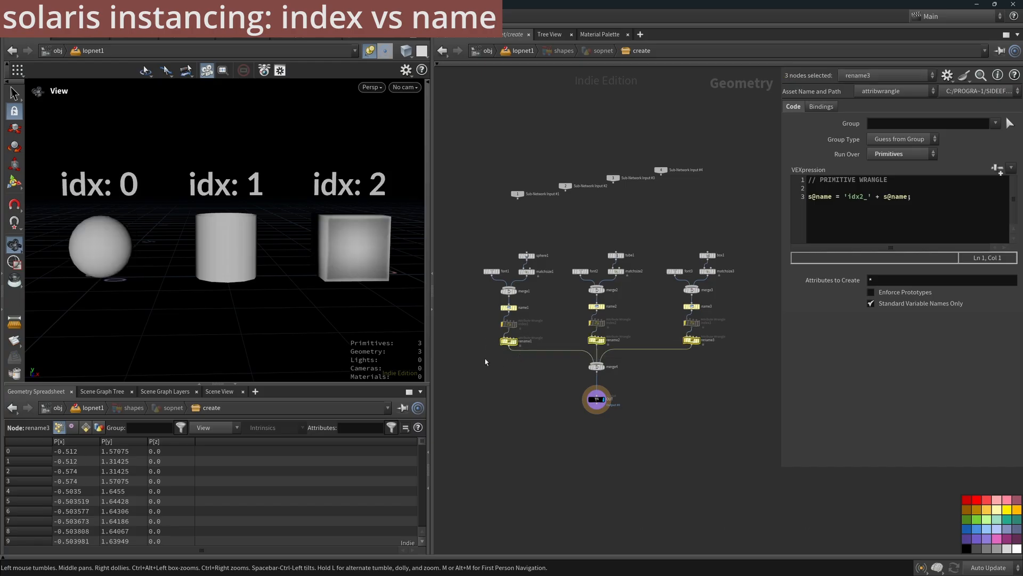
Inspect the name prefix code in the three rename wrangles, and return to lopnet1 to examine the renamed primitives
scroll(485, 361, up, 2)
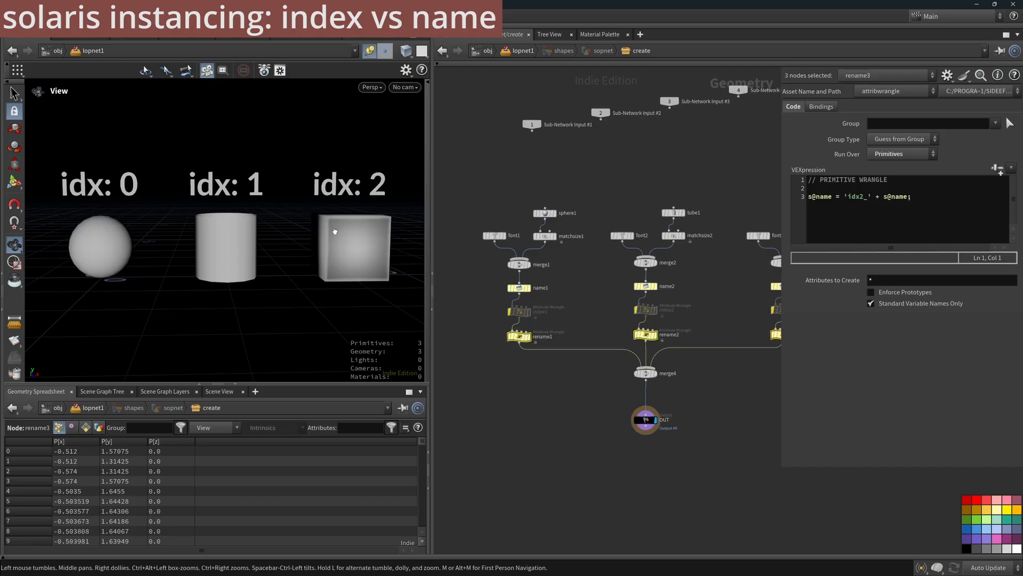
click(518, 336)
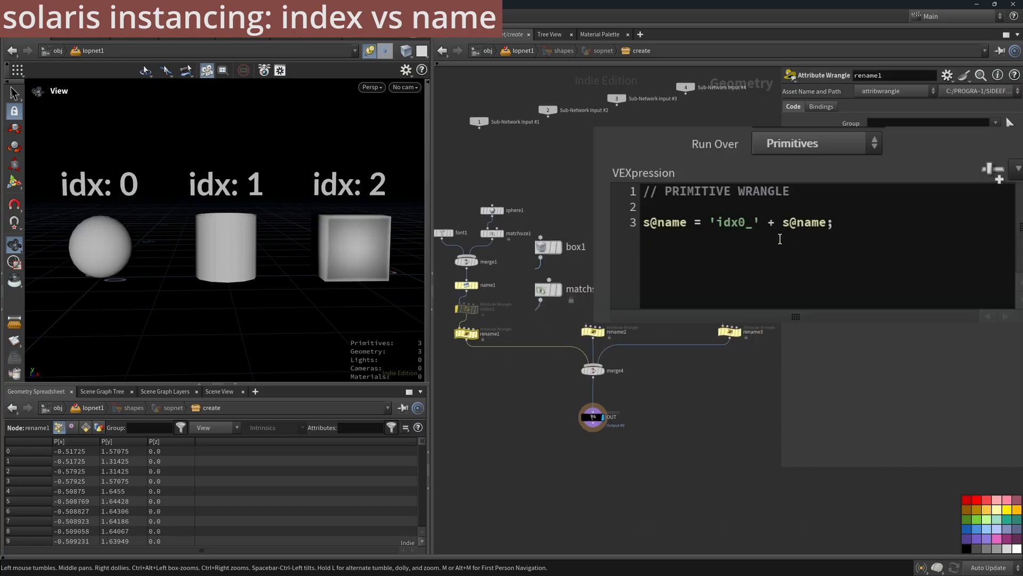
drag(758, 229, 714, 229)
click(746, 231)
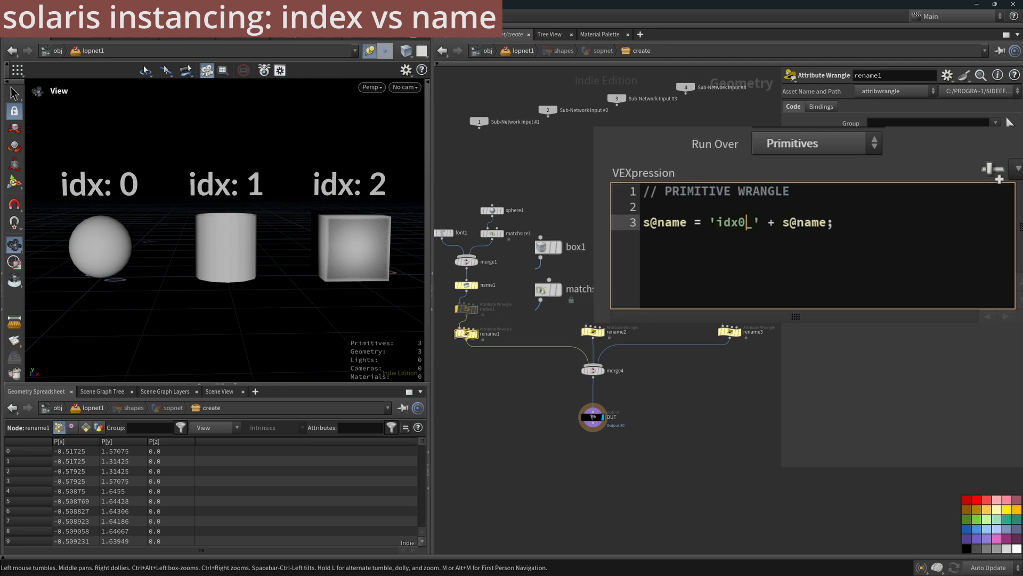
click(593, 331)
click(730, 332)
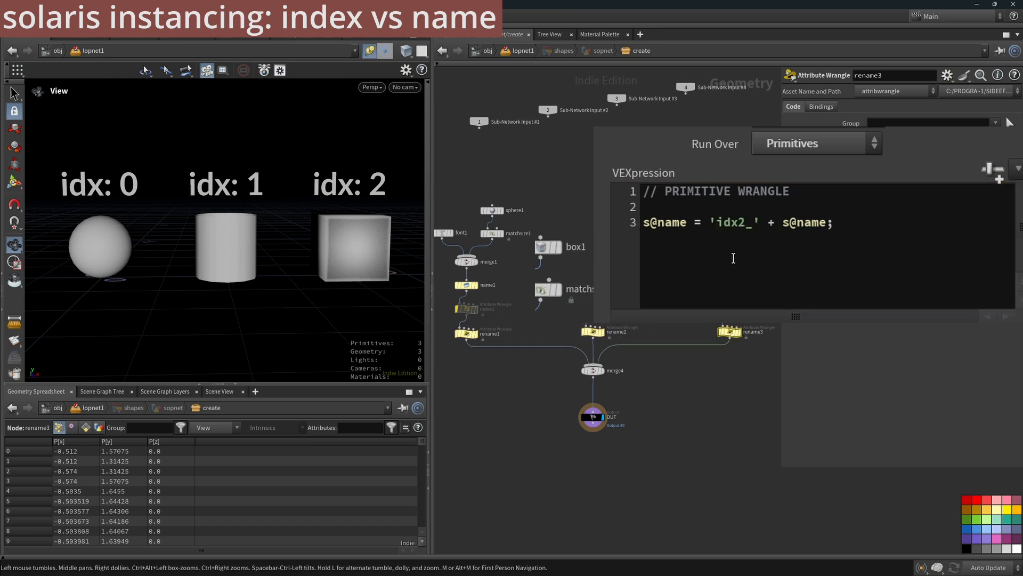
key(u)
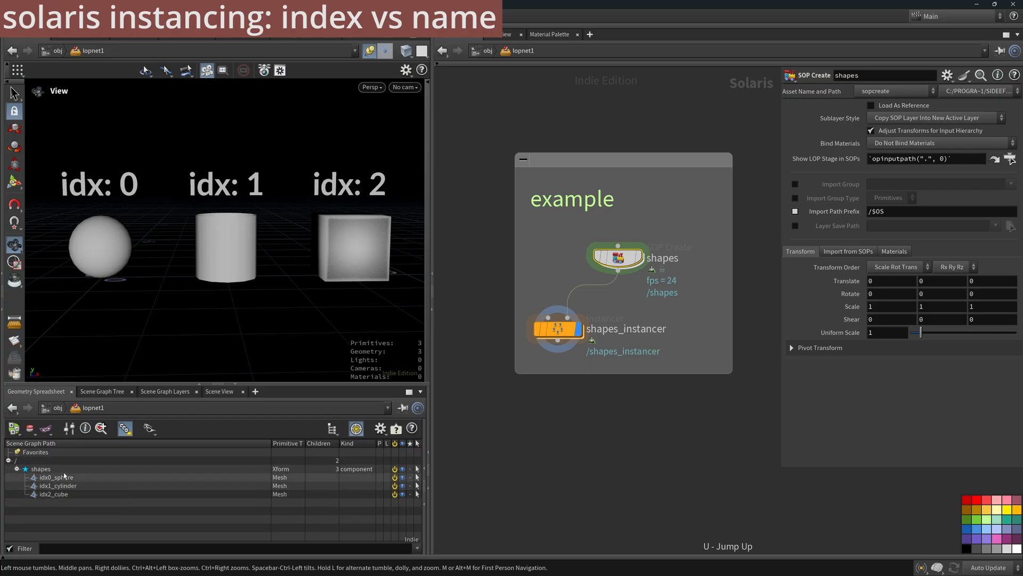
Shorten the name prefix in the rename1 wrangle to '0_' and check the sphere's primitive name at the lopnet1 level
double_click(617, 257)
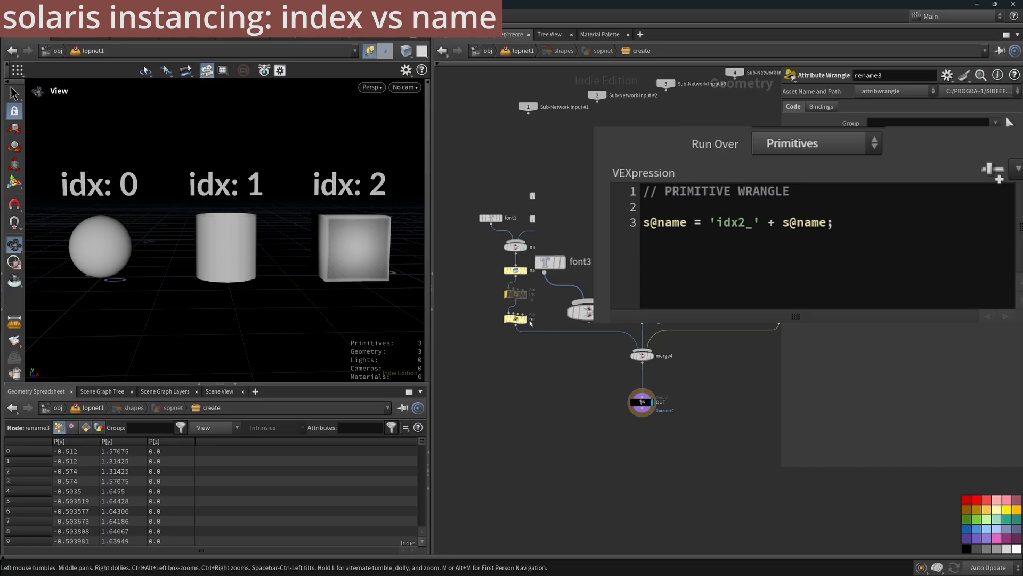
click(516, 318)
drag(742, 222, 719, 224)
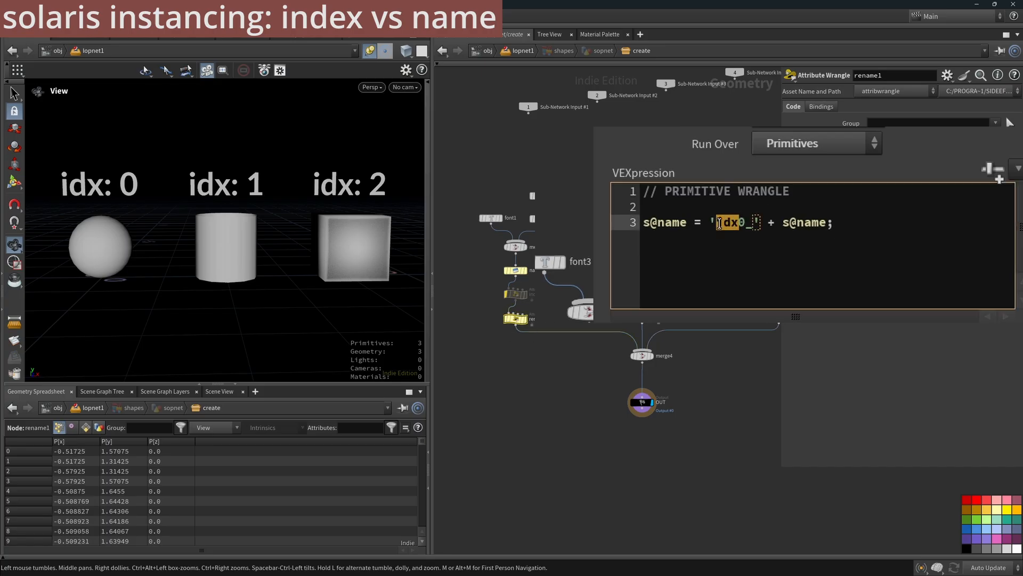
key(BackSpace)
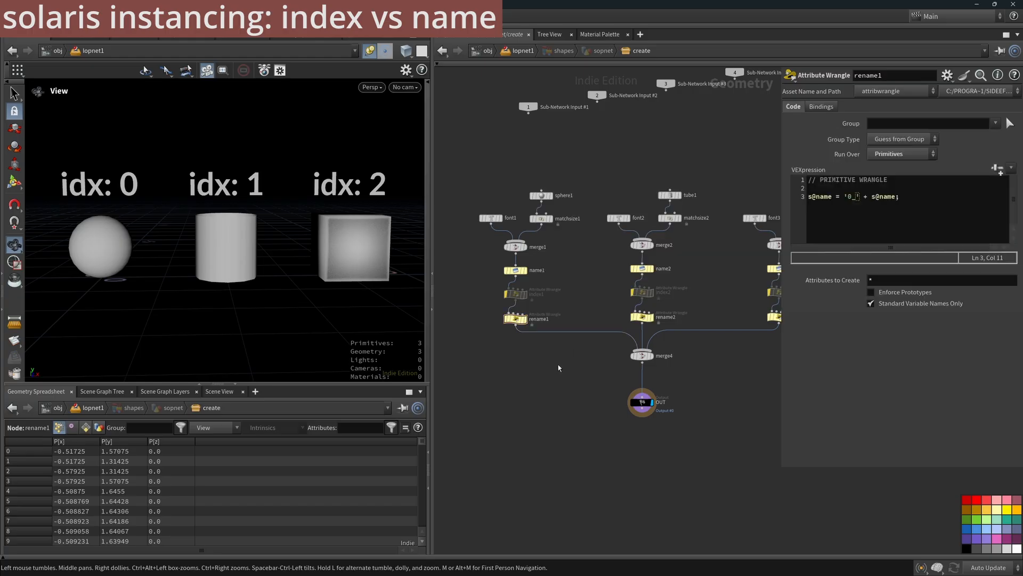
key(u)
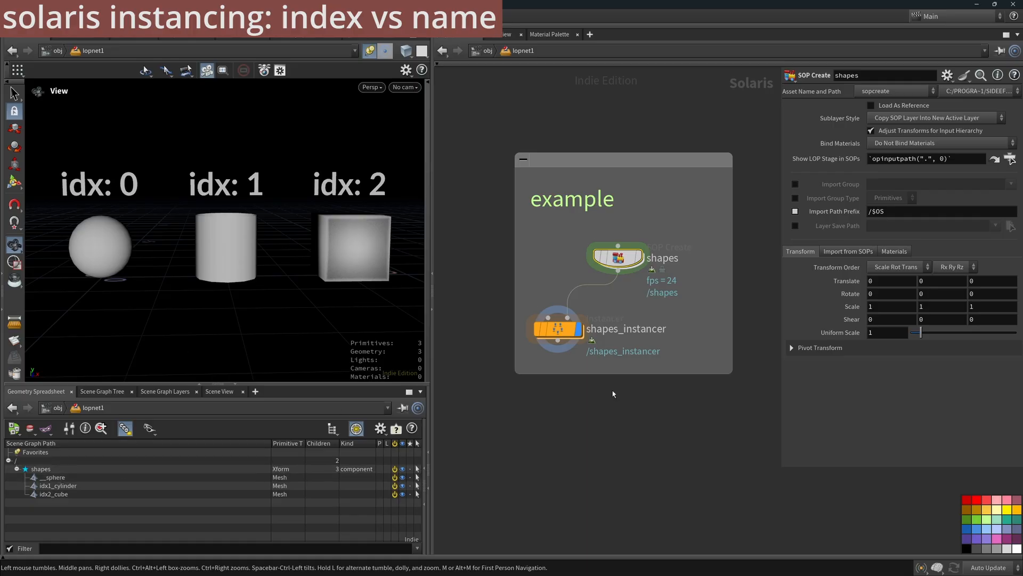
Restore the name prefix in the rename1 wrangle to 'idx0_' and return to lopnet1
double_click(618, 258)
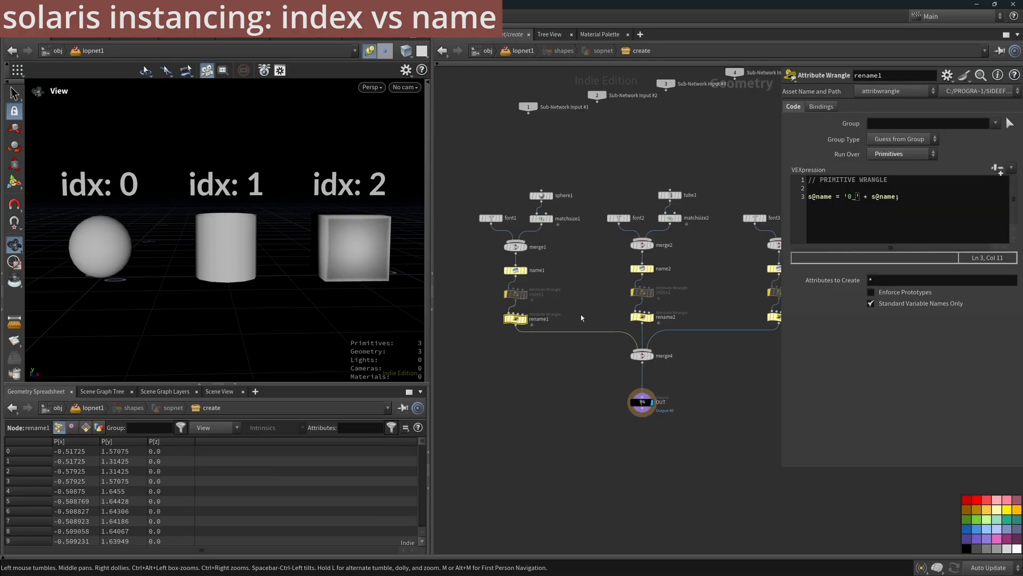
key(ctrl+z)
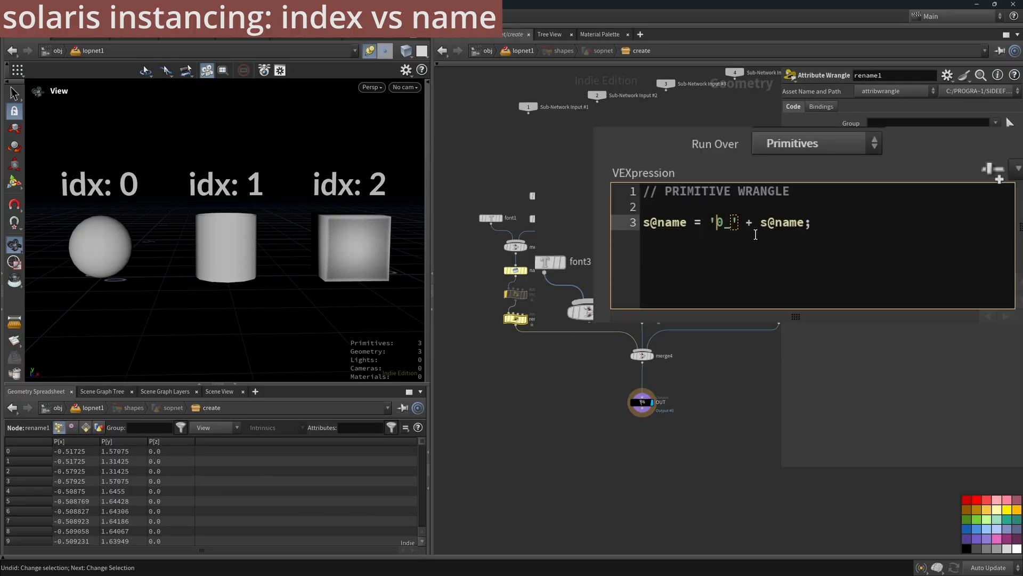
text(idx)
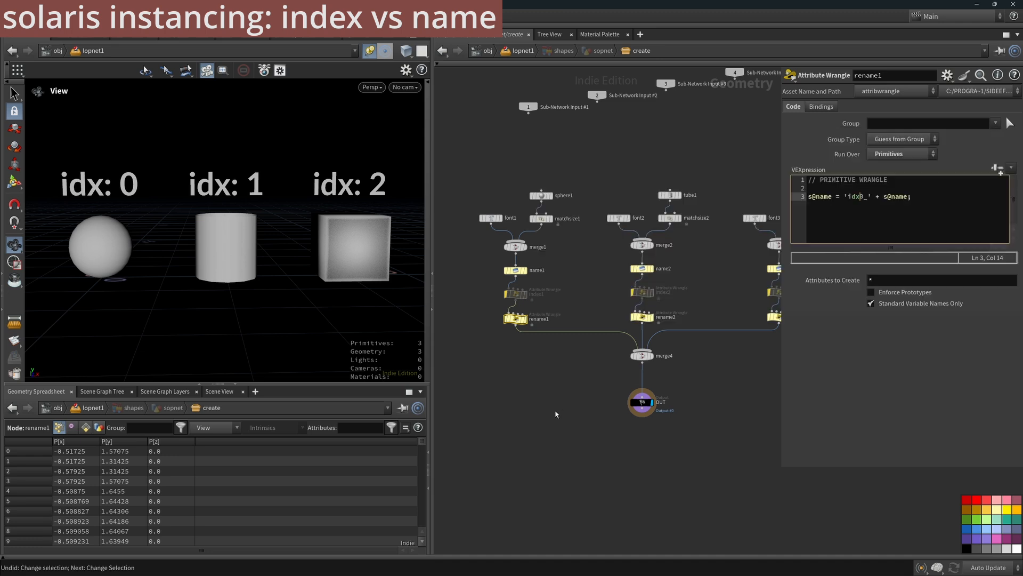
text(u)
Bypass the three rename wrangles inside shapes and return to the lopnet1 level
double_click(619, 258)
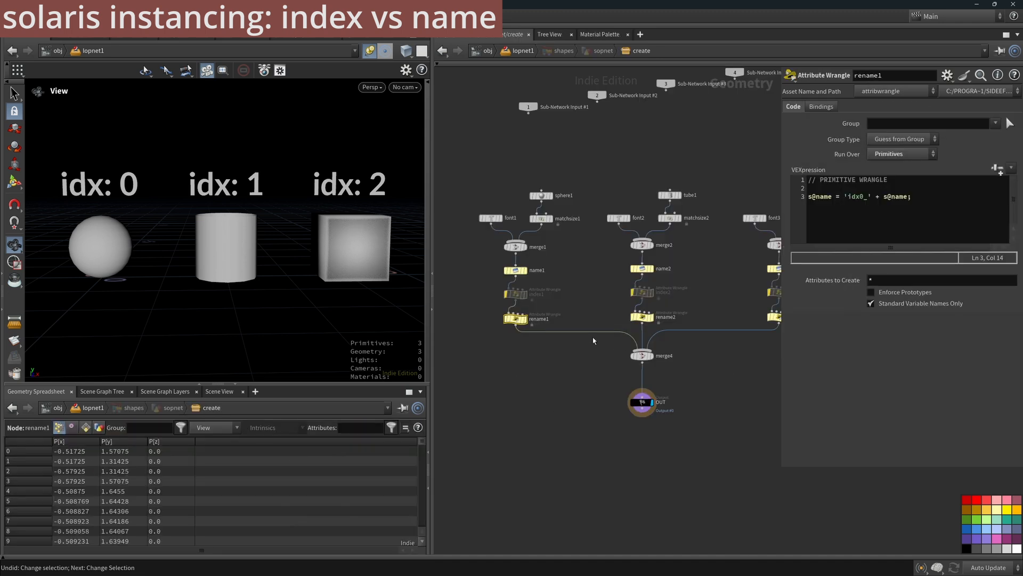
middle_drag(592, 338, 570, 344)
scroll(569, 344, down, 3)
drag(484, 330, 730, 337)
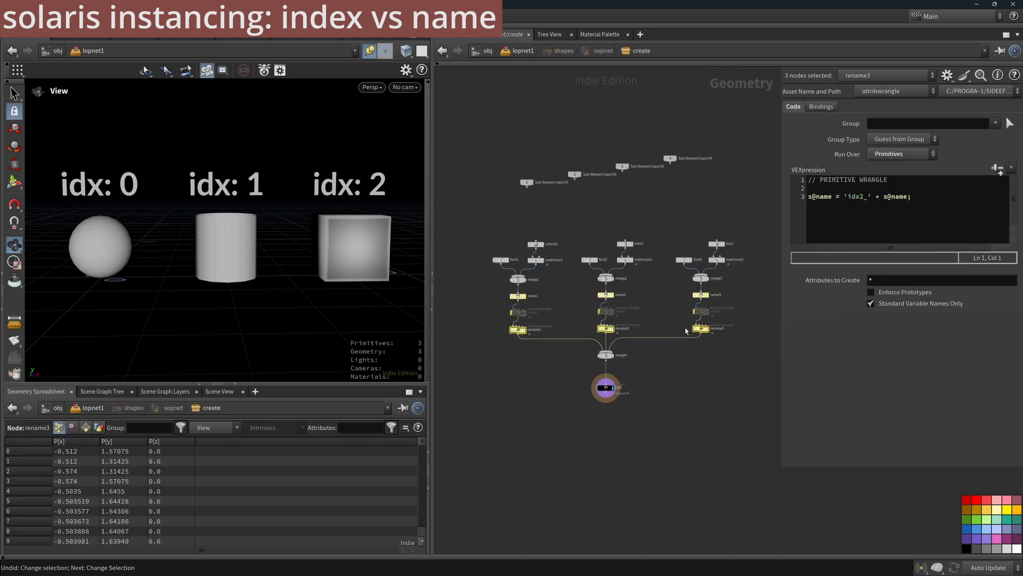
click(691, 321)
click(646, 365)
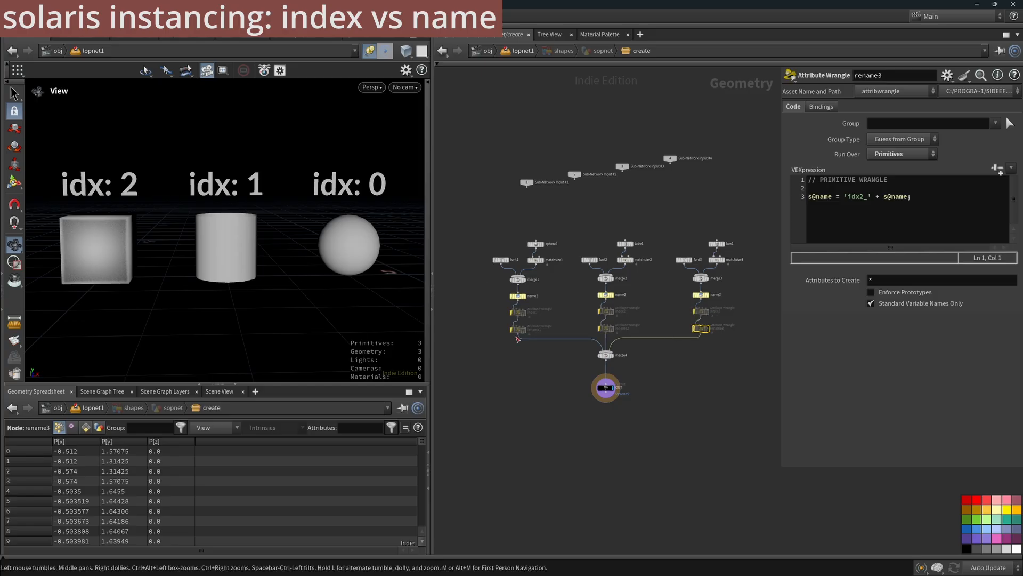
key(u)
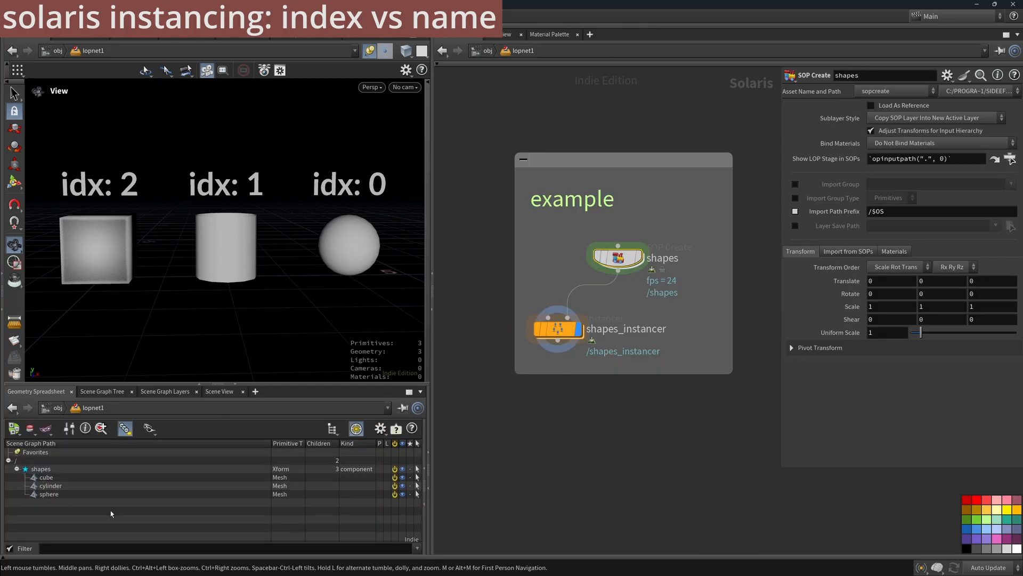
Set the Prototype Index of shapes_instancer to Name Attribute
click(566, 332)
click(896, 378)
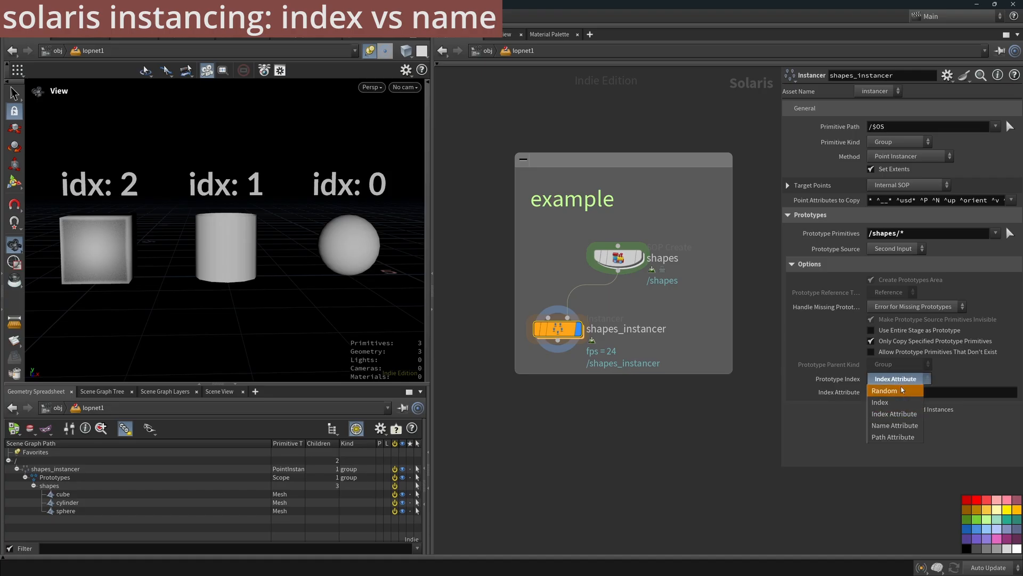
click(895, 425)
Examine the index and name labels on the points inside shapes_instancer, and return to lopnet1 to review the prototype primitives pattern
double_click(565, 333)
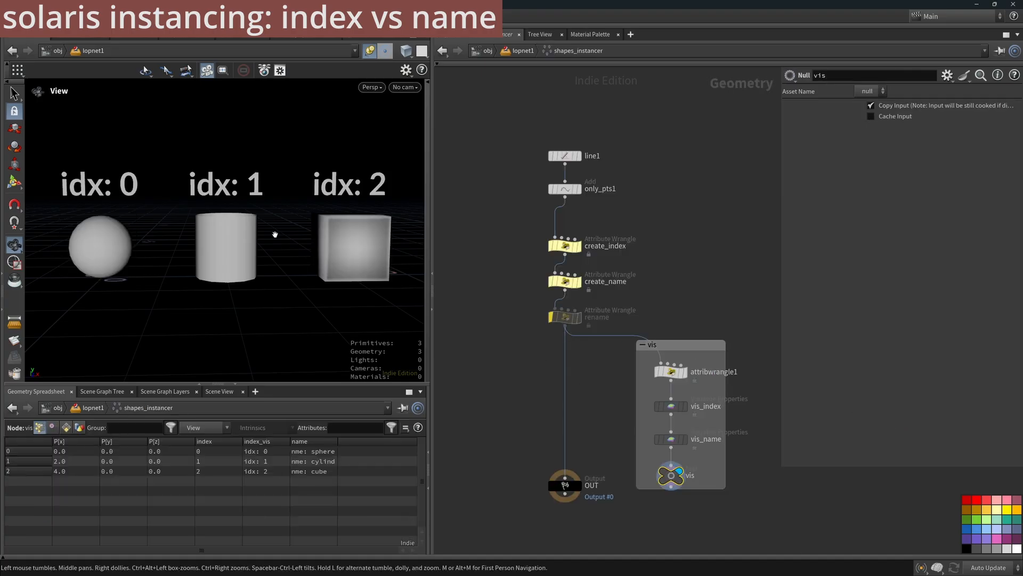
click(369, 51)
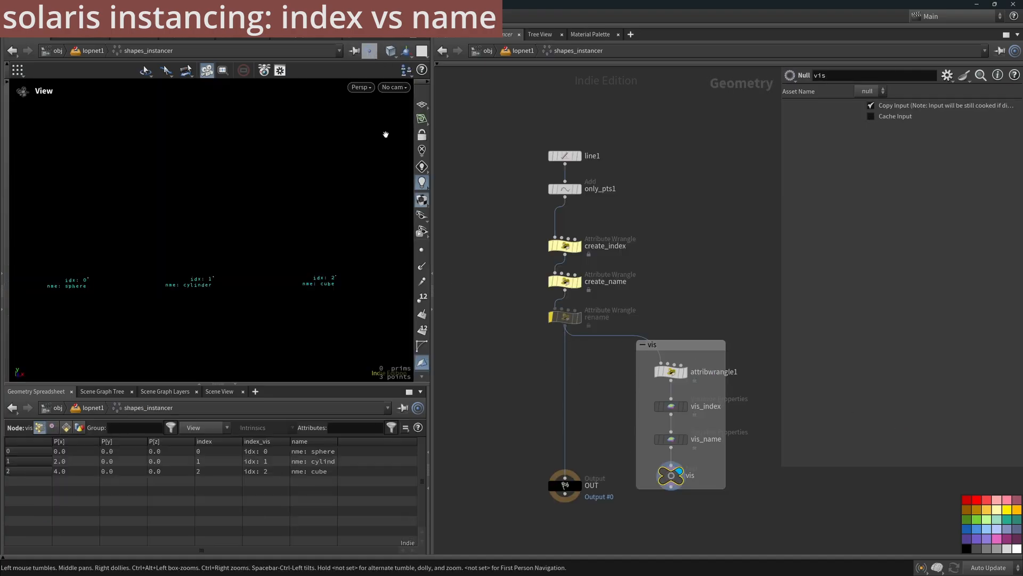
key(u)
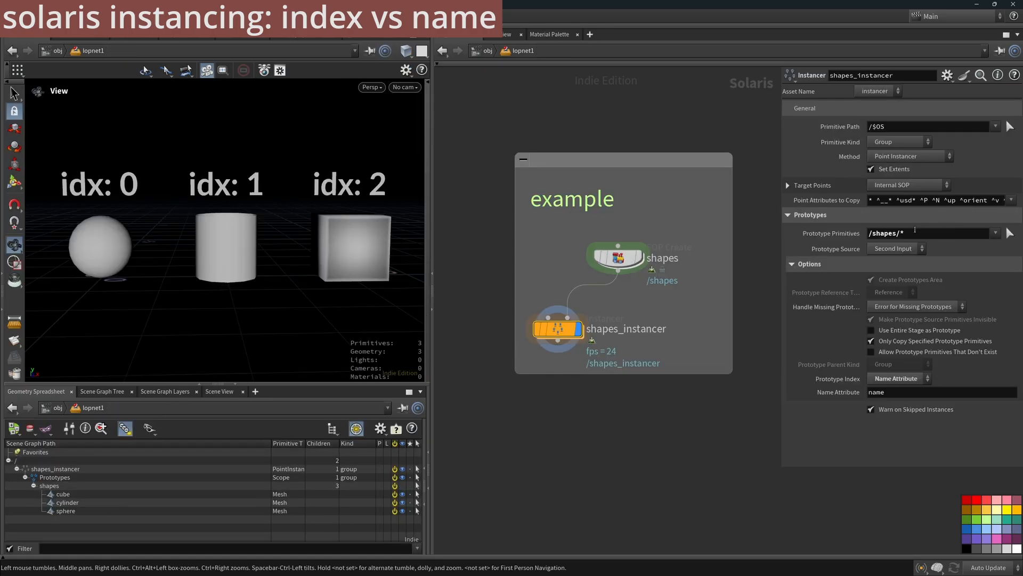
drag(902, 232, 869, 233)
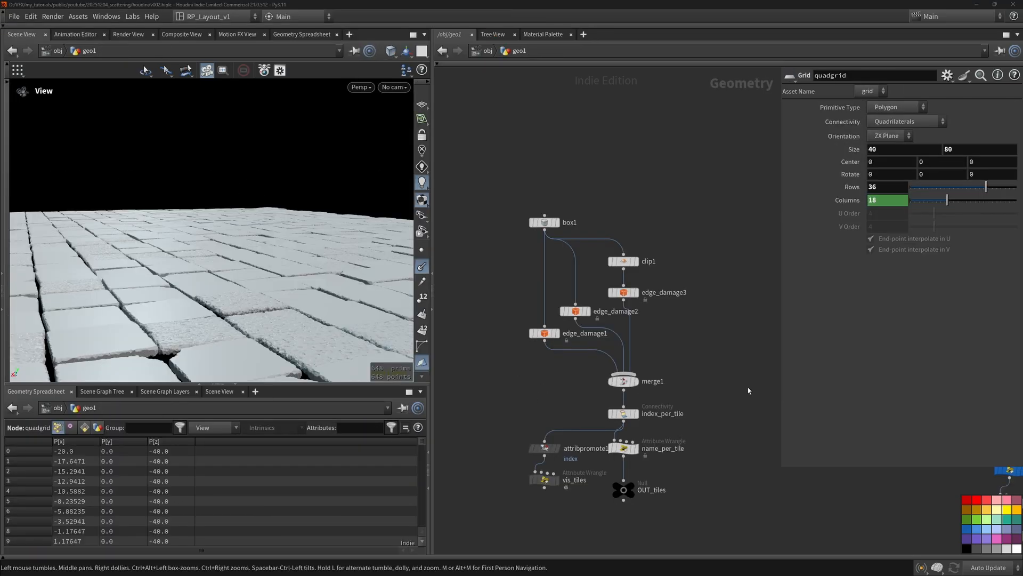
Move matchsize1 with its unit_tile1 reference into the tile chain in geo1, wiring it between name_per_tile and OUT_tiles
middle_drag(747, 387, 723, 267)
click(657, 501)
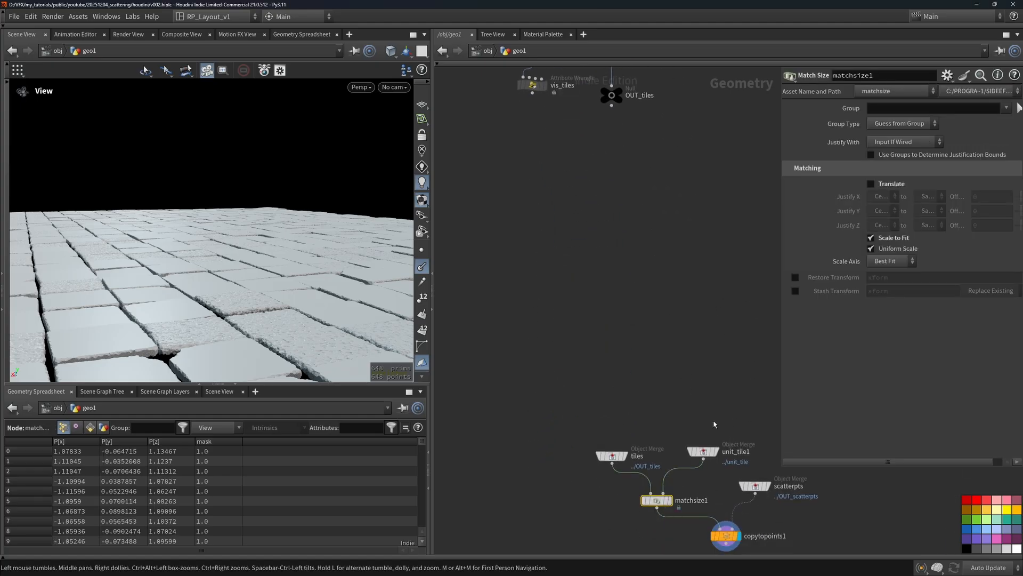
drag(716, 424, 689, 207)
middle_drag(619, 95, 603, 357)
drag(602, 357, 603, 452)
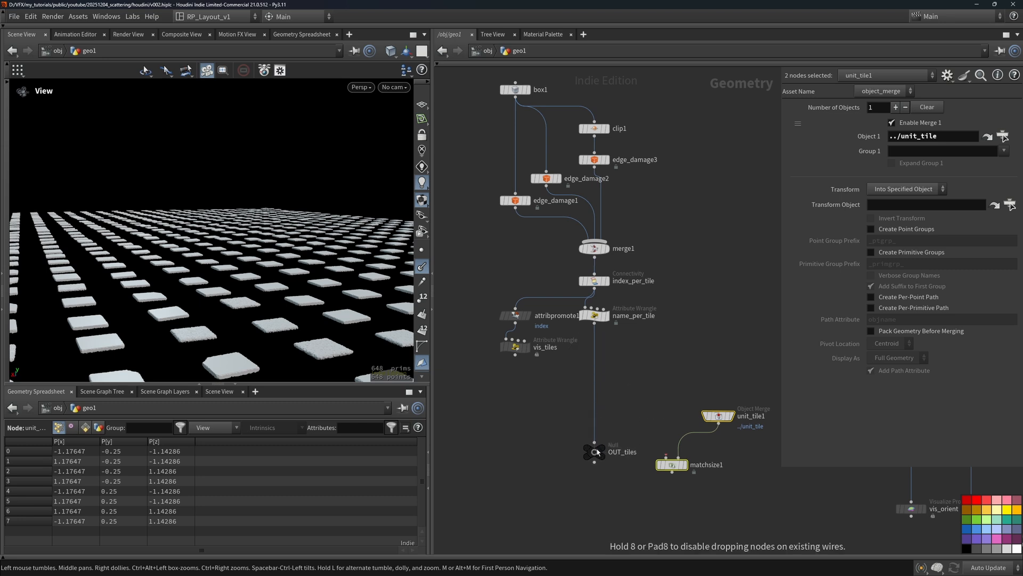
drag(670, 467, 634, 405)
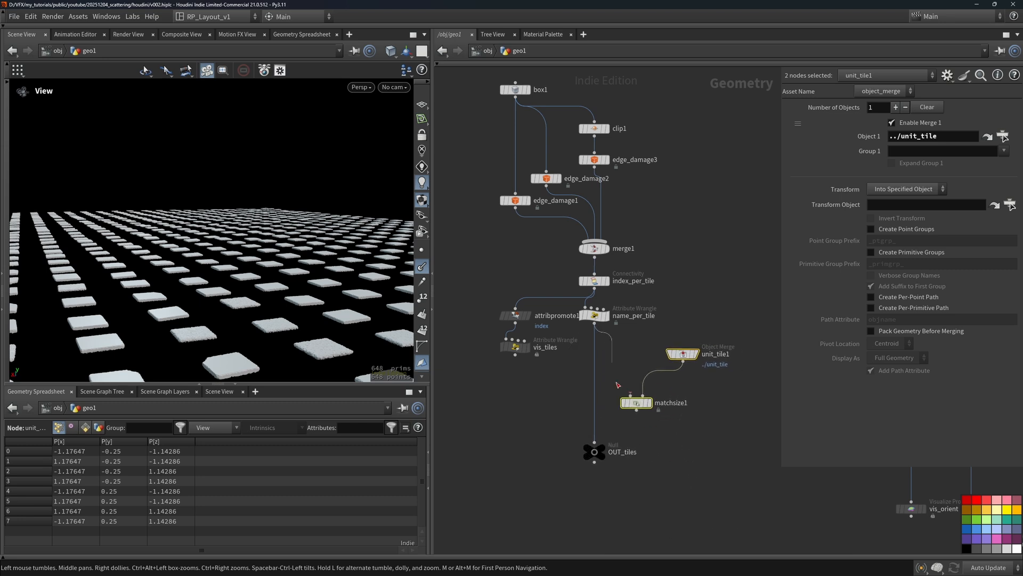
drag(594, 322, 593, 420)
click(638, 418)
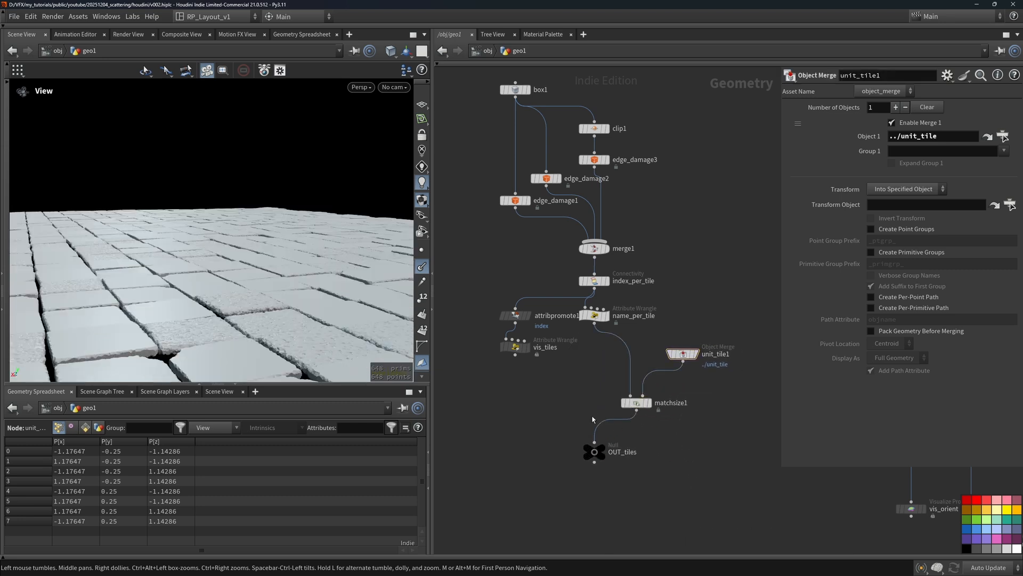
Switch the viewport work light to Headlight and undo the last node move
click(423, 183)
click(456, 313)
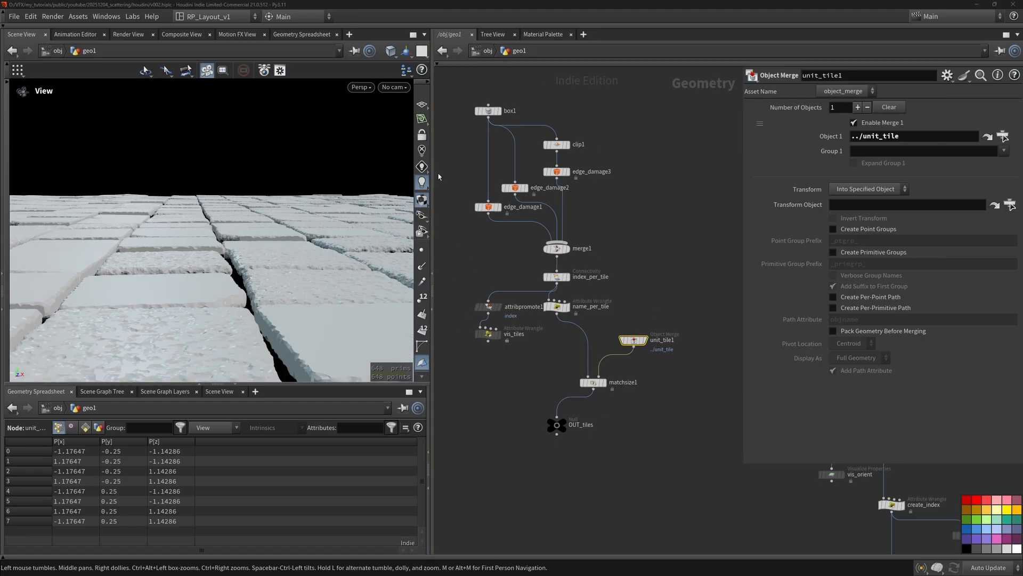
click(422, 167)
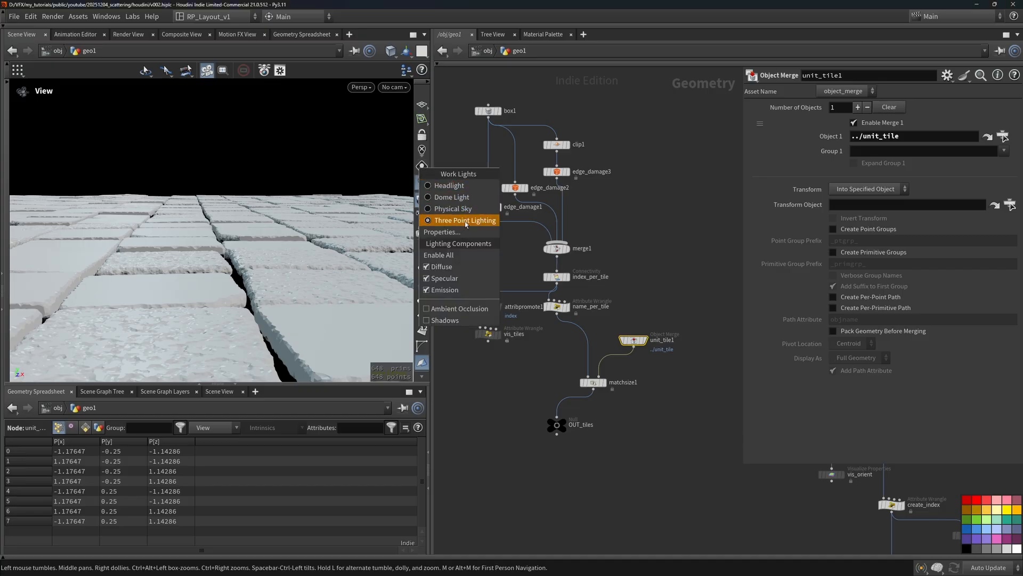
click(450, 185)
key(ctrl+z)
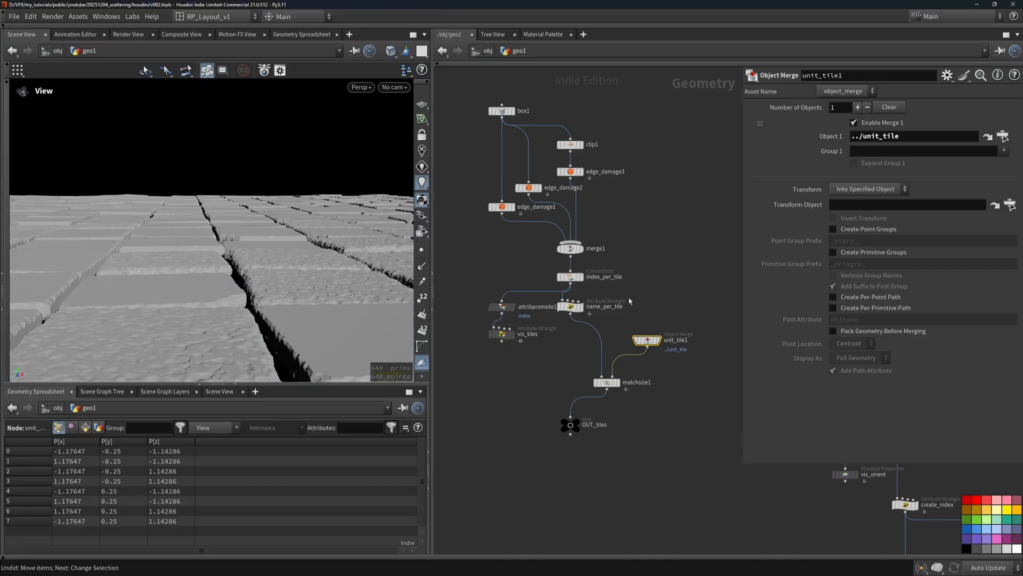
Copy the name_per_tile wrangle and insert the copy between attribnoisefloat1 and OUT_scatterpts
double_click(592, 307)
click(571, 307)
key(ctrl+c)
middle_drag(736, 330, 563, 283)
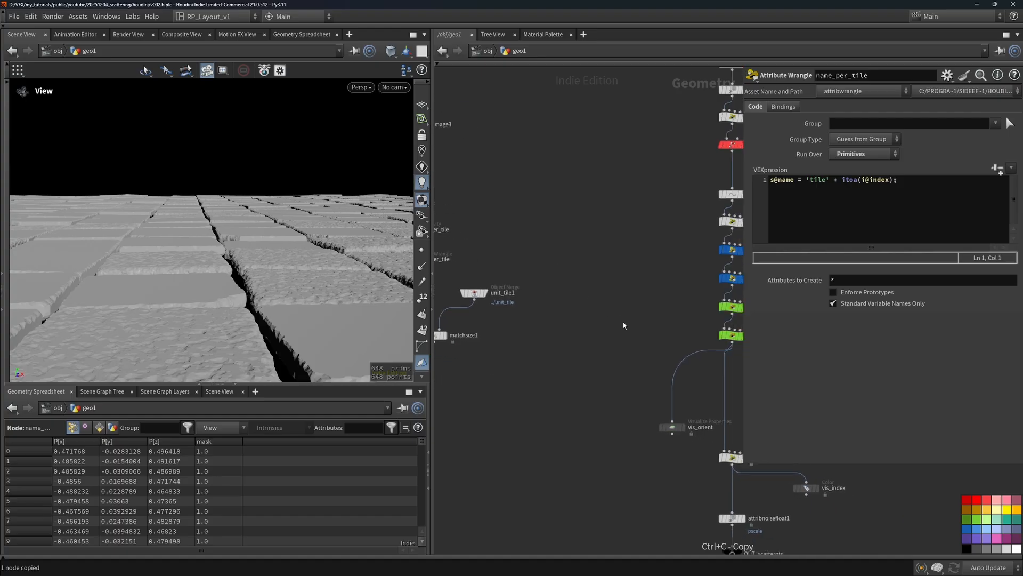
middle_drag(645, 339, 563, 289)
middle_drag(687, 366, 657, 334)
key(ctrl+v)
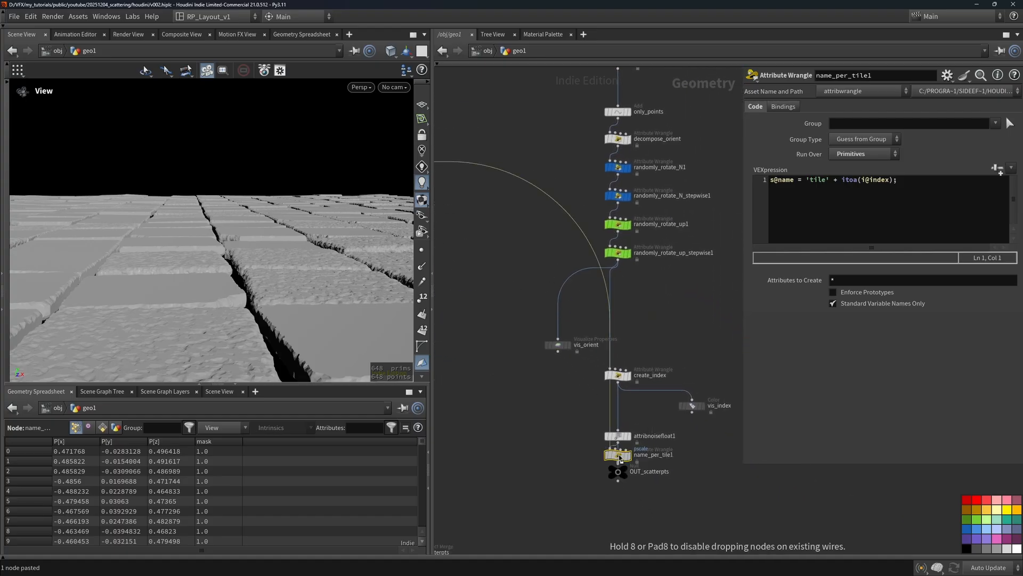
click(618, 457)
Set the copied wrangle to run over Points, rename it create_name, and check its name attribute values
middle_drag(738, 382, 701, 306)
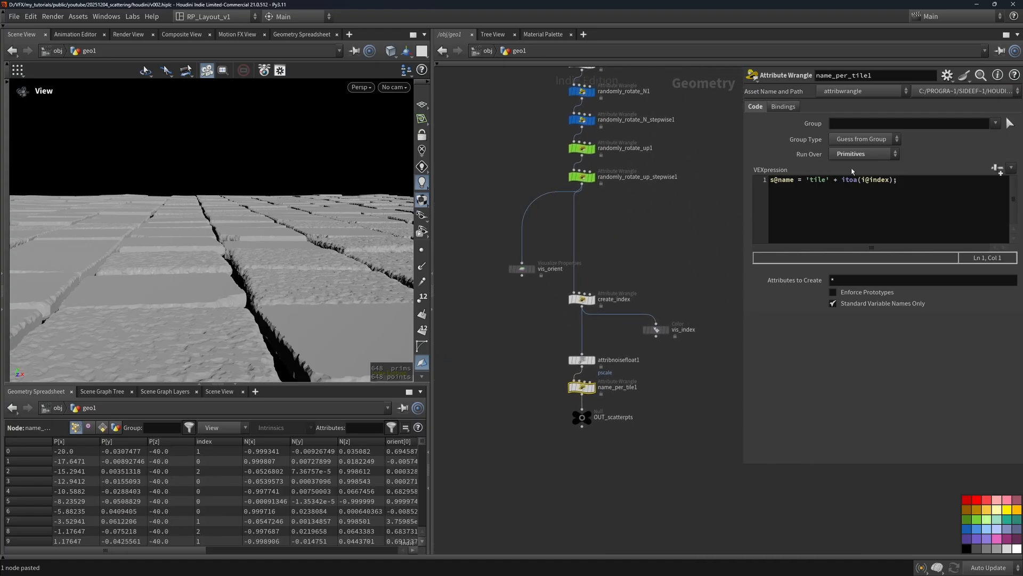
click(863, 154)
click(875, 188)
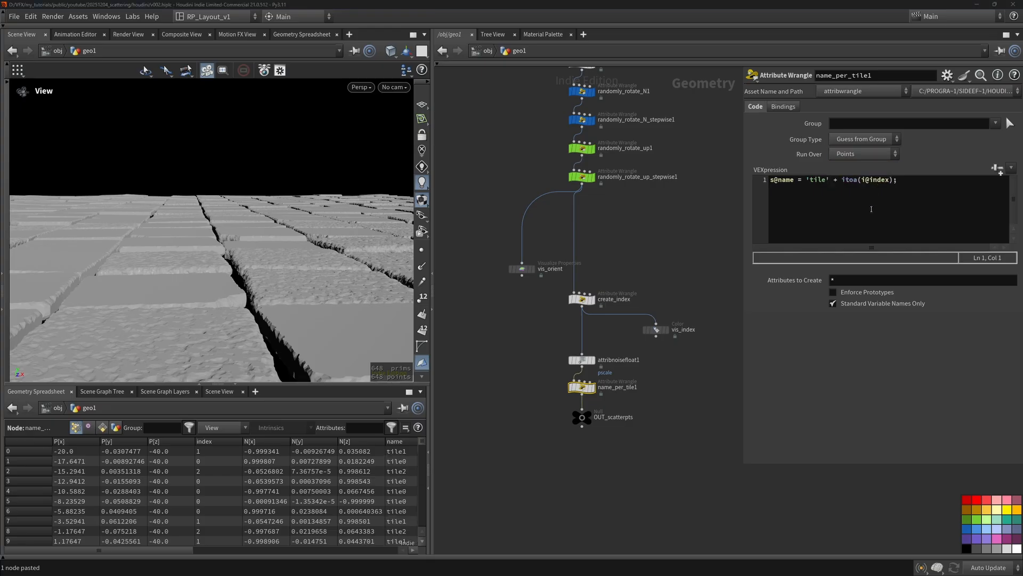
double_click(618, 387)
text(create_na)
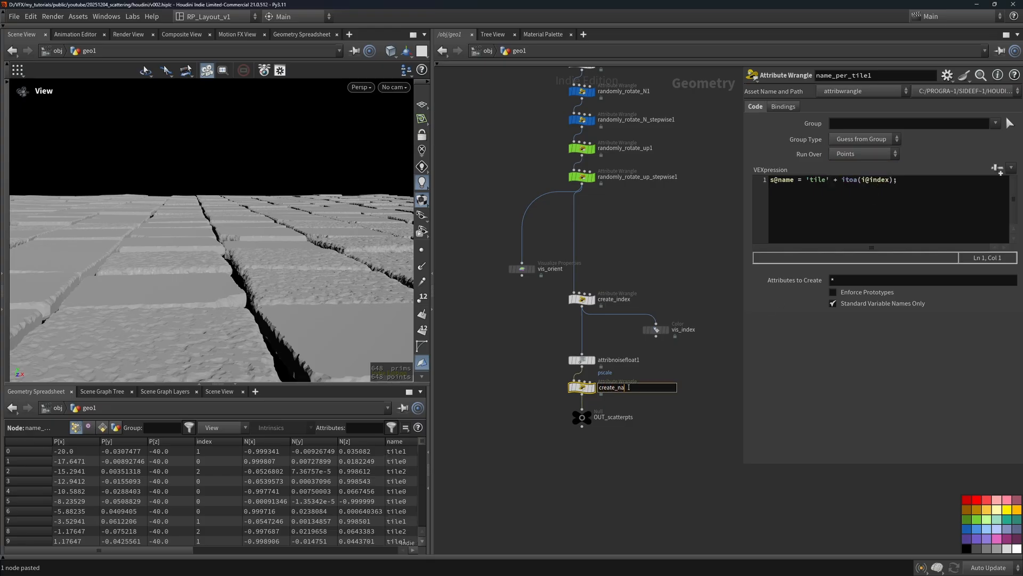
text(me)
key(Return)
drag(189, 550, 291, 553)
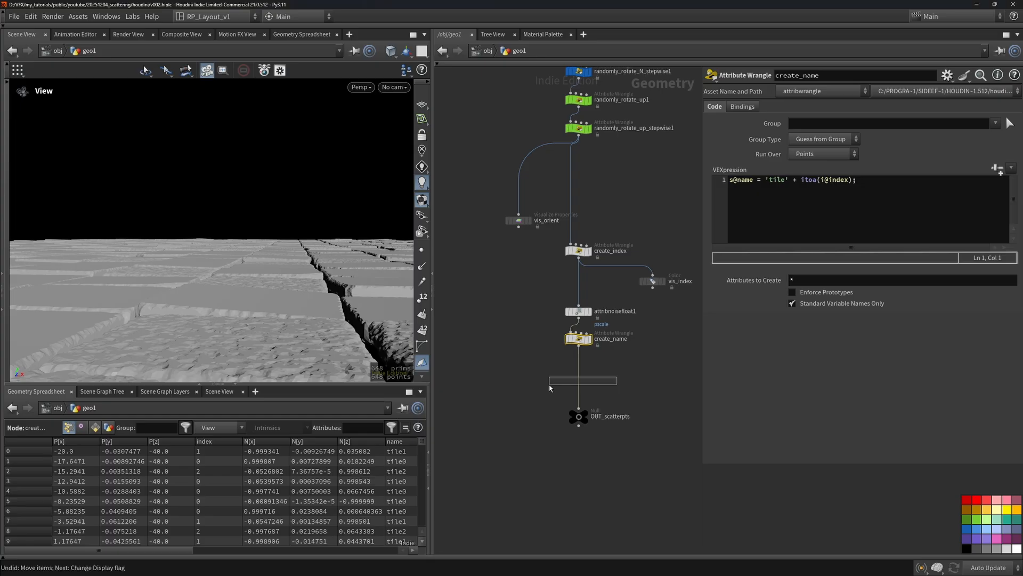
Insert an Attribute Noise node between create_name and OUT_scatterpts
drag(551, 388, 551, 387)
key(Tab)
text(attribwr)
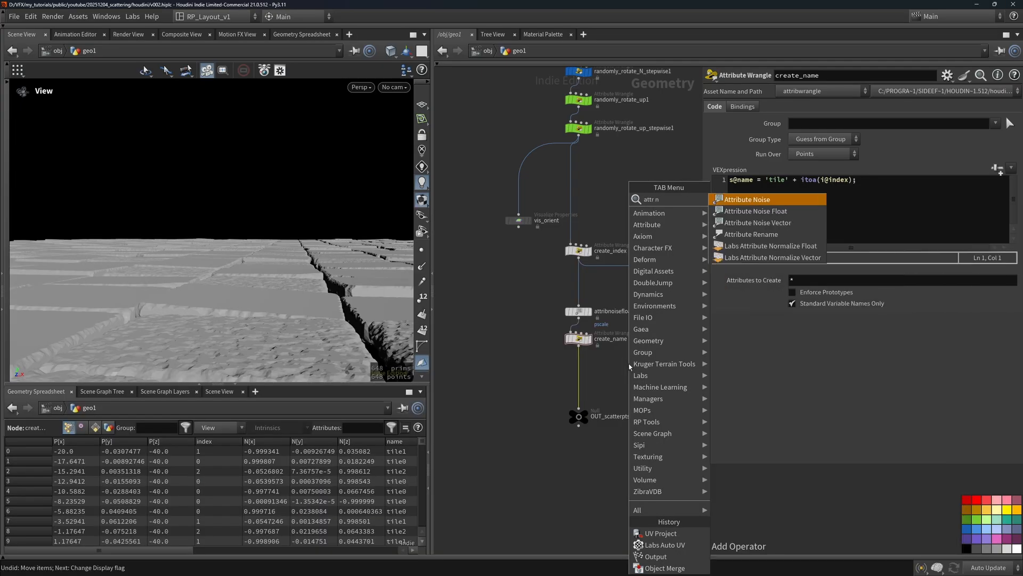
key(Return)
click(629, 366)
drag(625, 369, 571, 371)
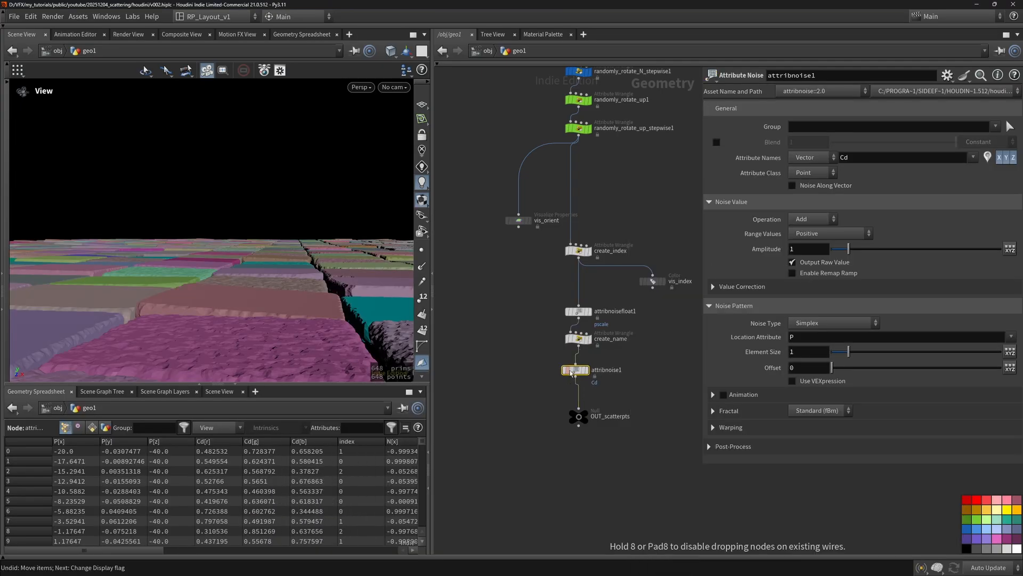
Configure the new noise node to write a Float attribute named seed with the operation Set
click(806, 158)
click(813, 170)
text(see)
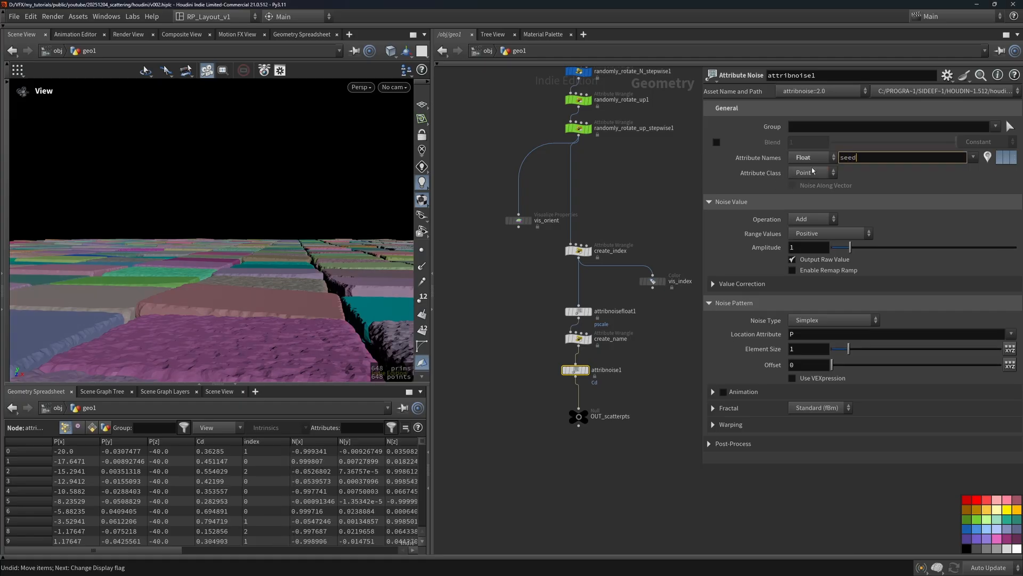
text(d)
key(Return)
click(813, 219)
click(818, 233)
Branch a Color node off the seed noise node and name it vis_seed
middle_drag(620, 396, 568, 378)
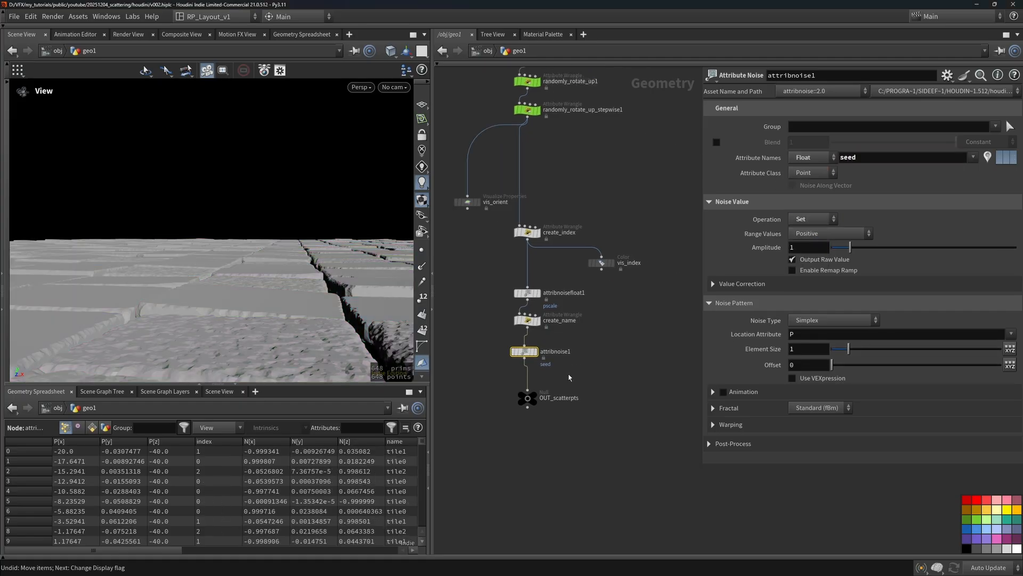
scroll(558, 372, up, 2)
key(Tab)
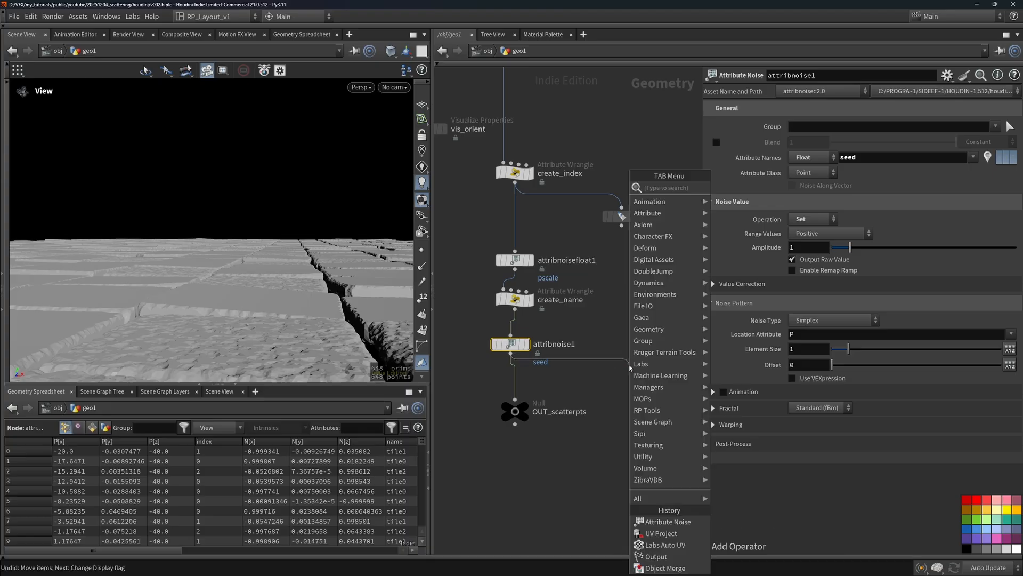
text(col)
key(Return)
click(630, 367)
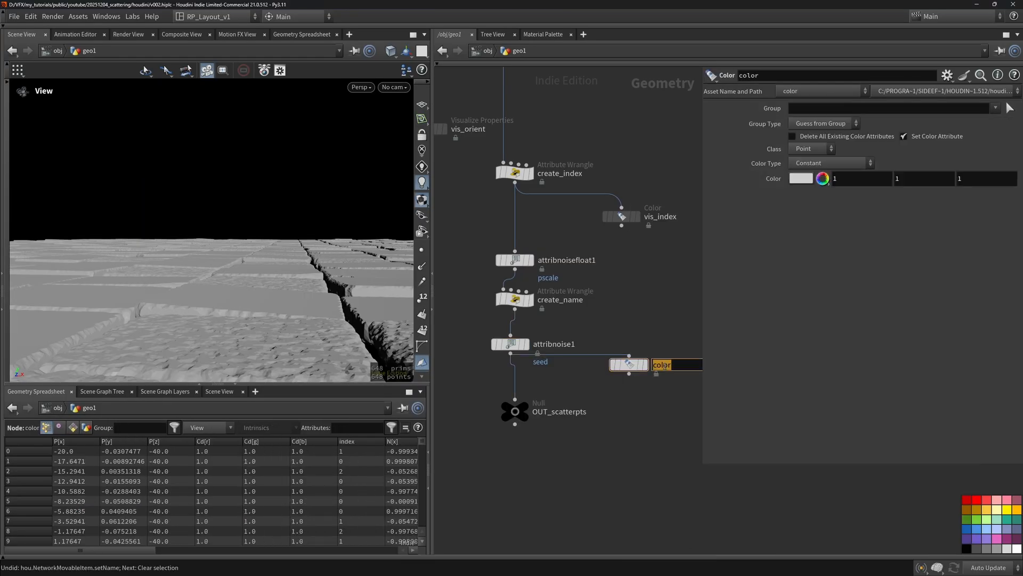
text(vis_seed)
key(Return)
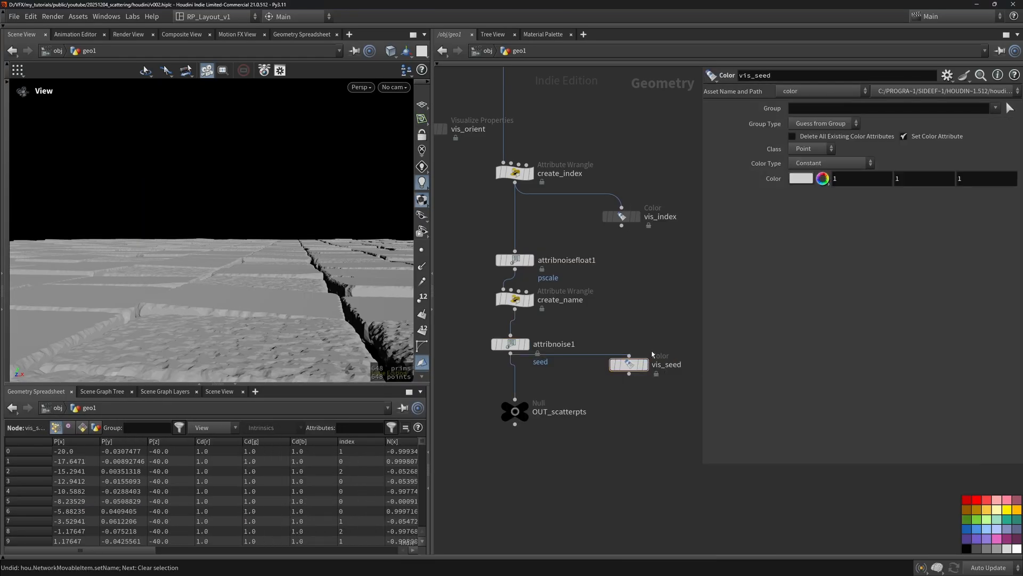
Color the vis_seed points with Ramp from Attribute using seed, display the node, and apply a color preset to the ramp
click(831, 163)
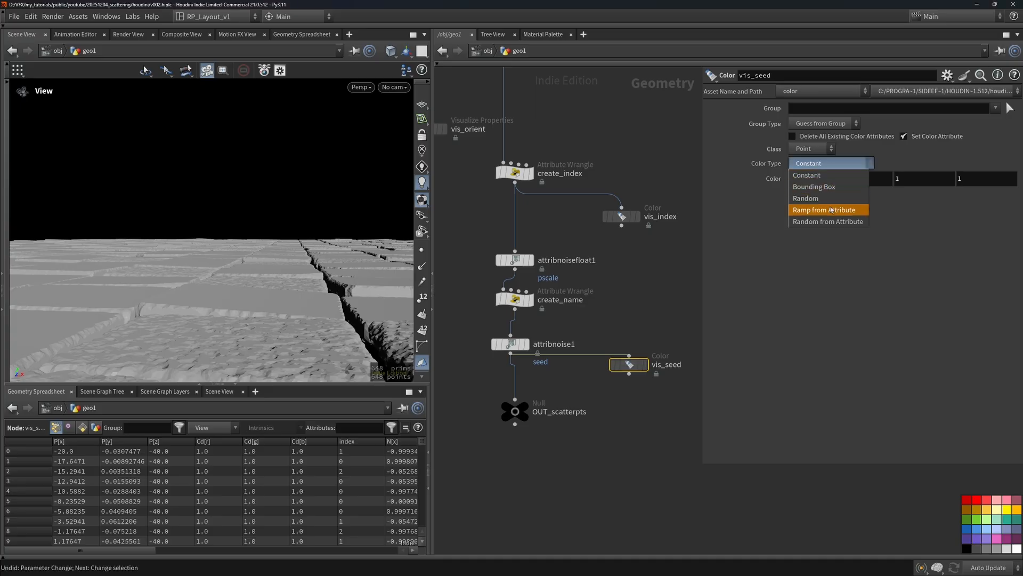
click(835, 210)
click(1011, 177)
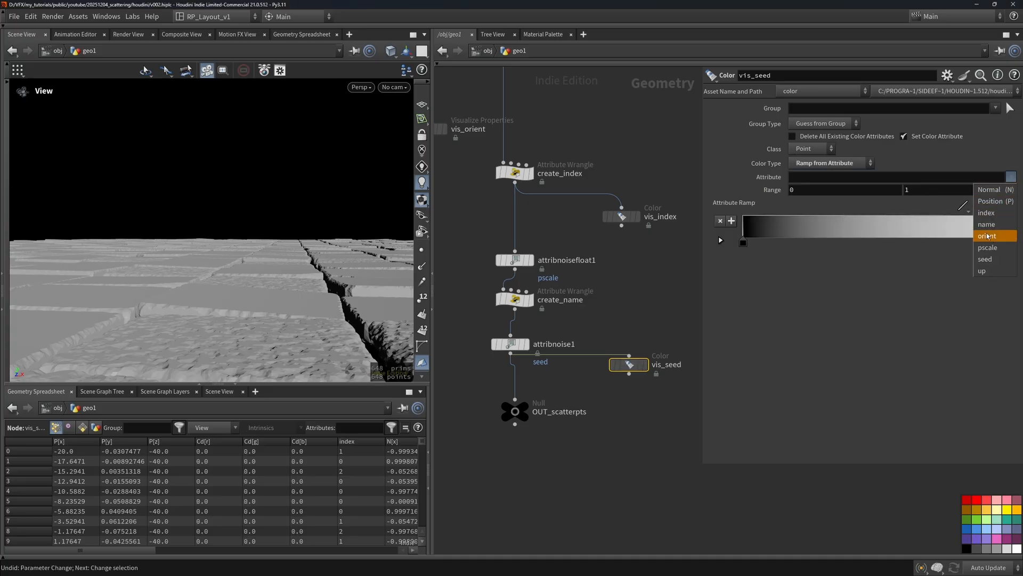
click(996, 259)
click(649, 366)
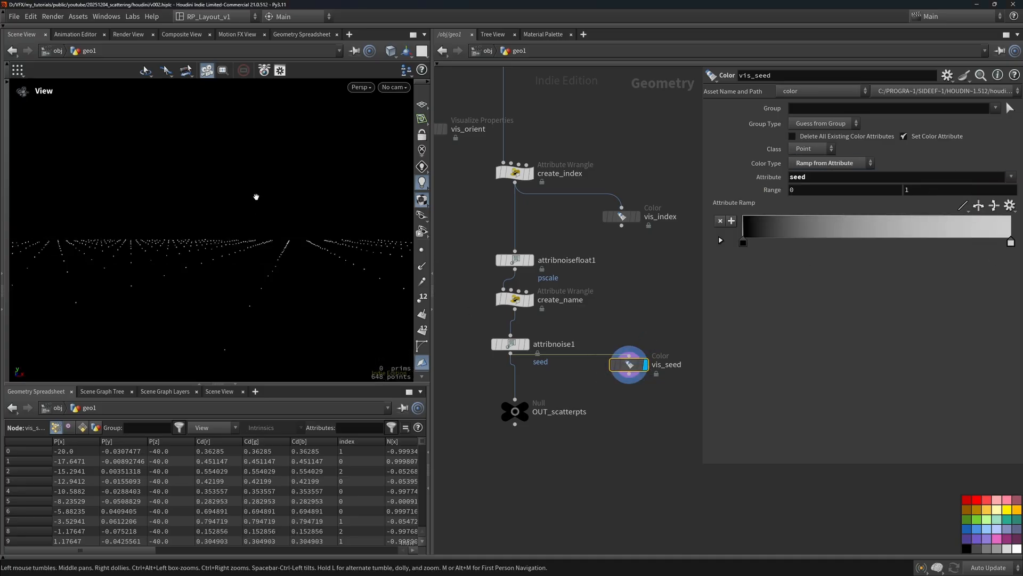
click(1010, 205)
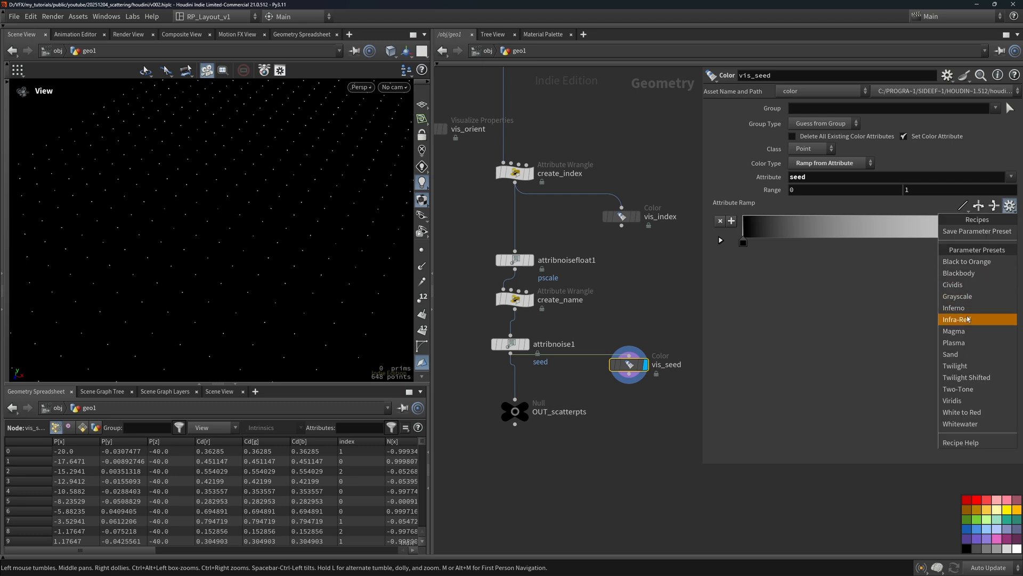
click(981, 297)
Rename the seed noise node create_random_seed and adjust its noise element size
double_click(554, 344)
text(create_random_seed)
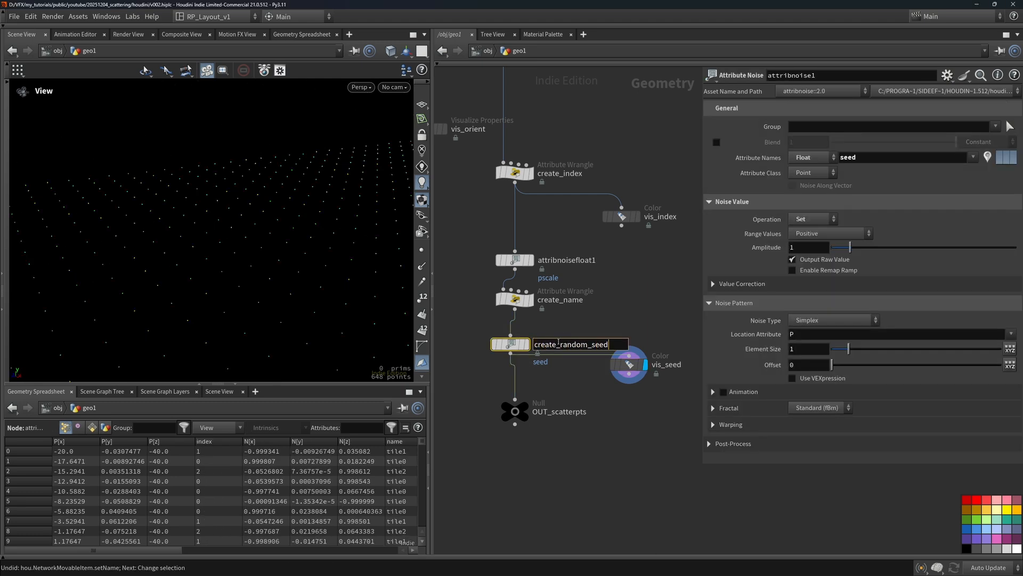
key(Return)
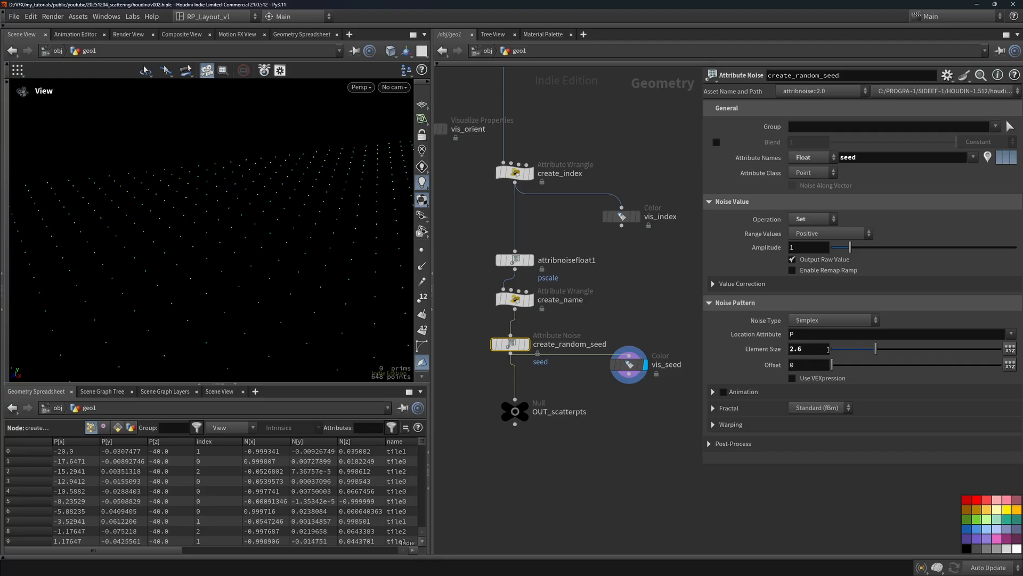
drag(806, 350, 755, 363)
key(Return)
Go to the lopnet1 network and add a SOP Import node in an empty area
drag(581, 378, 639, 394)
key(a)
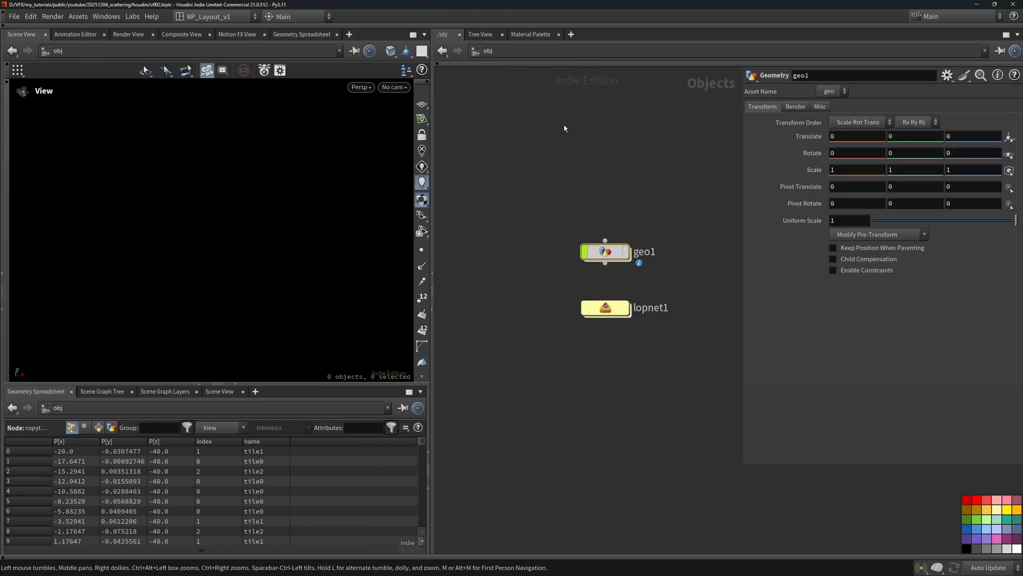
double_click(606, 307)
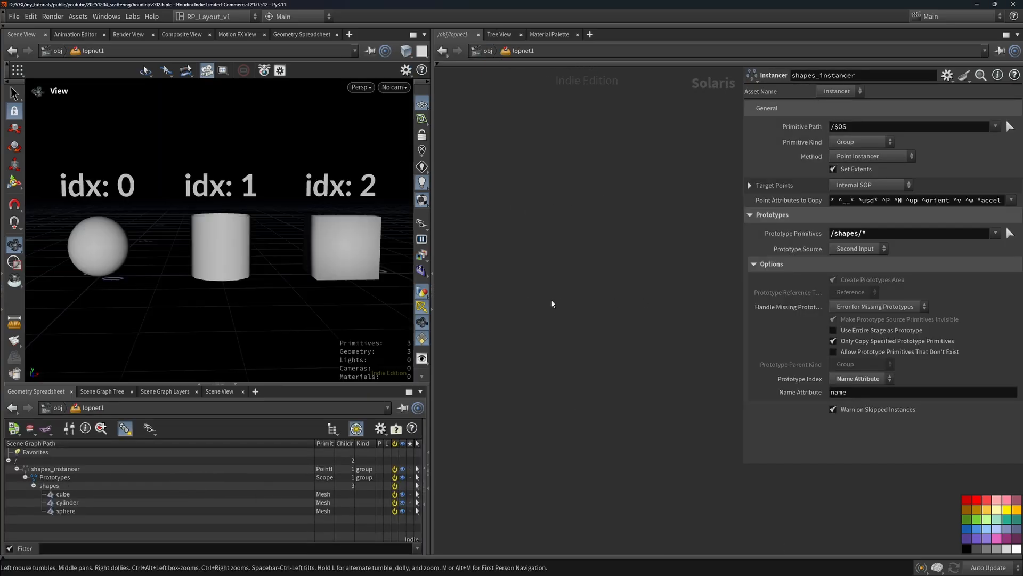
key(Tab)
text(sop import)
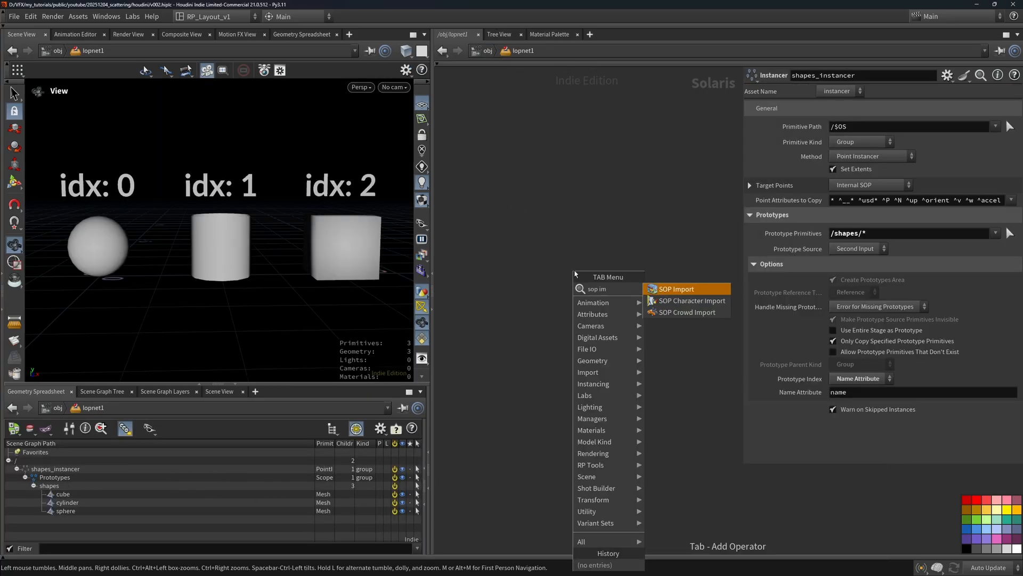
key(Return)
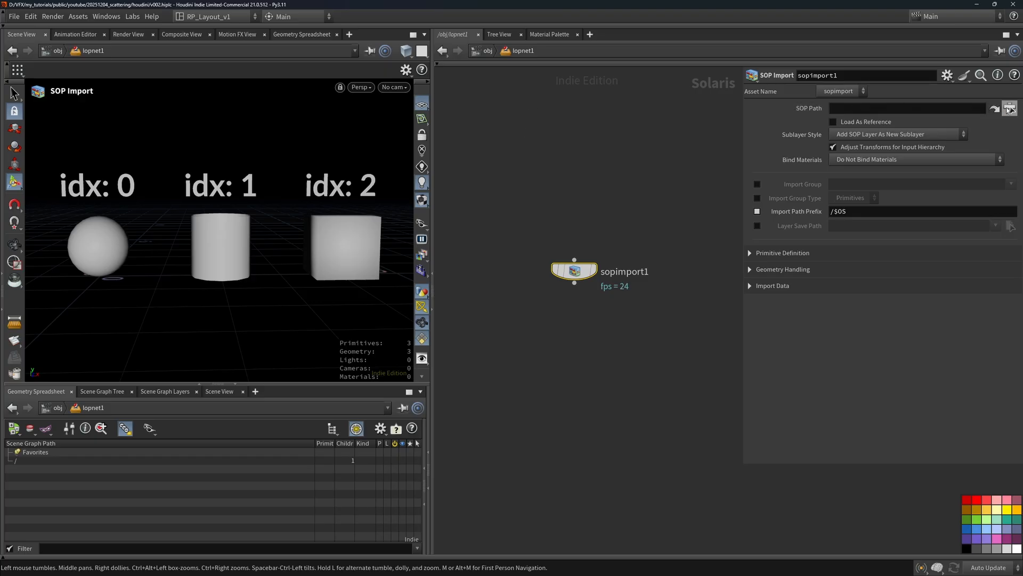
Set the SOP Import path to /obj/geo1/OUT_tiles and display the imported tile primitives
click(1010, 109)
click(902, 42)
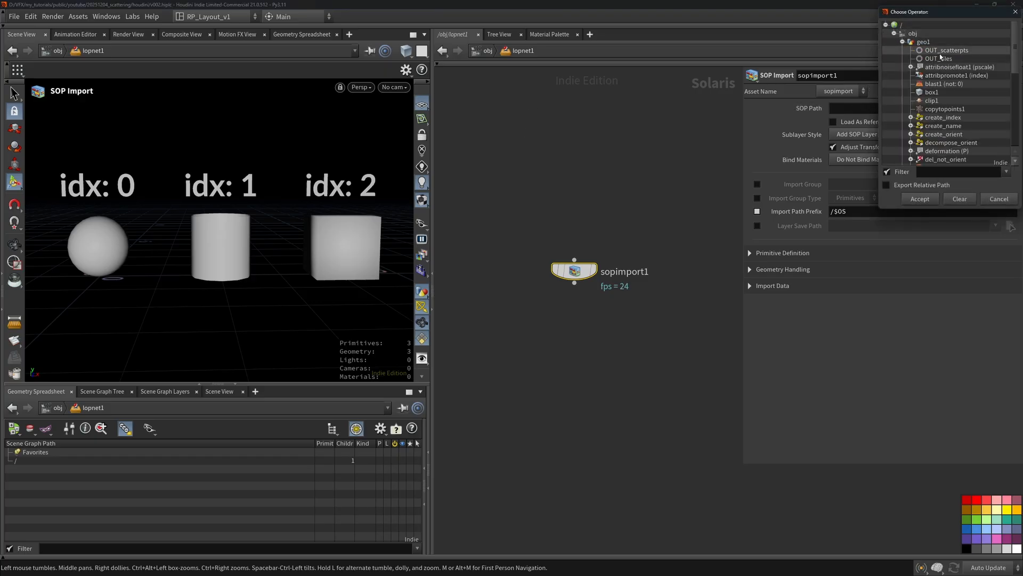
double_click(940, 59)
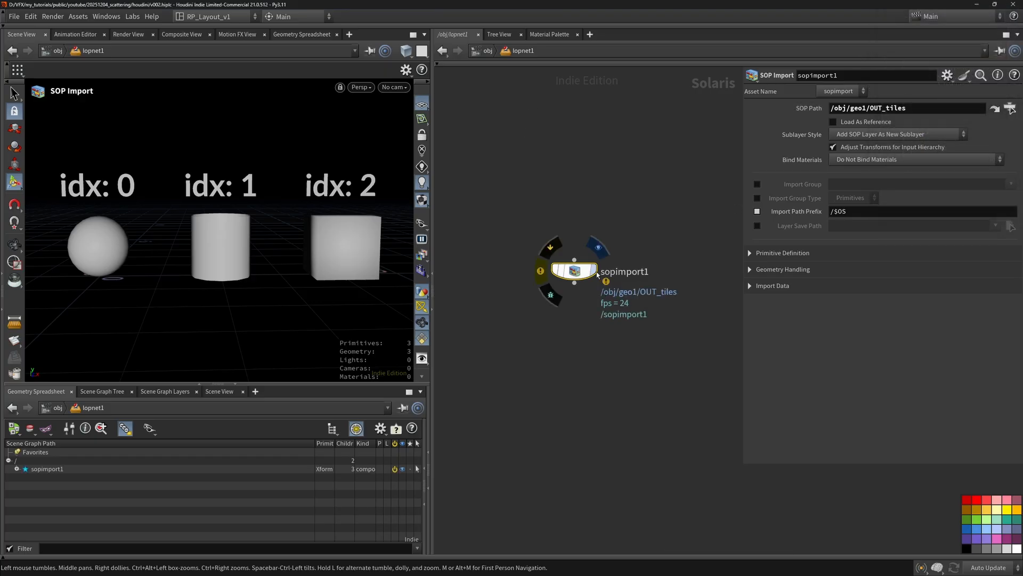
key(space+f)
drag(238, 279, 278, 252)
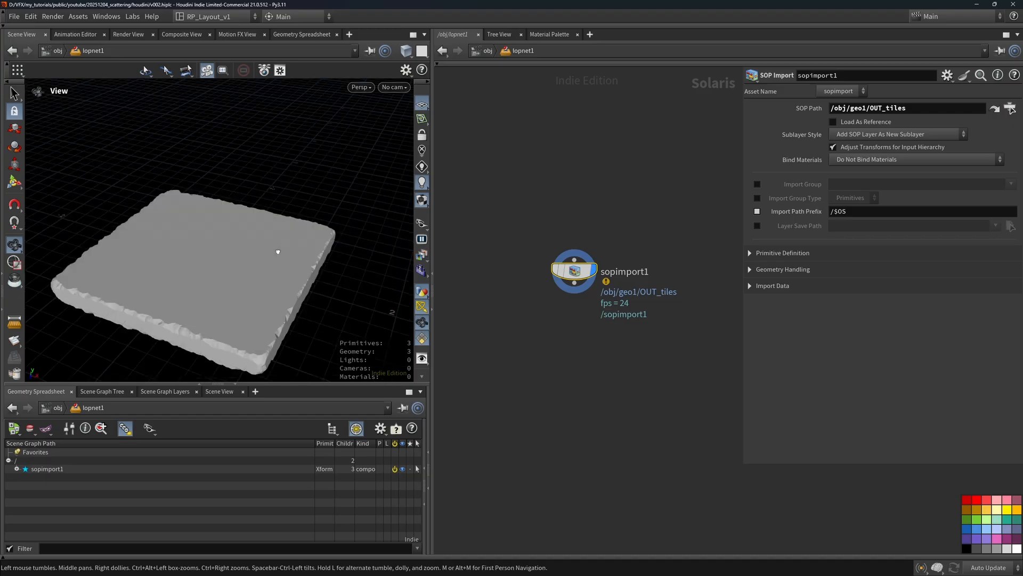
click(16, 469)
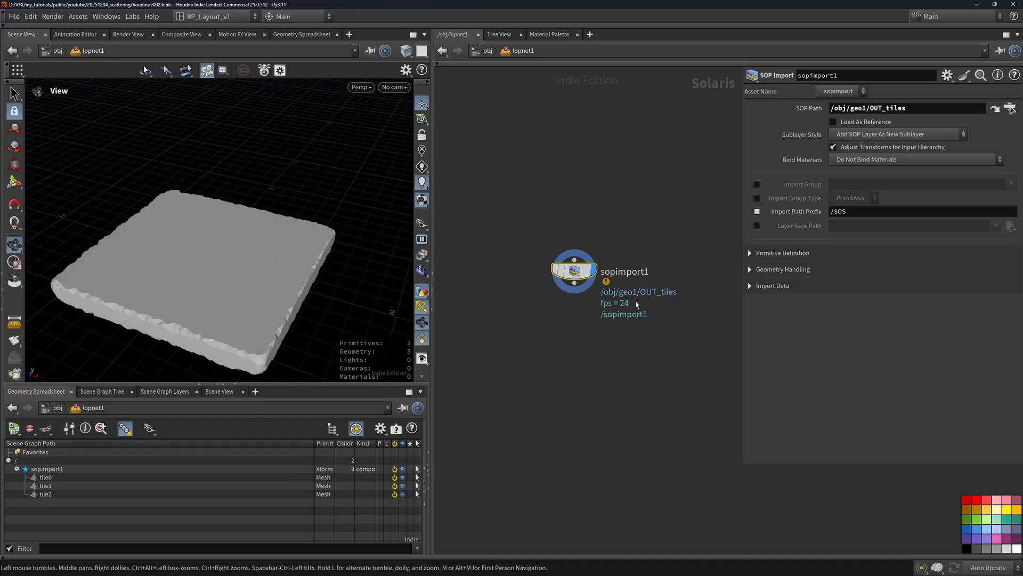
Rename the SOP Import node TILES
double_click(630, 274)
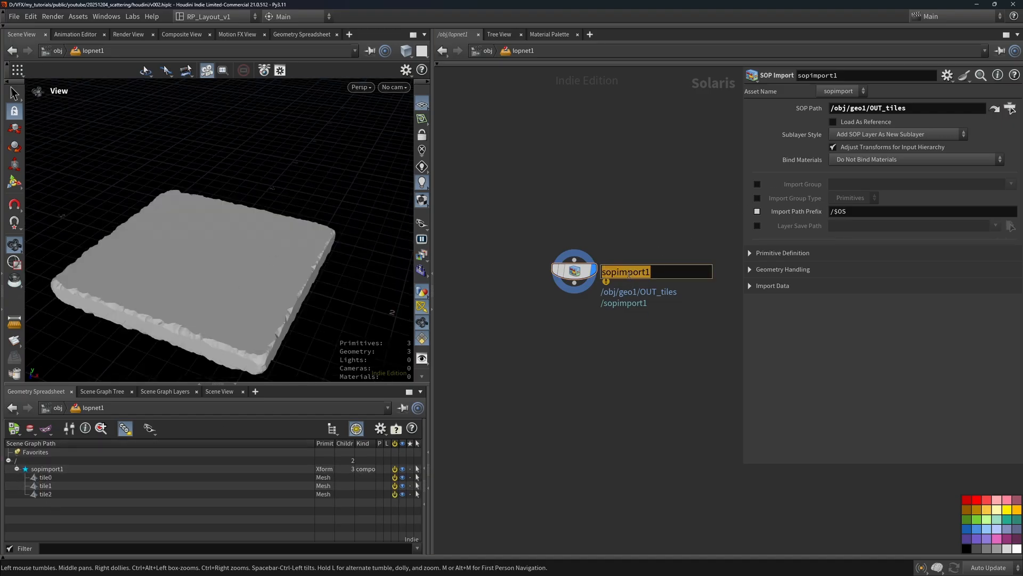
text(TILES)
key(Return)
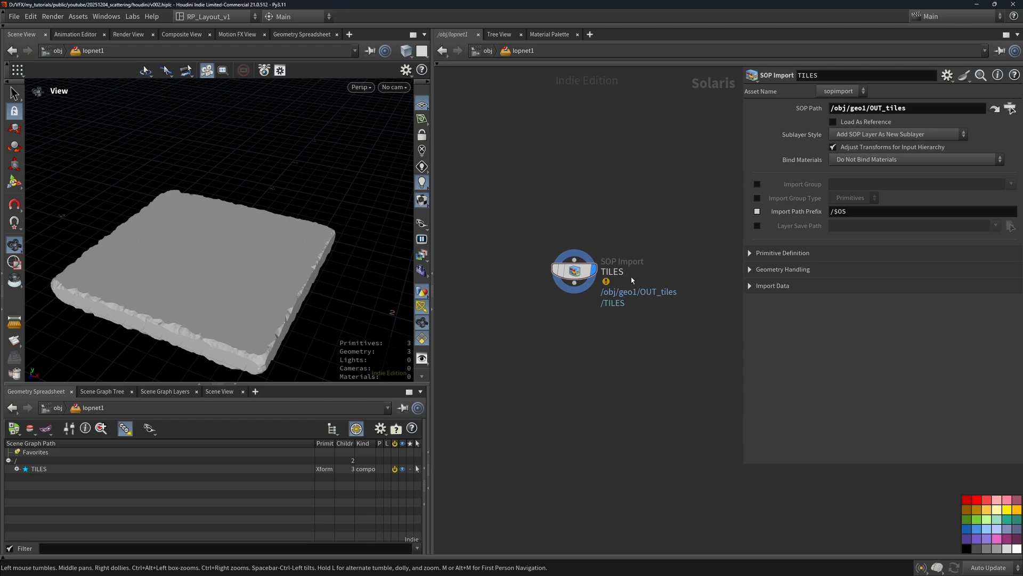
Add an Instancer node below TILES and wire TILES into its second input as the prototype source
click(575, 290)
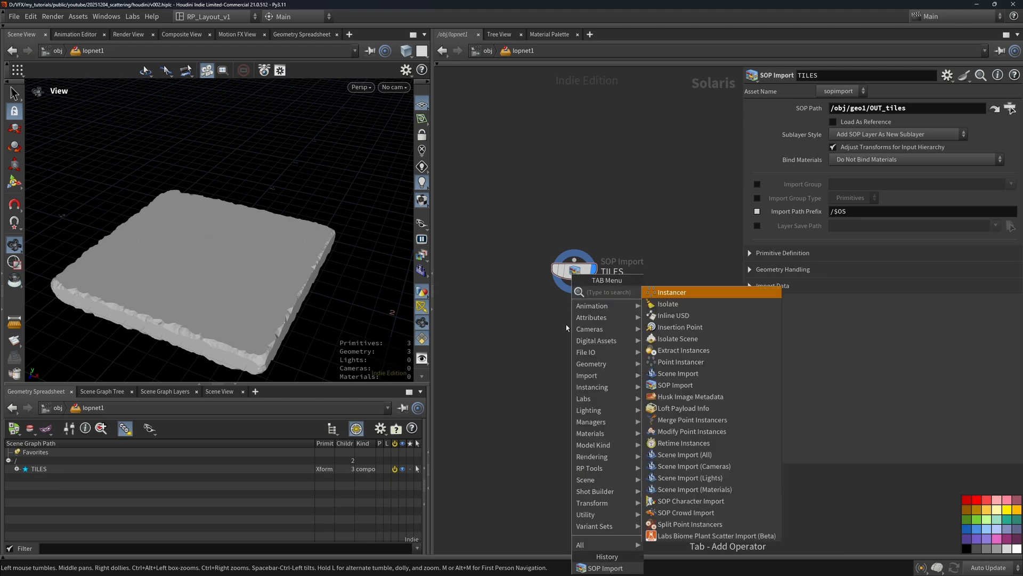
text(instancer)
key(Return)
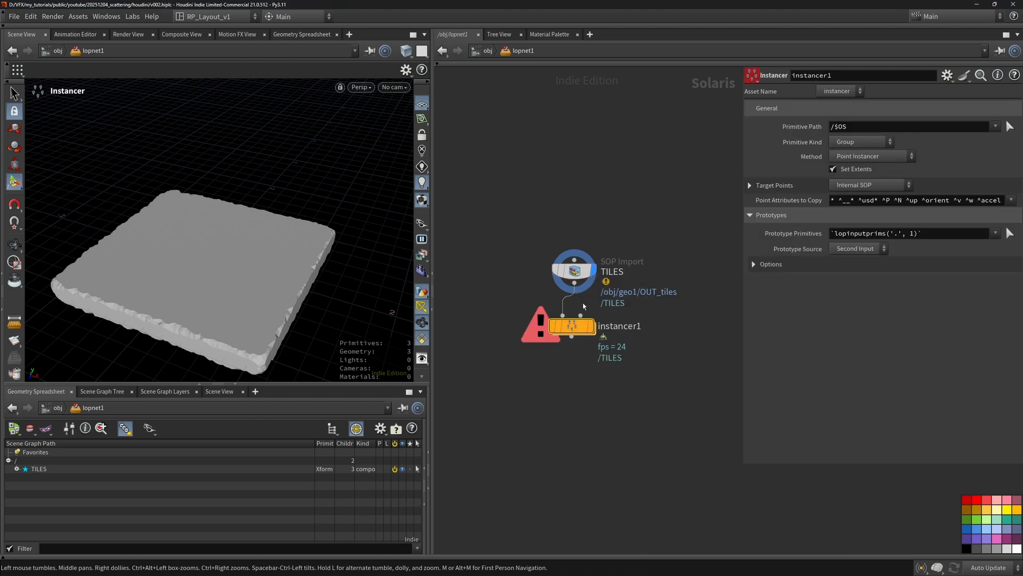
key(y)
mouse_move(583, 307)
mouse_down()
mouse_move(559, 303)
mouse_move(580, 315)
mouse_up()
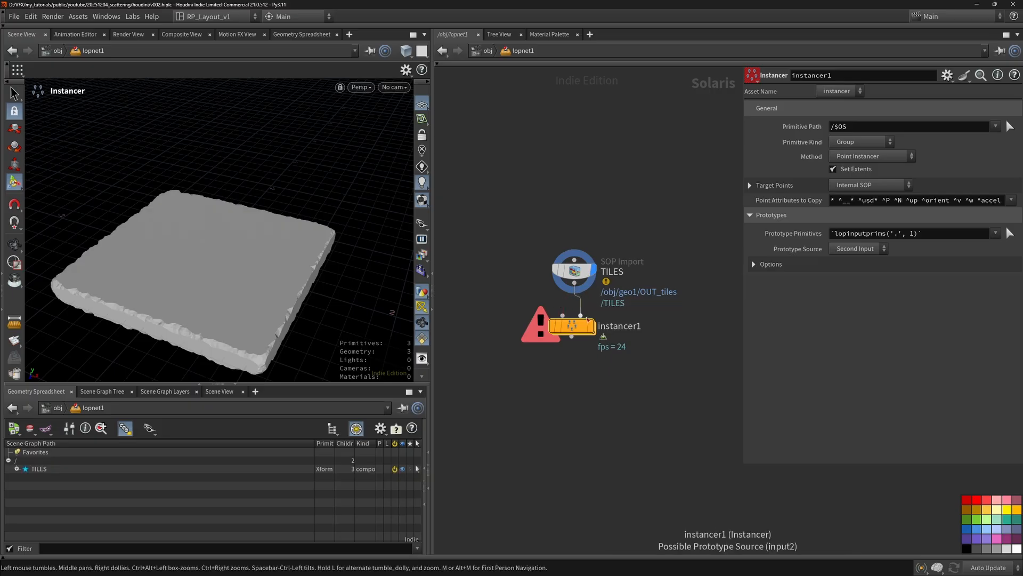
click(587, 273)
click(579, 326)
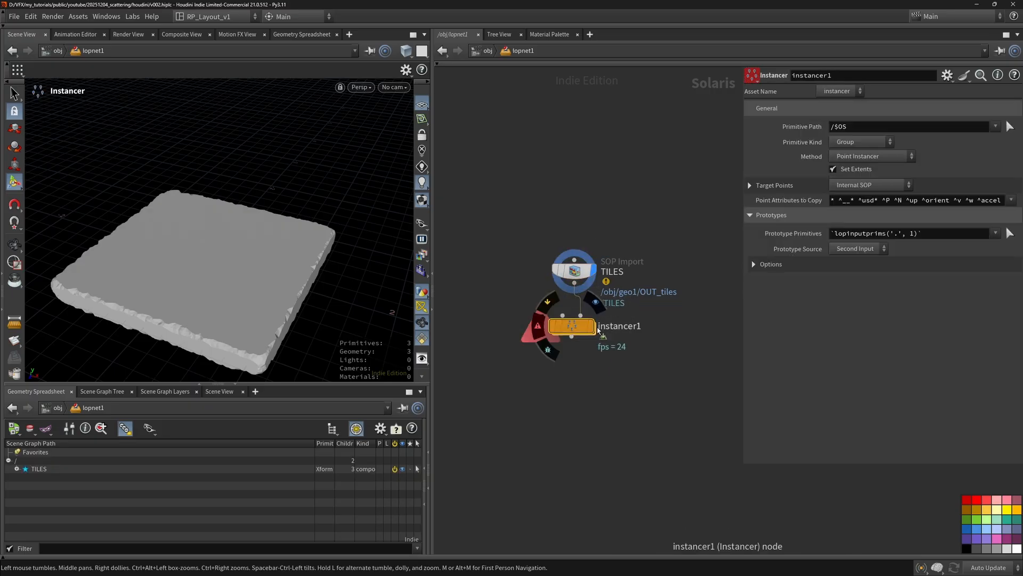
Inside the instancer, add an Object Merge that loads /obj/geo1/OUT_scatterpts
double_click(582, 332)
key(Tab)
text(obj)
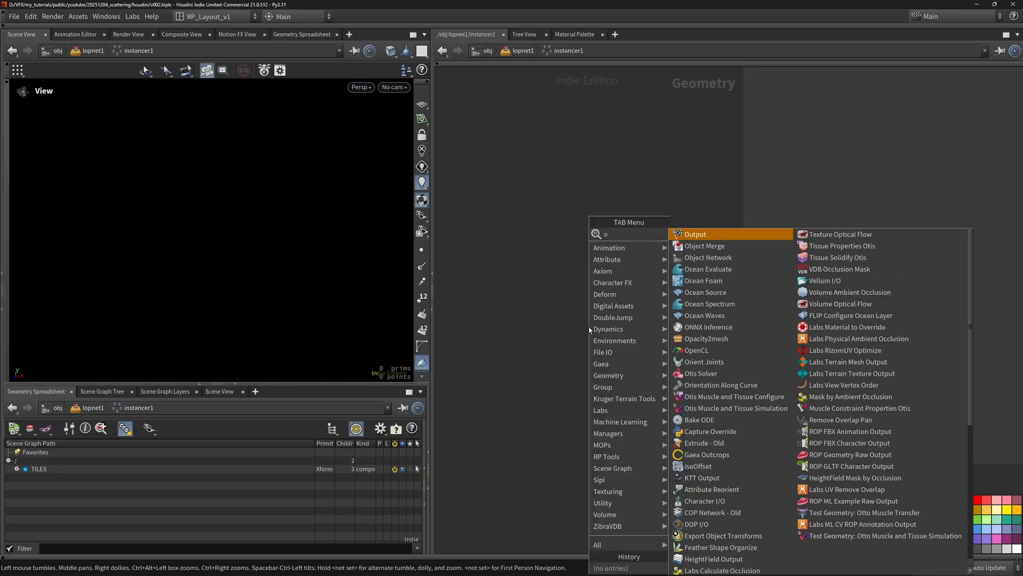
key(Return)
click(589, 327)
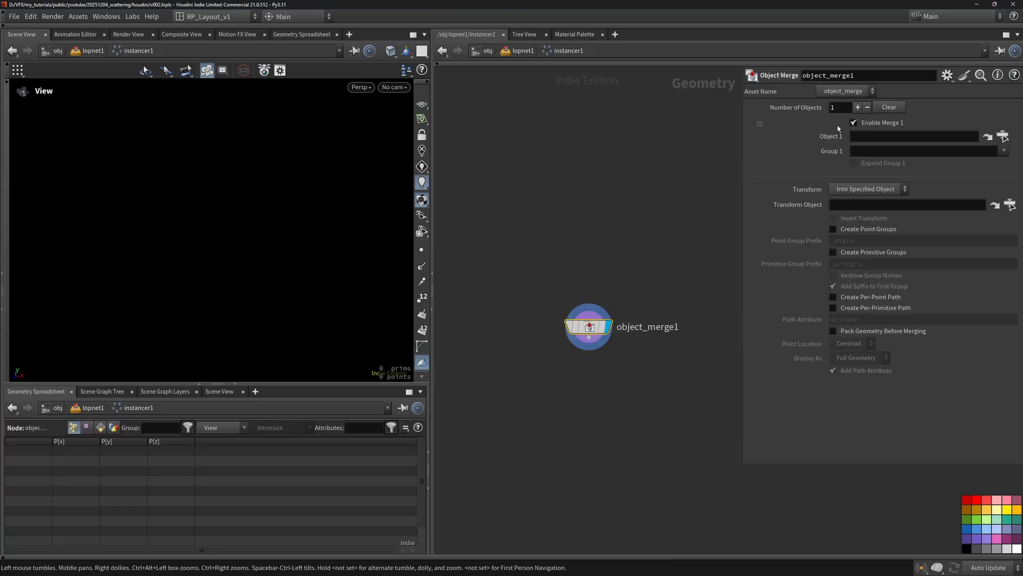
click(1002, 136)
scroll(958, 101, up, 5)
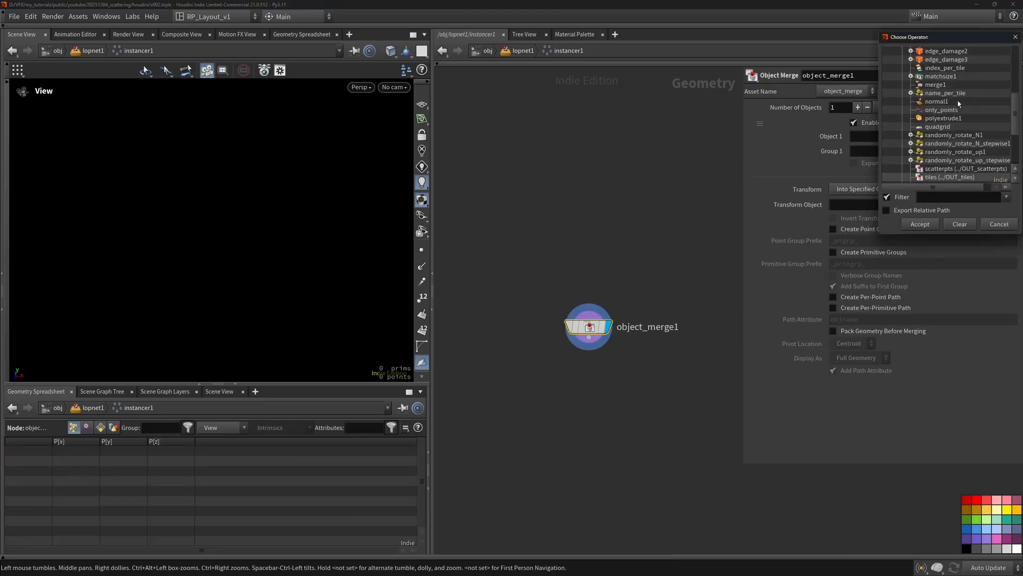
click(947, 76)
click(920, 224)
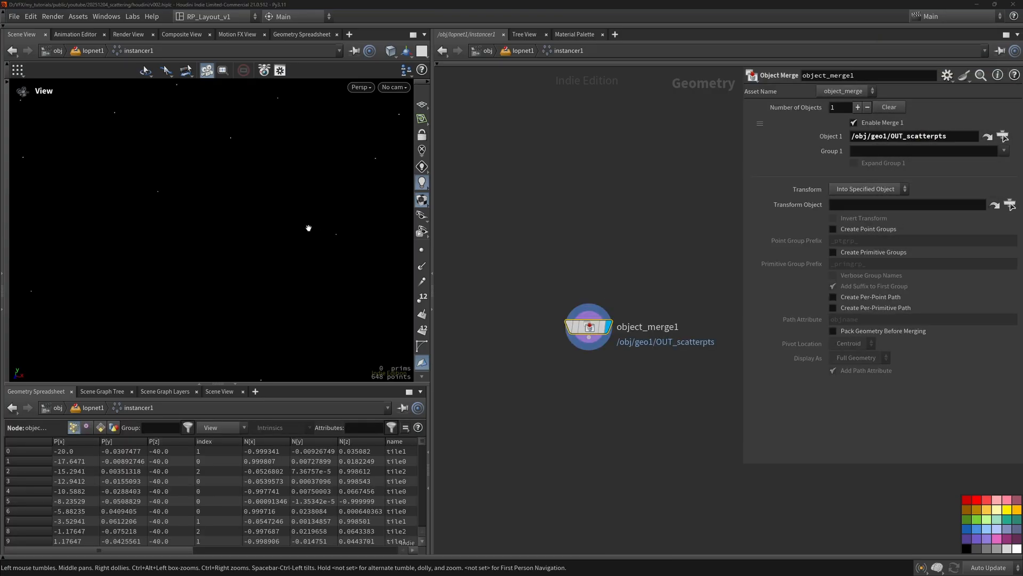
drag(271, 214, 182, 226)
Add an Output node after the Object Merge, name it OUT, and color it black
key(Tab)
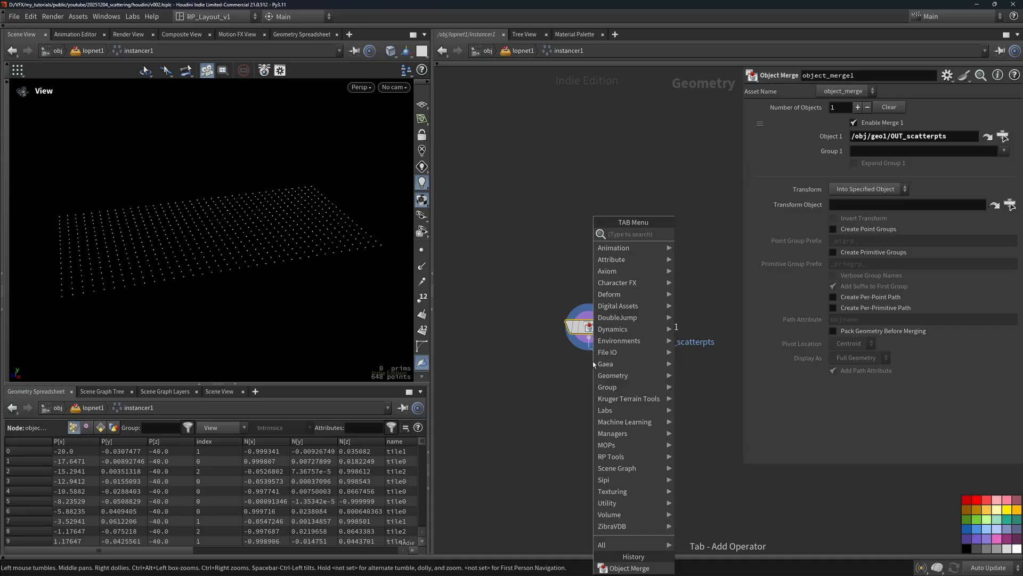
text(out)
key(Return)
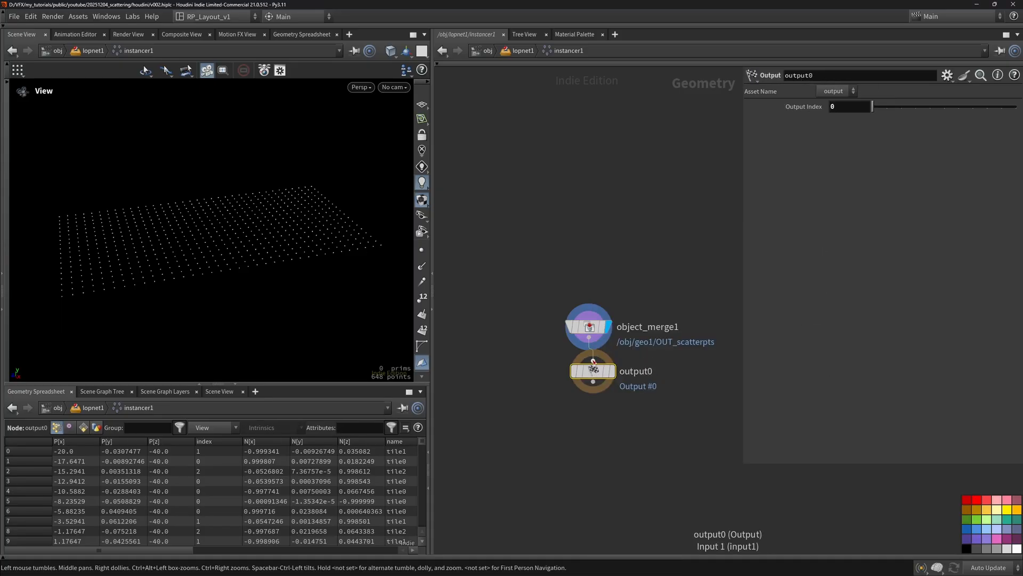
double_click(639, 371)
text(OUT)
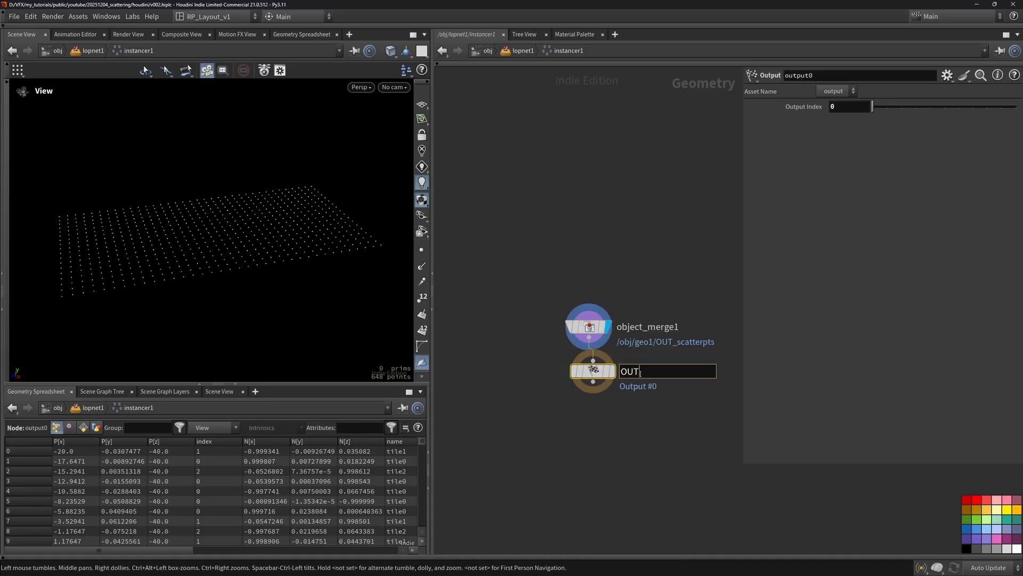
key(Return)
click(967, 548)
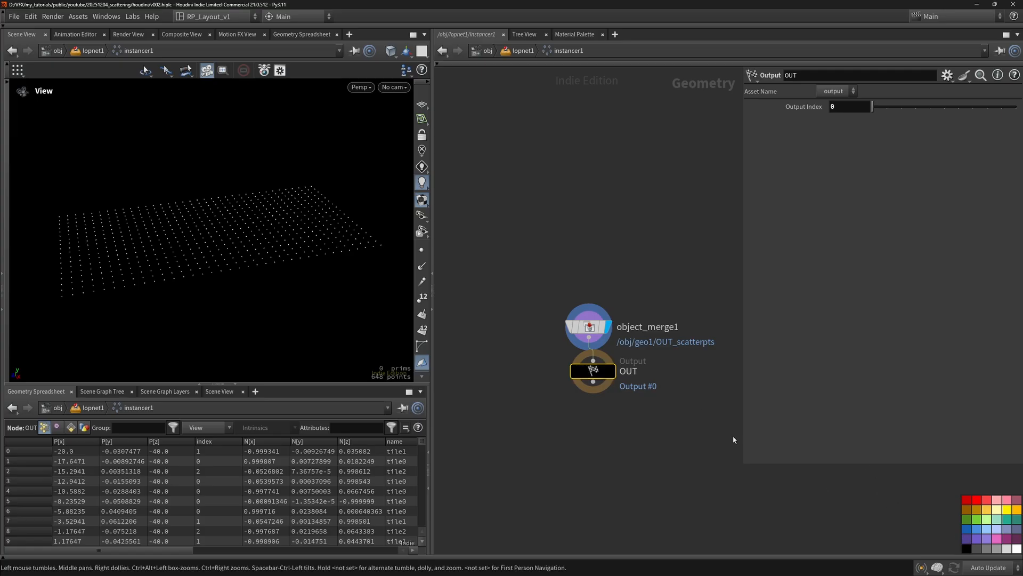
Align the Object Merge and OUT nodes vertically and set the display flag on OUT
drag(709, 401, 565, 297)
key(a)
drag(566, 299, 564, 357)
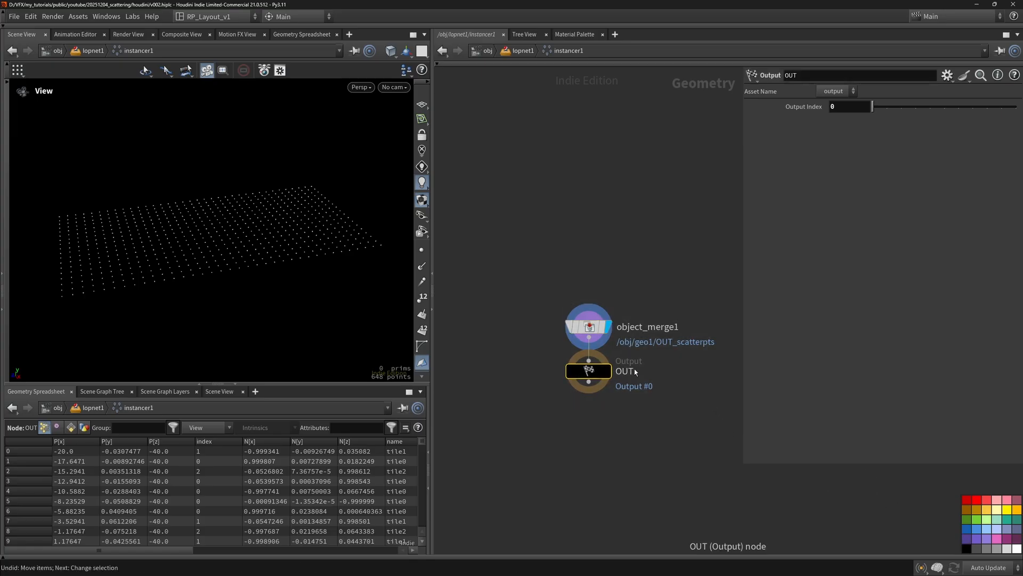
click(607, 371)
click(570, 332)
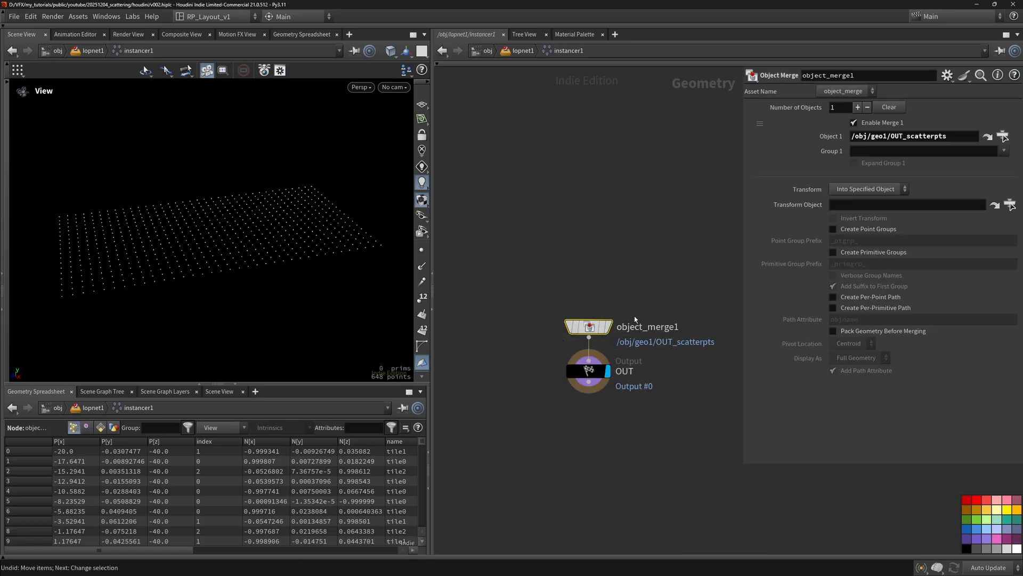
drag(650, 351, 593, 379)
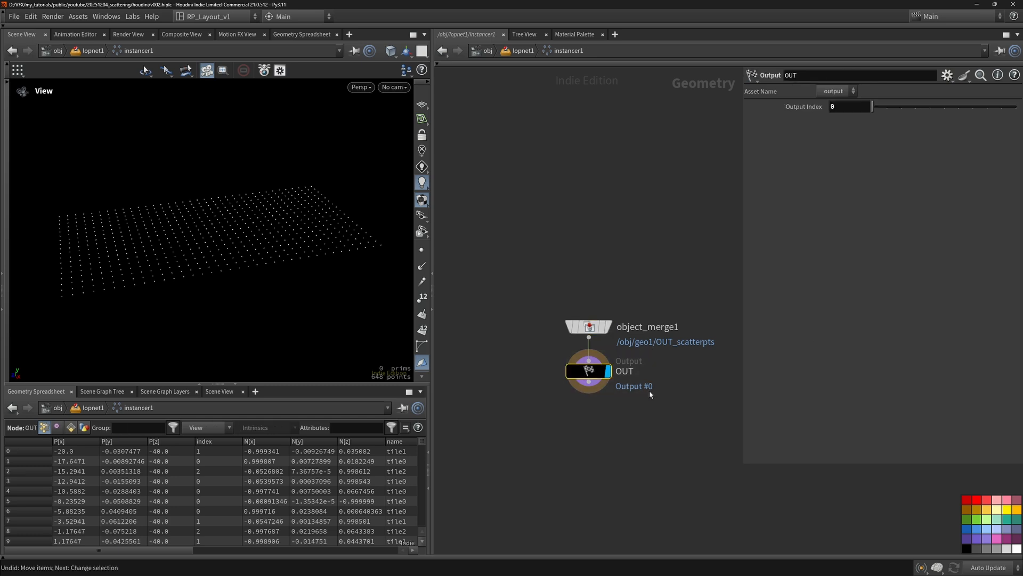
Return to lopnet1, display the instancer, and expand its prototype options
key(u)
click(592, 326)
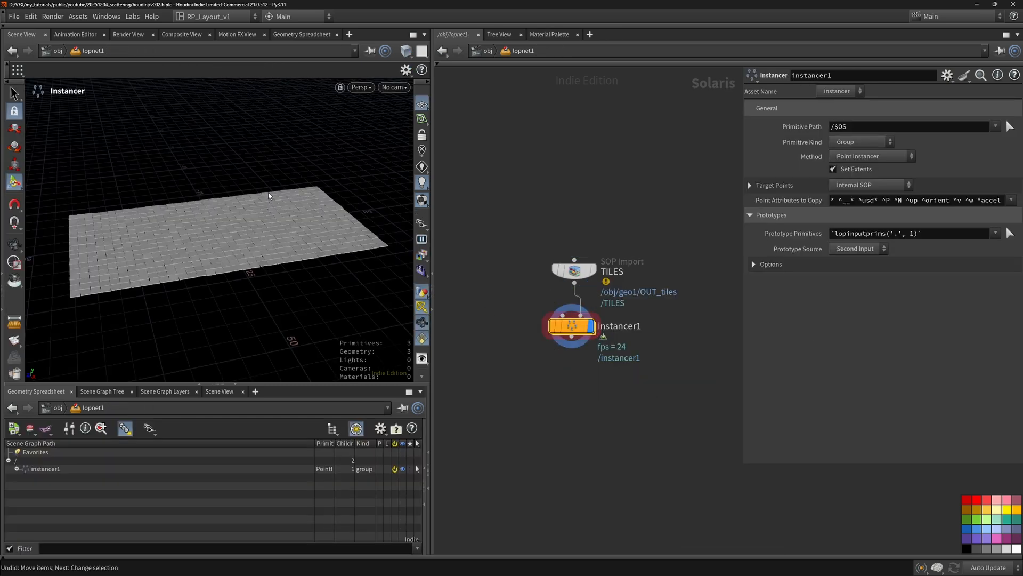
key(Escape)
click(767, 263)
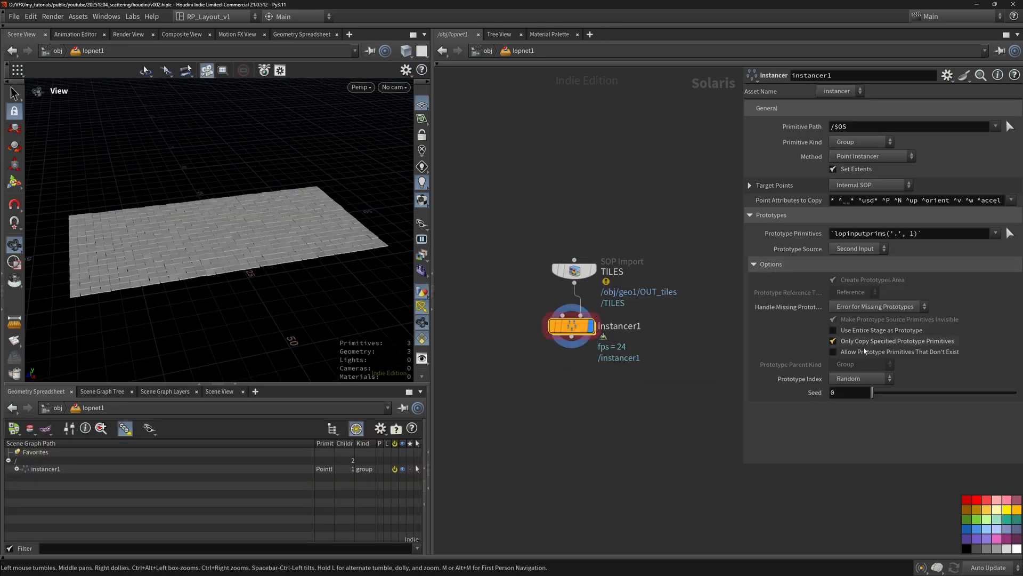
Inspect the instanced tiles in wireframe and compare the instancer's prototype primitives expression with the TILES hierarchy
scroll(265, 227, up, 6)
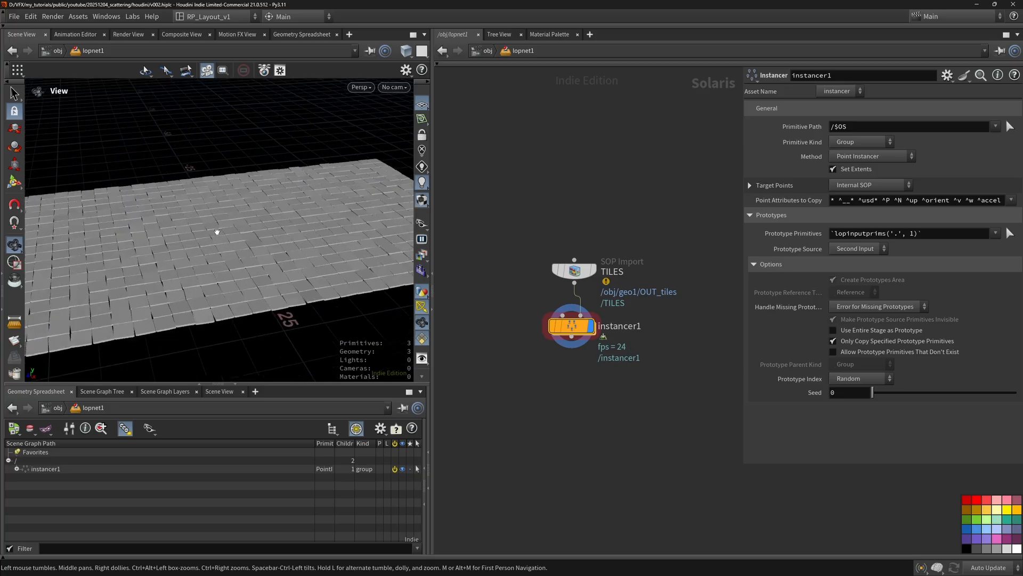
scroll(264, 229, up, 8)
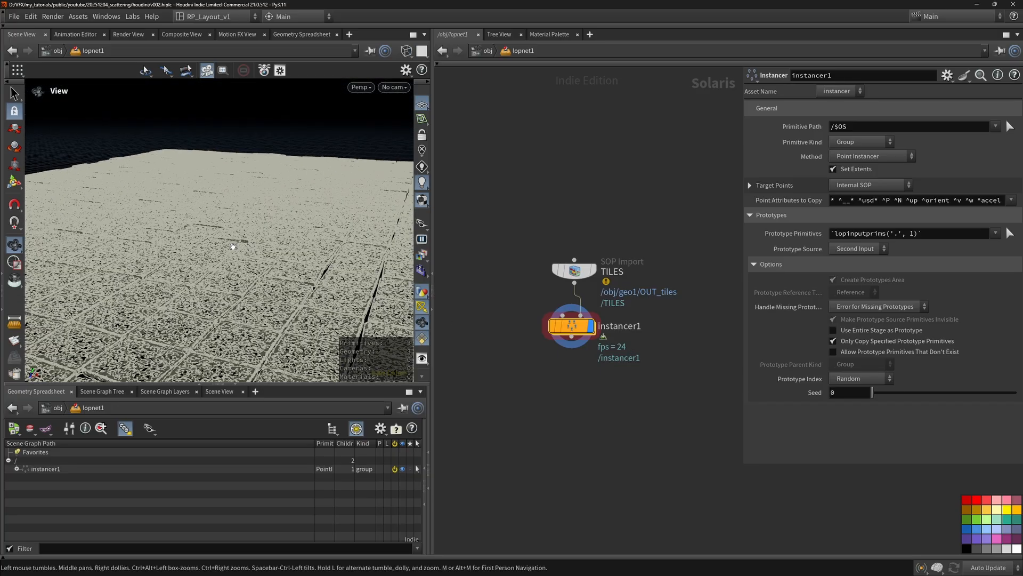
drag(233, 246, 299, 253)
click(574, 269)
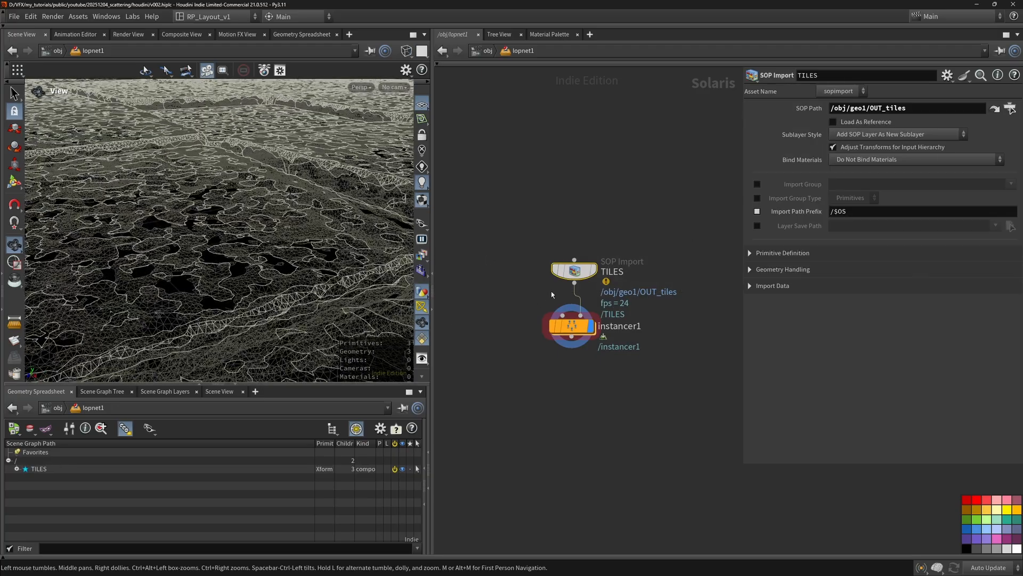
drag(229, 192, 257, 177)
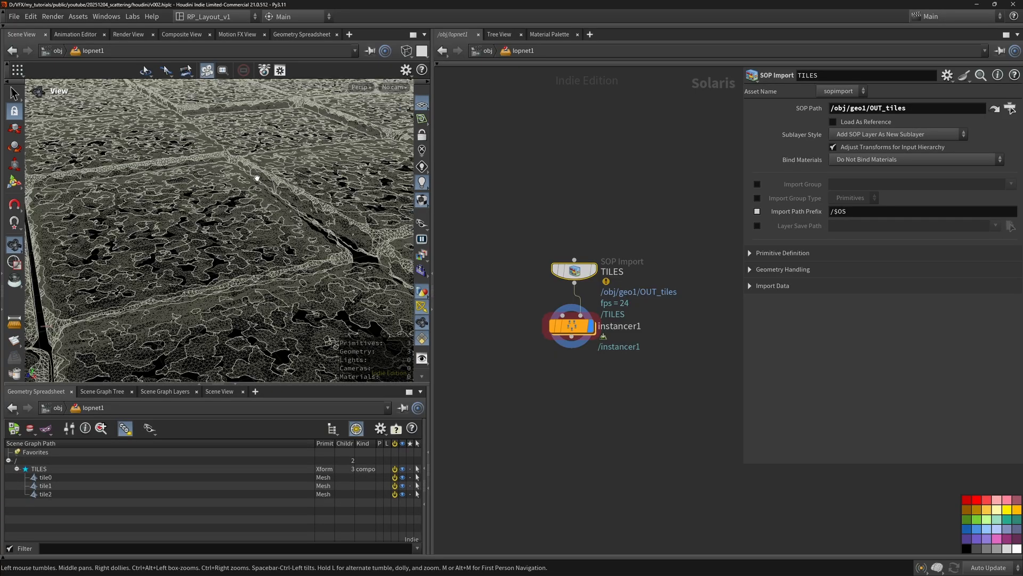
drag(198, 194, 207, 198)
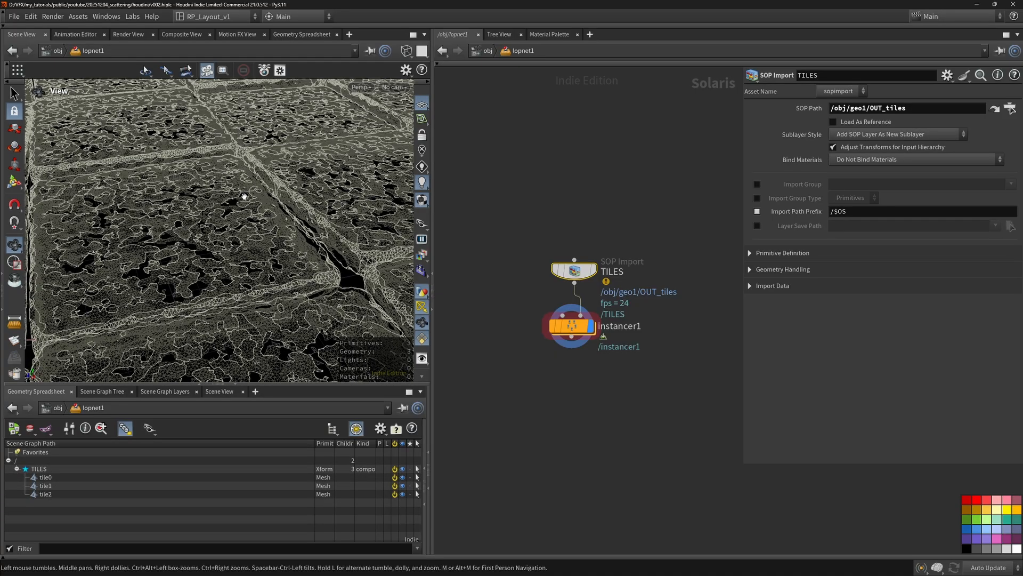
click(575, 326)
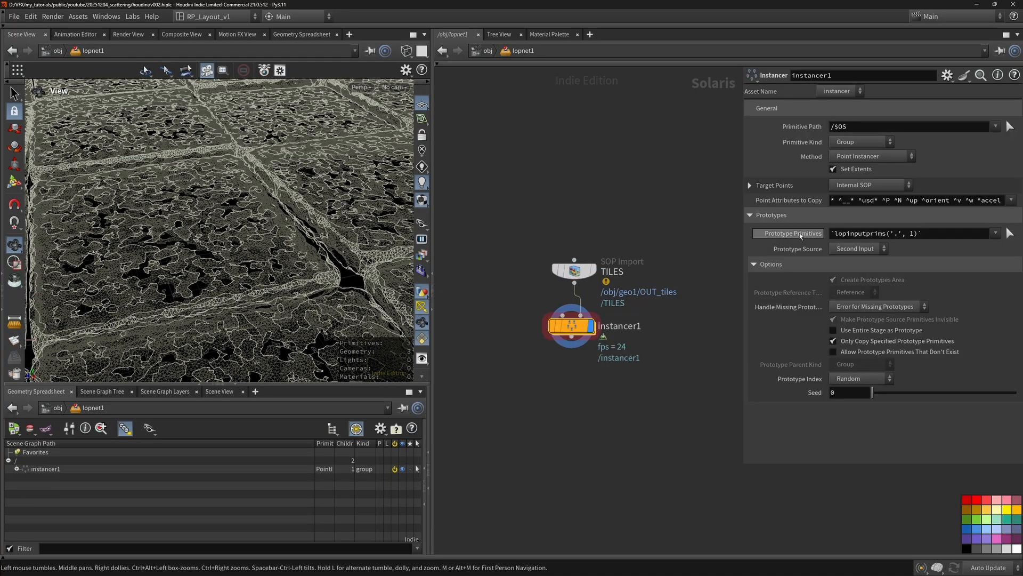
drag(924, 233, 851, 235)
click(575, 271)
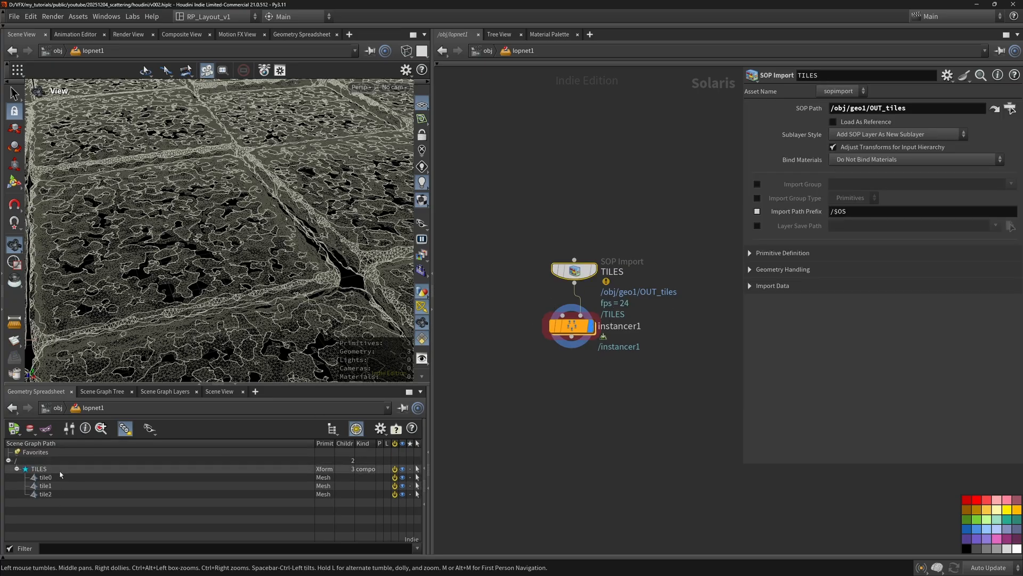
Set the instancer's Prototype Primitives to /TILES/* and view the whole tiled floor
click(573, 326)
drag(928, 234, 720, 250)
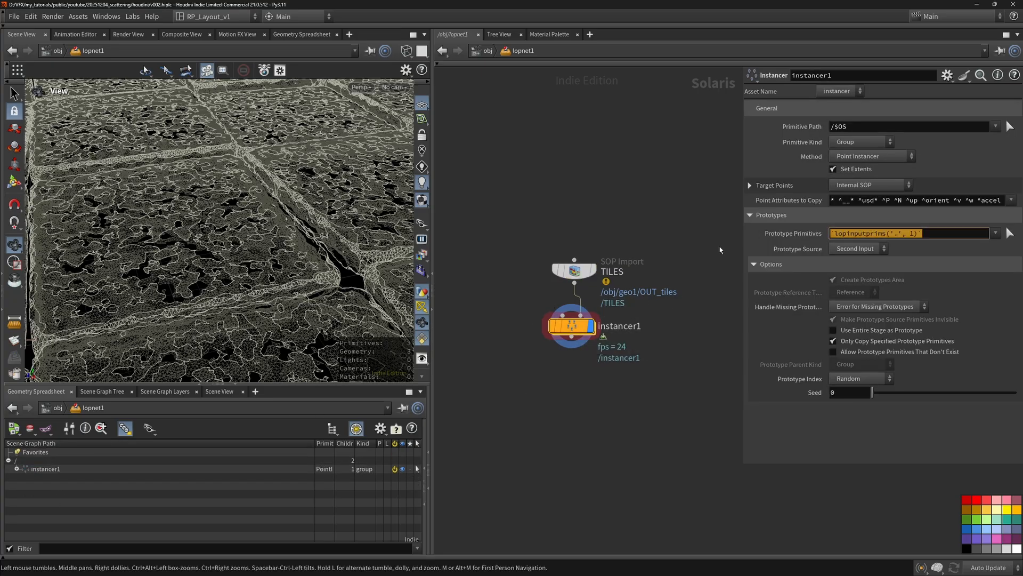
text(/T)
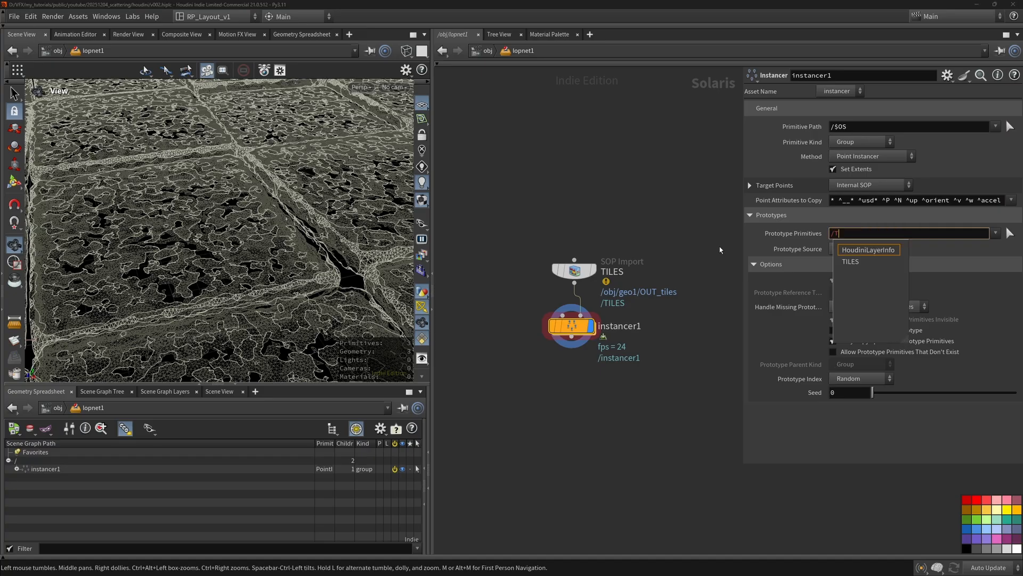
text(ILES/)
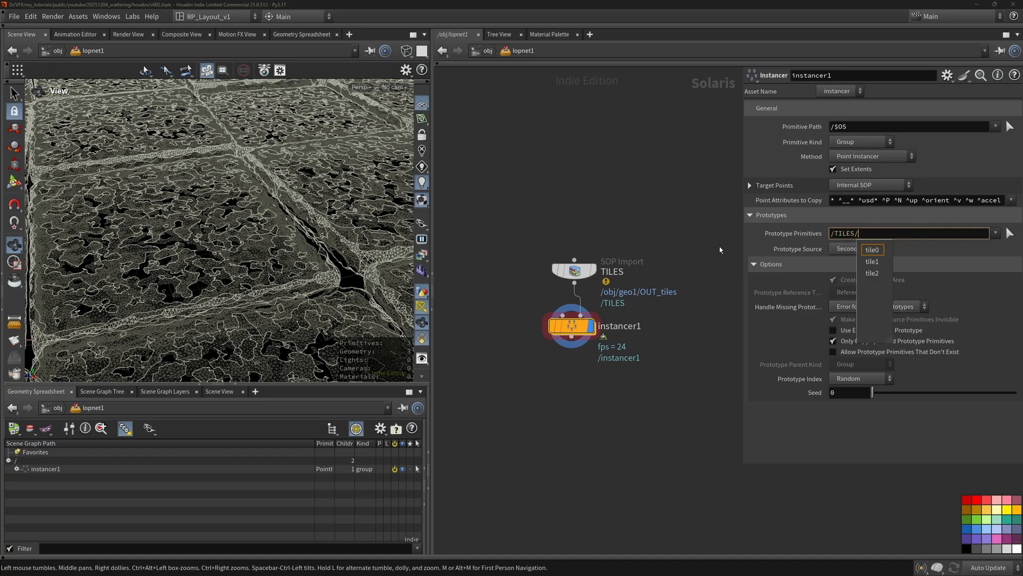
text(*)
key(Return)
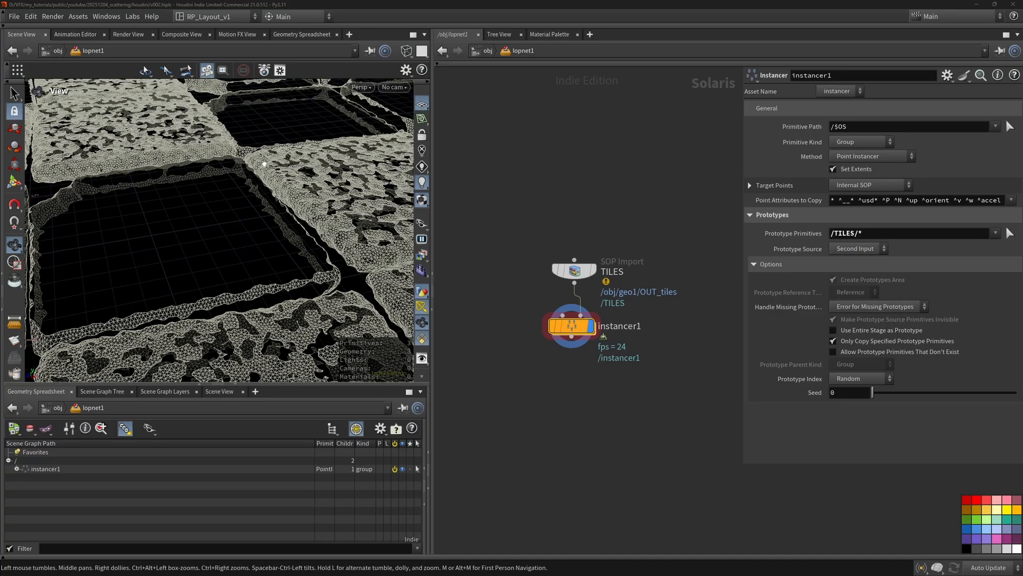
scroll(229, 157, down, 10)
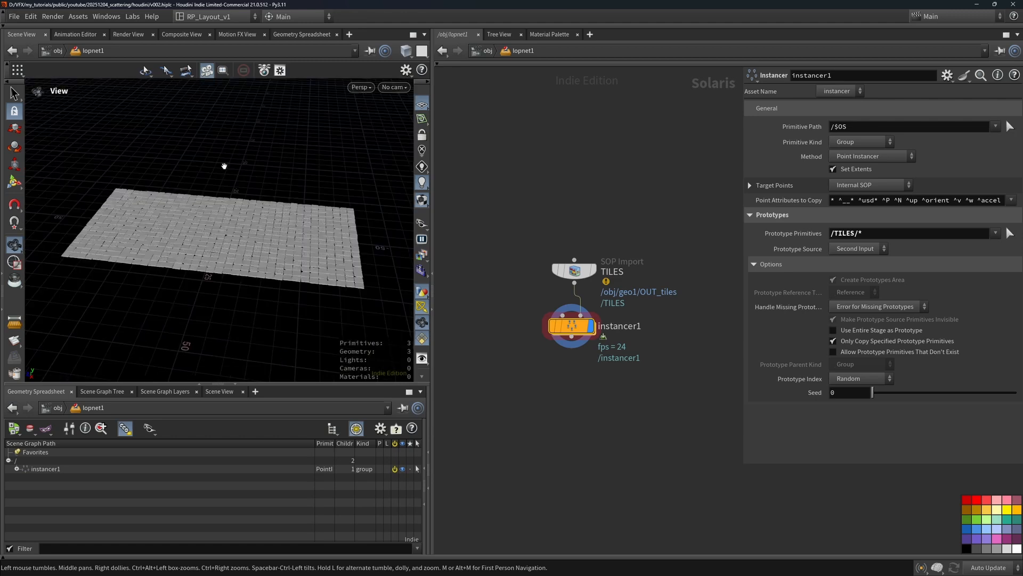
Set the instancer's Prototype Index to Name Attribute
drag(224, 165, 214, 219)
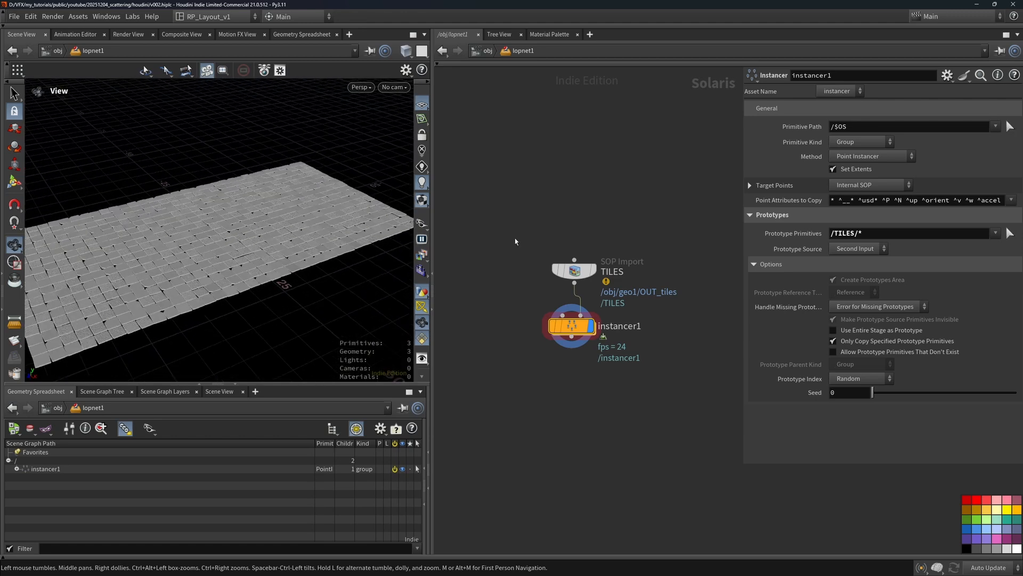
click(861, 378)
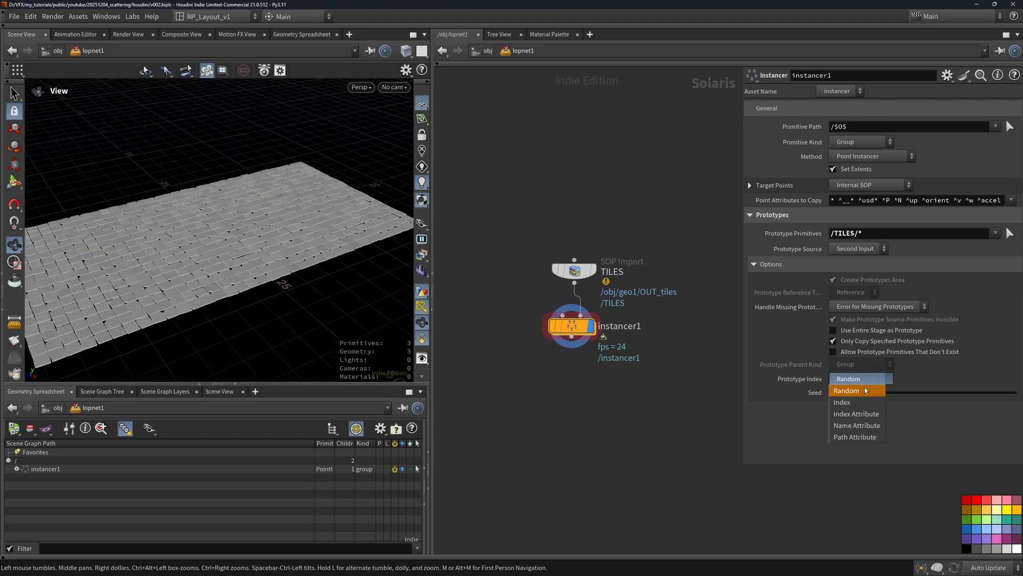
click(865, 426)
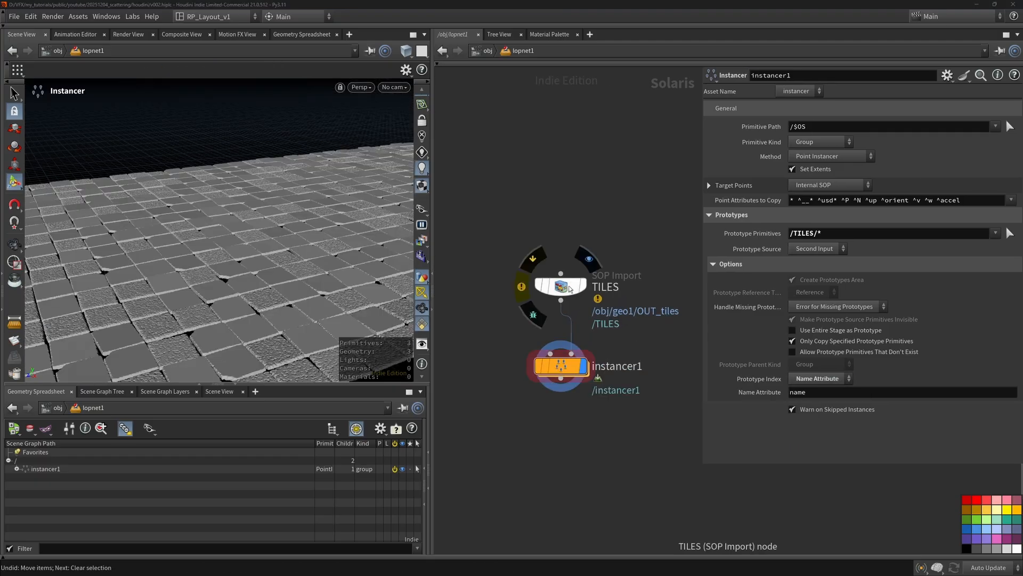
Insert a Material Library node between the TILES import and the instancer
drag(563, 288, 563, 237)
key(Tab)
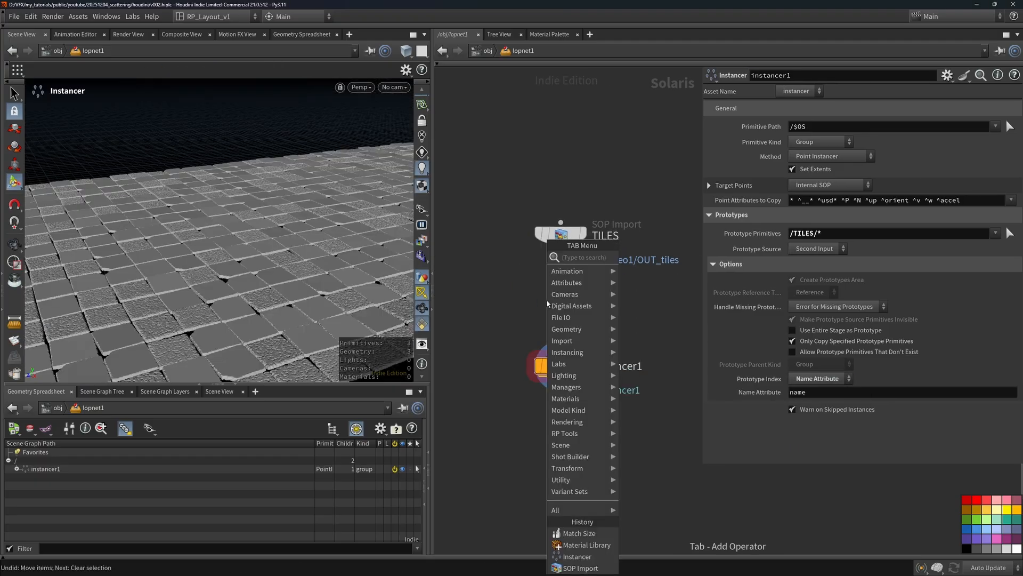
text(matl)
key(Return)
click(548, 303)
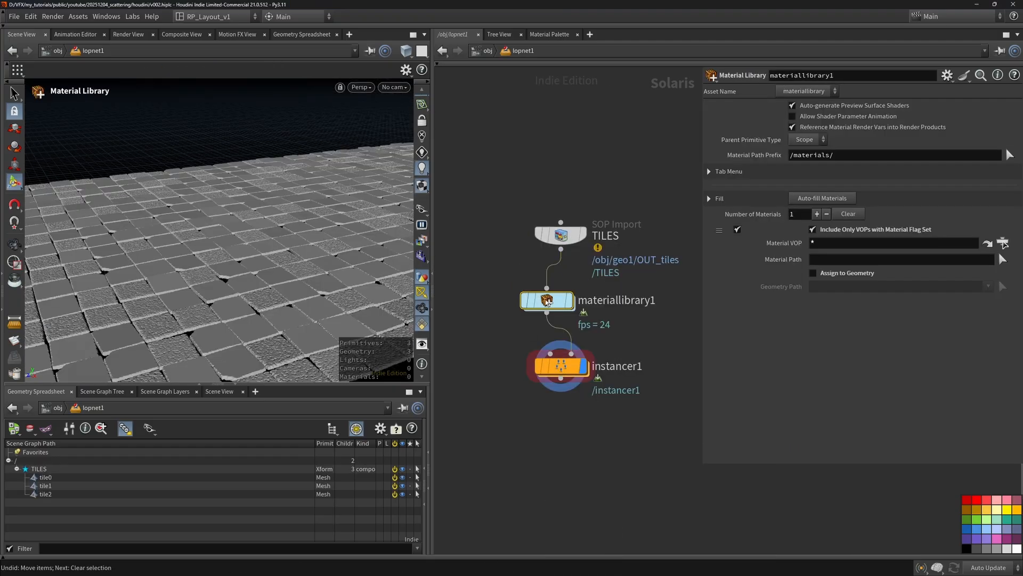
Create a USD MaterialX Builder inside the material library and rename it tiles_mtlx_MTL
double_click(554, 297)
key(Tab)
text(usd)
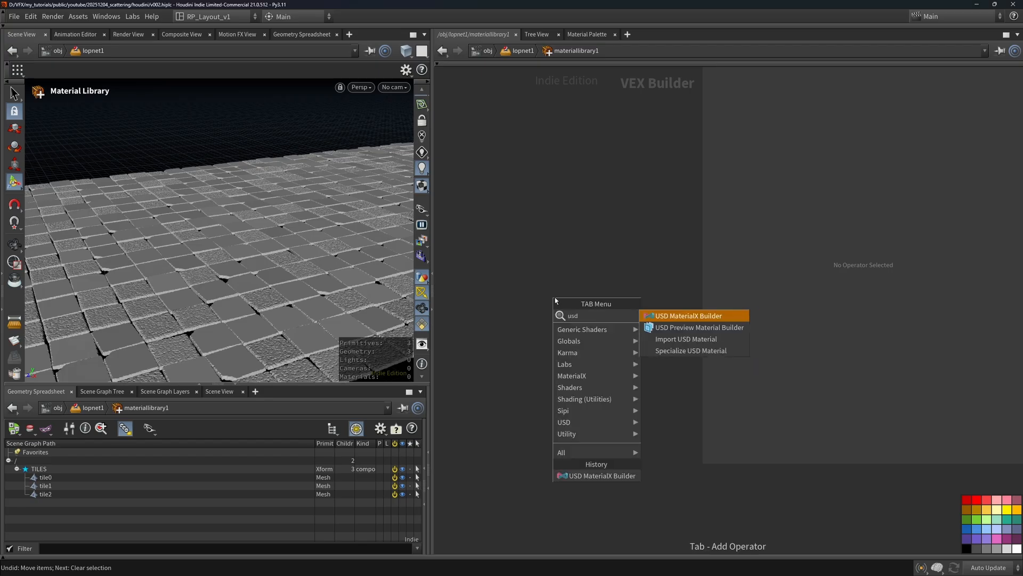
key(Return)
click(556, 299)
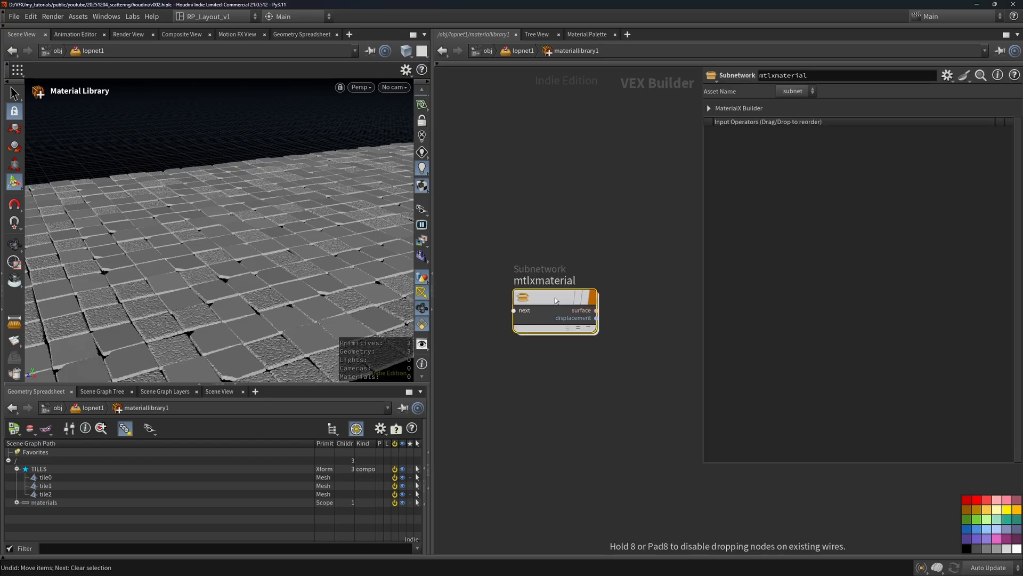
double_click(558, 281)
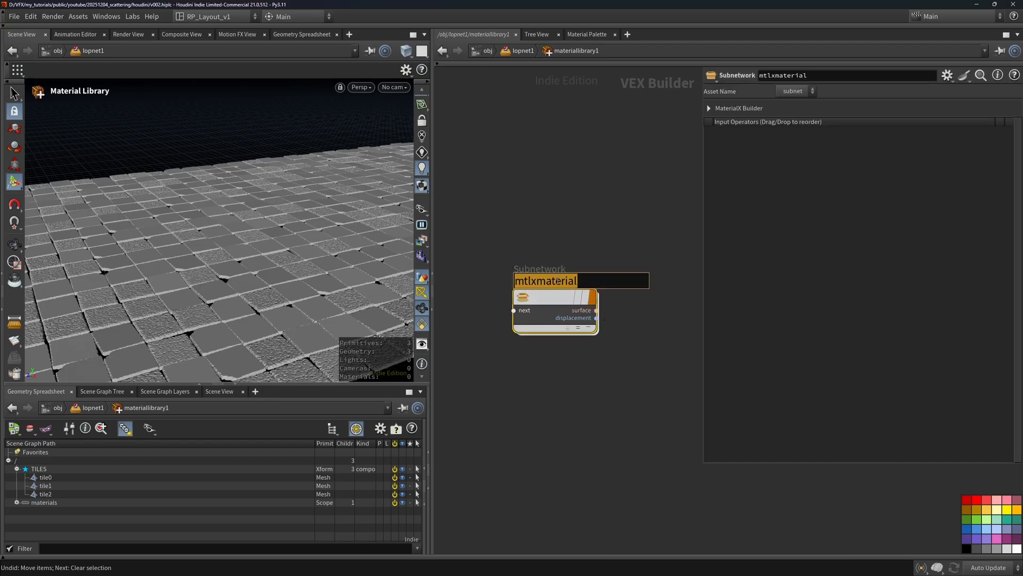
text(tiles_)
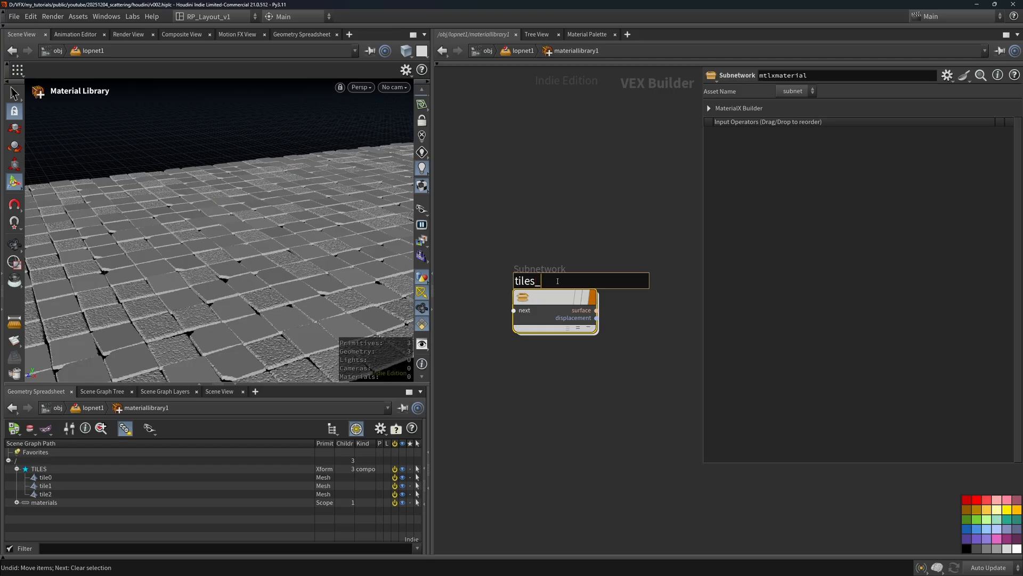
text(mtlx_MTL)
key(Return)
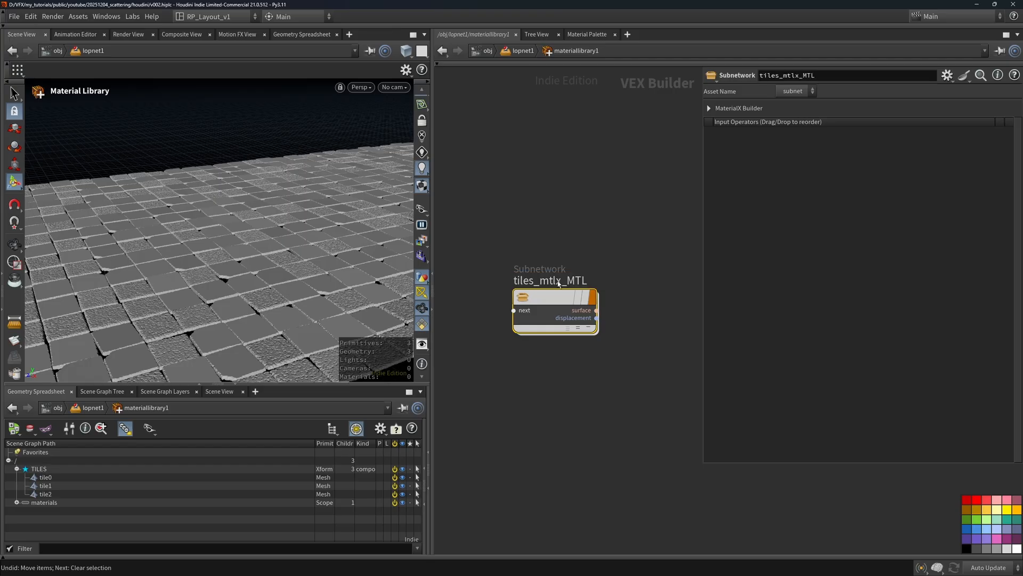
Enter the tiles_mtlx_MTL material and delete its displacement shader and displacement output nodes
key(Return)
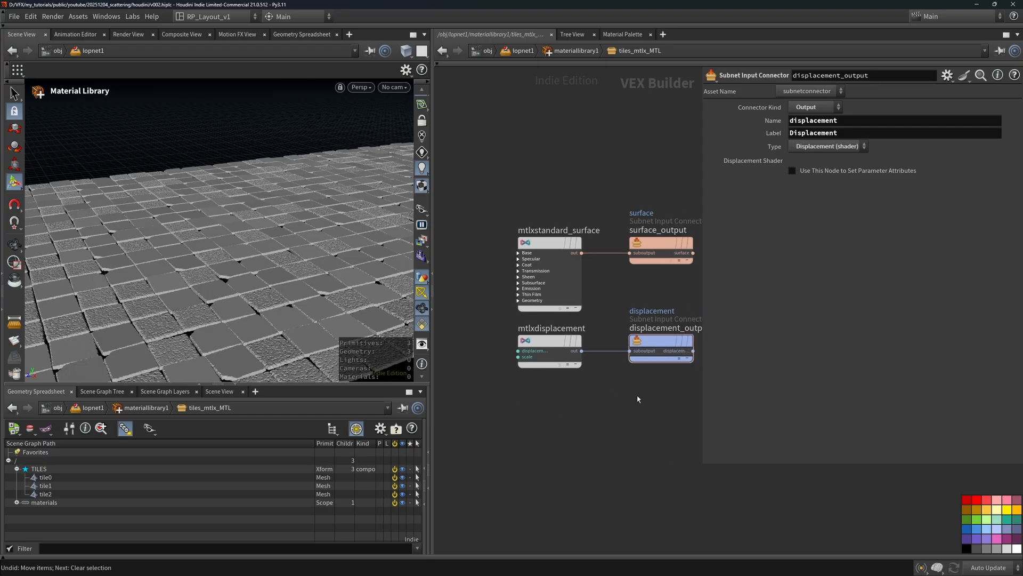
shift+click(544, 360)
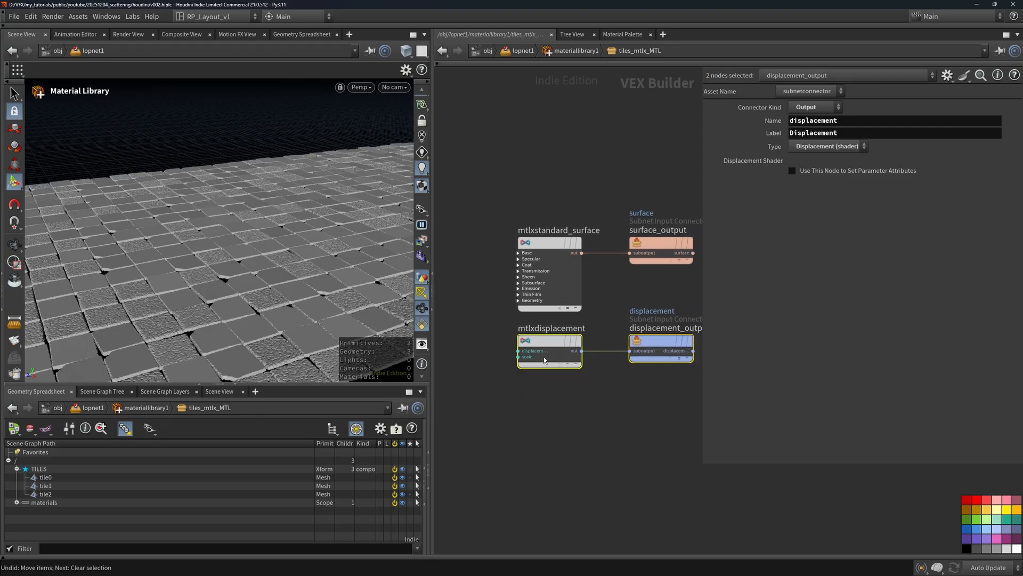
key(Delete)
key(f)
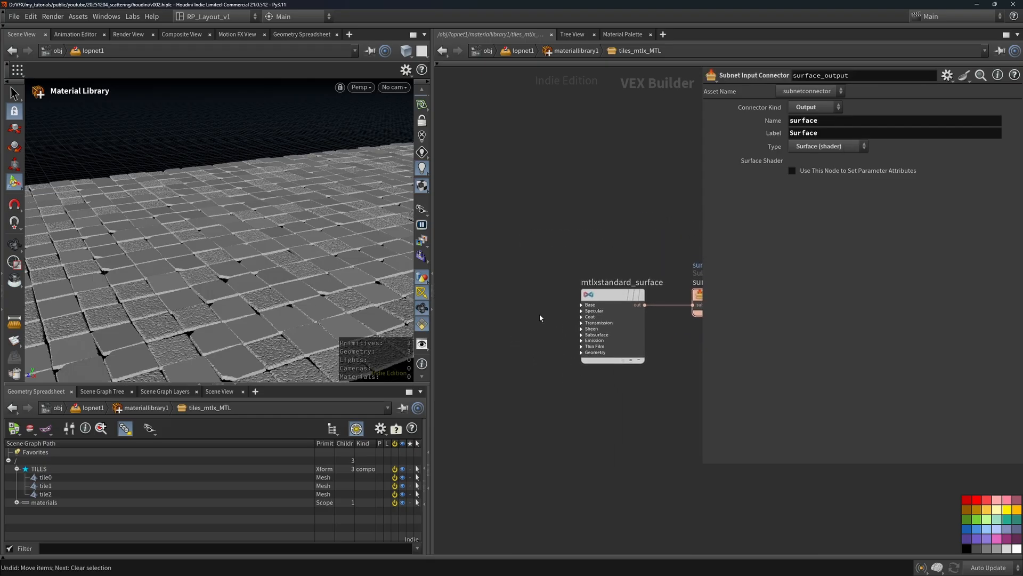
Add a MtlX Constant node beside the standard surface shader and set its signature to Color
key(Tab)
text(const)
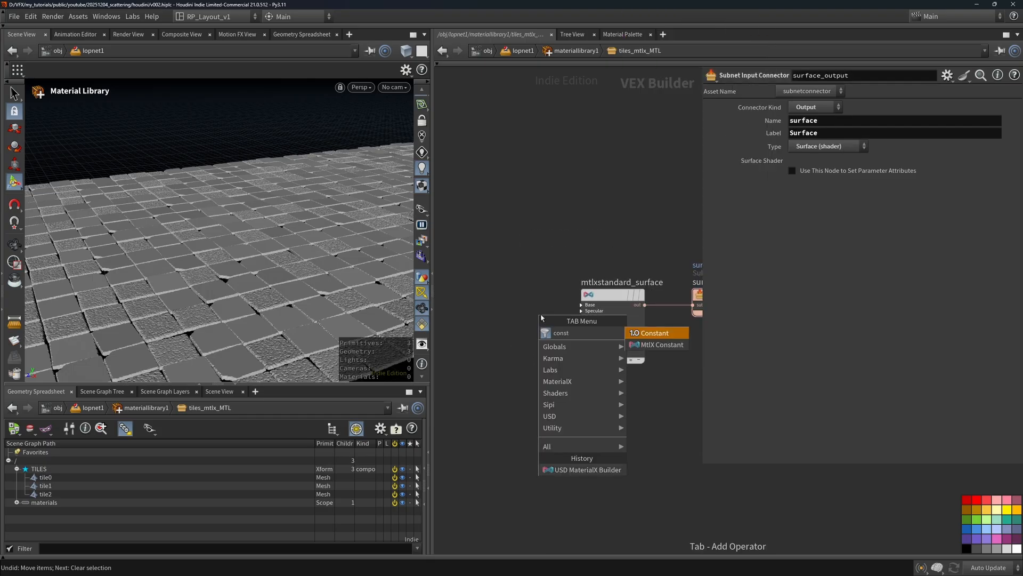
key(Down)
key(Return)
drag(542, 317, 524, 239)
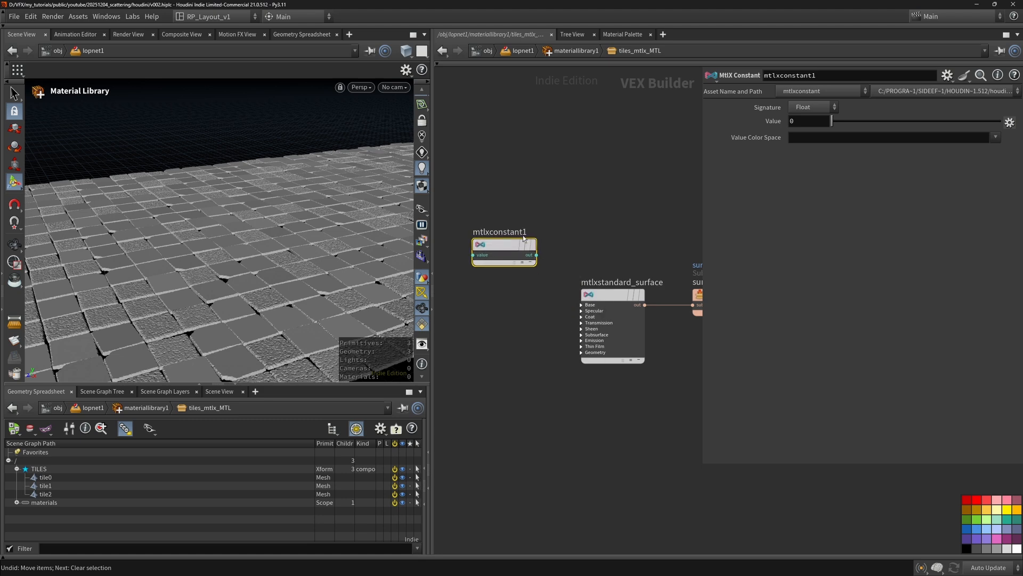
click(814, 107)
click(808, 143)
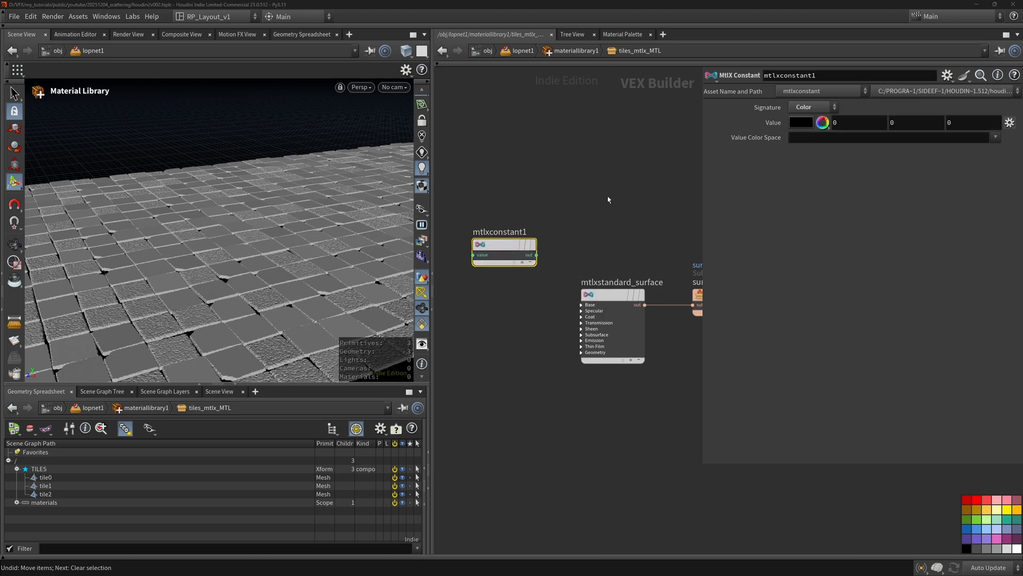
Give the constant the brown colour 0.3, 0.1875, 0.075 and connect it to the standard surface's Base Color
click(806, 126)
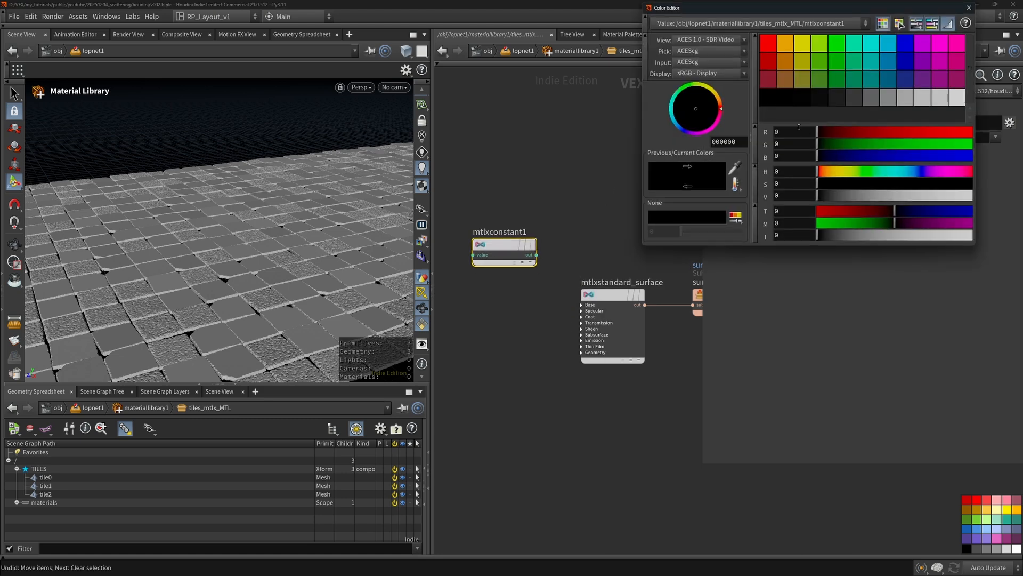
click(785, 81)
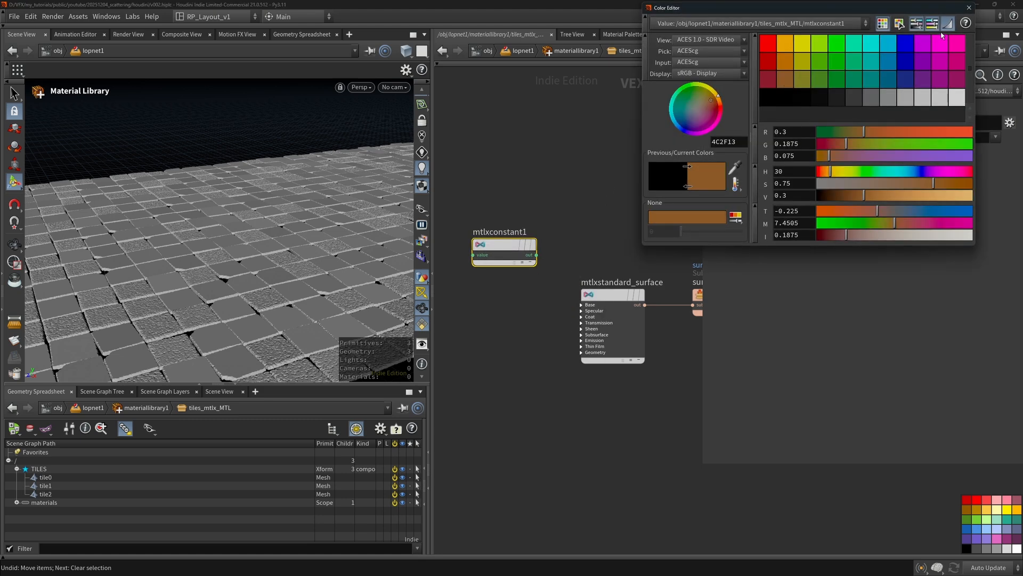
click(969, 8)
drag(537, 255, 582, 305)
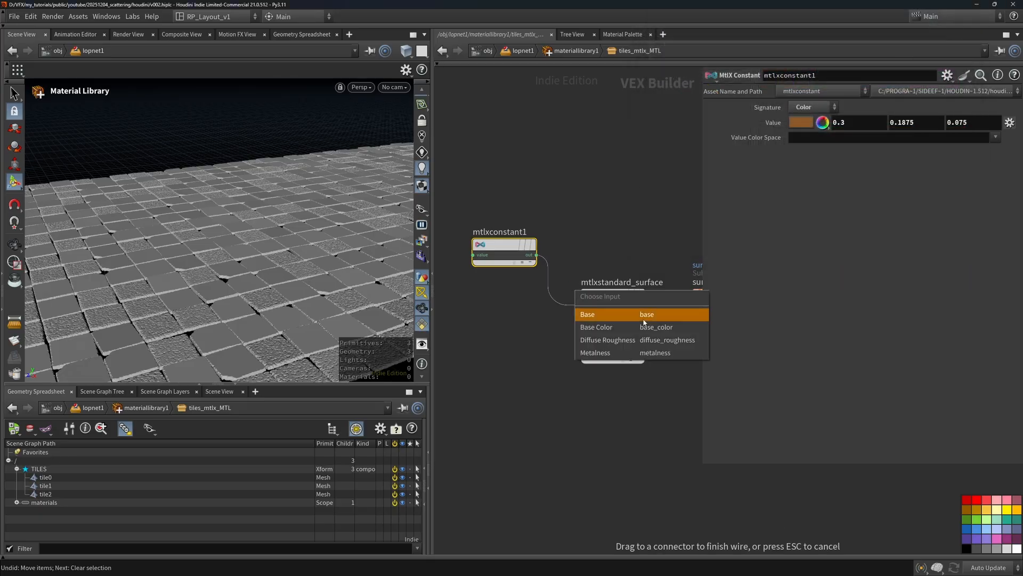
click(613, 327)
Return to lopnet1, enable Assign to Geometry on the material library, and display its shaded tiles
click(523, 51)
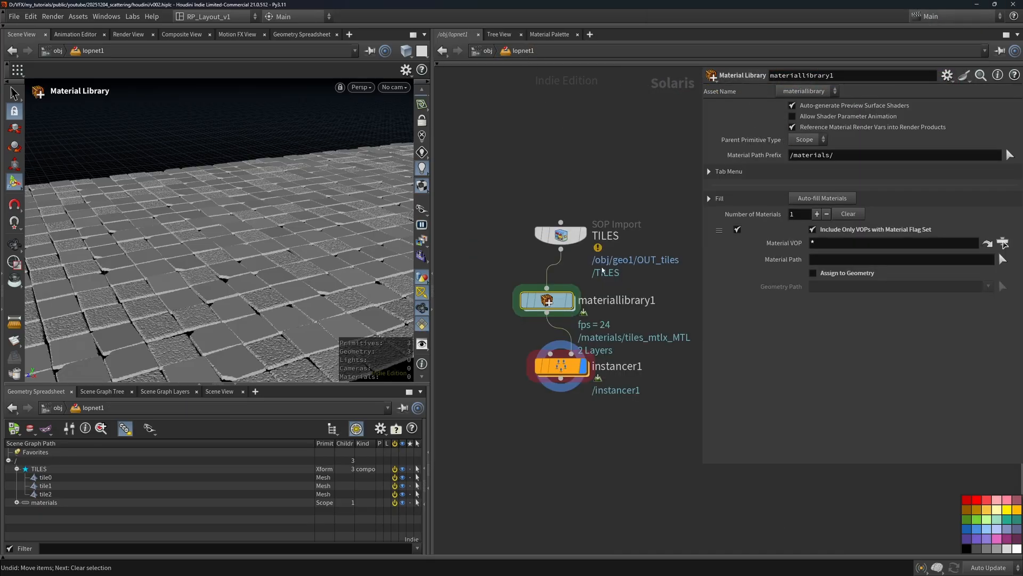
click(813, 273)
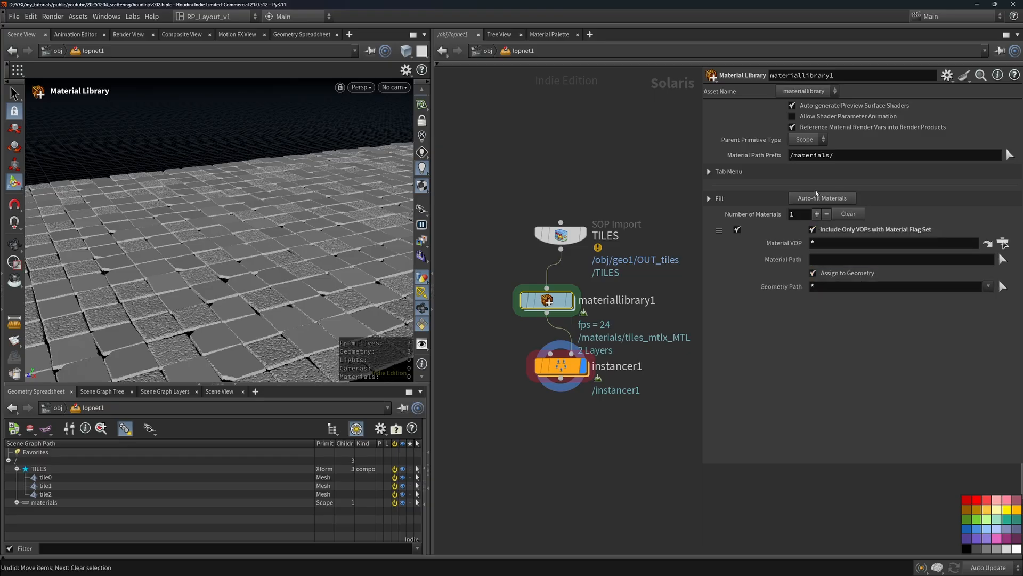
click(570, 300)
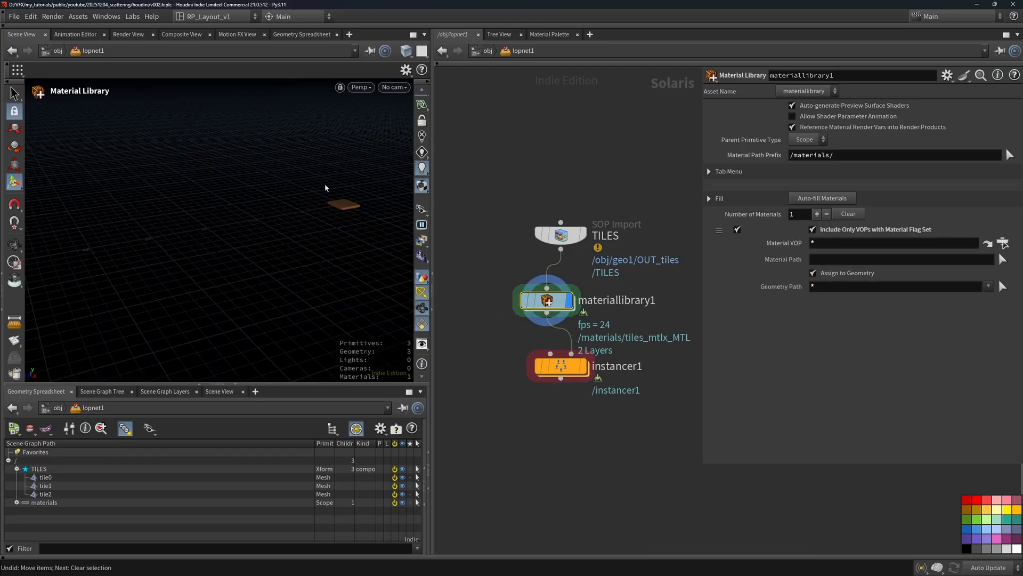
key(Escape)
key(f)
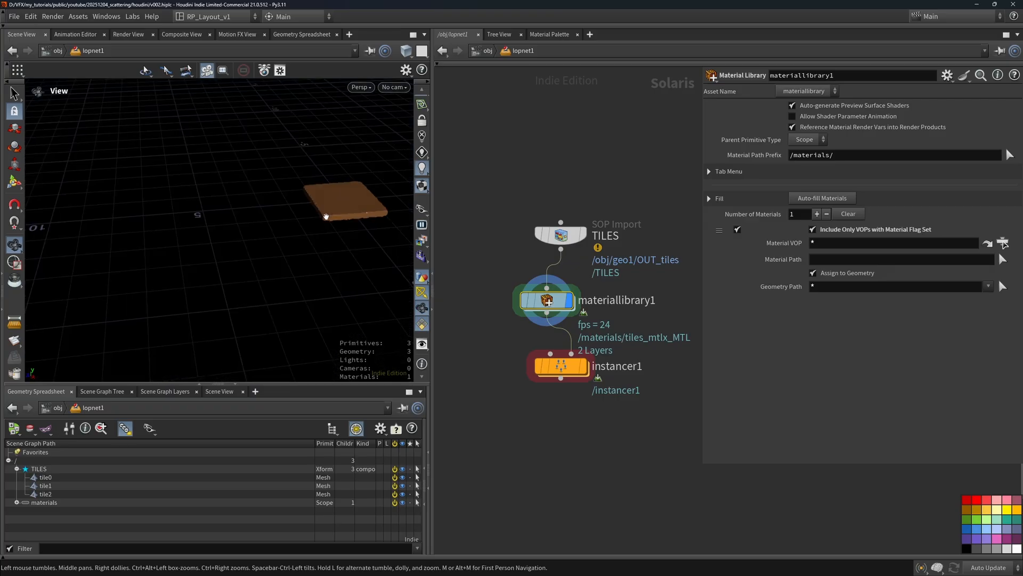
Display the instancer and set its Prototype Primitives to /TILES
click(584, 366)
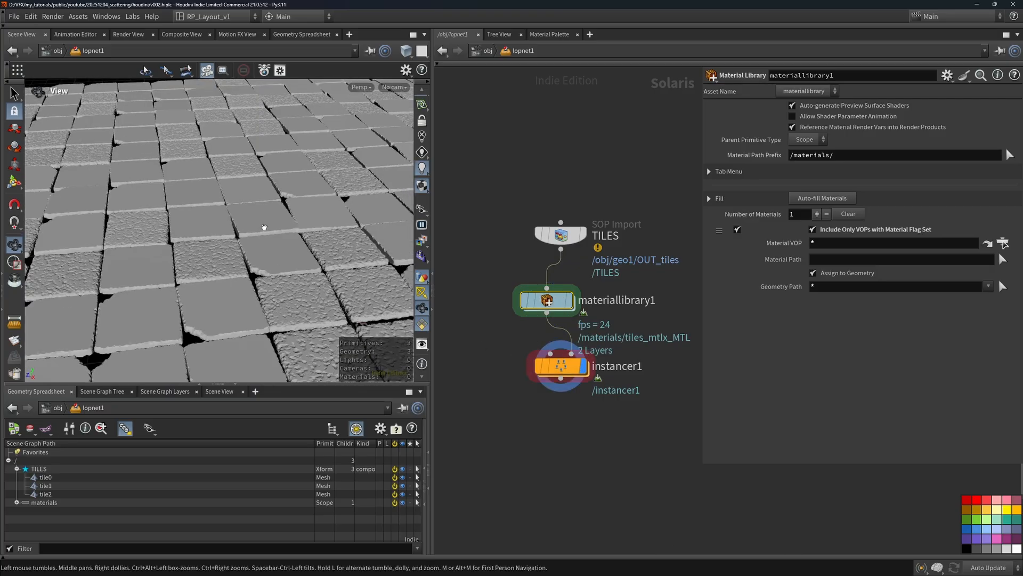
key(f)
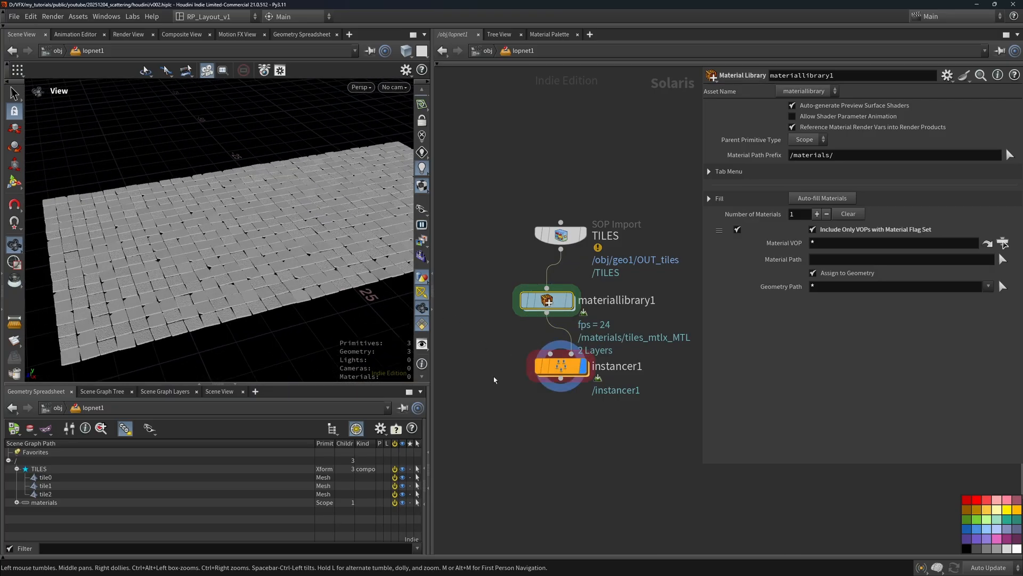
click(617, 366)
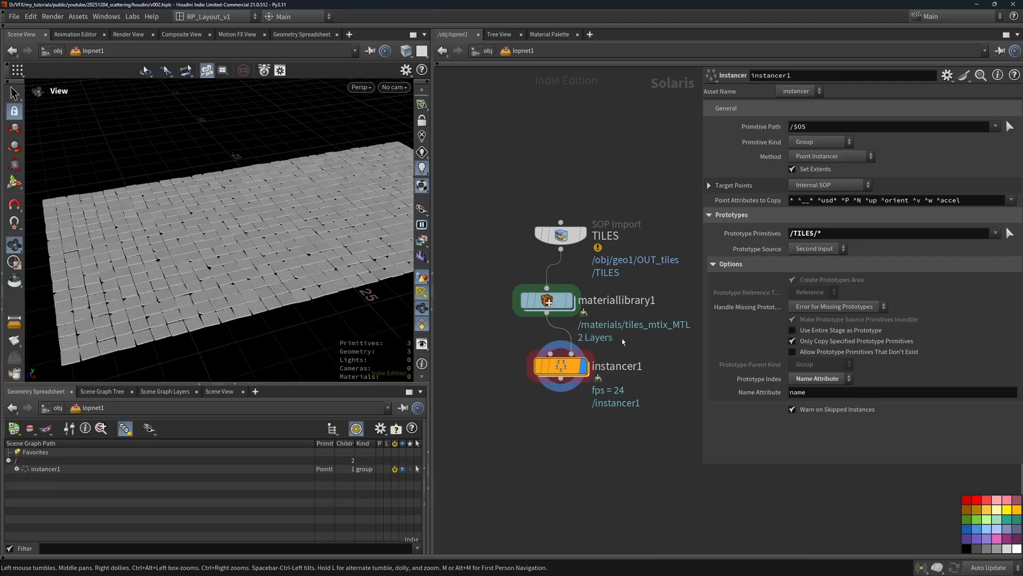
click(827, 234)
drag(815, 239, 817, 239)
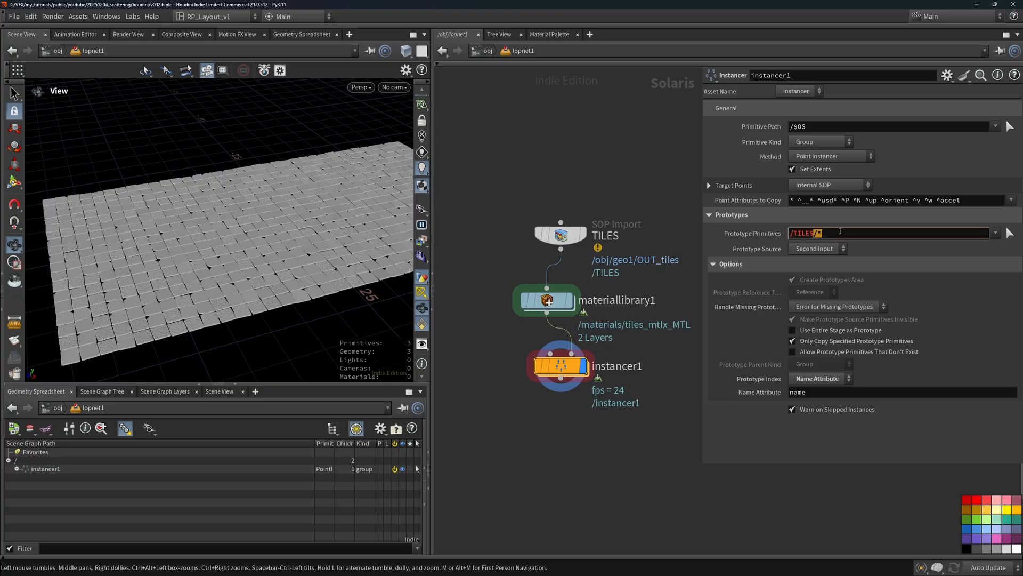
key(BackSpace)
key(Return)
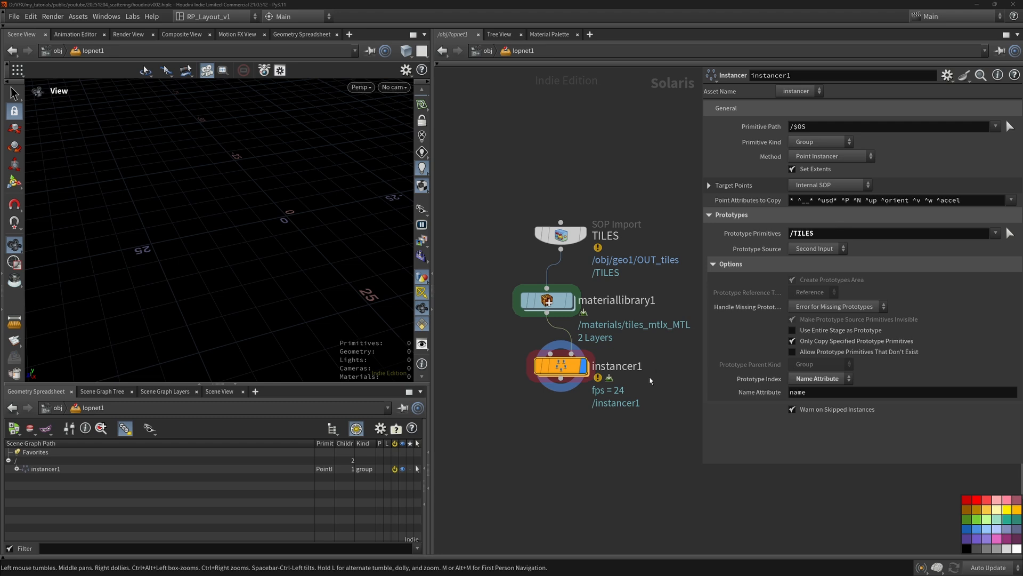
Read the warning in the instancer's node information
middle_click(560, 366)
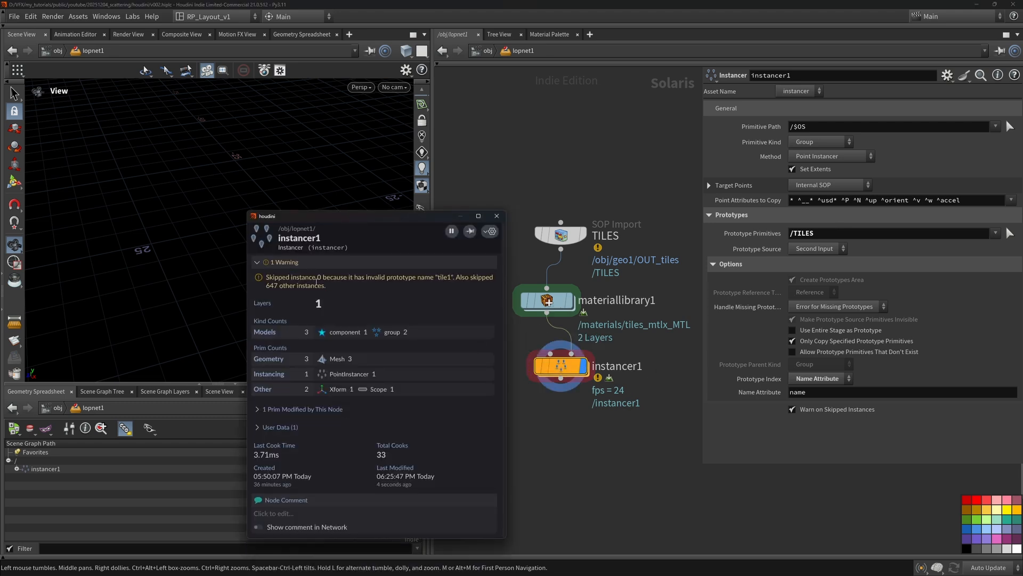
drag(318, 282, 456, 277)
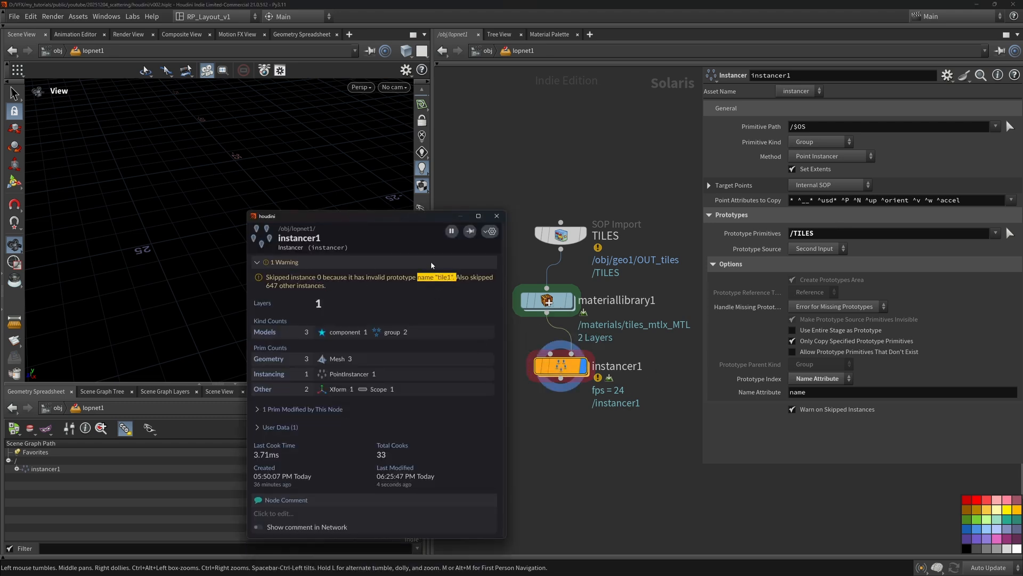
click(497, 216)
Add the All Mesh Primitives pattern, %type:Mesh, to the instancer's Prototype Primitives and inspect the floor
click(995, 233)
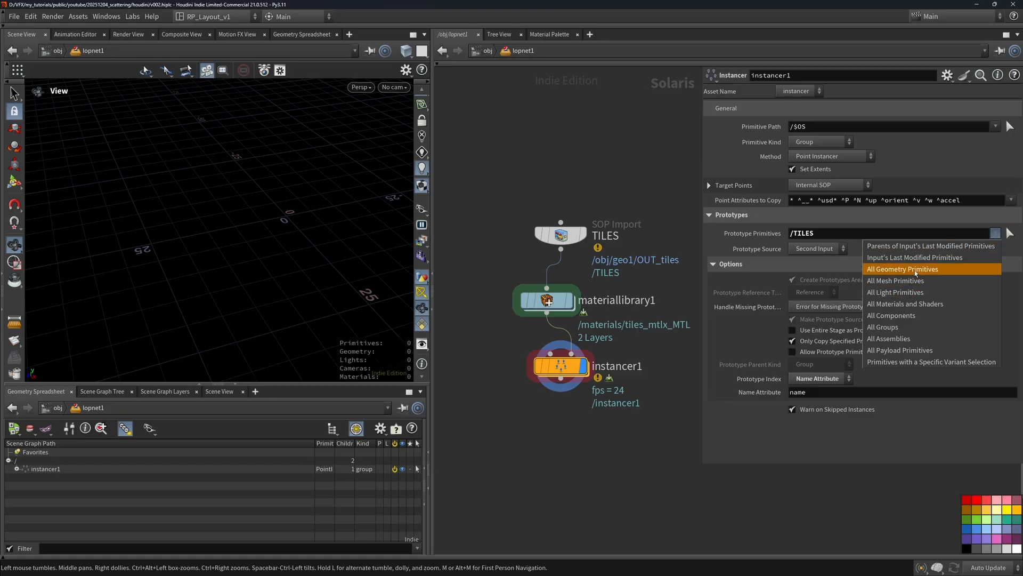
click(896, 280)
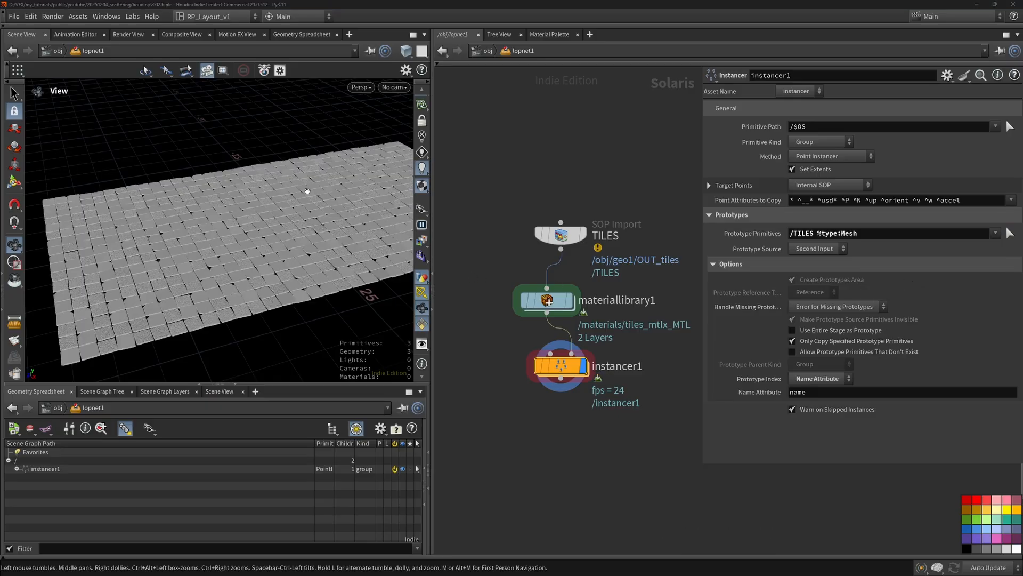
scroll(281, 197, up, 5)
Set the material library's Material Path Prefix to /TILES/mtl/ and inspect the instanced tiles with the instancer selected
click(547, 300)
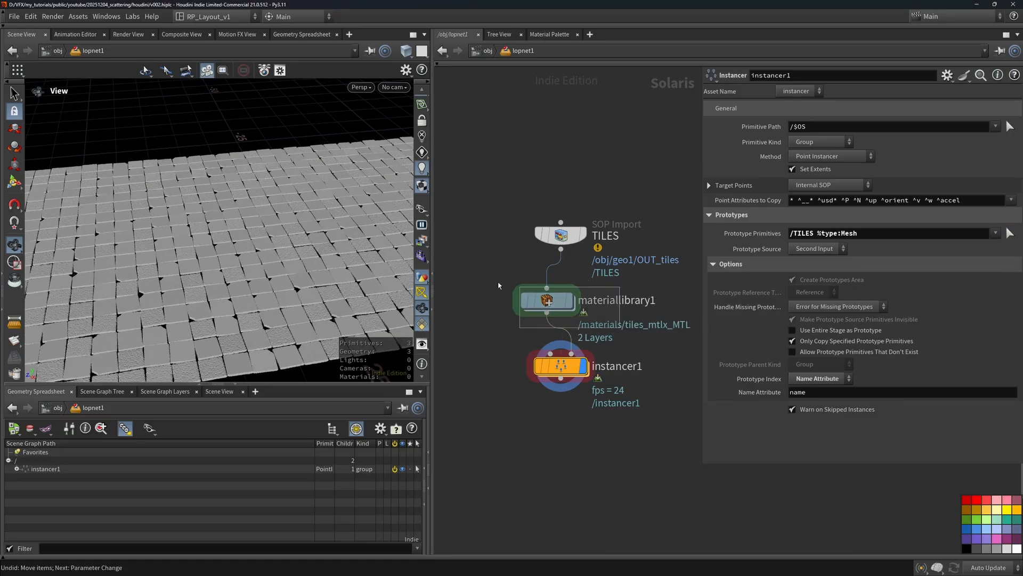
triple_click(827, 154)
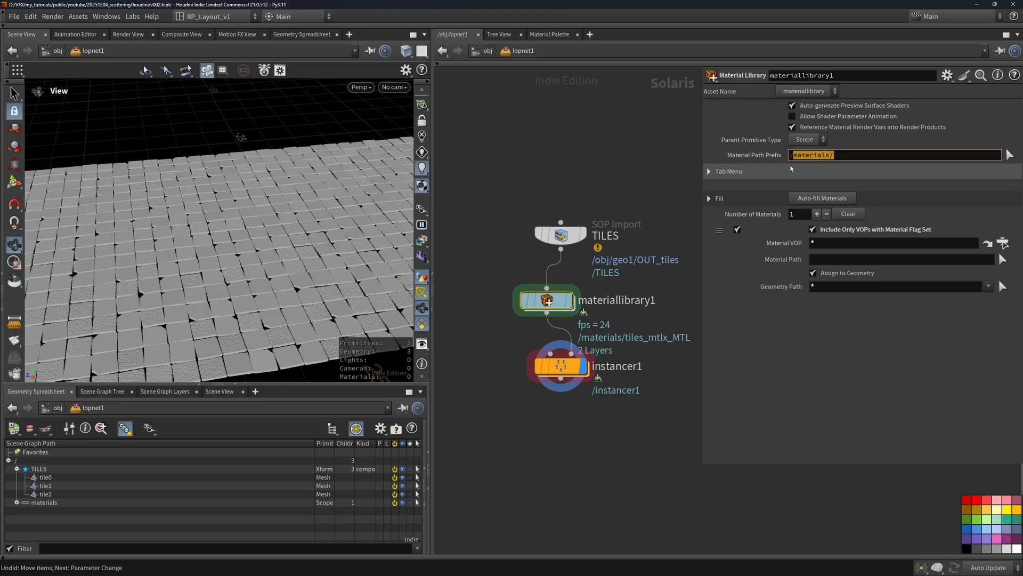
text(/TILES/mtl/)
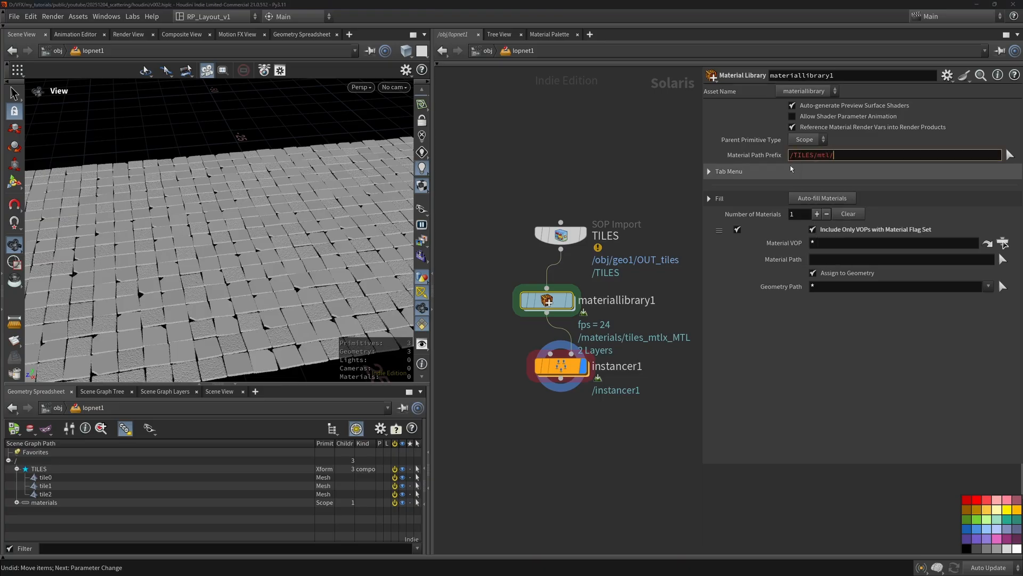
key(Return)
click(561, 365)
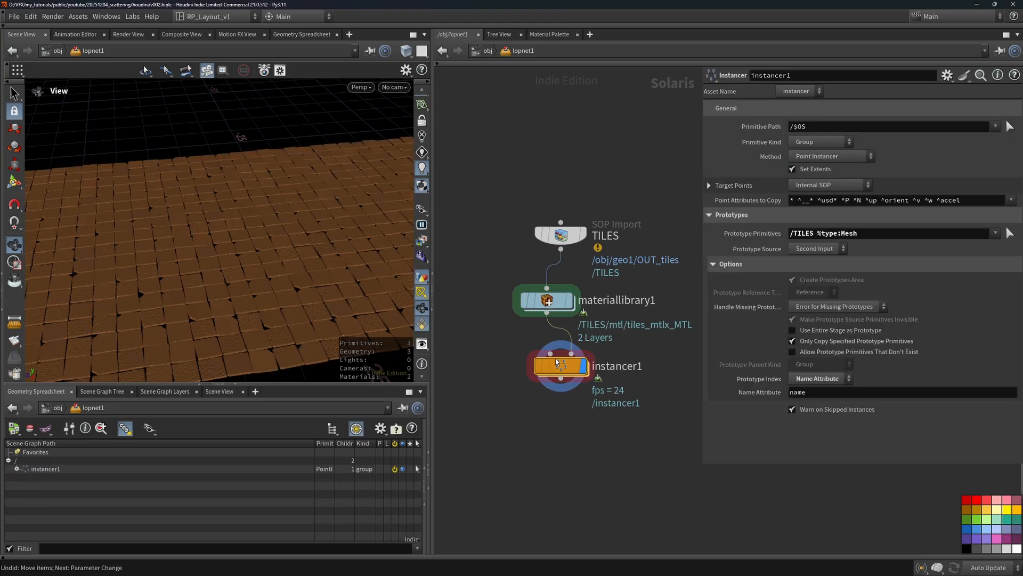
drag(268, 212, 380, 238)
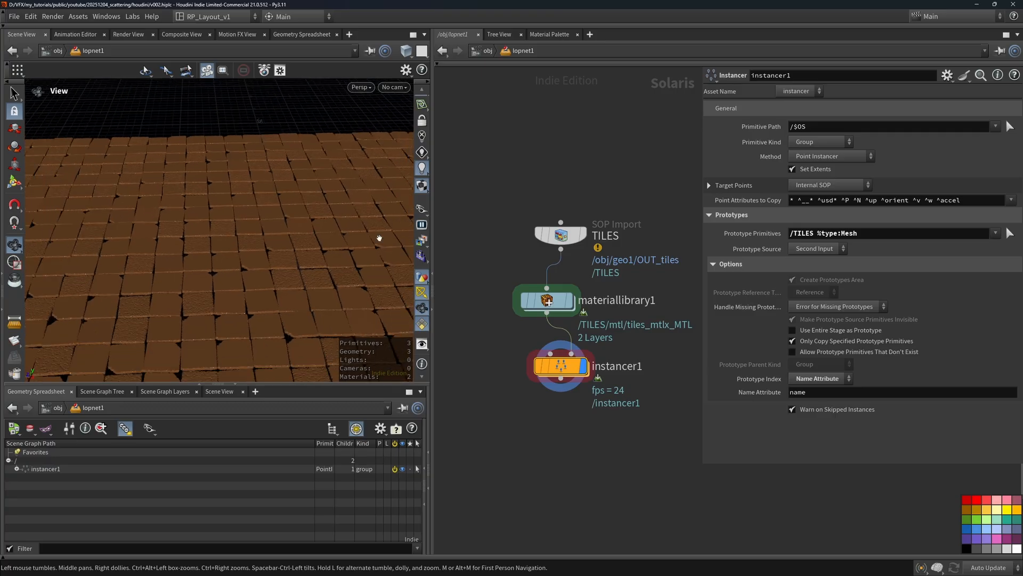
Replace the mesh type pattern in the instancer's Prototype Primitives with /TILES/*, keeping /TILES, and inspect the floor
drag(858, 233, 818, 233)
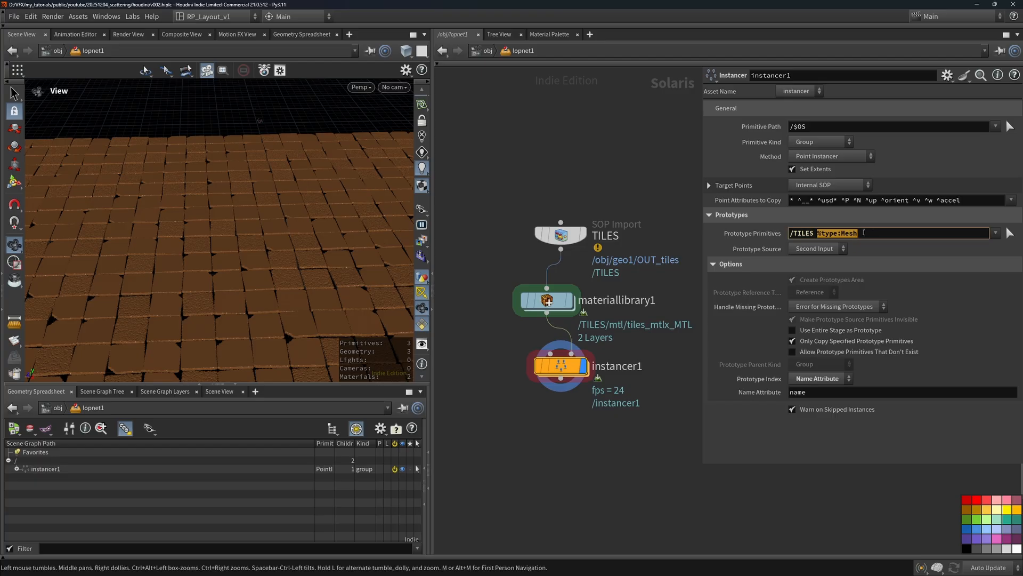
text(/TILES /TILES)
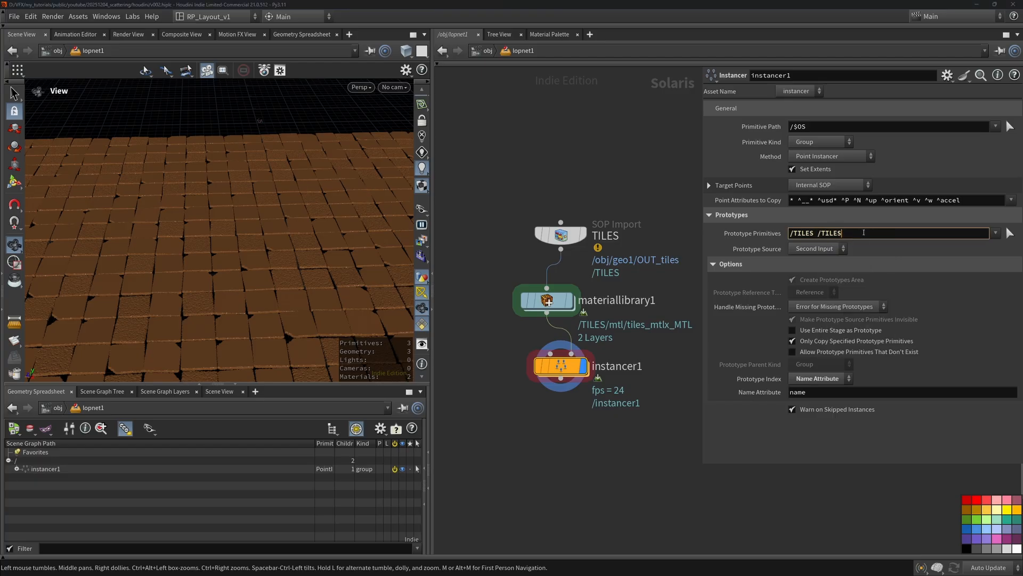
text(/*)
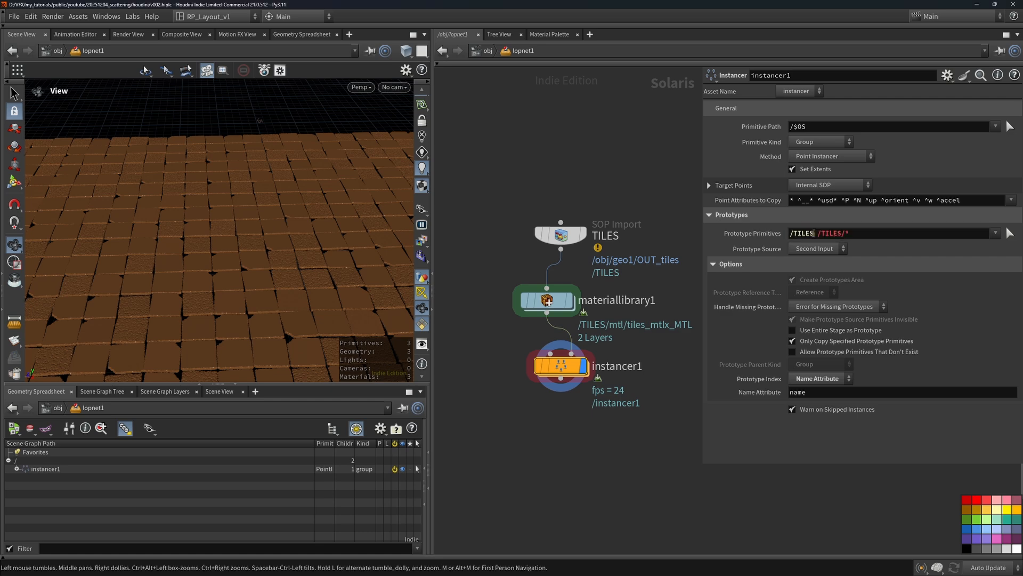
double_click(809, 232)
click(814, 233)
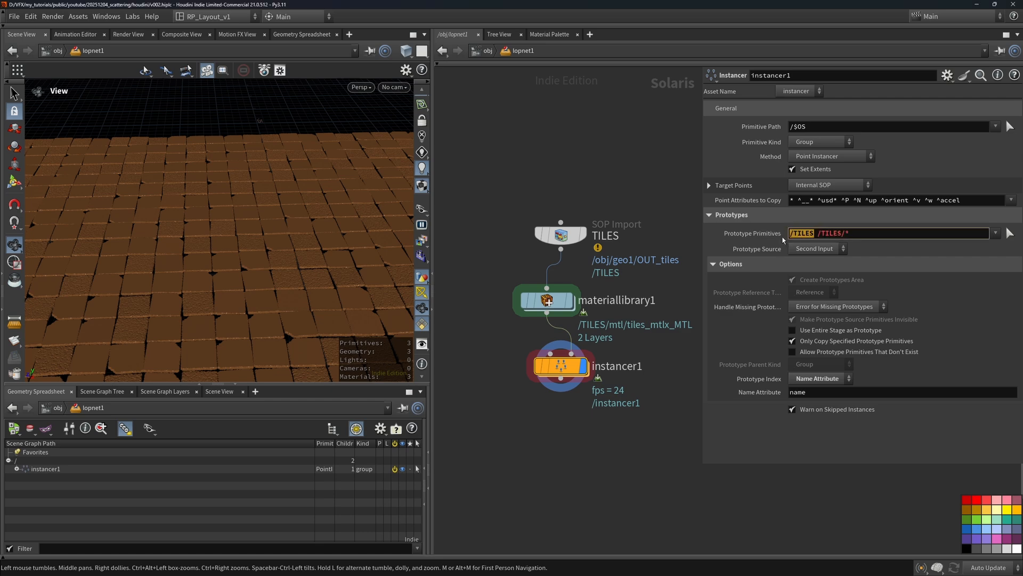
click(560, 235)
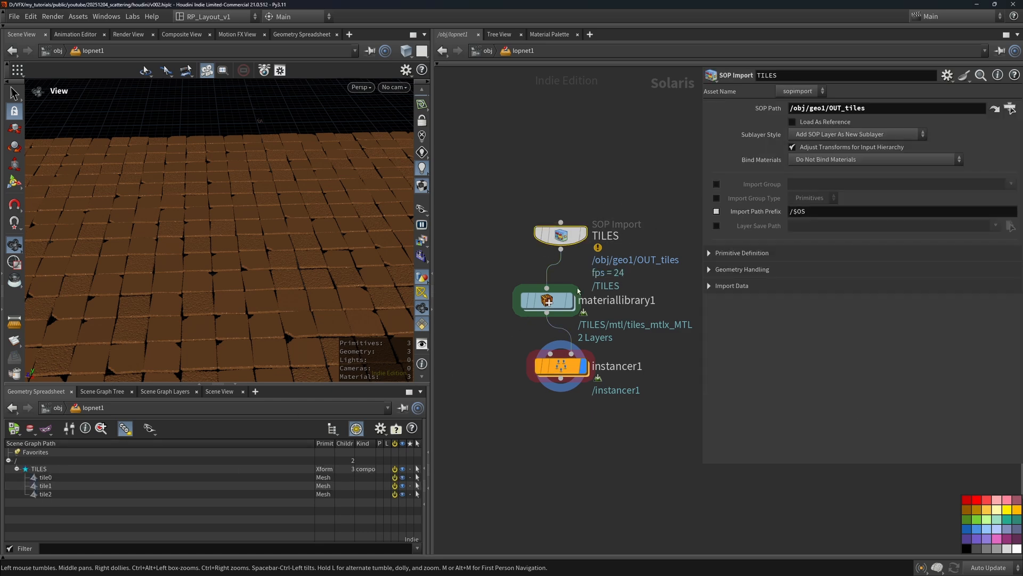
click(548, 300)
click(560, 366)
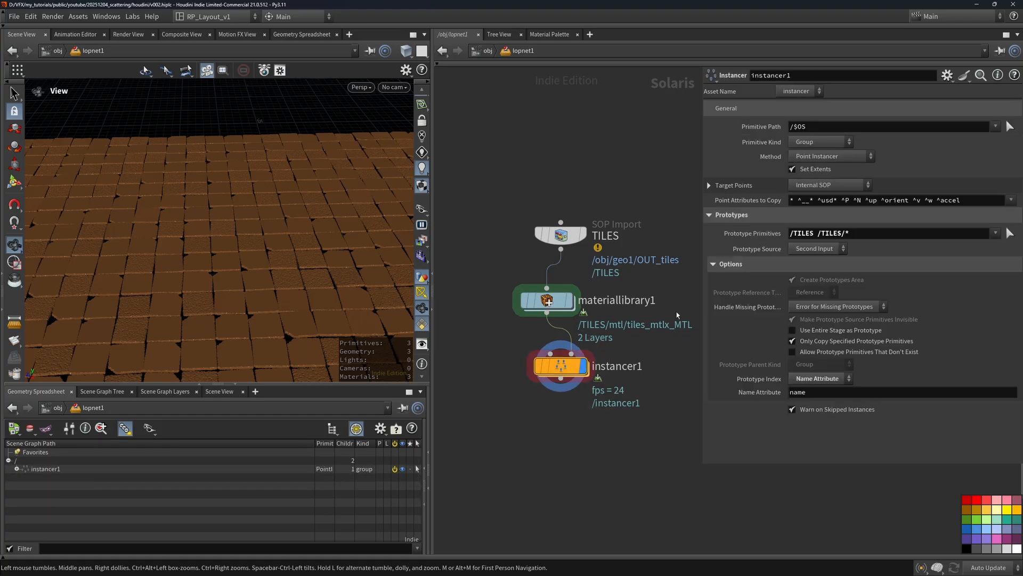
drag(851, 241, 820, 243)
mouse_move(228, 246)
mouse_down()
mouse_move(210, 235)
mouse_move(167, 281)
mouse_move(254, 269)
mouse_move(226, 258)
mouse_move(193, 278)
mouse_move(214, 260)
mouse_up()
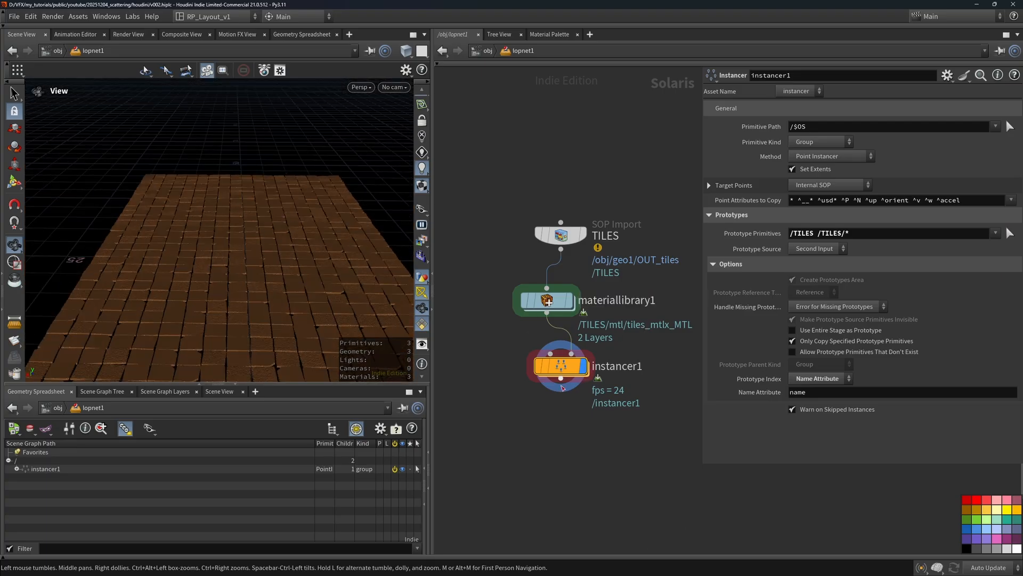
drag(256, 287, 298, 292)
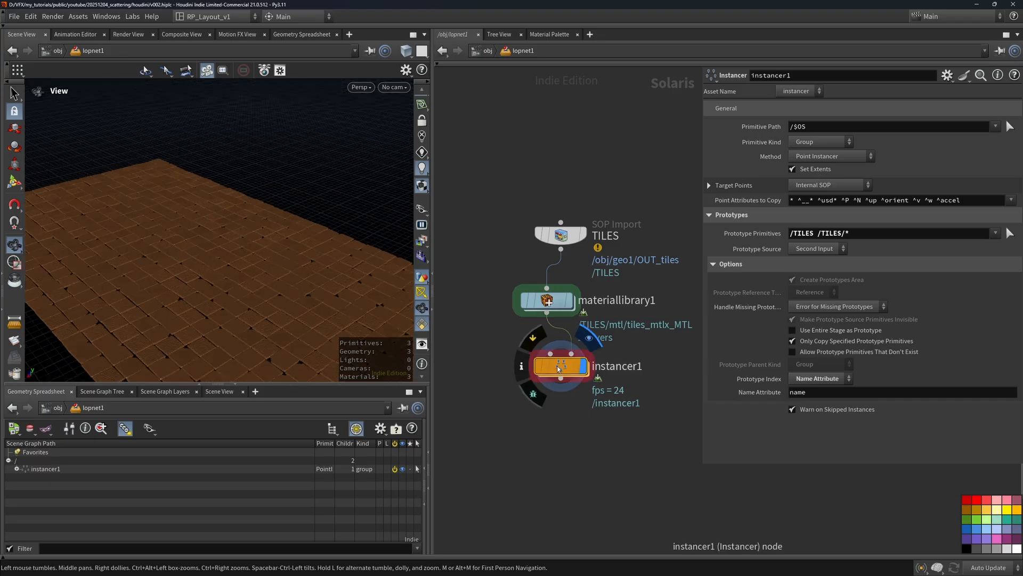
Rename the instancer node to tiles_instancer and straighten the layout of the three-node chain
double_click(607, 366)
text(tiles_instancer)
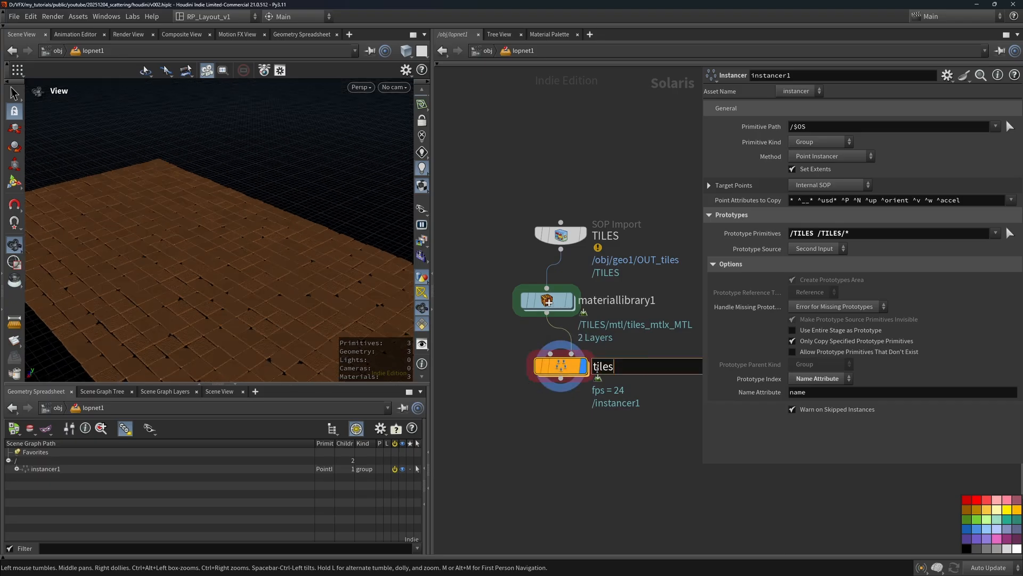
key(Return)
drag(629, 412, 513, 228)
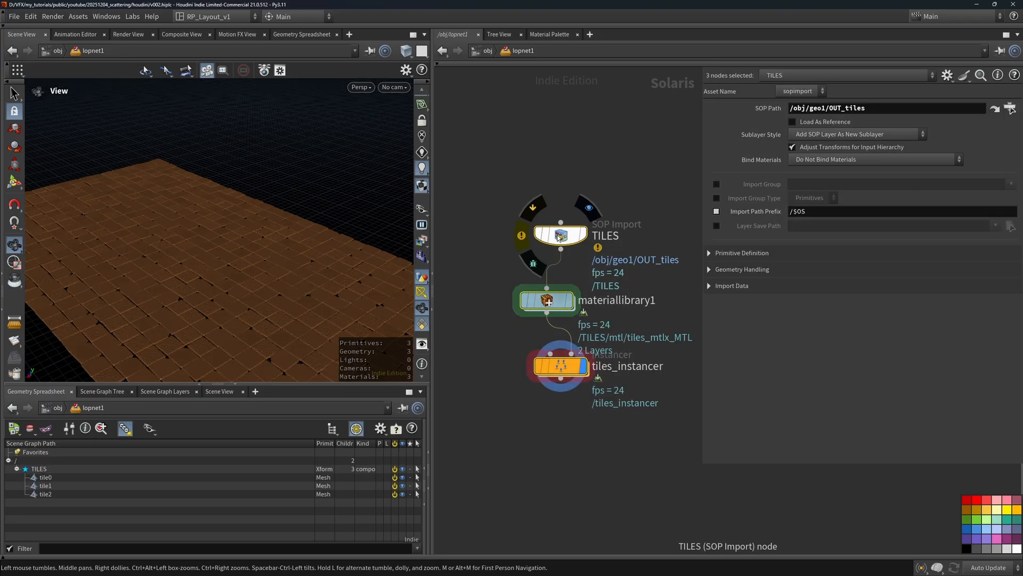
key(ctrl+z)
key(ctrl+z)
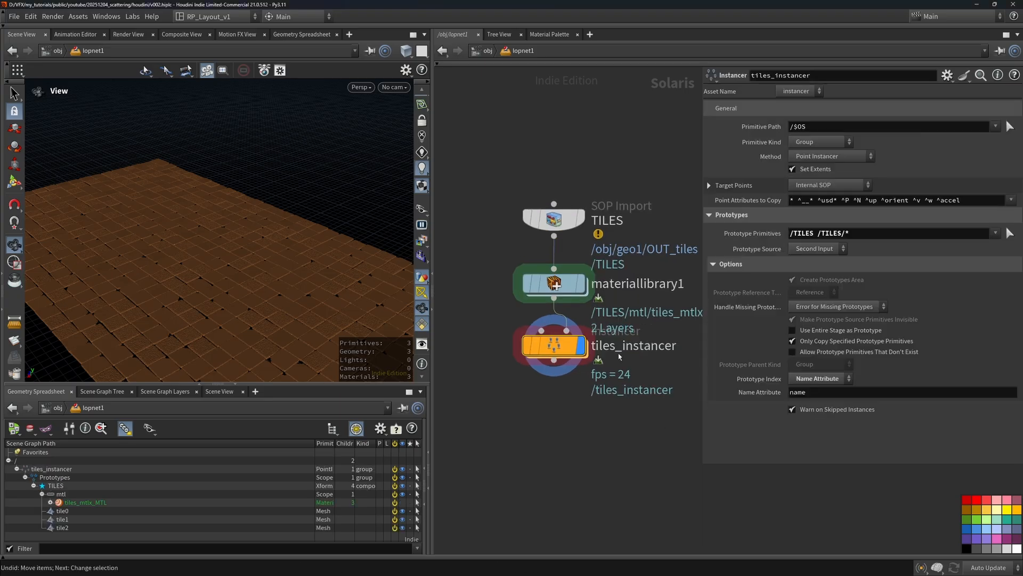
Add a MtlX Geometry Property Value node above the constant inside the material library's tiles_mtlx_MTL network
double_click(554, 283)
double_click(551, 320)
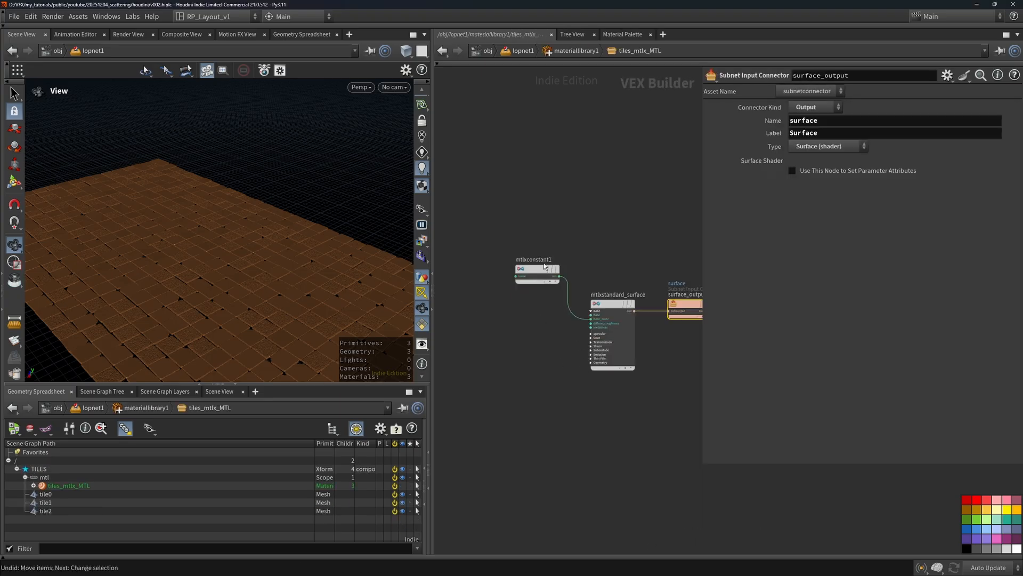
drag(545, 267, 510, 294)
key(Tab)
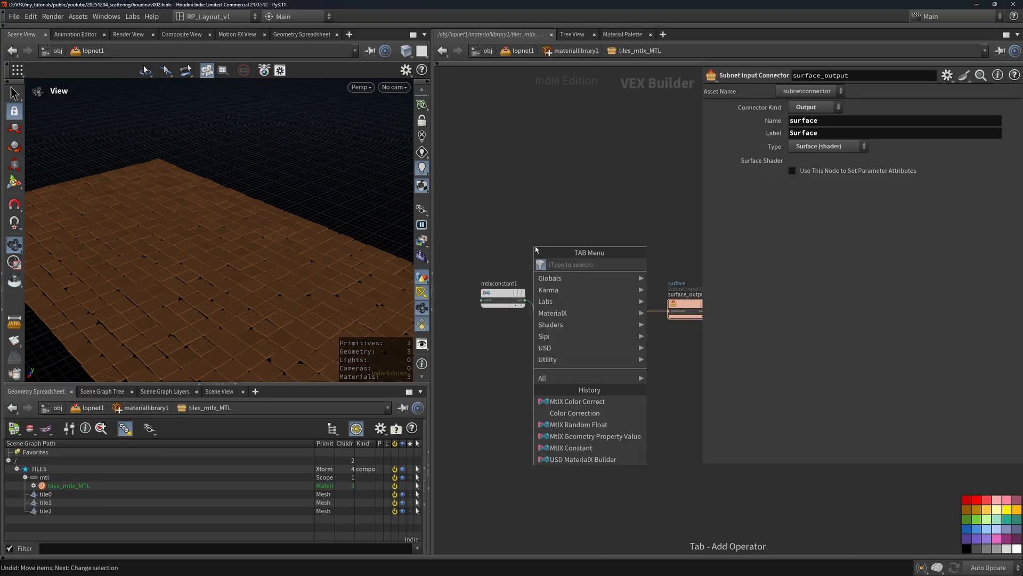
text(geomprop)
key(Return)
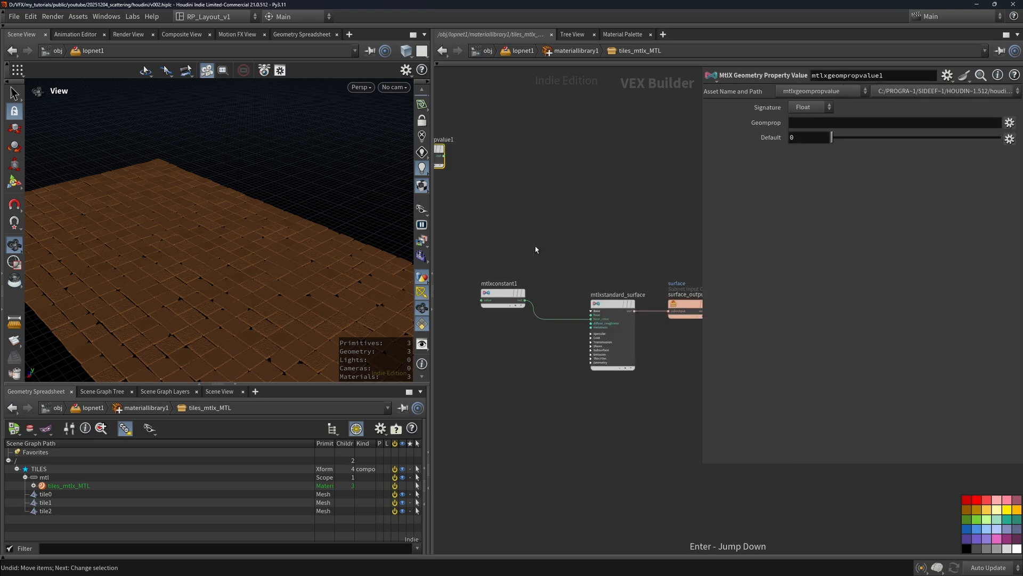
drag(440, 155, 588, 233)
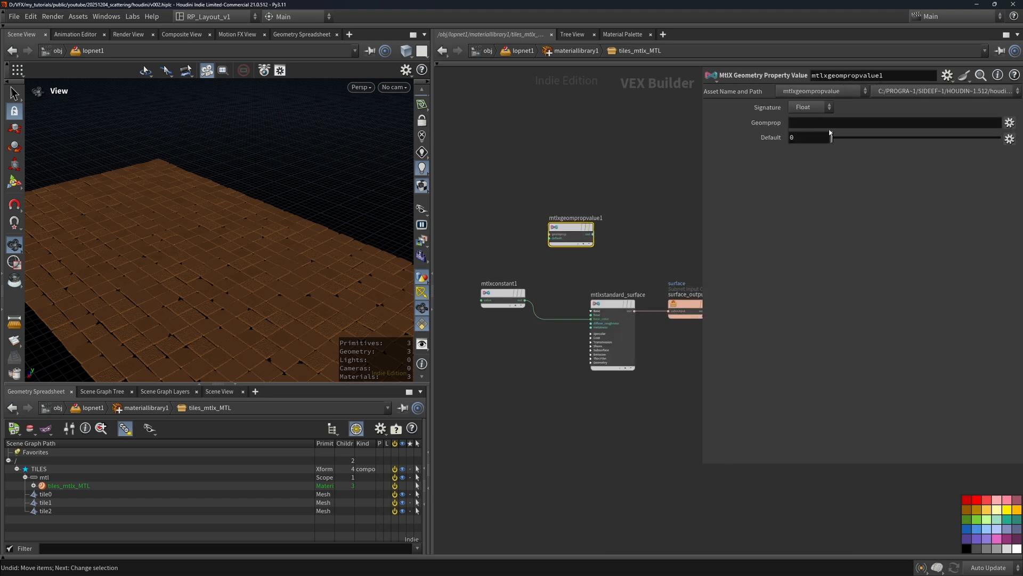
Set the geometry property node's Geomprop to seed and rename the node to primvar_seed
text(seed)
scroll(609, 307, up, 4)
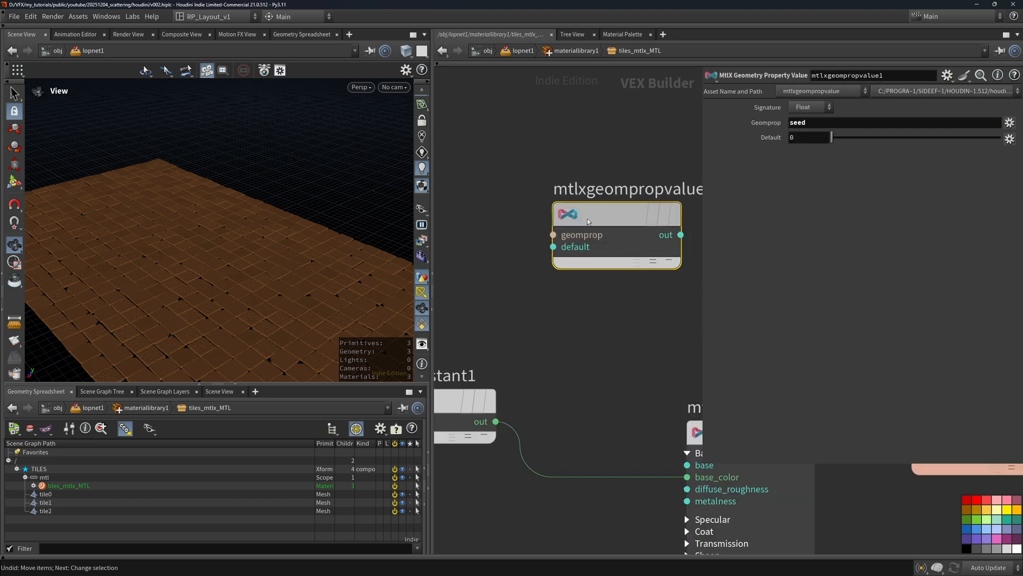
scroll(609, 307, down, 3)
double_click(594, 249)
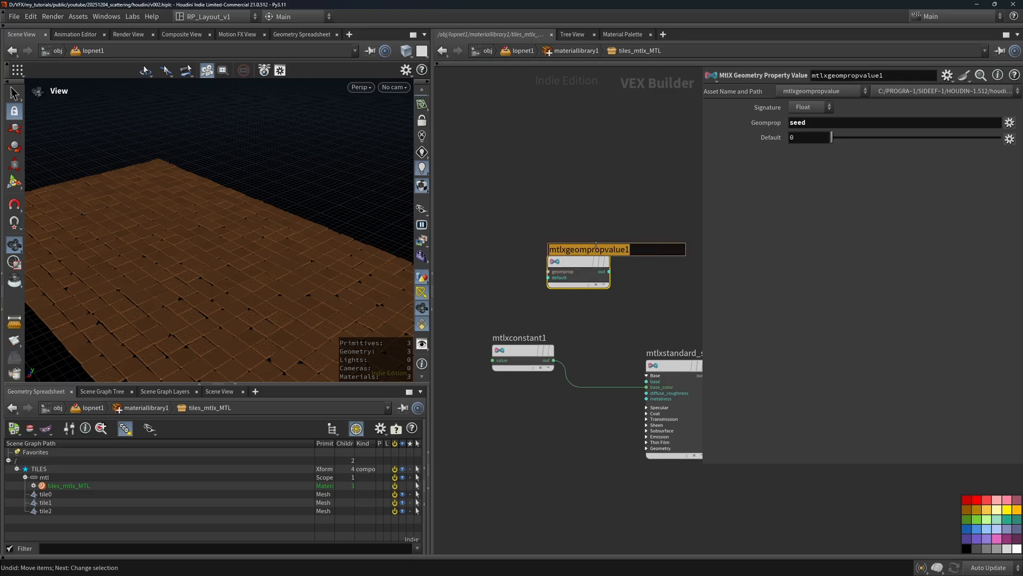
text(primvar_se)
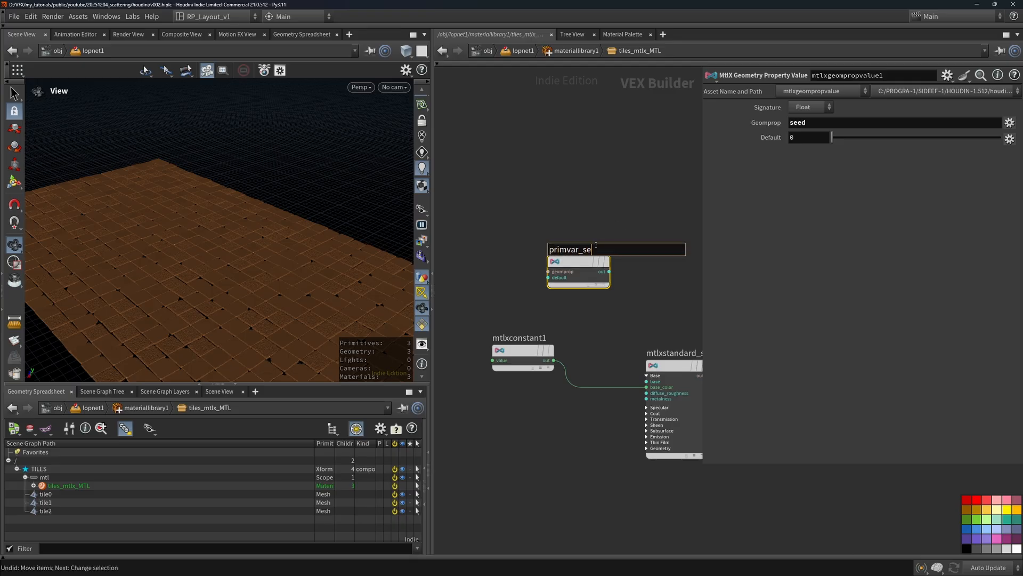
text(ed)
key(Return)
Add a MtlX Random Float node, feed primvar_seed into its in input, and arrange both nodes above the constant
key(Tab)
text(mtl)
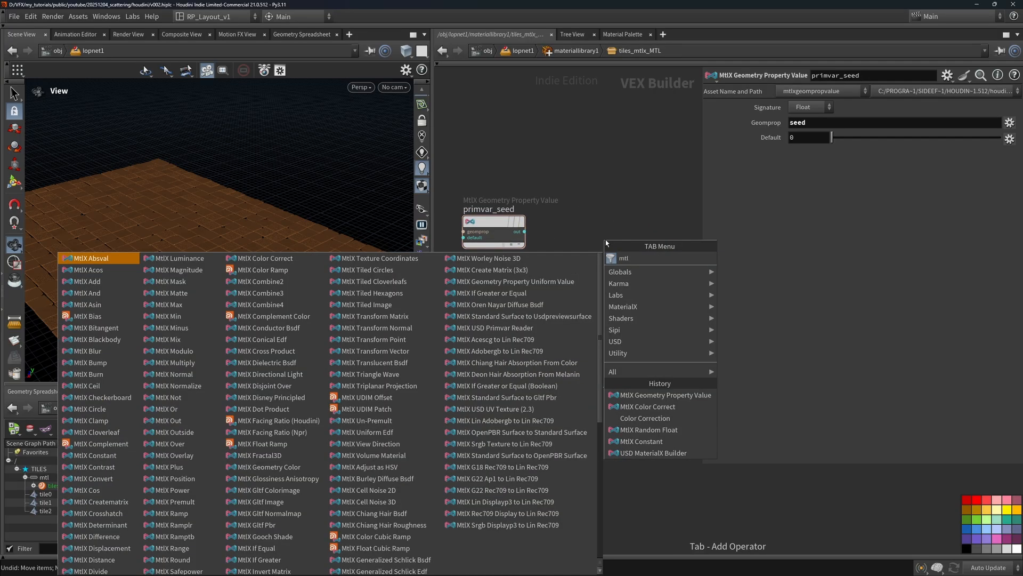
text(xranf)
key(Return)
click(606, 241)
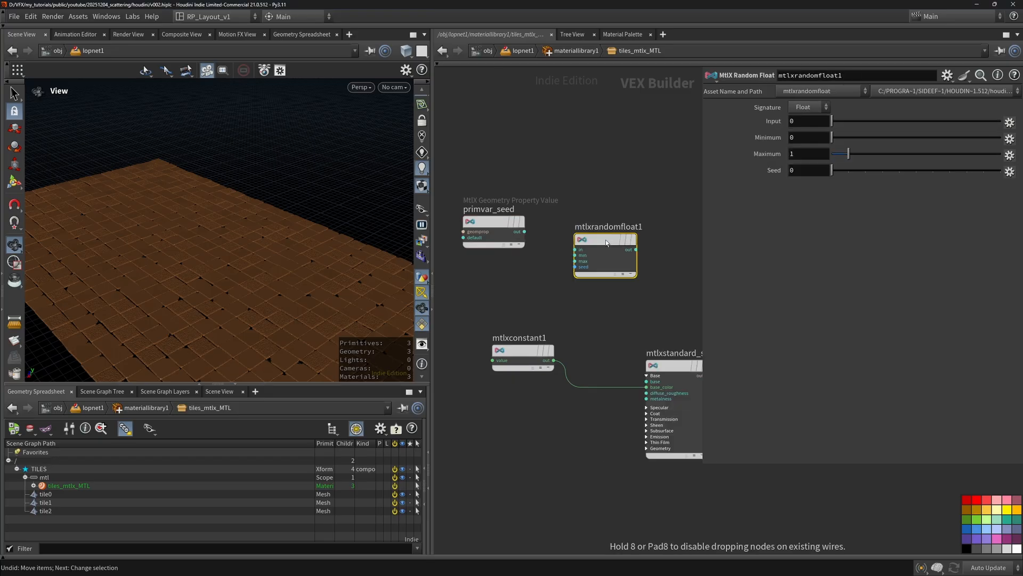
drag(524, 231, 575, 249)
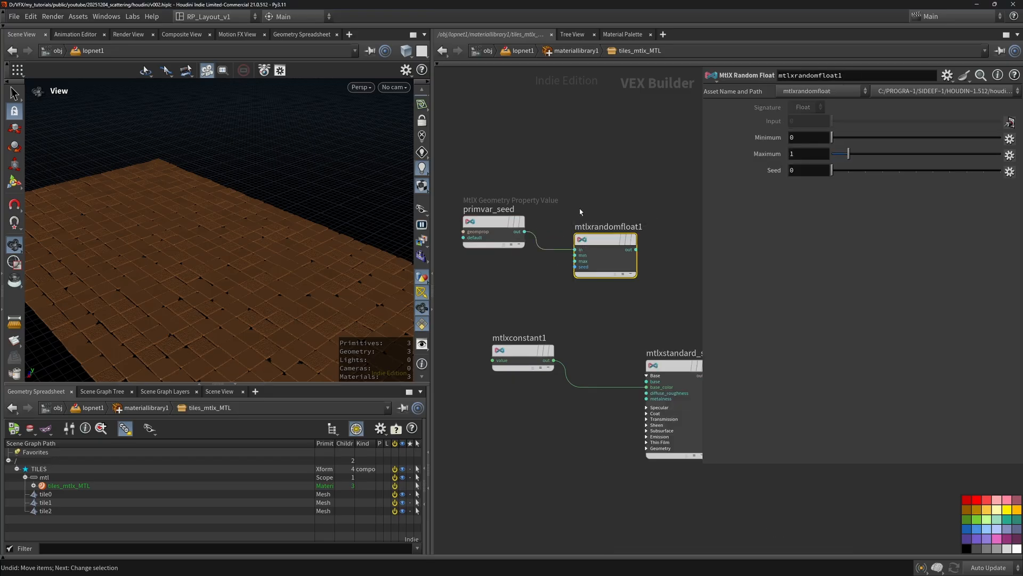
click(800, 137)
click(803, 154)
middle_drag(588, 207, 630, 187)
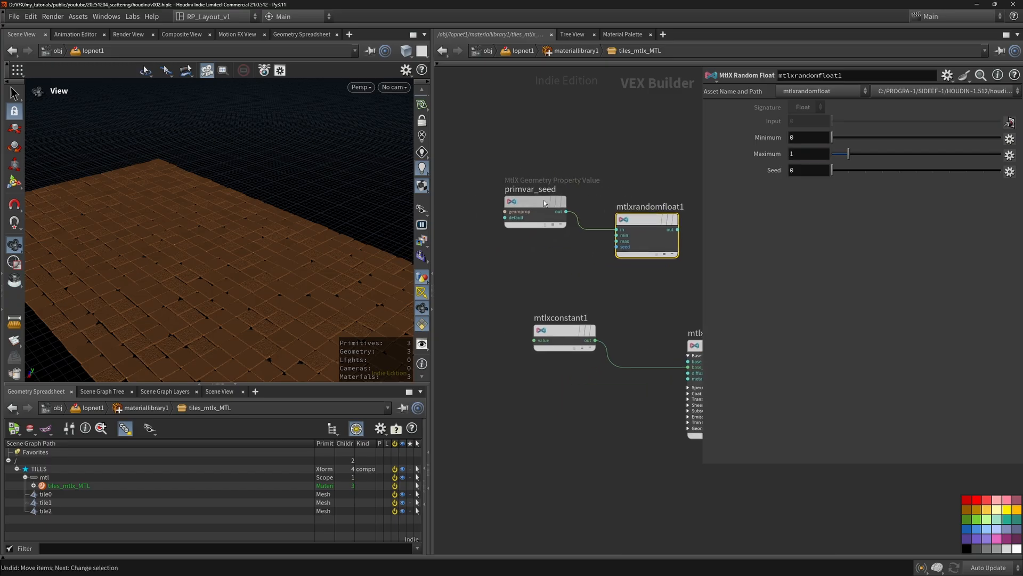
drag(543, 201, 566, 219)
drag(510, 185, 687, 263)
drag(652, 220, 541, 219)
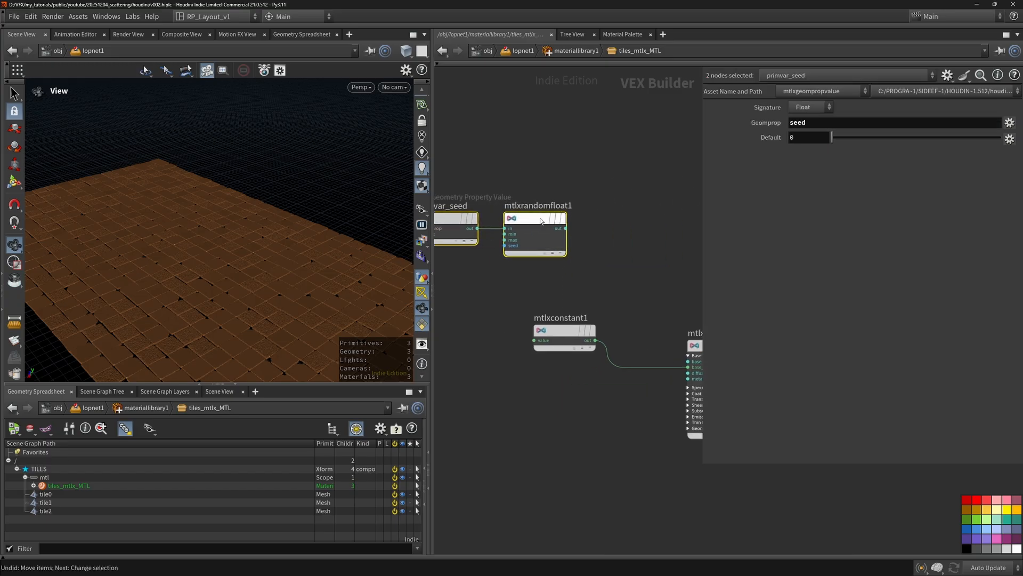
Add a MtlX Color Correct node and connect the random float's output to its hue input
click(628, 271)
key(Tab)
text(mtlx color c)
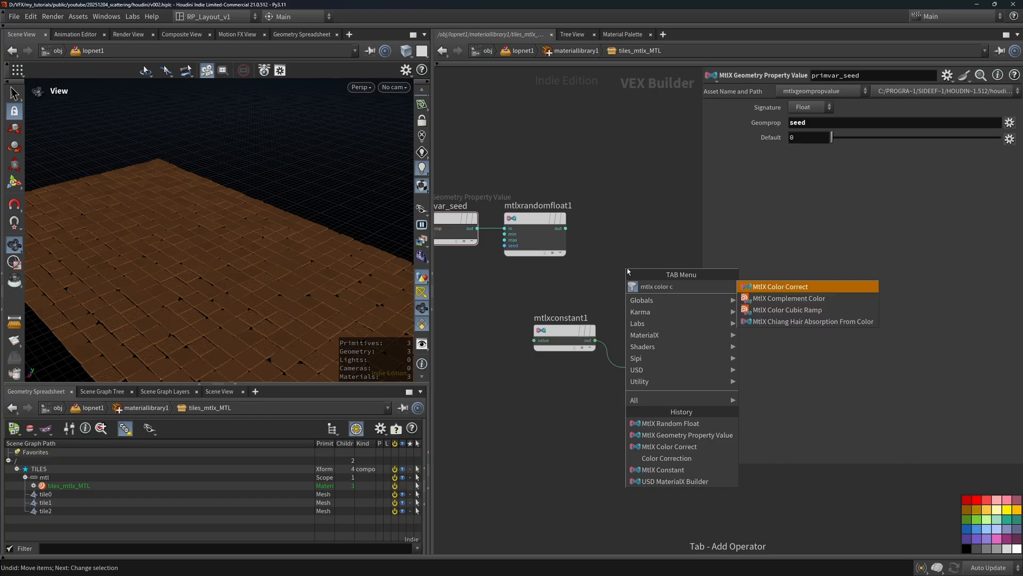
key(Return)
click(648, 229)
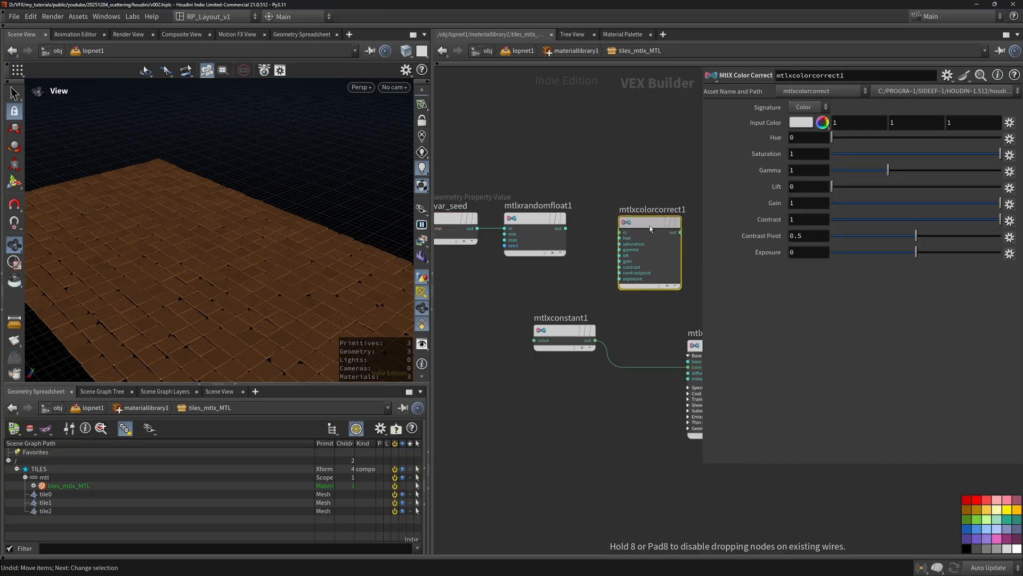
click(566, 228)
click(620, 238)
Route mtlxconstant1 through the color correct node's in input and connect its output to the standard surface's base_color
drag(555, 330, 511, 329)
double_click(528, 316)
click(549, 348)
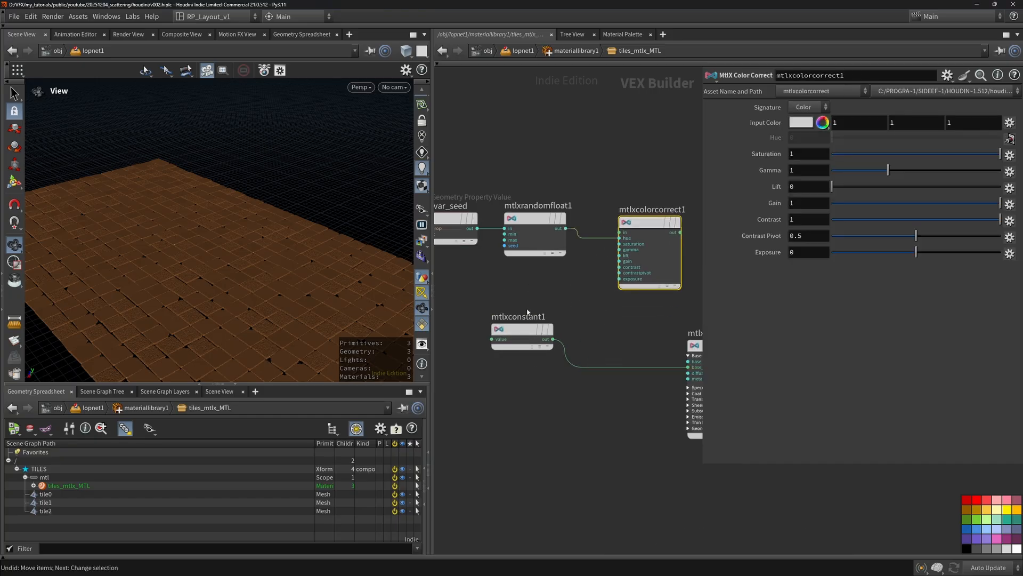
click(552, 339)
click(619, 232)
middle_drag(683, 234, 609, 231)
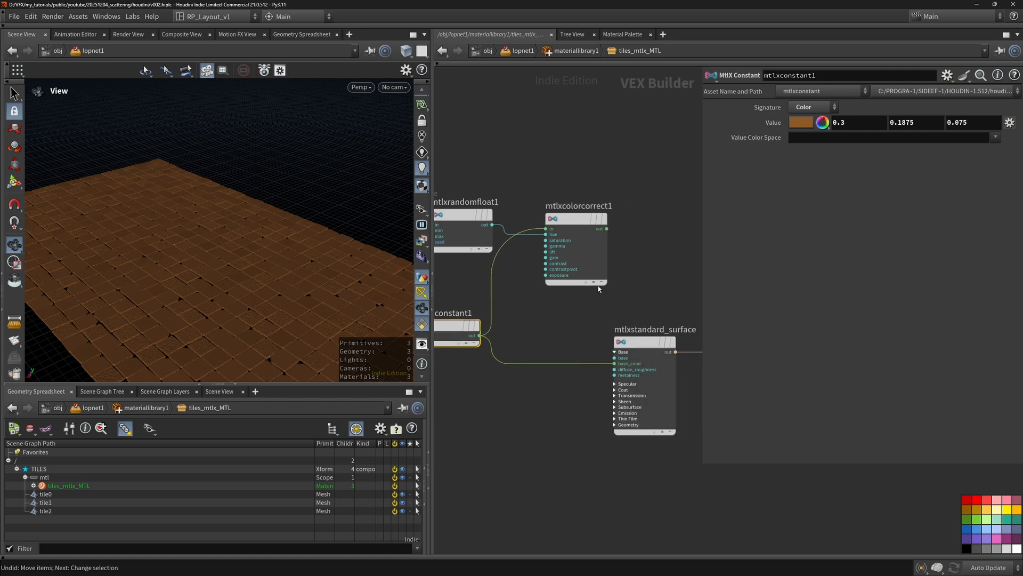
click(608, 229)
click(615, 364)
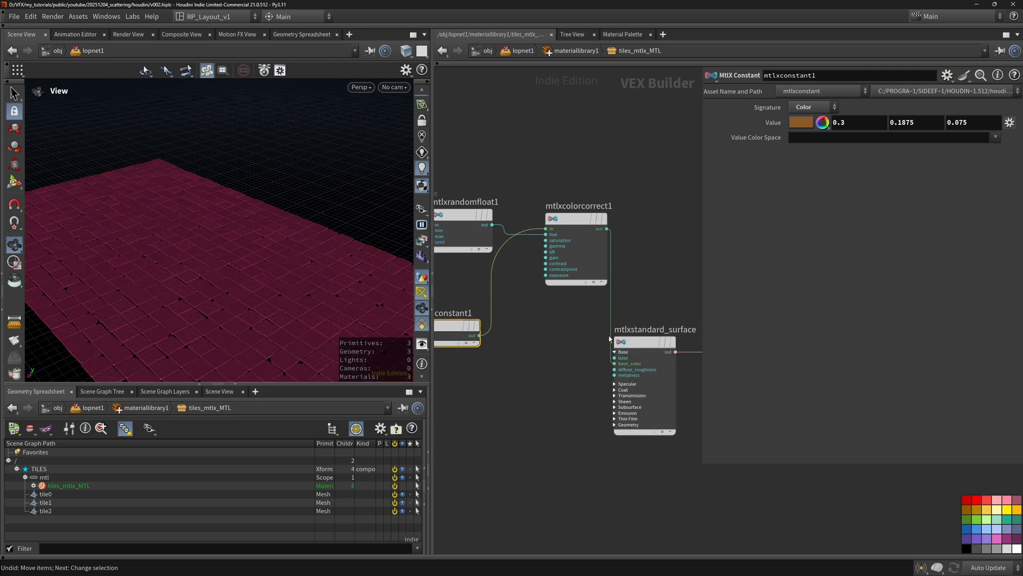
Line up the standard surface and output nodes beside the color correct node, and switch the viewport renderer to Karma XPU
middle_drag(666, 327, 576, 328)
scroll(576, 329, down, 3)
drag(643, 390, 595, 275)
click(555, 250)
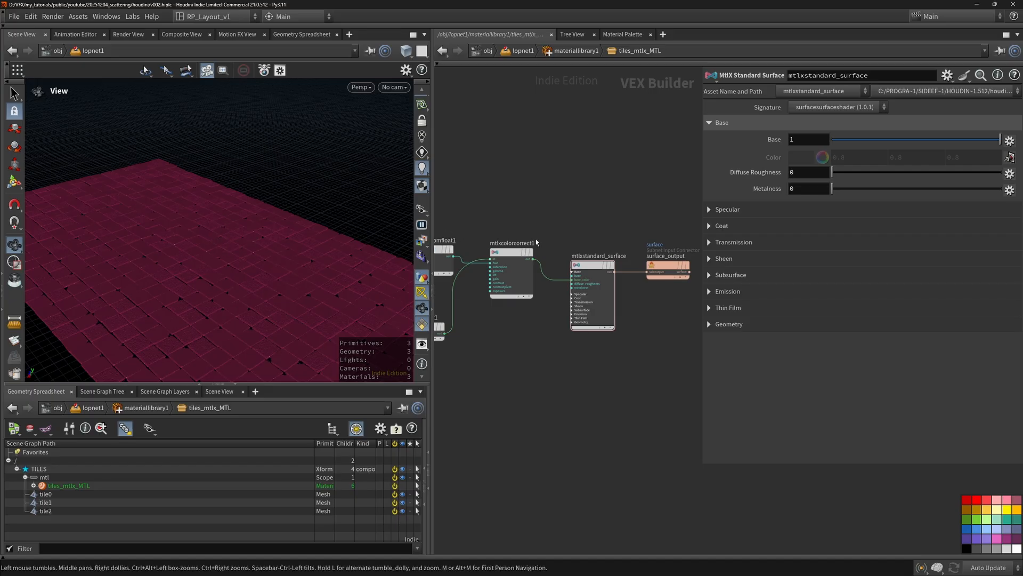
middle_drag(535, 239, 598, 243)
middle_drag(499, 185, 540, 178)
middle_drag(576, 215, 547, 215)
click(371, 90)
click(383, 140)
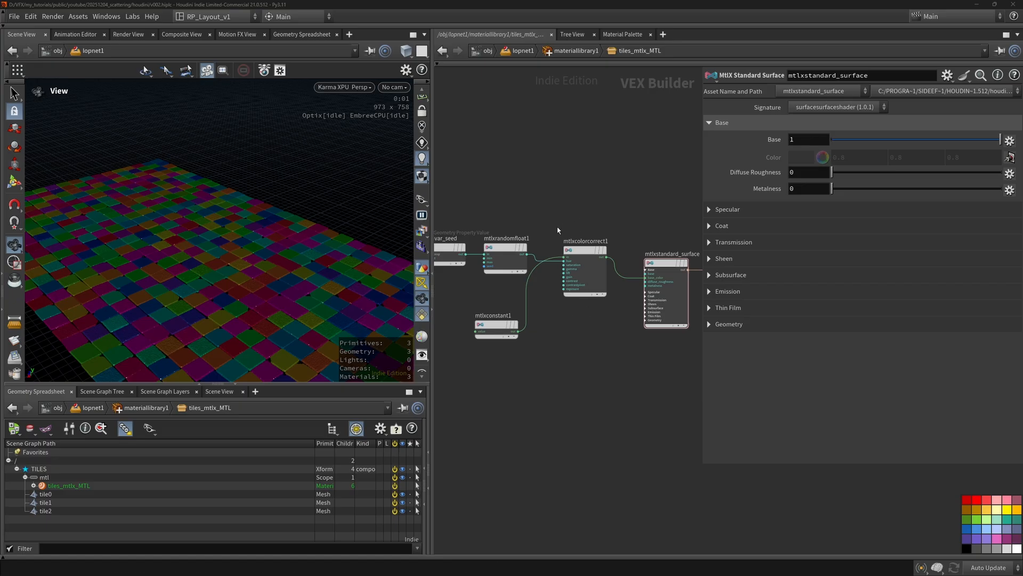
Set the MtlX Random Float node's minimum to 0.99 and its maximum to 1.03
click(506, 260)
click(806, 140)
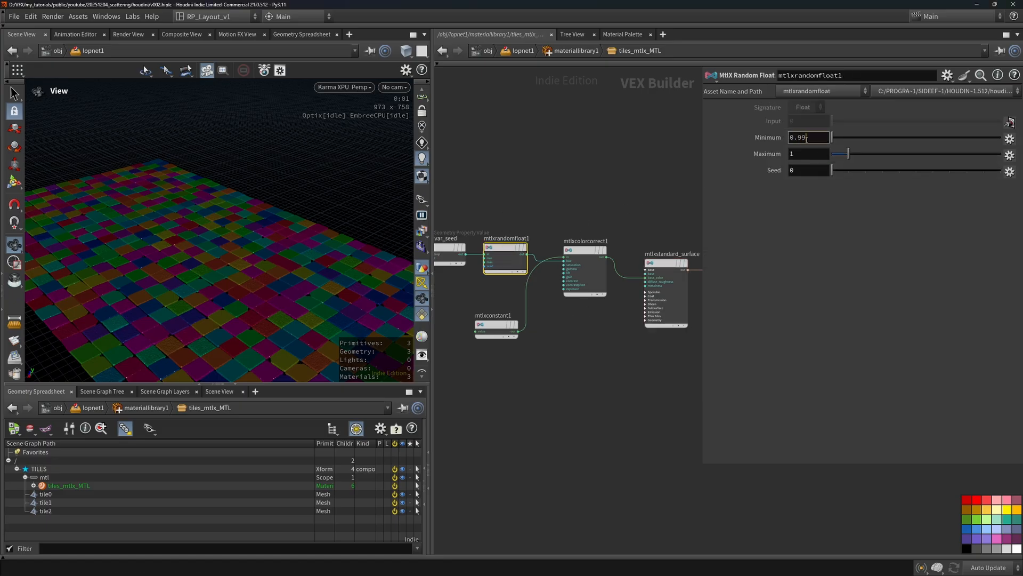
click(806, 154)
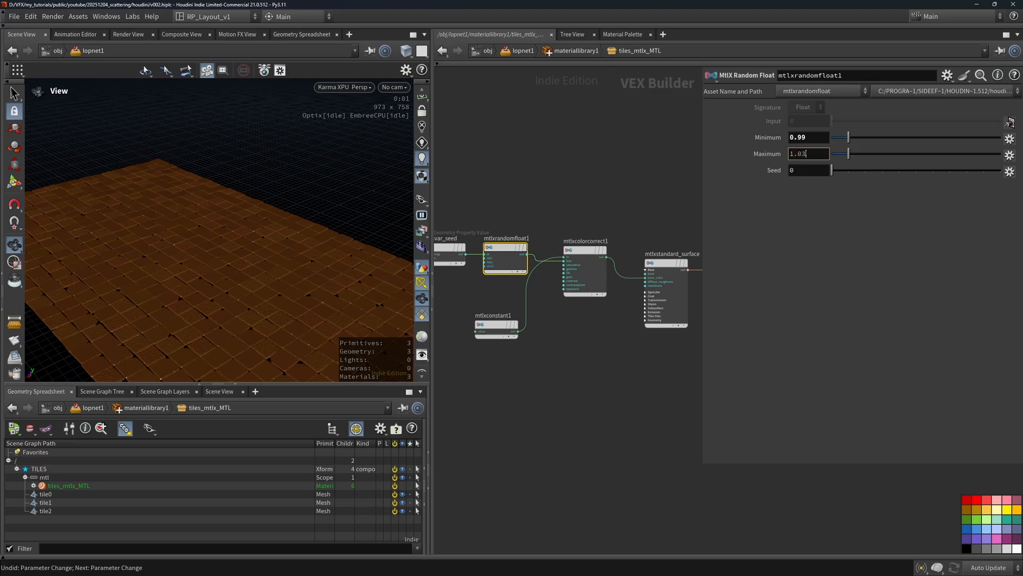
text(.03)
key(Return)
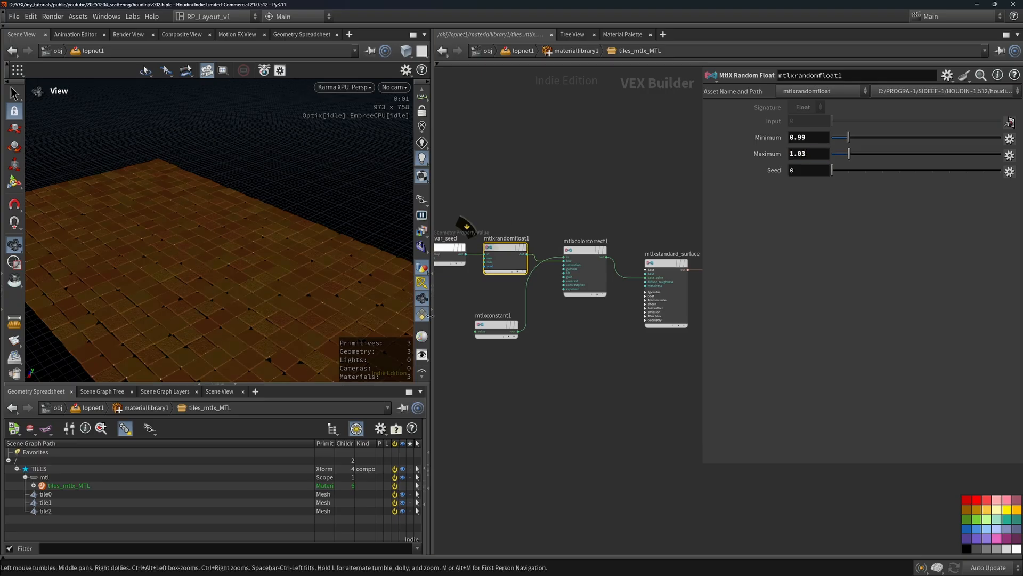
Go back up to lopnet1 and review the settings of the TILES import, materiallibrary1 and tiles_instancer nodes
click(520, 50)
drag(631, 209, 559, 250)
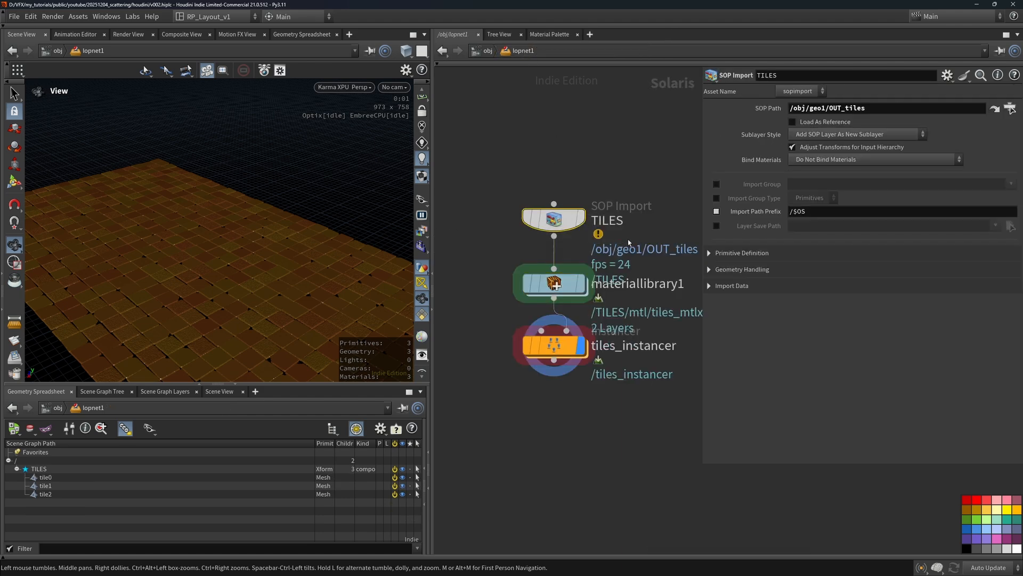
drag(629, 271, 557, 312)
drag(634, 324, 584, 363)
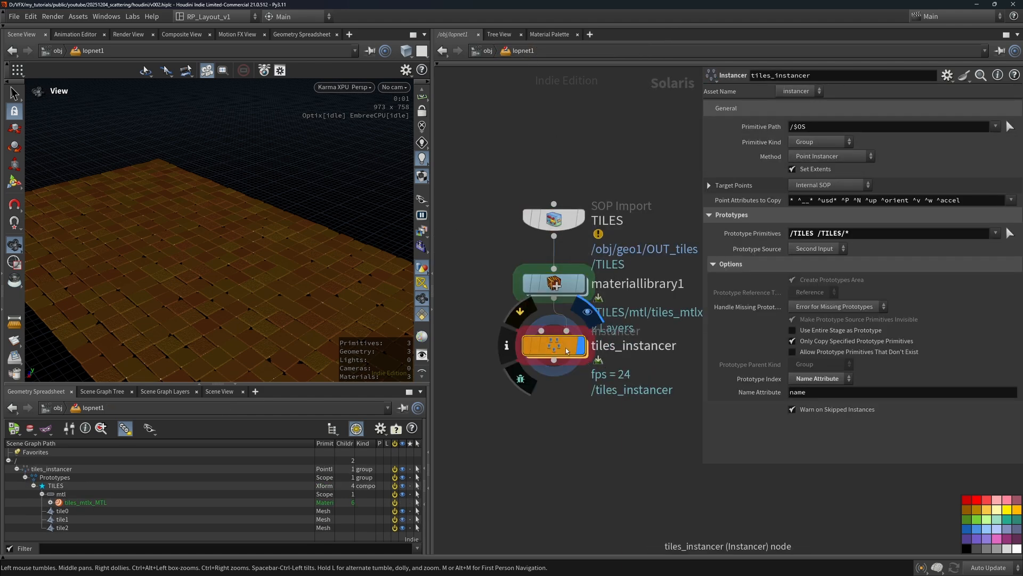
click(554, 282)
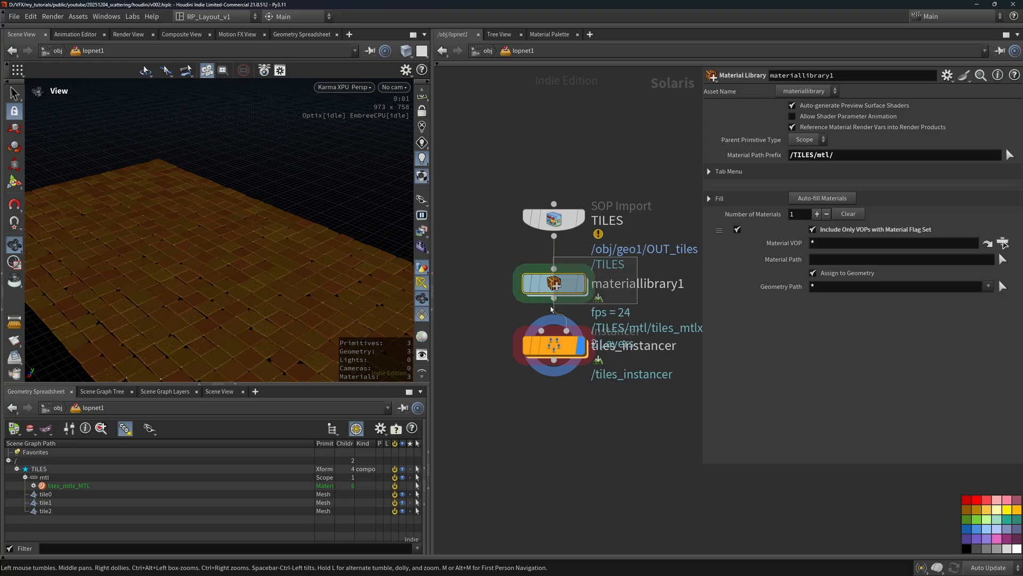
mouse_move(563, 288)
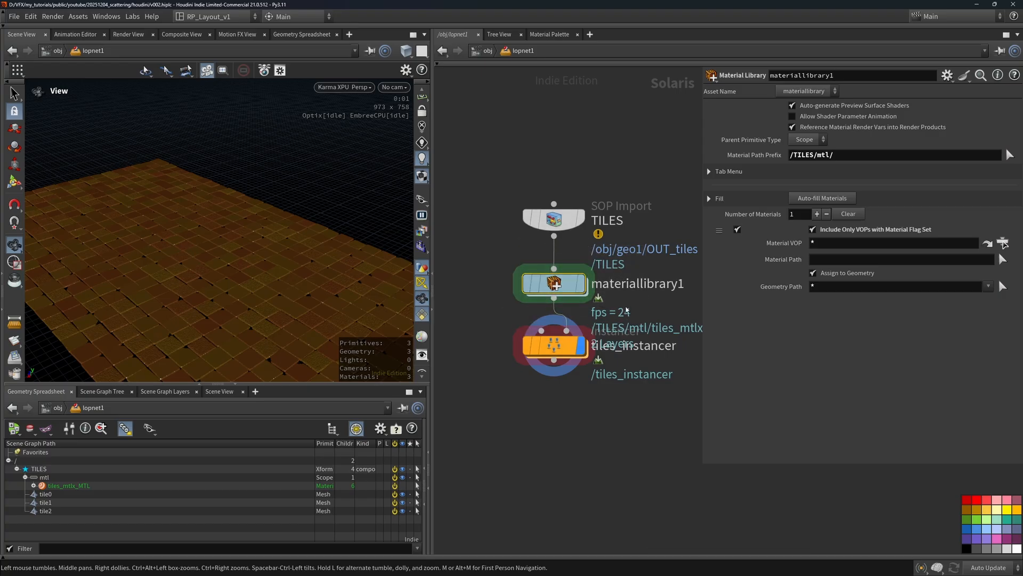
click(568, 345)
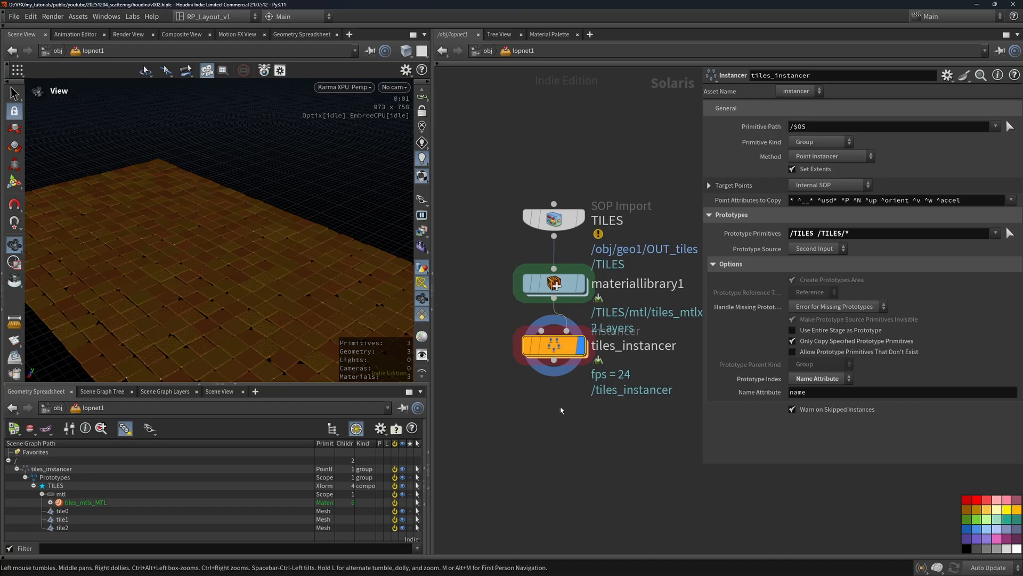
Add an Edit Material Network node connected to the output of tiles_instancer
click(554, 361)
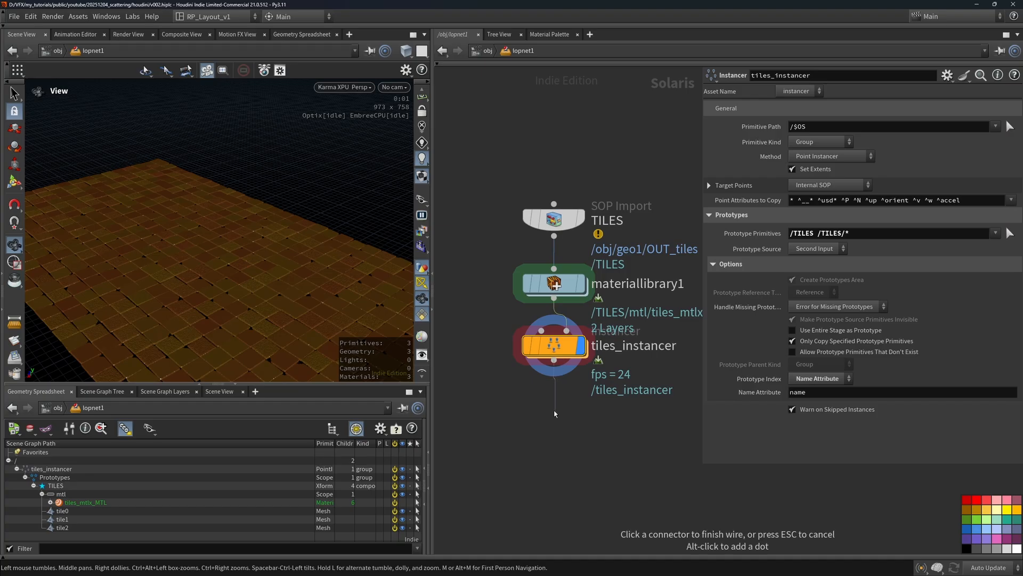
key(Tab)
key(Return)
click(555, 414)
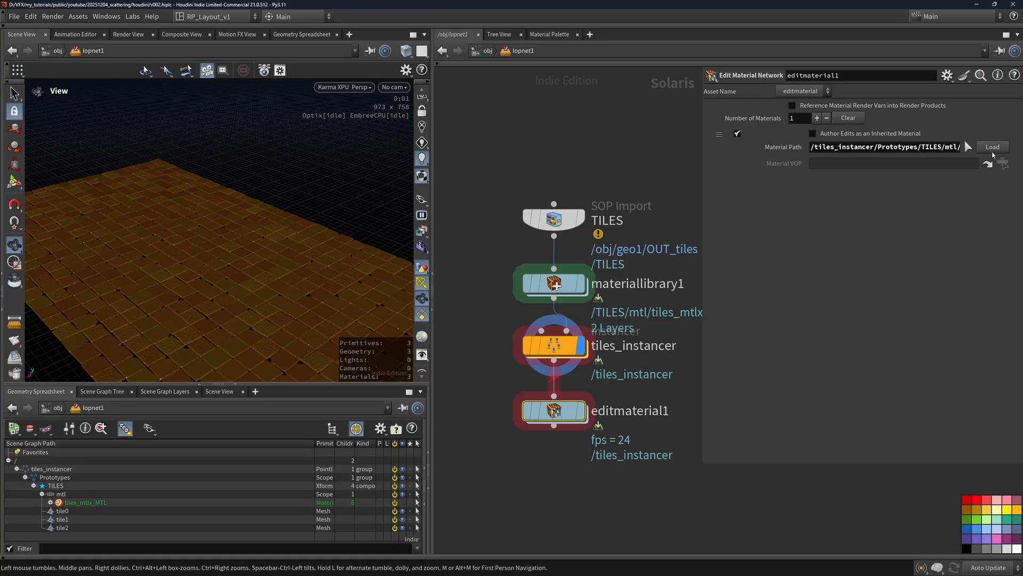
Load the tiles material into editmaterial1, look inside its tiles_mtlx_MTL network, and return to lopnet1
double_click(552, 414)
double_click(635, 320)
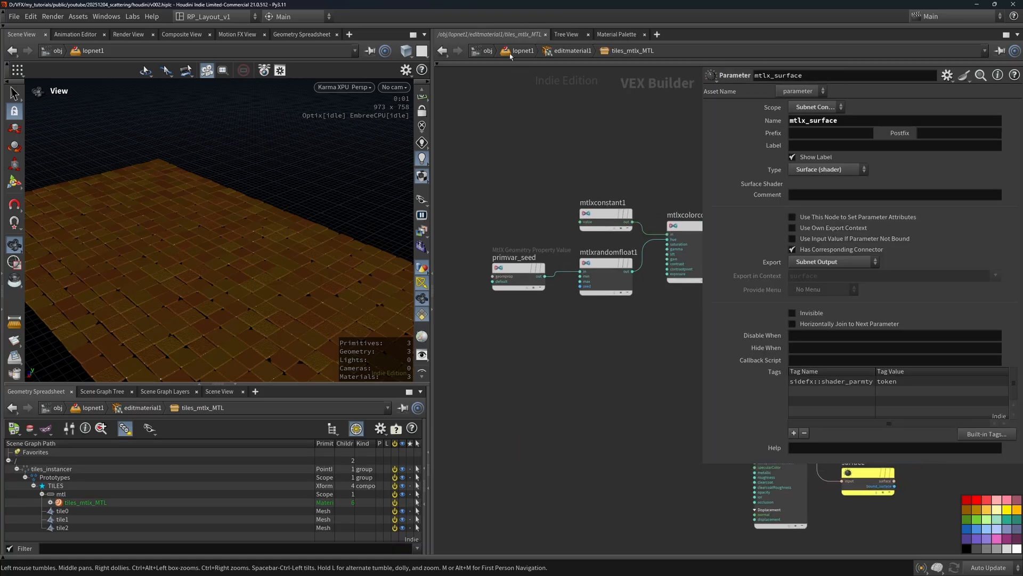
key(u)
key(u)
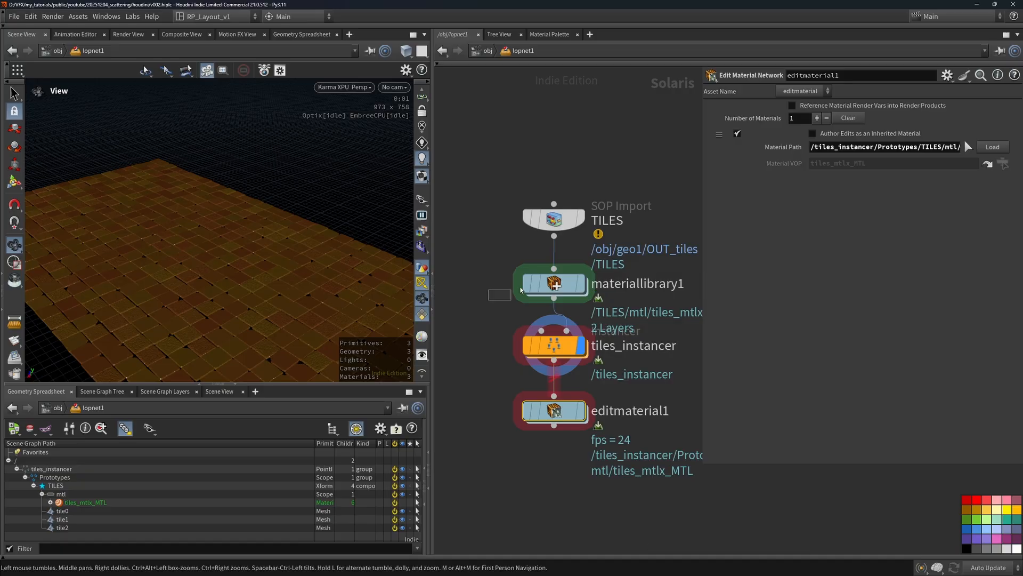
Delete the editmaterial1 node below tiles_instancer
click(554, 283)
click(550, 409)
key(Delete)
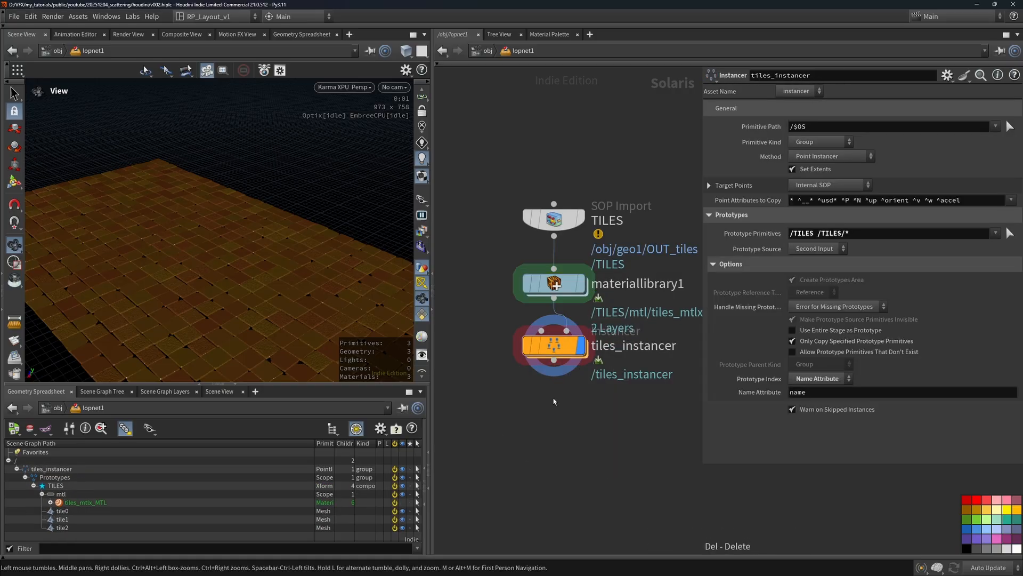
Compare the displayed output of materiallibrary1 with that of tiles_instancer, and inspect the instanced tiles up close
click(582, 284)
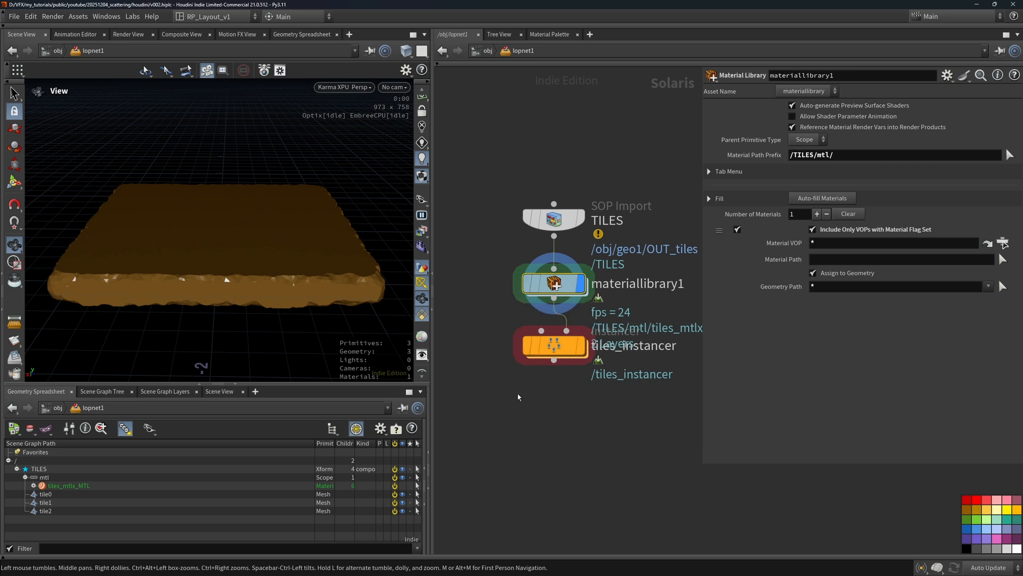
click(581, 346)
key(g)
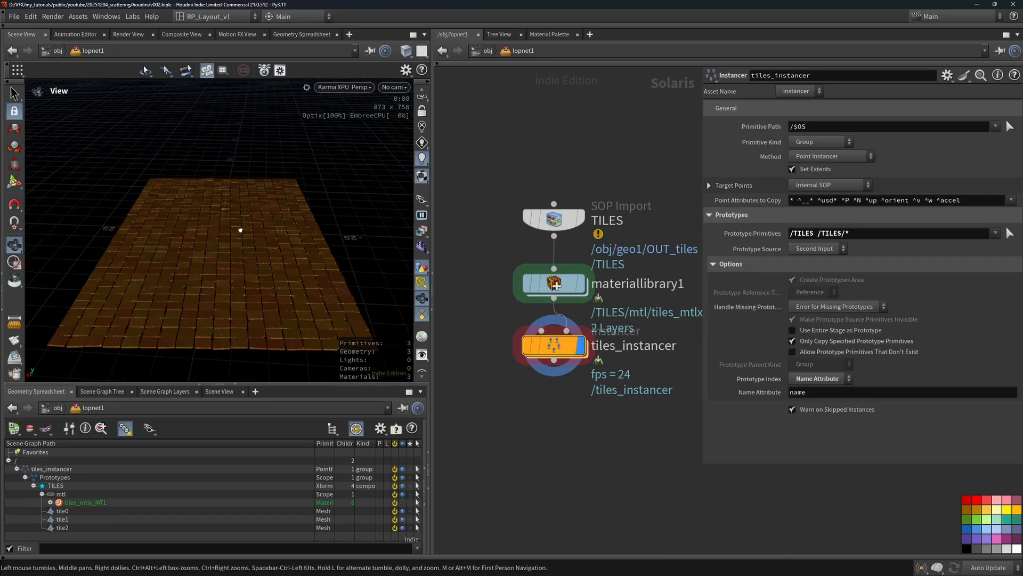
drag(239, 229, 263, 259)
scroll(263, 259, up, 2)
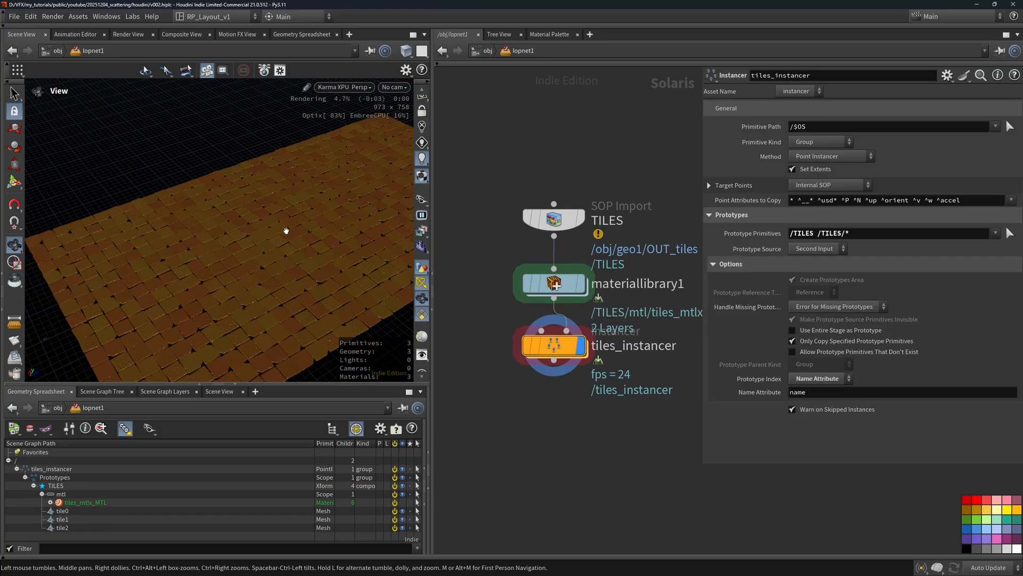
scroll(288, 272, up, 1)
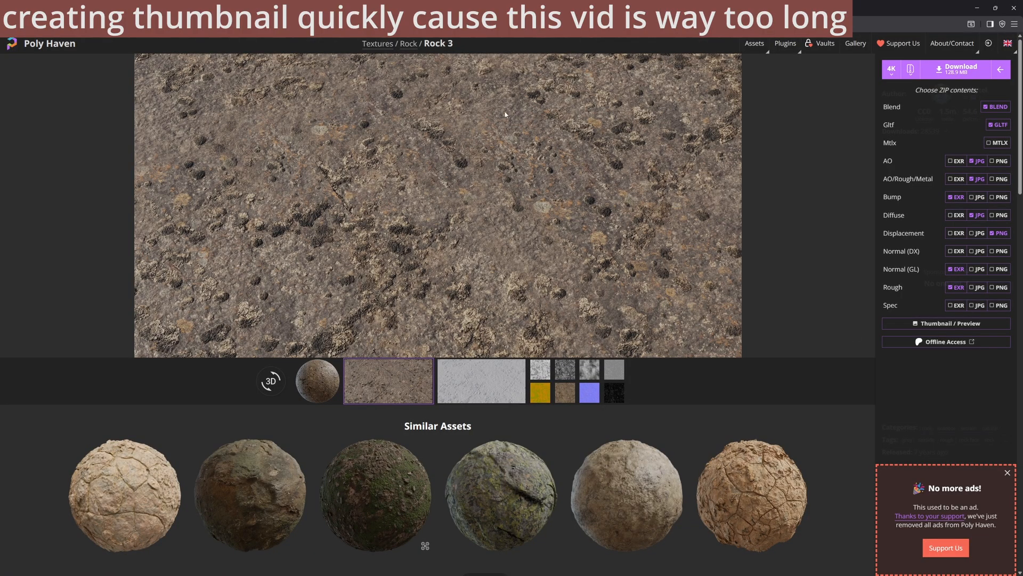
Switch from the browser to Houdini and examine the transform1 and scale_pscale nodes inside geo1
click(977, 8)
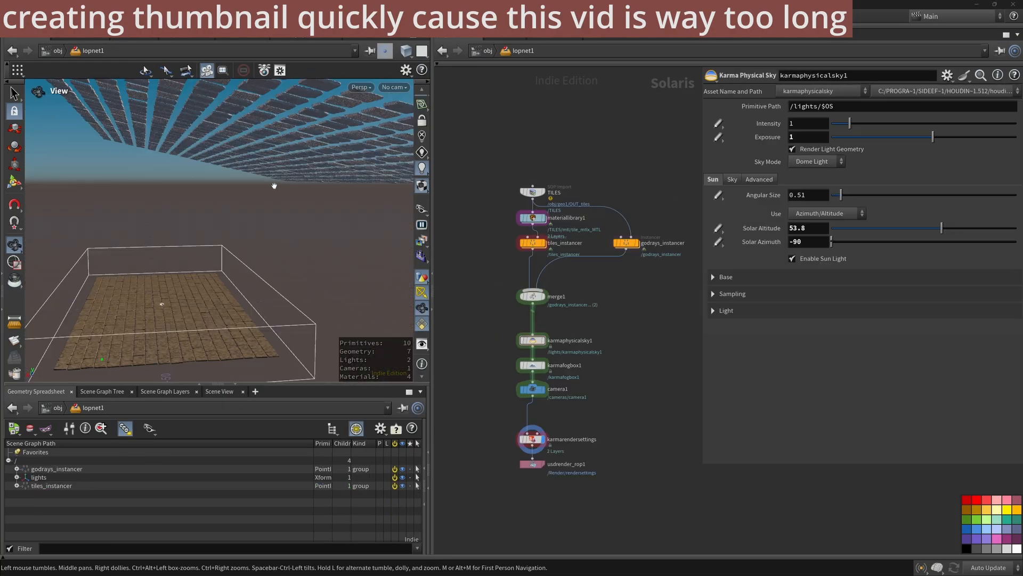
drag(273, 185, 252, 192)
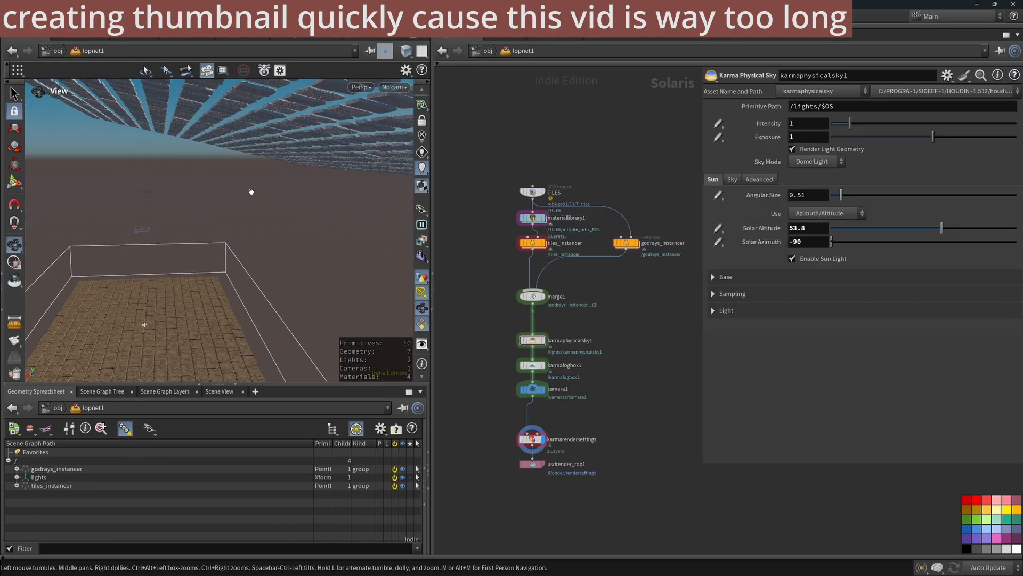
click(488, 51)
double_click(600, 251)
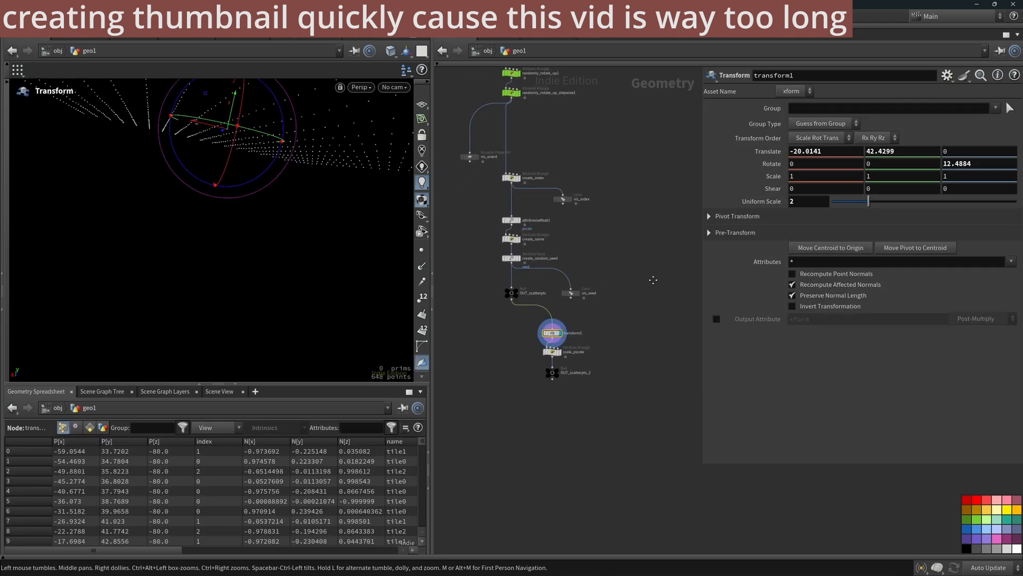
key(Escape)
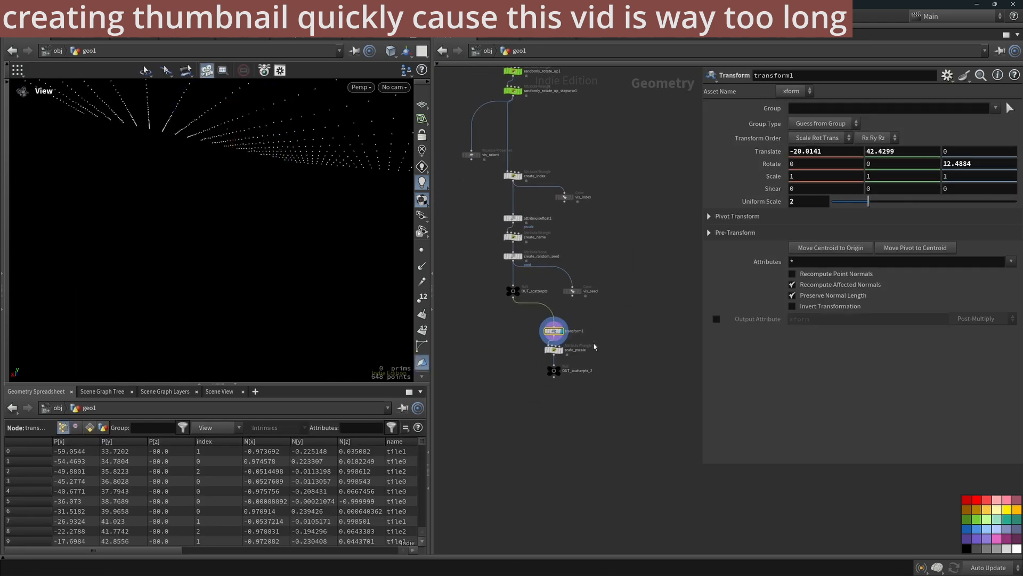
click(554, 349)
drag(804, 183, 753, 182)
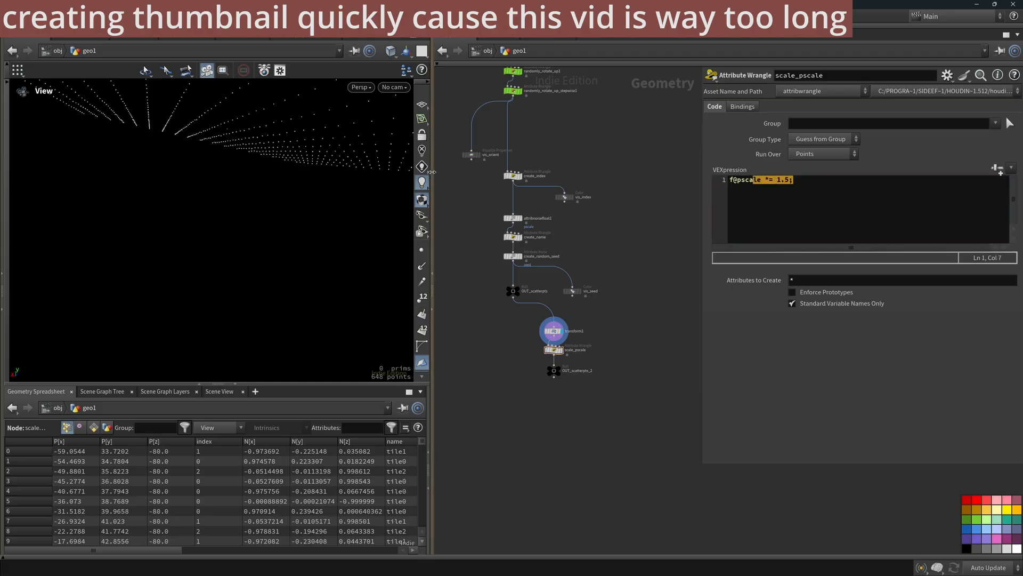
click(554, 333)
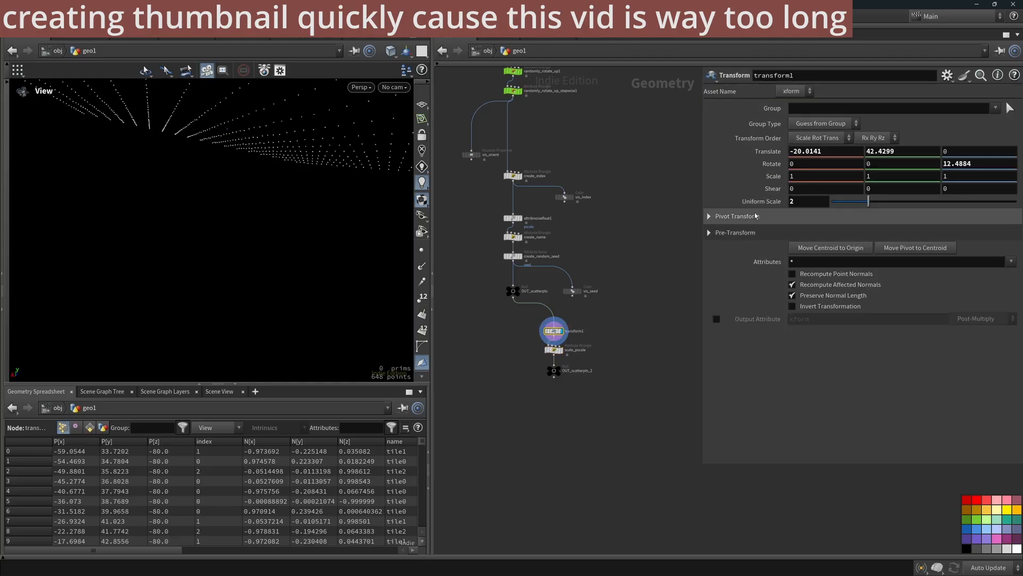
Return to lopnet1, display godrays_instancer on its own, and review the karmafogbox1 settings
click(486, 51)
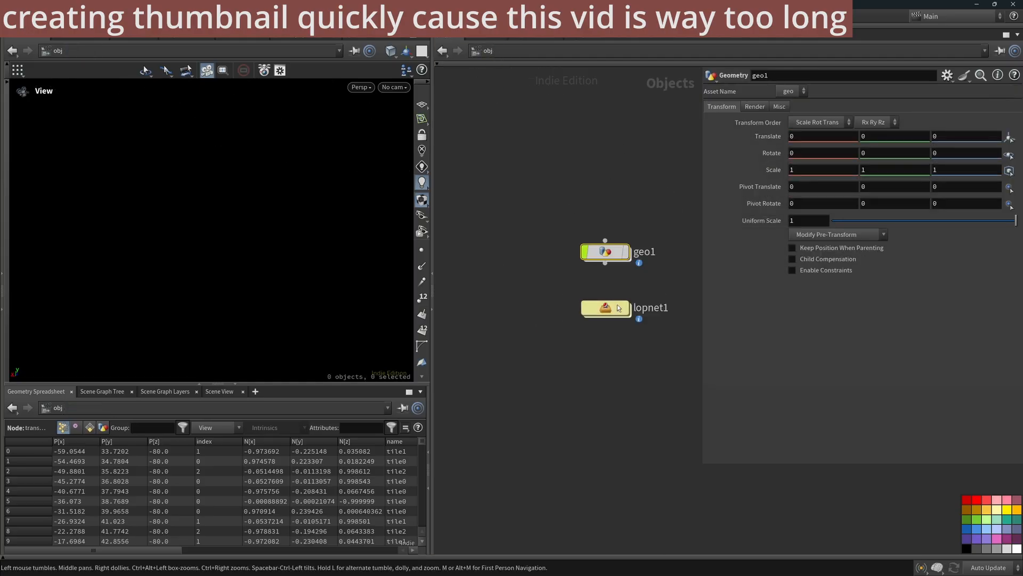
double_click(601, 307)
click(641, 244)
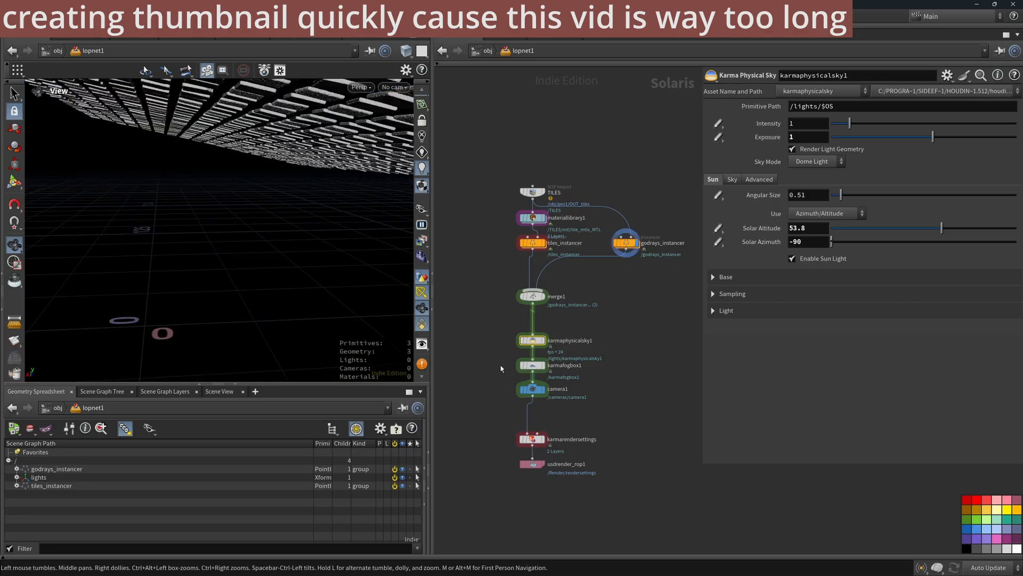
click(533, 365)
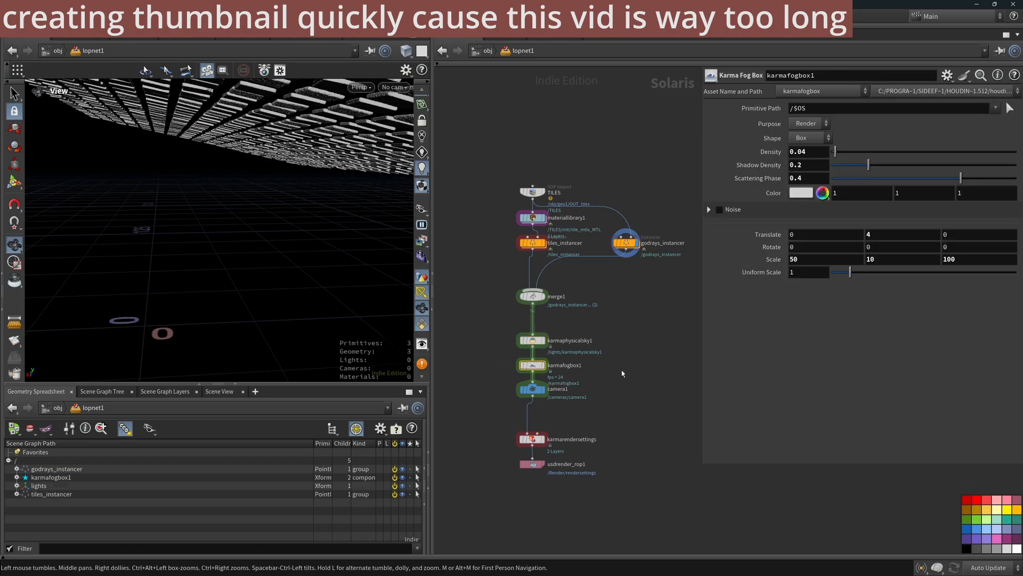
View the scene through camera1 in Karma XPU with the karmarendersettings node displayed
click(533, 389)
click(543, 390)
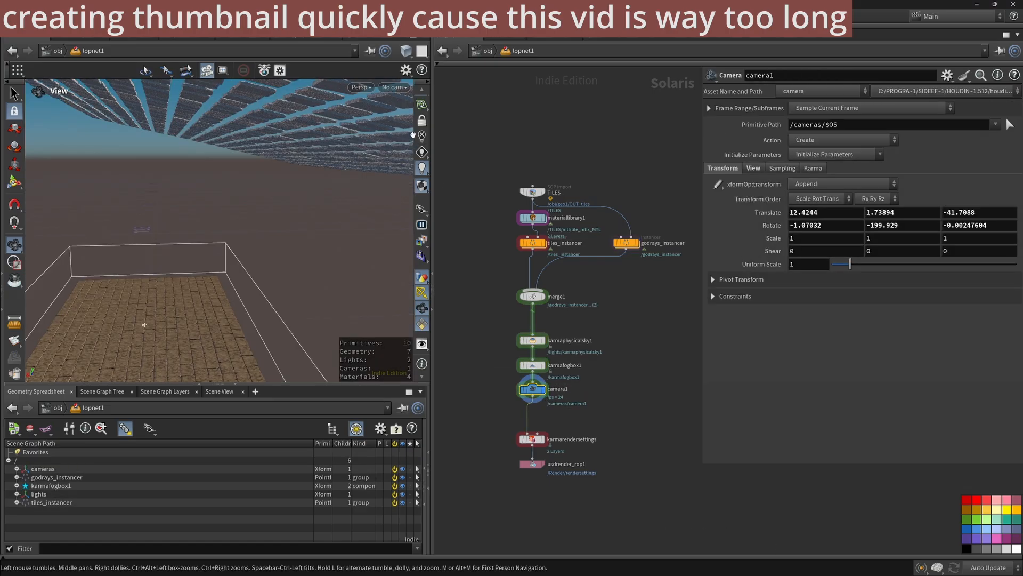
click(393, 87)
click(405, 96)
click(328, 87)
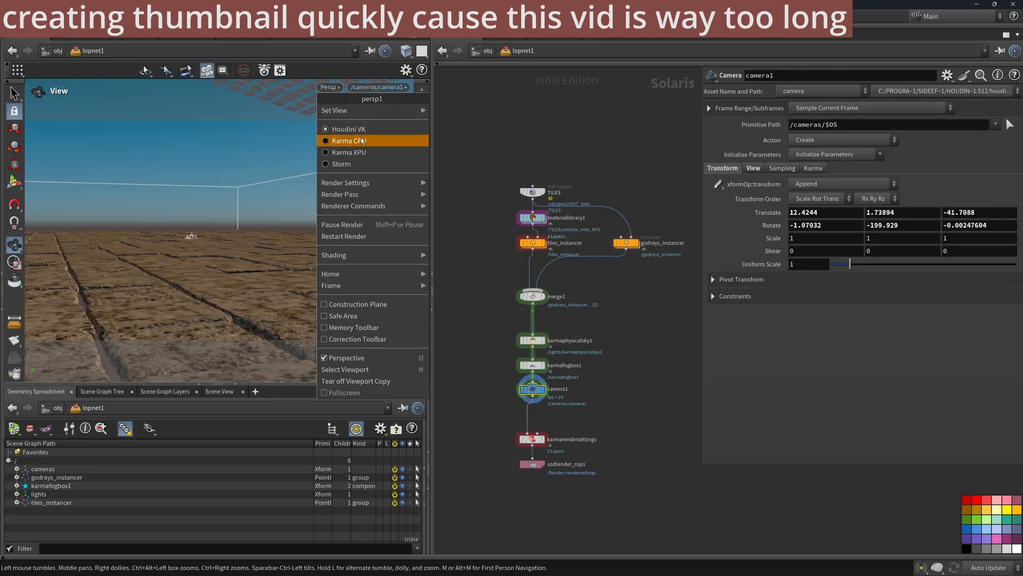
click(351, 152)
click(544, 437)
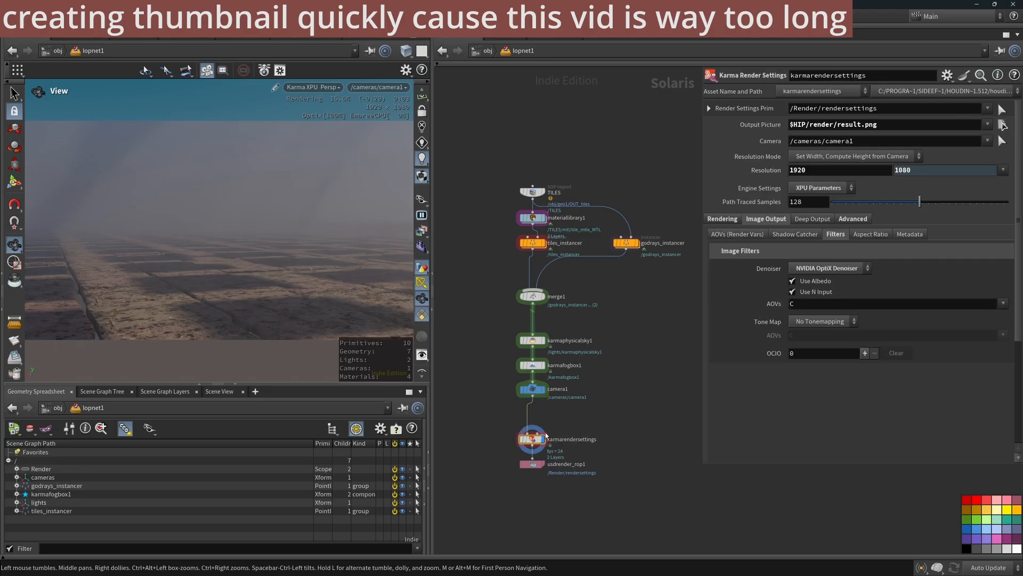